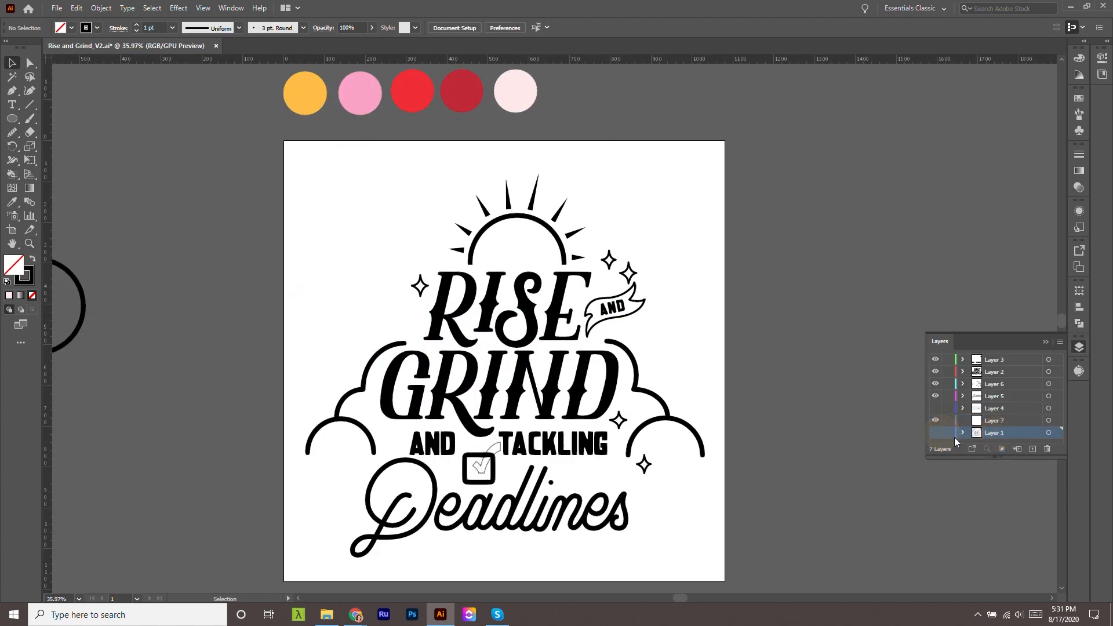
# Show the reference sketch in Layer 1 to compare it with the vector lettering, and hide it again.
pyautogui.click(936, 433)
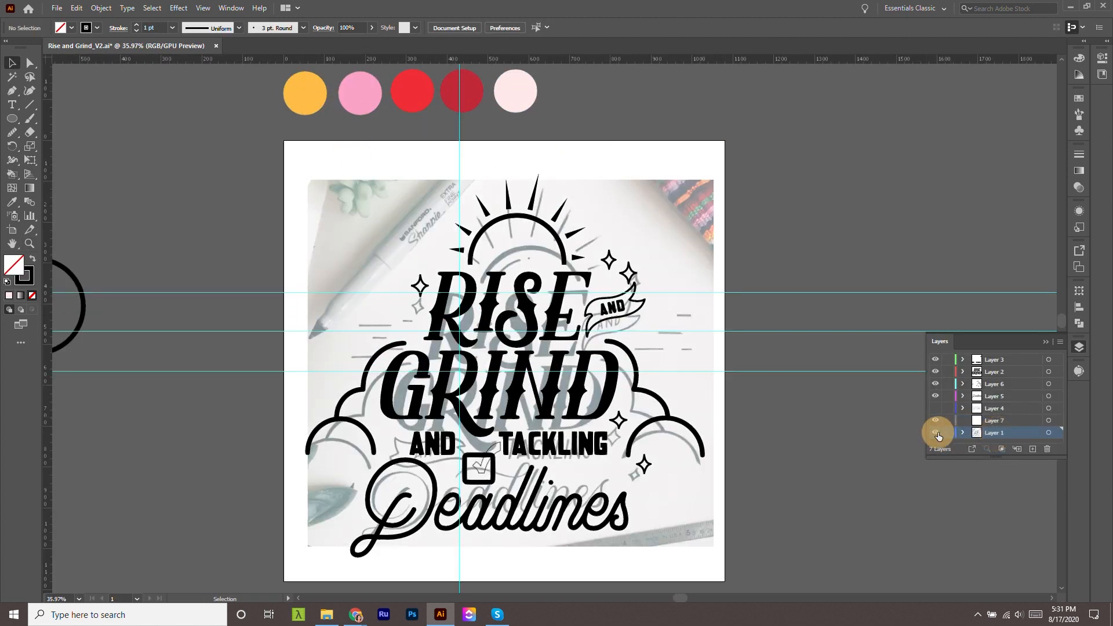
pyautogui.scroll(-2, 862, 368)
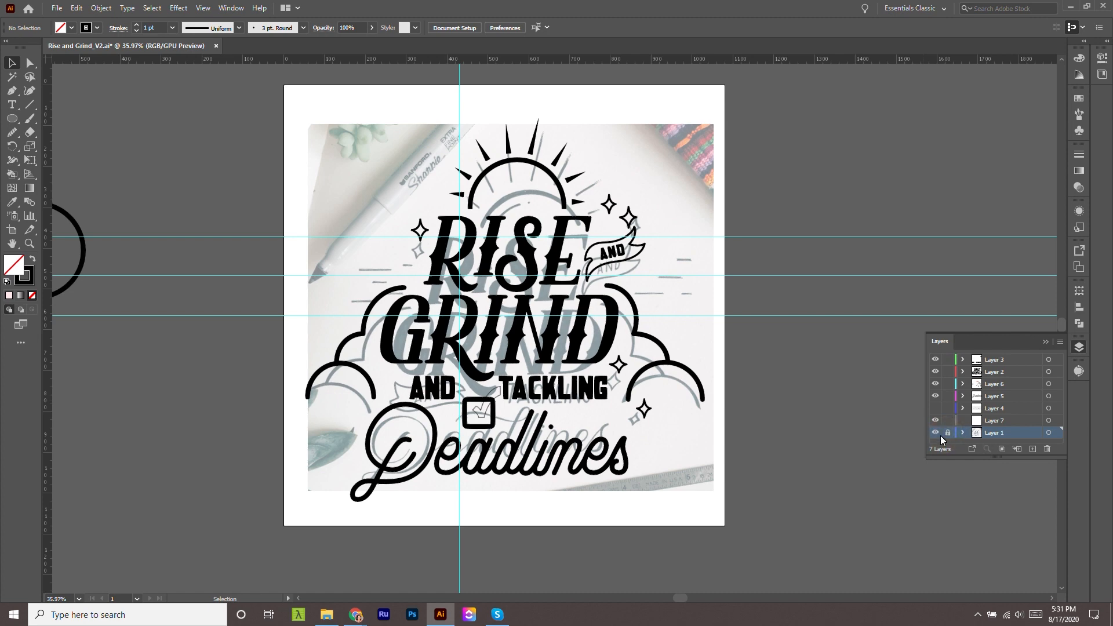
pyautogui.click(936, 433)
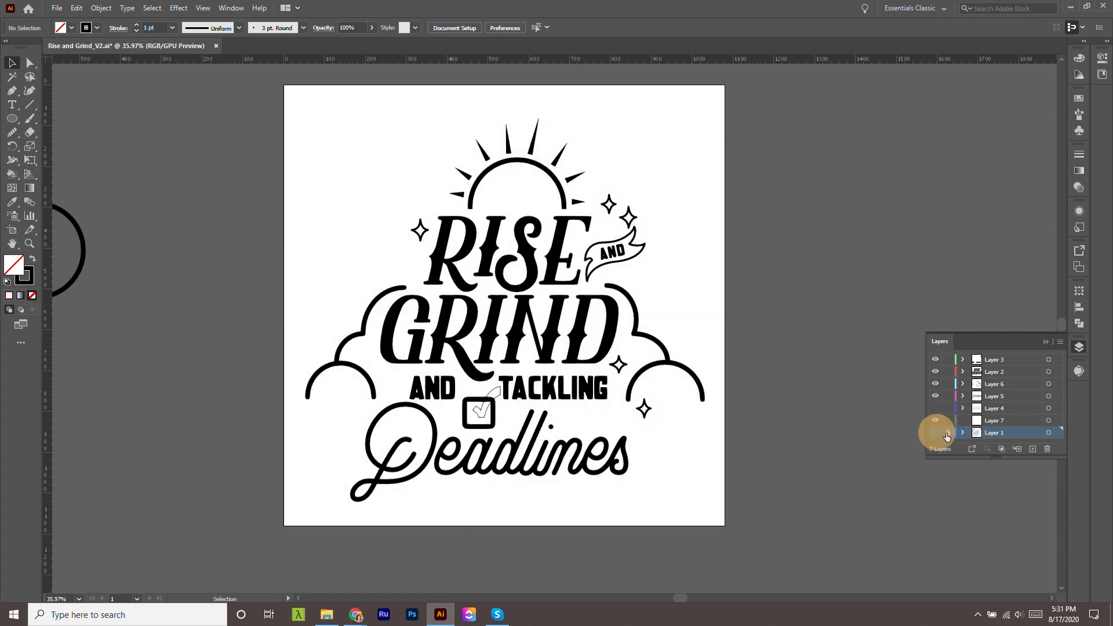
# Draw a 1080 by 1080 px rectangle covering the whole artboard on Layer 7.
pyautogui.click(1015, 422)
pyautogui.press('z')
pyautogui.moveTo(734, 333); pyautogui.dragTo(695, 317)
pyautogui.scroll(3, 745, 323)
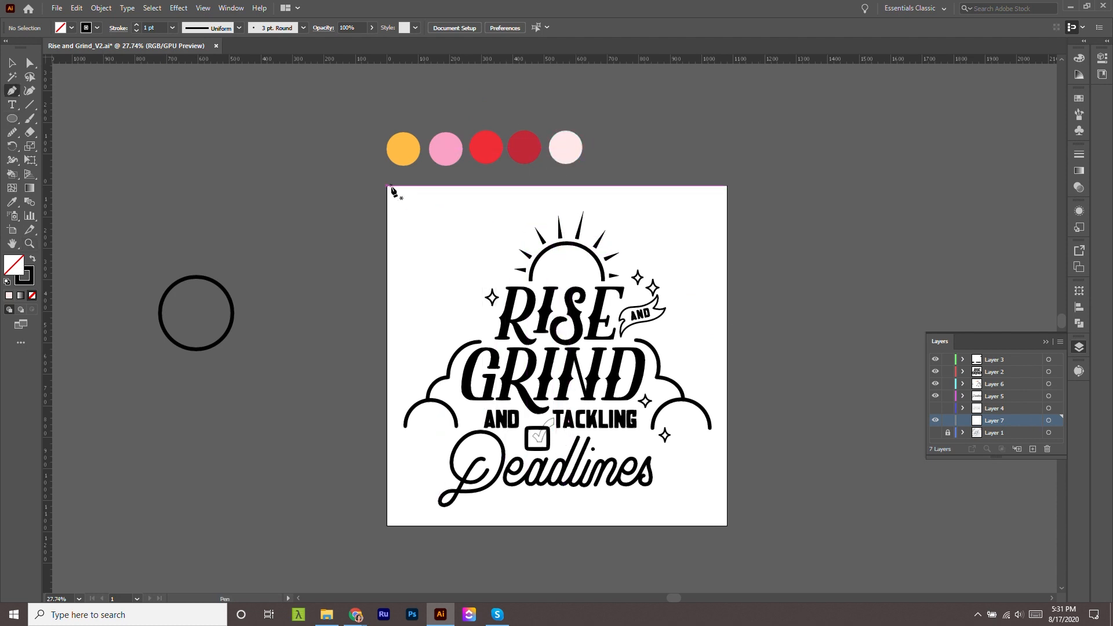
pyautogui.press('m')
pyautogui.moveTo(387, 186); pyautogui.dragTo(727, 526)
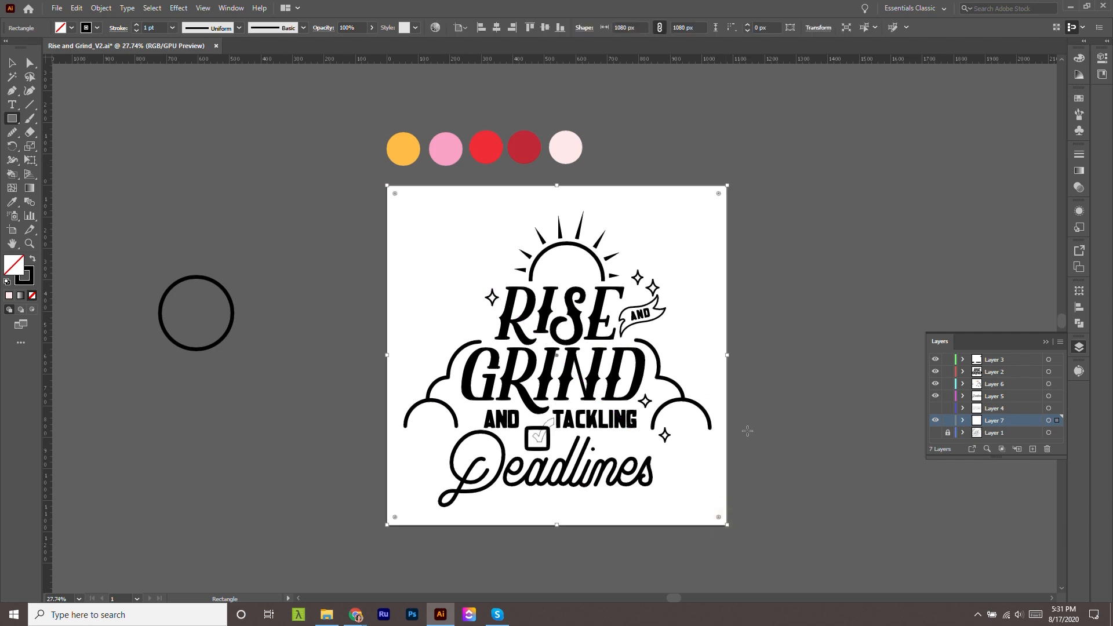
# Fill the artboard rectangle with the pale pink sampled from the last colour circle, and deselect it.
pyautogui.press('i')
pyautogui.click(565, 147)
pyautogui.hotkey('ctrl', 'shift', 'a')
pyautogui.press('z')
pyautogui.moveTo(623, 323); pyautogui.dragTo(640, 346)
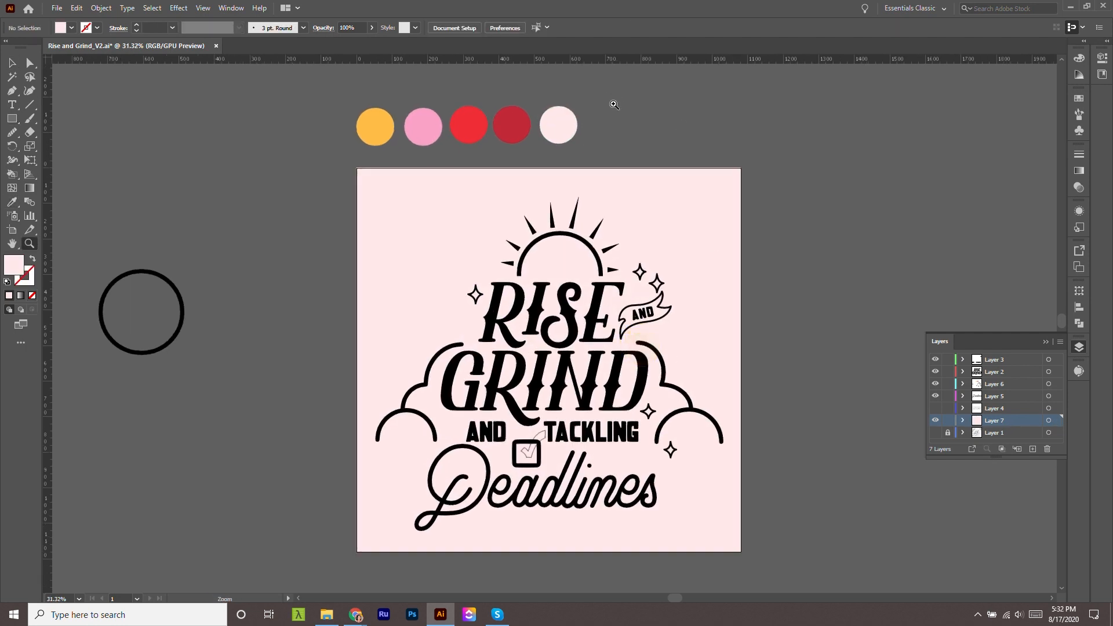
# Show Layer 1 with the reference sketch and rename it as the background layer.
pyautogui.click(936, 432)
pyautogui.doubleClick(991, 432)
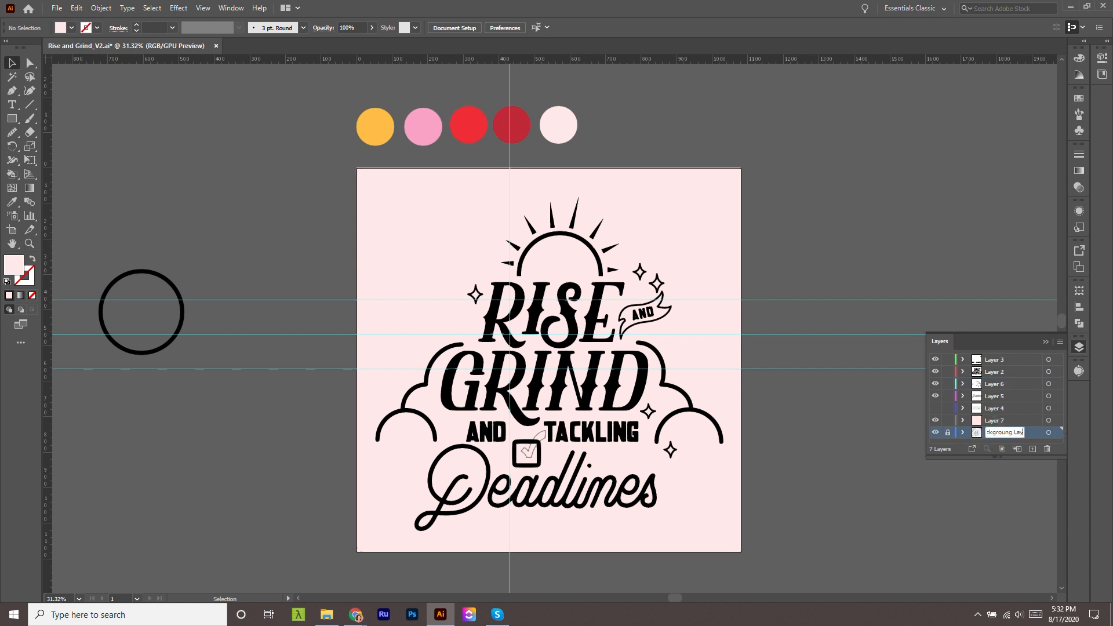
pyautogui.press('z')
pyautogui.moveTo(625, 356); pyautogui.dragTo(720, 407)
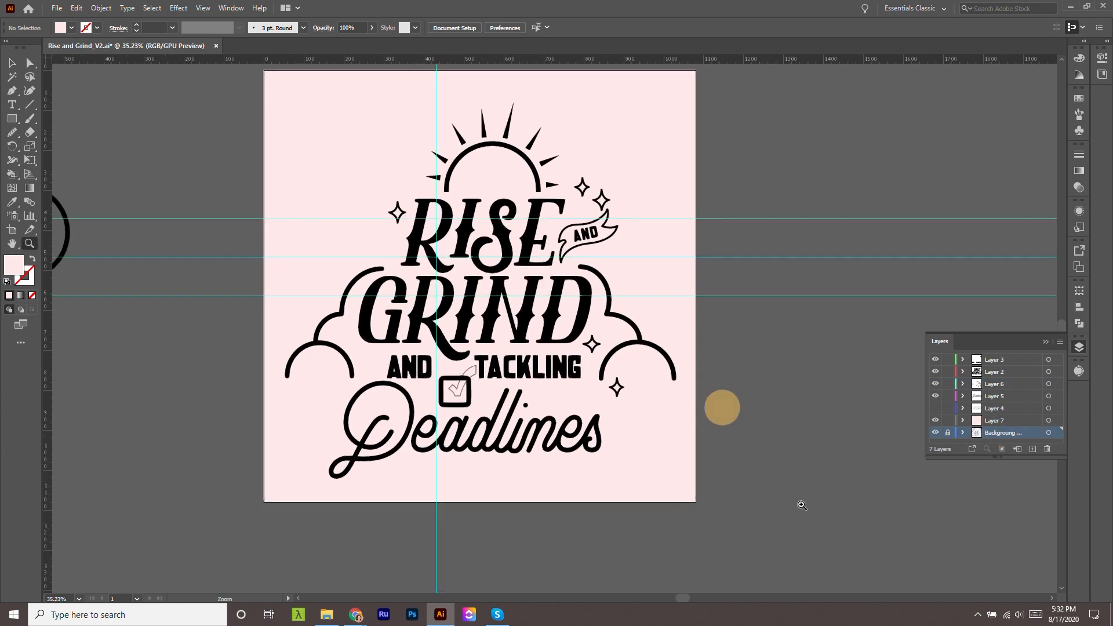
# Lock Layer 7 with the pale pink rectangle and select all the remaining artwork.
pyautogui.press('v')
pyautogui.scroll(1, 269, 74)
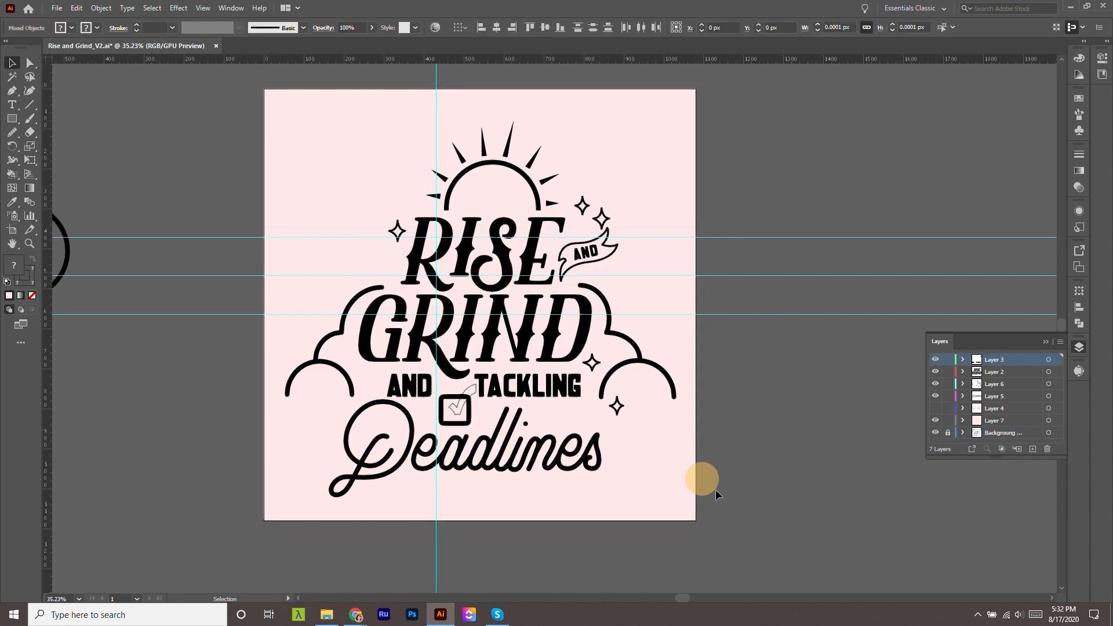
pyautogui.hotkey('ctrl', 'a')
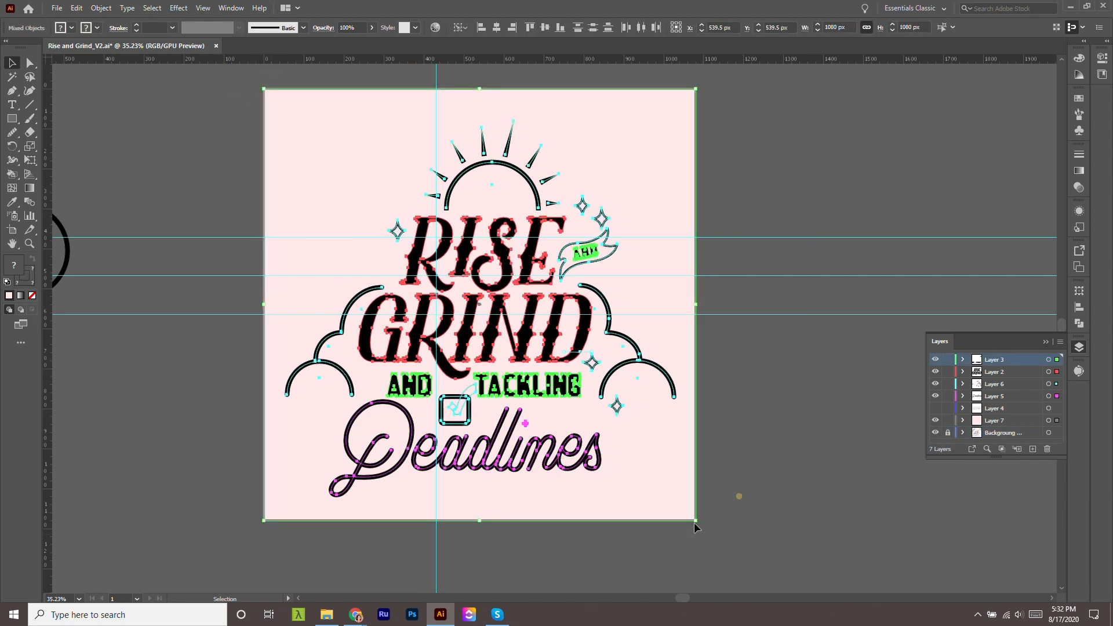
pyautogui.click(691, 525)
pyautogui.click(948, 420)
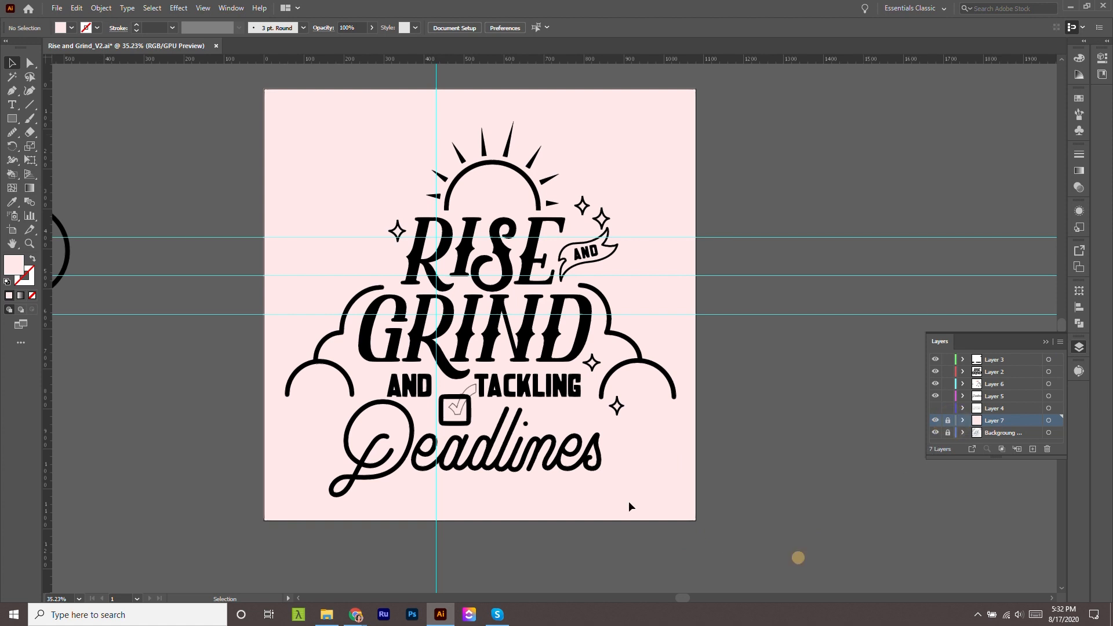
pyautogui.hotkey('ctrl', 'a')
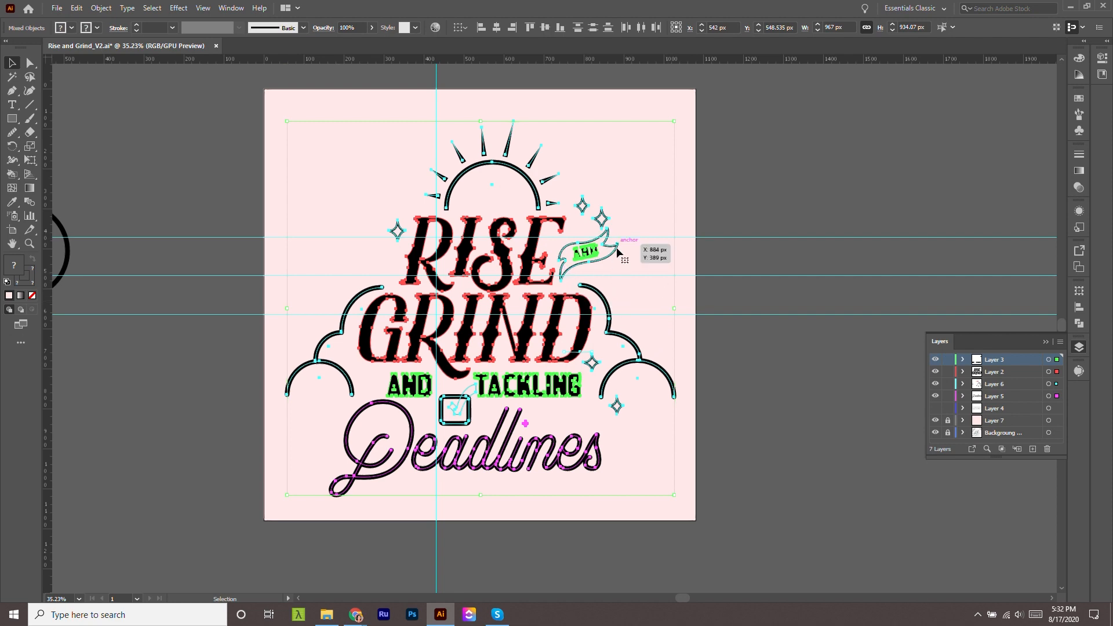
# Examine the lettering, cloud arcs, banner and sun piece by piece to see which parts are still live strokes.
pyautogui.press('z')
pyautogui.moveTo(592, 296); pyautogui.dragTo(625, 341)
pyautogui.scroll(-3, 661, 395)
pyautogui.scroll(-1, 636, 489)
pyautogui.press('v')
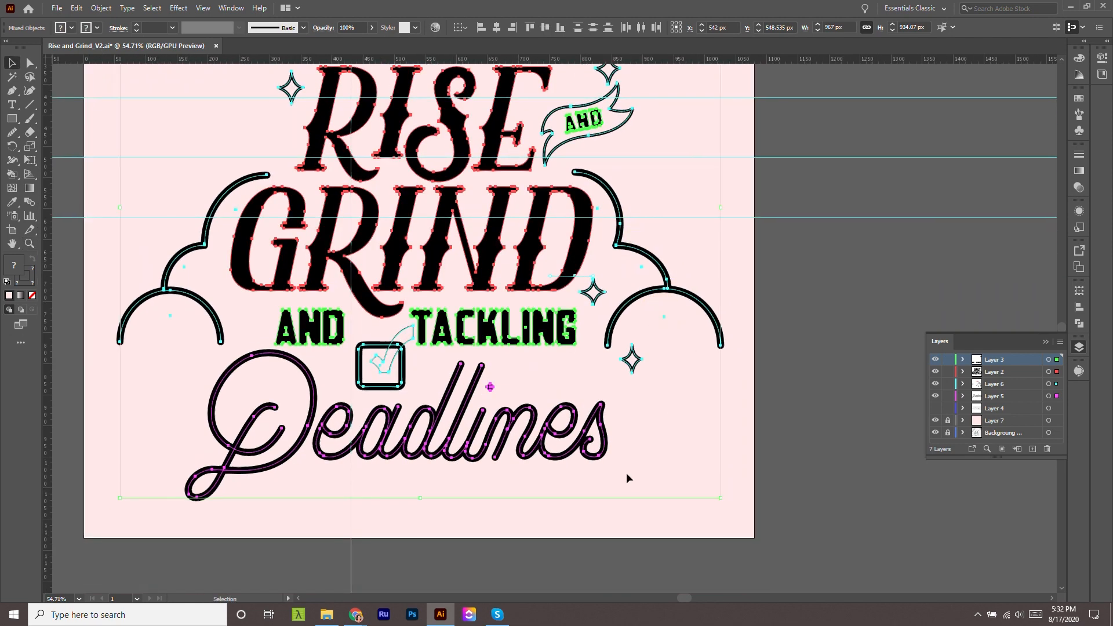
pyautogui.click(631, 475)
pyautogui.click(510, 445)
pyautogui.click(697, 300)
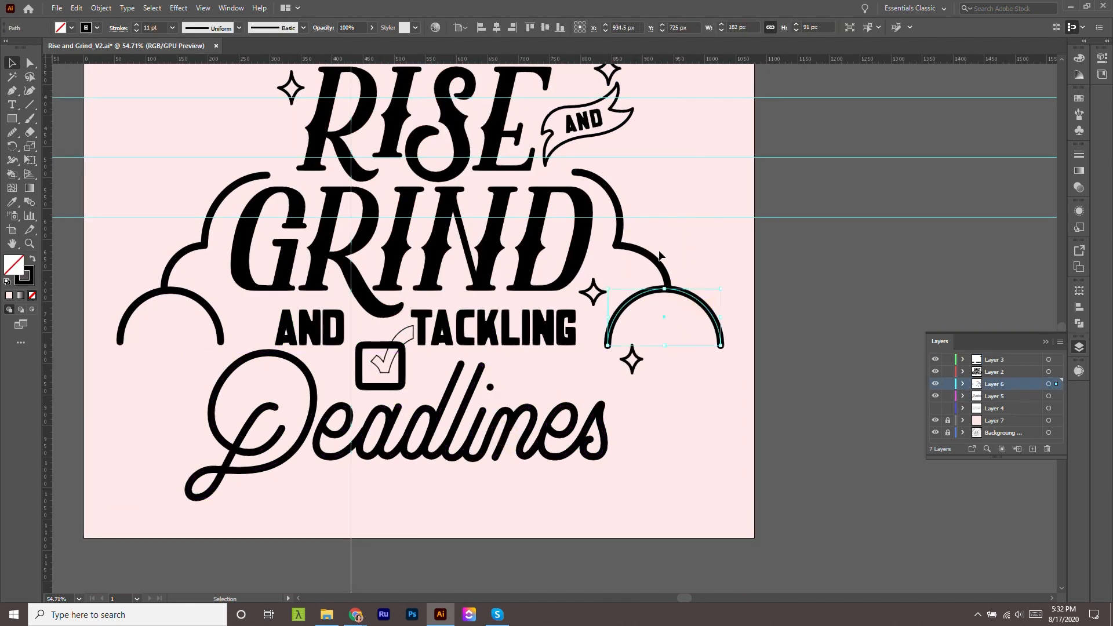
pyautogui.click(638, 252)
pyautogui.scroll(2, 670, 194)
pyautogui.click(669, 208)
pyautogui.click(592, 180)
pyautogui.click(776, 203)
pyautogui.scroll(2, 775, 203)
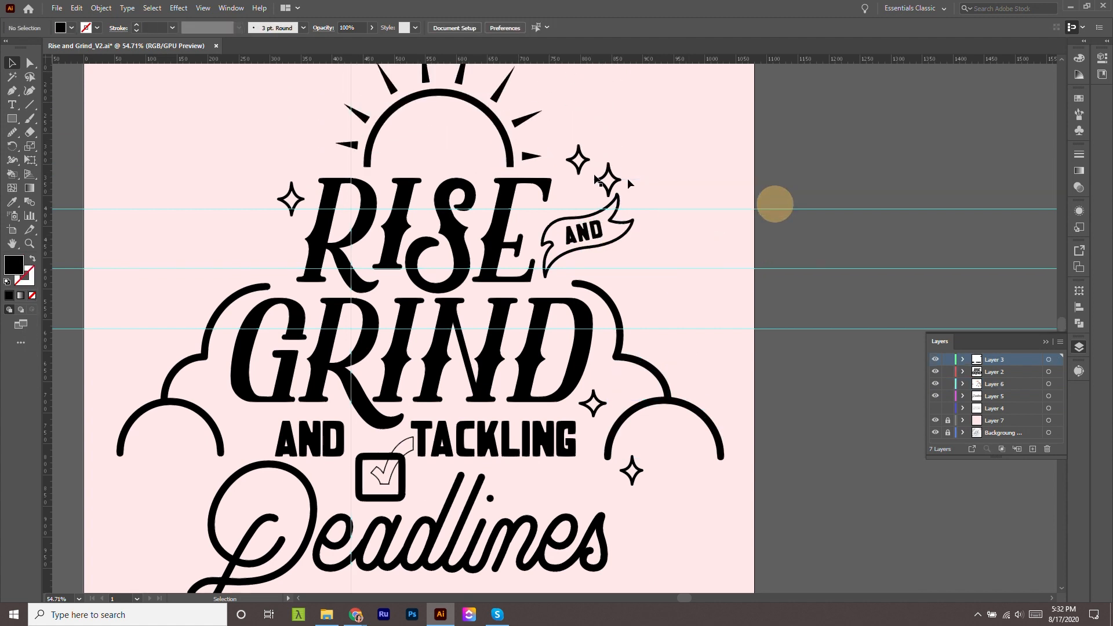
pyautogui.click(508, 139)
pyautogui.click(737, 296)
pyautogui.scroll(-2, 738, 296)
pyautogui.scroll(-1, 558, 405)
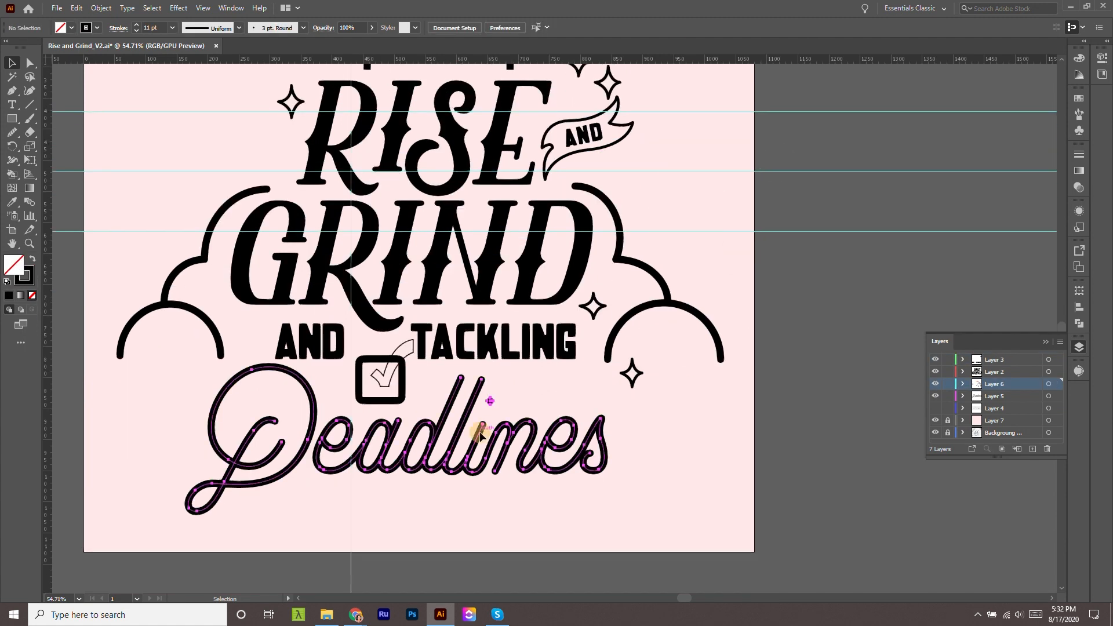
# Expand the "Deadlines" script lettering into filled shapes.
pyautogui.click(480, 434)
pyautogui.scroll(-1, 395, 468)
pyautogui.press('z')
pyautogui.moveTo(517, 401); pyautogui.dragTo(580, 462)
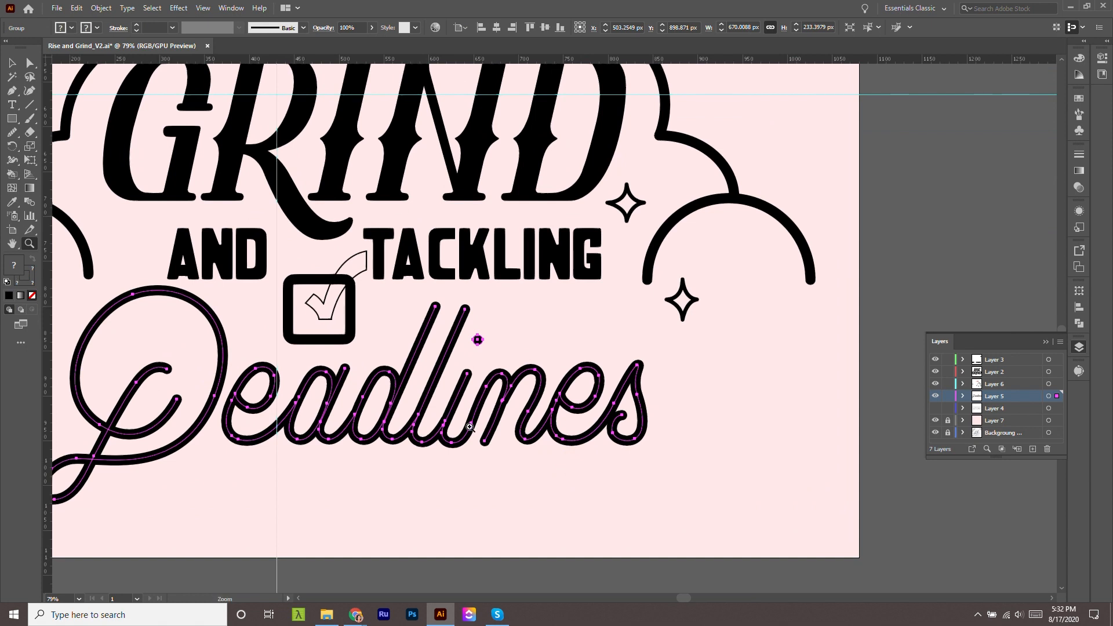
pyautogui.press('v')
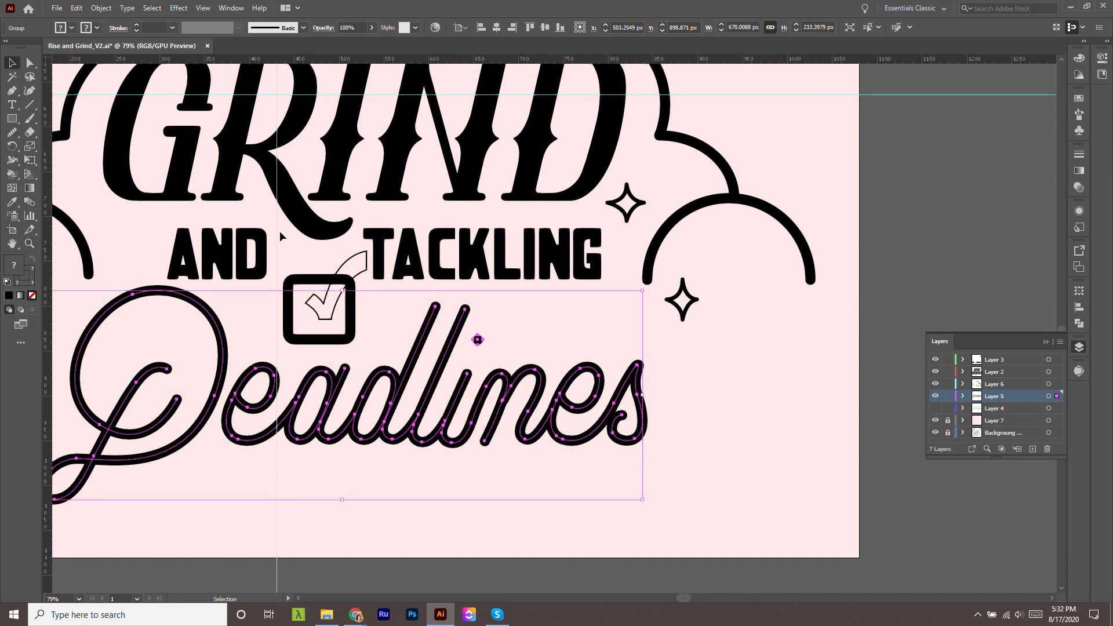
pyautogui.click(101, 8)
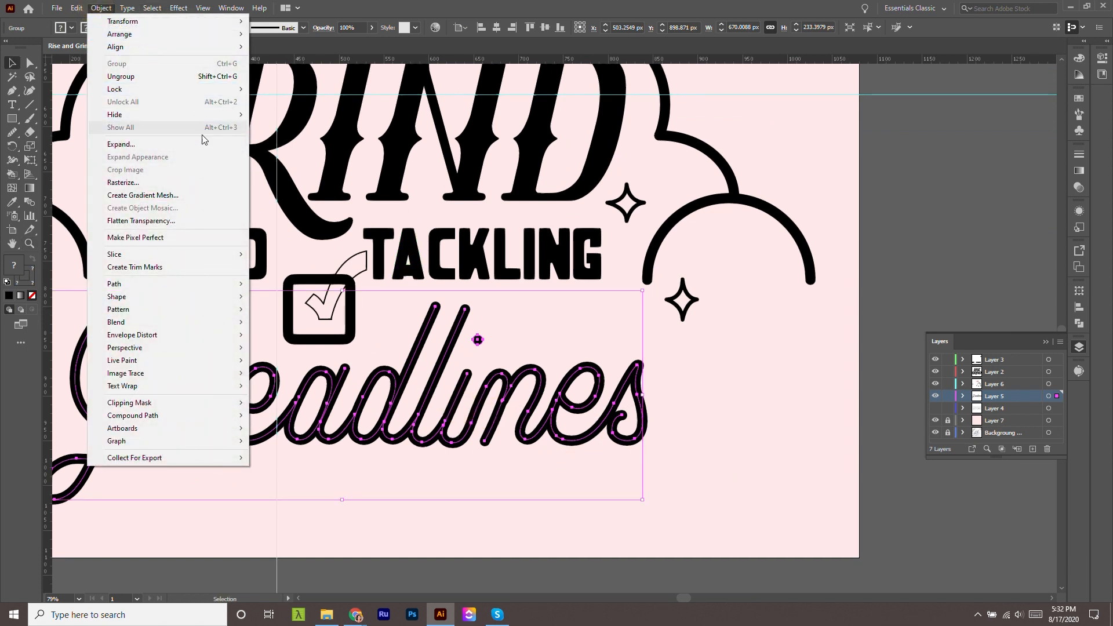
pyautogui.click(203, 142)
pyautogui.click(531, 372)
pyautogui.click(713, 394)
# Unite the overlapping shapes of the expanded "Deadlines" lettering with Pathfinder.
pyautogui.click(321, 383)
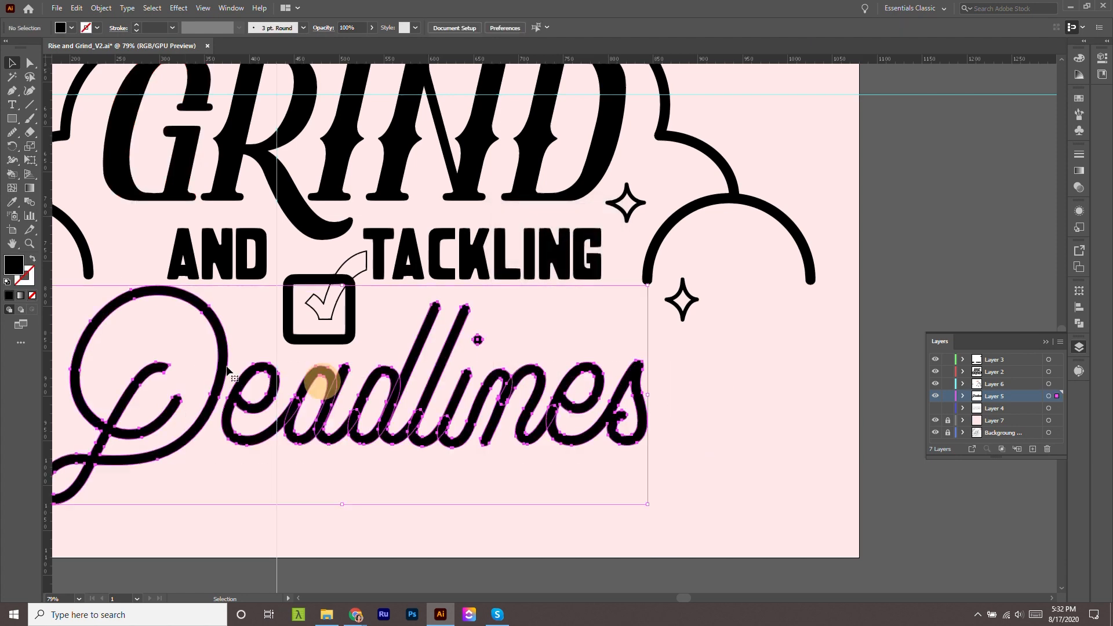
pyautogui.click(1080, 324)
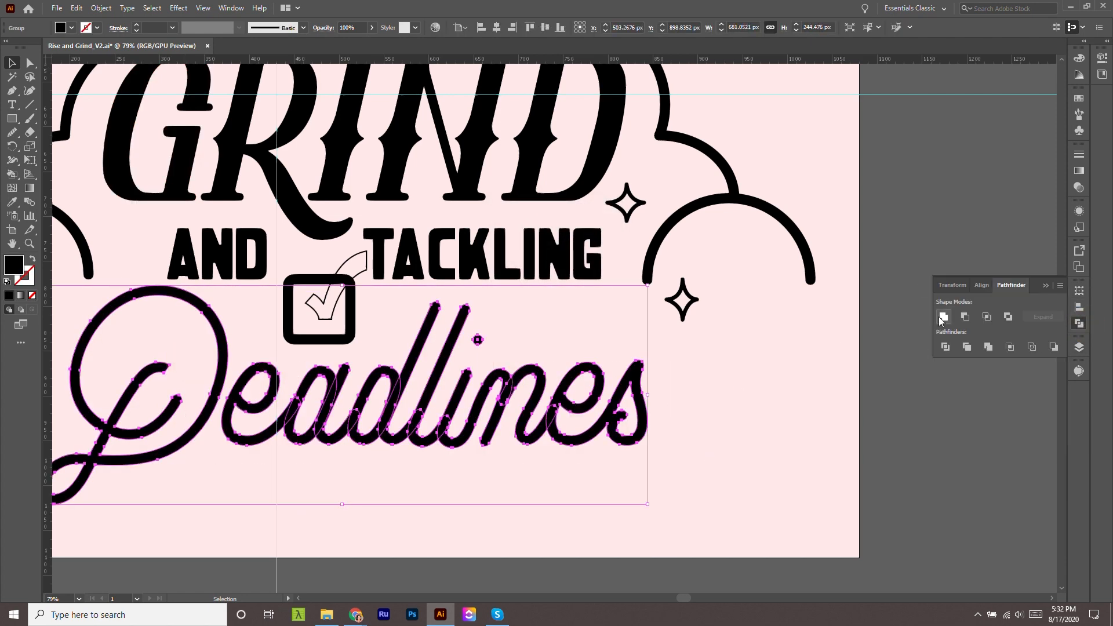
pyautogui.click(820, 402)
pyautogui.click(597, 405)
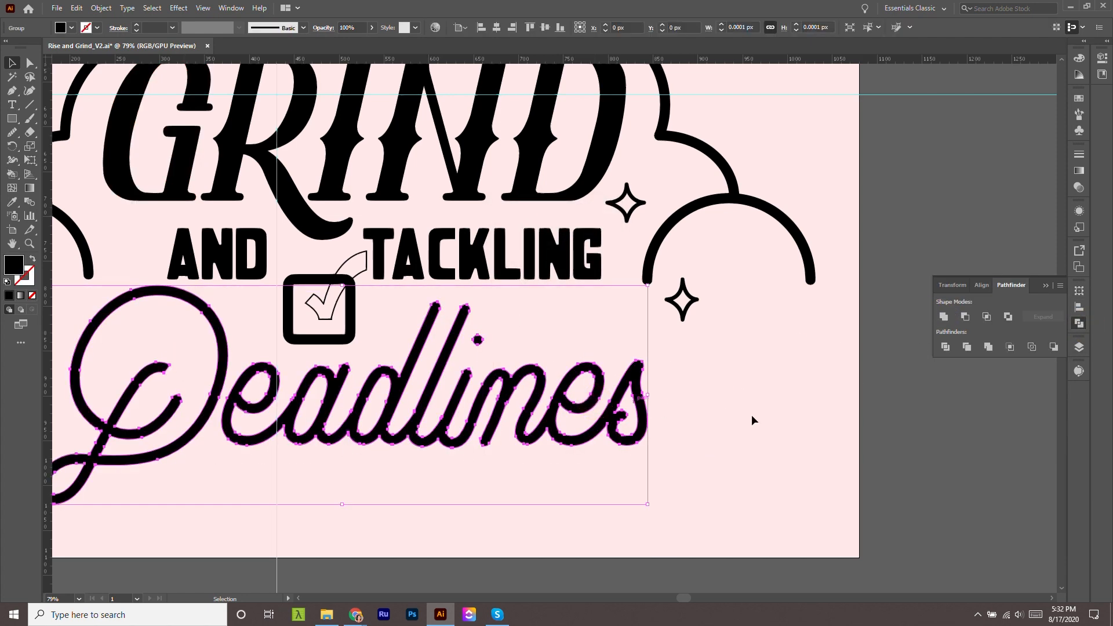
pyautogui.click(944, 317)
pyautogui.click(817, 412)
# Expand the stroked outline of the ribbon banner around the small "AND" beside "RISE".
pyautogui.scroll(-4, 817, 412)
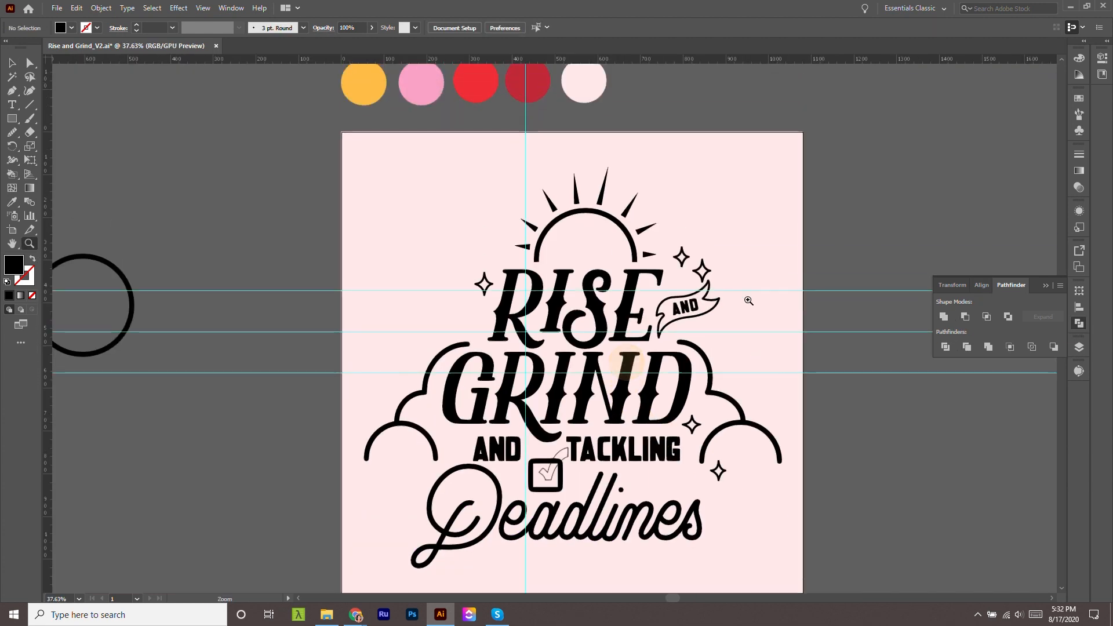
pyautogui.scroll(3, 745, 298)
pyautogui.click(675, 233)
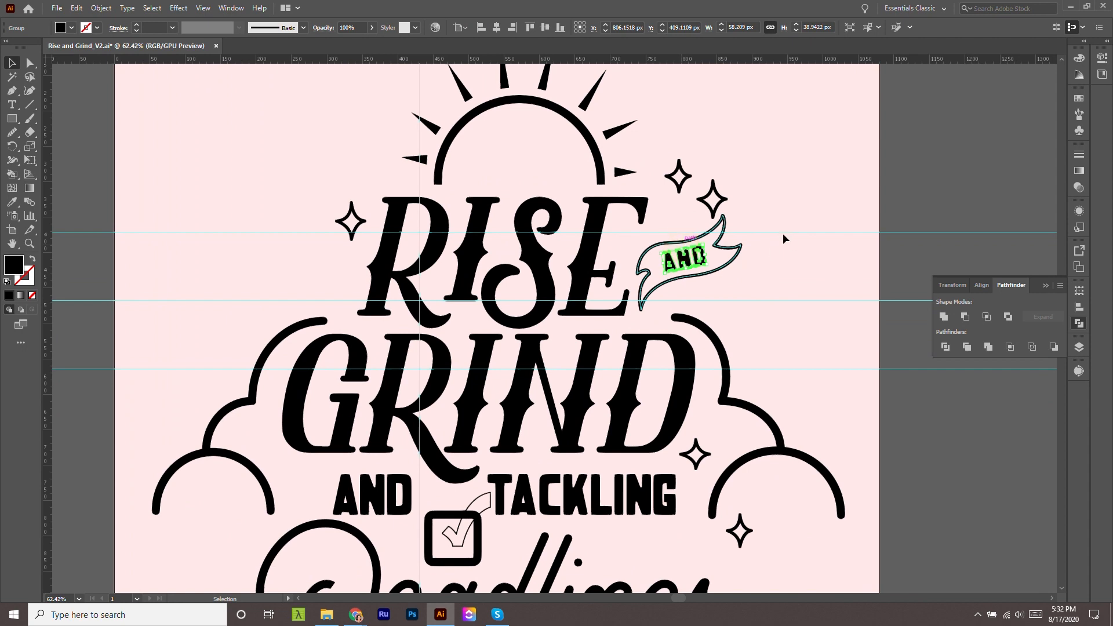
pyautogui.press('z')
pyautogui.scroll(-1, 719, 189)
pyautogui.moveTo(719, 189); pyautogui.dragTo(808, 293)
pyautogui.click(944, 317)
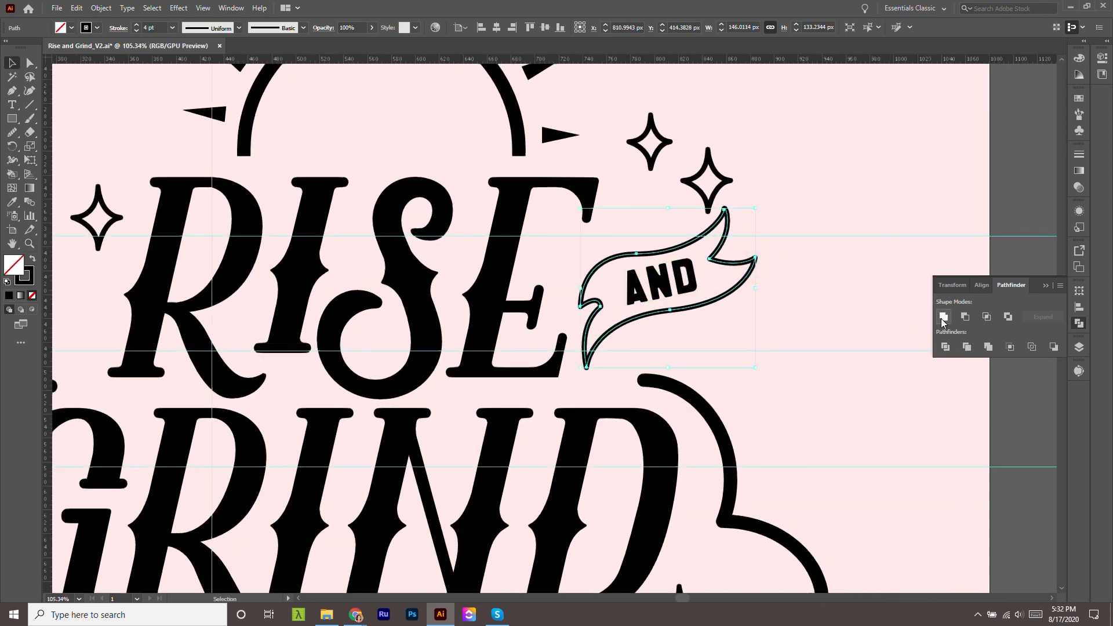
pyautogui.press('v')
pyautogui.click(104, 8)
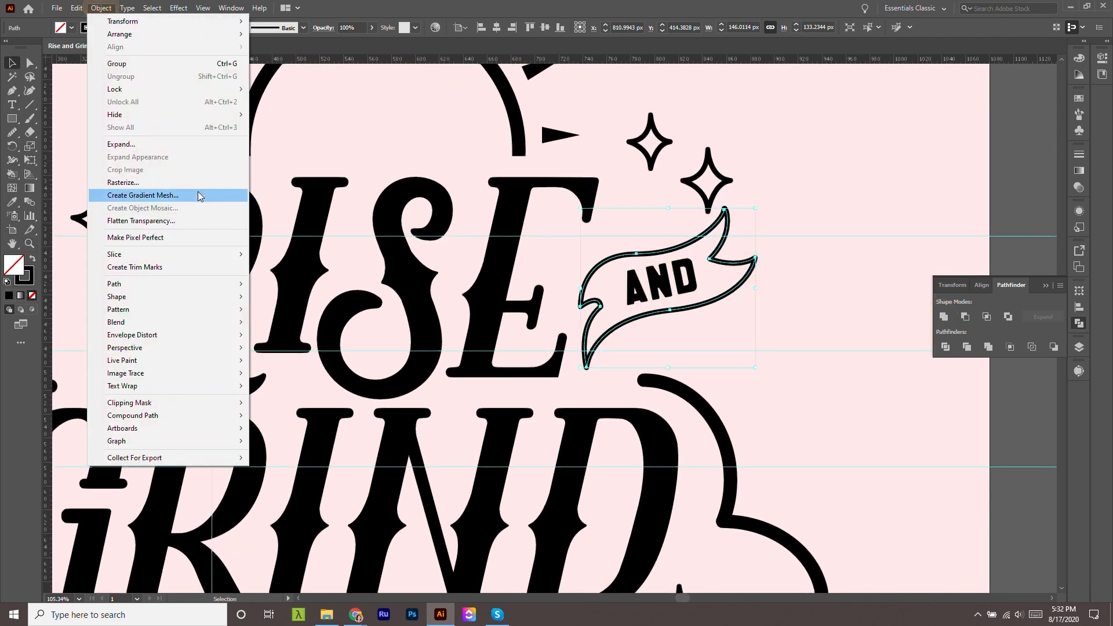
pyautogui.click(145, 144)
pyautogui.click(523, 372)
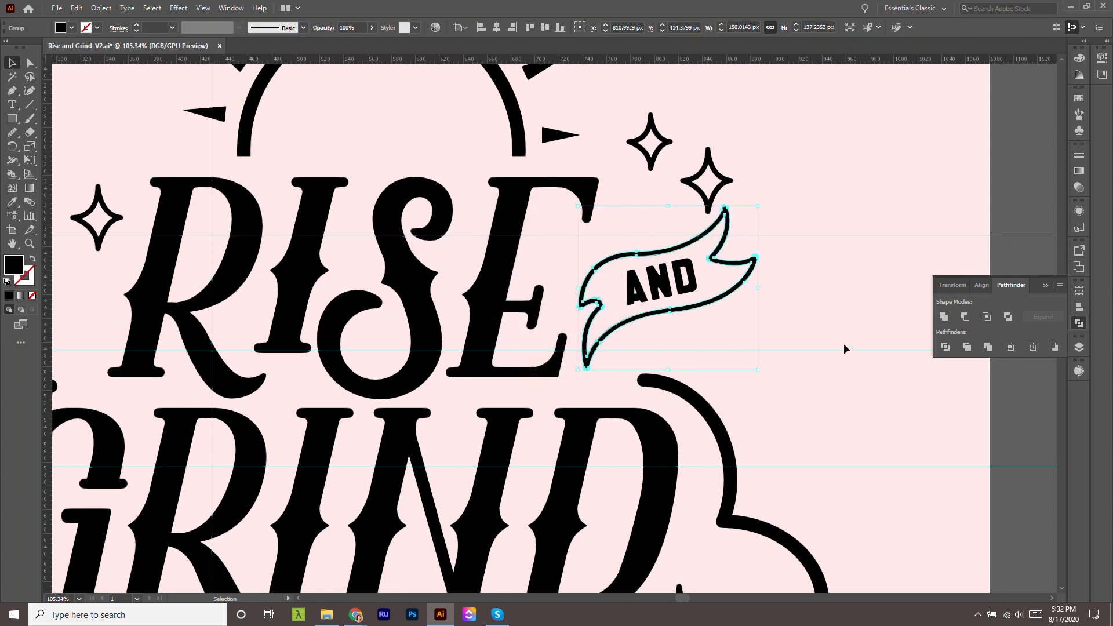
pyautogui.click(874, 305)
# Select the upper cloud arc beside the G of "GRIND" to examine its stroke.
pyautogui.press('z')
pyautogui.moveTo(798, 291); pyautogui.dragTo(690, 241)
pyautogui.moveTo(388, 318); pyautogui.dragTo(451, 359)
pyautogui.press('v')
pyautogui.click(290, 318)
pyautogui.scroll(-5, 323, 328)
pyautogui.press('z')
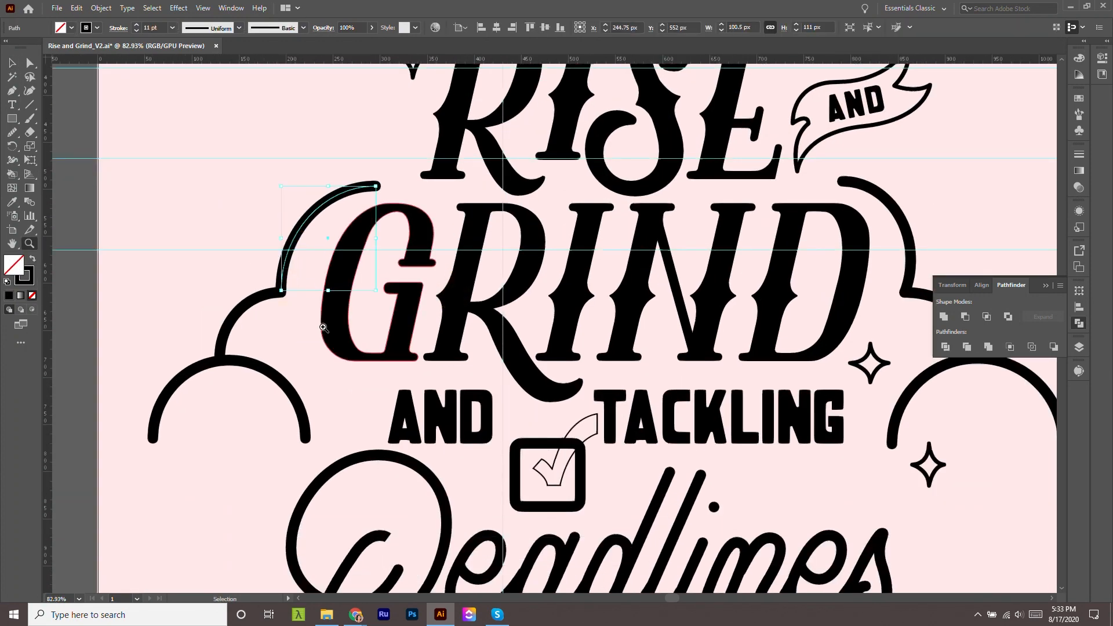
pyautogui.moveTo(323, 328); pyautogui.dragTo(241, 280)
pyautogui.scroll(-3, 828, 216)
# Select the sun's semicircle above "RISE" to examine its stroke.
pyautogui.moveTo(827, 217); pyautogui.dragTo(590, 225)
pyautogui.scroll(3, 646, 291)
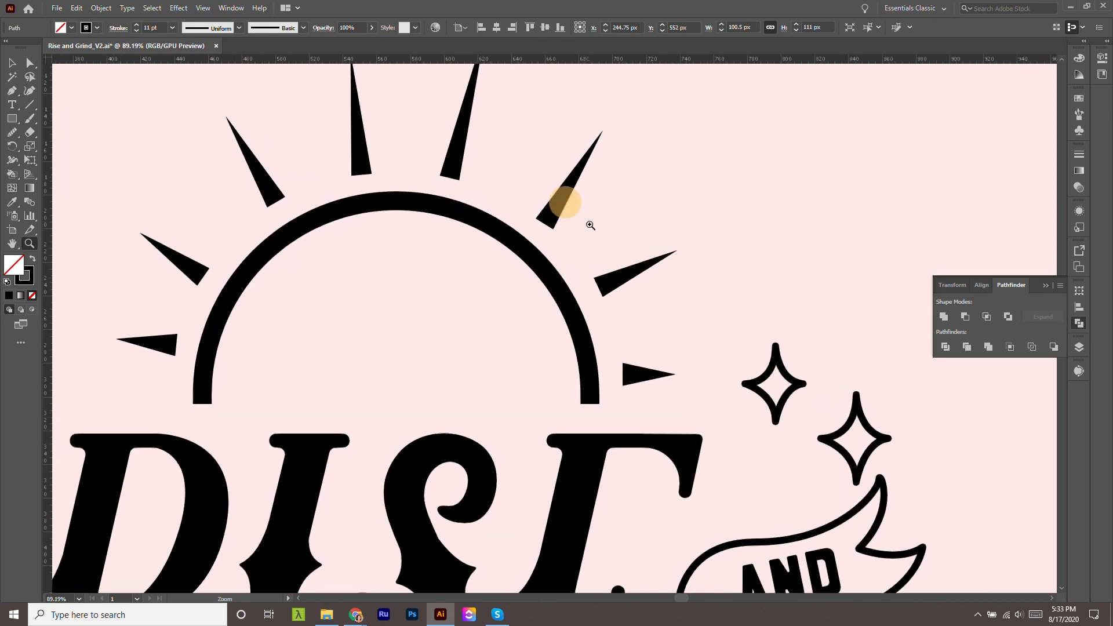
pyautogui.press('v')
pyautogui.click(457, 216)
pyautogui.click(513, 242)
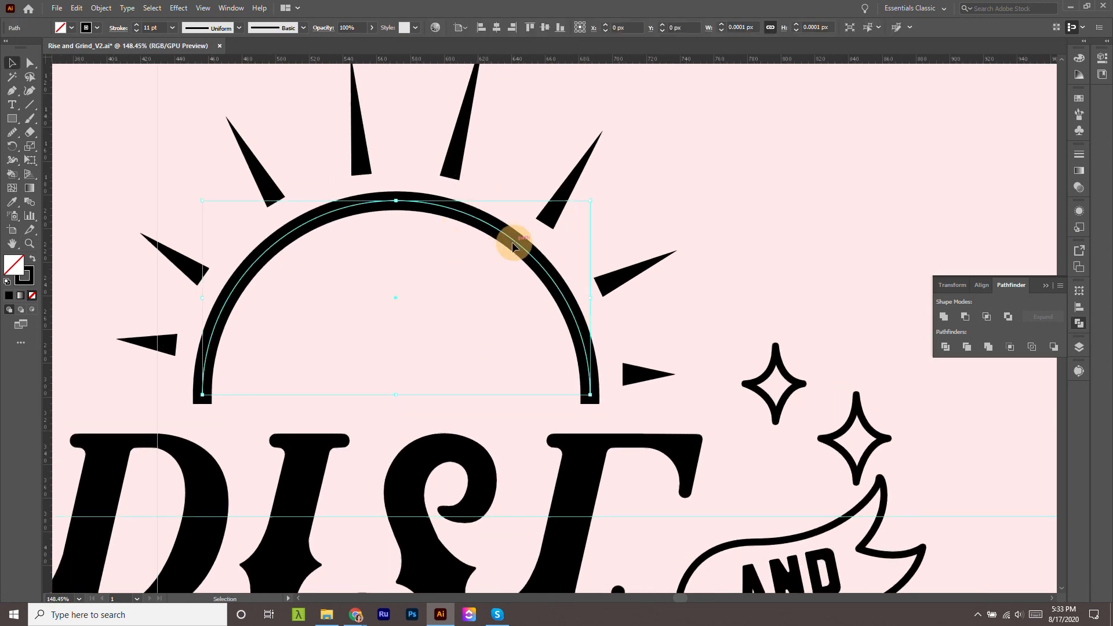
pyautogui.click(406, 239)
pyautogui.moveTo(429, 240); pyautogui.dragTo(445, 260)
# Select all eight tapered rays around the sun and expand their appearance into filled shapes.
pyautogui.click(402, 165)
pyautogui.moveTo(325, 151); pyautogui.dragTo(434, 151)
pyautogui.click(533, 134)
pyautogui.moveTo(313, 113); pyautogui.dragTo(674, 167)
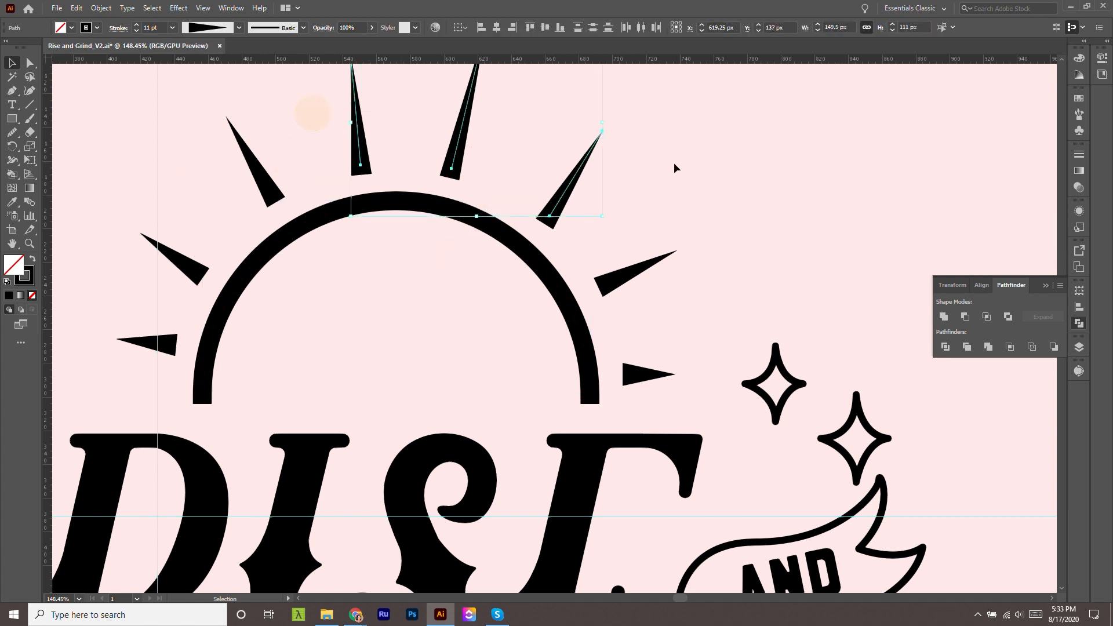
pyautogui.keyDown('shift'); pyautogui.click(641, 373); pyautogui.keyUp('shift')
pyautogui.keyDown('shift'); pyautogui.click(243, 139); pyautogui.keyUp('shift')
pyautogui.keyDown('shift'); pyautogui.click(156, 242); pyautogui.keyUp('shift')
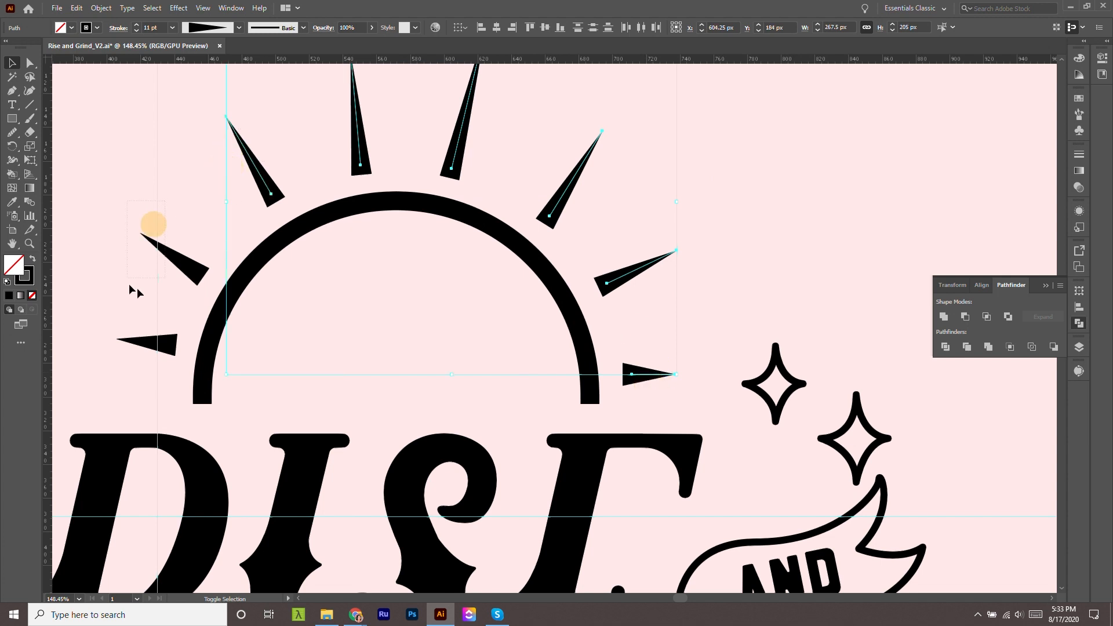
pyautogui.keyDown('shift'); pyautogui.click(144, 349); pyautogui.keyUp('shift')
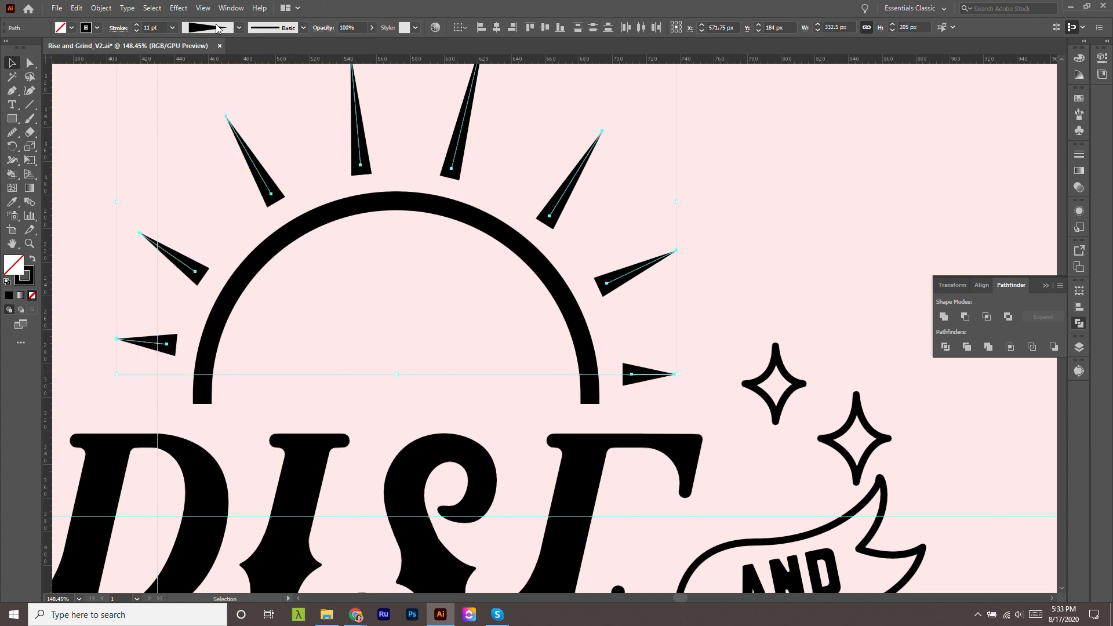
pyautogui.click(101, 7)
pyautogui.click(174, 154)
pyautogui.click(740, 298)
pyautogui.press('z')
pyautogui.keyDown('alt'); pyautogui.click(717, 273); pyautogui.keyUp('alt')
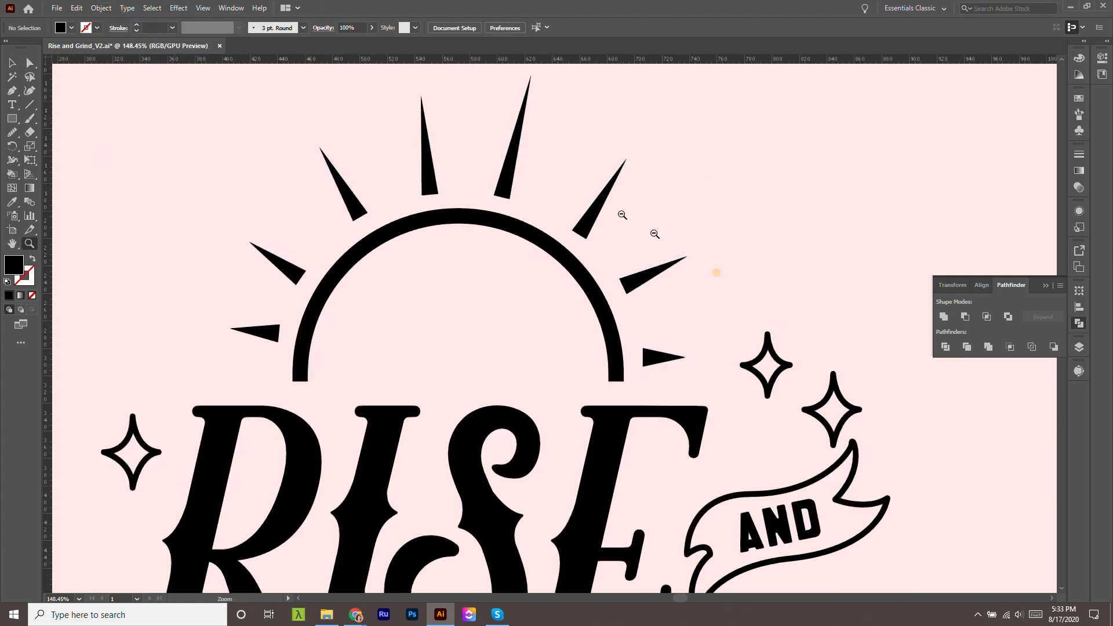
pyautogui.moveTo(717, 272); pyautogui.dragTo(557, 174)
pyautogui.moveTo(693, 301); pyautogui.dragTo(619, 251)
pyautogui.moveTo(606, 343); pyautogui.dragTo(628, 351)
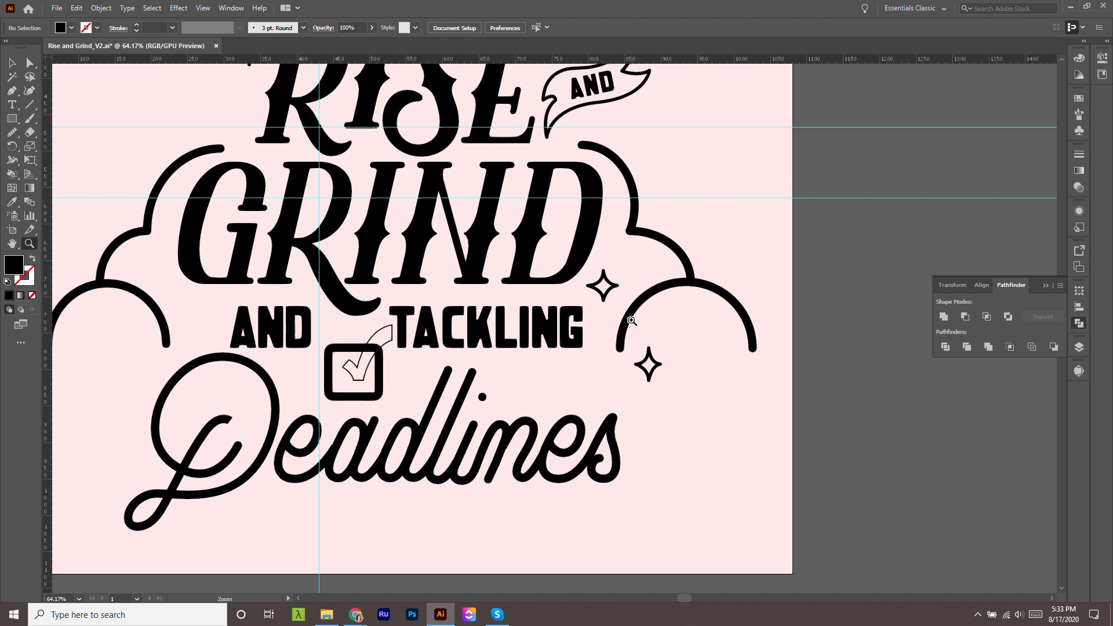
# Switch to Chrome, look through the Gouache Shader Brushes For Illustrator product page on Design Cuts, and close the browser.
pyautogui.click(356, 614)
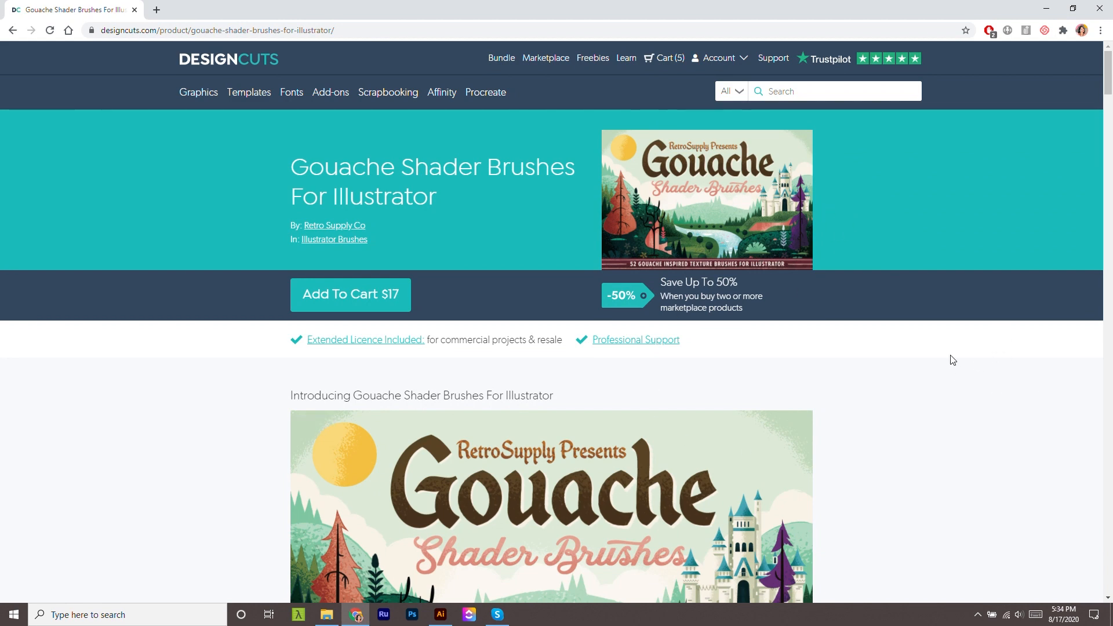
pyautogui.scroll(-7, 934, 433)
pyautogui.scroll(4, 932, 428)
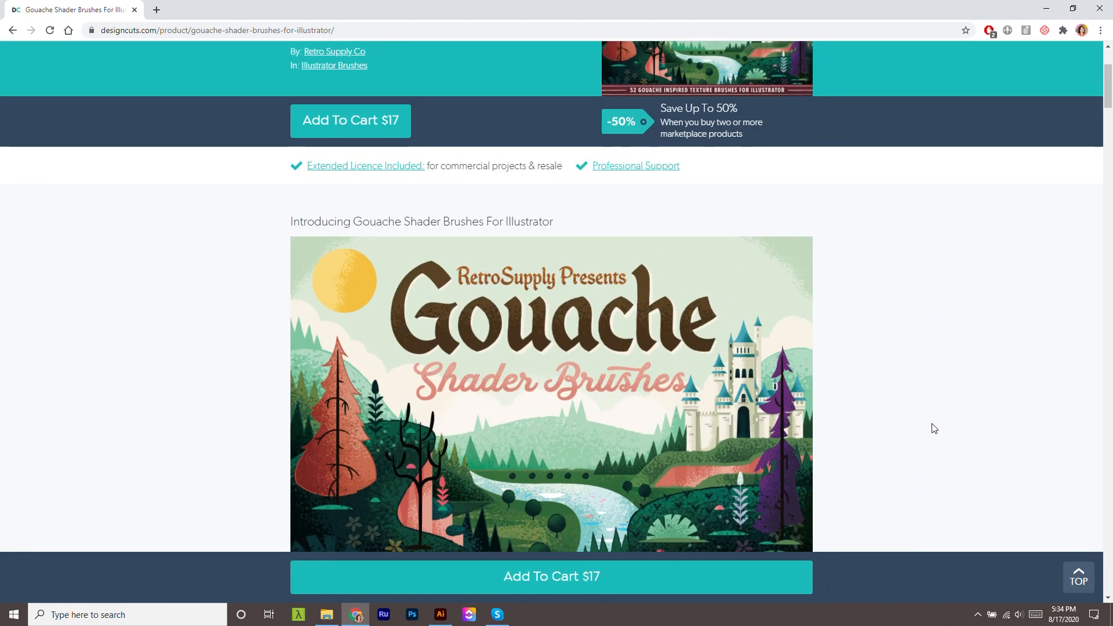
pyautogui.scroll(-1, 680, 336)
pyautogui.scroll(-2, 679, 335)
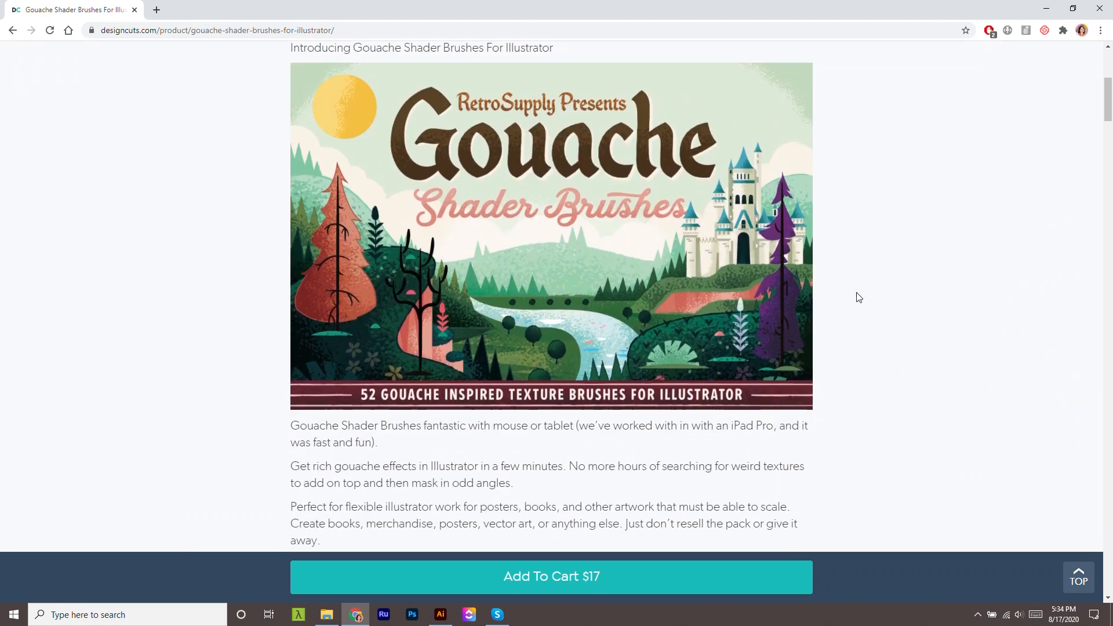
pyautogui.scroll(-1, 847, 287)
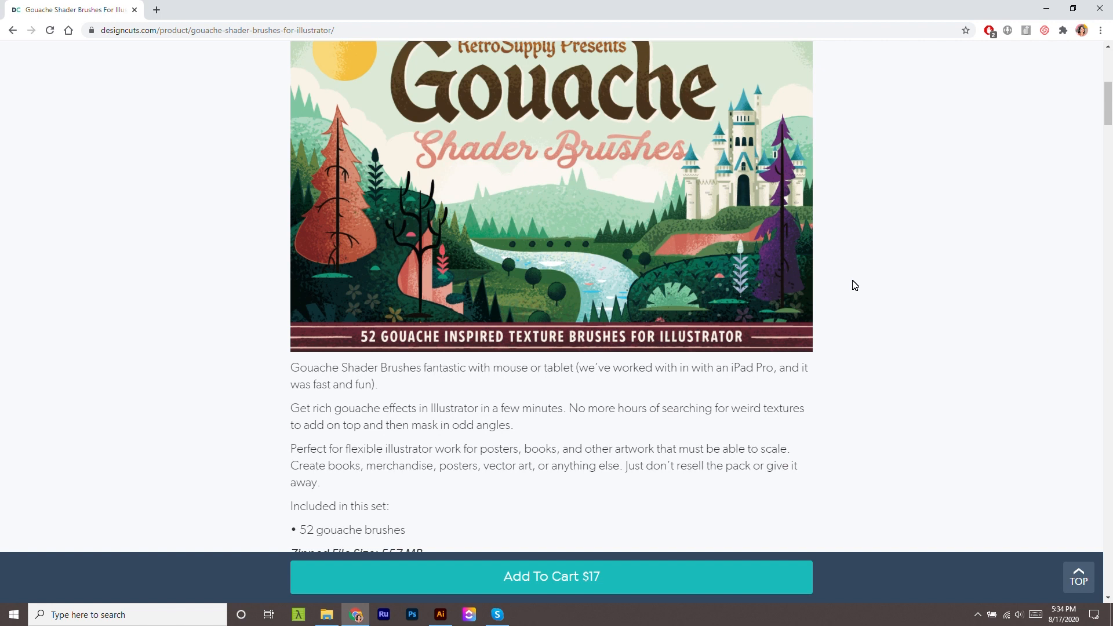
pyautogui.scroll(3, 848, 313)
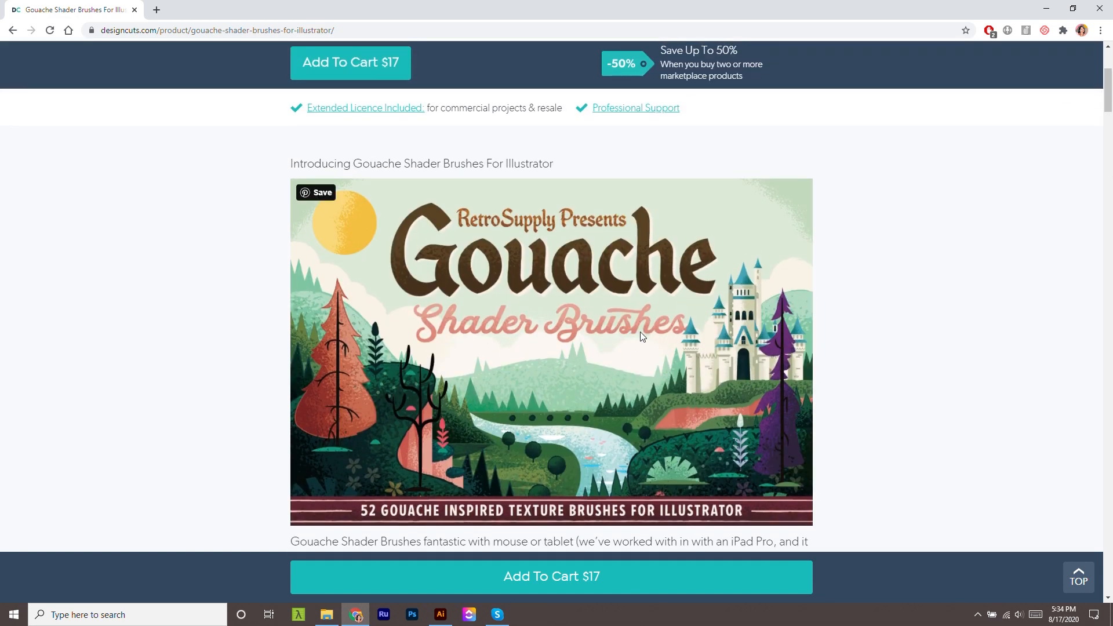
pyautogui.scroll(5, 730, 345)
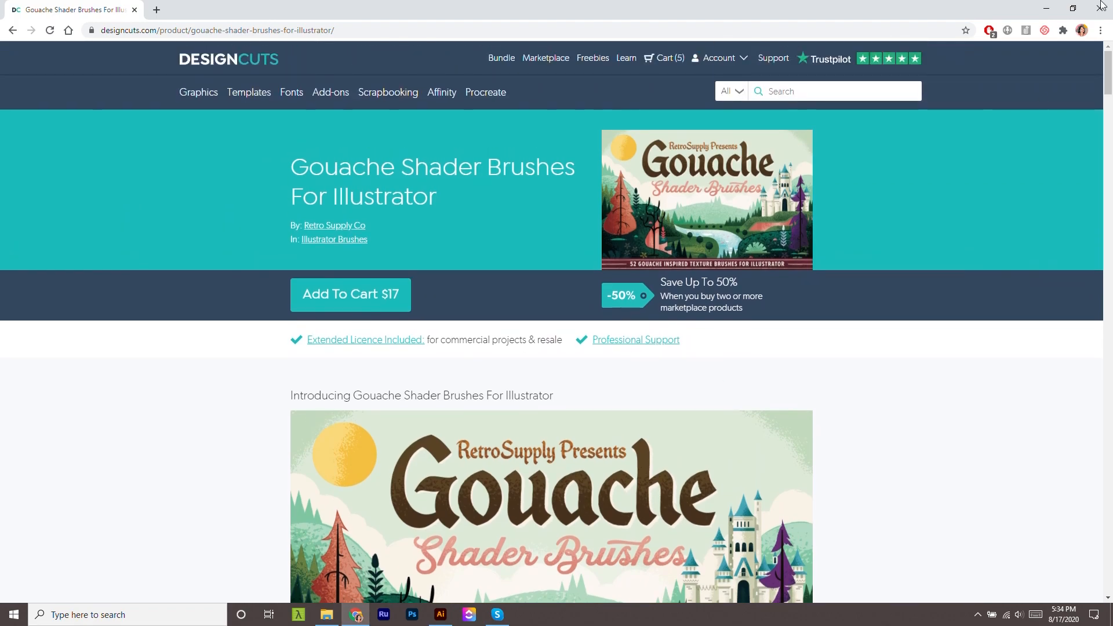
pyautogui.click(1105, 7)
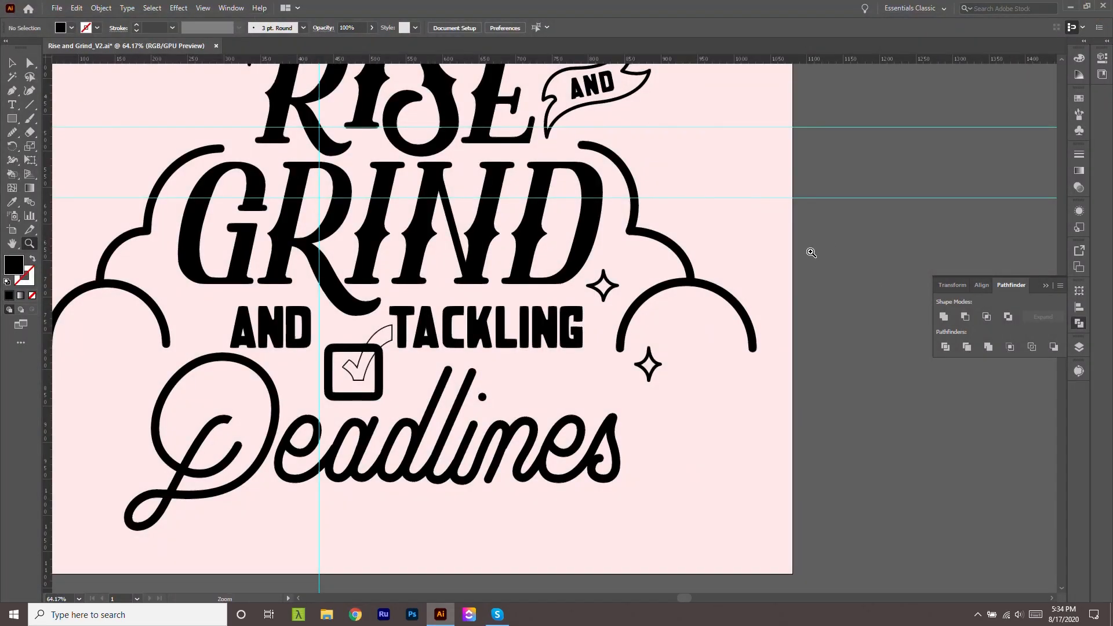
# Load the Gouache-Shader-Brush-Library-CC brush library from the RetroSupply gouache brushes folder in Downloads.
pyautogui.click(231, 9)
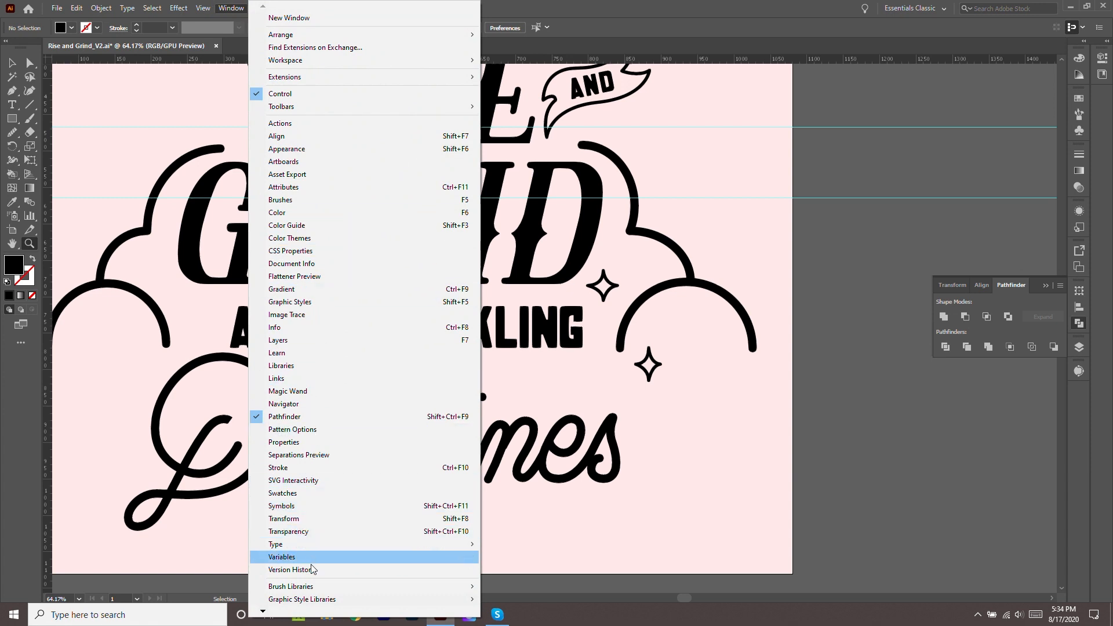
pyautogui.moveTo(315, 591)
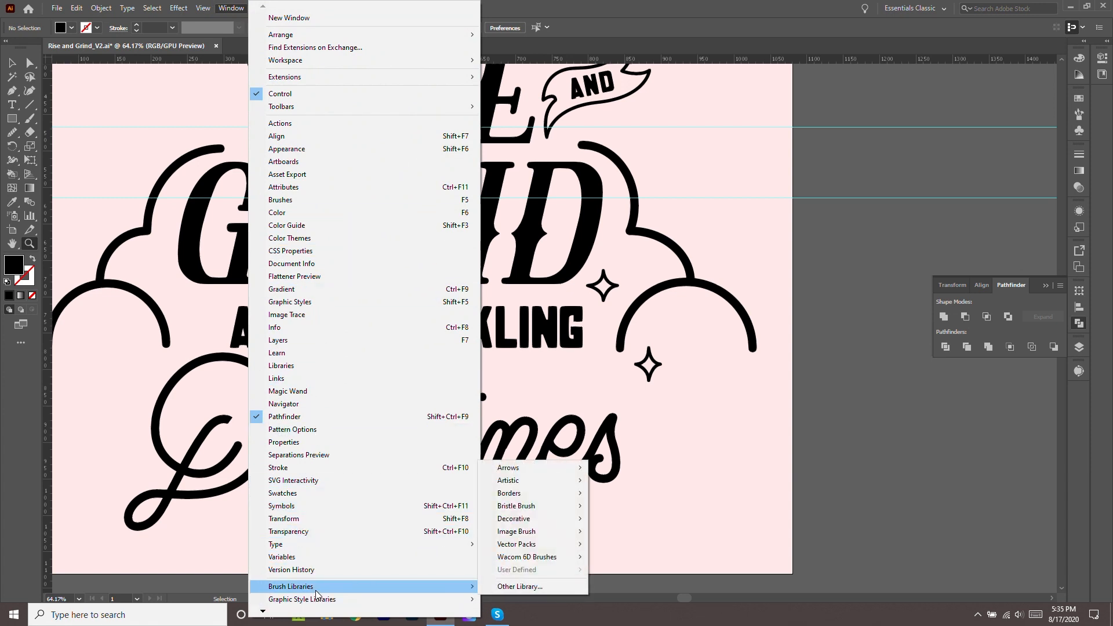
pyautogui.click(520, 587)
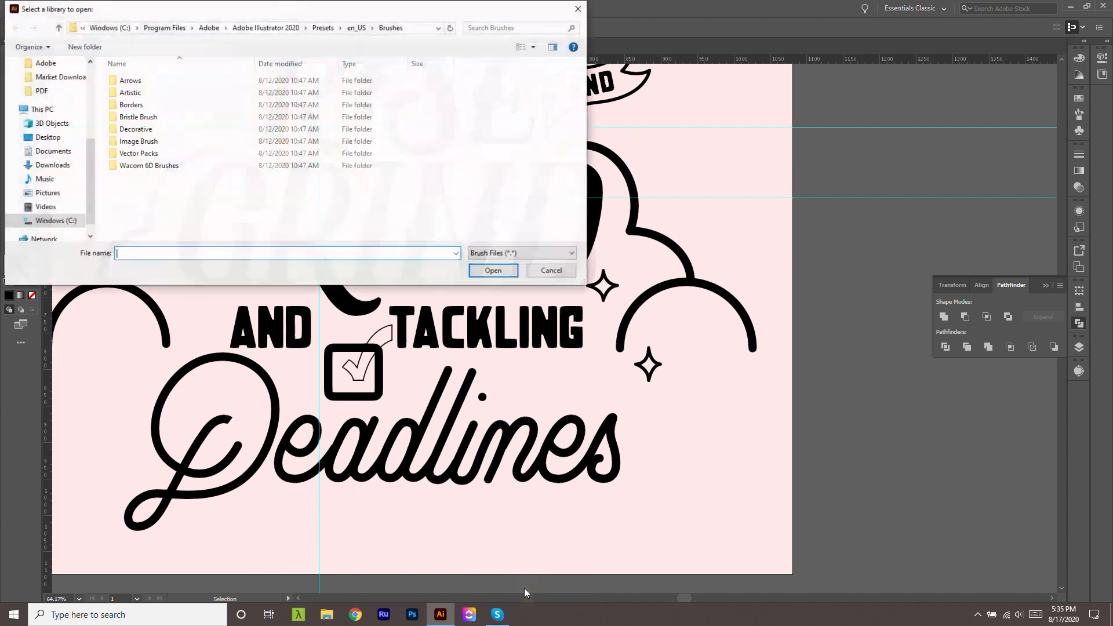
pyautogui.click(51, 168)
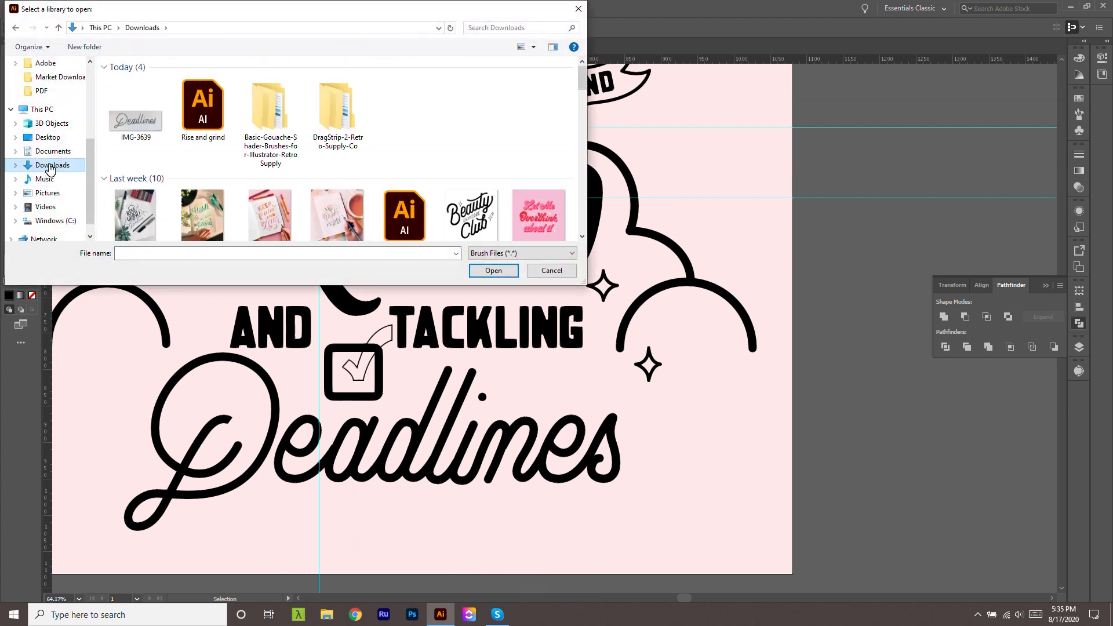
pyautogui.doubleClick(277, 113)
pyautogui.doubleClick(232, 80)
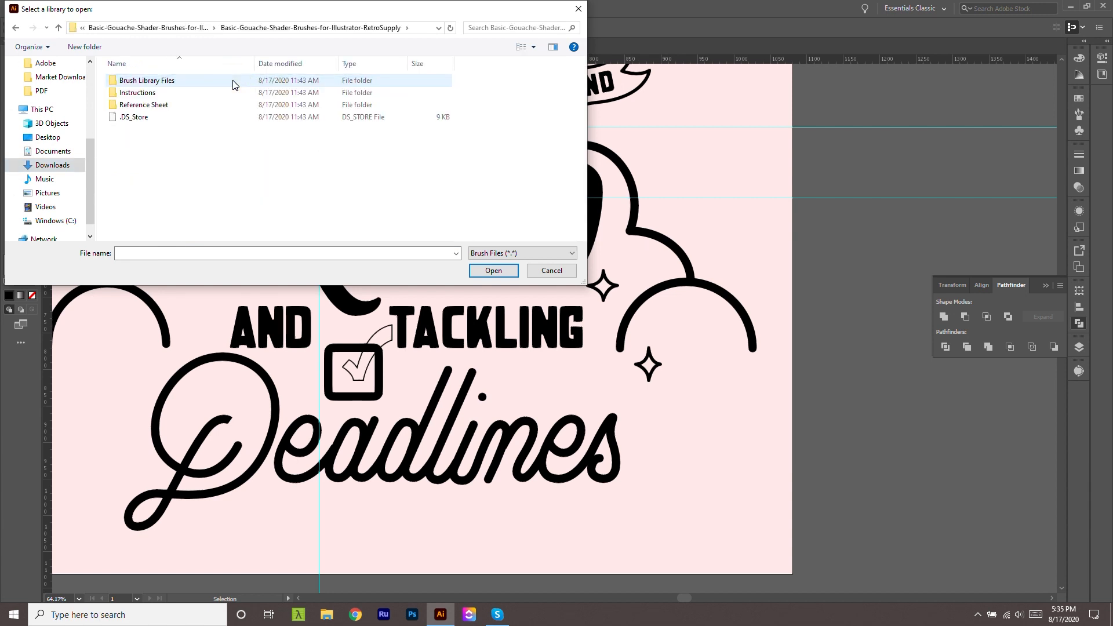
pyautogui.doubleClick(186, 82)
pyautogui.doubleClick(186, 81)
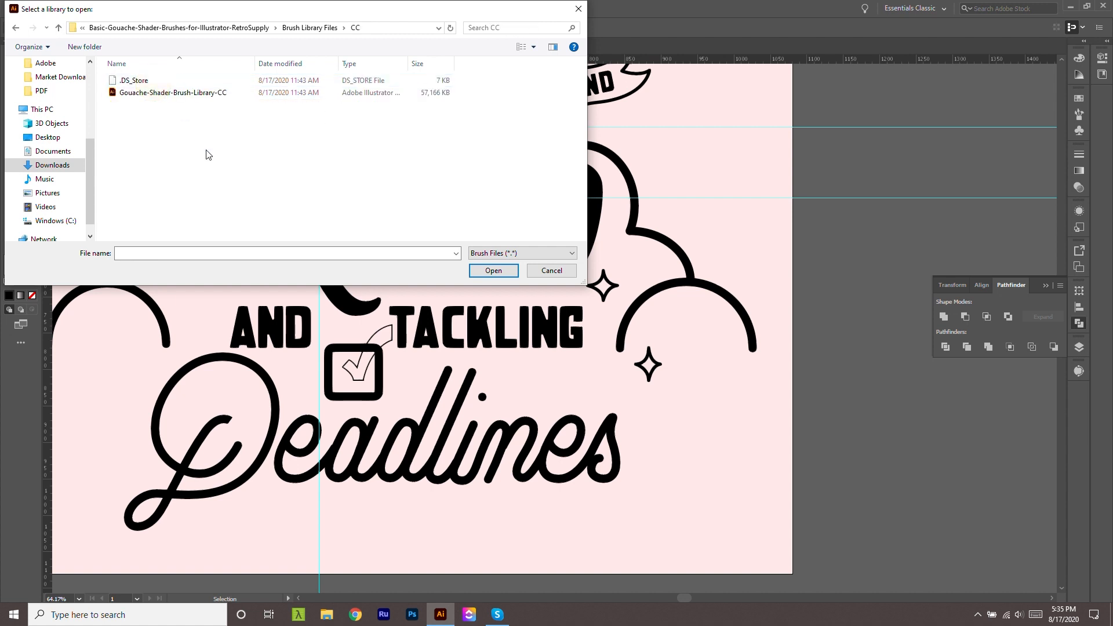
pyautogui.doubleClick(192, 94)
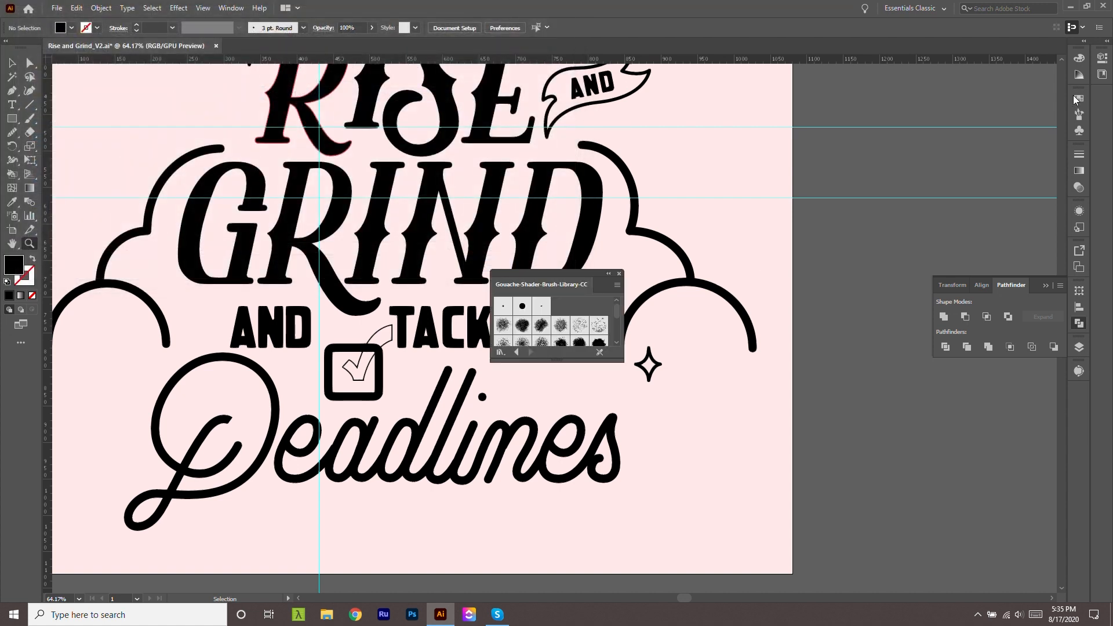
# Place the gouache brush library beside the artboard and lengthen it to show more brushes.
pyautogui.moveTo(552, 275)
pyautogui.mouseDown()
pyautogui.moveTo(731, 252)
pyautogui.moveTo(867, 149)
pyautogui.mouseUp()
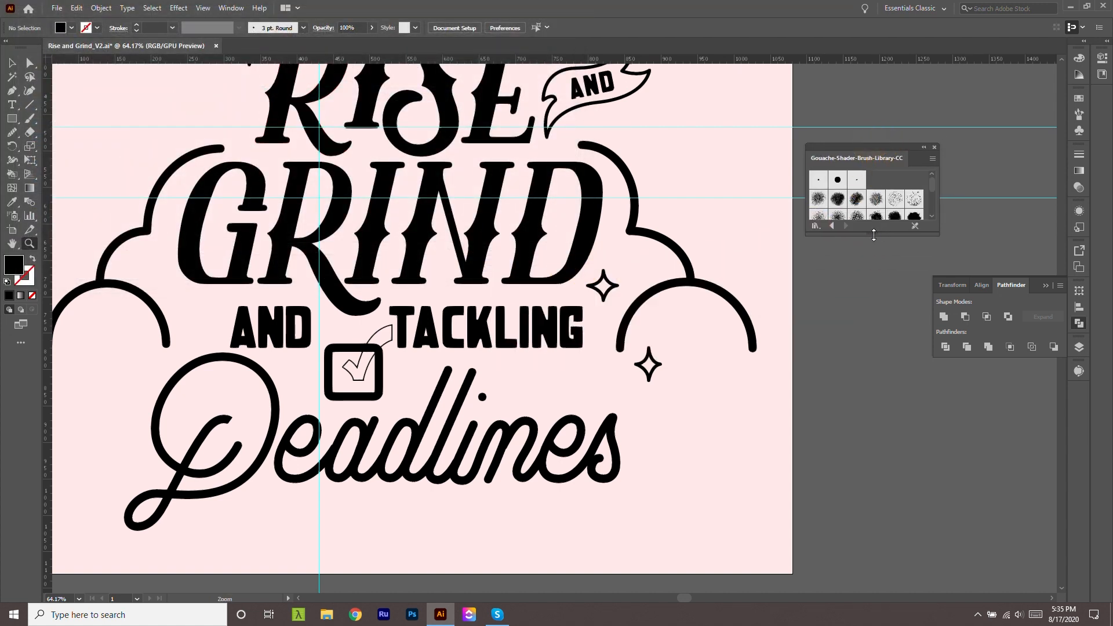
pyautogui.moveTo(879, 238); pyautogui.dragTo(900, 457)
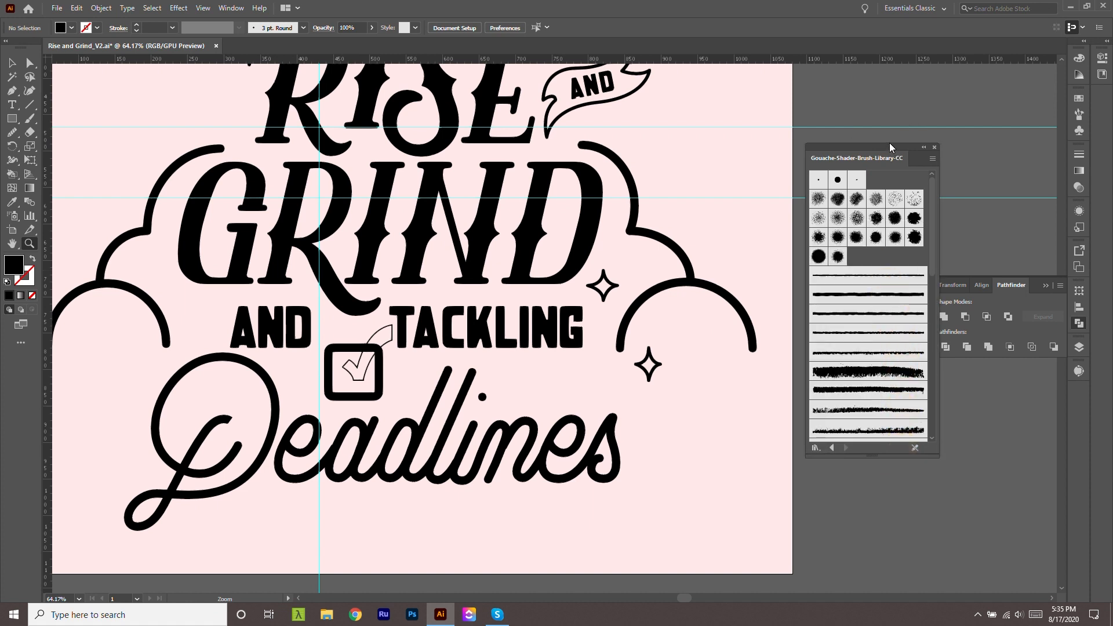
pyautogui.moveTo(885, 457)
pyautogui.mouseDown()
pyautogui.moveTo(883, 537)
pyautogui.moveTo(899, 566)
pyautogui.mouseUp()
# Look through the stipple, line and pattern brushes in the gouache library.
pyautogui.scroll(-4, 910, 343)
pyautogui.scroll(2, 896, 486)
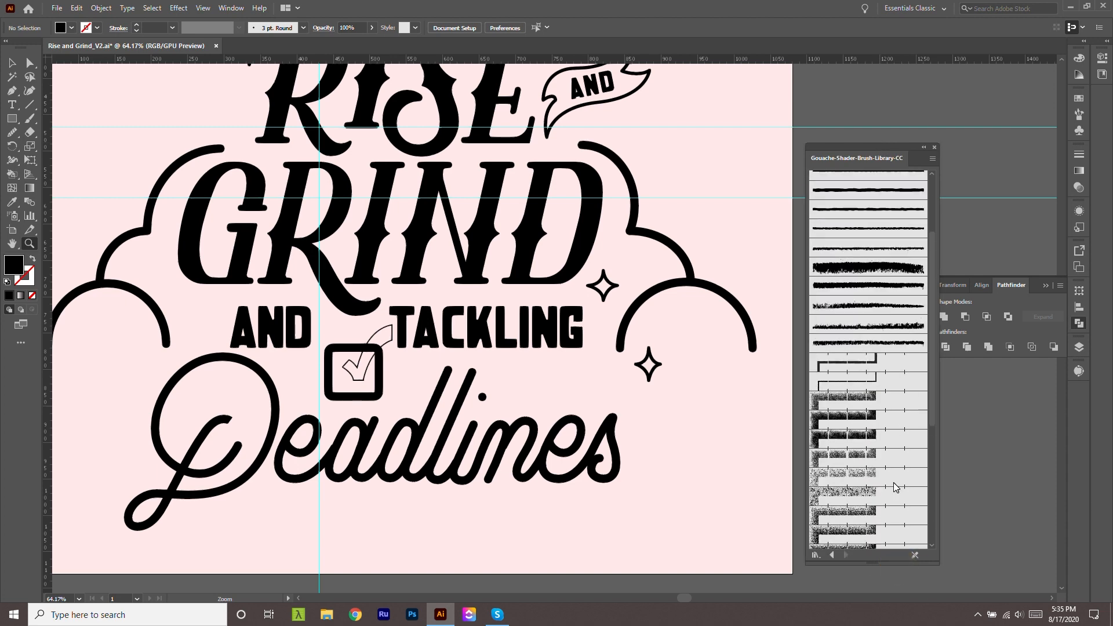
pyautogui.scroll(-3, 903, 215)
pyautogui.scroll(4, 922, 203)
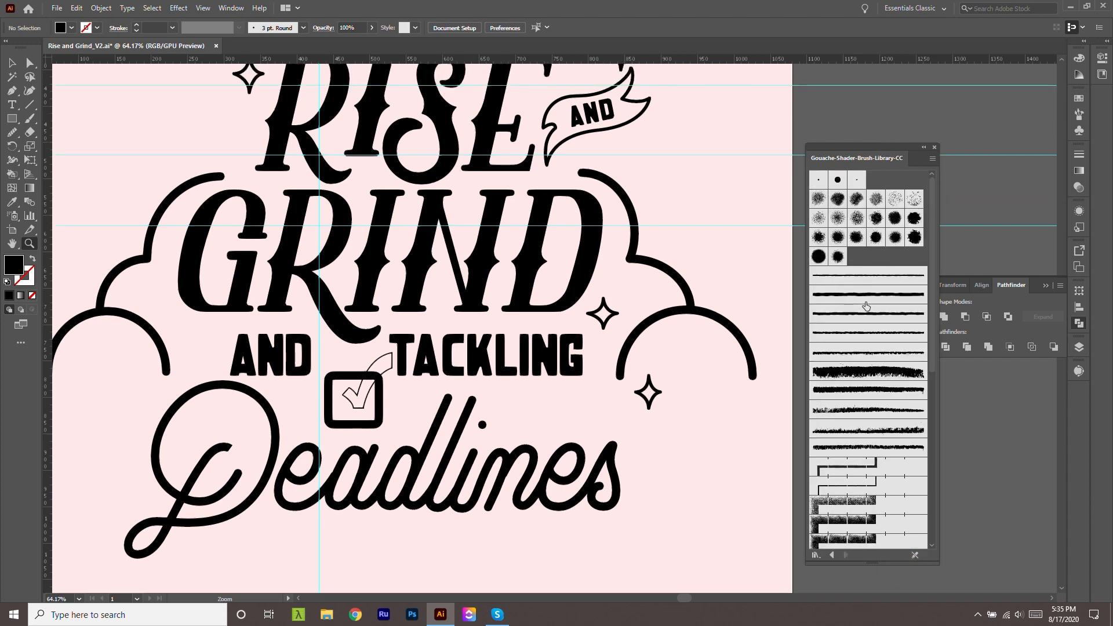
pyautogui.scroll(-3, 867, 306)
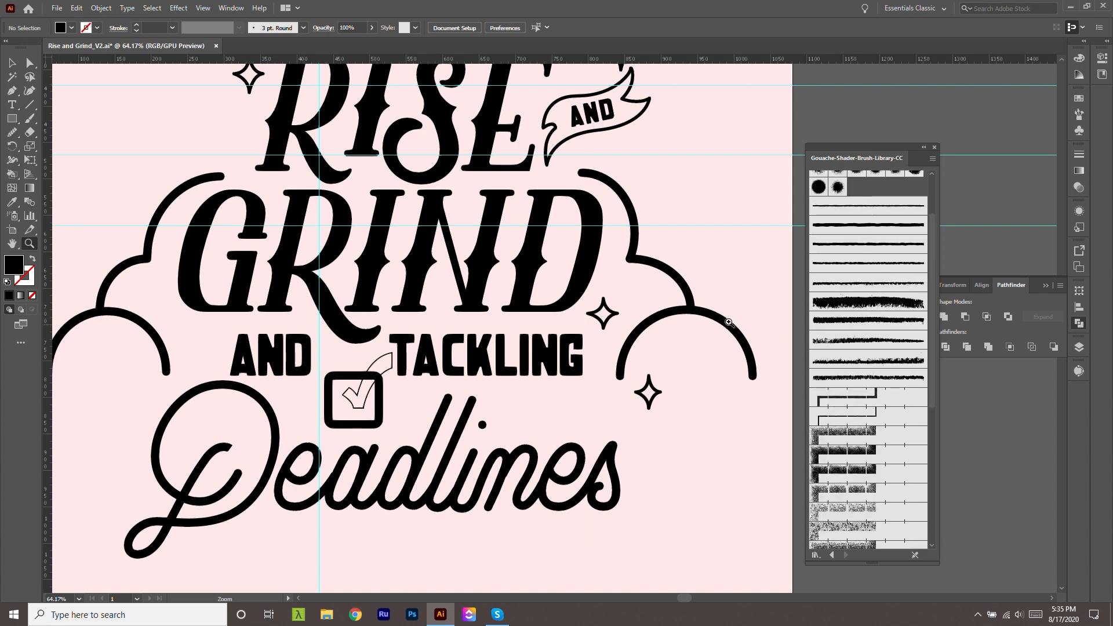
pyautogui.scroll(3, 893, 272)
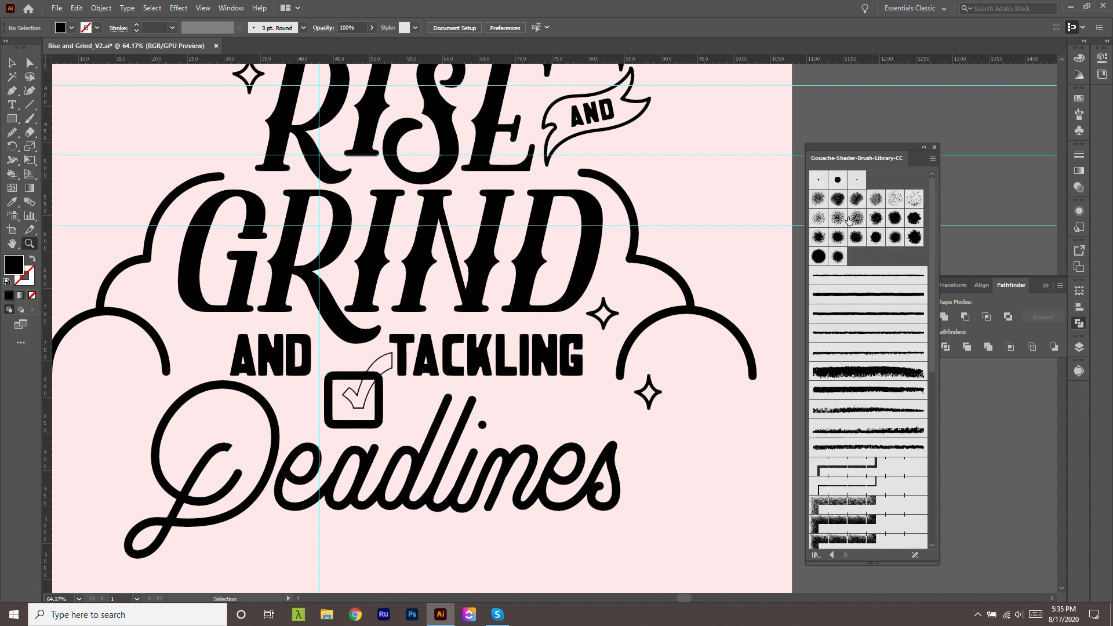
pyautogui.scroll(-9, 851, 348)
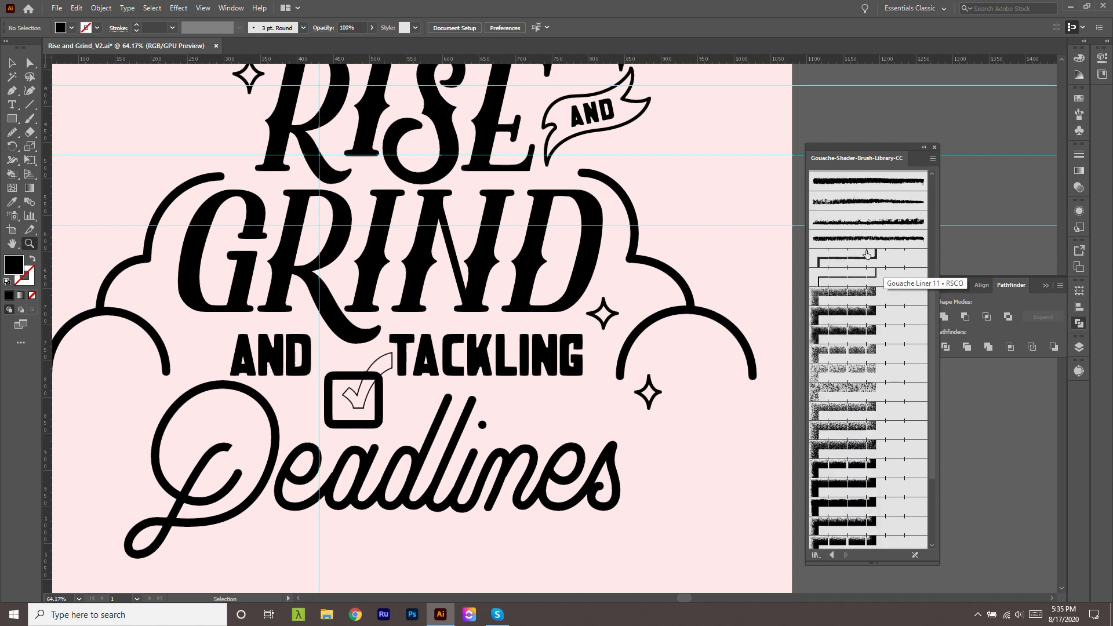
pyautogui.scroll(-1, 726, 226)
# Colour the "RISE GRIND" lettering with the pink sampled from the palette circle above the artboard.
pyautogui.moveTo(681, 248); pyautogui.dragTo(688, 351)
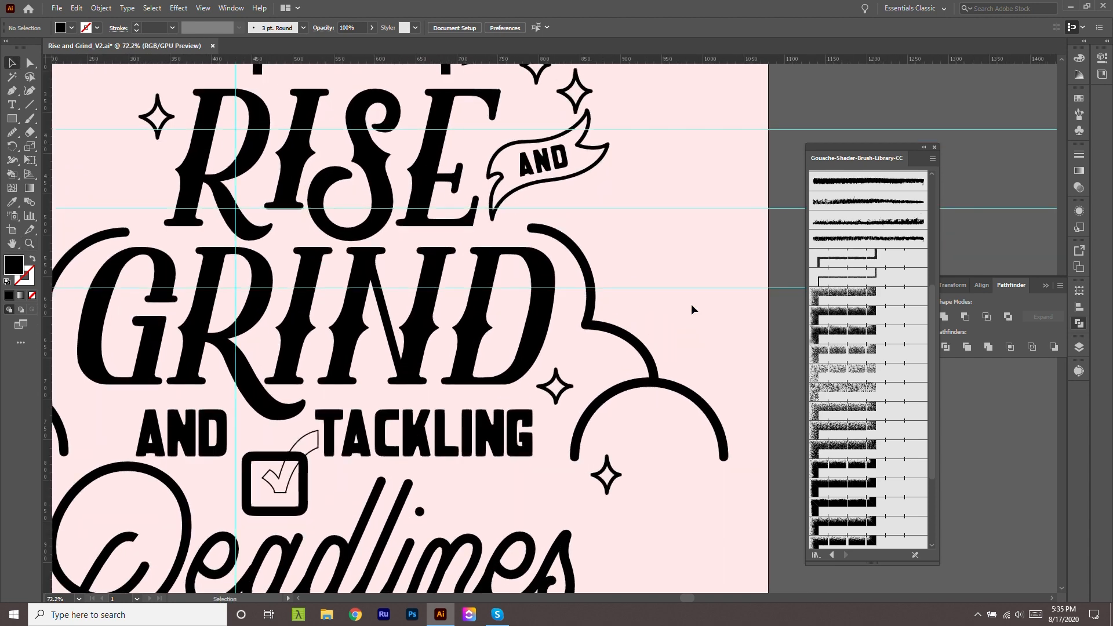
pyautogui.moveTo(674, 333); pyautogui.dragTo(508, 282)
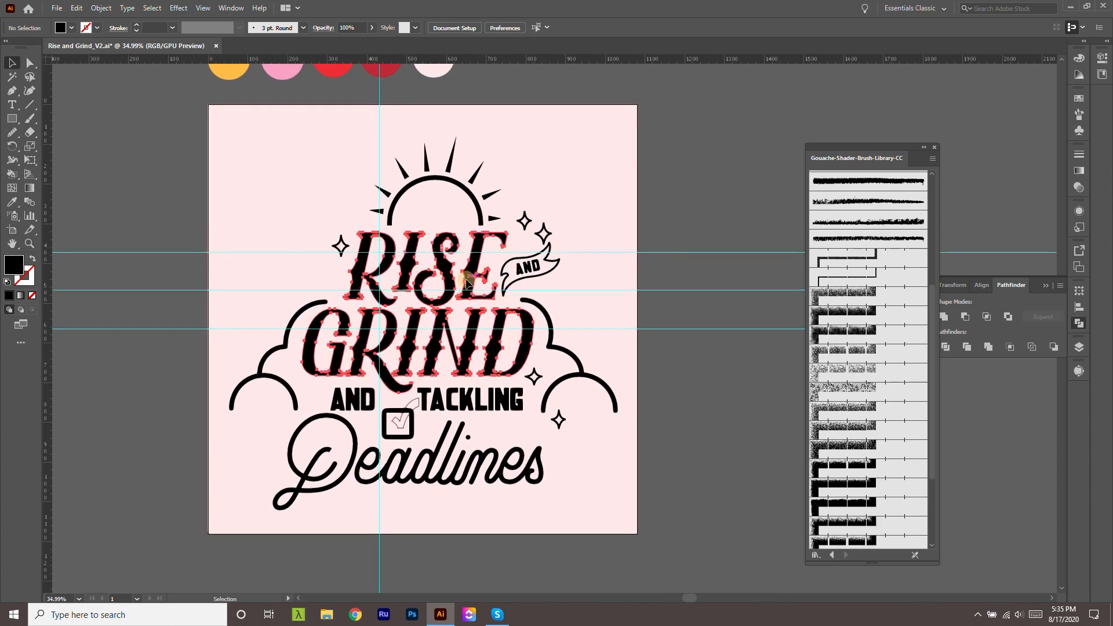
pyautogui.click(466, 281)
pyautogui.scroll(9, 466, 279)
pyautogui.press('i')
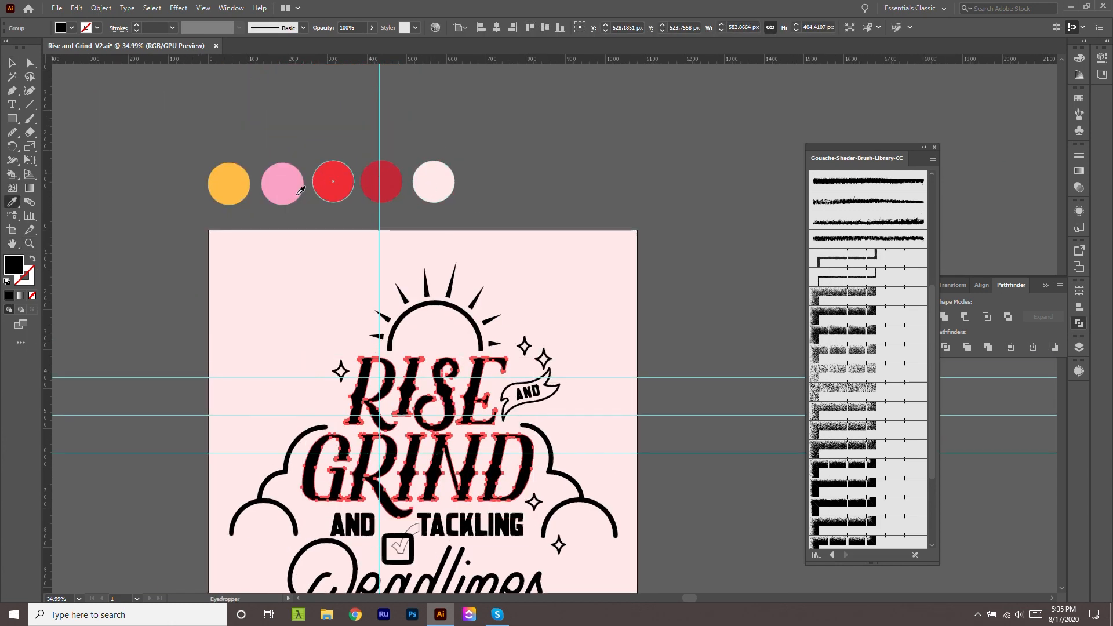
pyautogui.click(282, 183)
pyautogui.scroll(-2, 599, 374)
pyautogui.keyDown('ctrl'); pyautogui.click(575, 382); pyautogui.keyUp('ctrl')
# Apply a rough, dry-textured gouache line brush to the outline of the pink "RISE GRIND" lettering.
pyautogui.moveTo(552, 383); pyautogui.dragTo(684, 441)
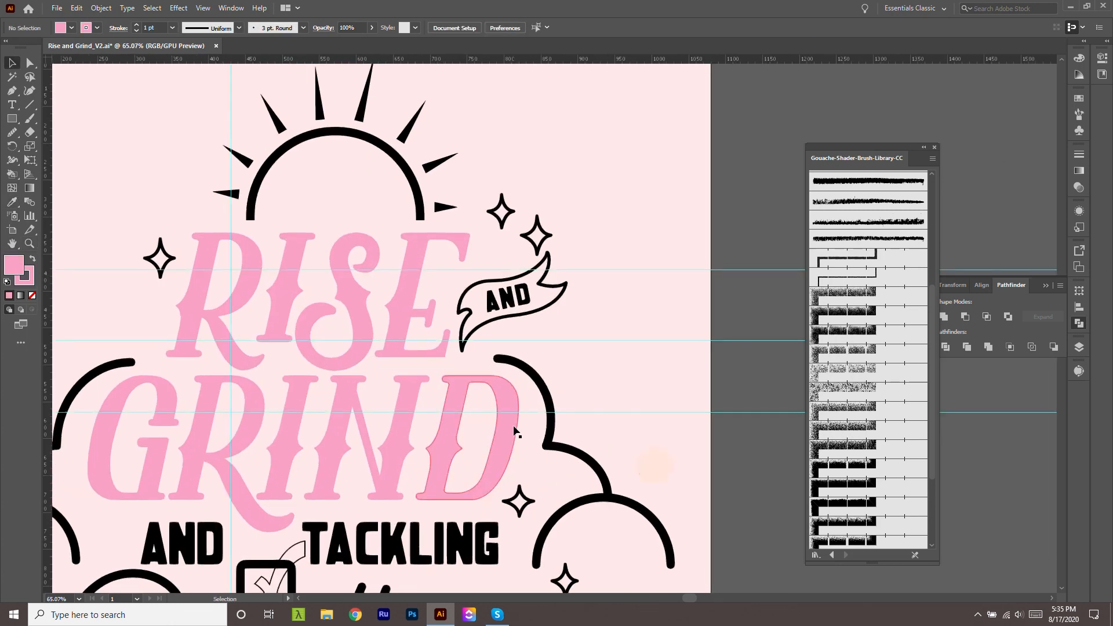
pyautogui.click(515, 433)
pyautogui.scroll(-3, 795, 284)
pyautogui.click(886, 207)
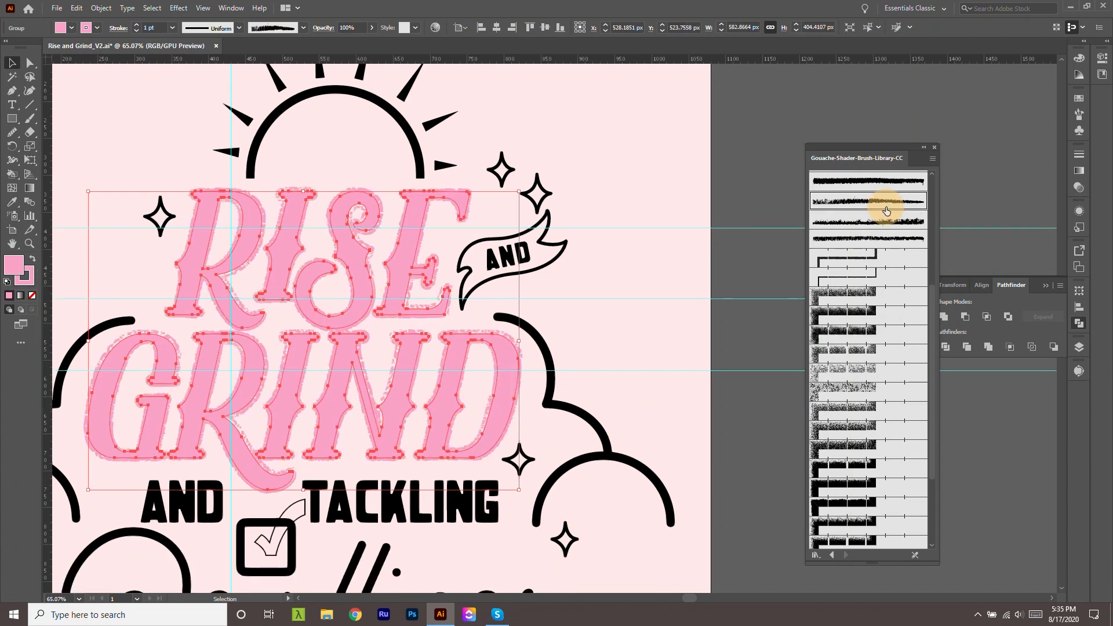
pyautogui.click(655, 338)
# Examine the textured brush edges on the "RISE GRIND" letters up close and from further out.
pyautogui.press('z')
pyautogui.moveTo(610, 366); pyautogui.dragTo(574, 345)
pyautogui.scroll(-1, 545, 331)
pyautogui.moveTo(484, 335); pyautogui.dragTo(609, 368)
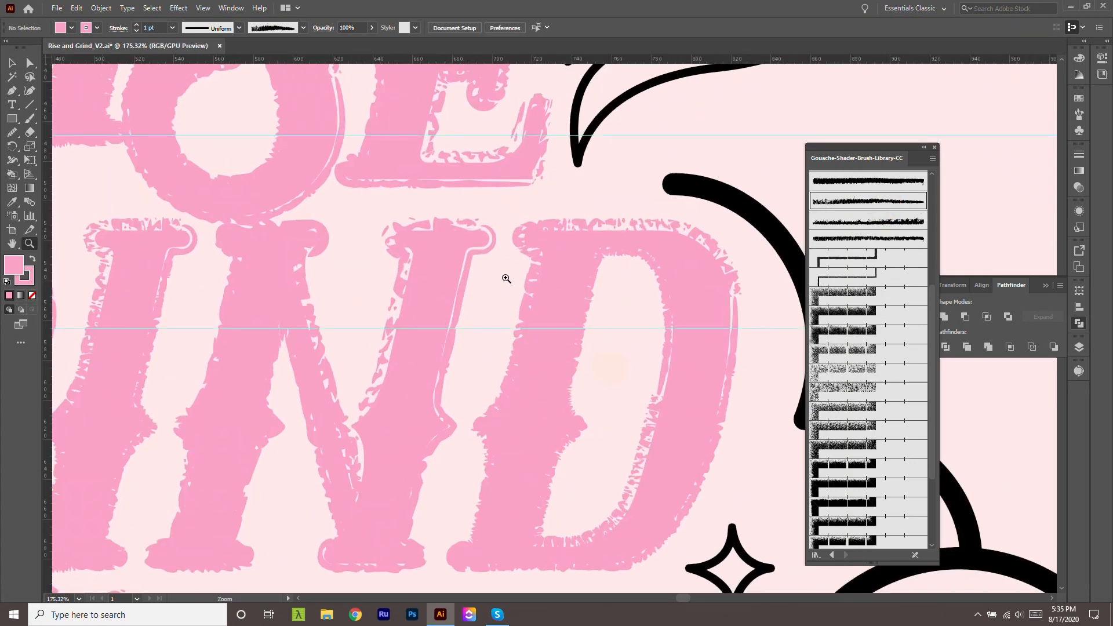
pyautogui.moveTo(564, 333); pyautogui.dragTo(495, 282)
pyautogui.scroll(-1, 547, 242)
pyautogui.scroll(1, 603, 287)
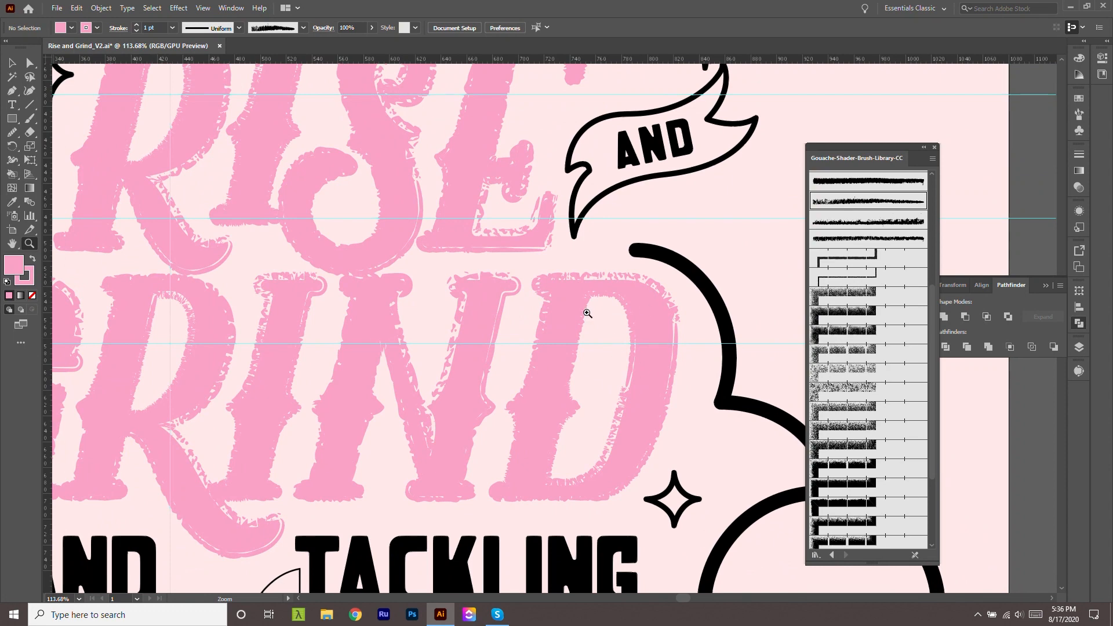
pyautogui.moveTo(608, 334); pyautogui.dragTo(551, 293)
pyautogui.scroll(1, 614, 290)
pyautogui.moveTo(655, 324)
pyautogui.mouseDown()
pyautogui.moveTo(674, 322)
pyautogui.moveTo(696, 341)
pyautogui.mouseUp()
# Try several other line brushes from the gouache library.
pyautogui.click(870, 226)
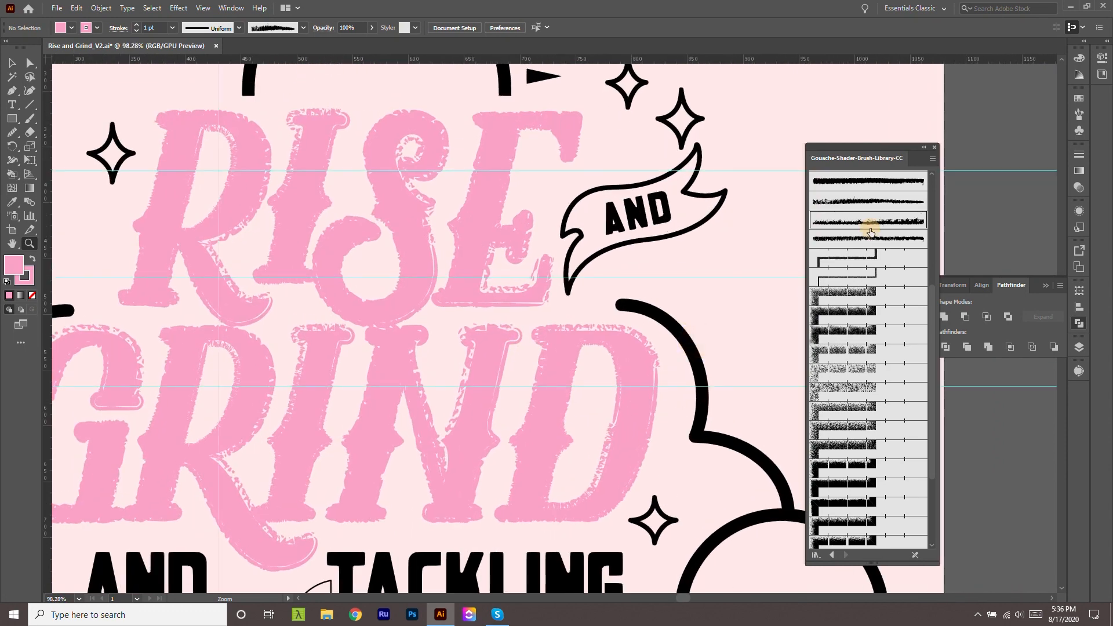
pyautogui.click(875, 239)
pyautogui.scroll(5, 876, 273)
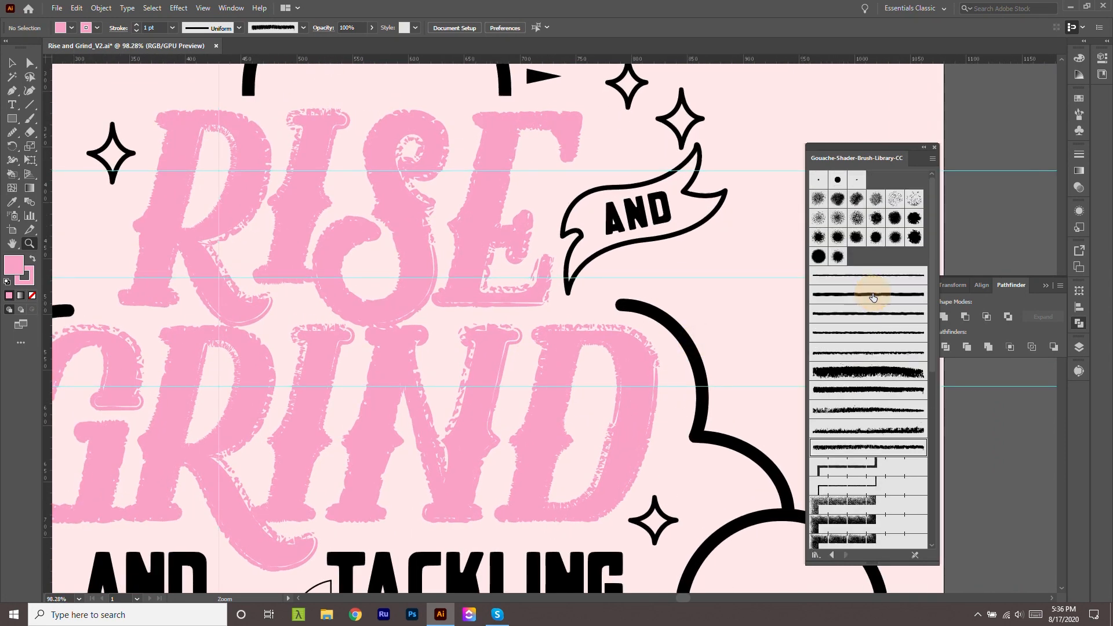
pyautogui.click(874, 296)
pyautogui.click(882, 276)
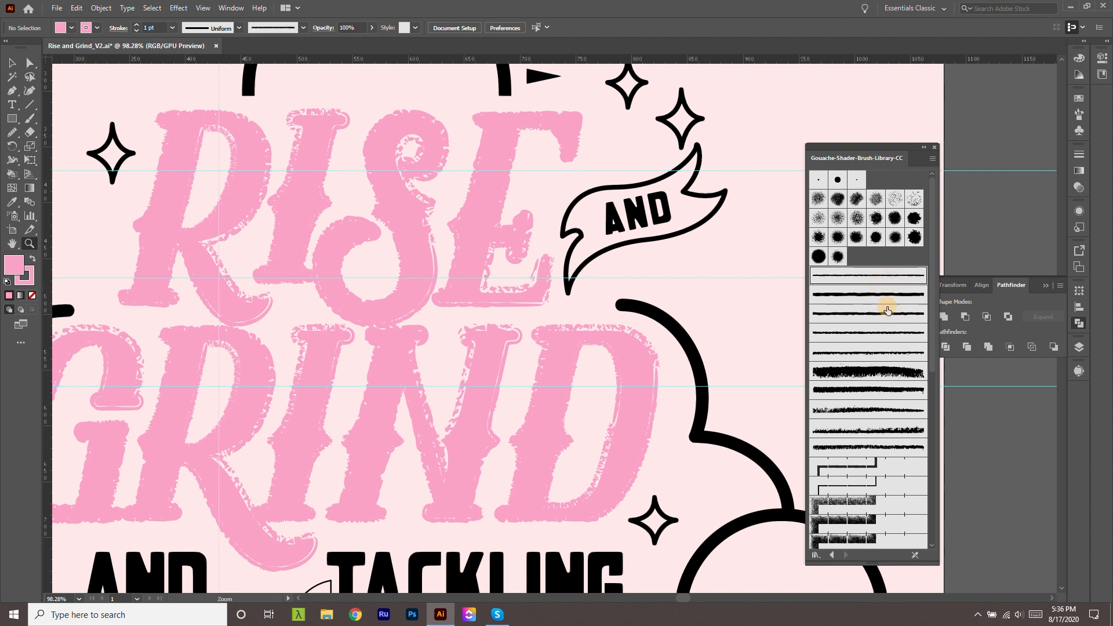
# Reduce the brushed stroke weight of the "RISE GRIND" lettering to 0.25 pt and check the whole design.
pyautogui.click(137, 32)
pyautogui.click(518, 213)
pyautogui.click(138, 32)
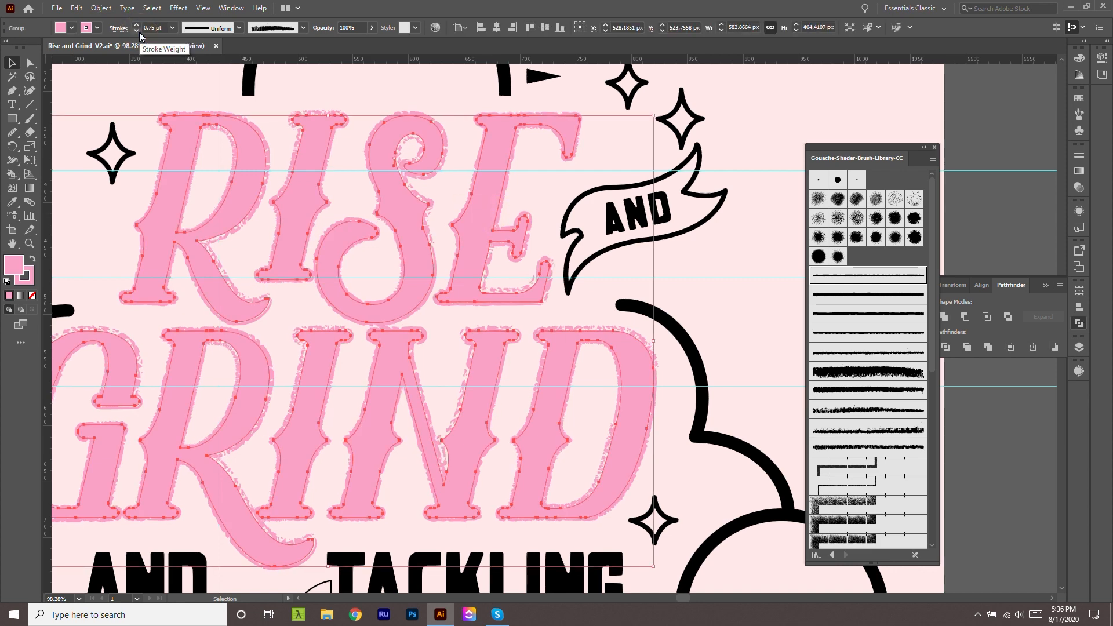
pyautogui.click(138, 32)
pyautogui.click(138, 32)
pyautogui.click(563, 183)
pyautogui.hotkey('ctrl', 'space')
pyautogui.moveTo(502, 221)
pyautogui.mouseDown()
pyautogui.moveTo(412, 152)
pyautogui.moveTo(576, 331)
pyautogui.moveTo(546, 207)
pyautogui.moveTo(586, 335)
pyautogui.moveTo(522, 335)
pyautogui.moveTo(665, 337)
pyautogui.mouseUp()
pyautogui.moveTo(572, 351); pyautogui.dragTo(616, 387)
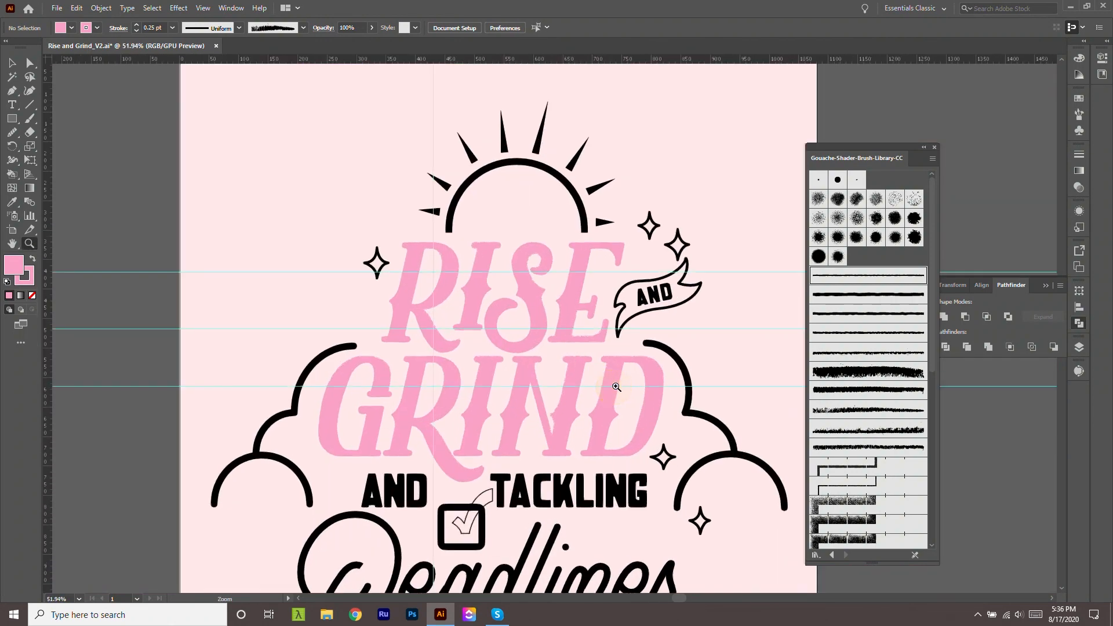
# Compare thick, rough and dry-textured gouache line brushes on the outline of the "RISE GRIND" lettering.
pyautogui.moveTo(646, 338)
pyautogui.mouseDown()
pyautogui.moveTo(733, 423)
pyautogui.moveTo(510, 156)
pyautogui.moveTo(634, 368)
pyautogui.moveTo(666, 345)
pyautogui.mouseUp()
pyautogui.click(666, 343)
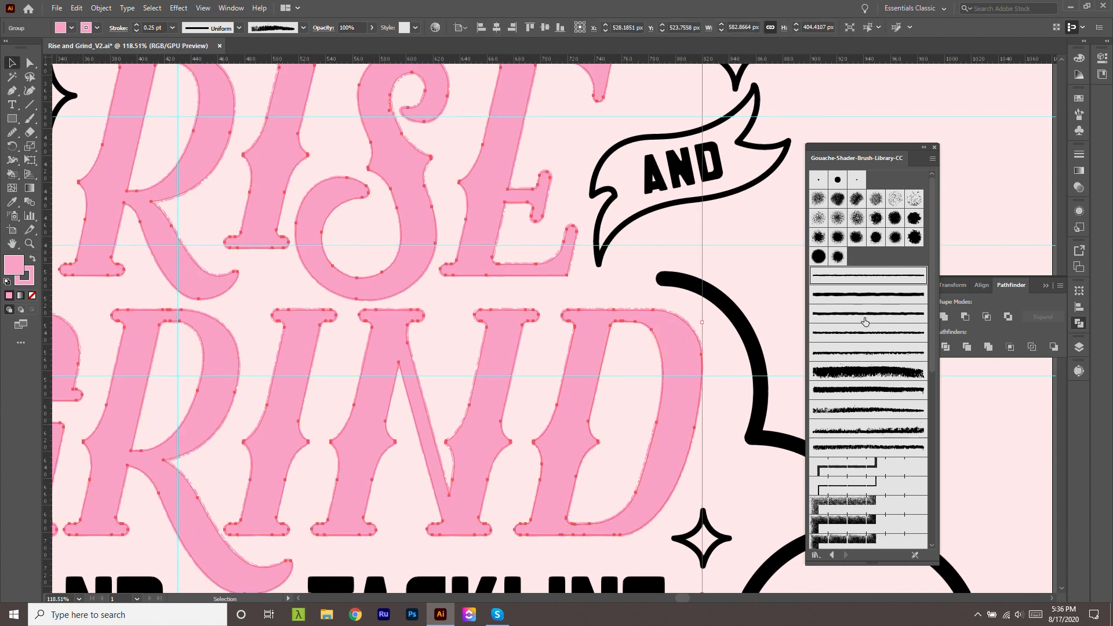
pyautogui.click(868, 296)
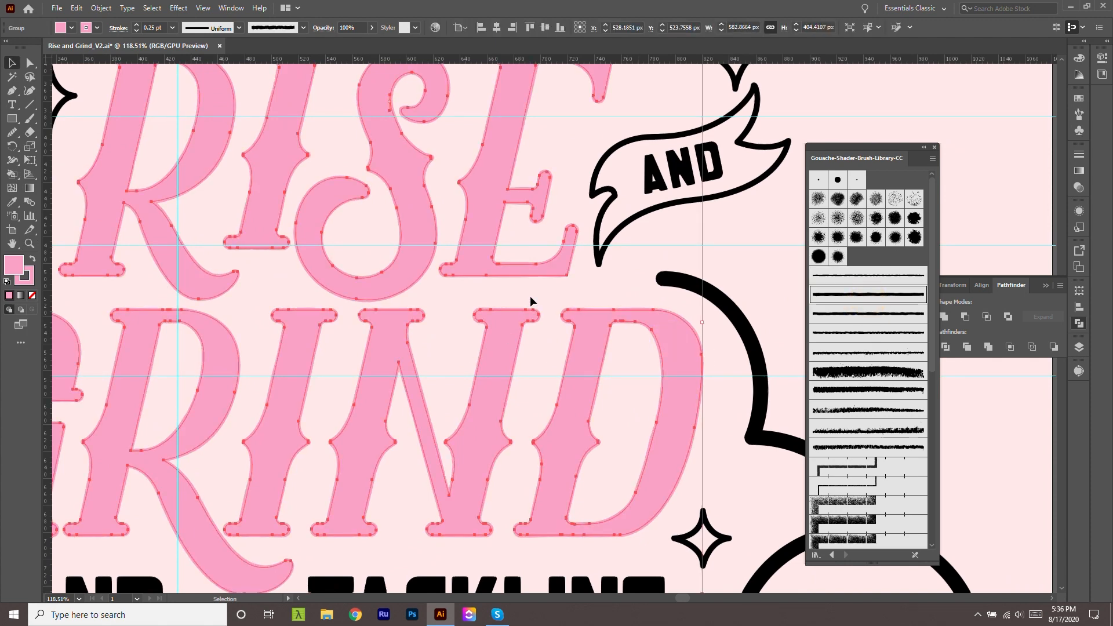
pyautogui.click(869, 372)
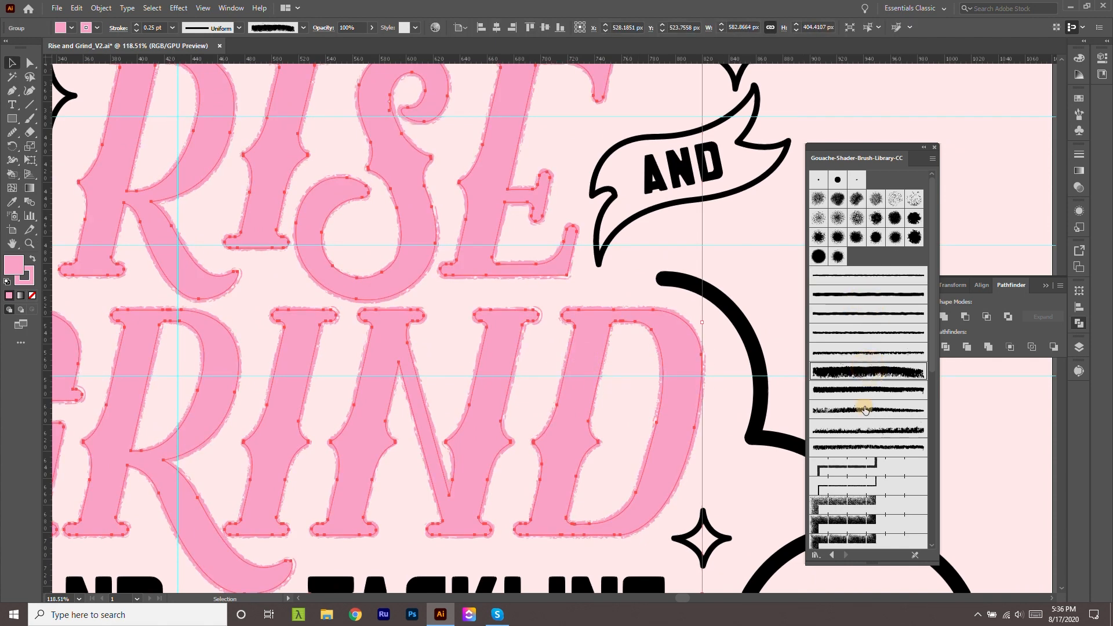
pyautogui.click(866, 430)
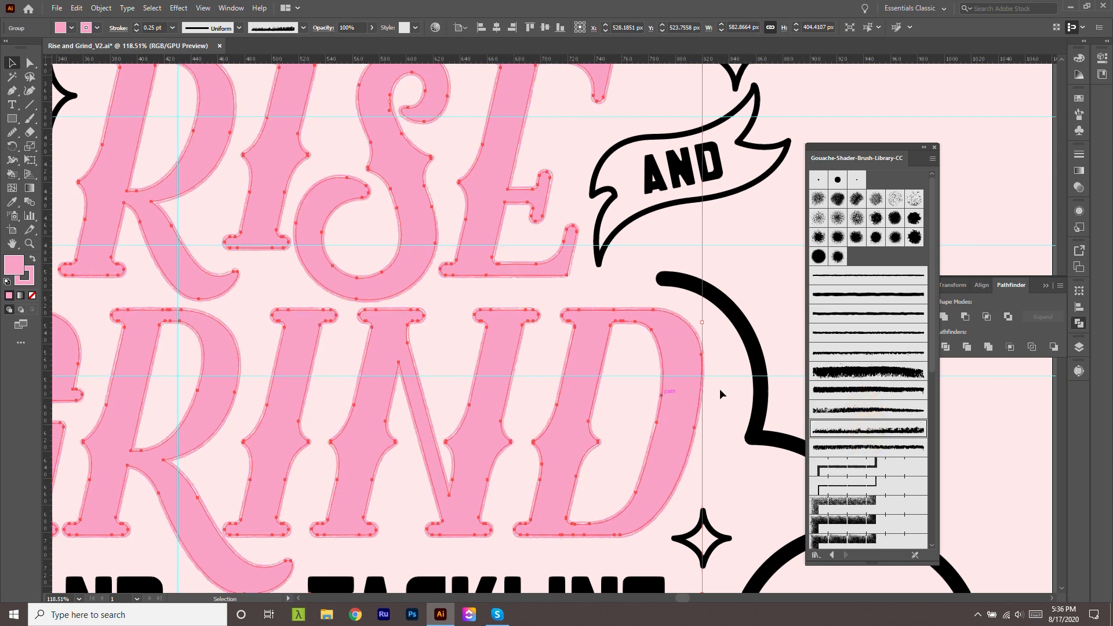
pyautogui.click(719, 388)
pyautogui.keyDown('ctrl'); pyautogui.keyDown('alt'); pyautogui.click(589, 332); pyautogui.keyUp('alt'); pyautogui.keyUp('ctrl')
pyautogui.moveTo(664, 318); pyautogui.dragTo(480, 169)
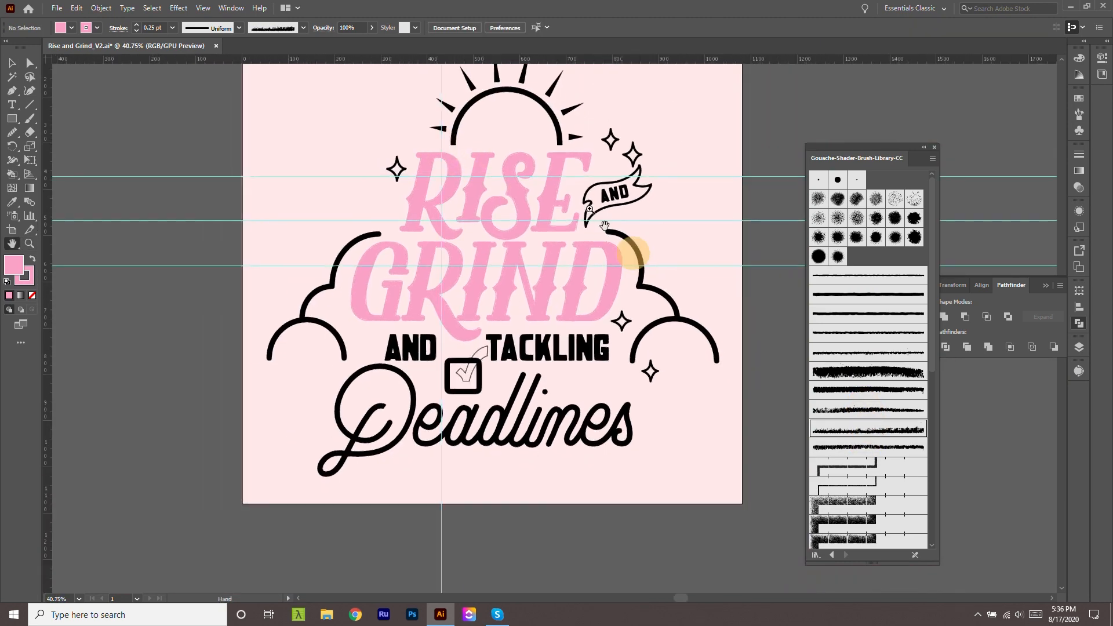
# Apply a thin, subtly textured gouache line brush to the outline of the "RISE GRIND" lettering.
pyautogui.moveTo(604, 224); pyautogui.dragTo(657, 344)
pyautogui.moveTo(515, 167); pyautogui.dragTo(615, 277)
pyautogui.moveTo(615, 278); pyautogui.dragTo(583, 252)
pyautogui.moveTo(708, 341); pyautogui.dragTo(787, 393)
pyautogui.click(553, 272)
pyautogui.click(901, 280)
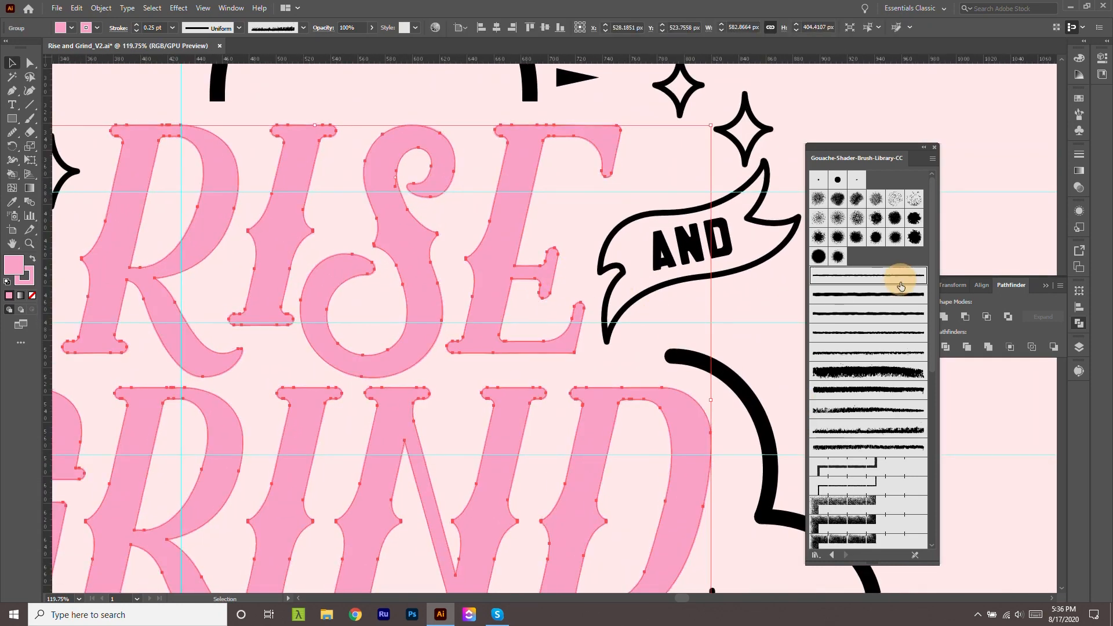
pyautogui.click(887, 295)
pyautogui.click(801, 278)
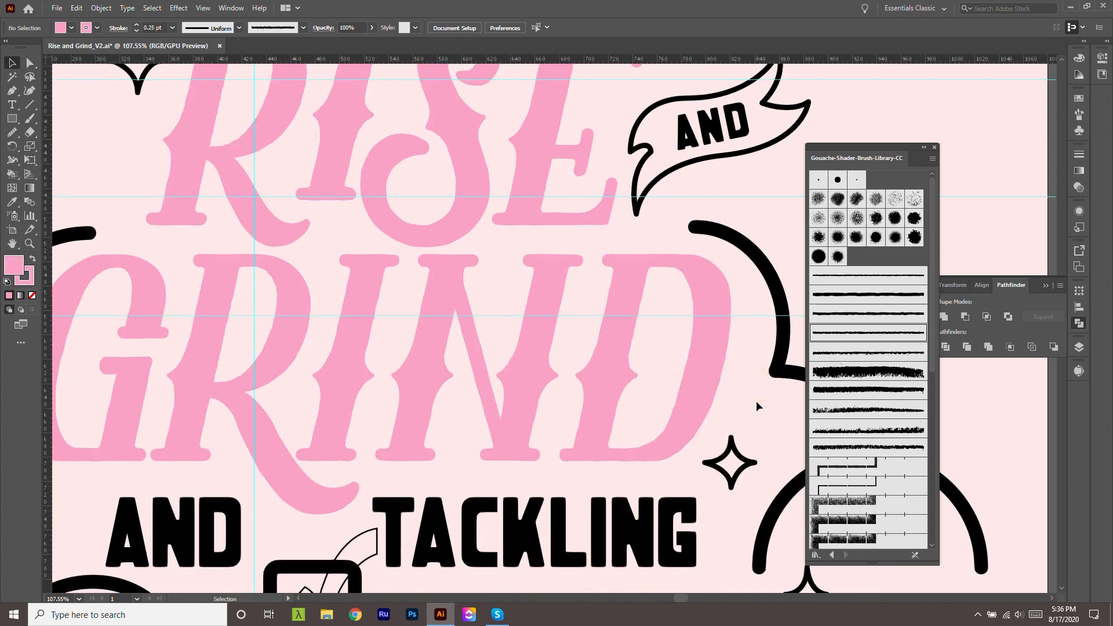
# Examine the subtle edge texture of the "RISE GRIND" letters up close and in the whole design.
pyautogui.press('z')
pyautogui.moveTo(673, 374)
pyautogui.mouseDown()
pyautogui.moveTo(591, 314)
pyautogui.moveTo(622, 299)
pyautogui.moveTo(573, 221)
pyautogui.mouseUp()
pyautogui.moveTo(437, 175); pyautogui.dragTo(426, 168)
pyautogui.moveTo(525, 116); pyautogui.dragTo(646, 245)
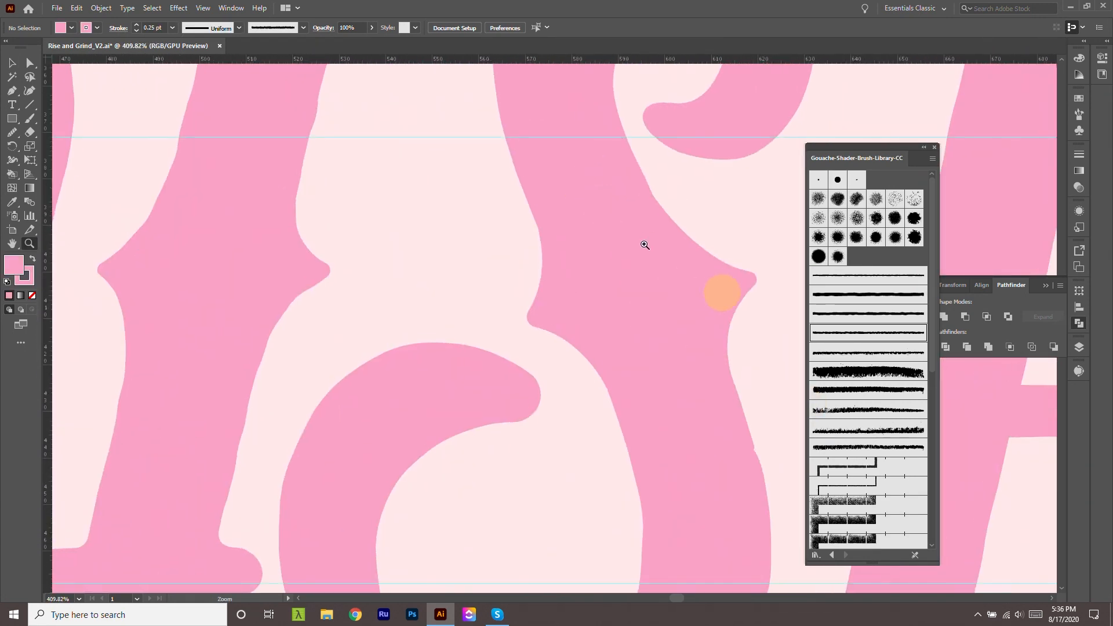
pyautogui.moveTo(622, 281); pyautogui.dragTo(509, 220)
pyautogui.moveTo(347, 220); pyautogui.dragTo(357, 236)
pyautogui.moveTo(372, 371); pyautogui.dragTo(359, 400)
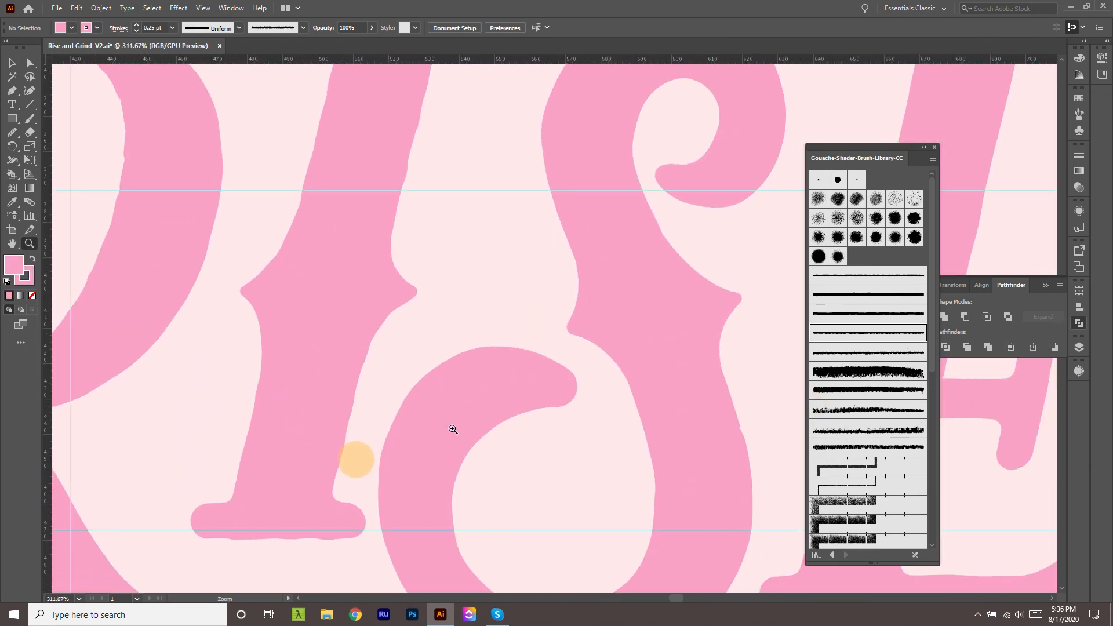
pyautogui.moveTo(452, 430); pyautogui.dragTo(355, 460)
pyautogui.moveTo(551, 304); pyautogui.dragTo(443, 251)
pyautogui.moveTo(562, 323); pyautogui.dragTo(551, 283)
pyautogui.moveTo(551, 283); pyautogui.dragTo(462, 209)
pyautogui.moveTo(651, 405); pyautogui.dragTo(650, 261)
pyautogui.moveTo(649, 260); pyautogui.dragTo(587, 336)
pyautogui.moveTo(588, 335); pyautogui.dragTo(564, 331)
# Colour the "Deadlines" script lettering with the bright red from the palette circles above the artboard.
pyautogui.click(547, 479)
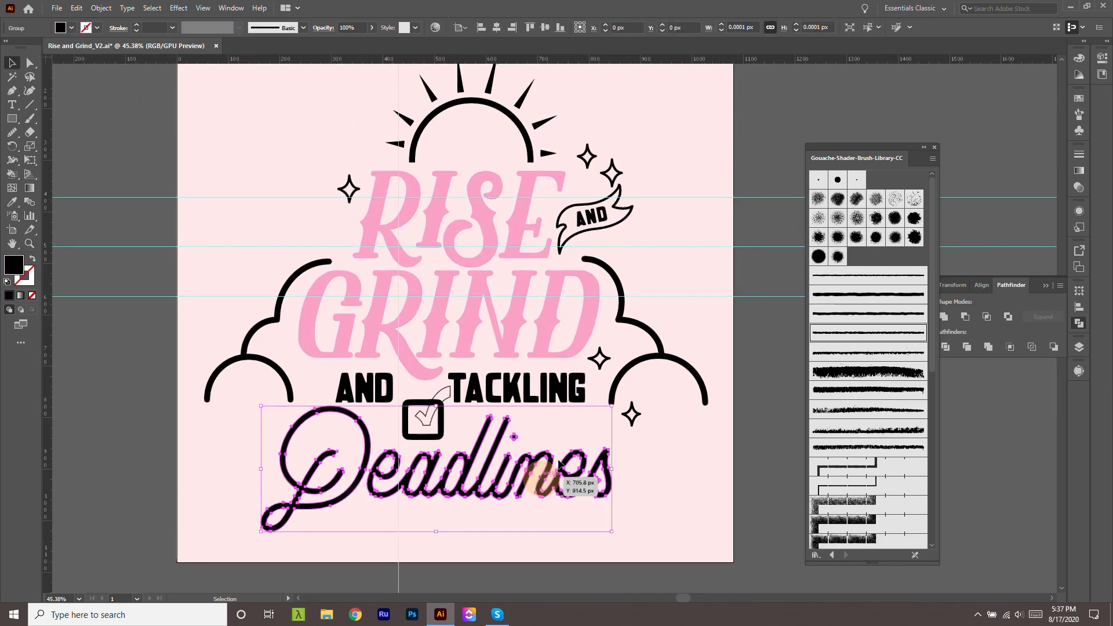
pyautogui.moveTo(545, 480); pyautogui.dragTo(558, 486)
pyautogui.scroll(4, 548, 498)
pyautogui.scroll(5, 429, 249)
pyautogui.press('i')
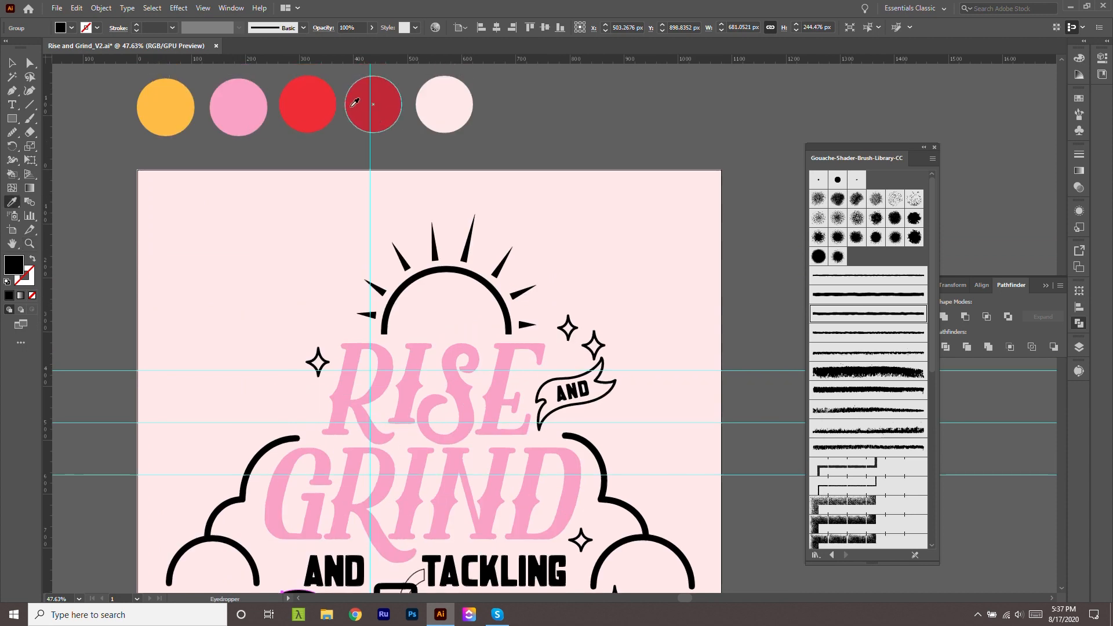
pyautogui.click(315, 105)
pyautogui.press('z')
pyautogui.moveTo(608, 426); pyautogui.dragTo(527, 452)
pyautogui.scroll(-6, 681, 537)
pyautogui.click(658, 526)
pyautogui.moveTo(487, 261); pyautogui.dragTo(604, 511)
pyautogui.click(641, 460)
pyautogui.moveTo(559, 428); pyautogui.dragTo(579, 475)
# Colour the words "AND" and "TACKLING" above "Deadlines" with the yellow-orange from the palette circles.
pyautogui.press('v')
pyautogui.click(511, 438)
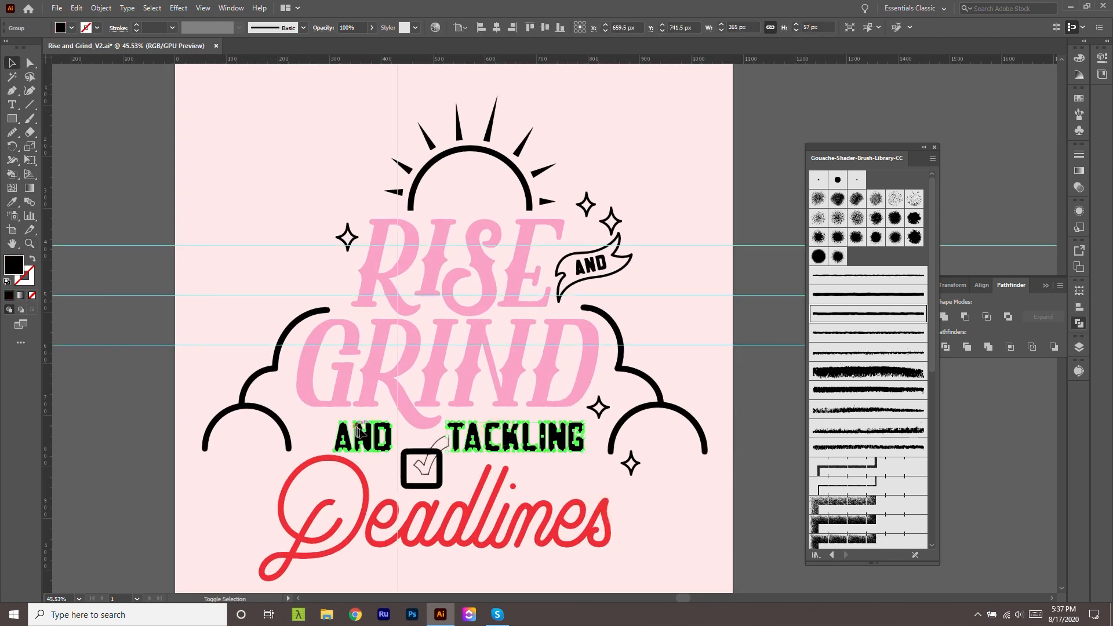
pyautogui.scroll(3, 404, 219)
pyautogui.click(214, 100)
pyautogui.press('v')
pyautogui.scroll(-3, 667, 408)
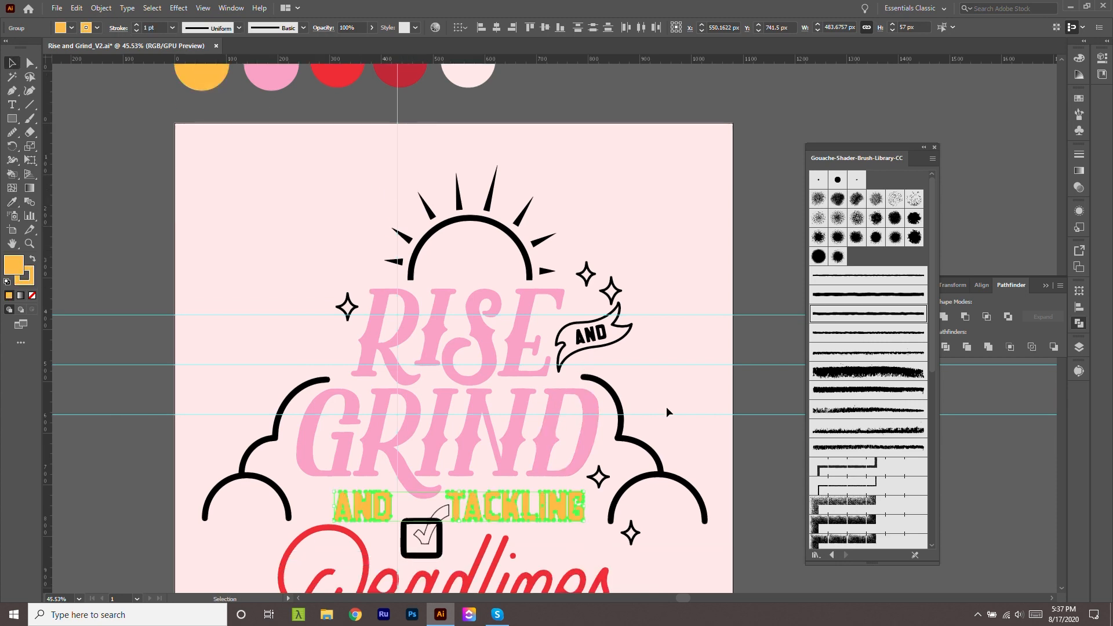
pyautogui.click(667, 409)
# Give the sun's semicircular arc a yellow-orange stroke and no fill.
pyautogui.scroll(-5, 667, 382)
pyautogui.scroll(1, 666, 371)
pyautogui.click(511, 178)
pyautogui.scroll(4, 510, 211)
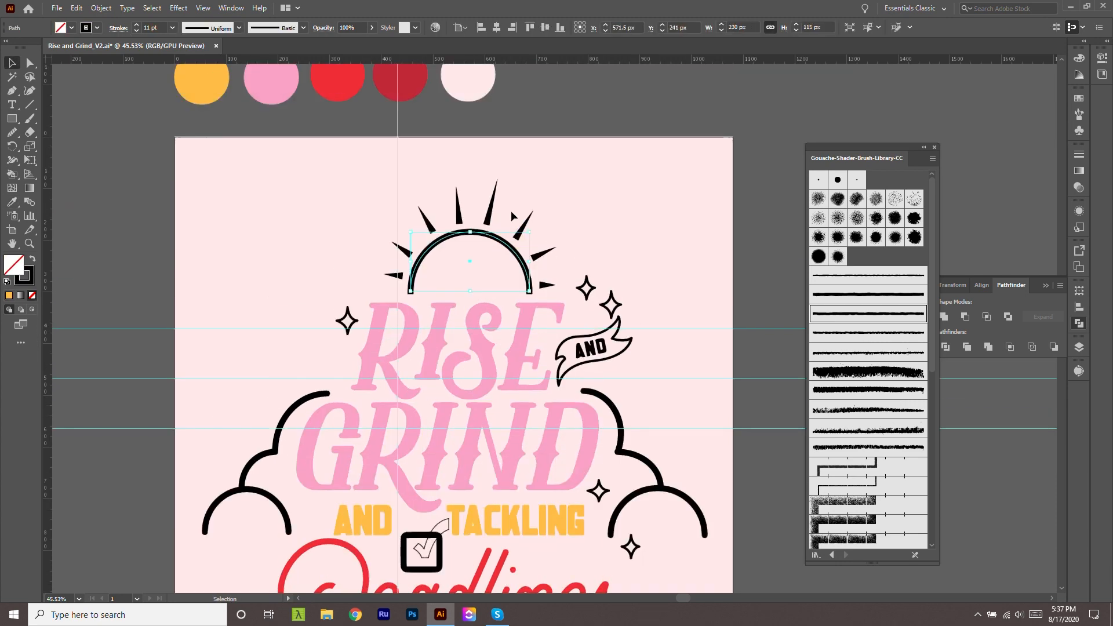
pyautogui.click(8, 297)
pyautogui.click(33, 259)
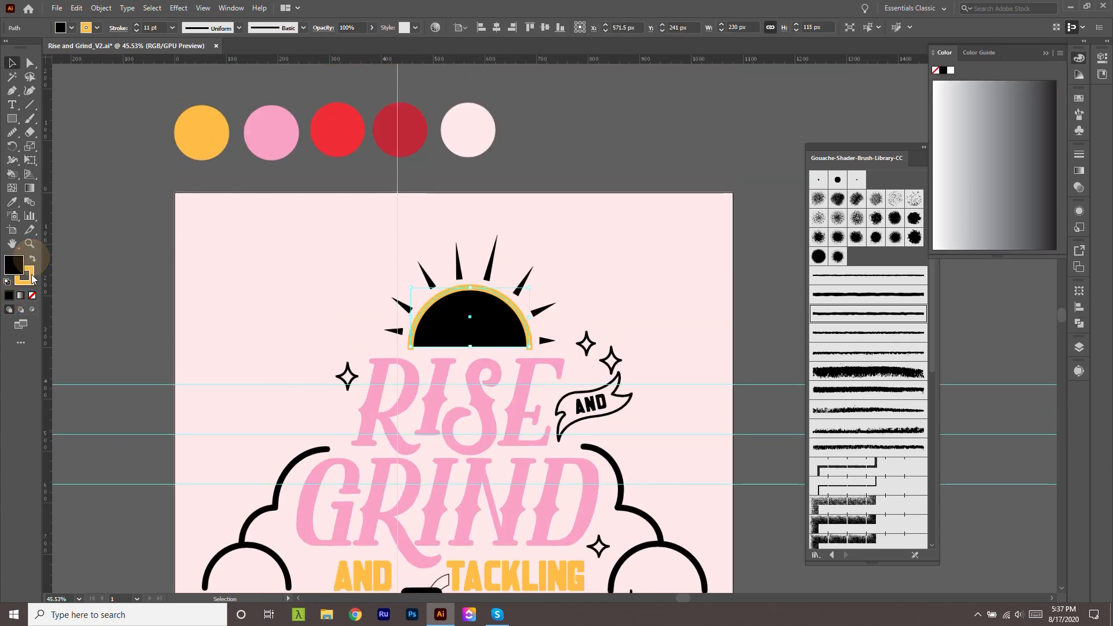
pyautogui.click(32, 296)
pyautogui.click(251, 274)
pyautogui.scroll(-3, 627, 310)
# Colour the word "AND" in the banner with the yellow-orange sampled from "TACKLING".
pyautogui.click(630, 313)
pyautogui.scroll(-2, 620, 290)
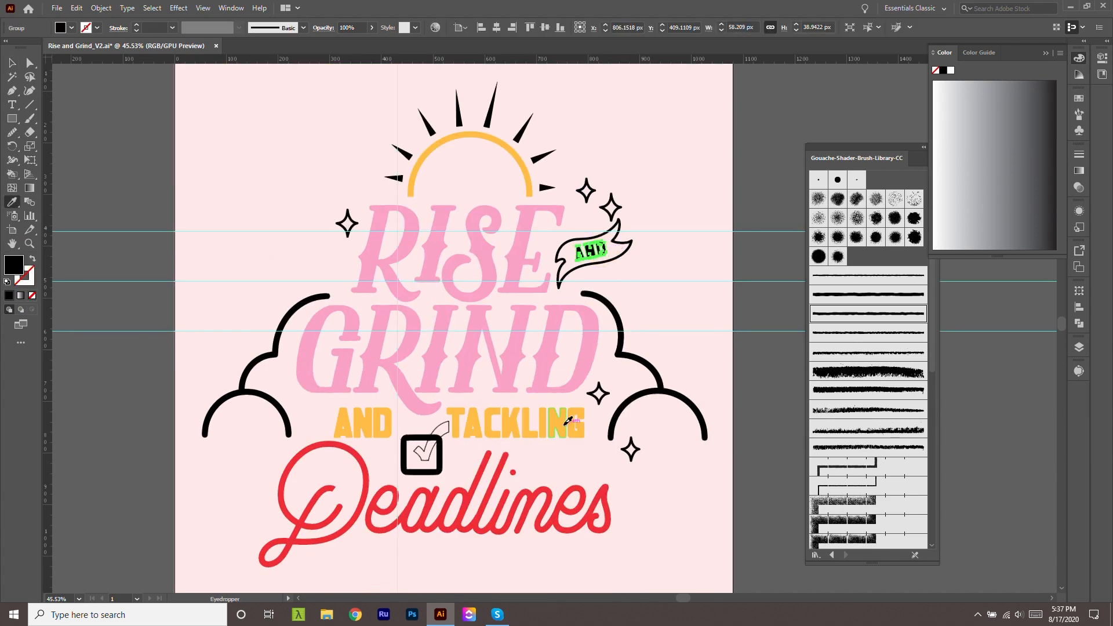
pyautogui.click(565, 425)
pyautogui.press('z')
pyautogui.moveTo(617, 239); pyautogui.dragTo(698, 323)
pyautogui.press('v')
pyautogui.click(638, 256)
pyautogui.press('z')
pyautogui.moveTo(689, 244); pyautogui.dragTo(621, 229)
pyautogui.scroll(-2, 690, 261)
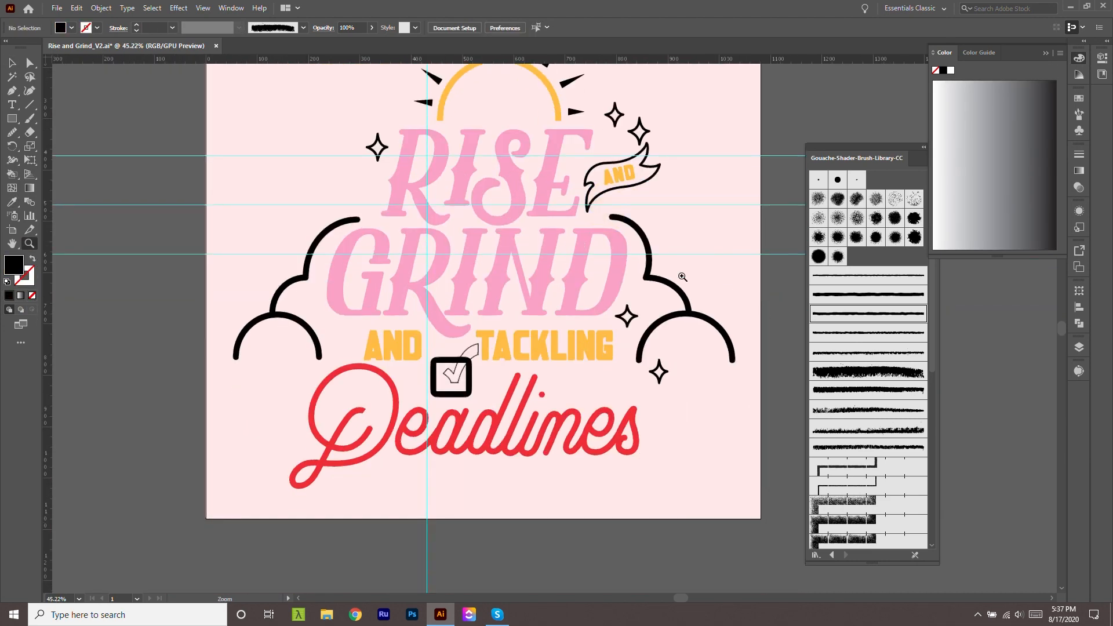
# Give the checkbox square a red stroke sampled from "Deadlines" and no fill.
pyautogui.click(492, 363)
pyautogui.press('v')
pyautogui.click(467, 393)
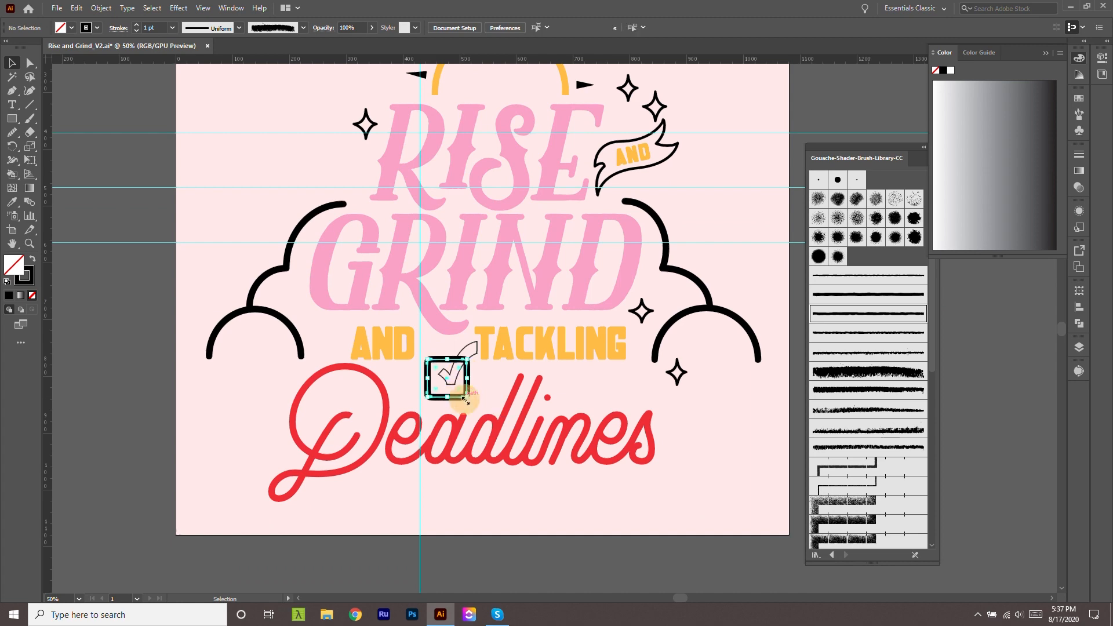
pyautogui.click(23, 278)
pyautogui.scroll(4, 420, 225)
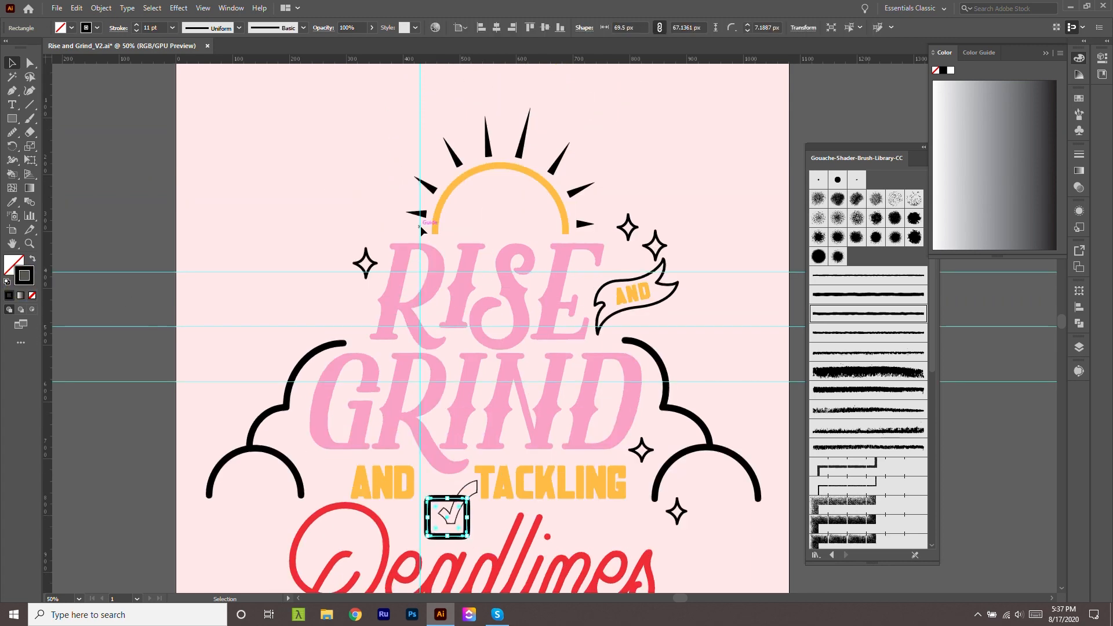
pyautogui.scroll(3, 420, 225)
pyautogui.scroll(-6, 451, 371)
pyautogui.press('i')
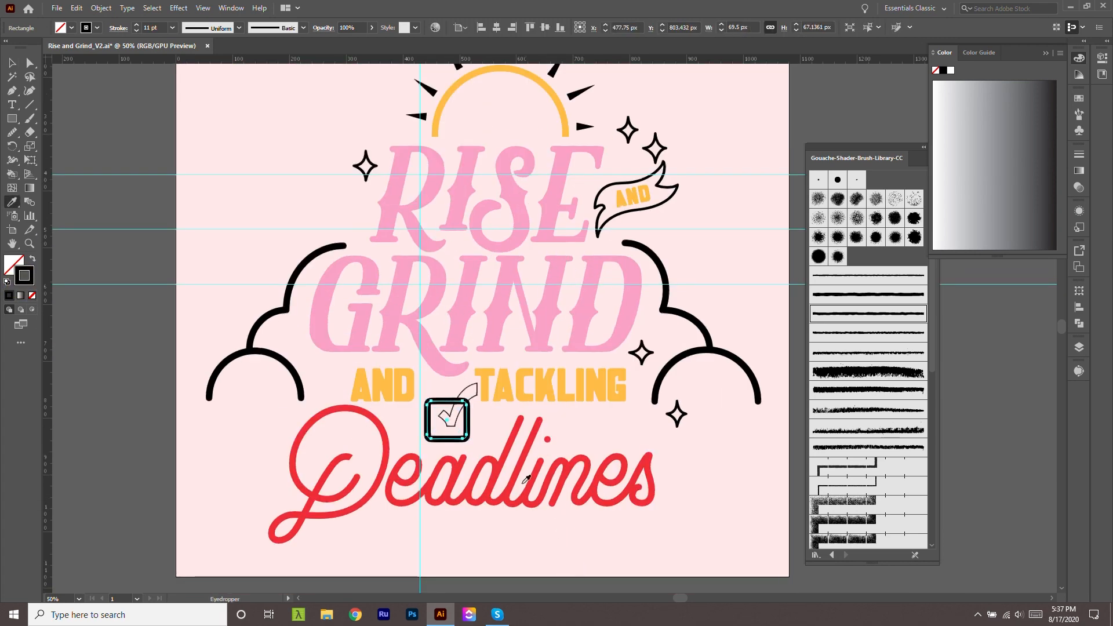
pyautogui.click(517, 468)
pyautogui.click(33, 259)
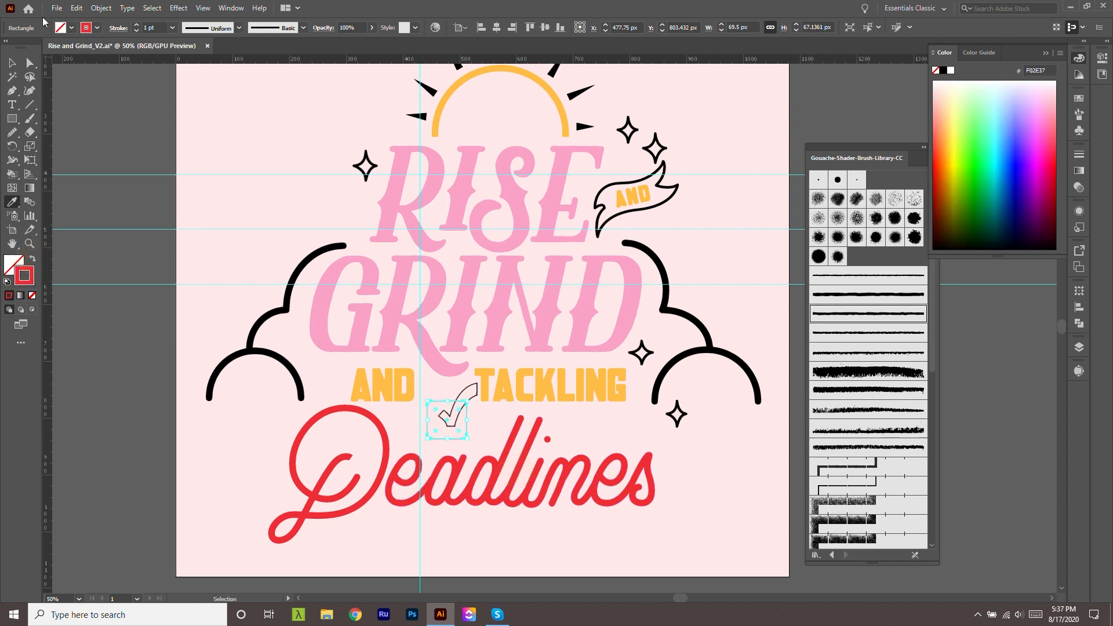
# Set the checkbox square's stroke weight to 7 pt.
pyautogui.doubleClick(136, 26)
pyautogui.click(135, 26)
pyautogui.click(136, 25)
pyautogui.press('v')
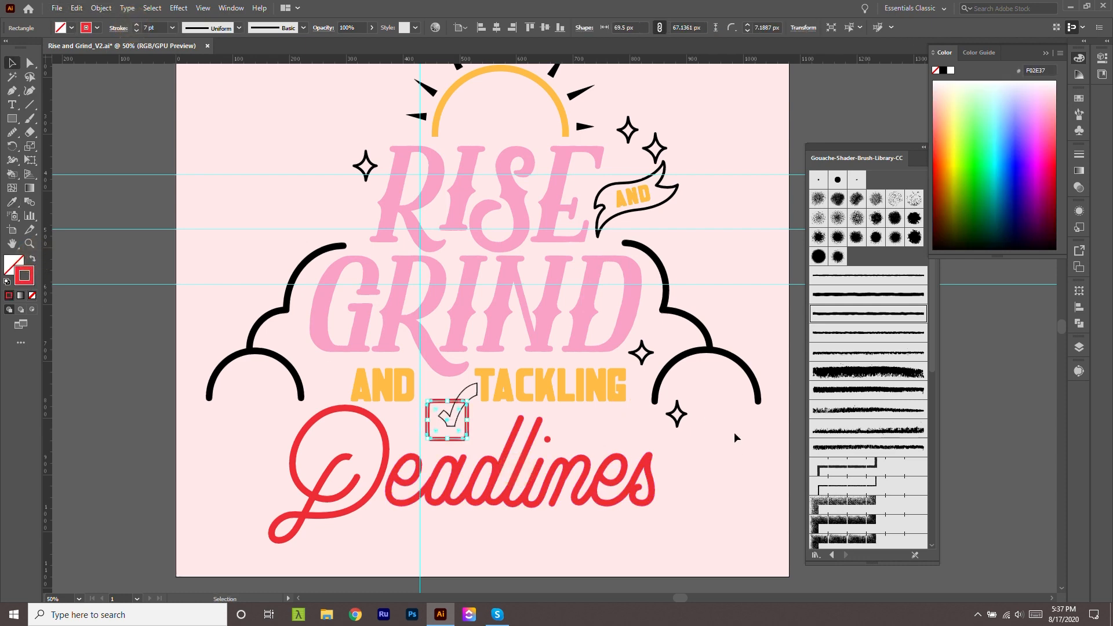
pyautogui.click(731, 454)
# Fill the check mark with the red sampled from the "Deadlines" lettering.
pyautogui.scroll(-2, 726, 479)
pyautogui.press('z')
pyautogui.moveTo(591, 363)
pyautogui.mouseDown()
pyautogui.moveTo(704, 494)
pyautogui.moveTo(627, 490)
pyautogui.mouseUp()
pyautogui.click(551, 360)
pyautogui.press('i')
pyautogui.click(566, 406)
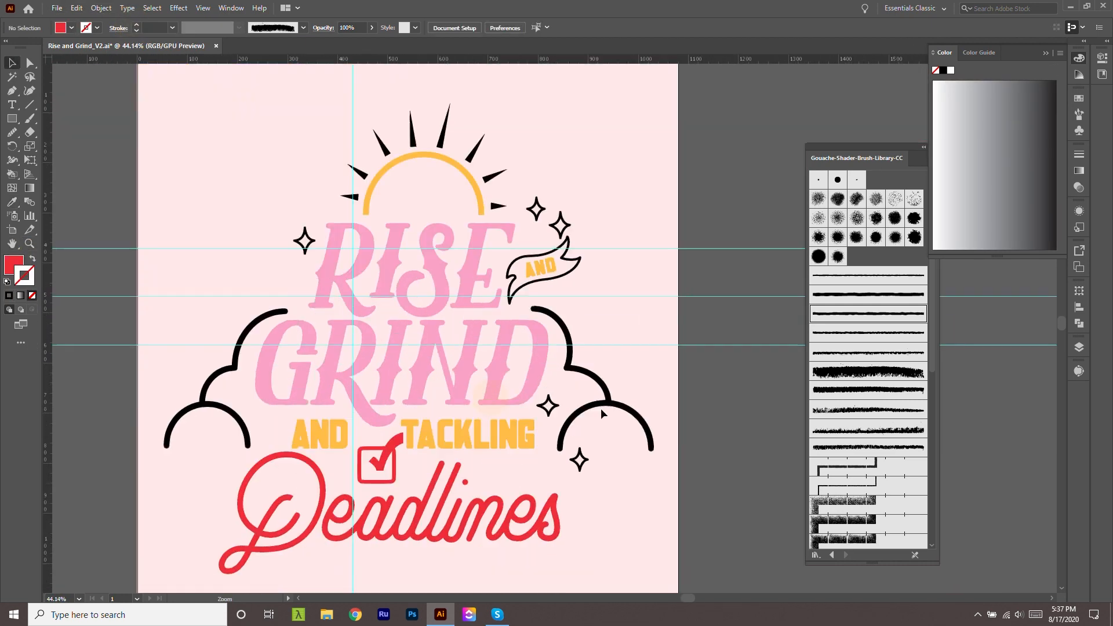
# Change the stroke colour of the cloud outlines on both sides of the lettering to white.
pyautogui.click(601, 408)
pyautogui.keyDown('shift'); pyautogui.click(206, 407); pyautogui.keyUp('shift')
pyautogui.scroll(2, 406, 377)
pyautogui.doubleClick(30, 284)
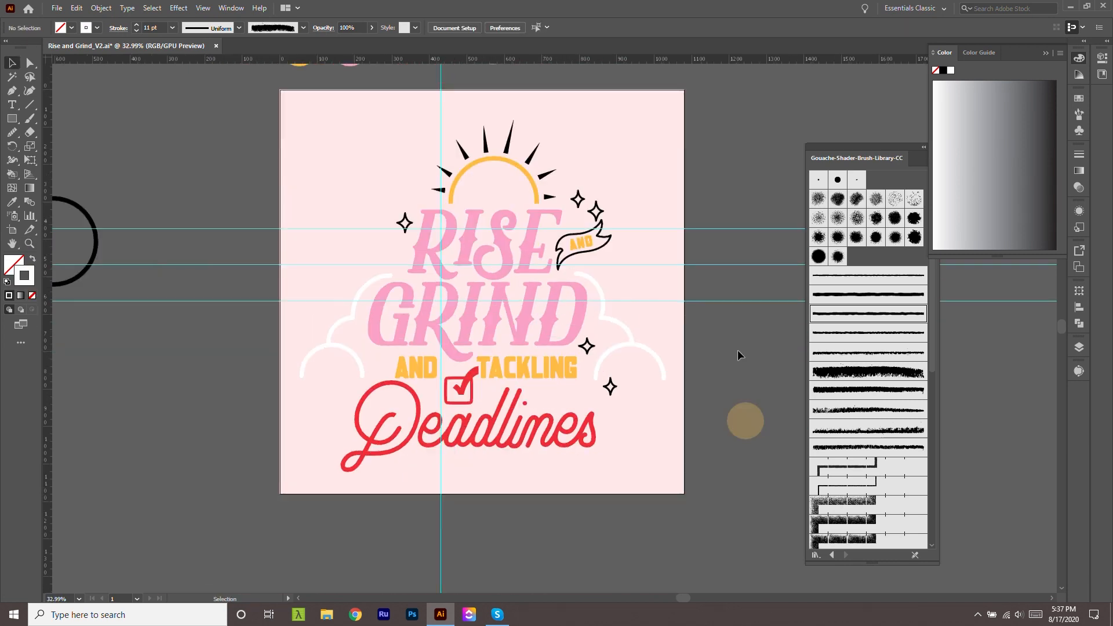
pyautogui.scroll(2, 569, 125)
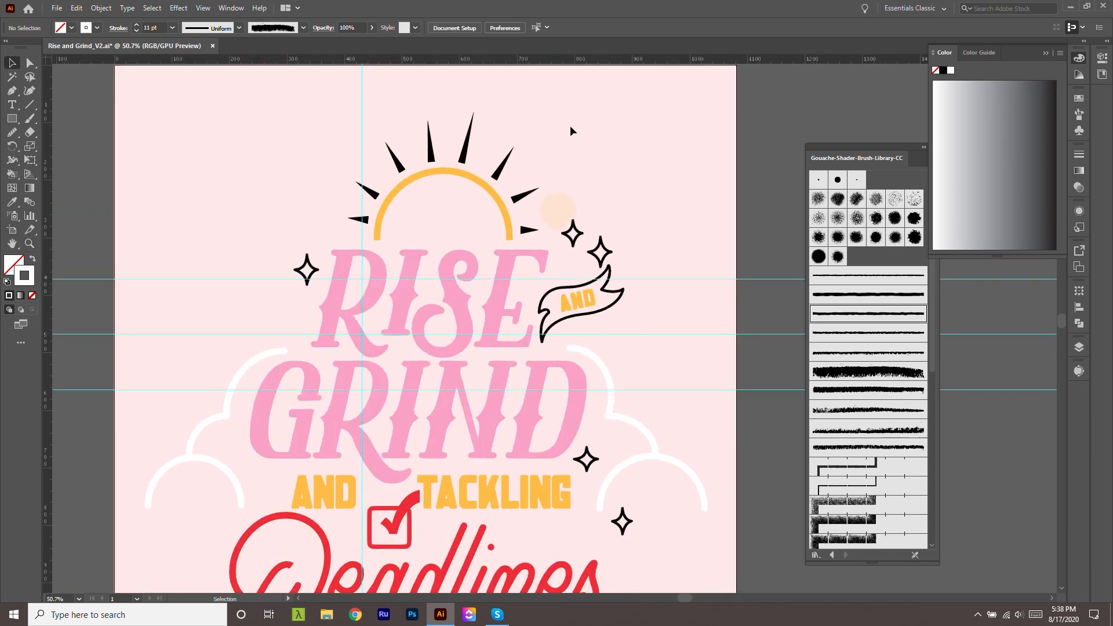
pyautogui.click(378, 139)
pyautogui.scroll(-2, 687, 210)
pyautogui.scroll(-1, 722, 377)
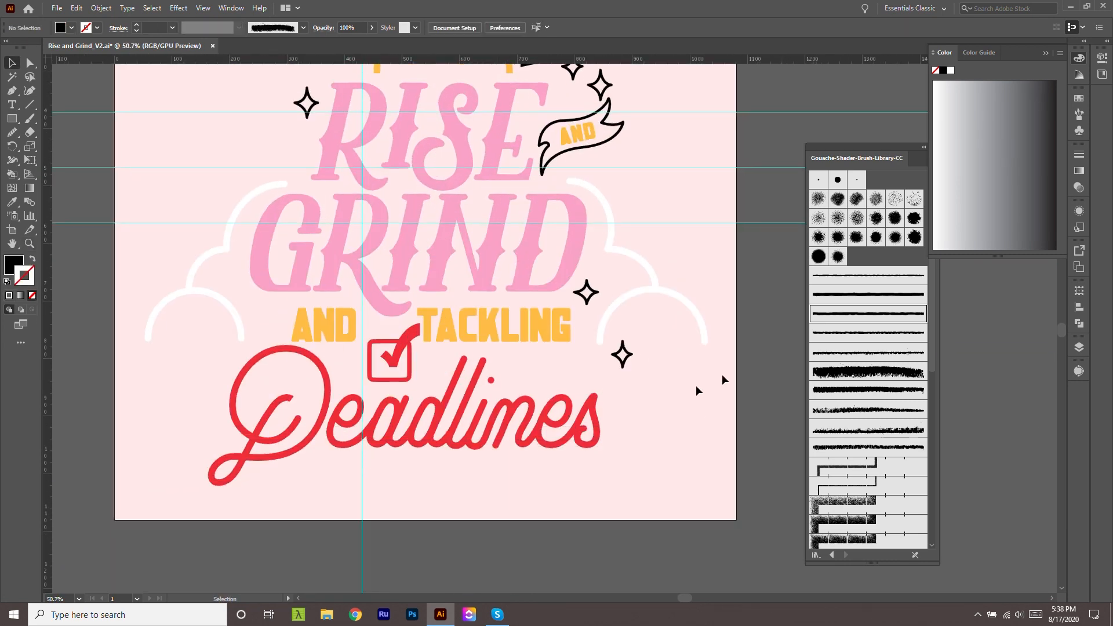
pyautogui.scroll(2, 568, 398)
pyautogui.press('z')
pyautogui.scroll(-2, 676, 310)
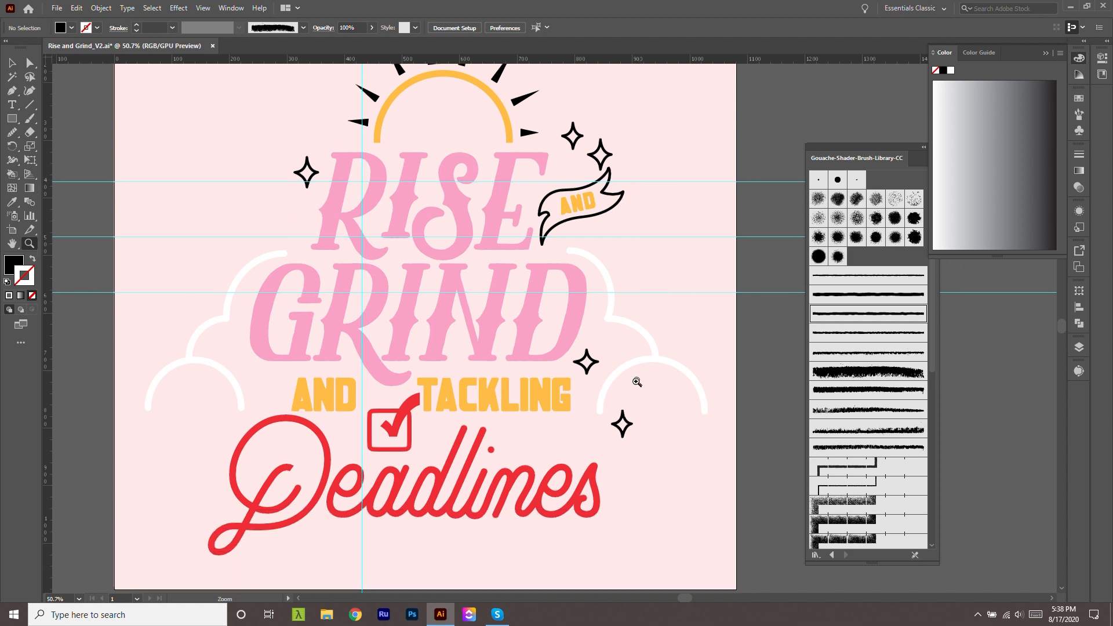
# Try several Gouache Shader scatter brushes on the three arcs of the cloud beside "GRIND" and the lower sparkles.
pyautogui.press('v')
pyautogui.click(619, 317)
pyautogui.keyDown('shift'); pyautogui.click(607, 253); pyautogui.keyUp('shift')
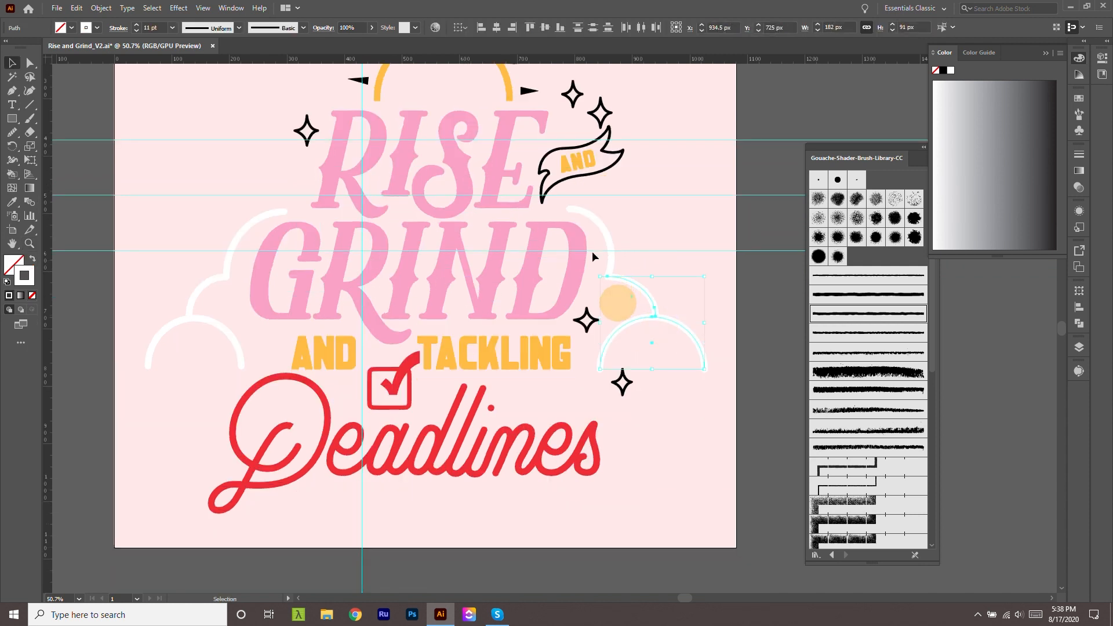
pyautogui.click(838, 200)
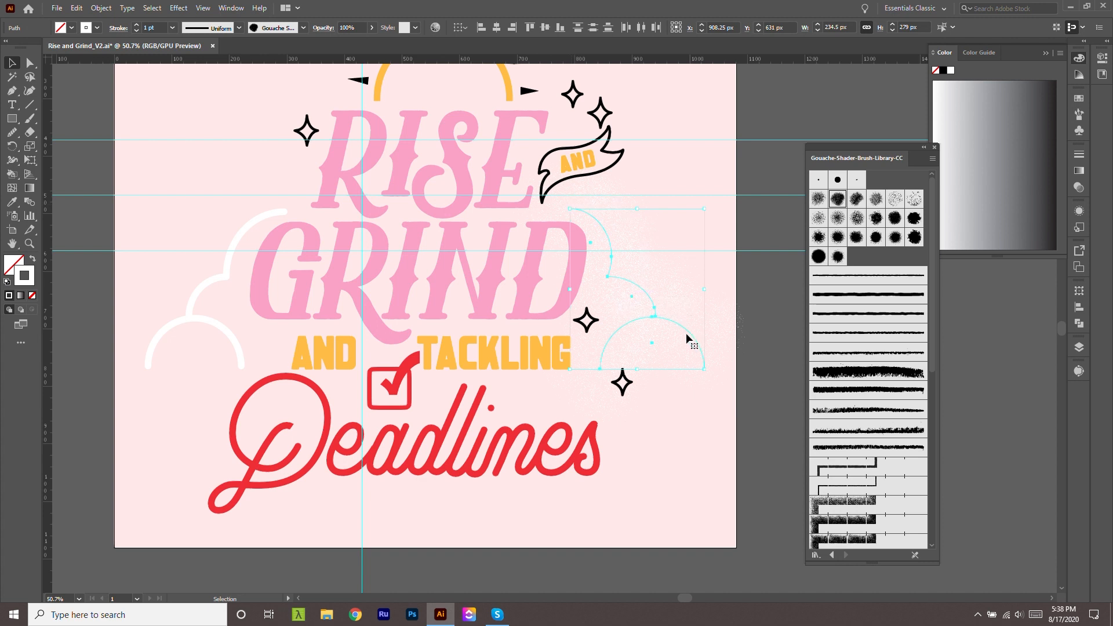
pyautogui.click(833, 256)
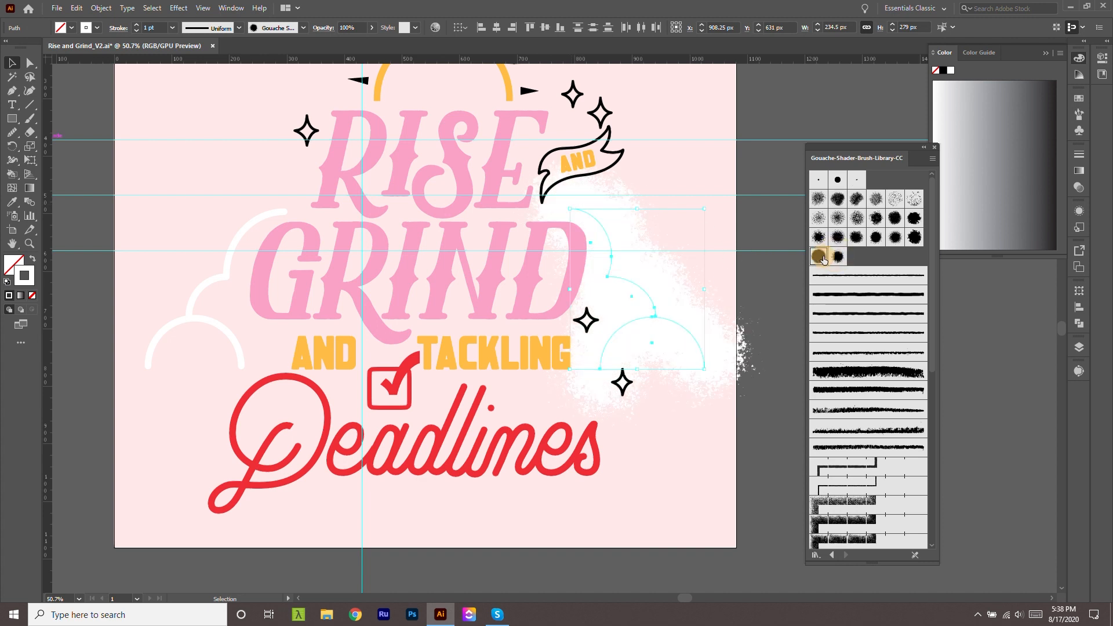
pyautogui.click(838, 238)
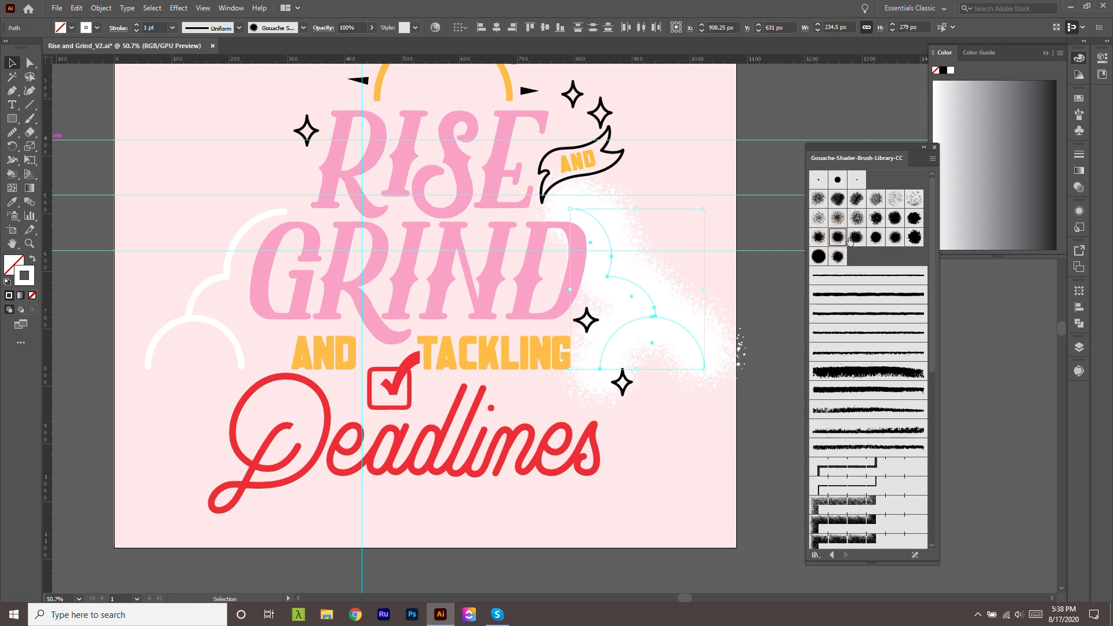
pyautogui.click(856, 237)
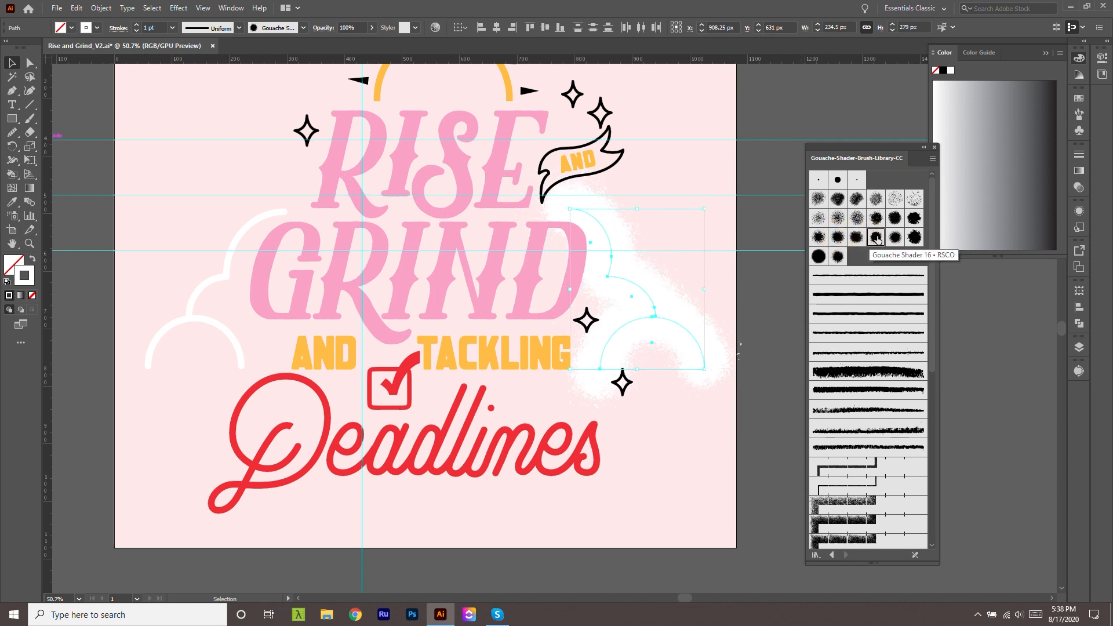
# Thin the cloud's shader-brush stroke to 0.25 pt, then switch its outline to a thin gouache line brush at 1 pt.
pyautogui.click(135, 31)
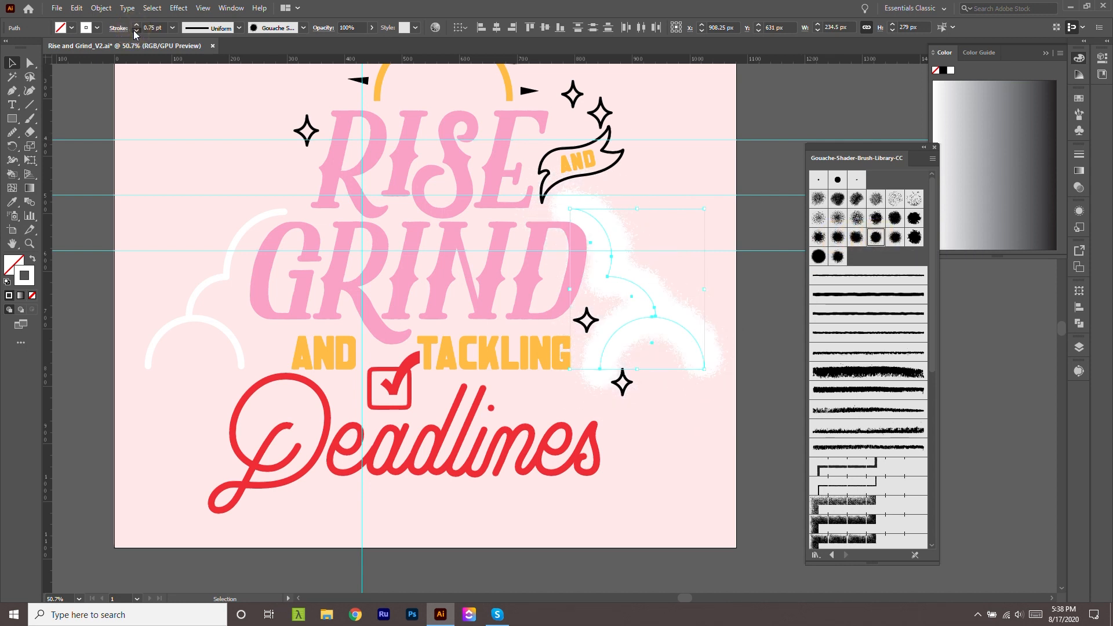
pyautogui.click(135, 31)
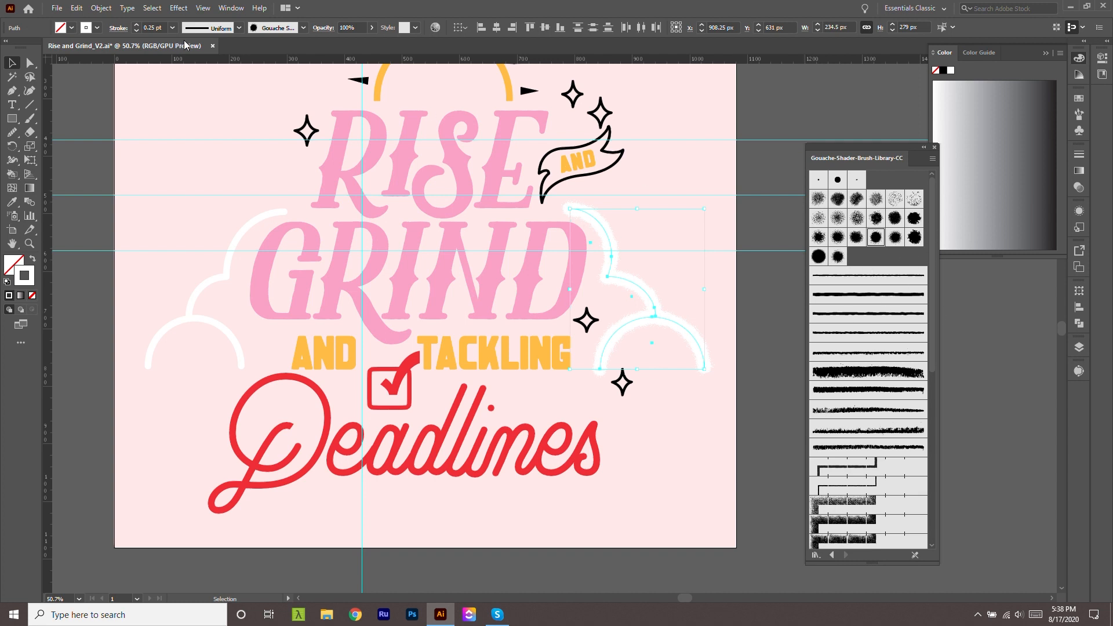
pyautogui.click(136, 25)
pyautogui.click(136, 25)
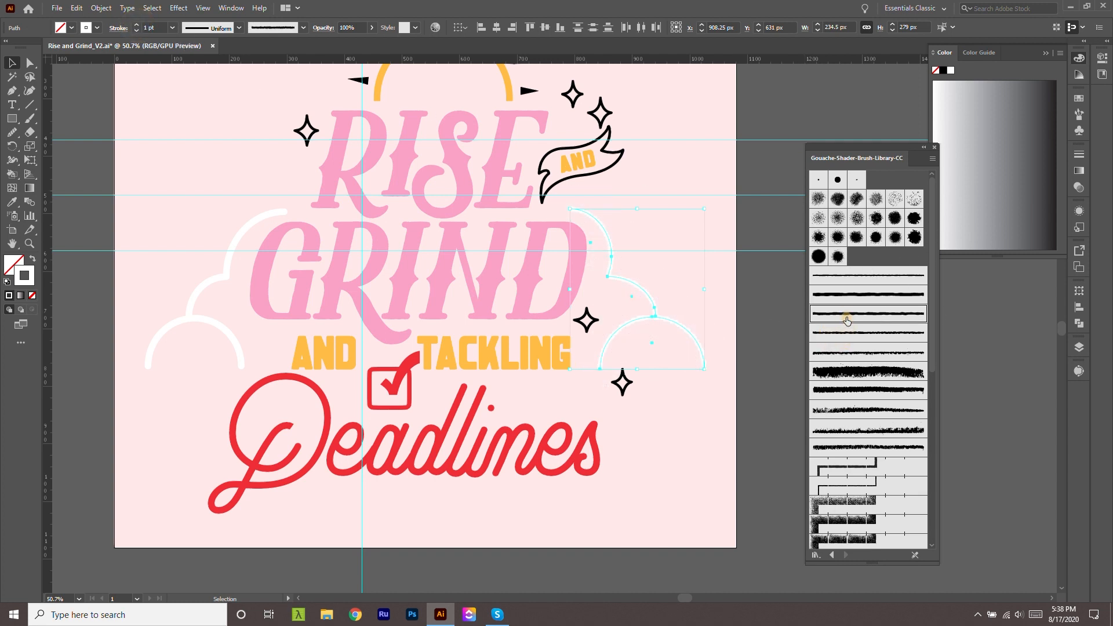
# Try the heavier gouache line brushes on the cloud outline beside the "D" of "GRIND", ending on the thick, even one.
pyautogui.click(872, 394)
pyautogui.click(873, 372)
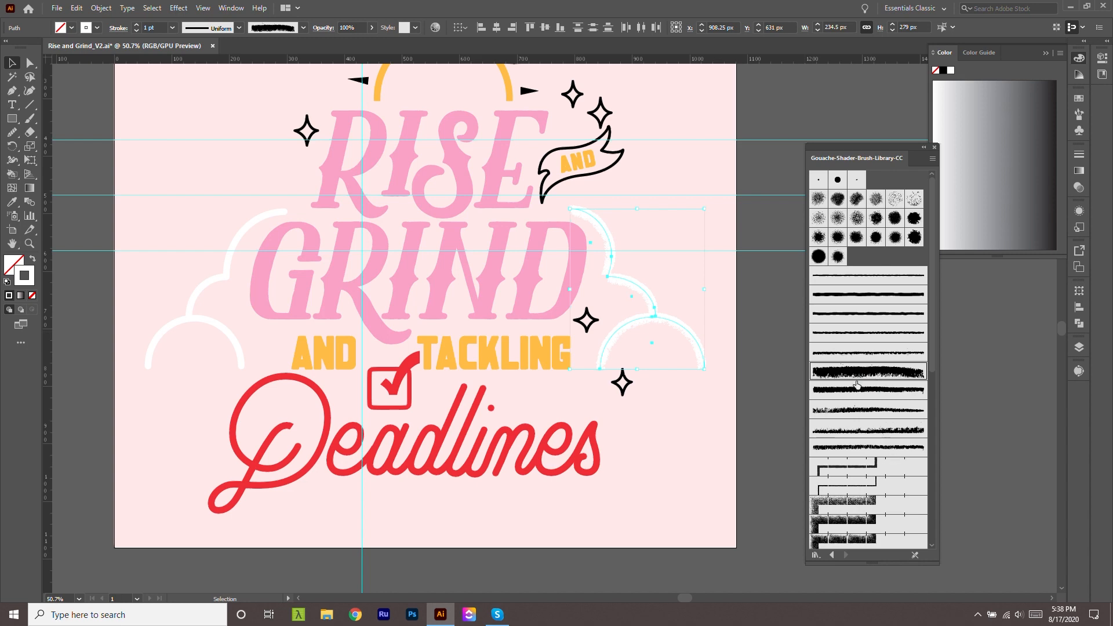
pyautogui.click(753, 296)
pyautogui.scroll(-1, 728, 335)
pyautogui.moveTo(658, 218); pyautogui.dragTo(733, 340)
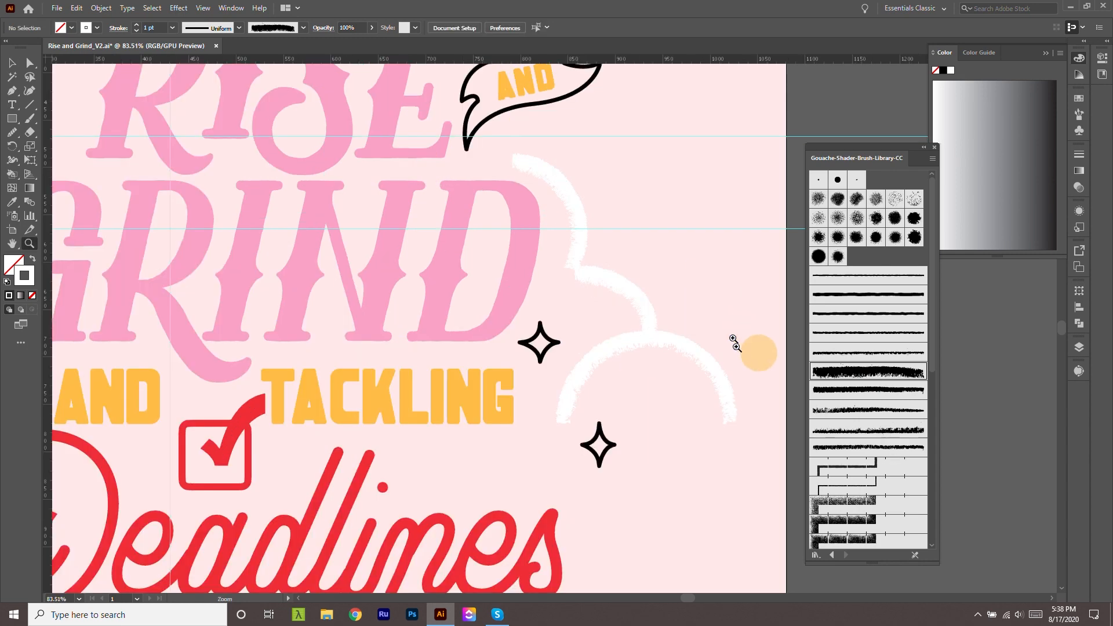
pyautogui.click(604, 365)
pyautogui.click(870, 448)
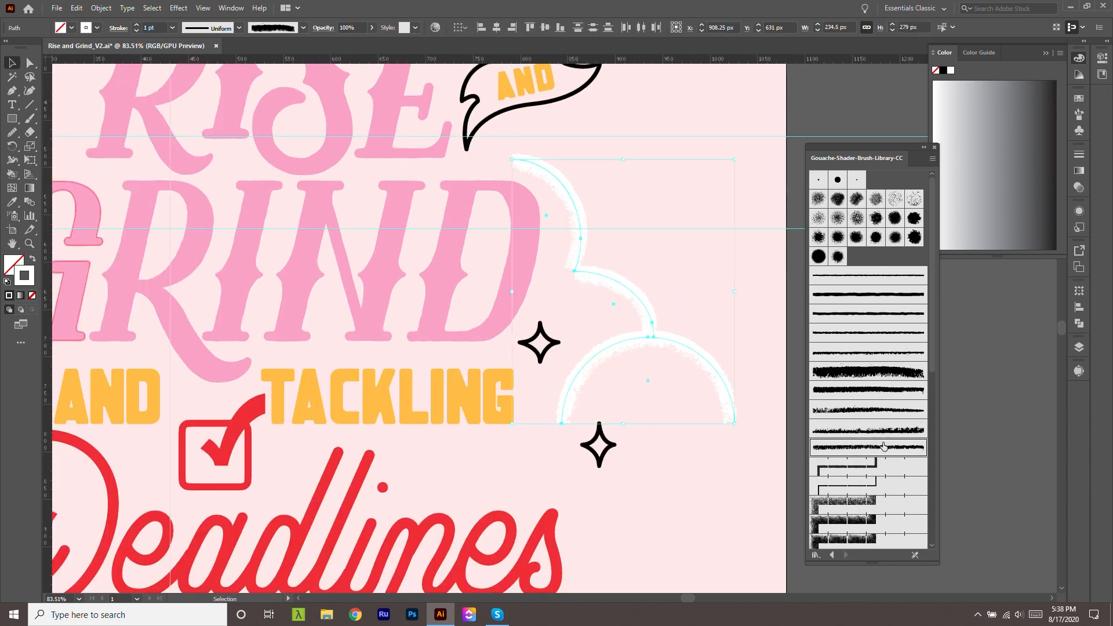
pyautogui.click(879, 430)
pyautogui.click(852, 393)
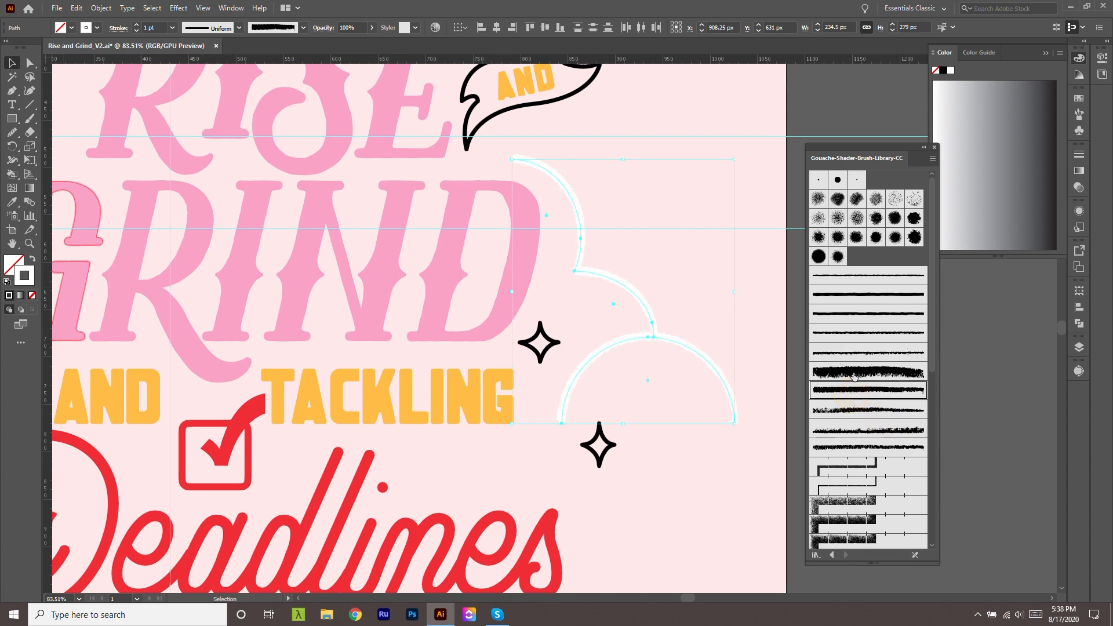
# Apply the fourth gouache line brush at 1 pt to the cloud outline beside the "G" of "GRIND".
pyautogui.scroll(-3, 772, 395)
pyautogui.scroll(2, 647, 311)
pyautogui.click(141, 317)
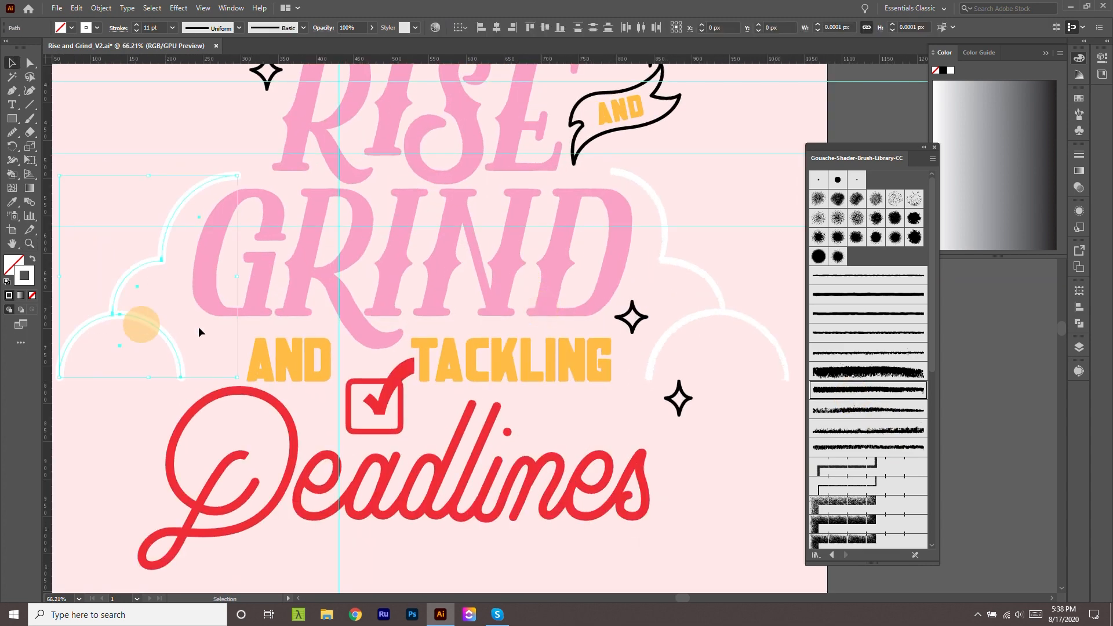
pyautogui.click(833, 352)
pyautogui.click(856, 339)
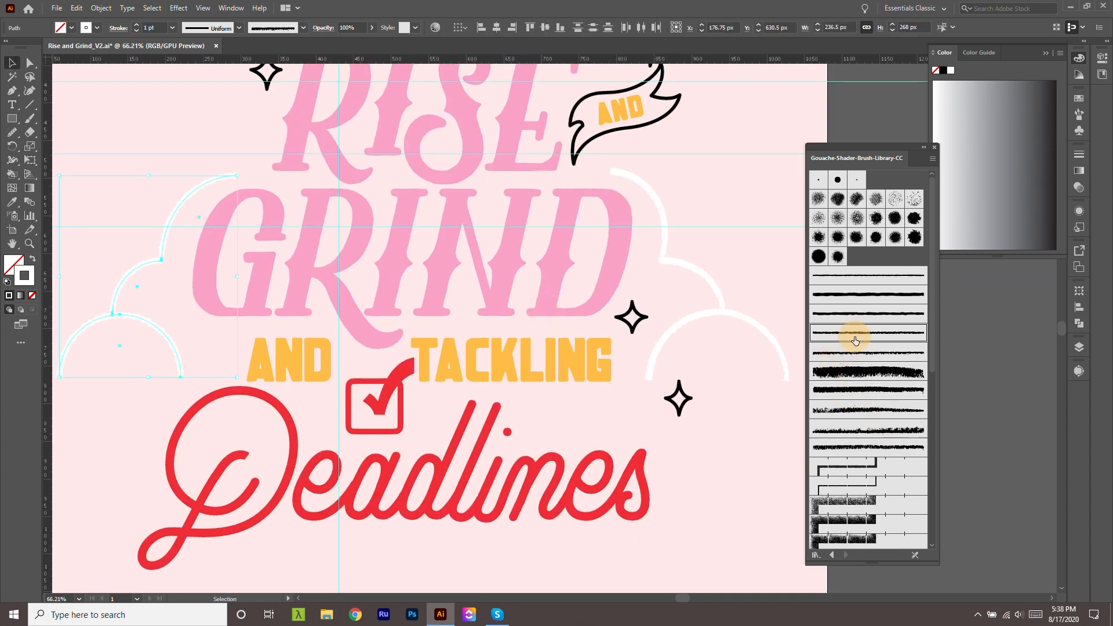
pyautogui.click(691, 446)
# Try a gouache pattern brush on the "AND TACKLING" lettering, then switch its stroke to the first thin gouache line brush at 0.25 pt.
pyautogui.scroll(-4, 714, 359)
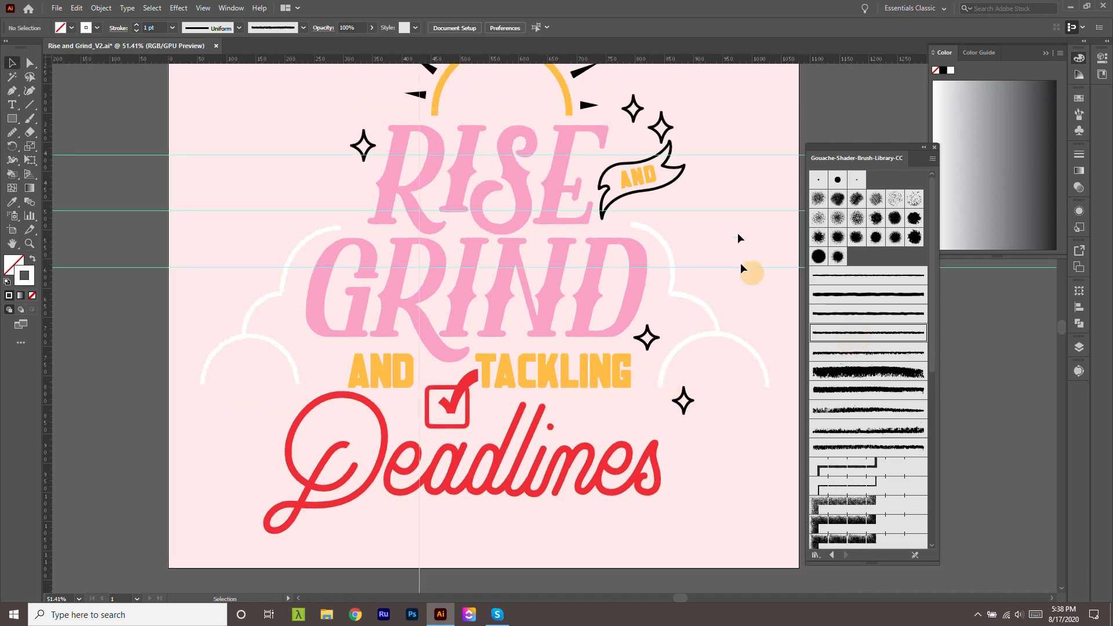
pyautogui.scroll(4, 740, 262)
pyautogui.scroll(2, 626, 251)
pyautogui.scroll(-3, 625, 250)
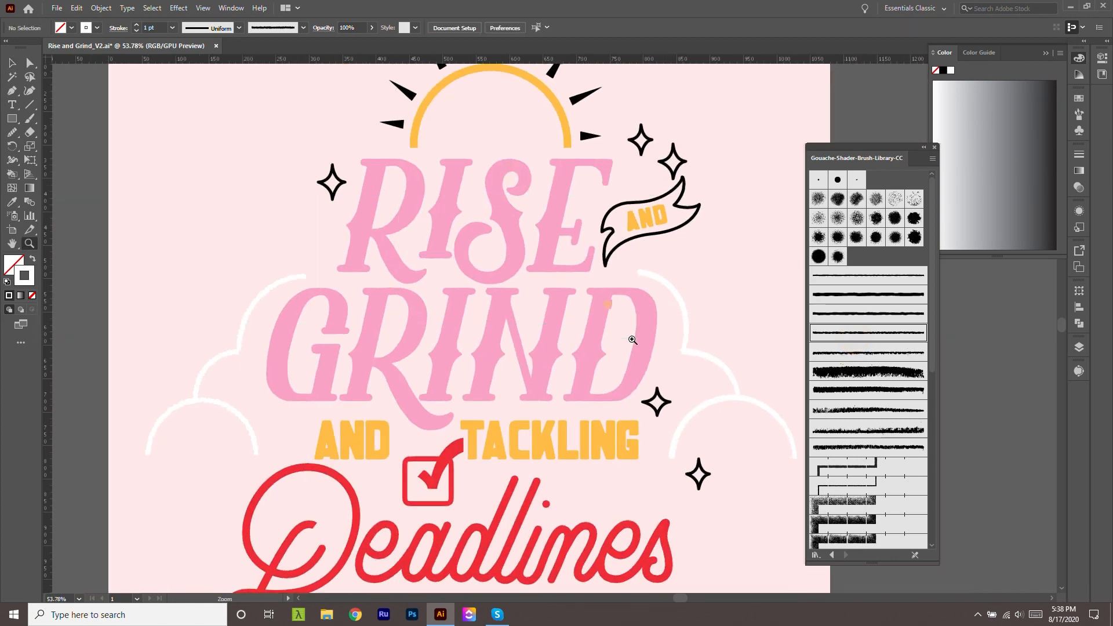
pyautogui.scroll(3, 669, 391)
pyautogui.click(607, 322)
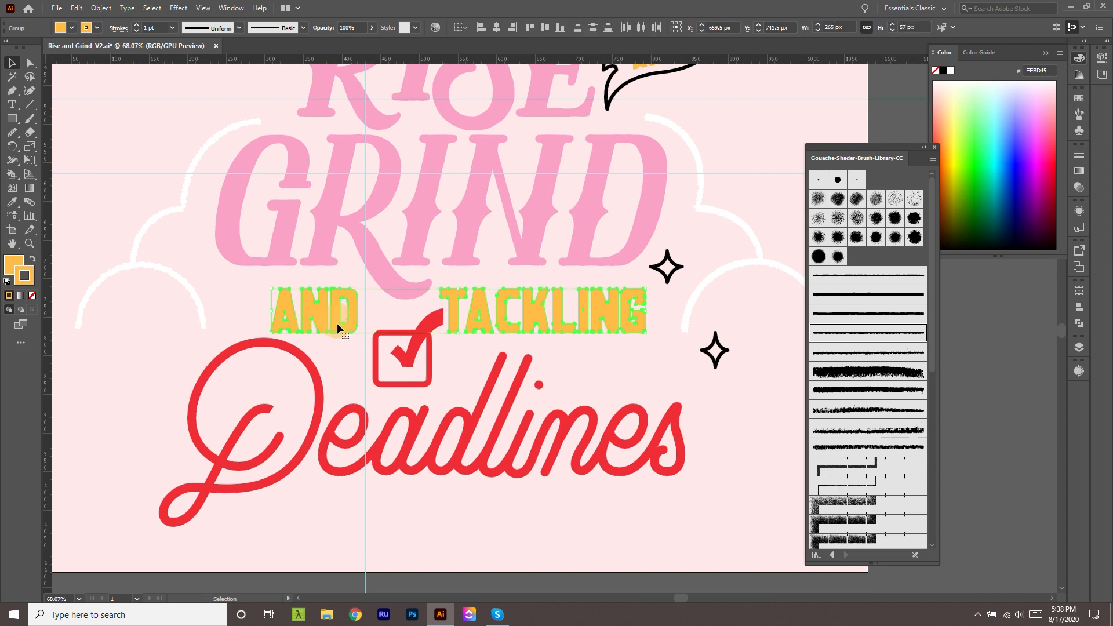
pyautogui.scroll(2, 540, 313)
pyautogui.scroll(-3, 915, 413)
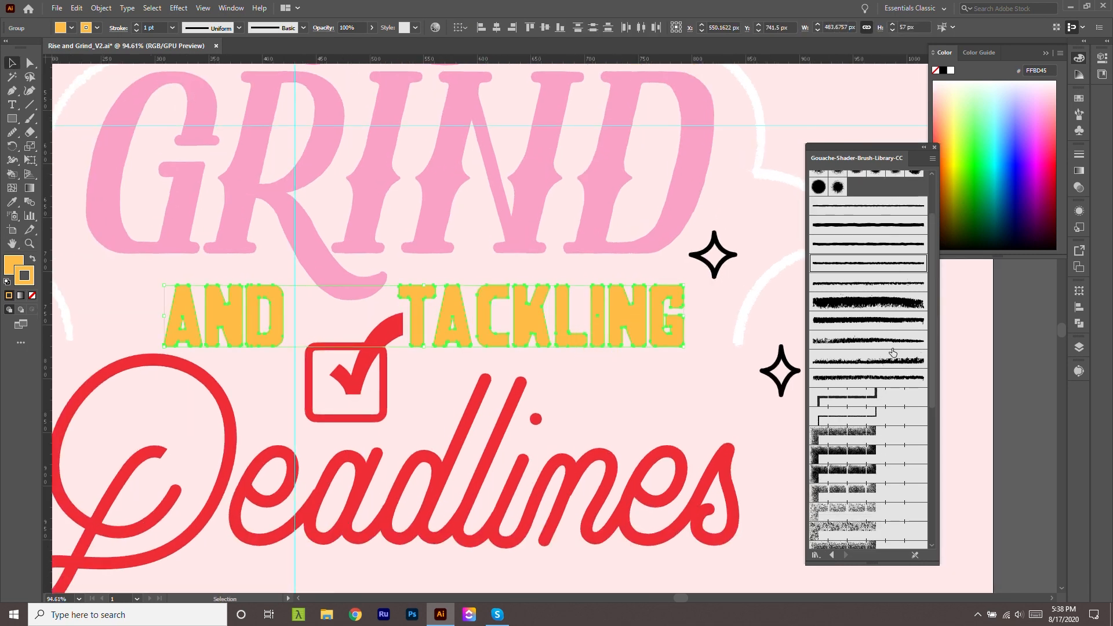
pyautogui.scroll(-5, 901, 426)
pyautogui.click(858, 485)
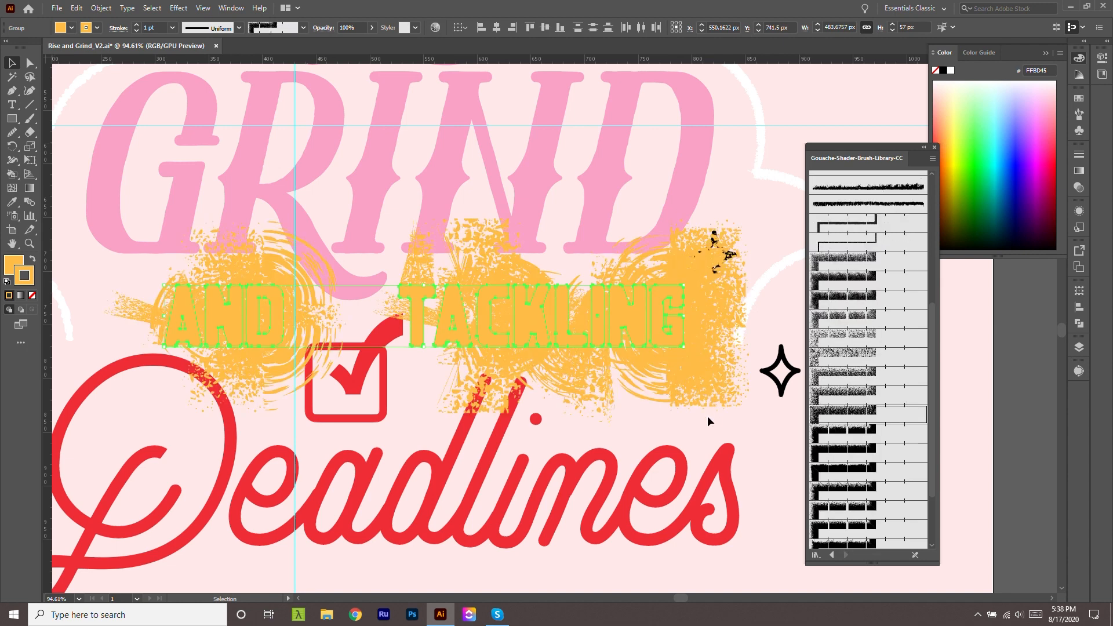
pyautogui.hotkey('ctrl', 'z')
pyautogui.scroll(-4, 900, 409)
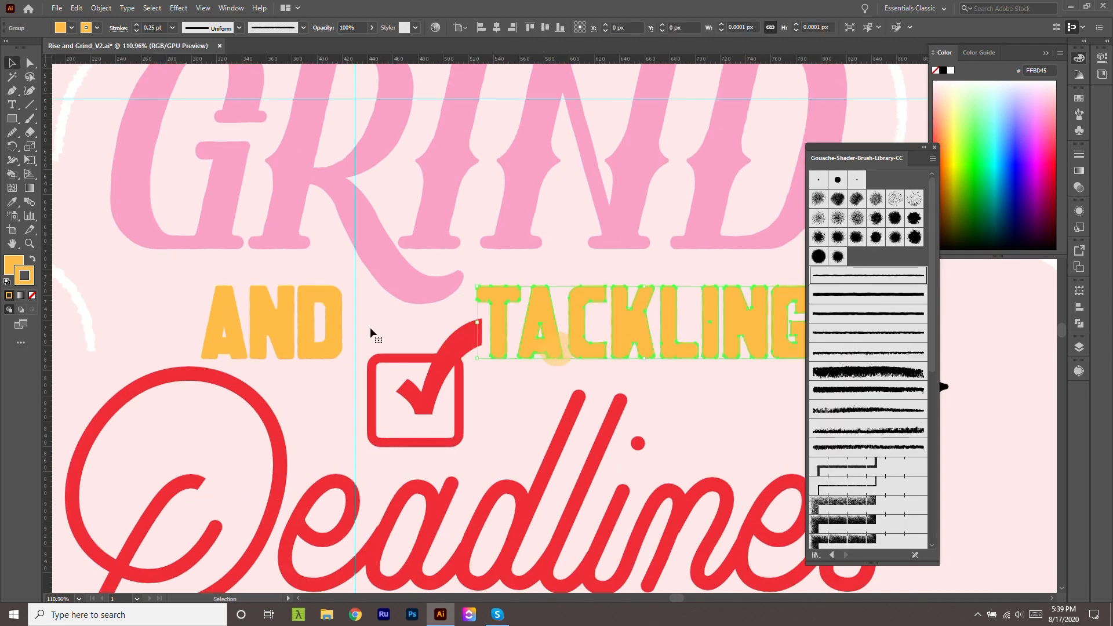
# Move the spare black circle outline from the pasteboard to the artboard's edge beside the sun.
pyautogui.scroll(-4, 173, 277)
pyautogui.moveTo(554, 180); pyautogui.dragTo(441, 192)
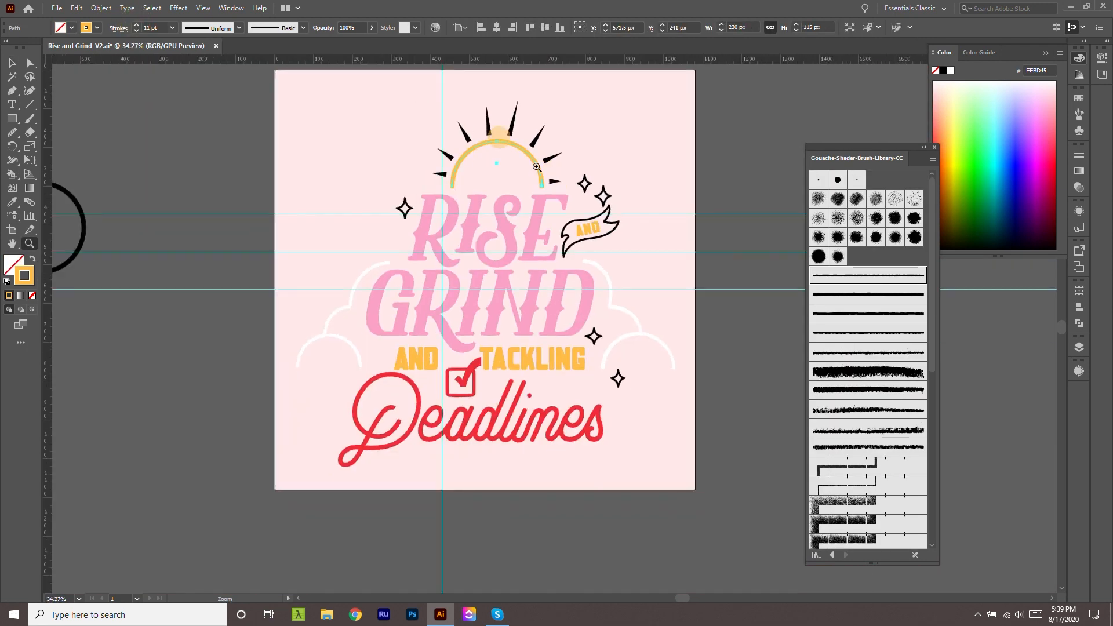
pyautogui.moveTo(661, 206); pyautogui.dragTo(704, 313)
pyautogui.moveTo(318, 211); pyautogui.dragTo(457, 253)
pyautogui.moveTo(439, 400); pyautogui.dragTo(363, 395)
pyautogui.moveTo(510, 341); pyautogui.dragTo(563, 296)
pyautogui.press('v')
pyautogui.moveTo(211, 345); pyautogui.dragTo(481, 299)
pyautogui.press('z')
pyautogui.moveTo(639, 225); pyautogui.dragTo(766, 357)
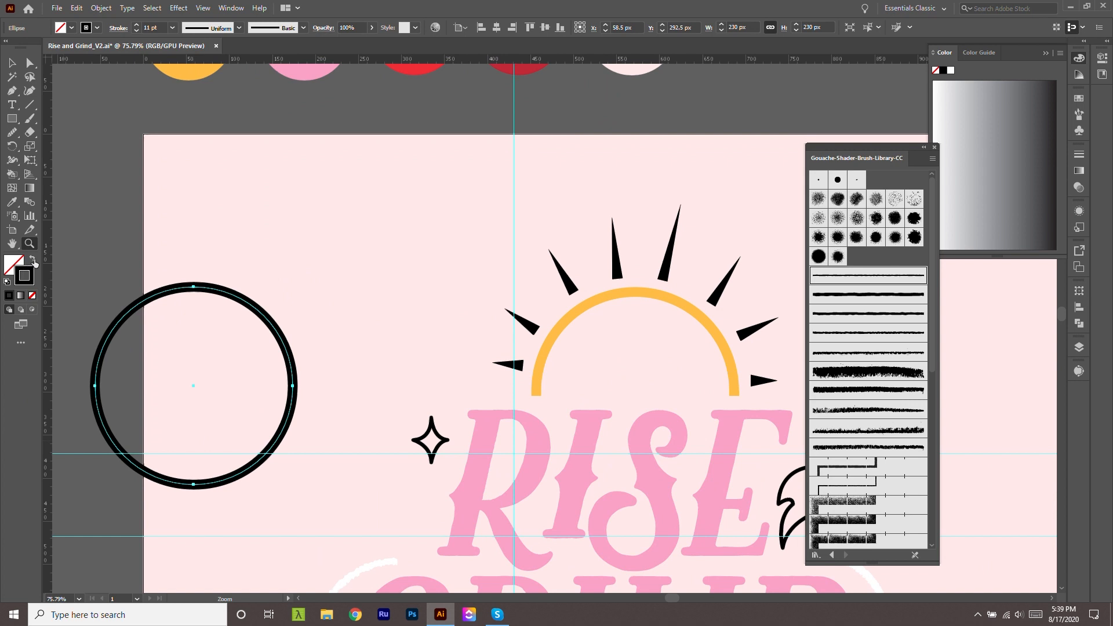
# Swap the circle's stroke and fill, move it closer to the sun, and recolour it with the yellow from the palette.
pyautogui.click(33, 261)
pyautogui.press('v')
pyautogui.moveTo(258, 376); pyautogui.dragTo(389, 287)
pyautogui.scroll(1, 440, 243)
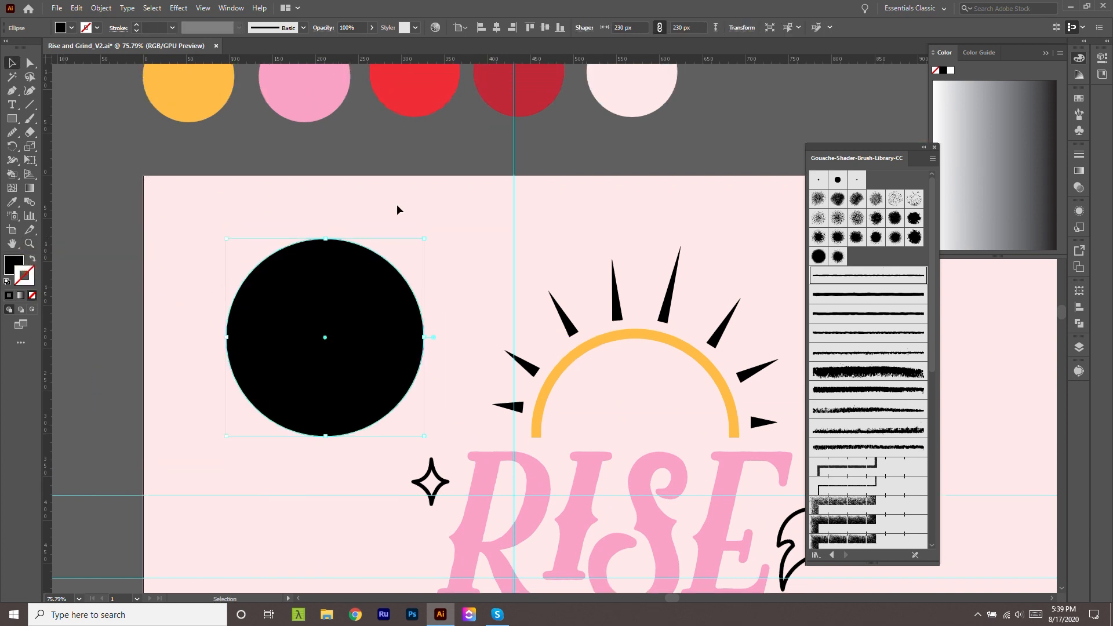
pyautogui.press('i')
pyautogui.click(168, 71)
# Move the yellow circle onto the pasteboard beside the artboard and place a duplicate next to it.
pyautogui.press('z')
pyautogui.press('space')
pyautogui.moveTo(471, 278); pyautogui.dragTo(449, 287)
pyautogui.moveTo(452, 286); pyautogui.dragTo(508, 292)
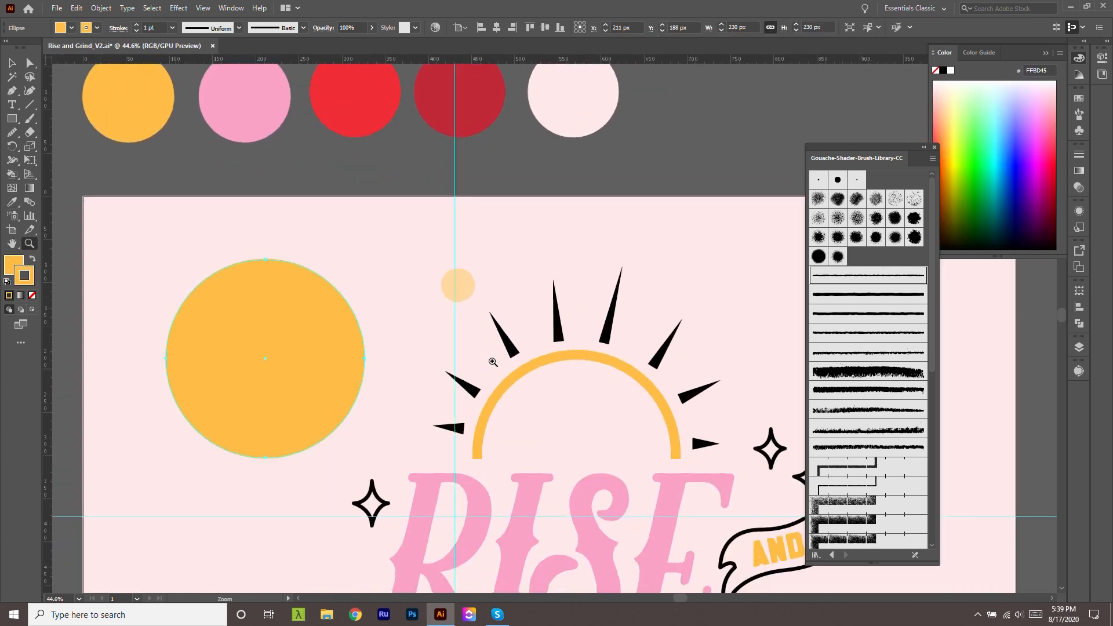
pyautogui.press('v')
pyautogui.moveTo(334, 379); pyautogui.dragTo(481, 252)
pyautogui.press('z')
pyautogui.moveTo(660, 259); pyautogui.dragTo(536, 200)
pyautogui.press('v')
pyautogui.moveTo(495, 304); pyautogui.dragTo(230, 309)
pyautogui.moveTo(543, 273); pyautogui.dragTo(644, 362)
pyautogui.press('space')
pyautogui.press('z')
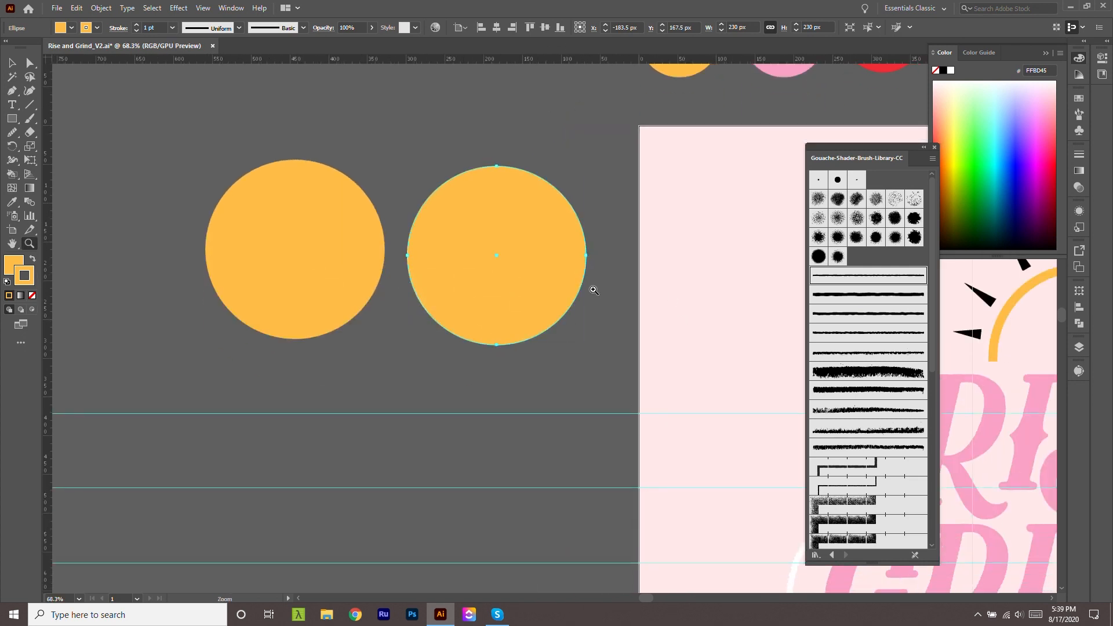
# Remove both the stroke and the fill from the yellow circle farther from the artboard.
pyautogui.press('v')
pyautogui.click(260, 219)
pyautogui.click(513, 254)
pyautogui.click(320, 253)
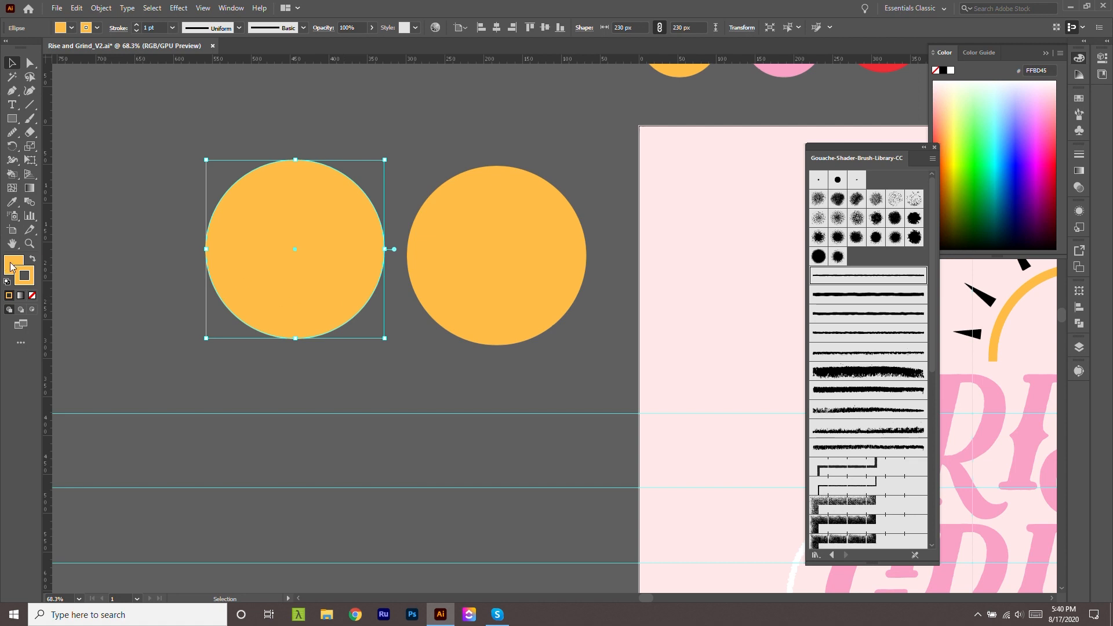
pyautogui.click(32, 297)
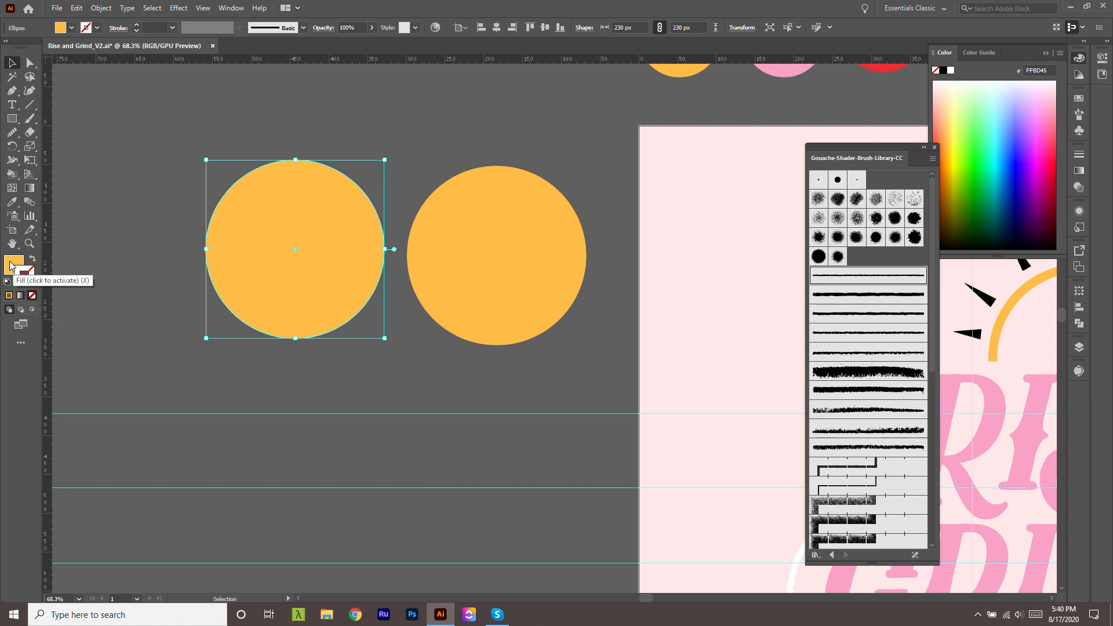
pyautogui.click(33, 298)
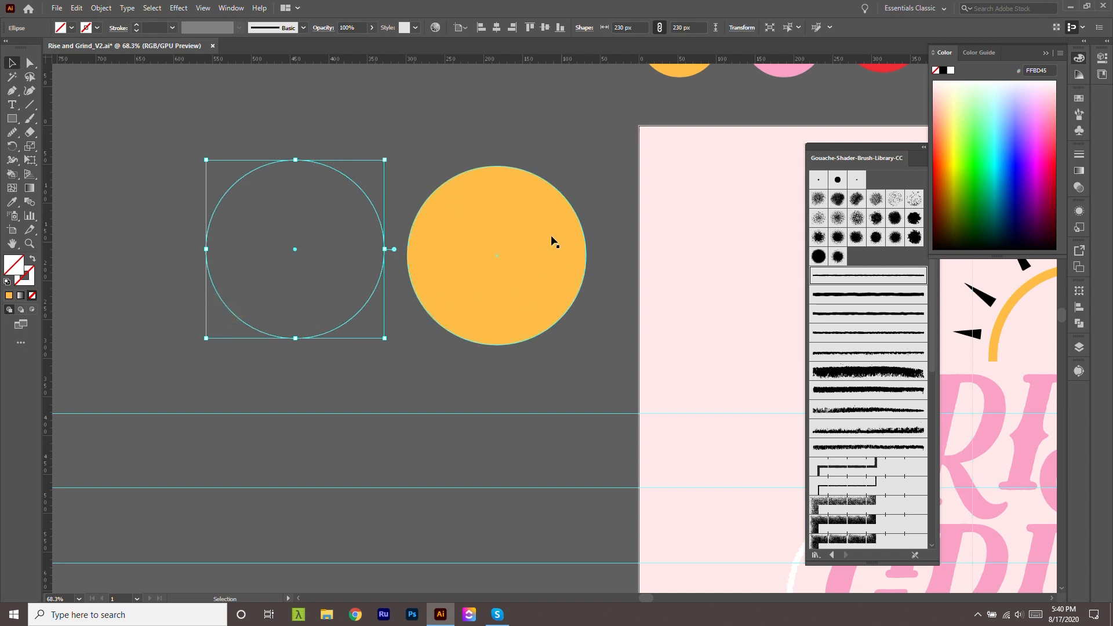
# Deselect the circle without fill or stroke and reselect it to examine its path beside the yellow circle.
pyautogui.click(625, 283)
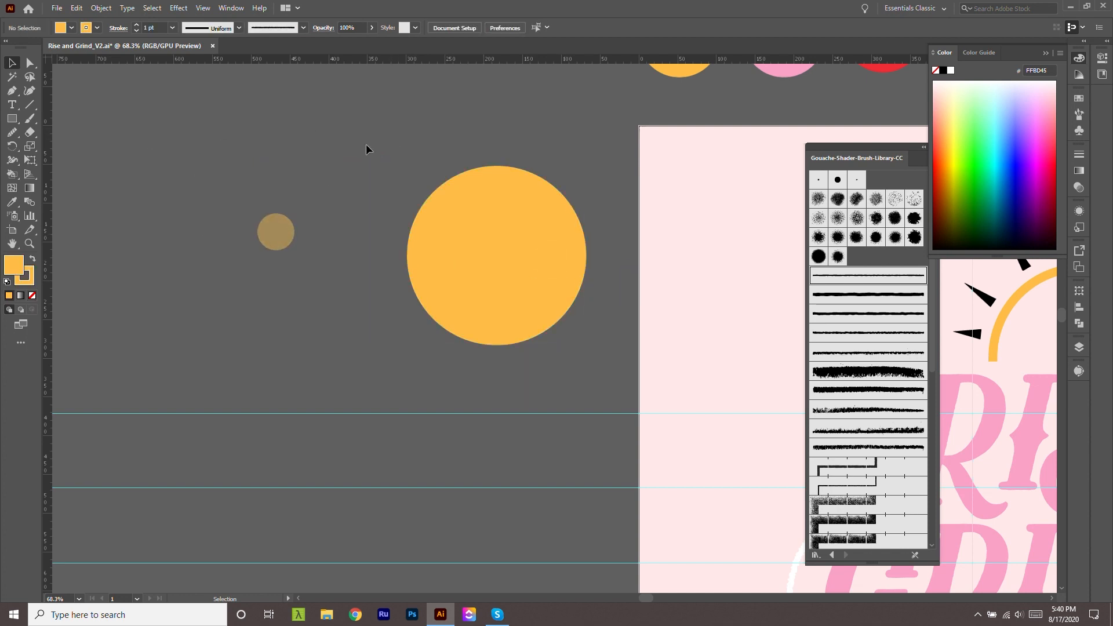
pyautogui.moveTo(366, 144); pyautogui.dragTo(142, 331)
pyautogui.click(388, 394)
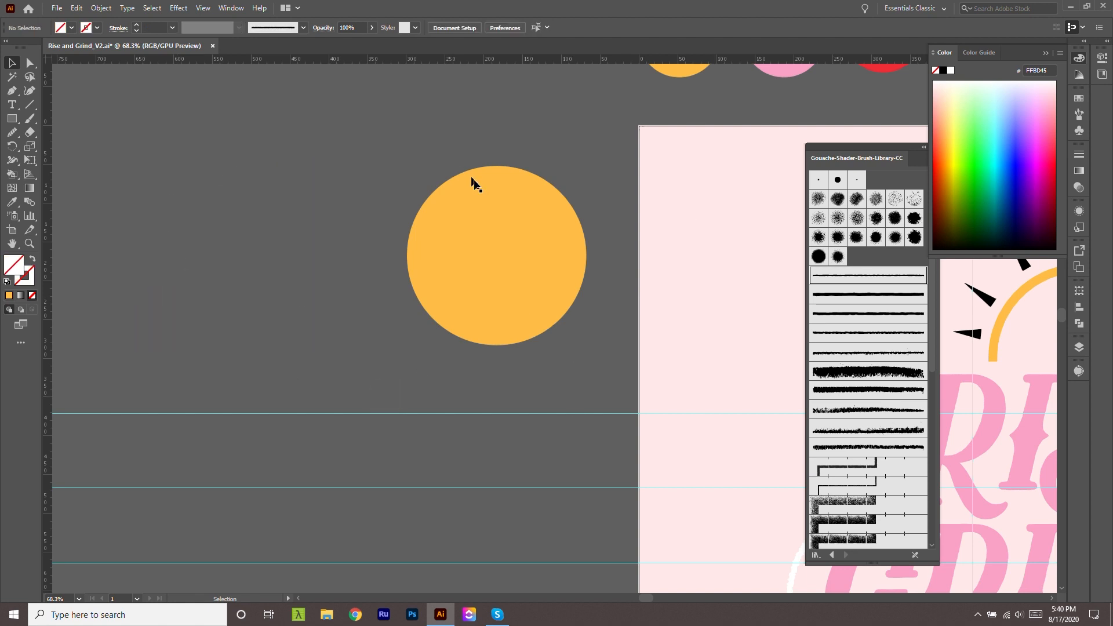
pyautogui.click(367, 303)
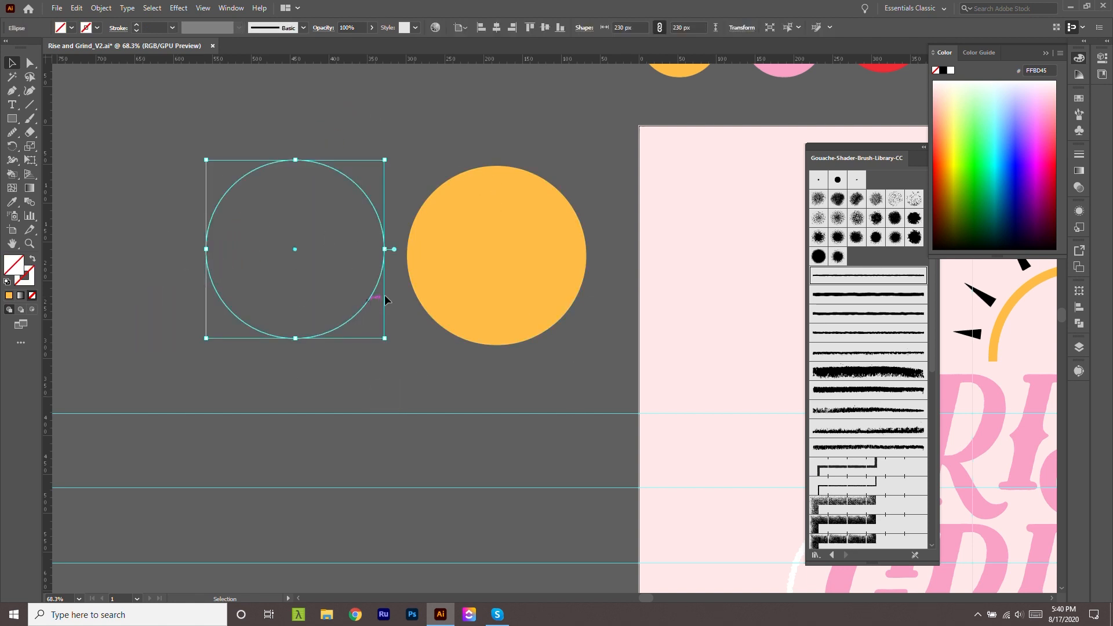
pyautogui.press('p')
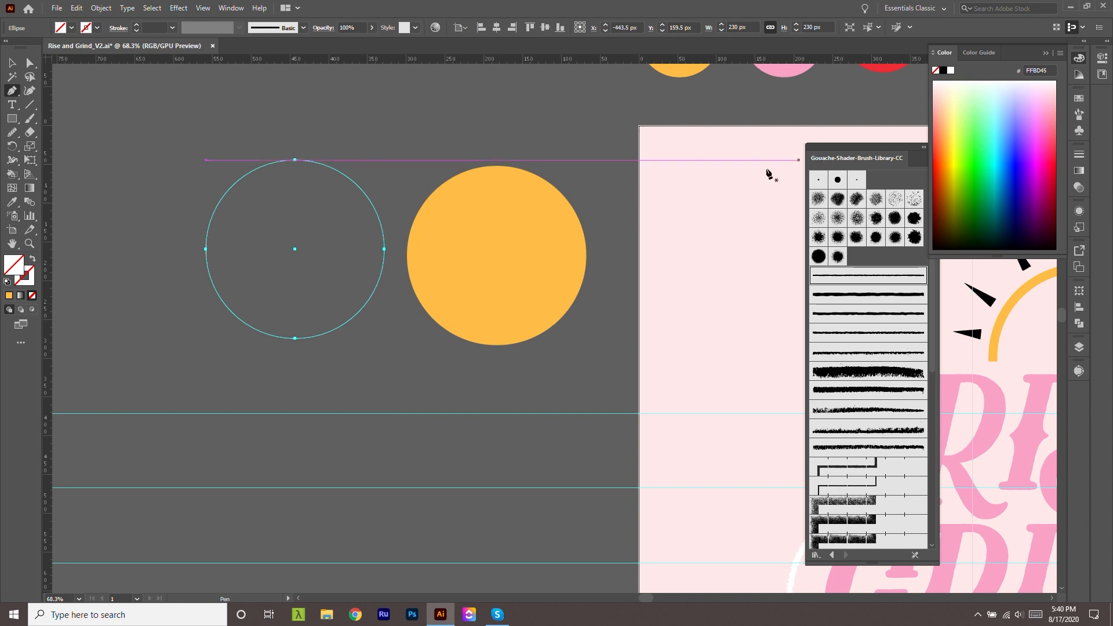
pyautogui.scroll(2, 696, 232)
pyautogui.press('v')
pyautogui.click(524, 367)
pyautogui.scroll(-2, 615, 424)
pyautogui.click(590, 433)
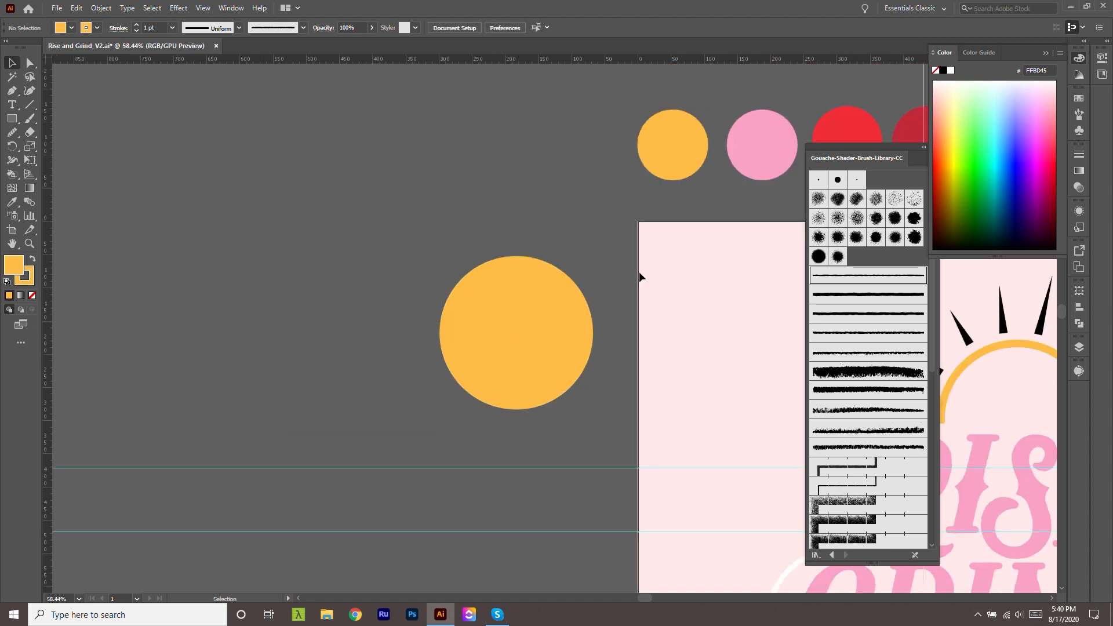
# Draw an open curve about 130 × 193 px with the Pen tool, from inside the yellow circle's upper half around to below its lower edge.
pyautogui.click(498, 291)
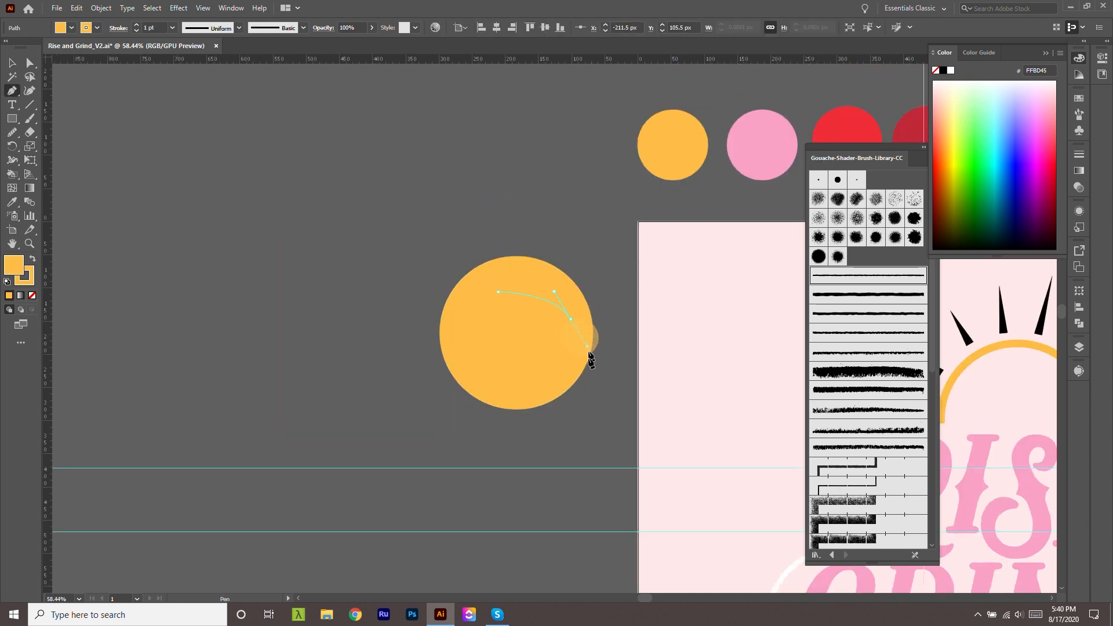
pyautogui.moveTo(590, 357); pyautogui.dragTo(591, 360)
pyautogui.moveTo(566, 419); pyautogui.dragTo(544, 430)
pyautogui.press('v')
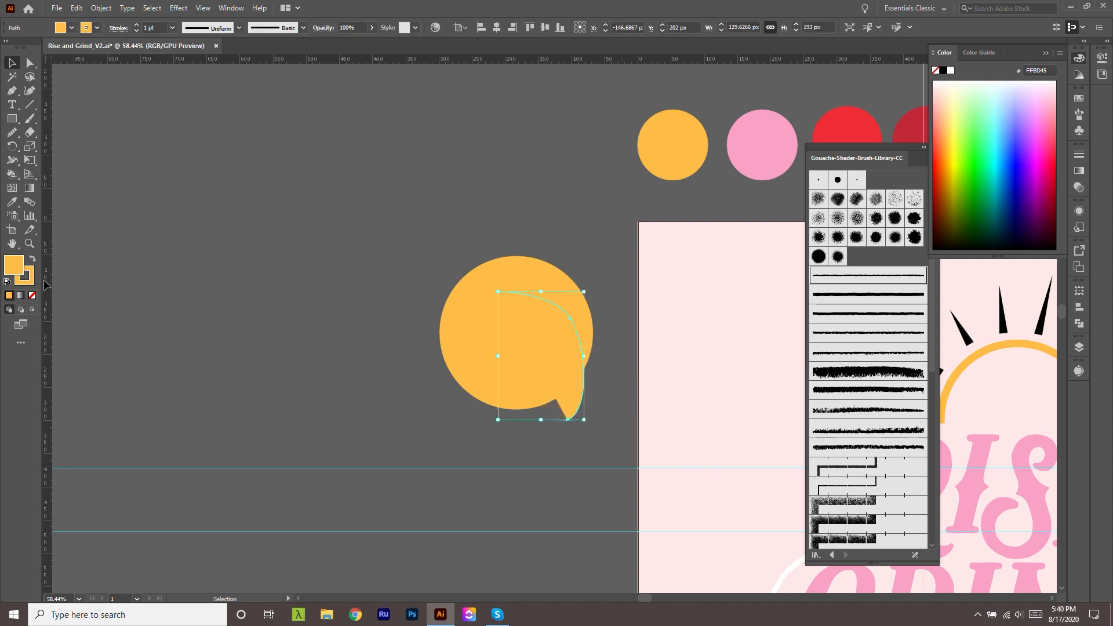
# Mix the orange FF9F48 for the curve, use it as the stroke colour, and leave the curve without a fill.
pyautogui.doubleClick(14, 265)
pyautogui.moveTo(569, 362); pyautogui.dragTo(569, 366)
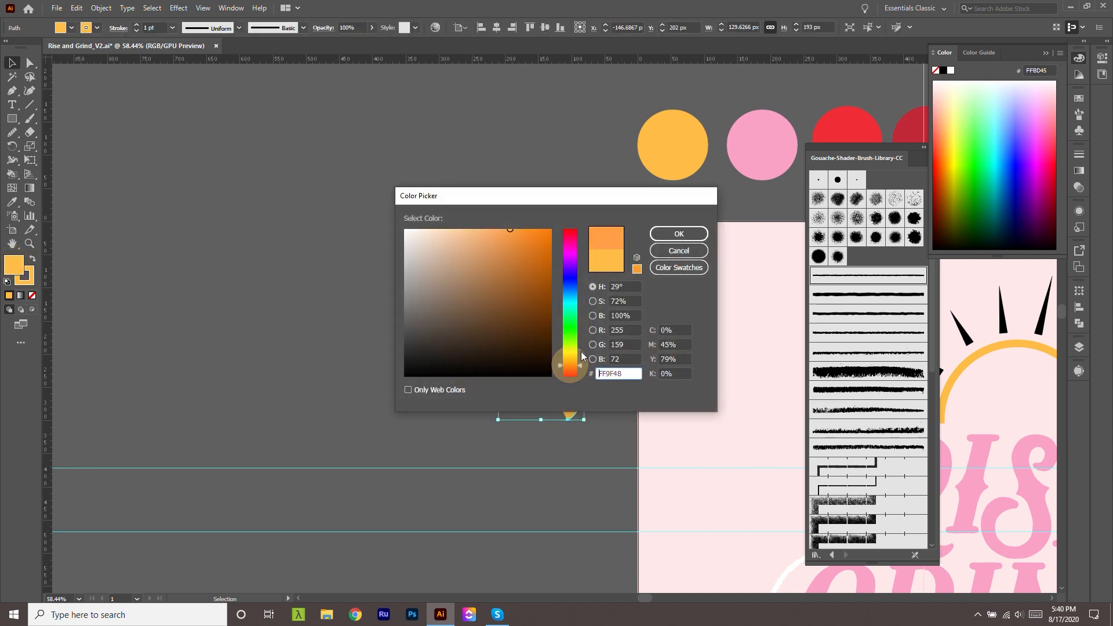
pyautogui.click(679, 234)
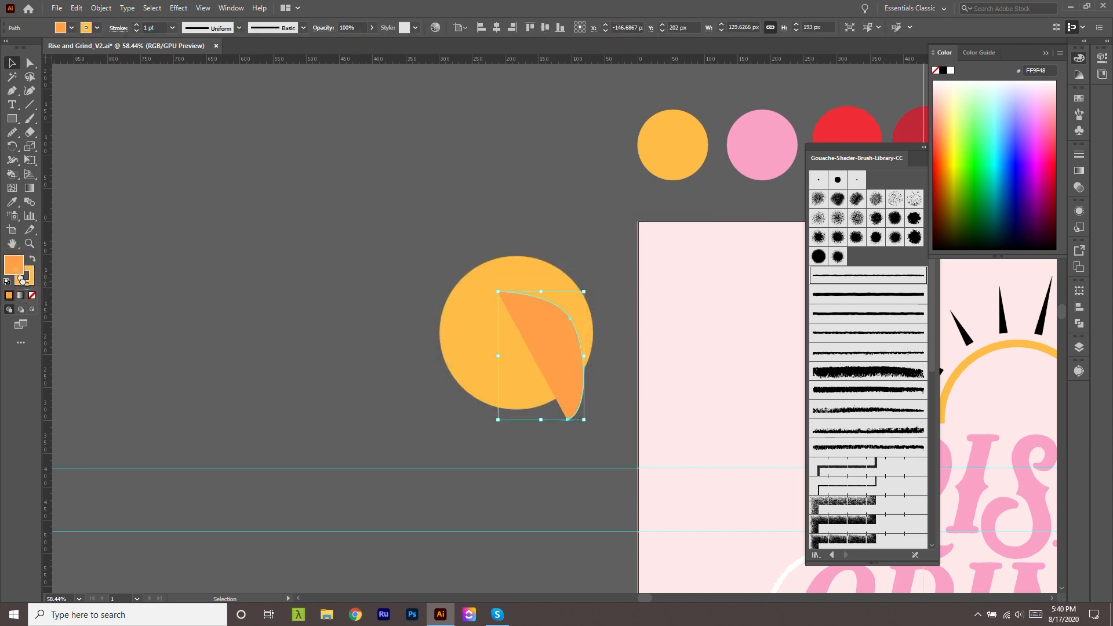
pyautogui.click(33, 296)
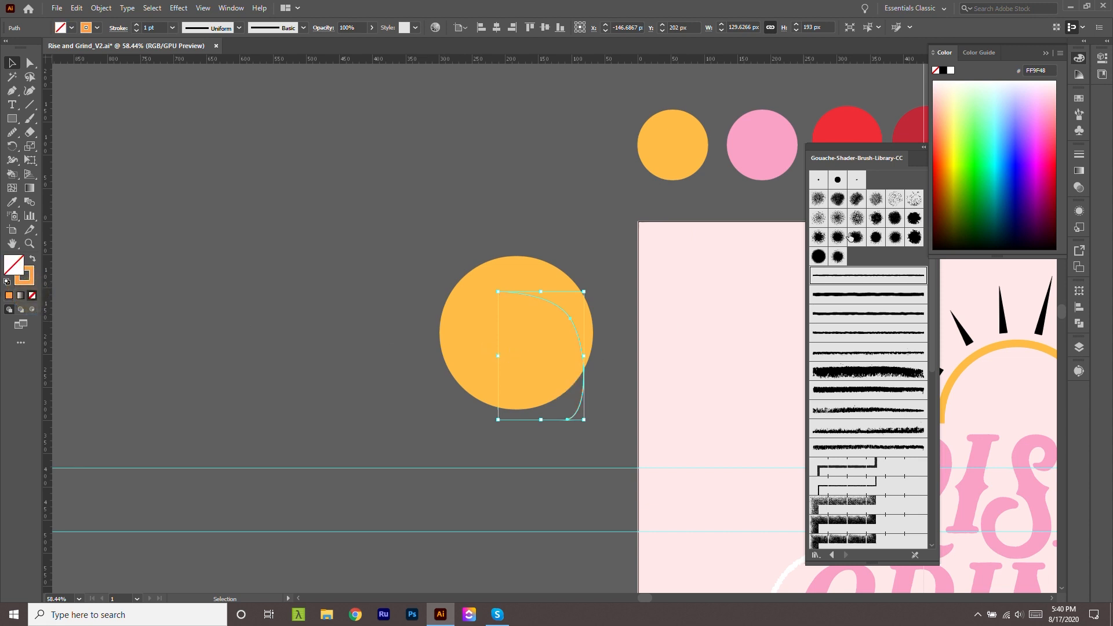
# Try several Gouache Shader scatter brushes on the orange curve, ending with Gouache Shader 14 • RSCO.
pyautogui.click(839, 199)
pyautogui.press('z')
pyautogui.moveTo(602, 326); pyautogui.dragTo(652, 383)
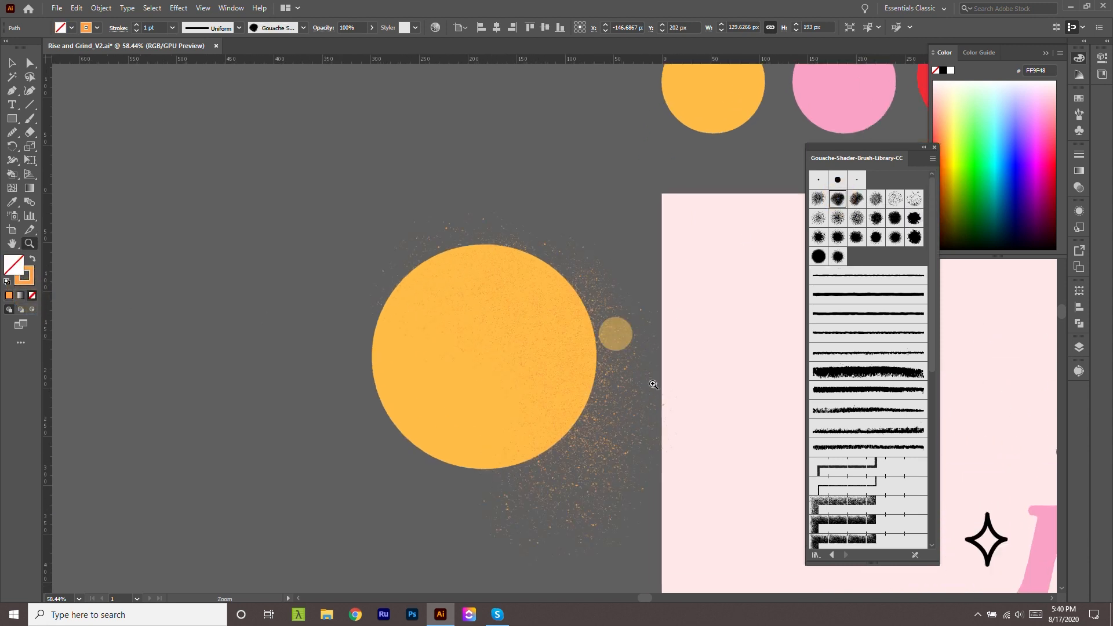
pyautogui.moveTo(631, 280); pyautogui.dragTo(656, 347)
pyautogui.click(889, 218)
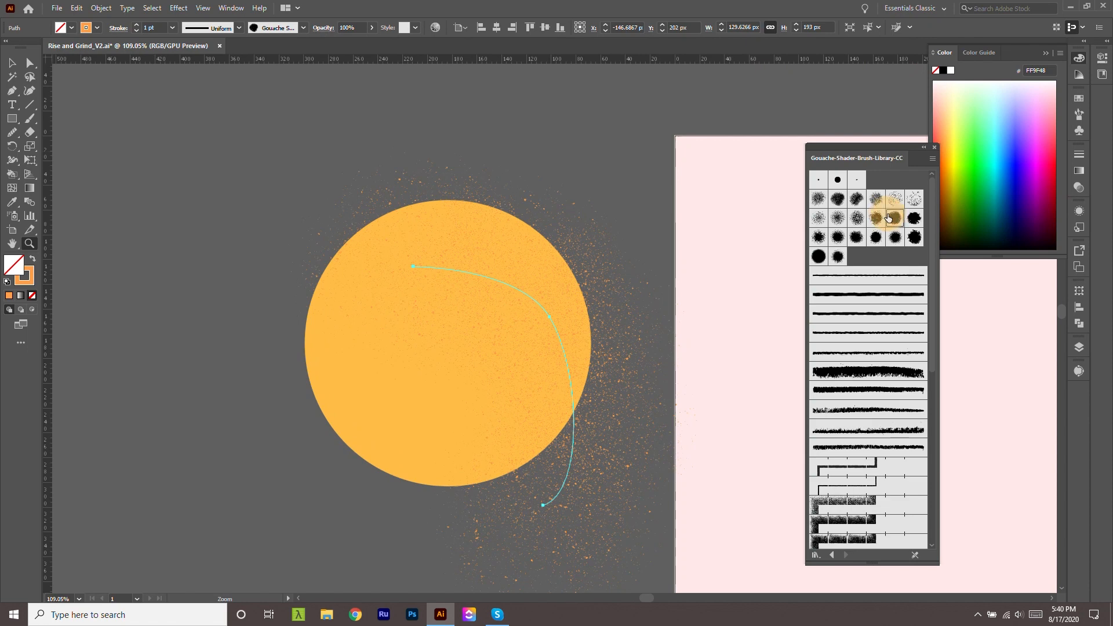
pyautogui.click(877, 199)
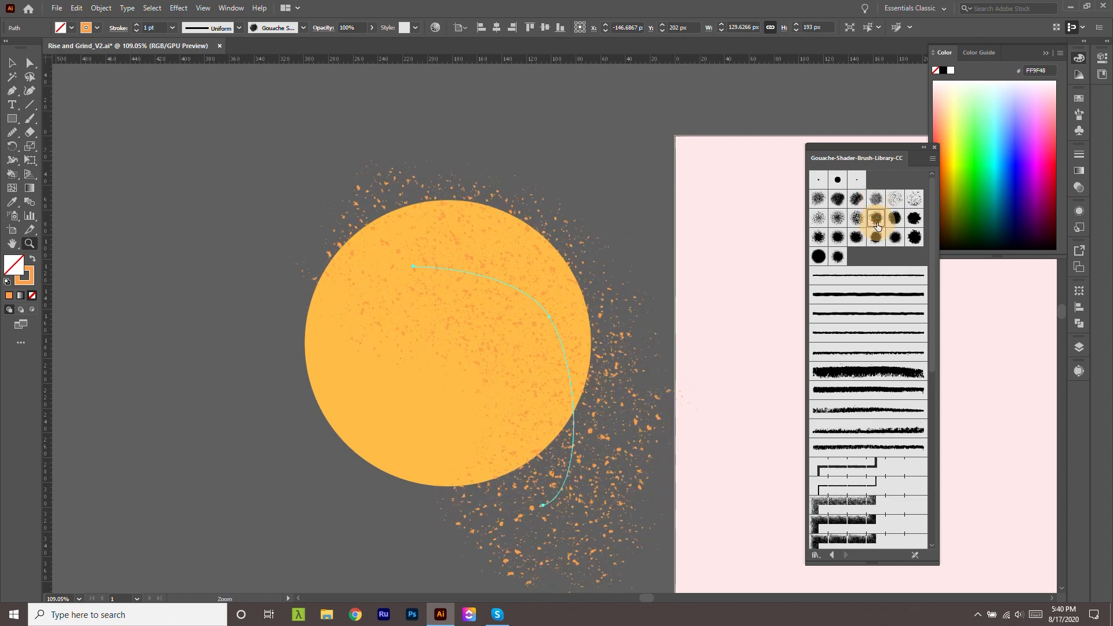
pyautogui.click(857, 238)
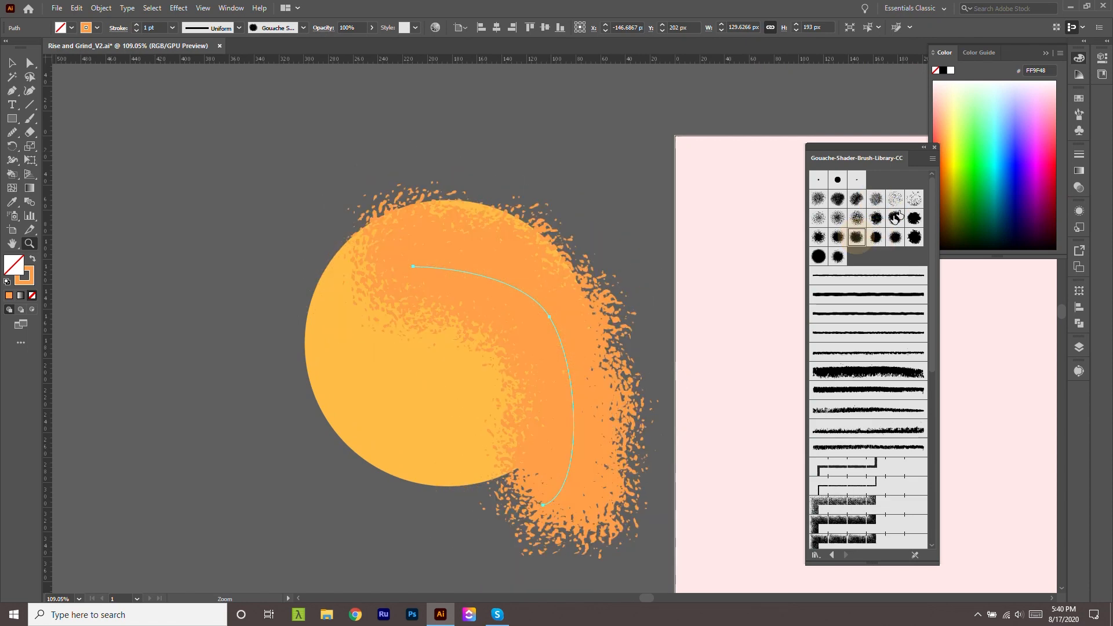
pyautogui.click(822, 240)
pyautogui.click(844, 239)
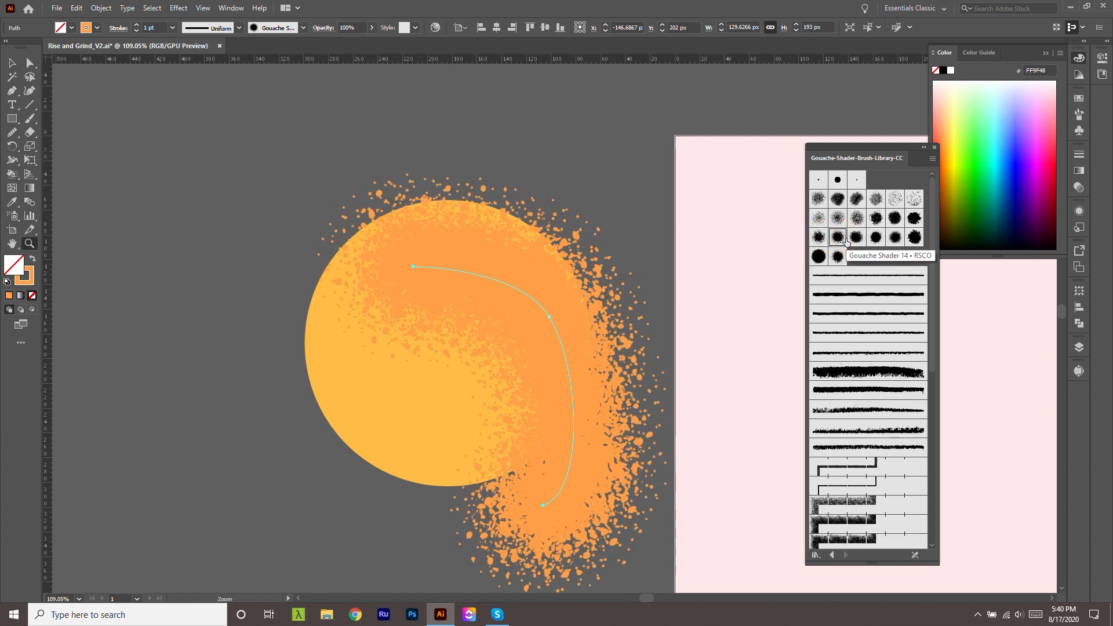
# Restyle the orange curve with the Gouache Shader 07 • RSCO brush at 0.75 pt and shift it up about 24 px.
pyautogui.click(135, 30)
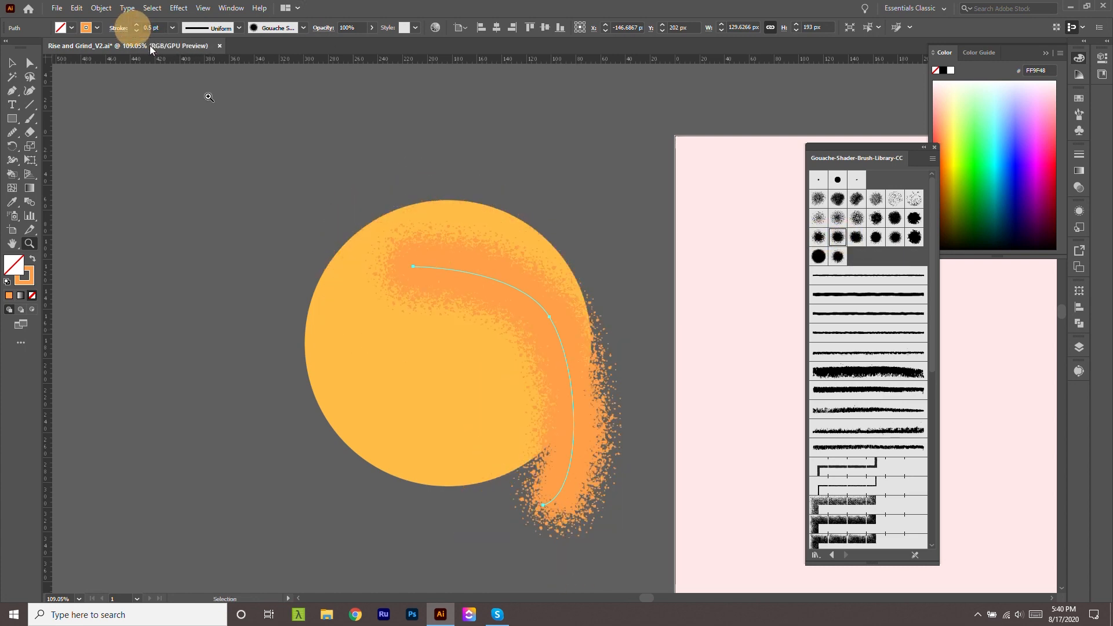
pyautogui.click(818, 219)
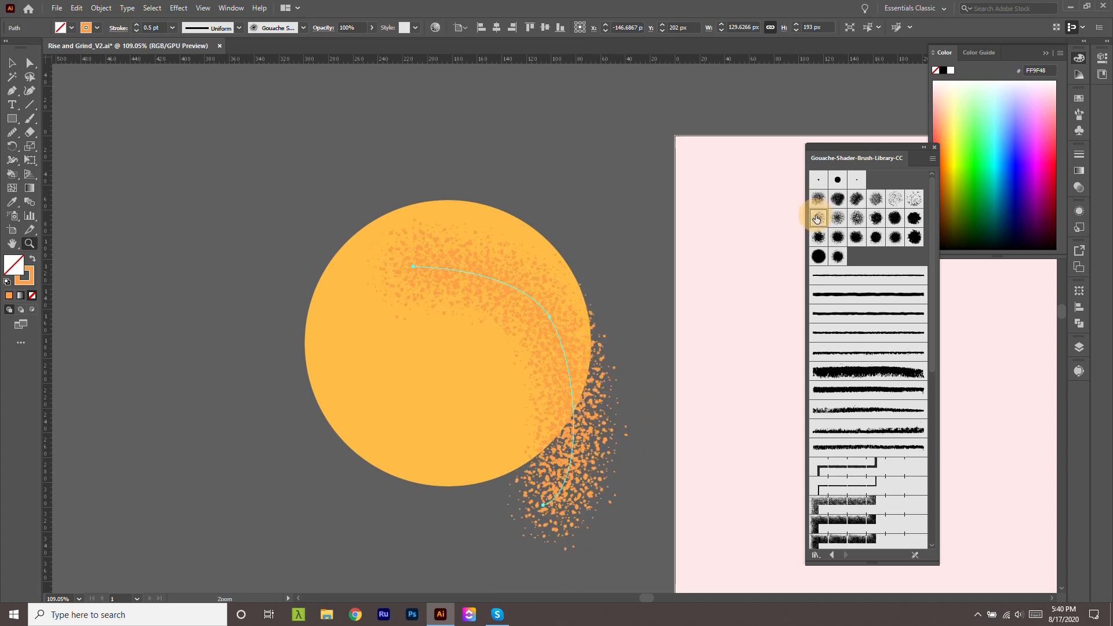
pyautogui.press('v')
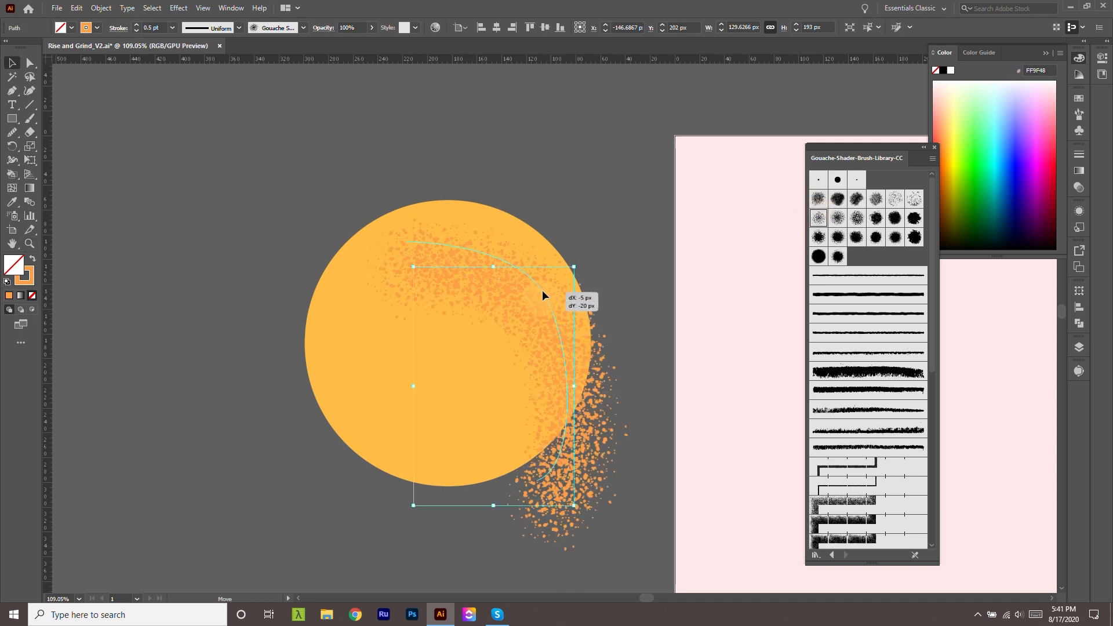
pyautogui.moveTo(579, 393); pyautogui.dragTo(573, 363)
pyautogui.click(136, 25)
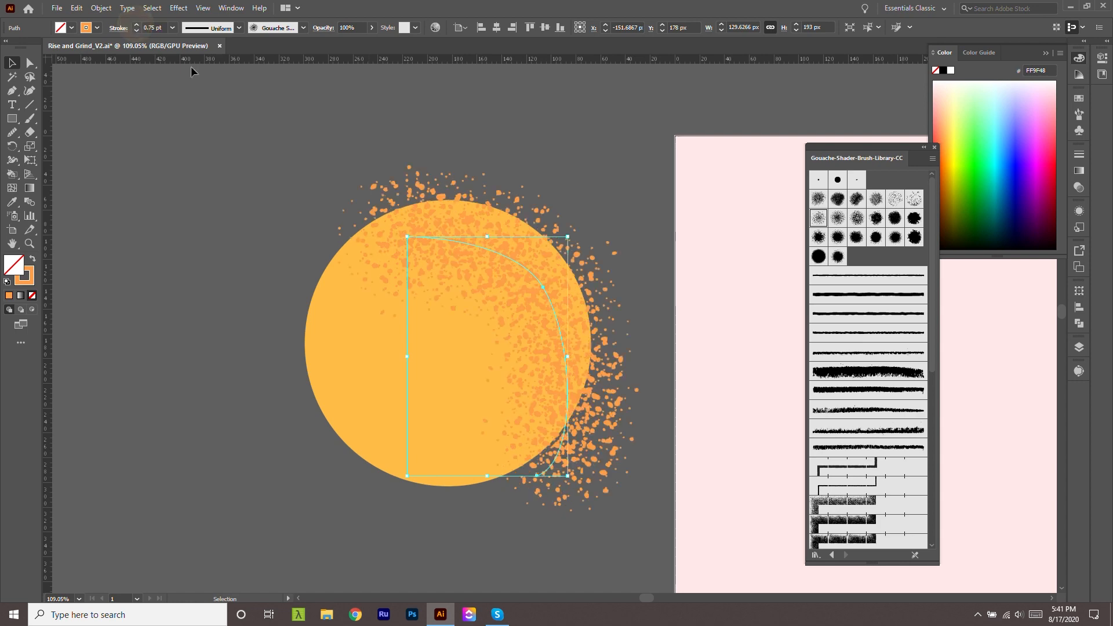
pyautogui.scroll(-4, 551, 406)
pyautogui.scroll(4, 607, 398)
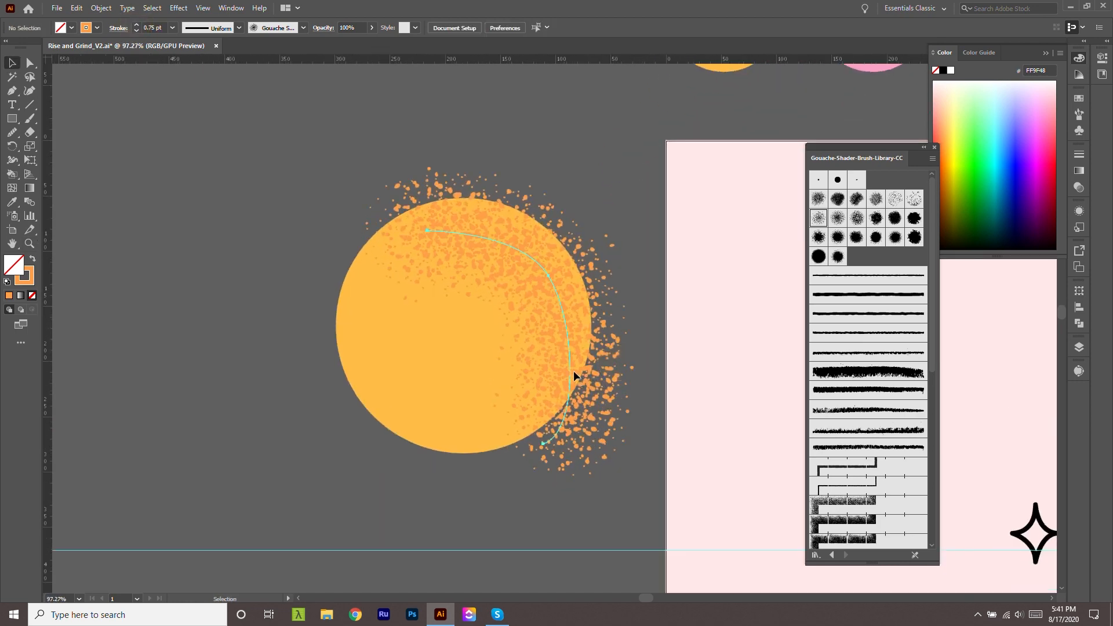
# Shift the orange curve about 5 px left and 3 px up and reshape it to about 133 px wide.
pyautogui.press('a')
pyautogui.moveTo(551, 276); pyautogui.dragTo(544, 273)
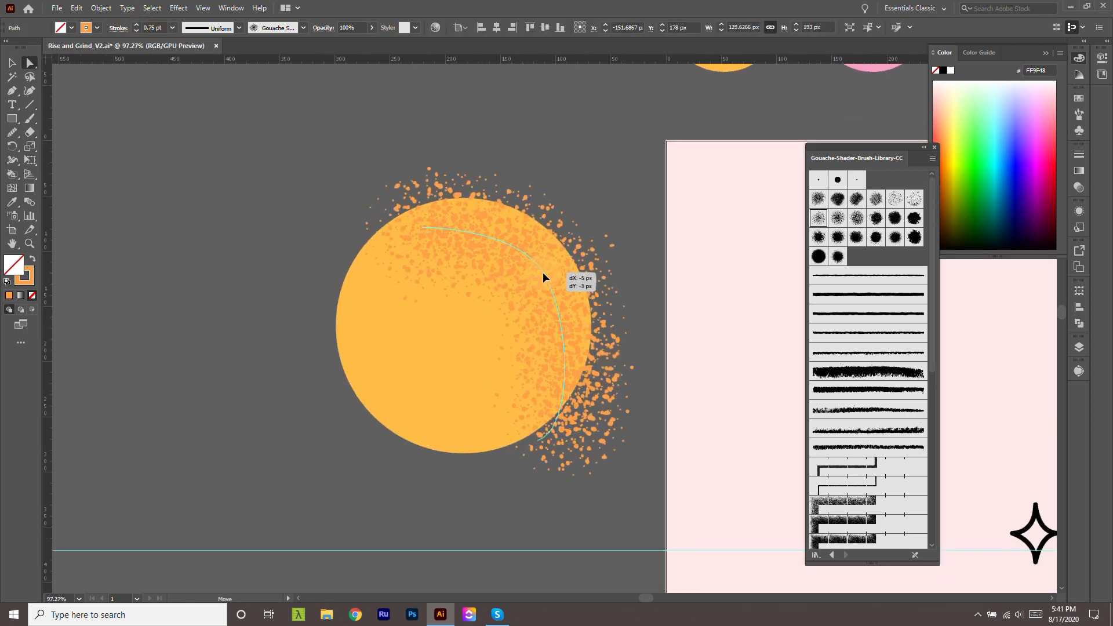
pyautogui.moveTo(573, 319); pyautogui.dragTo(663, 402)
pyautogui.click(629, 318)
pyautogui.press('z')
pyautogui.press('v')
pyautogui.click(621, 526)
# Draw an open curve about 38 × 149 px inside the circle's left side with the Pen tool and give it stroke colour FFDFC5.
pyautogui.press('p')
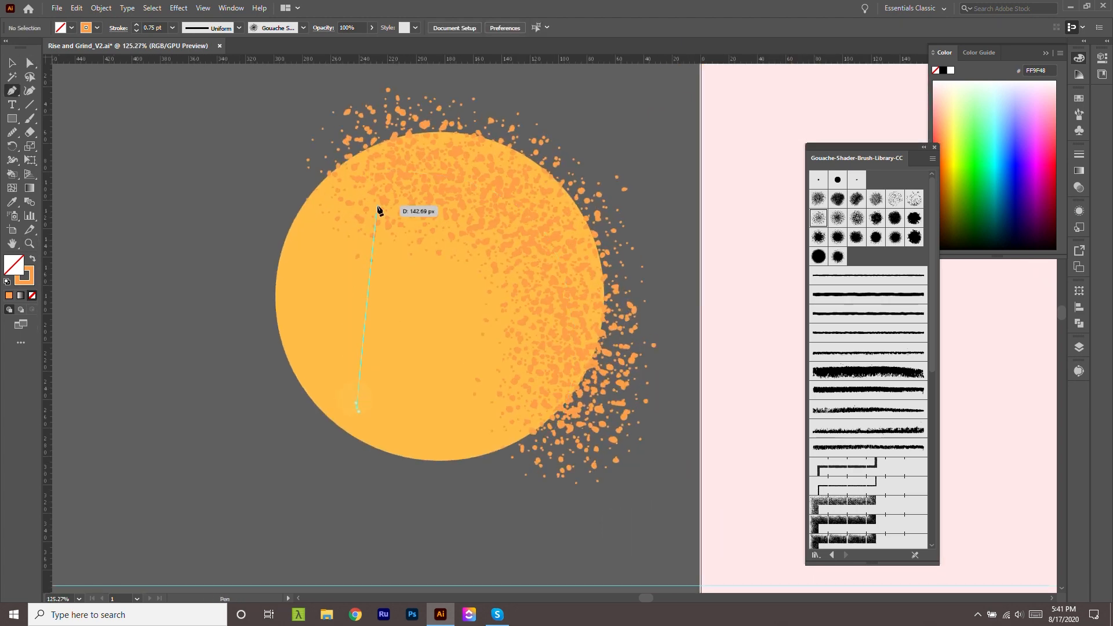
pyautogui.moveTo(394, 195); pyautogui.dragTo(475, 164)
pyautogui.moveTo(486, 120); pyautogui.dragTo(488, 120)
pyautogui.press('v')
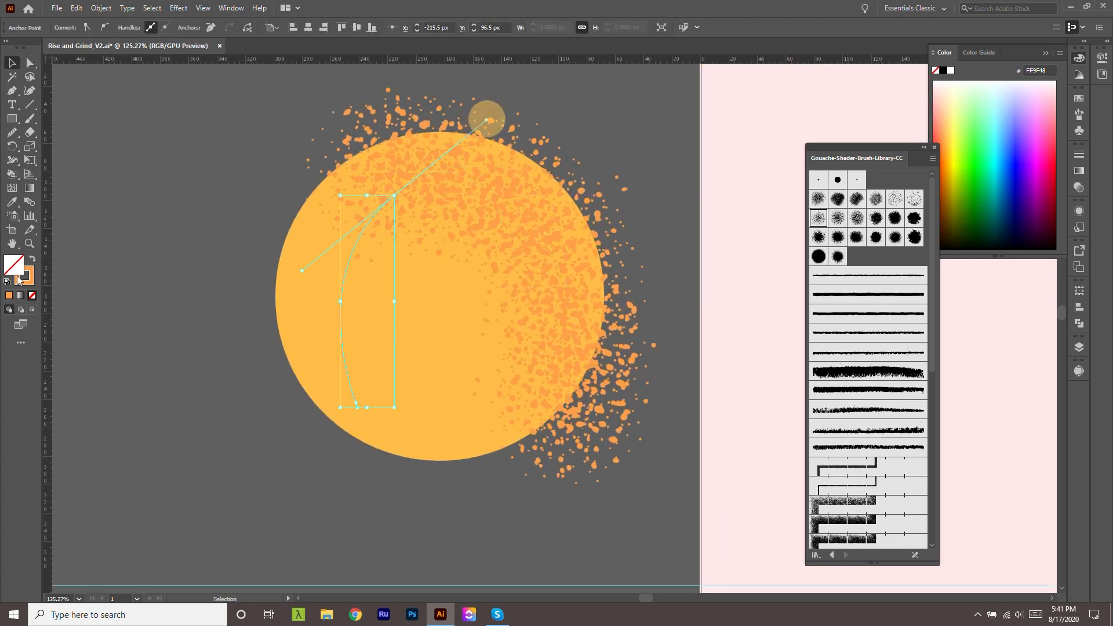
pyautogui.doubleClick(31, 283)
pyautogui.moveTo(503, 229); pyautogui.dragTo(439, 210)
pyautogui.click(679, 233)
# Try several Gouache Shader scatter brushes on the cream curve, ending with Gouache Shader 14 • RSCO.
pyautogui.click(818, 199)
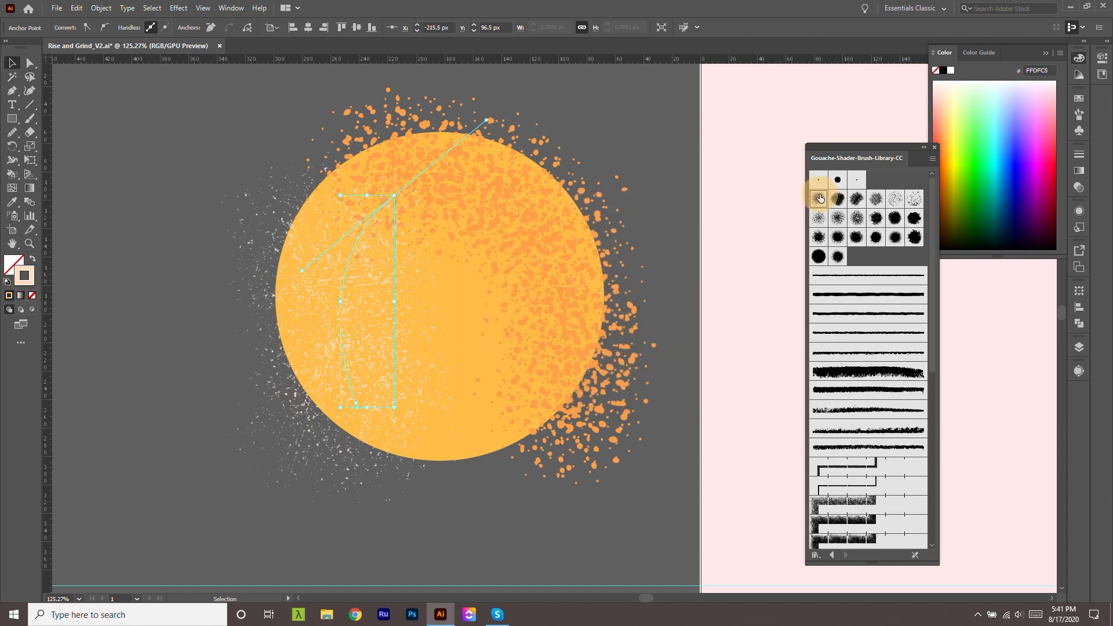
pyautogui.click(857, 199)
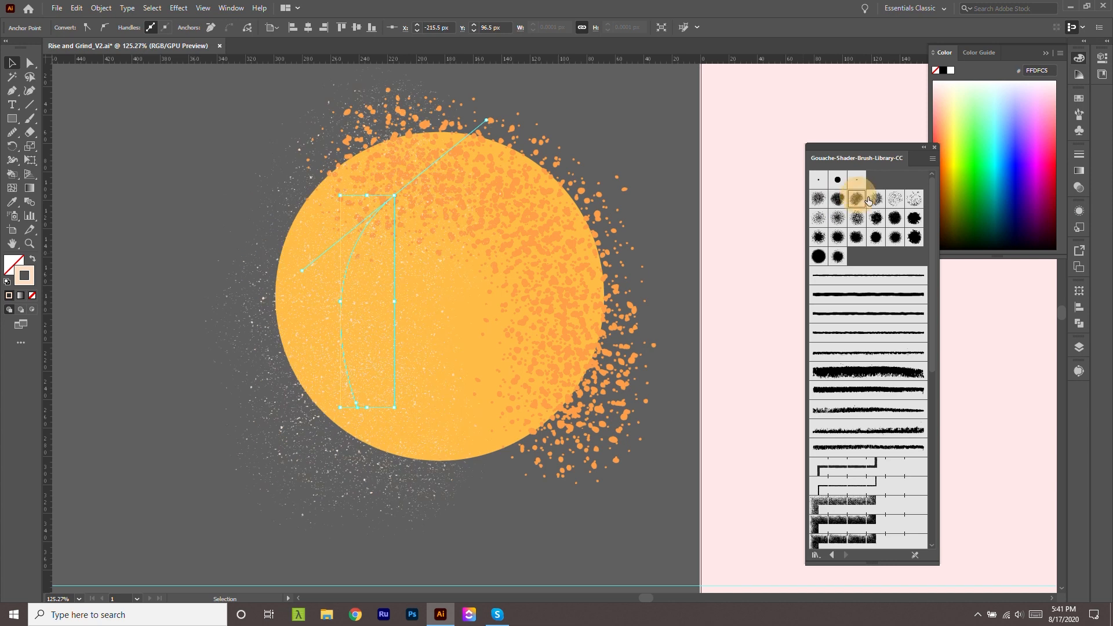
pyautogui.click(895, 199)
pyautogui.click(914, 199)
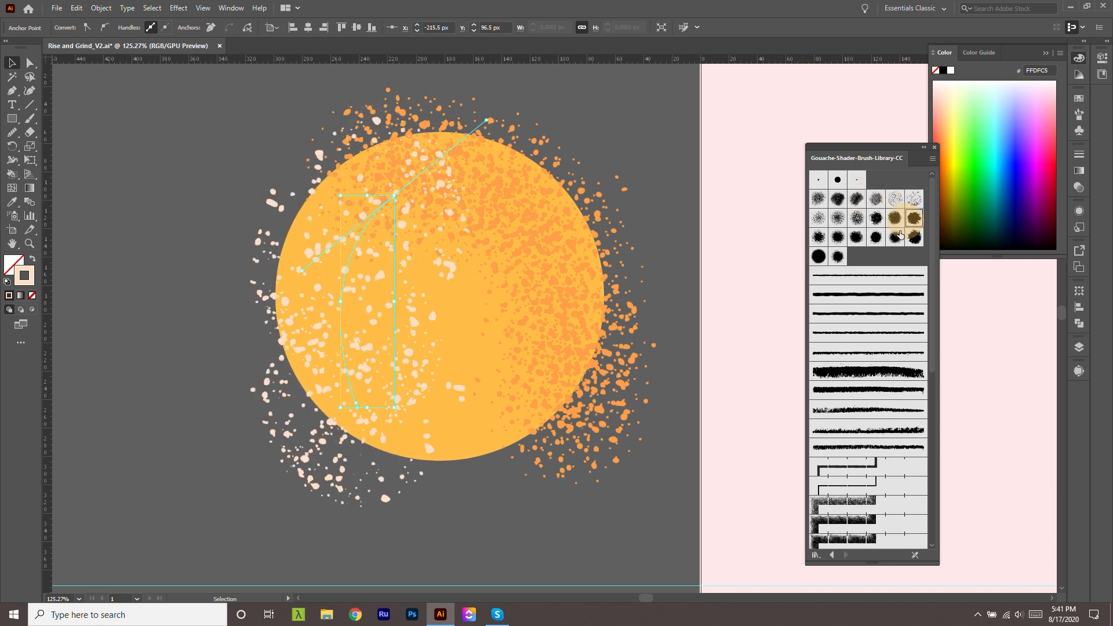
pyautogui.click(897, 236)
pyautogui.click(857, 236)
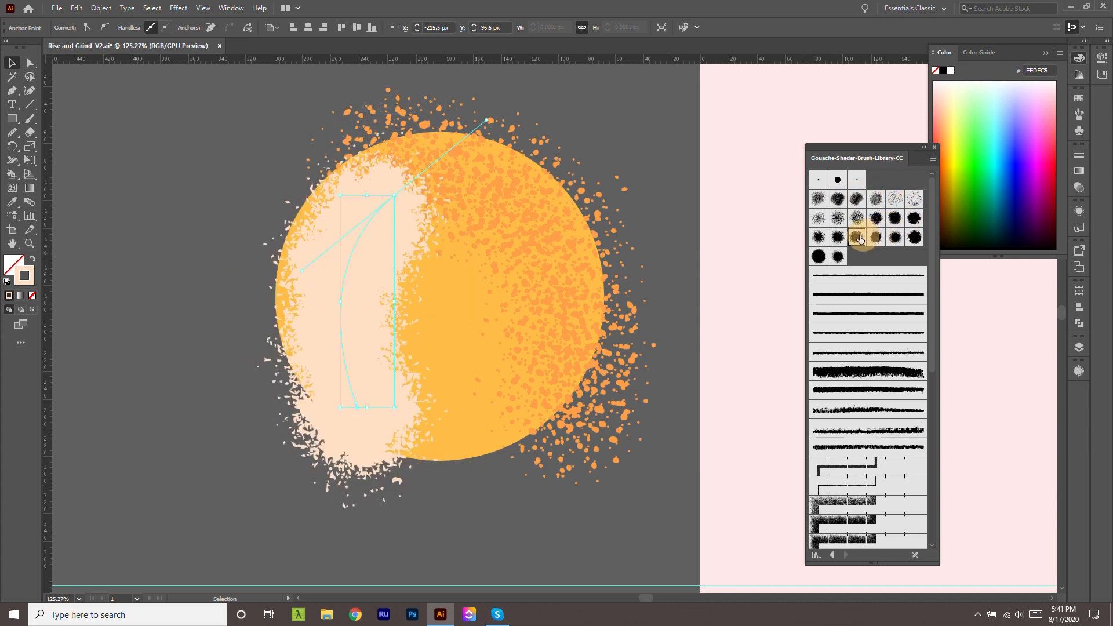
pyautogui.click(838, 237)
pyautogui.click(819, 237)
pyautogui.click(838, 237)
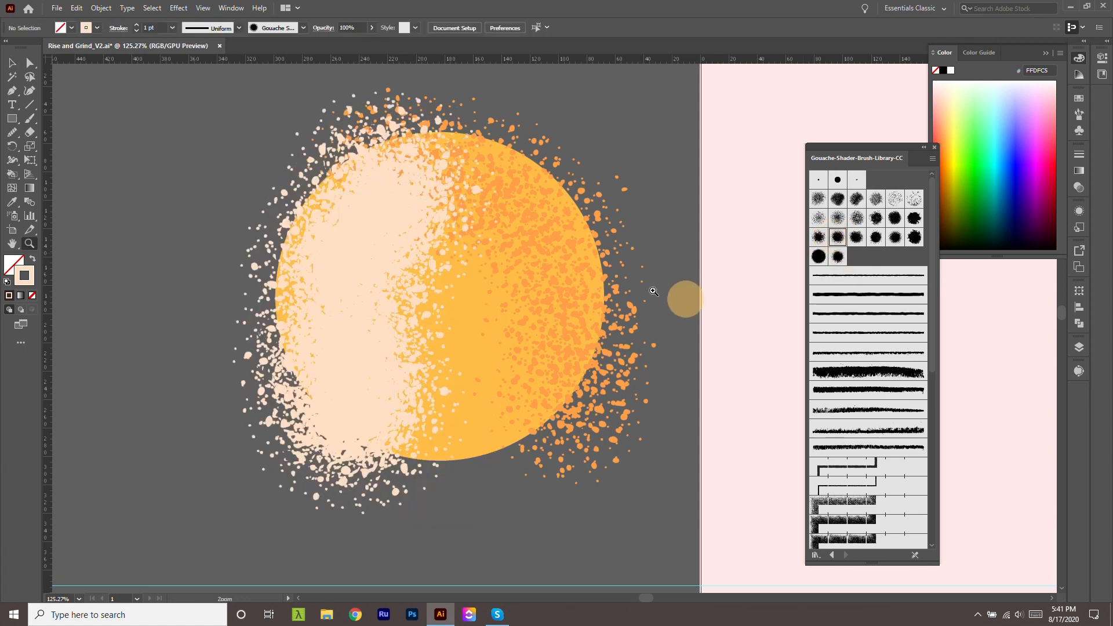
# Set the cream curve's stroke to 0.75 pt and move the curve about 6 px left and 9 px up.
pyautogui.scroll(-4, 681, 297)
pyautogui.scroll(5, 551, 244)
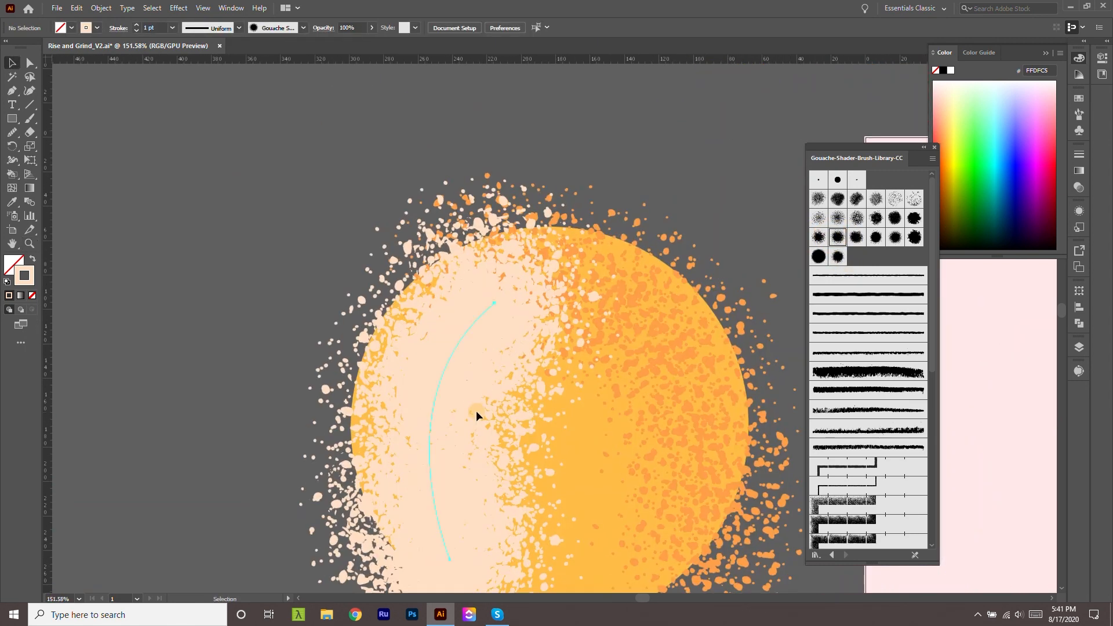
pyautogui.click(132, 30)
pyautogui.click(133, 30)
pyautogui.scroll(-3, 466, 244)
pyautogui.scroll(3, 529, 243)
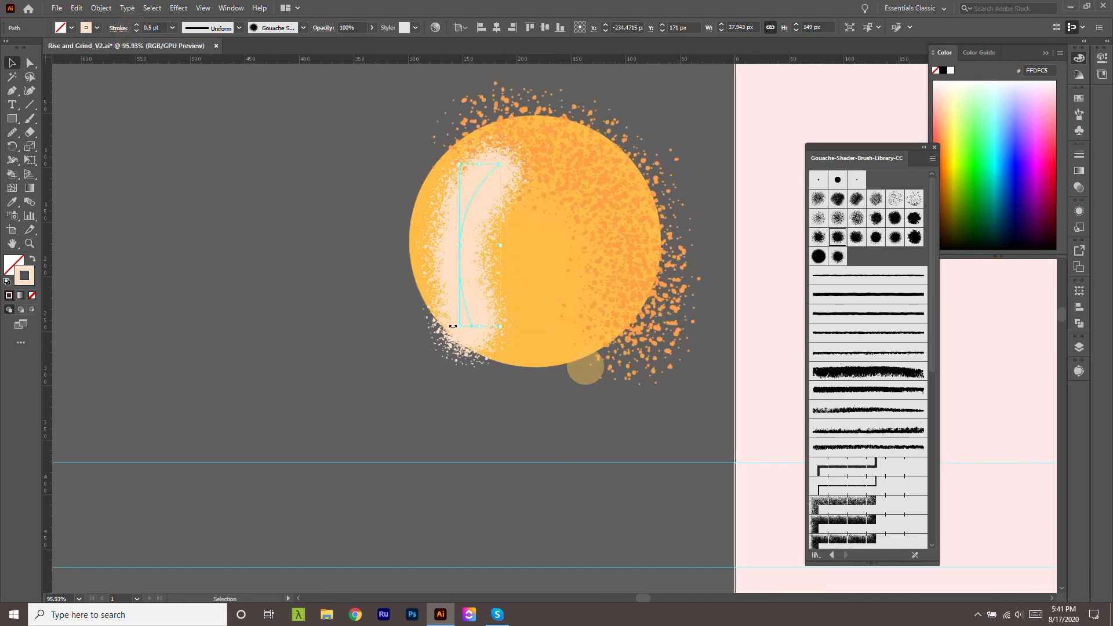
pyautogui.press('a')
pyautogui.click(137, 25)
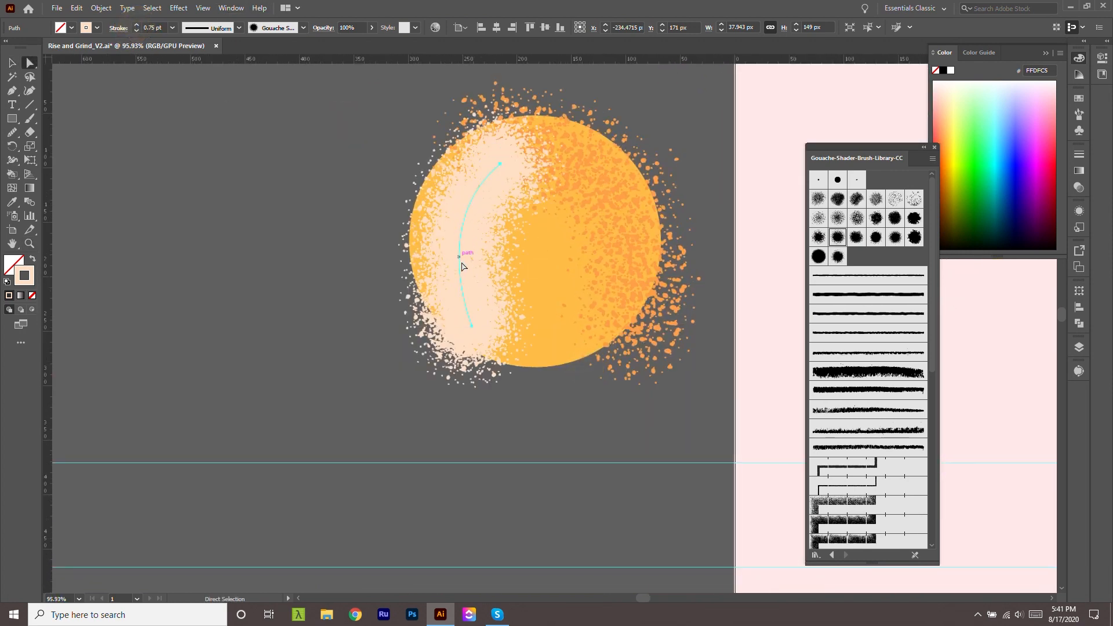
pyautogui.moveTo(456, 255); pyautogui.dragTo(454, 254)
# Try the deeper peach FFCBA4 as the cream curve's stroke colour.
pyautogui.doubleClick(24, 276)
pyautogui.click(678, 234)
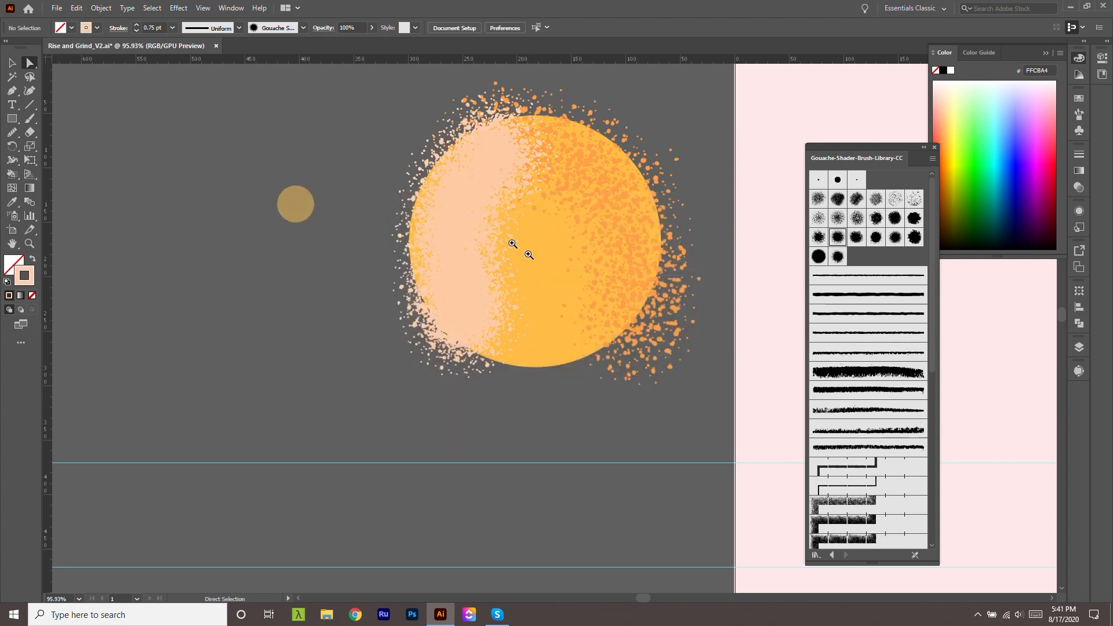
pyautogui.press('v')
# Delete the lower end anchor point of the cream curve to reduce it to a round highlight.
pyautogui.scroll(2, 627, 341)
pyautogui.scroll(-5, 628, 341)
pyautogui.scroll(4, 638, 354)
pyautogui.press('-')
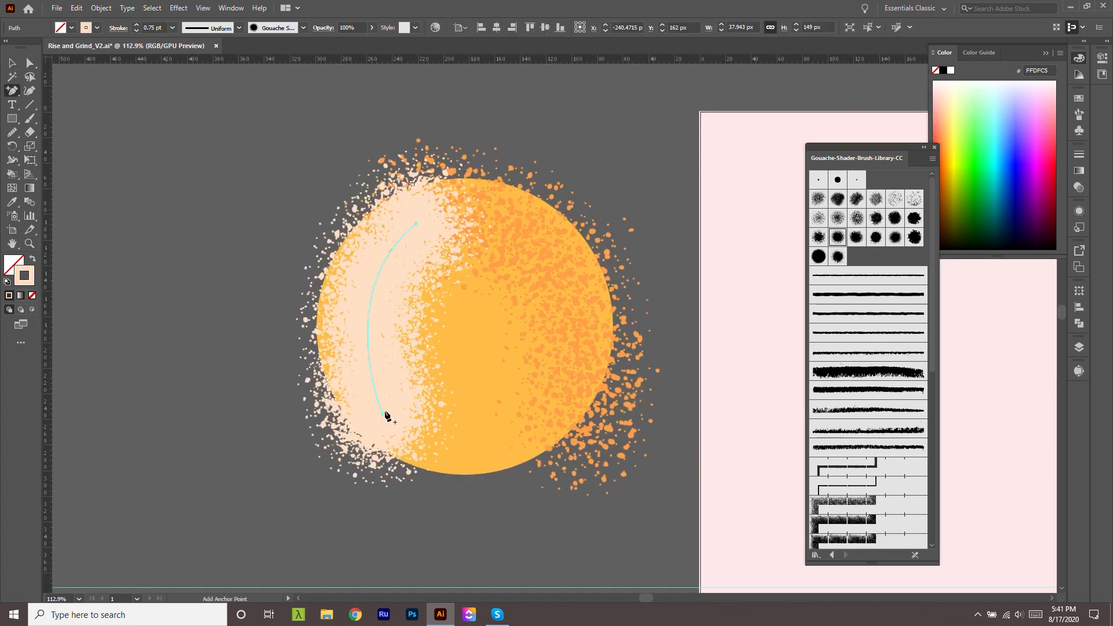
pyautogui.click(382, 416)
pyautogui.press('z')
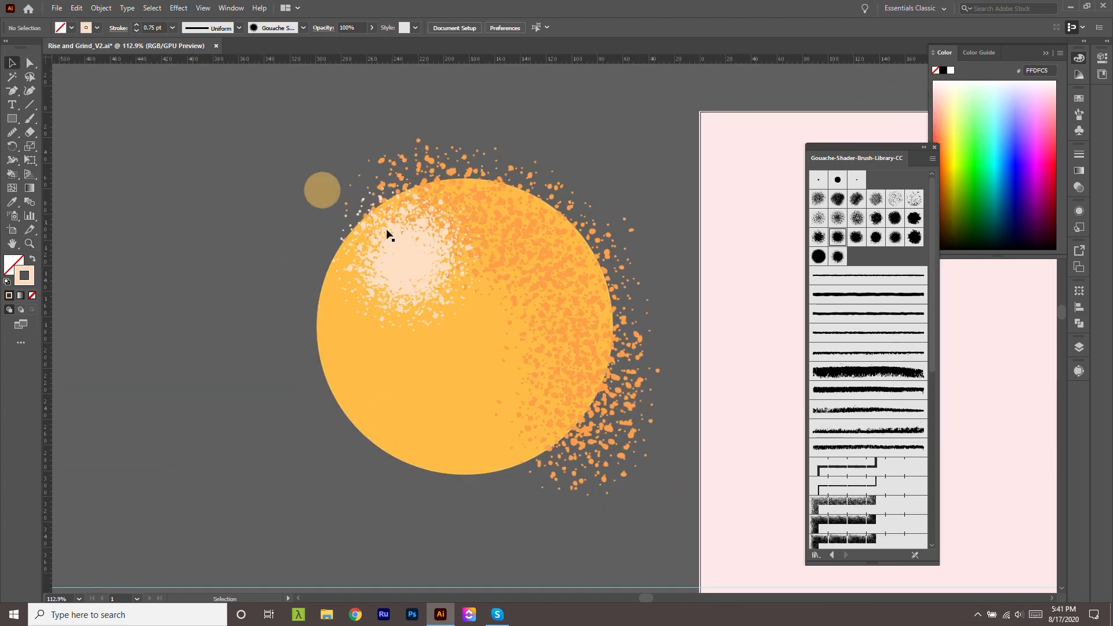
# Open the orange curve in isolation mode and leave isolation again.
pyautogui.scroll(-5, 385, 288)
pyautogui.scroll(4, 406, 255)
pyautogui.press('v')
pyautogui.click(468, 308)
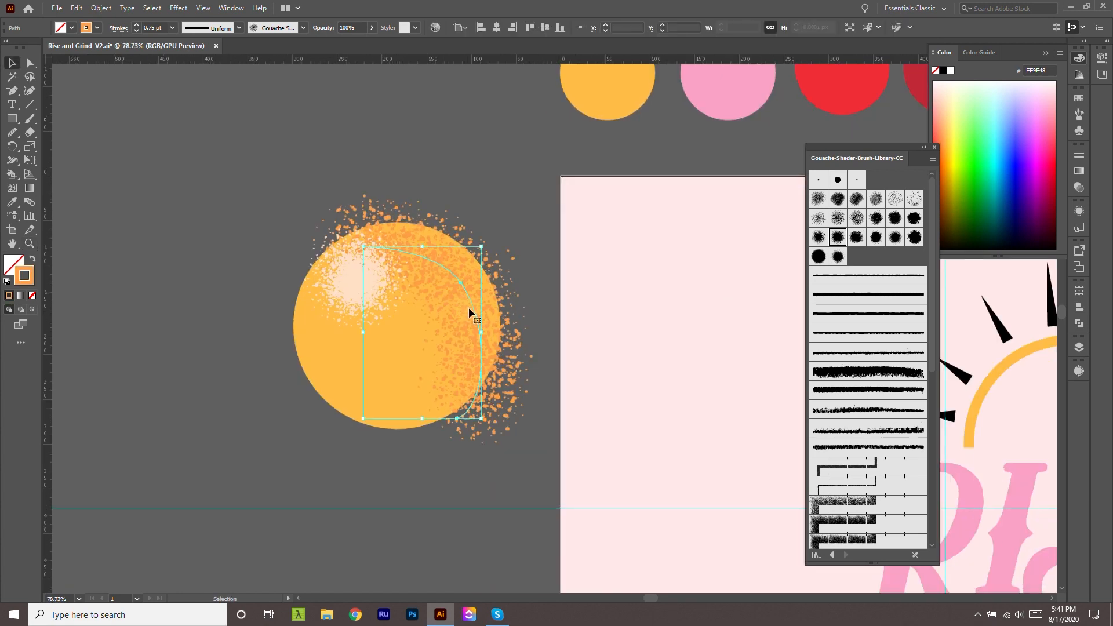
pyautogui.doubleClick(459, 283)
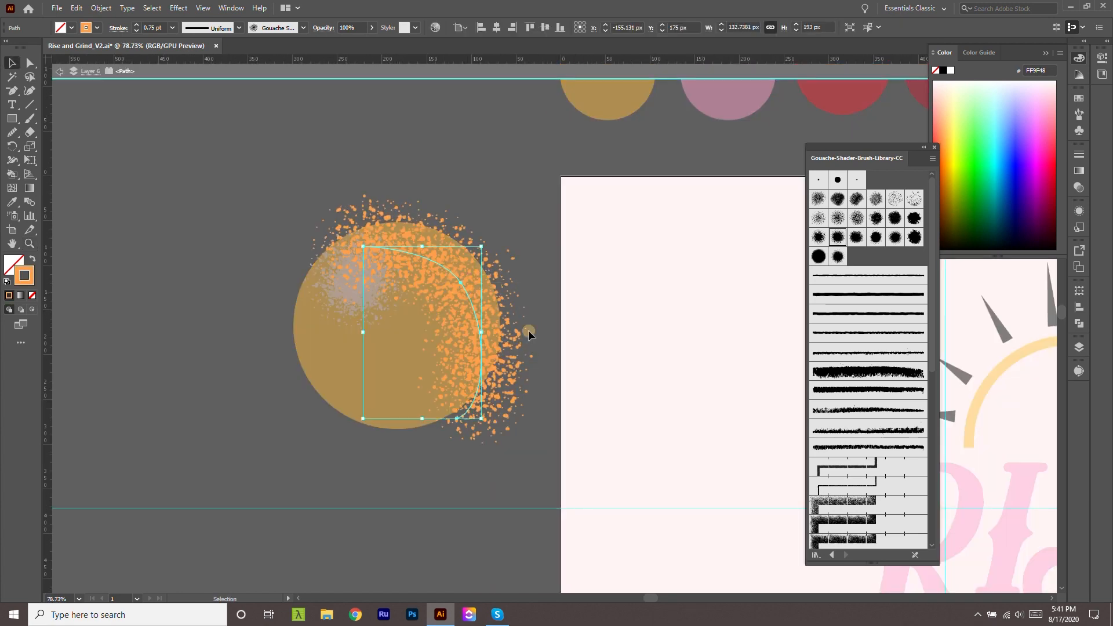
pyautogui.click(544, 339)
pyautogui.doubleClick(602, 355)
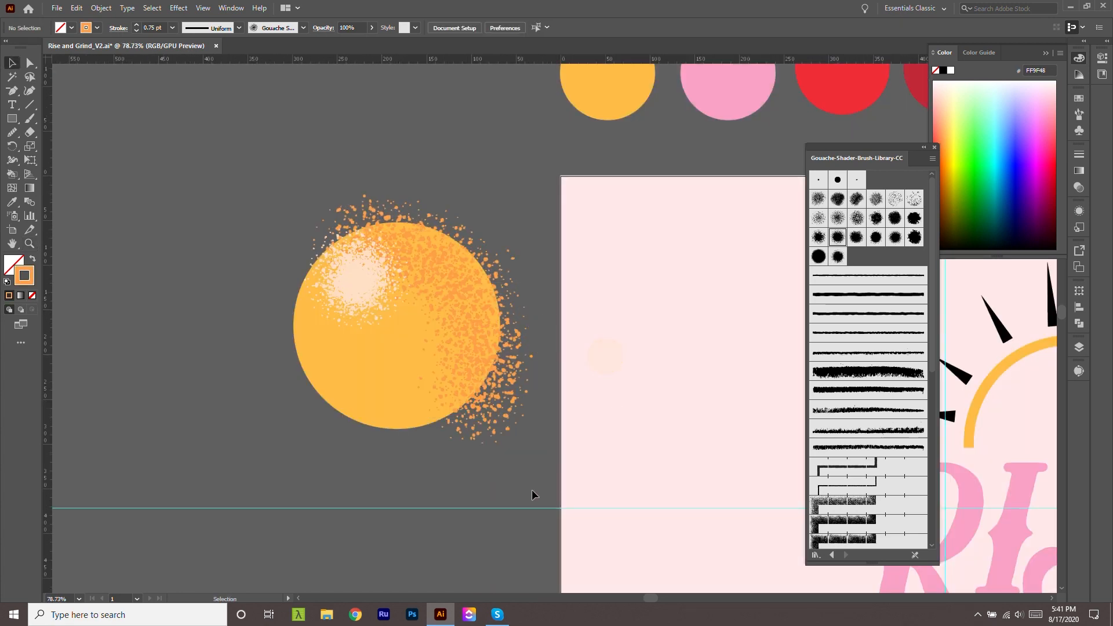
pyautogui.press('z')
pyautogui.moveTo(531, 492); pyautogui.dragTo(461, 239)
pyautogui.moveTo(593, 410); pyautogui.dragTo(603, 419)
pyautogui.scroll(-3, 592, 429)
pyautogui.press('v')
pyautogui.click(485, 377)
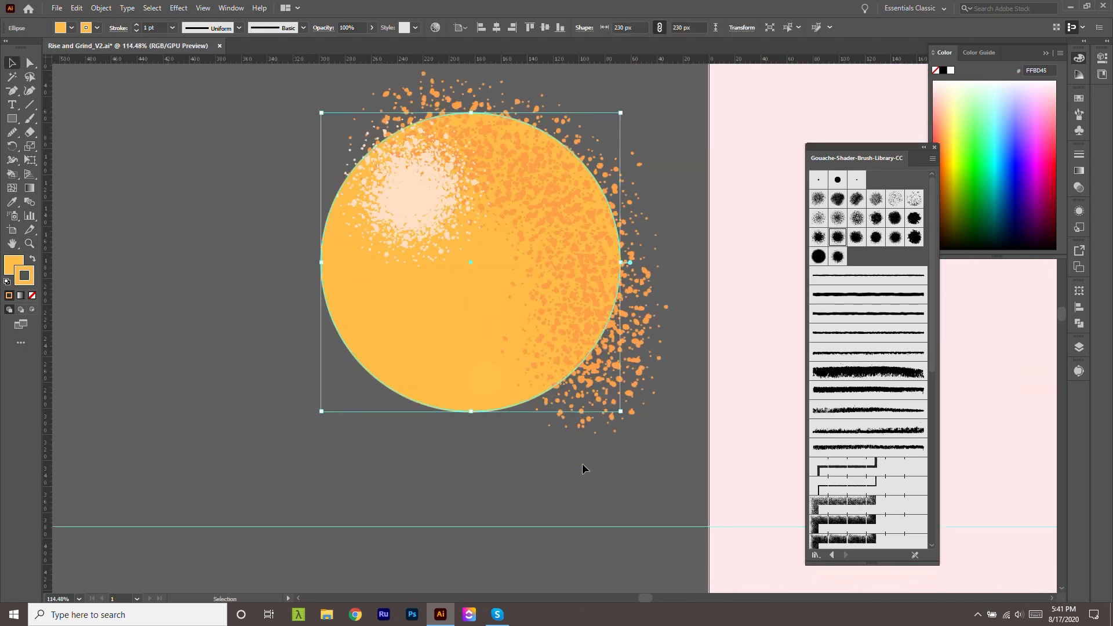
pyautogui.click(584, 464)
pyautogui.click(512, 324)
pyautogui.click(654, 451)
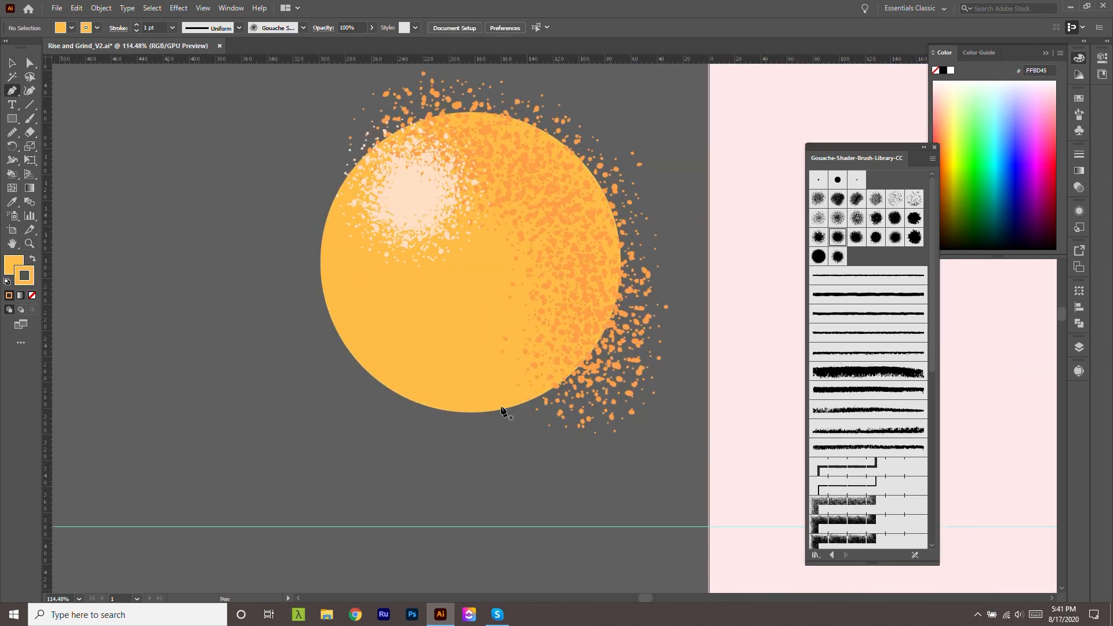
# Draw an open curve about 132 × 116 px with the Pen tool, from the yellow circle's lower edge to its right edge.
pyautogui.click(450, 388)
pyautogui.moveTo(645, 232); pyautogui.dragTo(689, 92)
pyautogui.press('v')
pyautogui.moveTo(645, 232); pyautogui.dragTo(621, 238)
pyautogui.moveTo(565, 333); pyautogui.dragTo(566, 333)
# Leave the lower curve without a fill and give it a Gouache Shader brush stroke in the darker orange F28D38.
pyautogui.press('i')
pyautogui.click(609, 352)
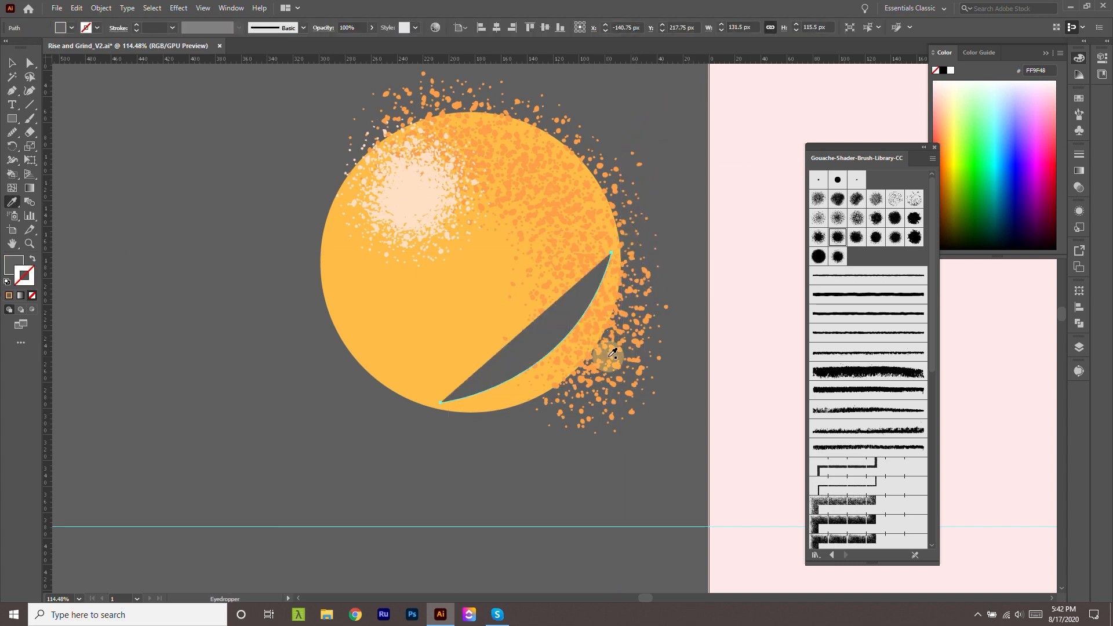
pyautogui.click(913, 235)
pyautogui.doubleClick(24, 276)
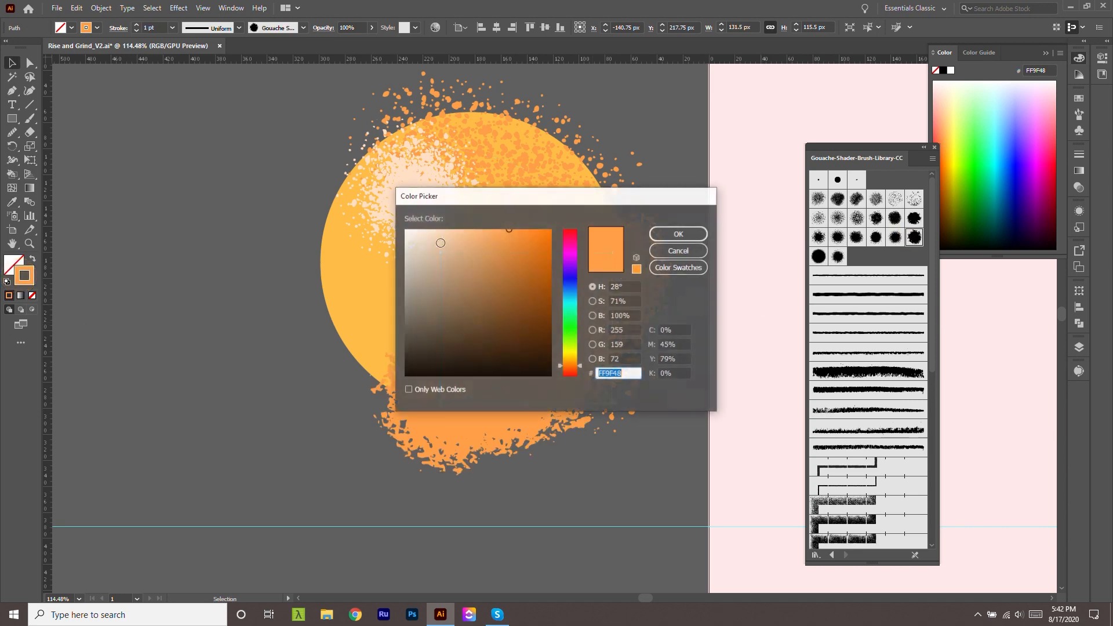
pyautogui.click(517, 240)
pyautogui.click(679, 233)
pyautogui.click(714, 344)
# Try several Gouache Shader scatter brushes on the lower orange curve, ending with Gouache Shader 07 • RSCO.
pyautogui.click(559, 300)
pyautogui.click(876, 198)
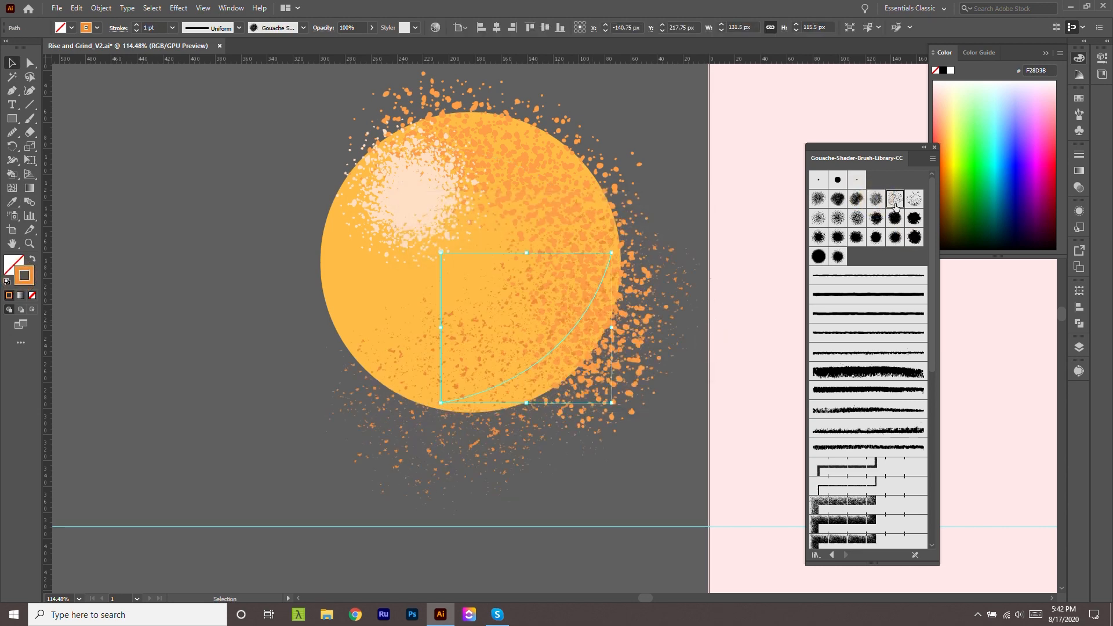
pyautogui.click(889, 218)
pyautogui.click(874, 218)
pyautogui.click(858, 218)
pyautogui.click(838, 219)
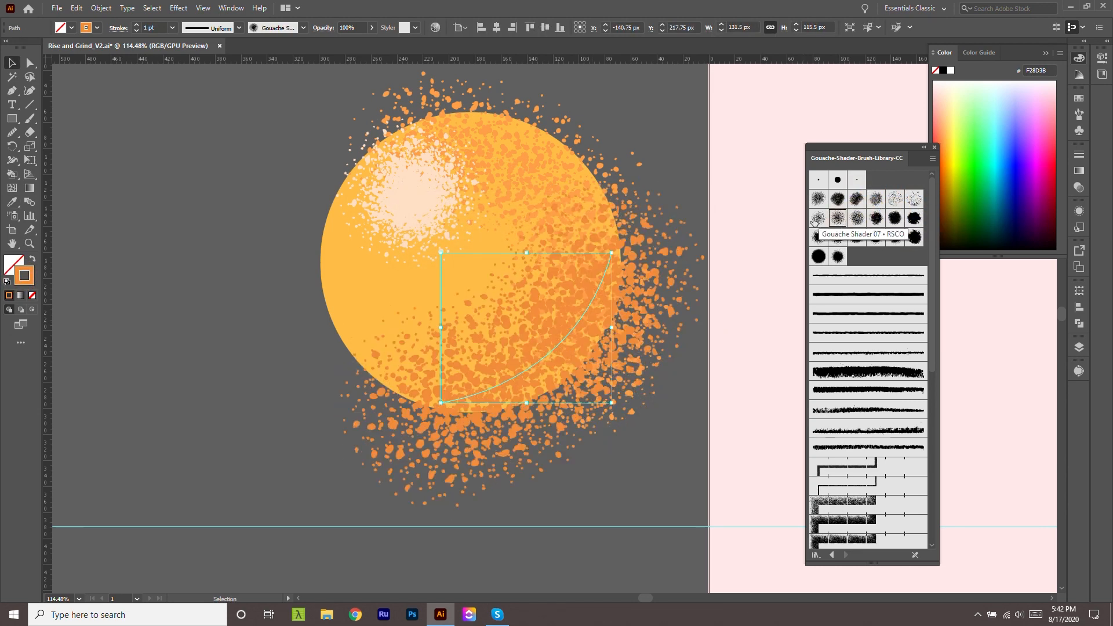
pyautogui.click(818, 218)
# Darken the lower curve's stroke colour to EA8234 and deselect it.
pyautogui.doubleClick(24, 276)
pyautogui.click(676, 232)
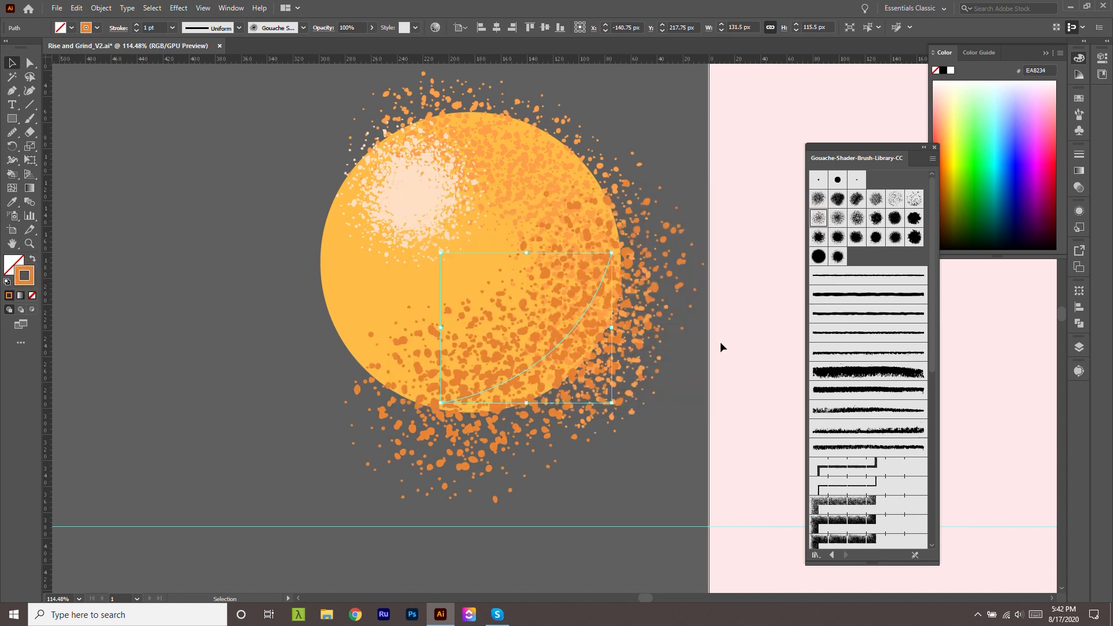
pyautogui.click(721, 342)
pyautogui.press('z')
pyautogui.keyDown('alt'); pyautogui.click(618, 340); pyautogui.keyUp('alt')
pyautogui.click(615, 347)
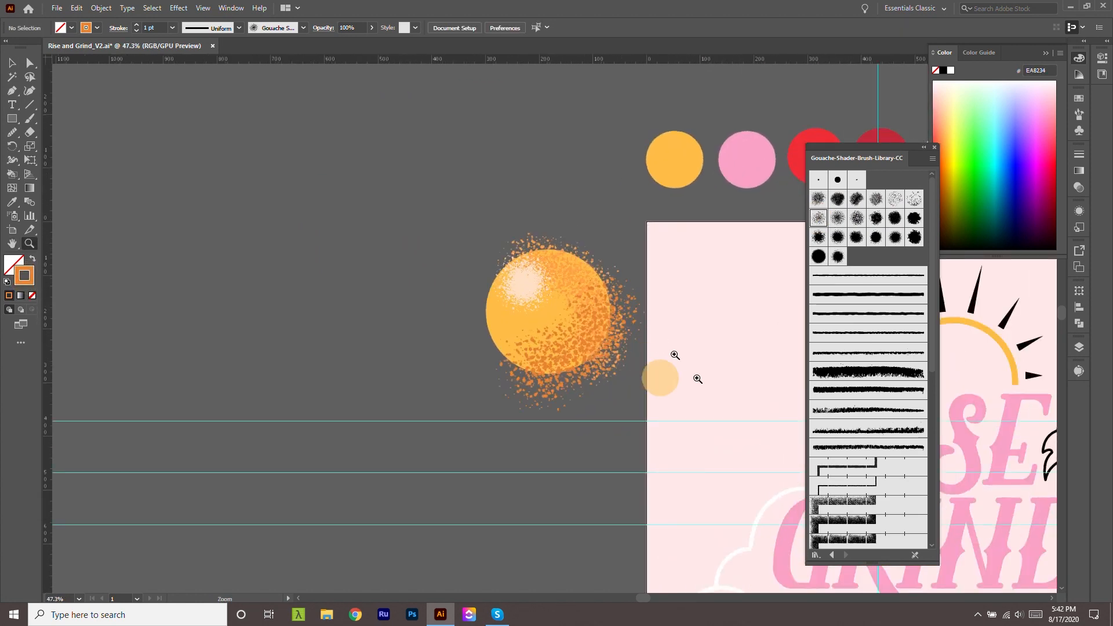
pyautogui.click(696, 378)
pyautogui.press('v')
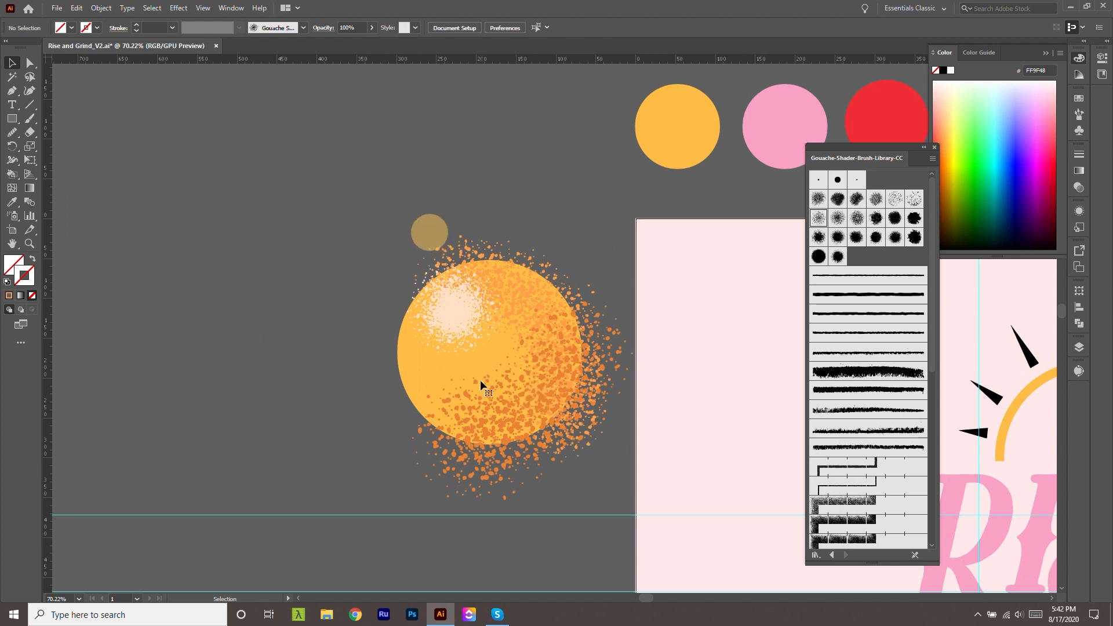
pyautogui.click(428, 369)
pyautogui.click(740, 410)
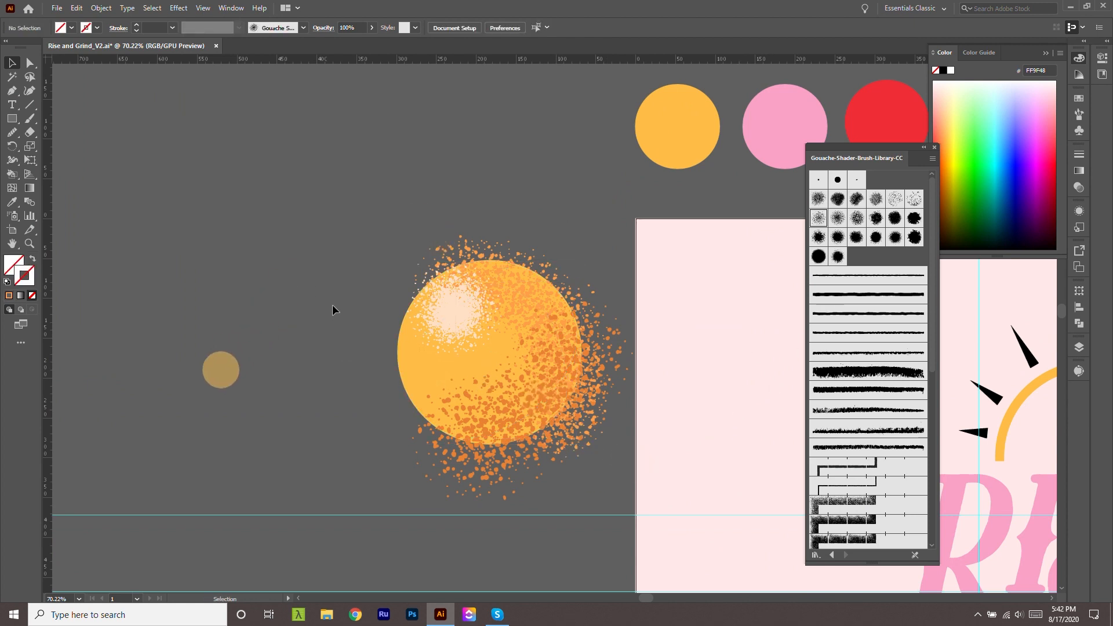
pyautogui.click(369, 303)
pyautogui.moveTo(364, 307); pyautogui.dragTo(592, 307)
pyautogui.moveTo(363, 405); pyautogui.dragTo(64, 224)
pyautogui.hotkey('ctrl', 'z')
# Move the yellow circle clear of the textured curves, to the empty pasteboard on their left.
pyautogui.moveTo(436, 412); pyautogui.dragTo(252, 358)
pyautogui.moveTo(573, 384); pyautogui.dragTo(511, 387)
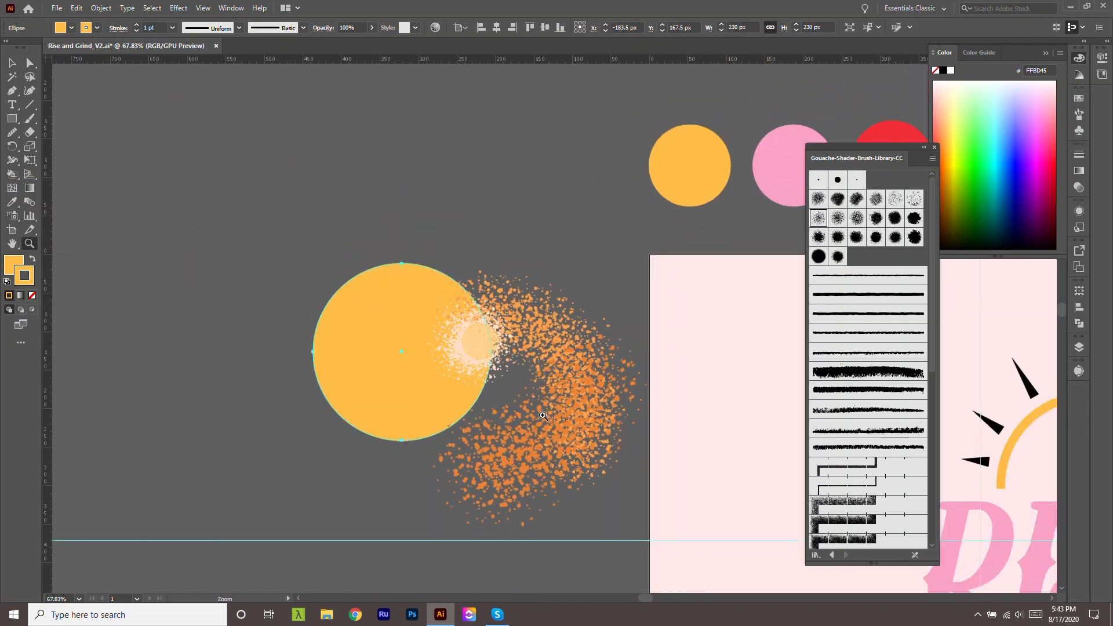
pyautogui.moveTo(387, 374)
pyautogui.mouseDown()
pyautogui.moveTo(287, 359)
pyautogui.moveTo(96, 362)
pyautogui.mouseUp()
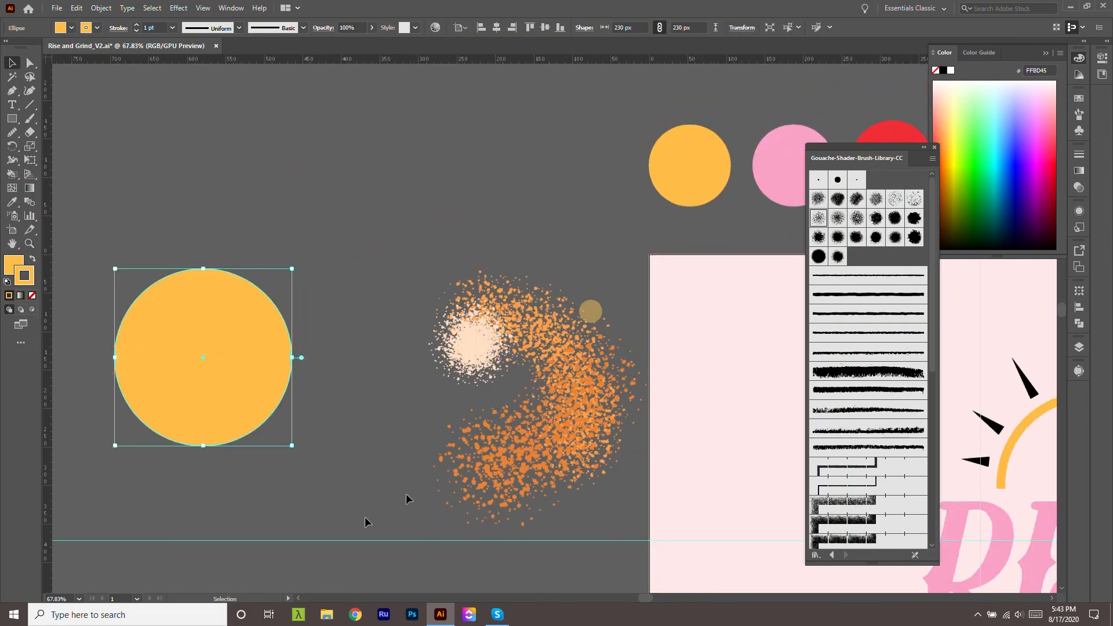
# Bring the unfilled circle outline around the textured curves to the front and deselect it.
pyautogui.click(456, 511)
pyautogui.moveTo(573, 362); pyautogui.dragTo(609, 425)
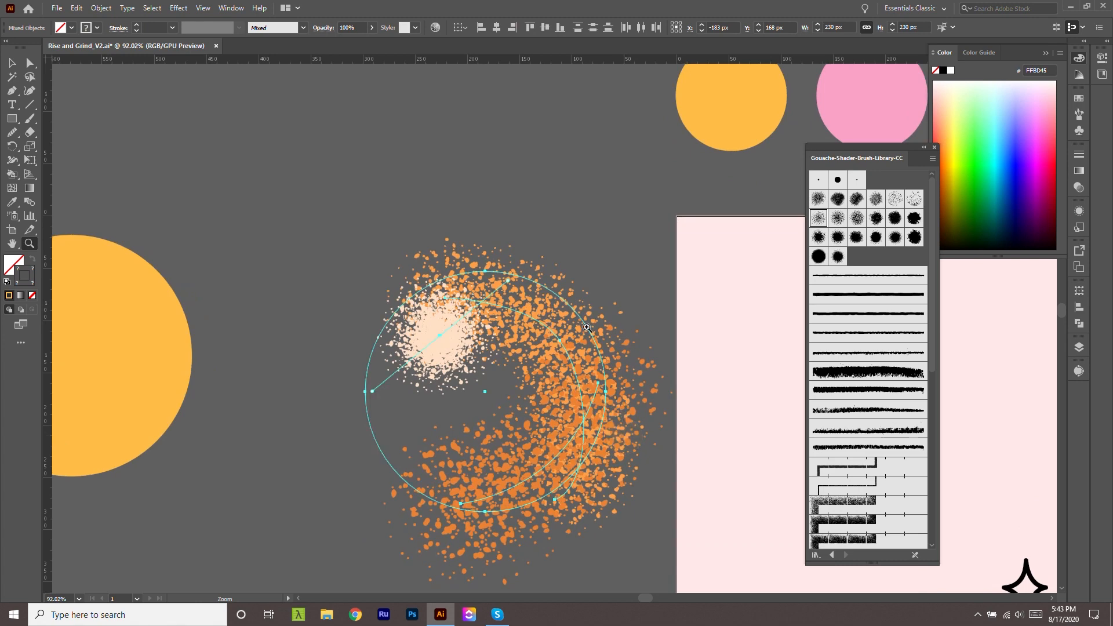
pyautogui.click(353, 446)
pyautogui.click(371, 432)
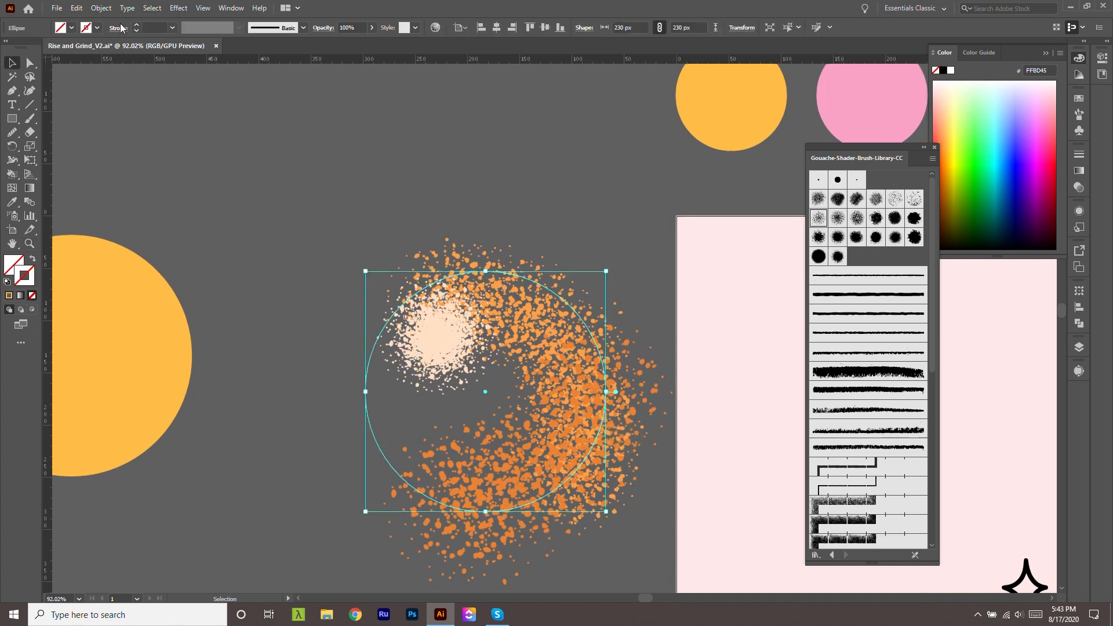
pyautogui.click(100, 8)
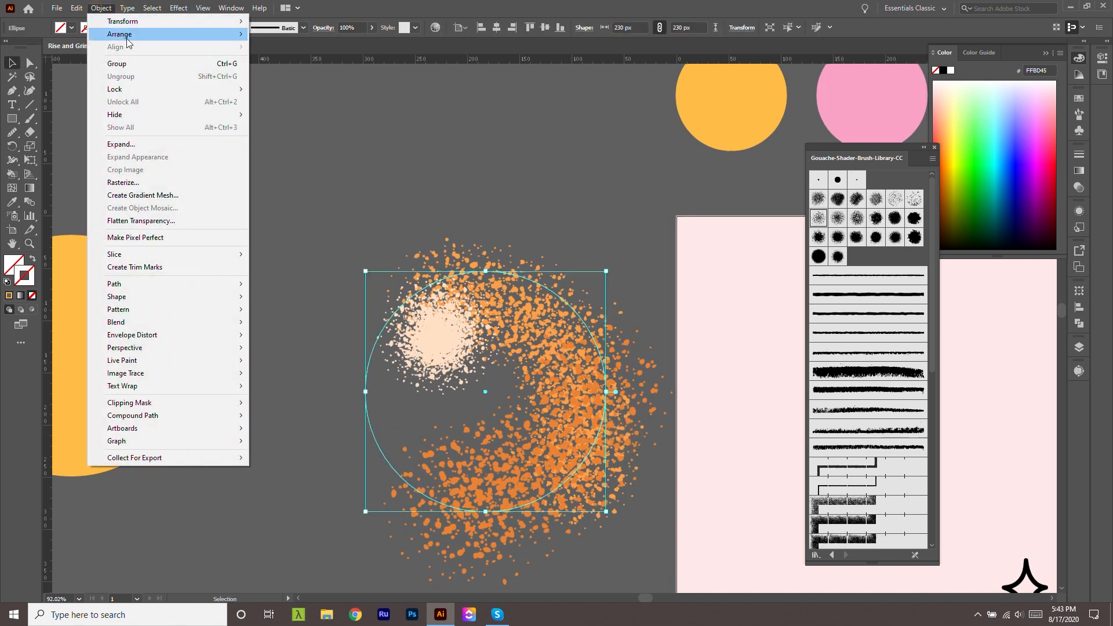
pyautogui.moveTo(128, 36)
pyautogui.click(322, 35)
pyautogui.click(305, 248)
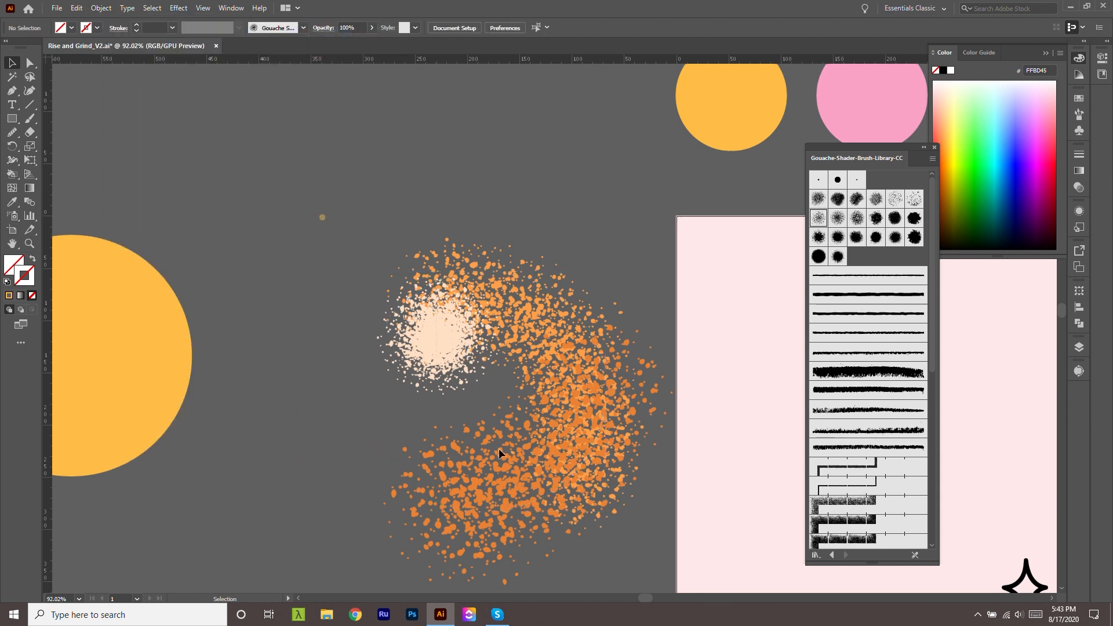
# Clip the highlight and both orange textured curves with the circle outline using a clipping mask.
pyautogui.moveTo(468, 405); pyautogui.dragTo(584, 538)
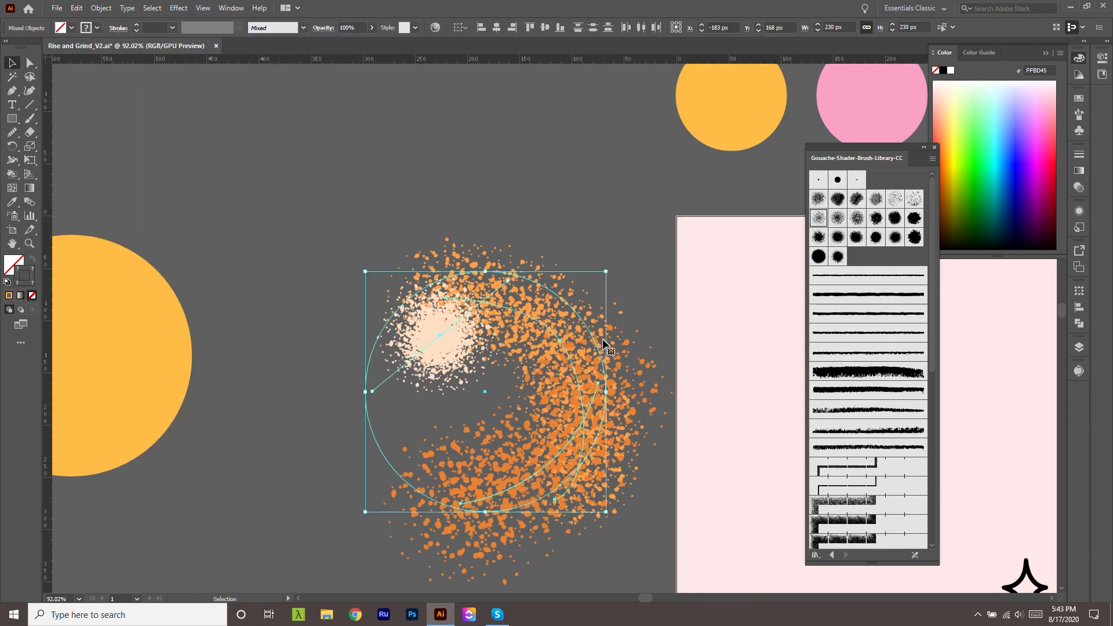
pyautogui.hotkey('ctrl', '7')
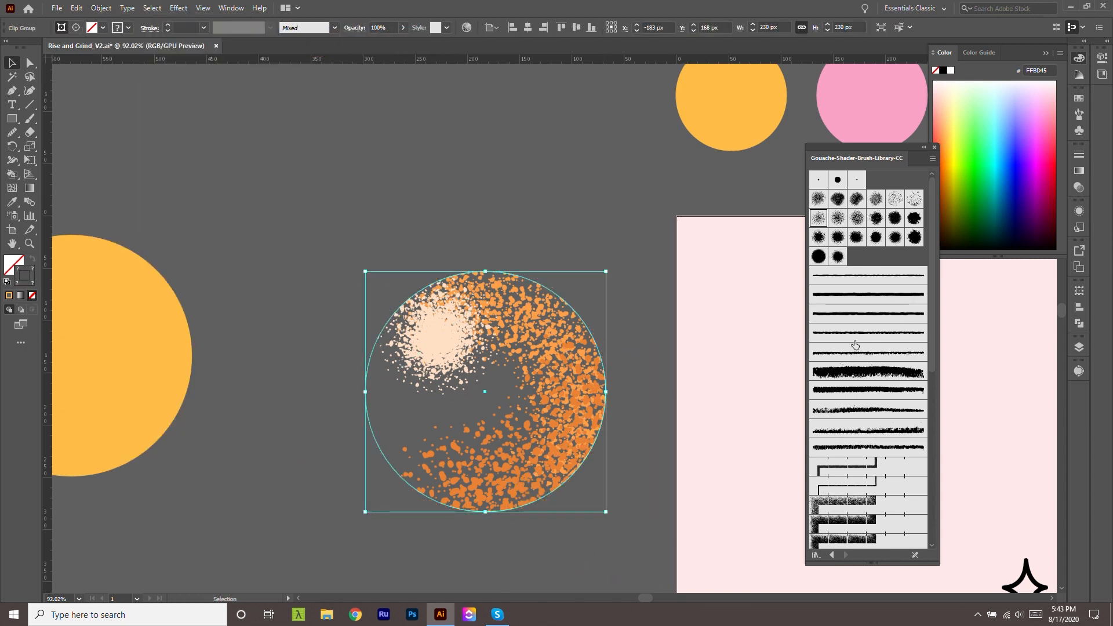
pyautogui.press('z')
pyautogui.moveTo(695, 415); pyautogui.dragTo(637, 381)
pyautogui.click(101, 8)
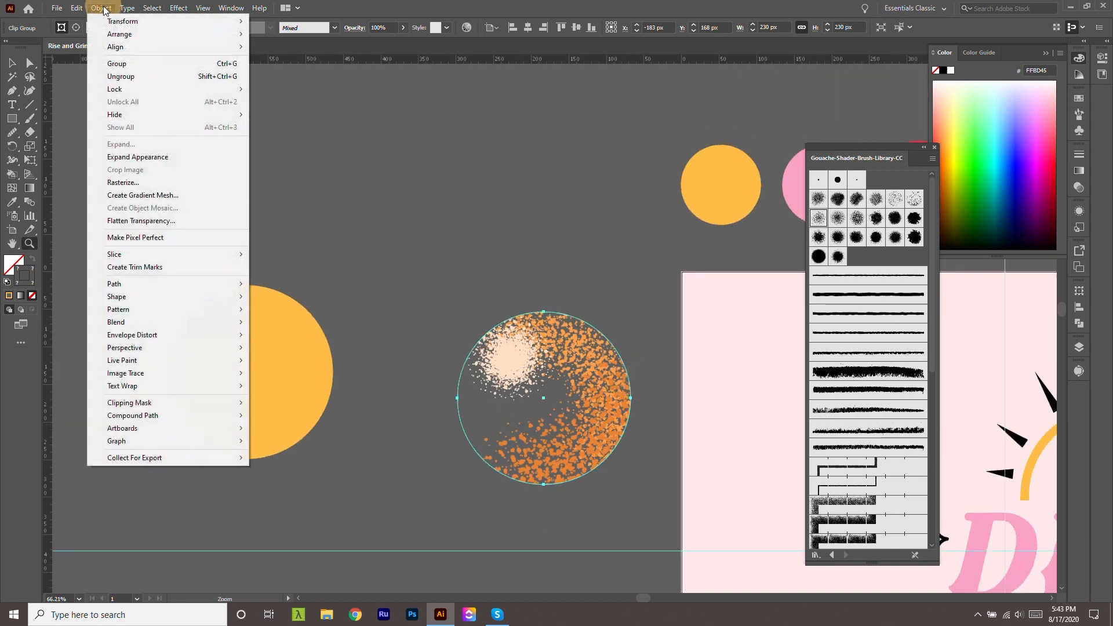
pyautogui.moveTo(221, 405)
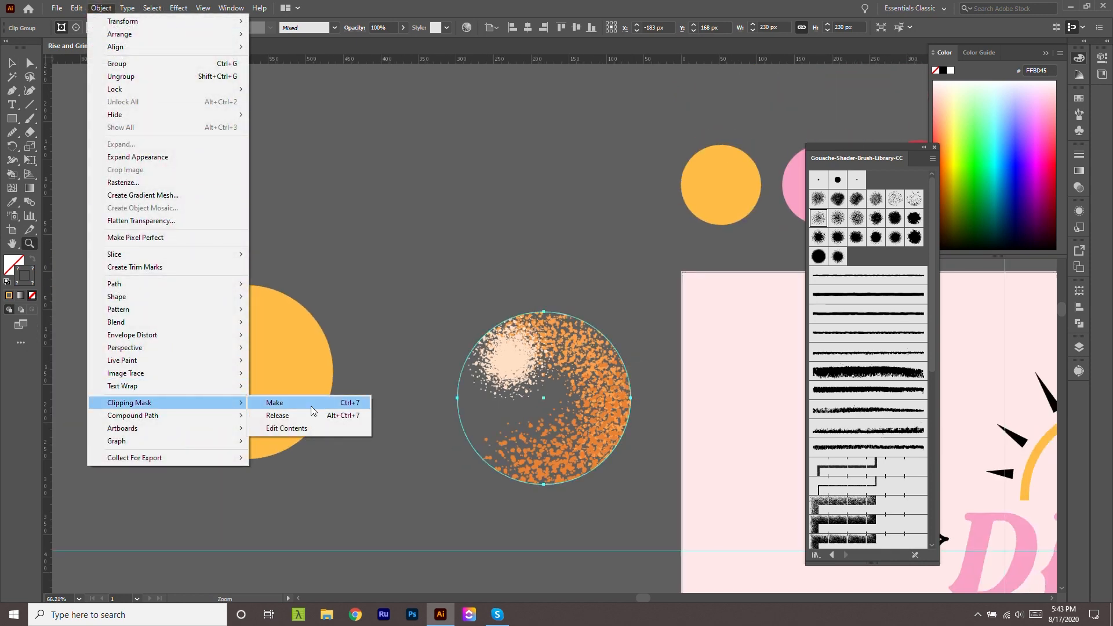
pyautogui.click(417, 390)
# Move the clipped gouache texture onto the yellow circle so their edges align, and deselect it.
pyautogui.moveTo(545, 401); pyautogui.dragTo(497, 375)
pyautogui.moveTo(641, 402); pyautogui.dragTo(550, 400)
pyautogui.press('v')
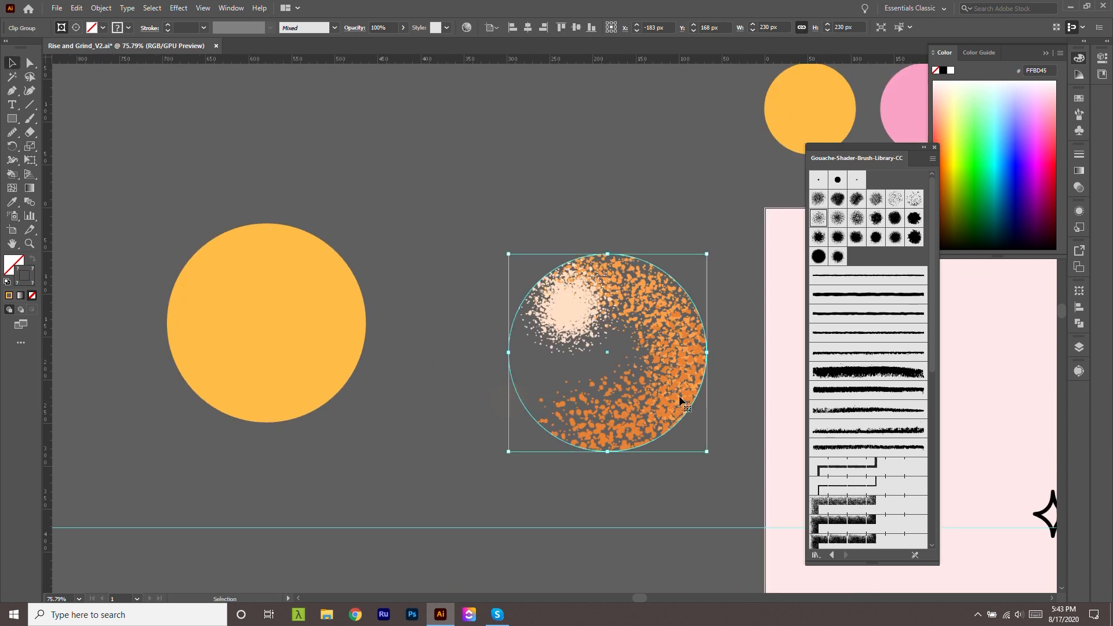
pyautogui.moveTo(679, 396); pyautogui.dragTo(337, 369)
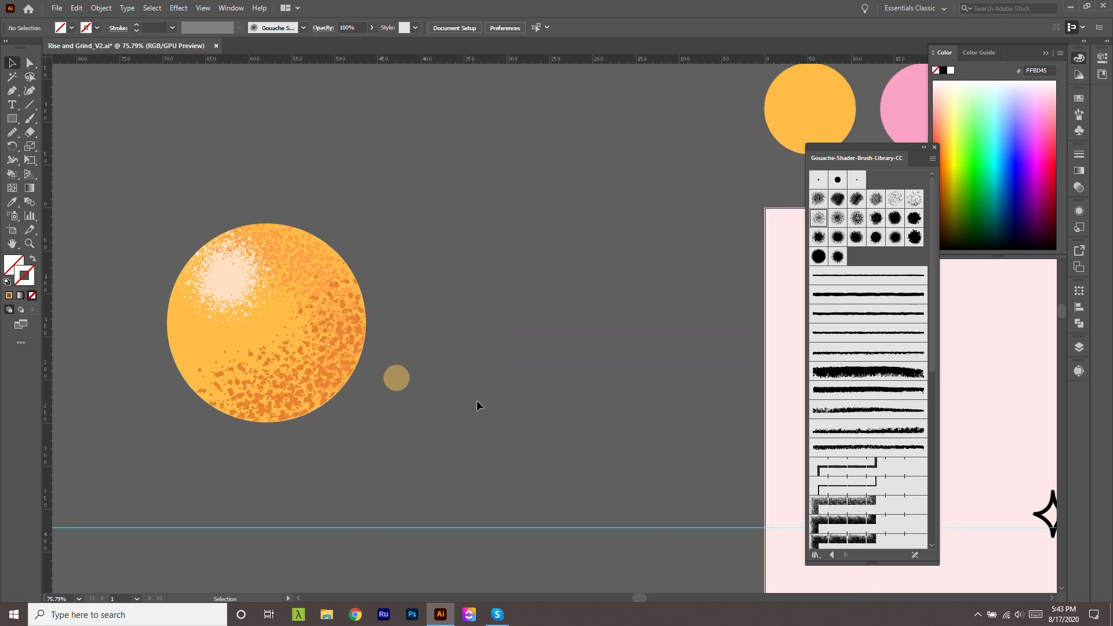
pyautogui.scroll(-3, 477, 400)
pyautogui.moveTo(437, 363); pyautogui.dragTo(378, 313)
pyautogui.scroll(-2, 378, 314)
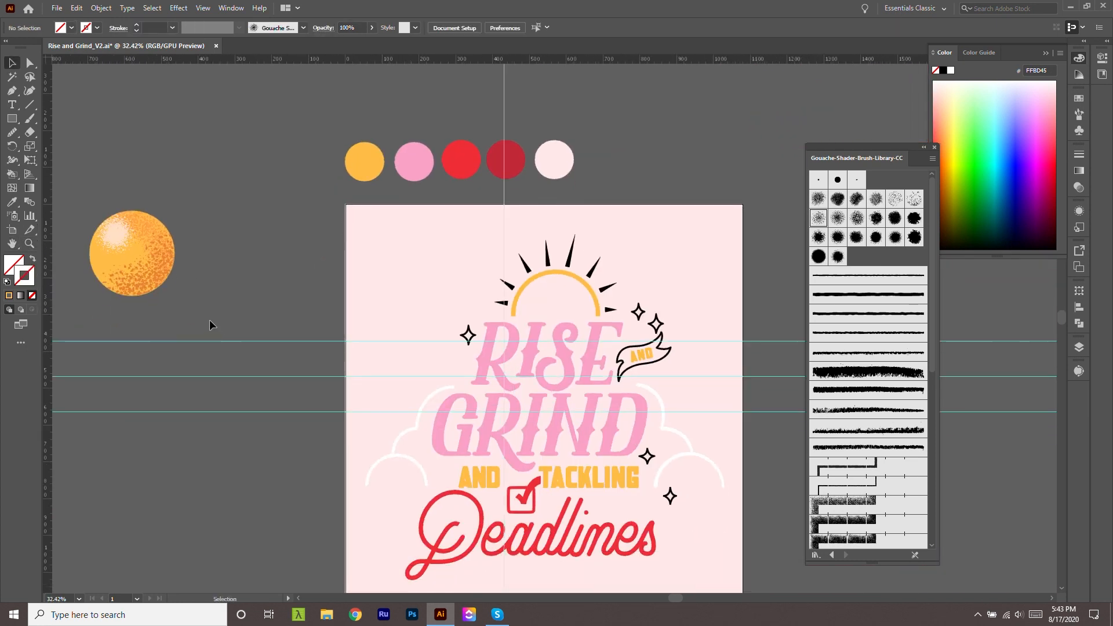
# Group the yellow circle with its clipped texture and move it over the sun arch above RISE on the artboard.
pyautogui.moveTo(95, 268); pyautogui.dragTo(493, 239)
pyautogui.press('v')
pyautogui.scroll(3, 437, 244)
pyautogui.scroll(-2, 415, 286)
pyautogui.click(398, 248)
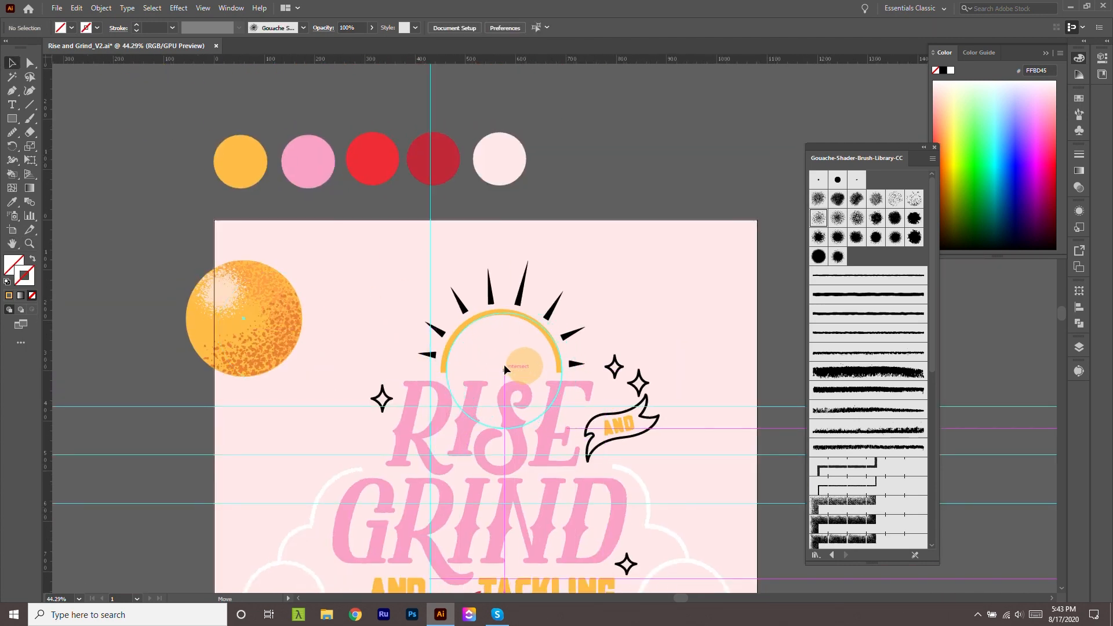
pyautogui.moveTo(503, 364); pyautogui.dragTo(499, 363)
pyautogui.click(692, 307)
pyautogui.scroll(-1, 692, 307)
pyautogui.press('z')
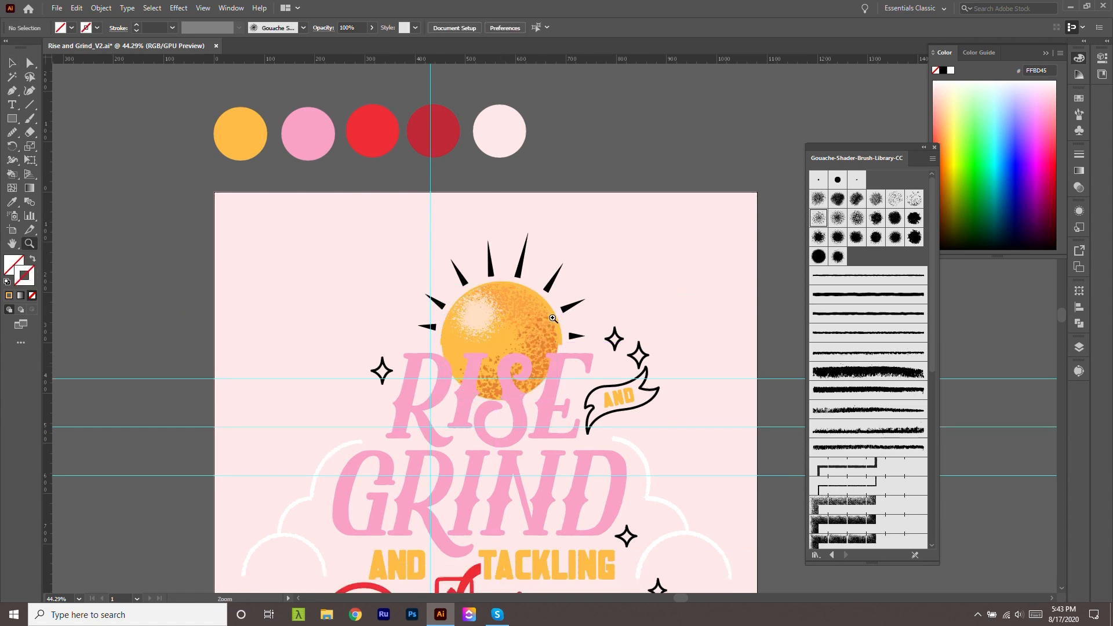
# Move the yellow arch outline from behind the shaded sun to the pasteboard beside the artboard.
pyautogui.scroll(2, 553, 319)
pyautogui.press('v')
pyautogui.scroll(2, 600, 342)
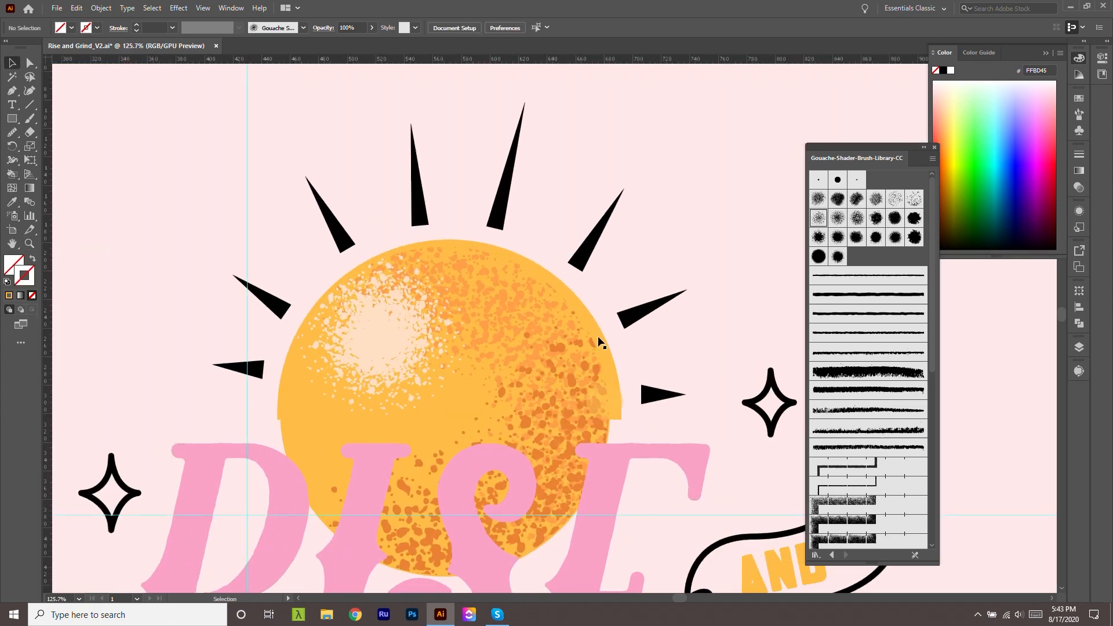
pyautogui.click(601, 343)
pyautogui.scroll(-2, 598, 333)
pyautogui.moveTo(603, 316); pyautogui.dragTo(183, 232)
pyautogui.scroll(-6, 323, 237)
pyautogui.click(482, 235)
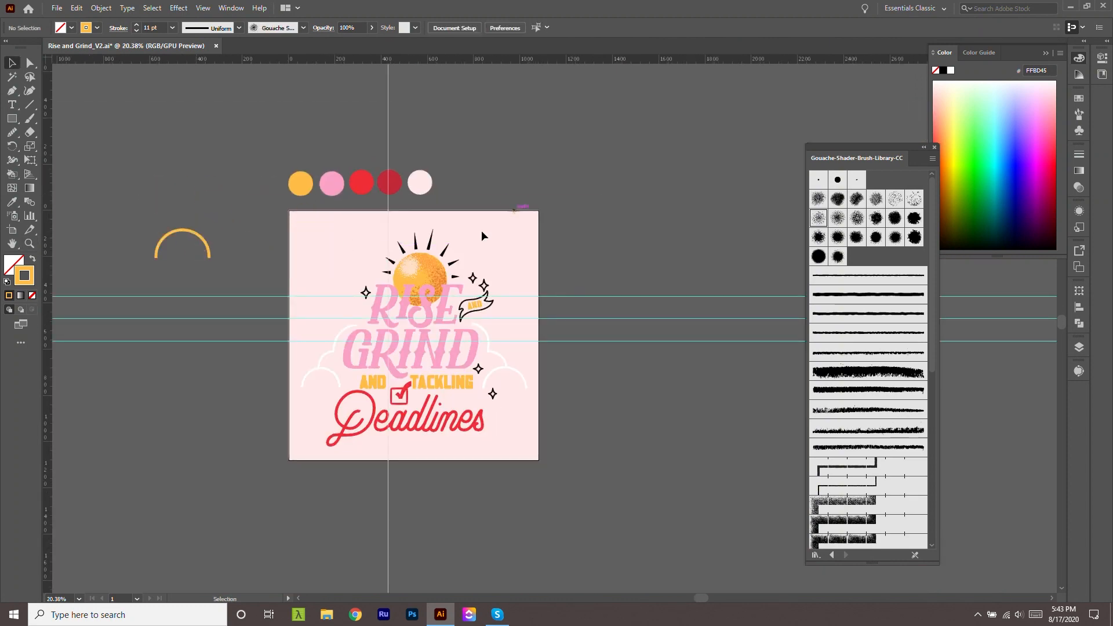
# Move the shaded sun group off the lettering to the artboard's upper left edge for editing.
pyautogui.press('z')
pyautogui.moveTo(366, 254); pyautogui.dragTo(589, 341)
pyautogui.scroll(-1, 632, 339)
pyautogui.click(653, 334)
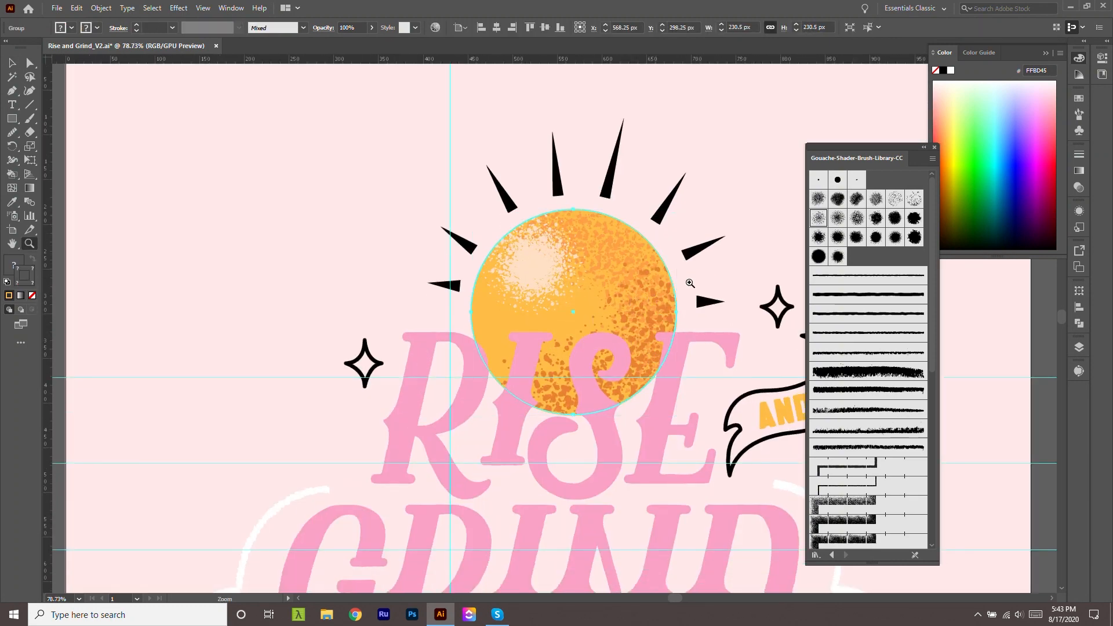
pyautogui.scroll(-2, 690, 283)
pyautogui.press('v')
pyautogui.moveTo(566, 282); pyautogui.dragTo(298, 246)
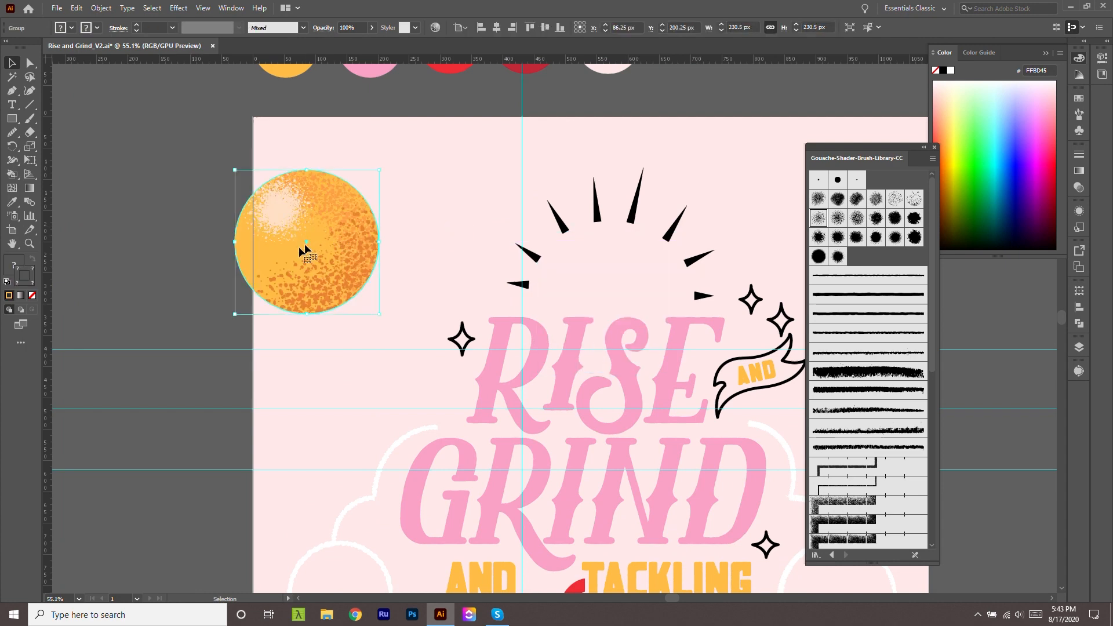
pyautogui.moveTo(369, 327); pyautogui.dragTo(177, 300)
pyautogui.press('v')
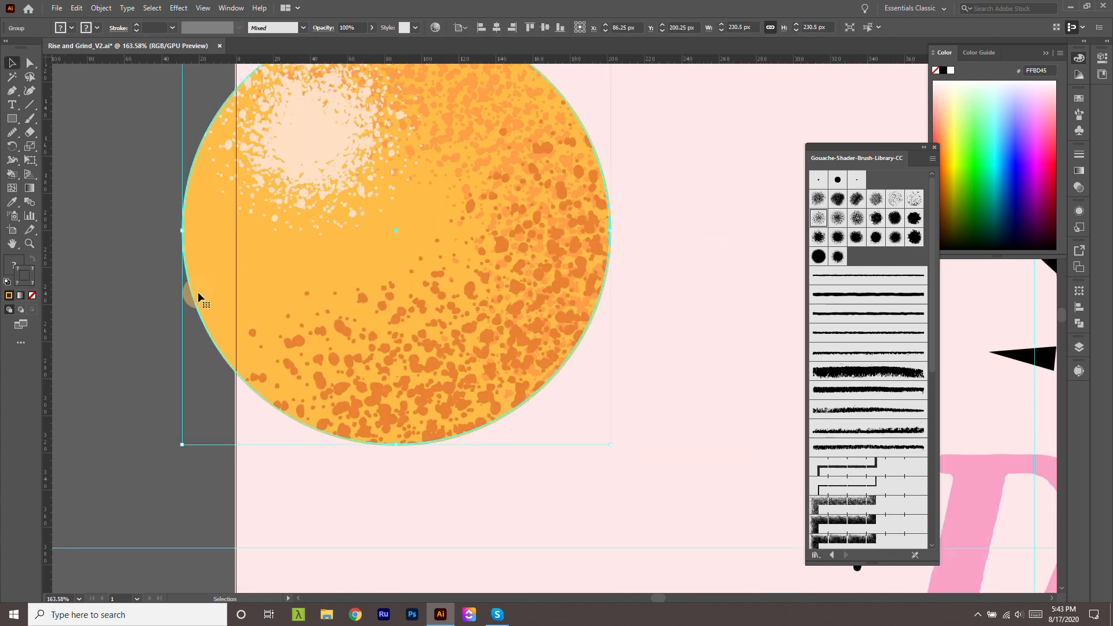
# Examine up close how the texture meets the shaded sun's right edge.
pyautogui.doubleClick(194, 293)
pyautogui.press('a')
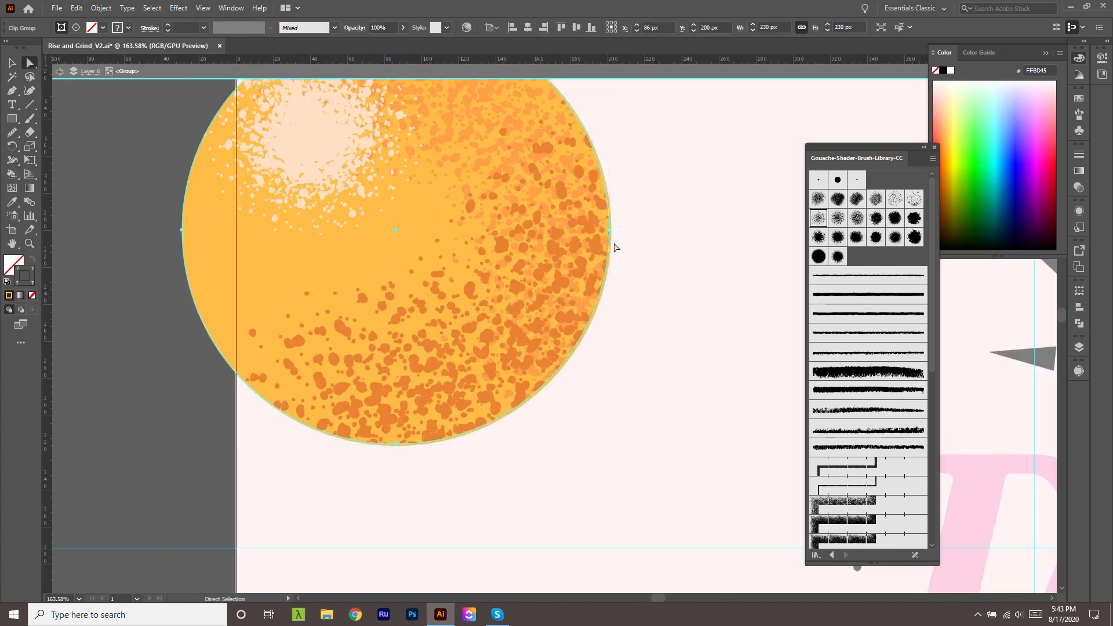
pyautogui.click(634, 238)
pyautogui.hotkey('ctrl', 'space')
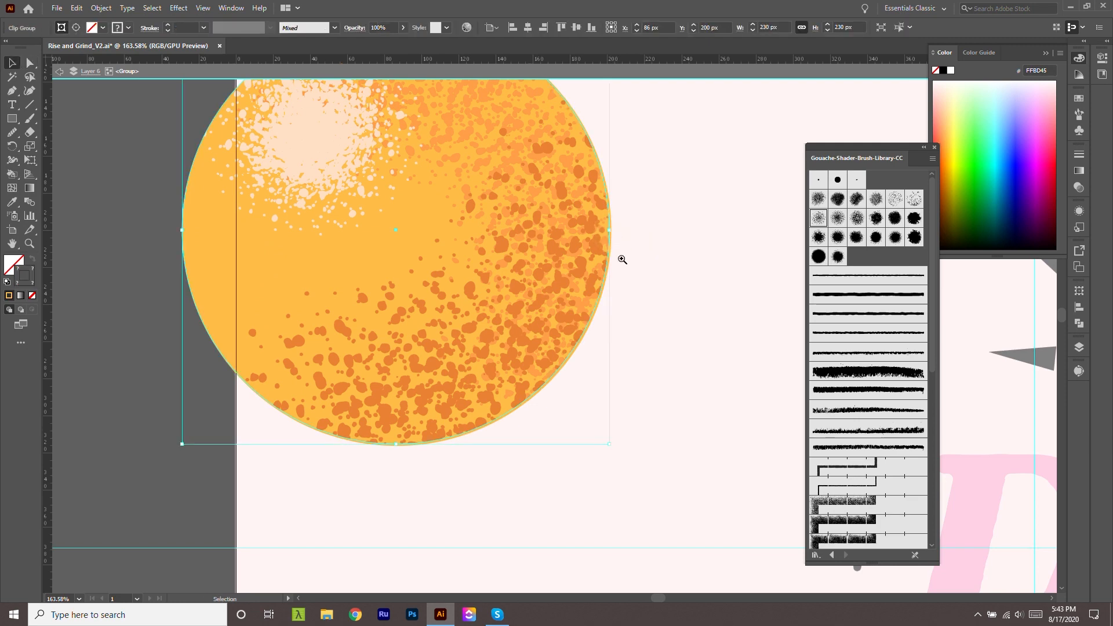
pyautogui.moveTo(618, 255); pyautogui.dragTo(916, 428)
pyautogui.doubleClick(688, 244)
pyautogui.hotkey('ctrl', 'space')
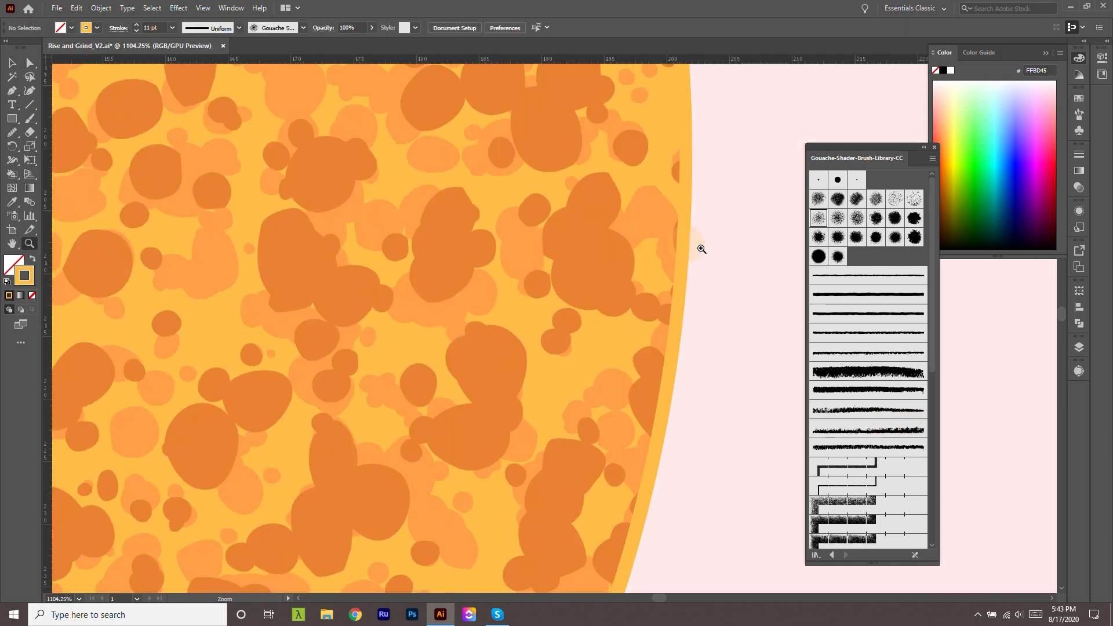
pyautogui.moveTo(698, 245); pyautogui.dragTo(500, 186)
# Isolate the sun group, cut the yellow circle and its clipping circle to their upper halves, and leave isolation.
pyautogui.doubleClick(641, 425)
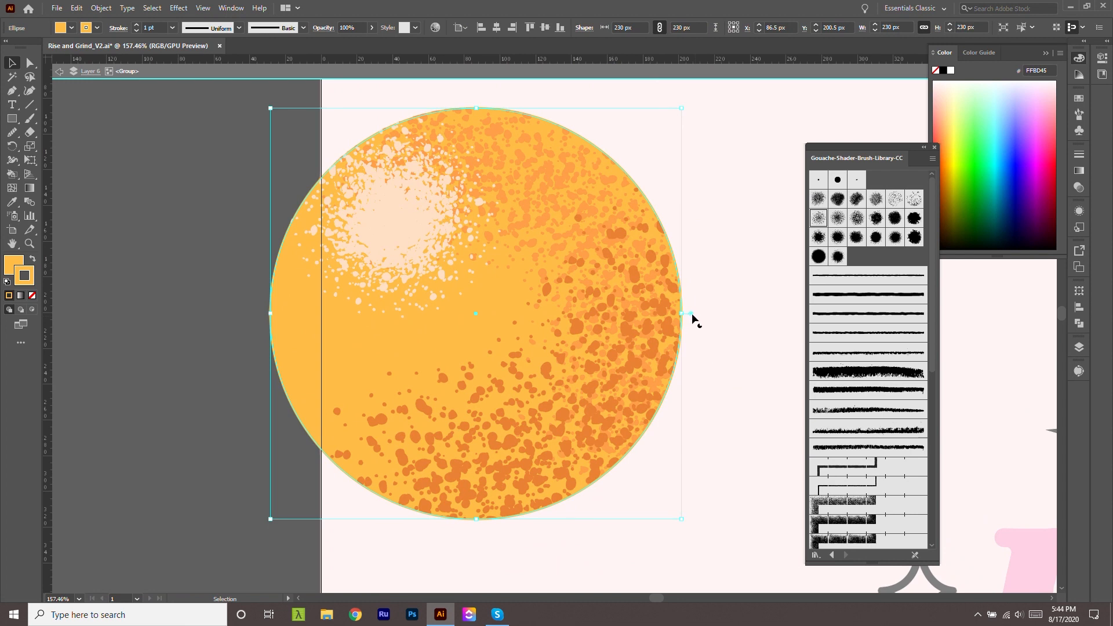
pyautogui.moveTo(692, 318); pyautogui.dragTo(263, 311)
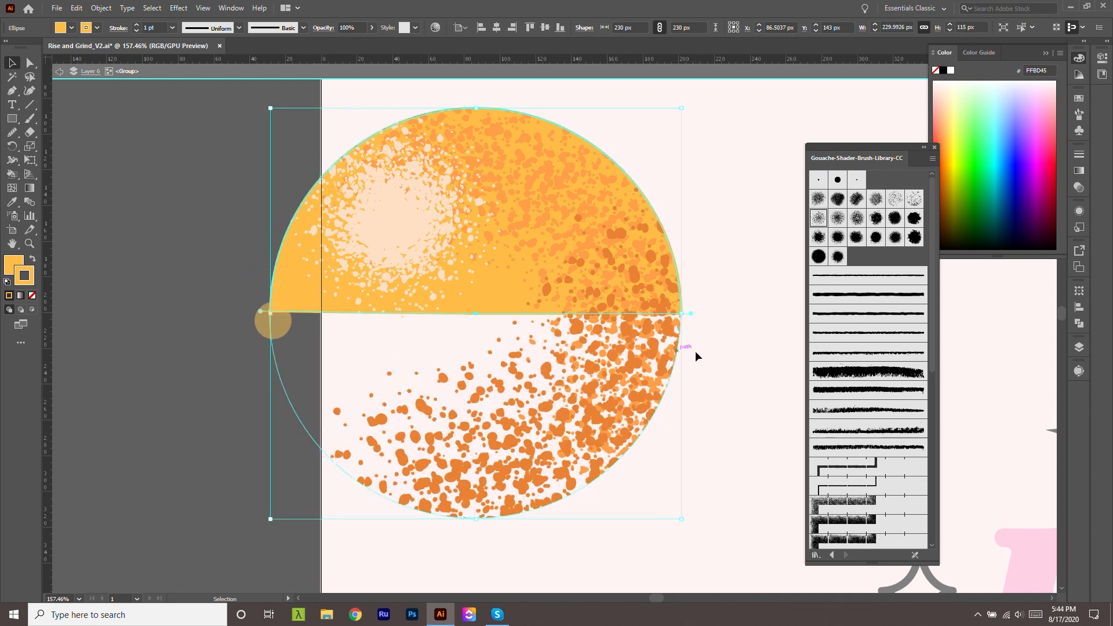
pyautogui.keyDown('shift'); pyautogui.click(676, 364); pyautogui.keyUp('shift')
pyautogui.hotkey('ctrl', '7')
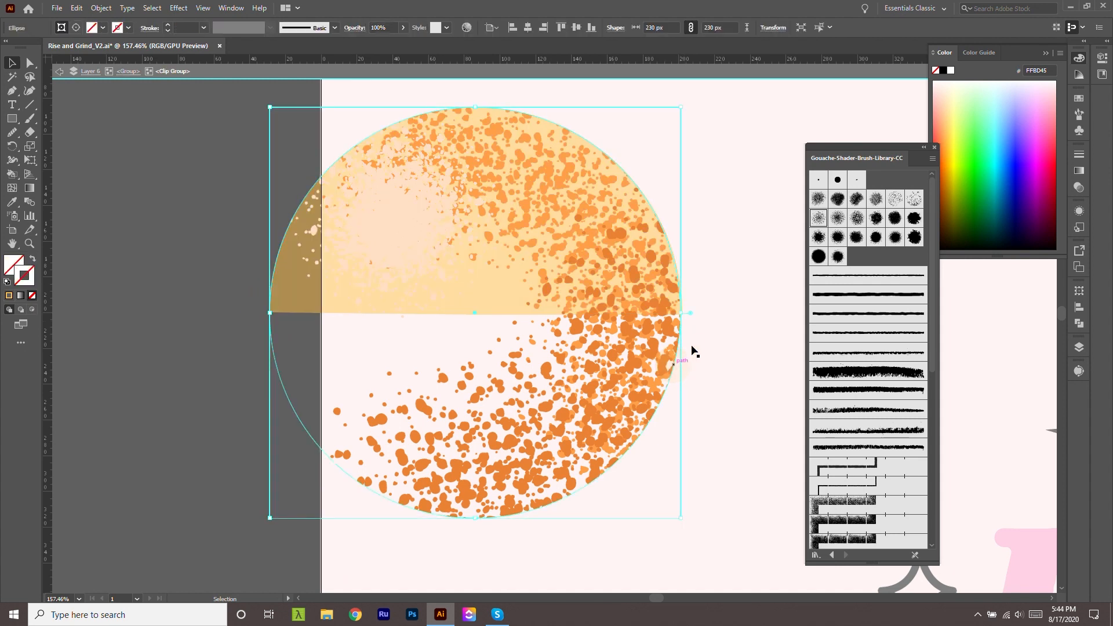
pyautogui.moveTo(690, 314); pyautogui.dragTo(311, 313)
pyautogui.click(737, 415)
pyautogui.press('z')
pyautogui.doubleClick(734, 423)
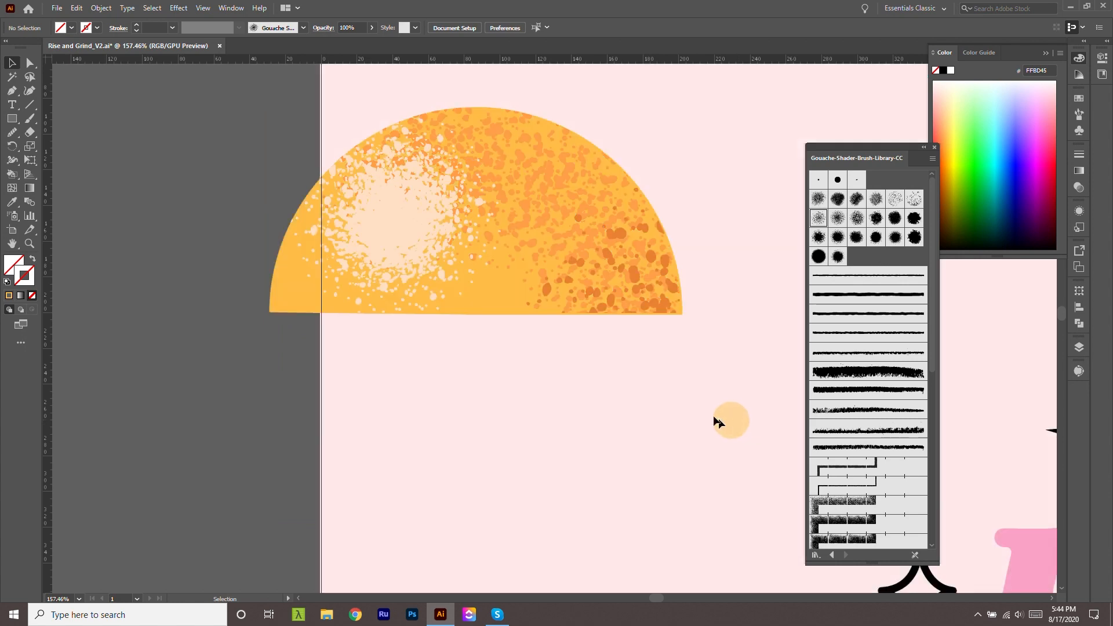
# Place the shaded half sun back between the rays above RISE and deselect it.
pyautogui.moveTo(657, 383); pyautogui.dragTo(387, 301)
pyautogui.moveTo(345, 267); pyautogui.dragTo(423, 291)
pyautogui.moveTo(425, 294); pyautogui.dragTo(567, 328)
pyautogui.moveTo(542, 322); pyautogui.dragTo(406, 261)
pyautogui.moveTo(551, 308); pyautogui.dragTo(319, 276)
pyautogui.moveTo(251, 266); pyautogui.dragTo(562, 337)
pyautogui.click(661, 276)
pyautogui.press('z')
pyautogui.press('v')
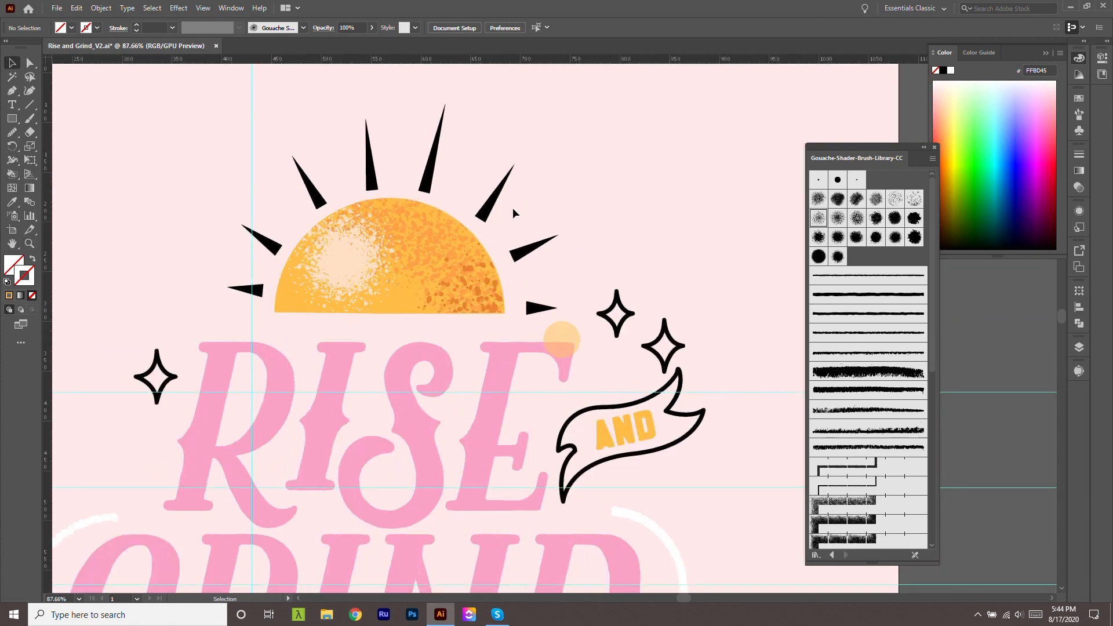
# Select all eight sun rays and choose the light orange F29651 as their fill.
pyautogui.moveTo(458, 174); pyautogui.dragTo(369, 145)
pyautogui.moveTo(570, 139); pyautogui.dragTo(497, 202)
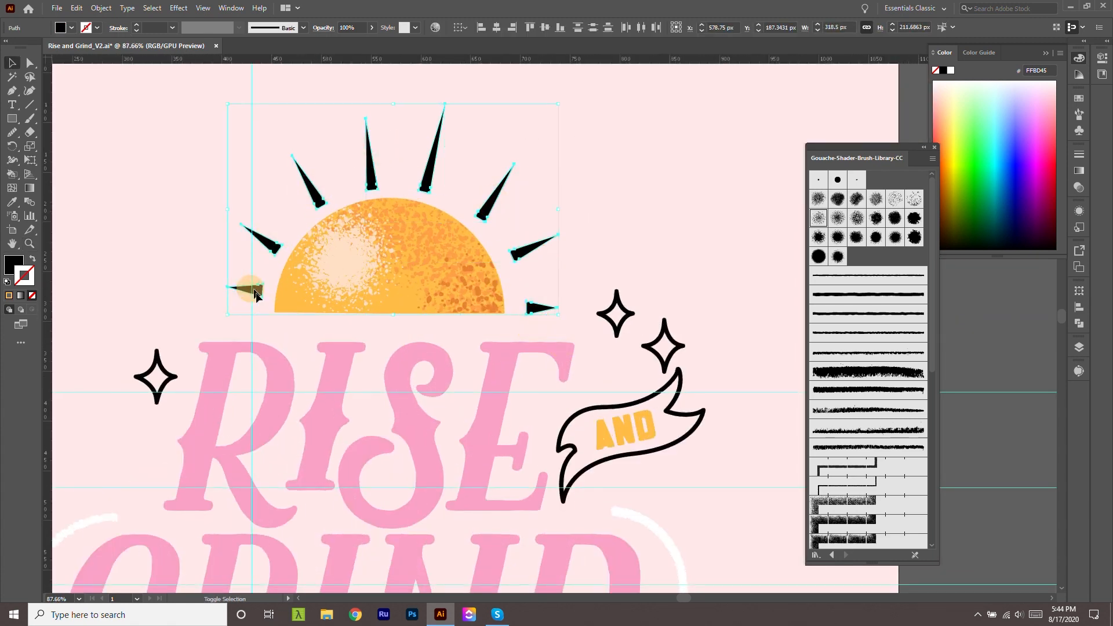
pyautogui.doubleClick(13, 264)
pyautogui.click(501, 234)
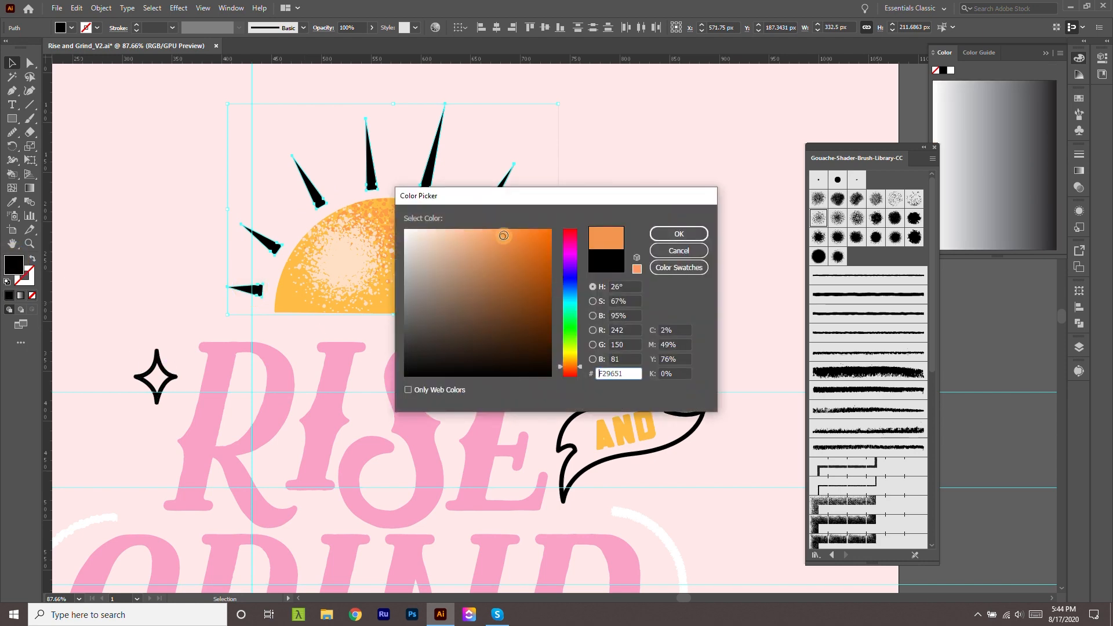
pyautogui.click(675, 233)
# Fill the sun rays with the dark orange EA8234 sampled from the sun's shading, without a stroke.
pyautogui.press('z')
pyautogui.moveTo(627, 208)
pyautogui.mouseDown()
pyautogui.moveTo(534, 219)
pyautogui.moveTo(574, 259)
pyautogui.mouseUp()
pyautogui.press('i')
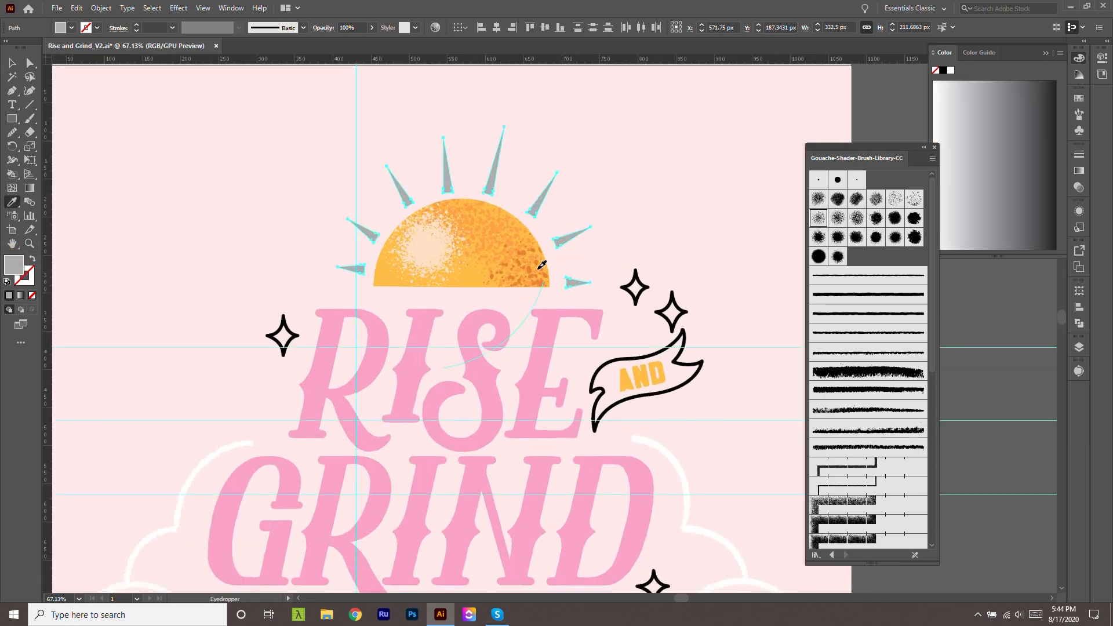
pyautogui.click(538, 265)
pyautogui.hotkey('shift', 'x')
pyautogui.press('v')
pyautogui.click(624, 182)
# Select all the sun rays again and apply the second line brush of the Gouache Shader library to their outlines.
pyautogui.press('z')
pyautogui.moveTo(706, 222); pyautogui.dragTo(684, 223)
pyautogui.press('v')
pyautogui.click(487, 186)
pyautogui.keyDown('shift'); pyautogui.click(523, 172); pyautogui.keyUp('shift')
pyautogui.keyDown('shift'); pyautogui.click(561, 174); pyautogui.keyUp('shift')
pyautogui.keyDown('shift'); pyautogui.click(600, 195); pyautogui.keyUp('shift')
pyautogui.keyDown('shift'); pyautogui.click(624, 224); pyautogui.keyUp('shift')
pyautogui.keyDown('shift'); pyautogui.click(631, 261); pyautogui.keyUp('shift')
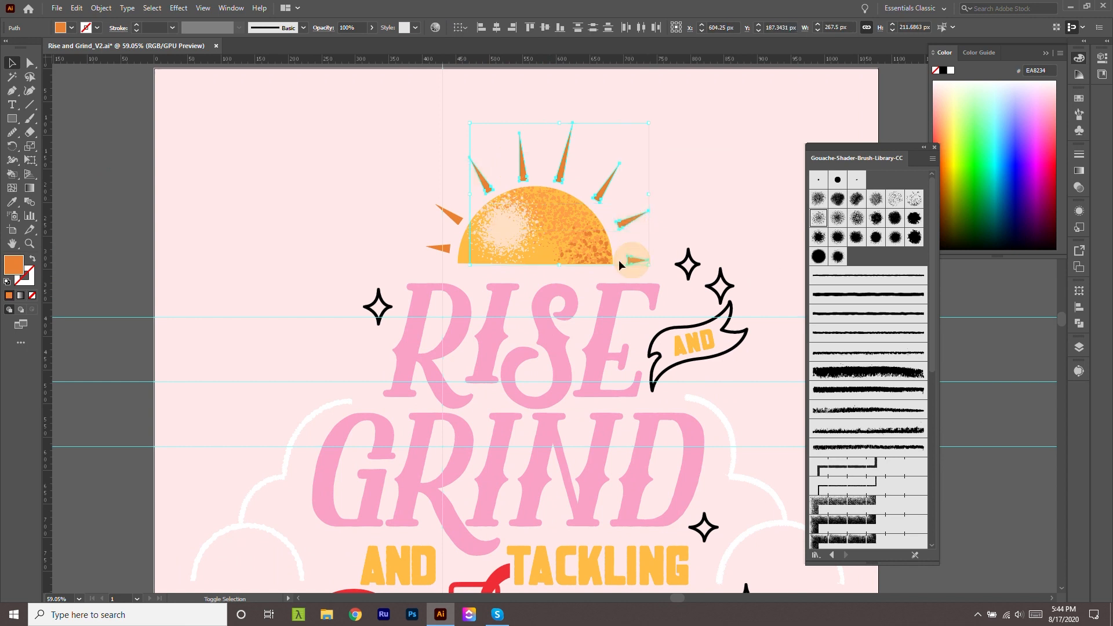
pyautogui.click(892, 293)
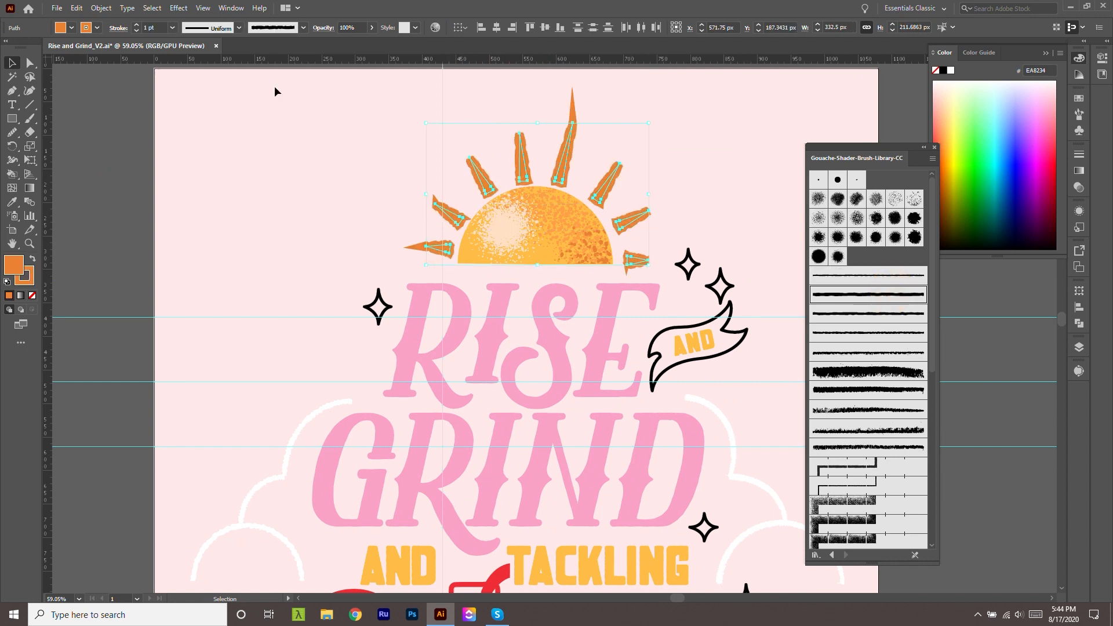
# Reduce the rays' stroke weight to 0.25 pt and deselect them.
pyautogui.click(136, 31)
pyautogui.click(135, 31)
pyautogui.click(136, 31)
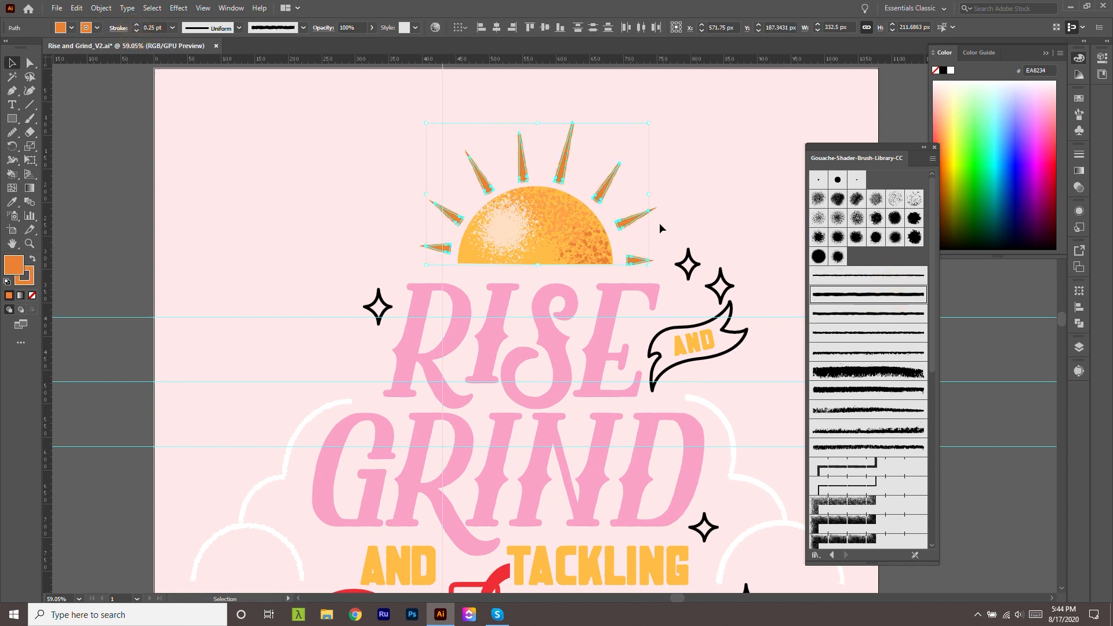
pyautogui.click(714, 206)
# Reselect all eight sun rays and switch their outlines to the thickest rough-edged Gouache Shader line brush.
pyautogui.scroll(1, 667, 216)
pyautogui.click(595, 174)
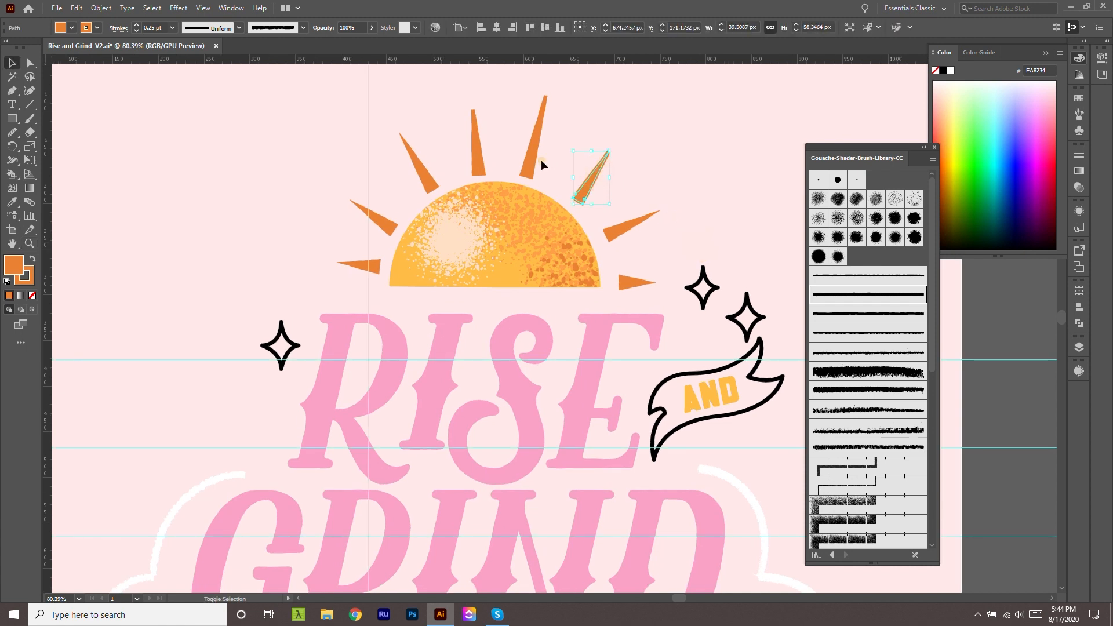
pyautogui.keyDown('shift'); pyautogui.click(535, 148); pyautogui.keyUp('shift')
pyautogui.keyDown('shift'); pyautogui.click(377, 222); pyautogui.keyUp('shift')
pyautogui.keyDown('shift'); pyautogui.click(366, 267); pyautogui.keyUp('shift')
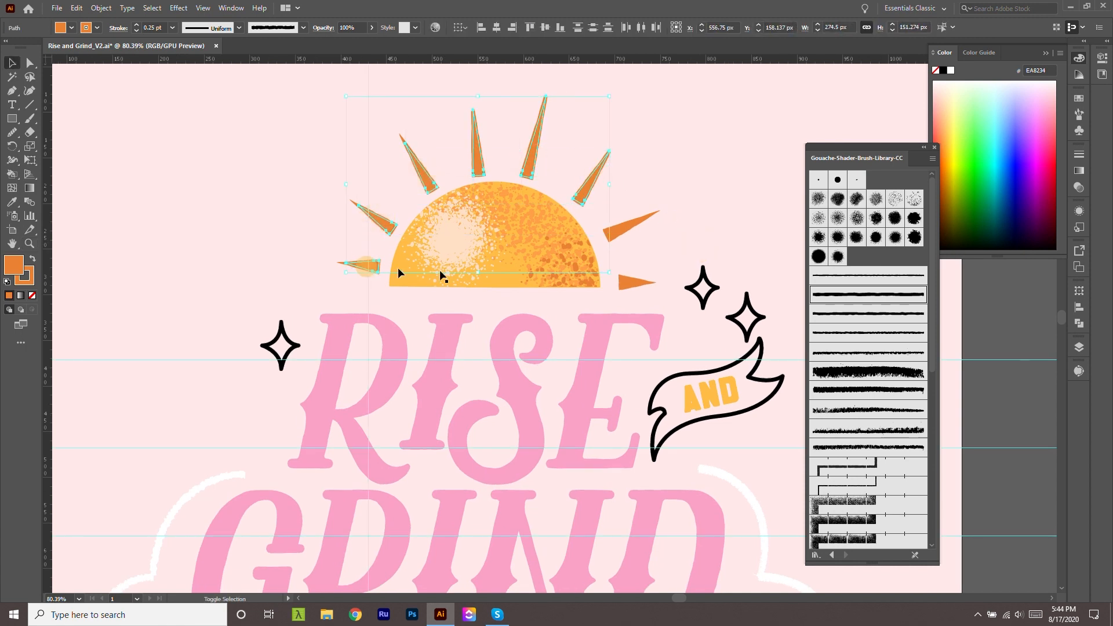
pyautogui.keyDown('shift'); pyautogui.click(636, 283); pyautogui.keyUp('shift')
pyautogui.keyDown('shift'); pyautogui.click(632, 226); pyautogui.keyUp('shift')
pyautogui.click(893, 372)
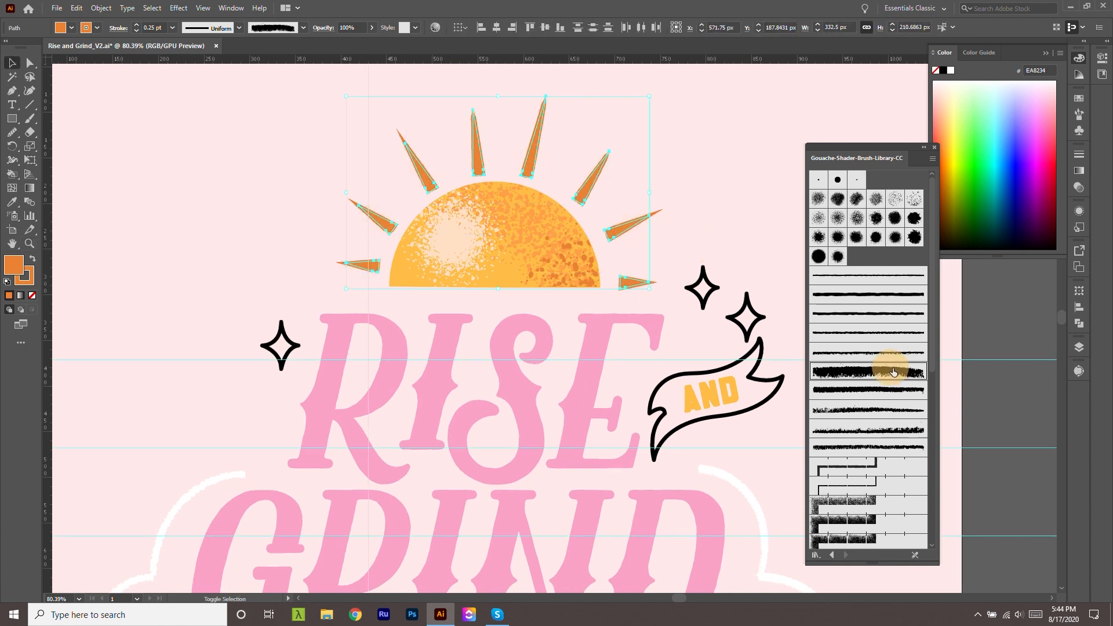
# Switch the sun rays' outlines to the first thin line brush of the Gouache Shader library and deselect them.
pyautogui.click(906, 403)
pyautogui.click(869, 310)
pyautogui.click(875, 281)
pyautogui.click(720, 180)
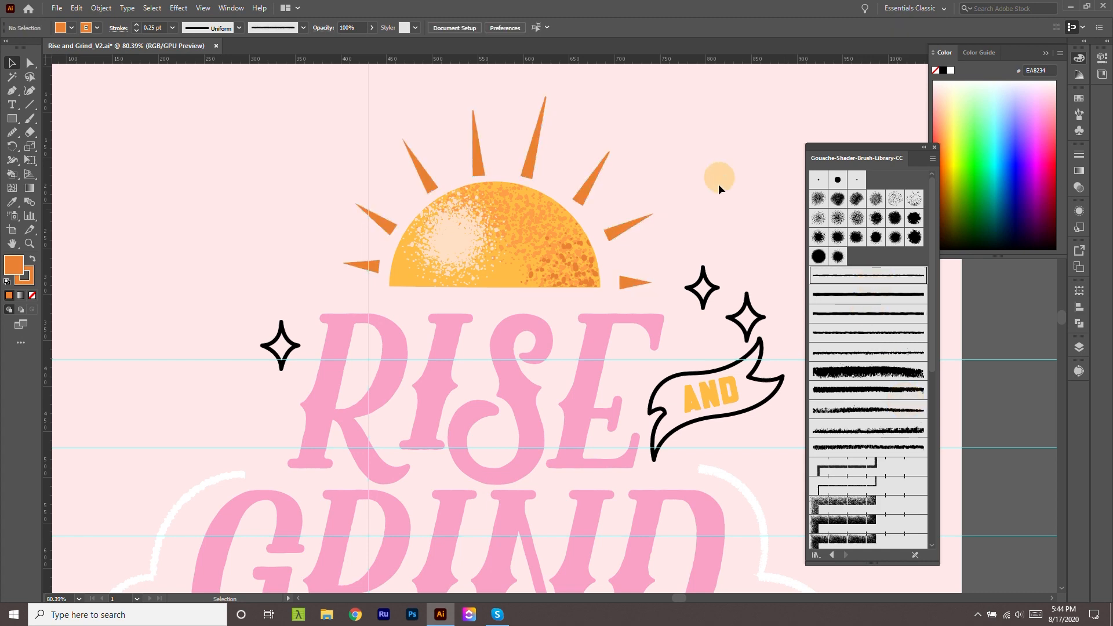
# Examine the finished sun and its rays close up and within the whole composition.
pyautogui.press('z')
pyautogui.moveTo(632, 153); pyautogui.dragTo(537, 113)
pyautogui.moveTo(537, 232); pyautogui.dragTo(594, 363)
pyautogui.moveTo(490, 241); pyautogui.dragTo(634, 305)
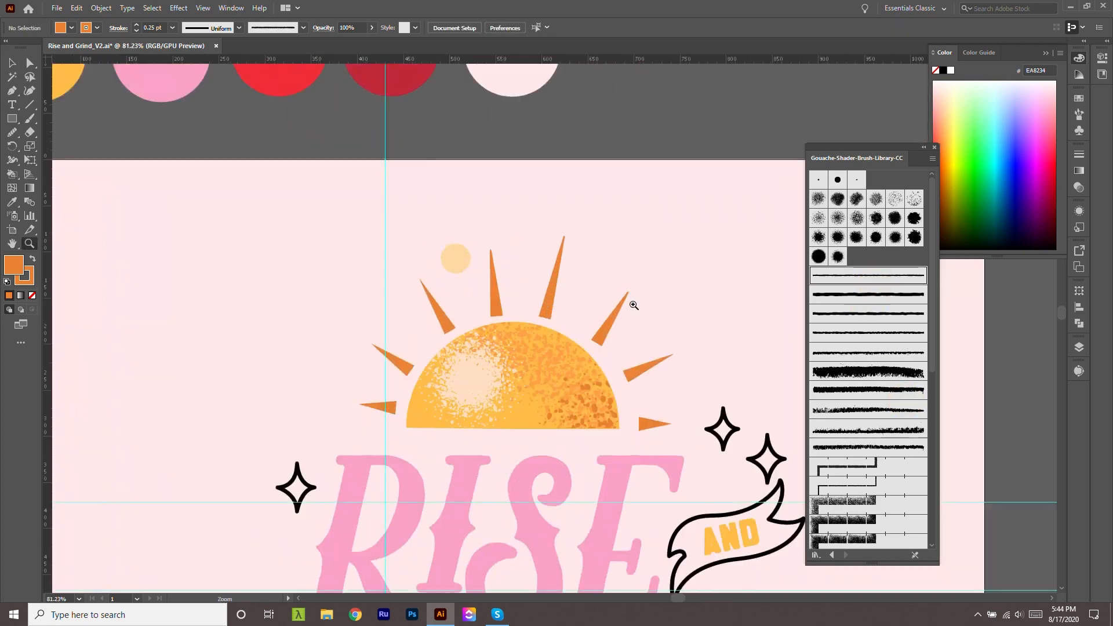
pyautogui.scroll(-2, 634, 306)
pyautogui.press('v')
pyautogui.click(591, 364)
pyautogui.moveTo(650, 261); pyautogui.dragTo(527, 207)
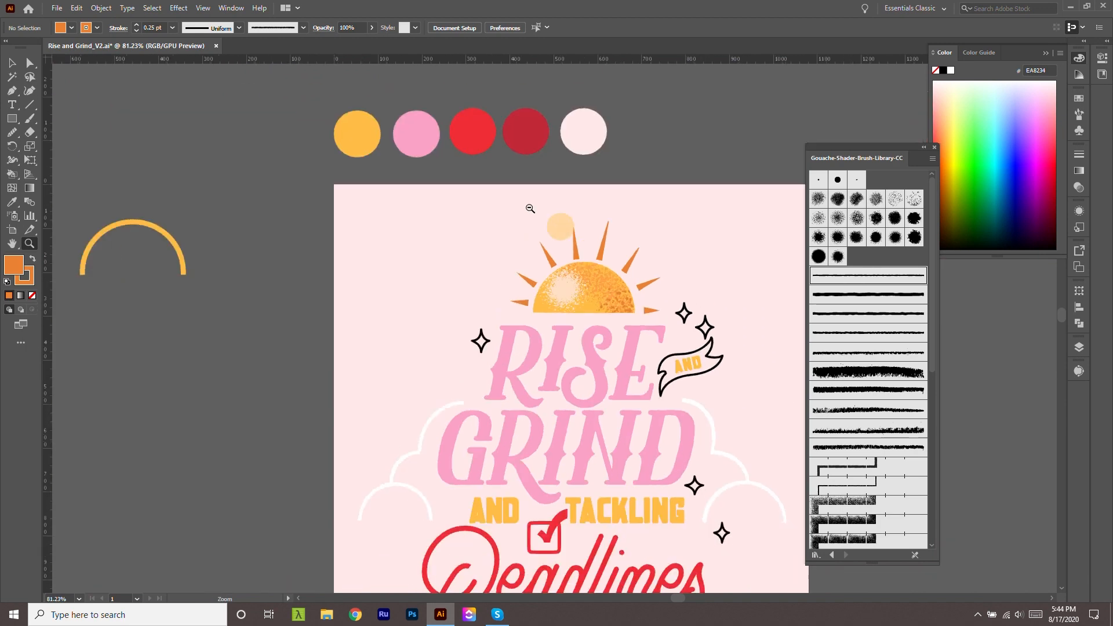
pyautogui.moveTo(680, 295); pyautogui.dragTo(524, 164)
pyautogui.moveTo(456, 151); pyautogui.dragTo(527, 241)
pyautogui.keyDown('alt'); pyautogui.click(615, 311); pyautogui.keyUp('alt')
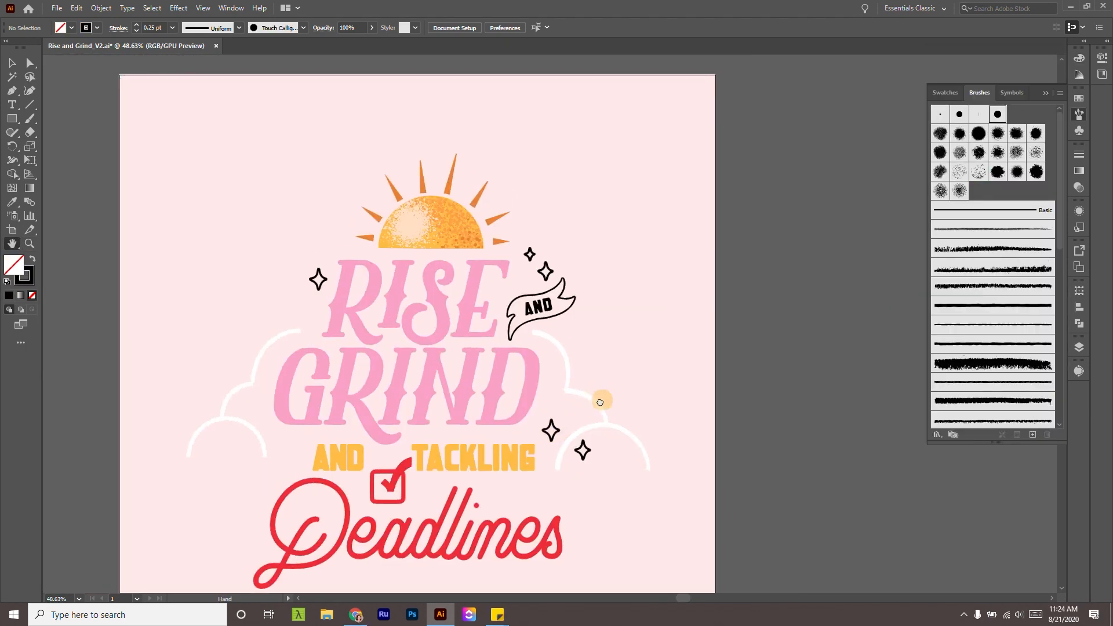
# Copy the pink "RISE GRIND" lettering and place the duplicate on the empty canvas beside the artboard.
pyautogui.click(586, 412)
pyautogui.click(561, 415)
pyautogui.press('v')
pyautogui.click(524, 386)
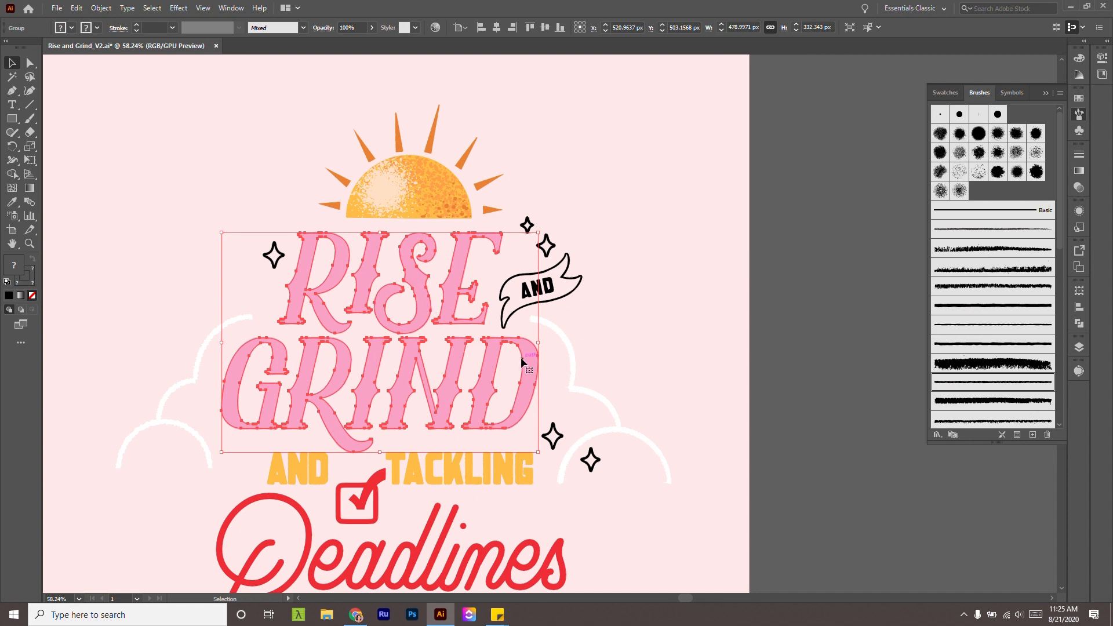
pyautogui.moveTo(515, 408); pyautogui.dragTo(498, 366)
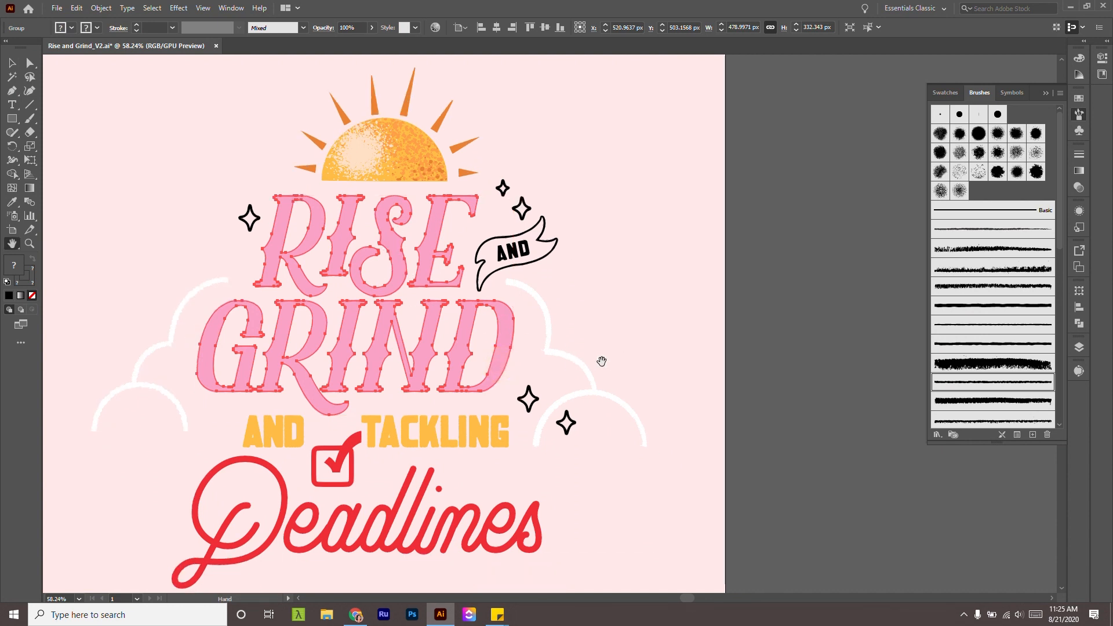
pyautogui.moveTo(601, 361); pyautogui.dragTo(506, 352)
pyautogui.hotkey('ctrl', 'c')
pyautogui.hotkey('ctrl', 'v')
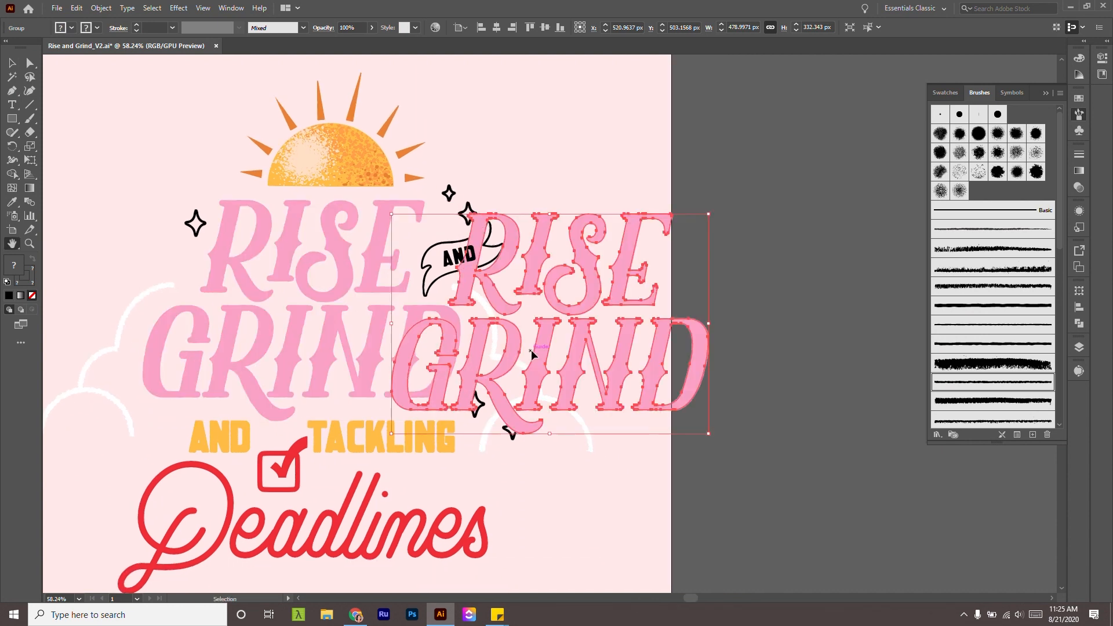
pyautogui.moveTo(699, 357); pyautogui.dragTo(763, 418)
pyautogui.click(802, 402)
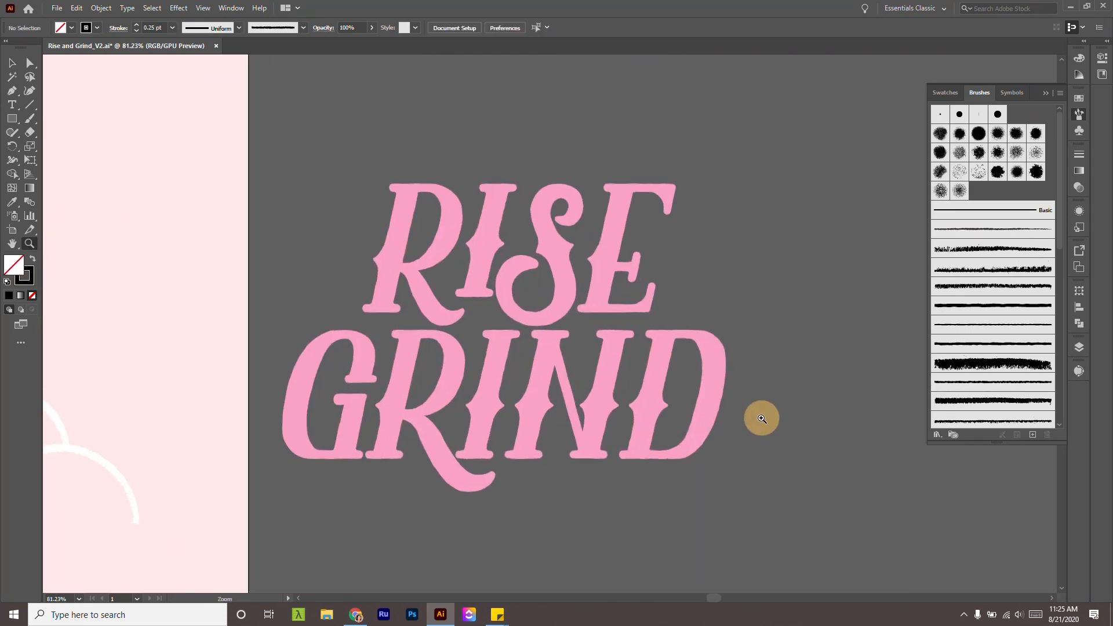
# Duplicate the off-artboard lettering with a slight diagonal offset, one copy lower and further right than the other.
pyautogui.click(702, 385)
pyautogui.scroll(-1, 754, 388)
pyautogui.moveTo(688, 351)
pyautogui.mouseDown()
pyautogui.moveTo(577, 361)
pyautogui.moveTo(732, 347)
pyautogui.moveTo(744, 381)
pyautogui.moveTo(707, 358)
pyautogui.mouseUp()
pyautogui.click(667, 361)
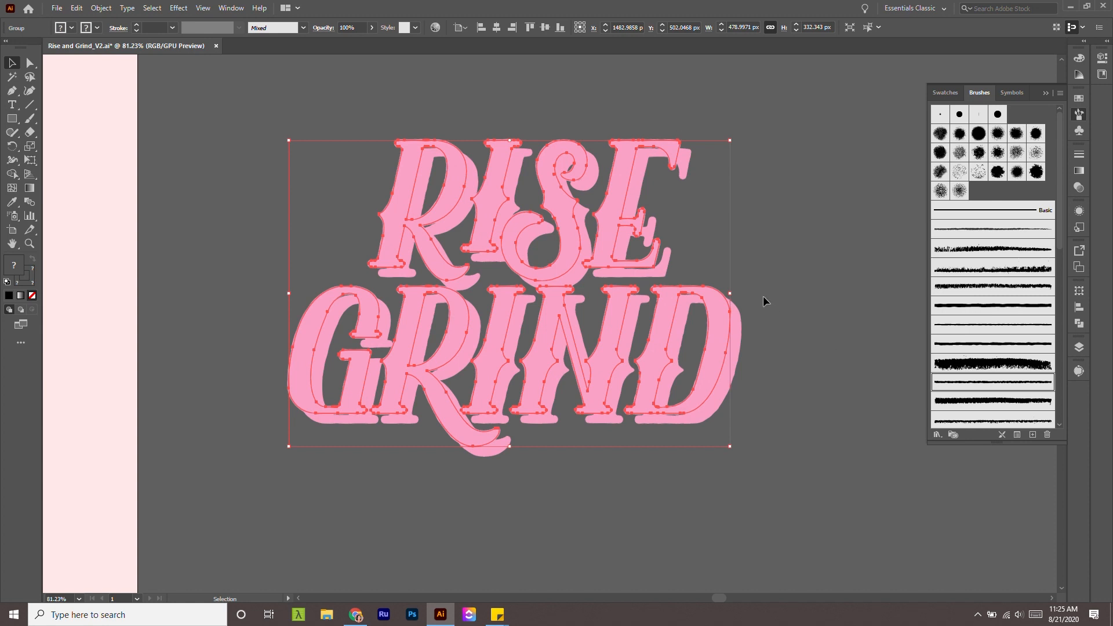
# Select both overlapping lettering copies and blend them between matching anchor points at the lower-left foot of the D.
pyautogui.keyDown('ctrl'); pyautogui.click(754, 365); pyautogui.keyUp('ctrl')
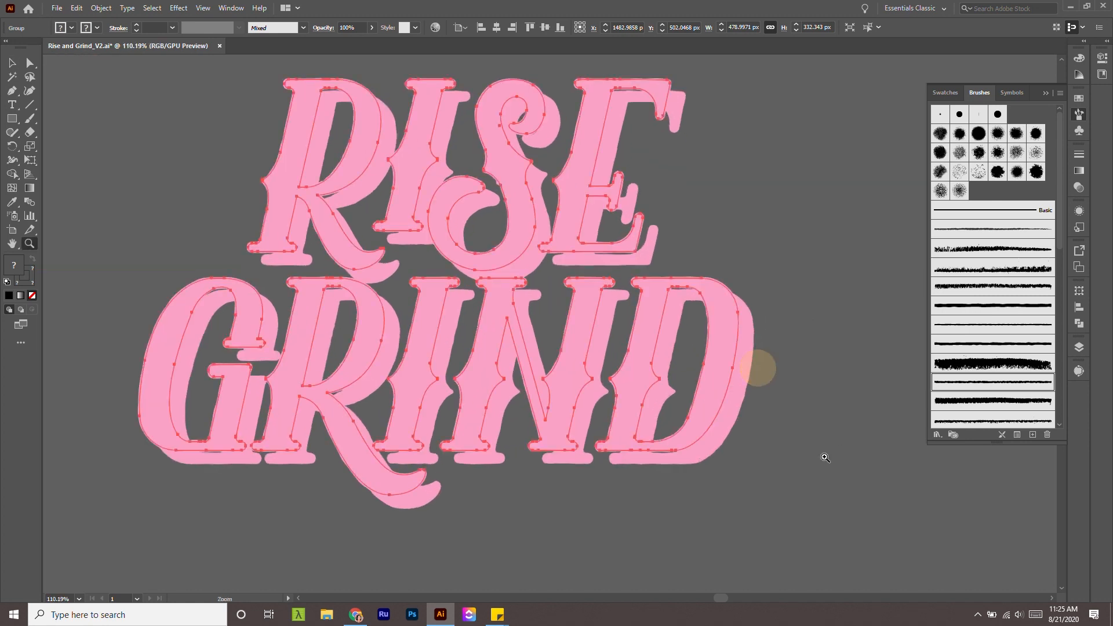
pyautogui.moveTo(800, 411); pyautogui.dragTo(609, 182)
pyautogui.scroll(1, 647, 148)
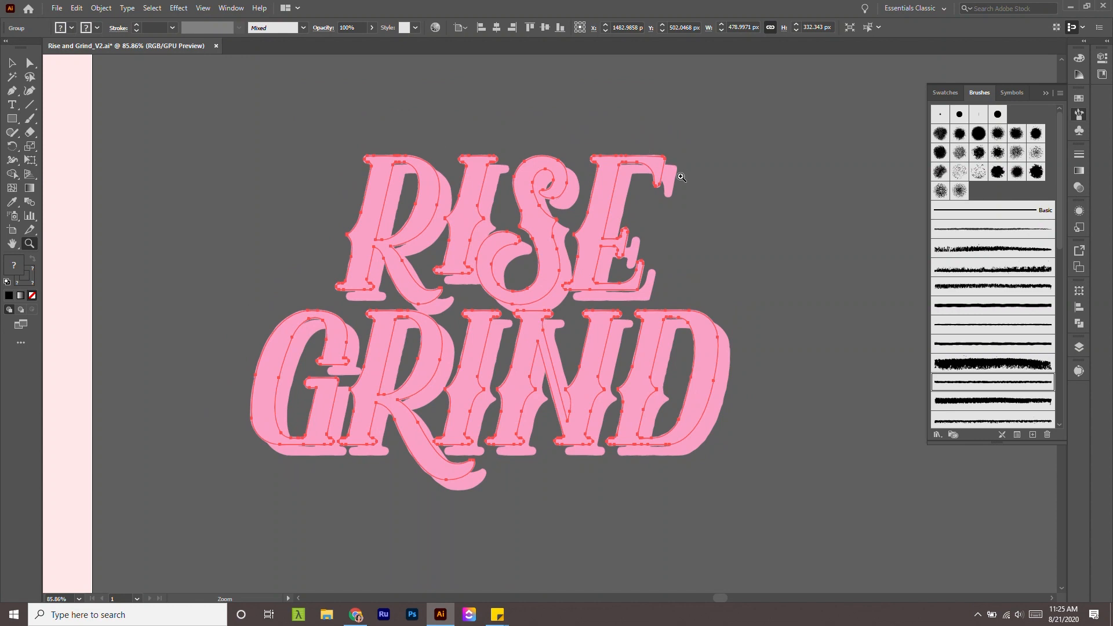
pyautogui.scroll(-1, 682, 177)
pyautogui.click(580, 284)
pyautogui.press('v')
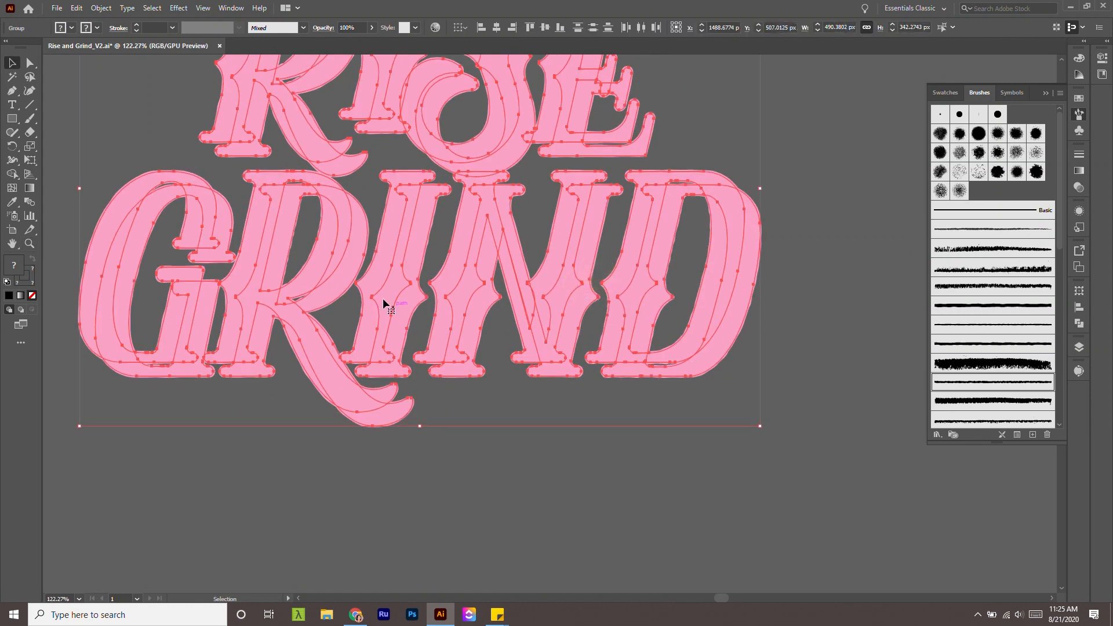
pyautogui.click(32, 203)
pyautogui.click(588, 360)
pyautogui.click(609, 377)
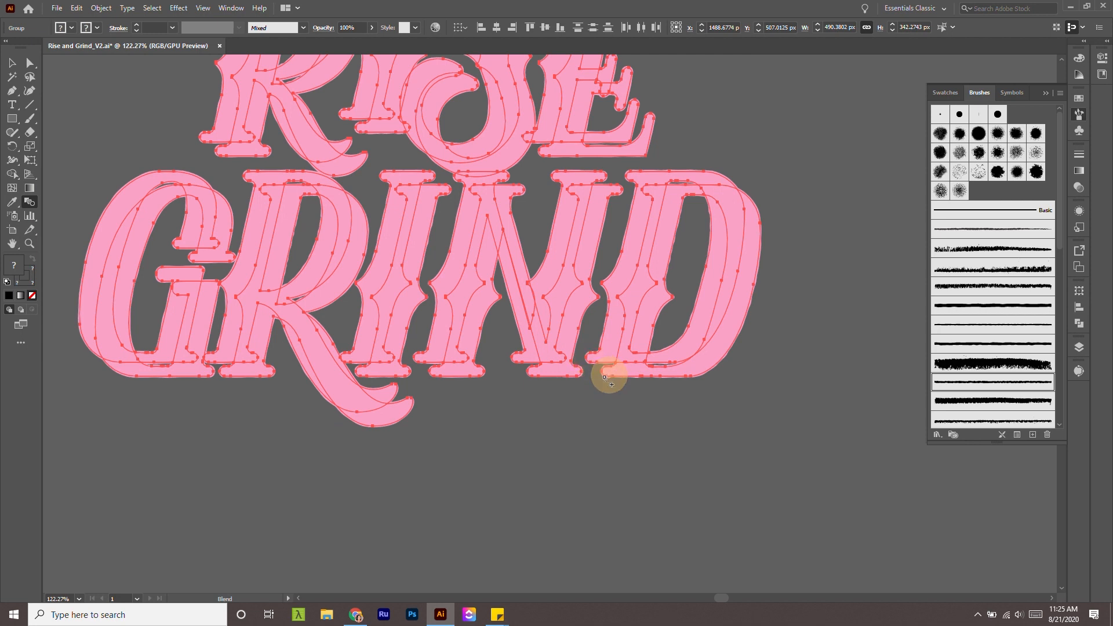
pyautogui.click(590, 356)
pyautogui.click(610, 381)
pyautogui.click(588, 358)
pyautogui.click(607, 374)
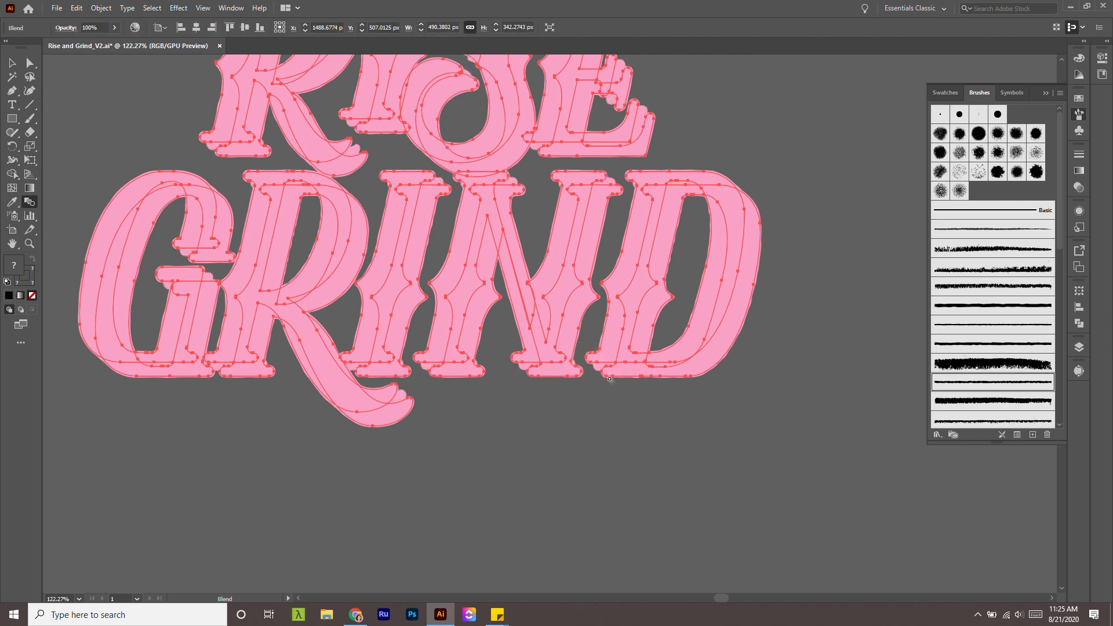
pyautogui.click(591, 364)
pyautogui.click(610, 381)
pyautogui.click(588, 357)
pyautogui.click(602, 374)
# Set the lettering blend's spacing to Specified Steps with 20 steps and deselect it.
pyautogui.doubleClick(30, 203)
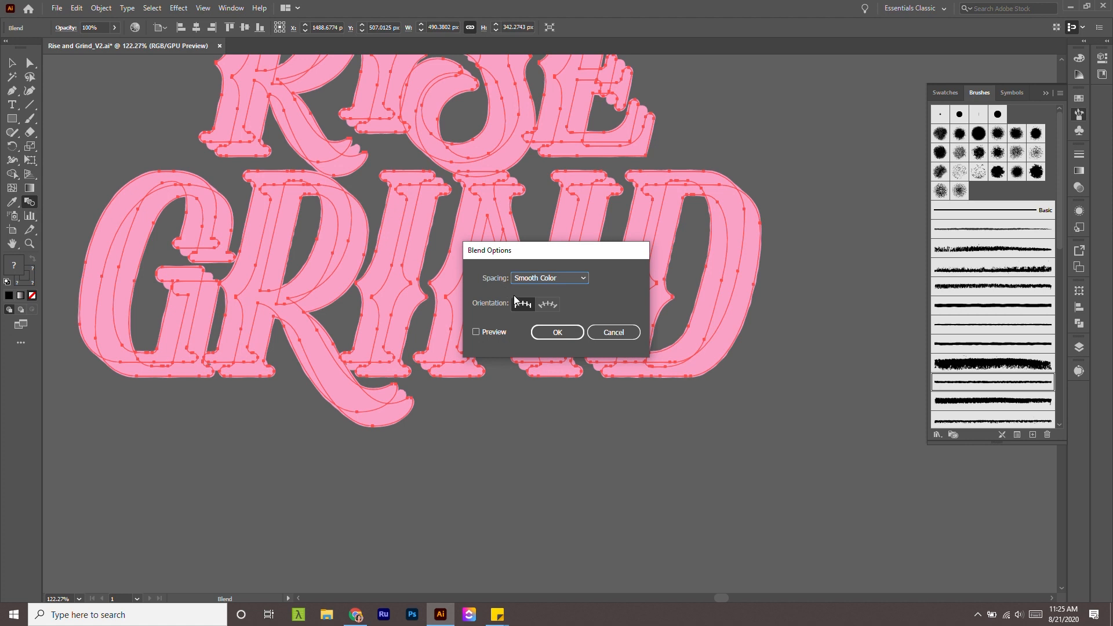
pyautogui.click(554, 278)
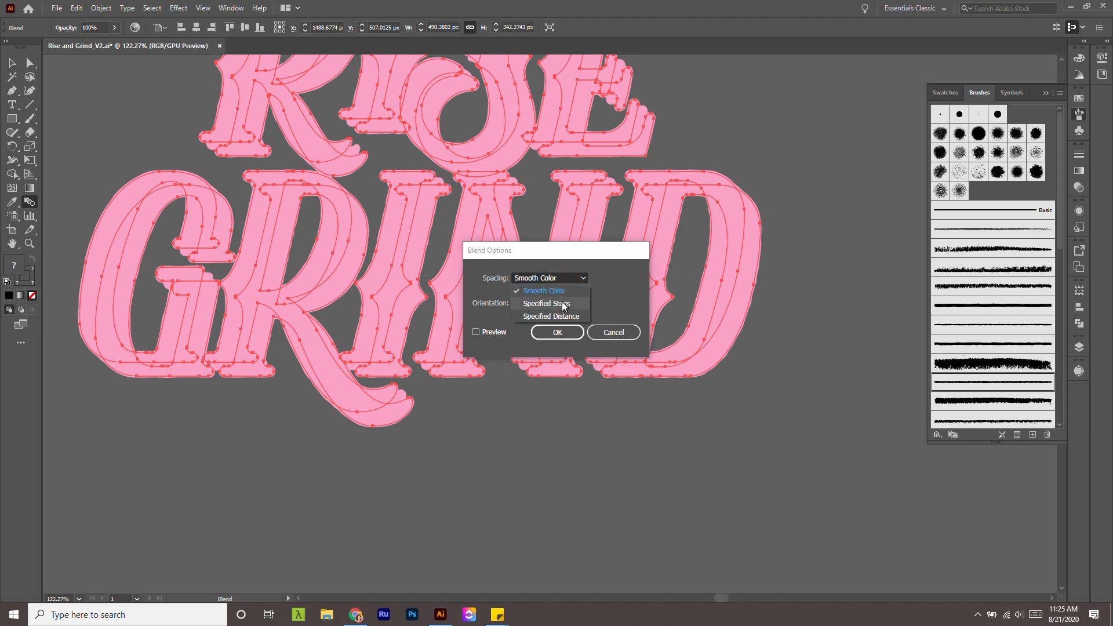
pyautogui.click(565, 298)
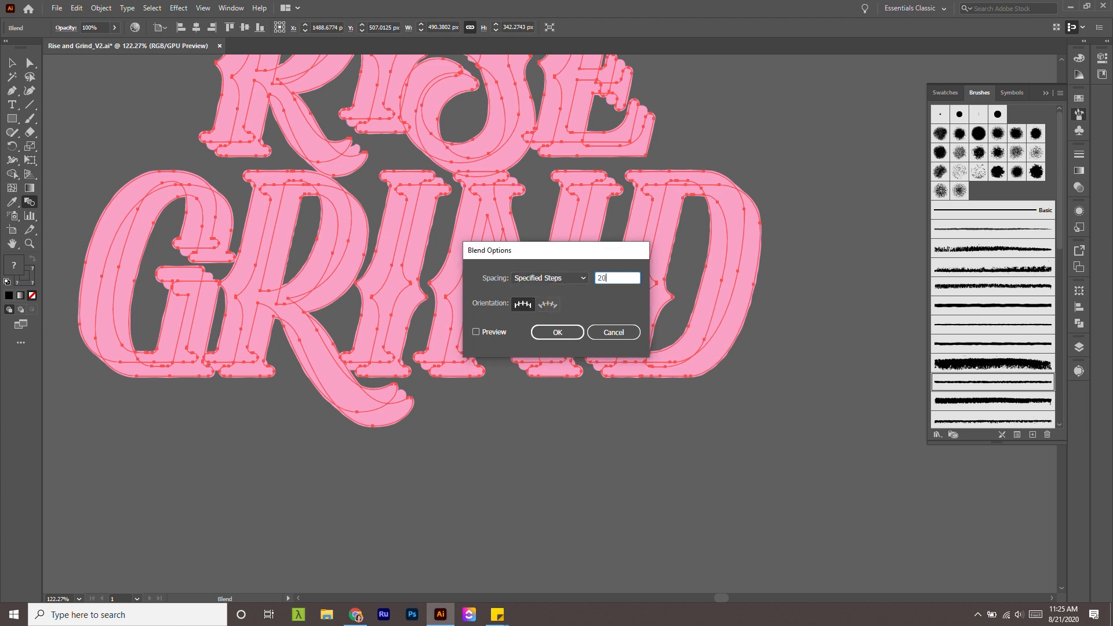
pyautogui.click(571, 333)
pyautogui.press('v')
pyautogui.click(722, 427)
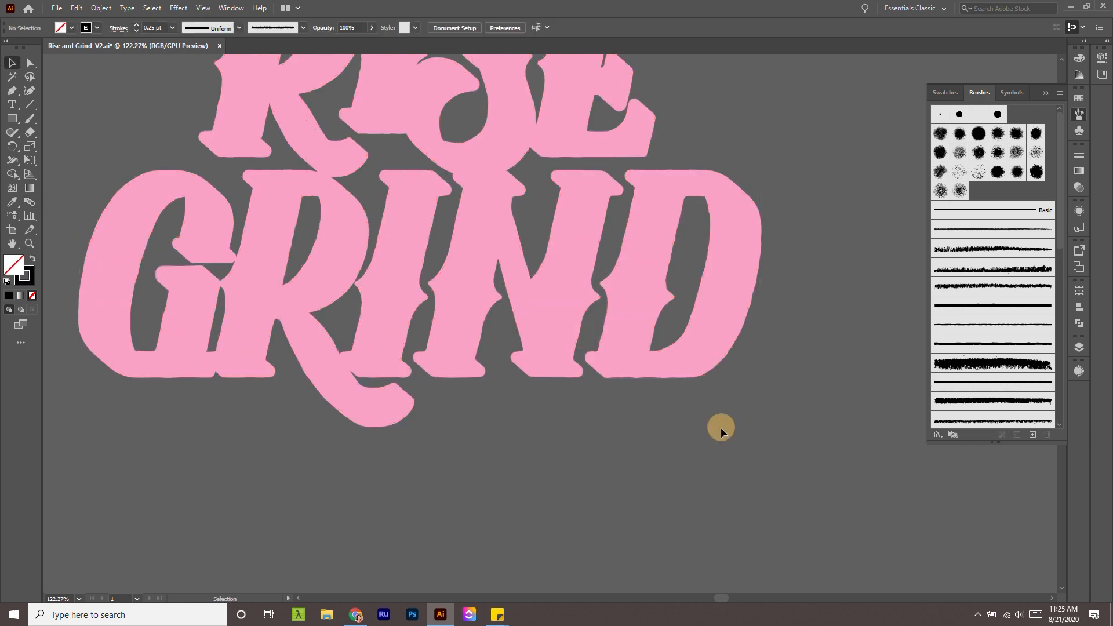
# Expand the appearance of the blended lettering.
pyautogui.click(497, 256)
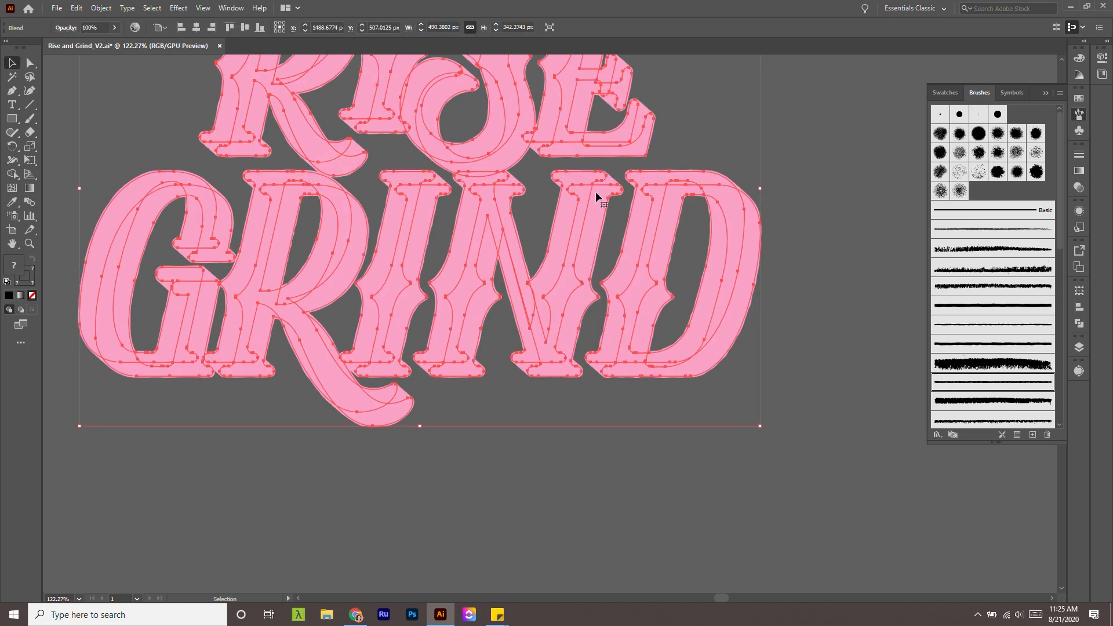
pyautogui.click(92, 11)
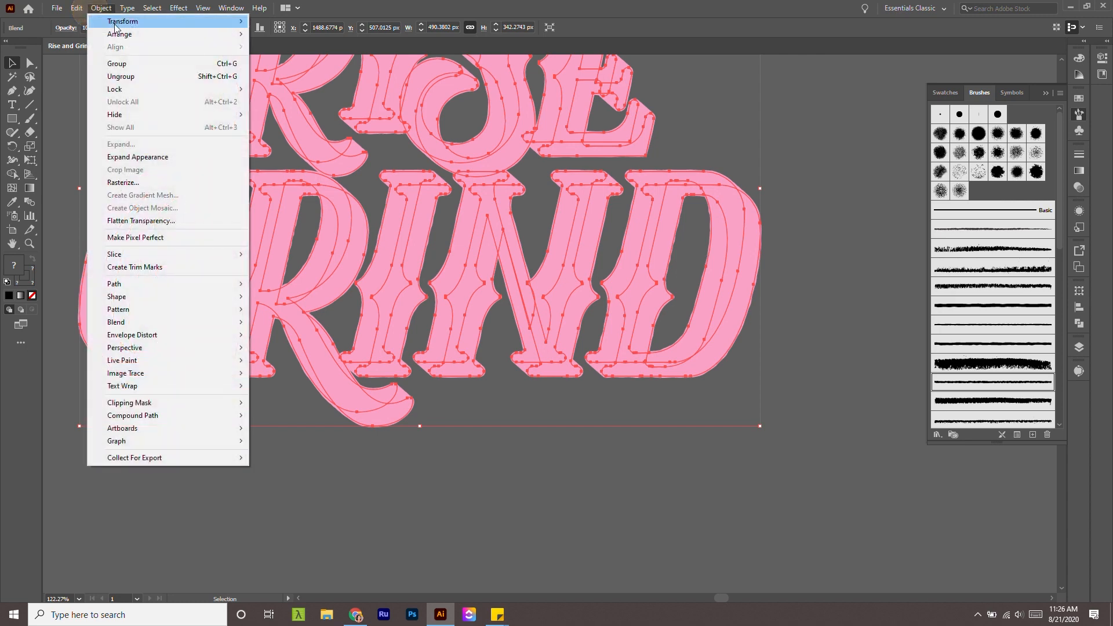
pyautogui.click(196, 158)
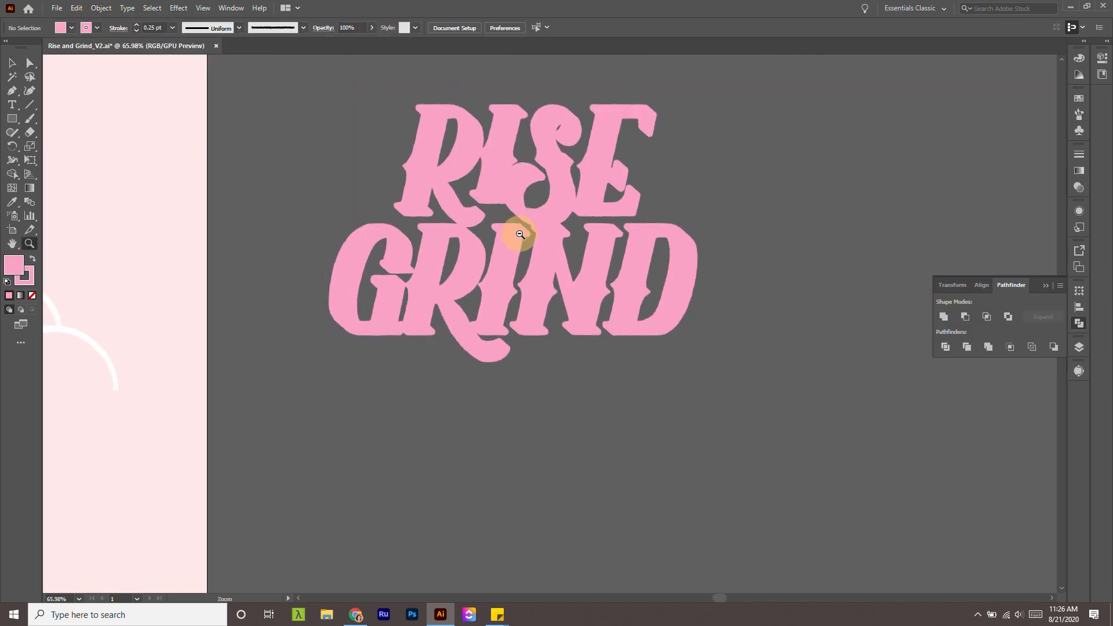
# Expand the blended lettering's object, fill and stroke, and unite all resulting pieces into one shape.
pyautogui.click(516, 232)
pyautogui.click(641, 286)
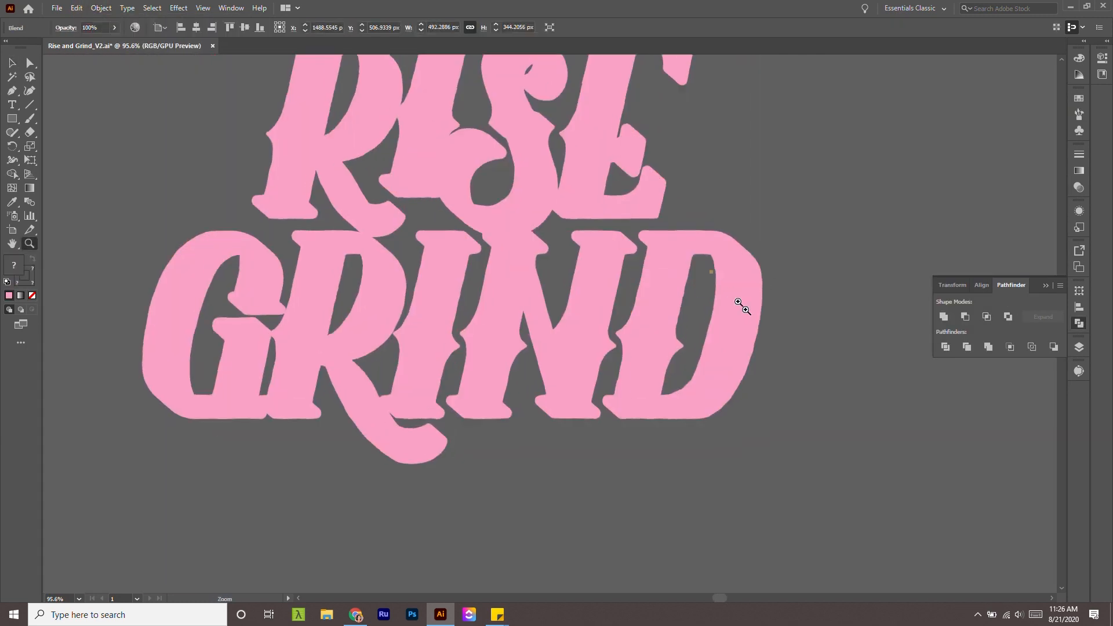
pyautogui.moveTo(746, 309); pyautogui.dragTo(768, 327)
pyautogui.press('v')
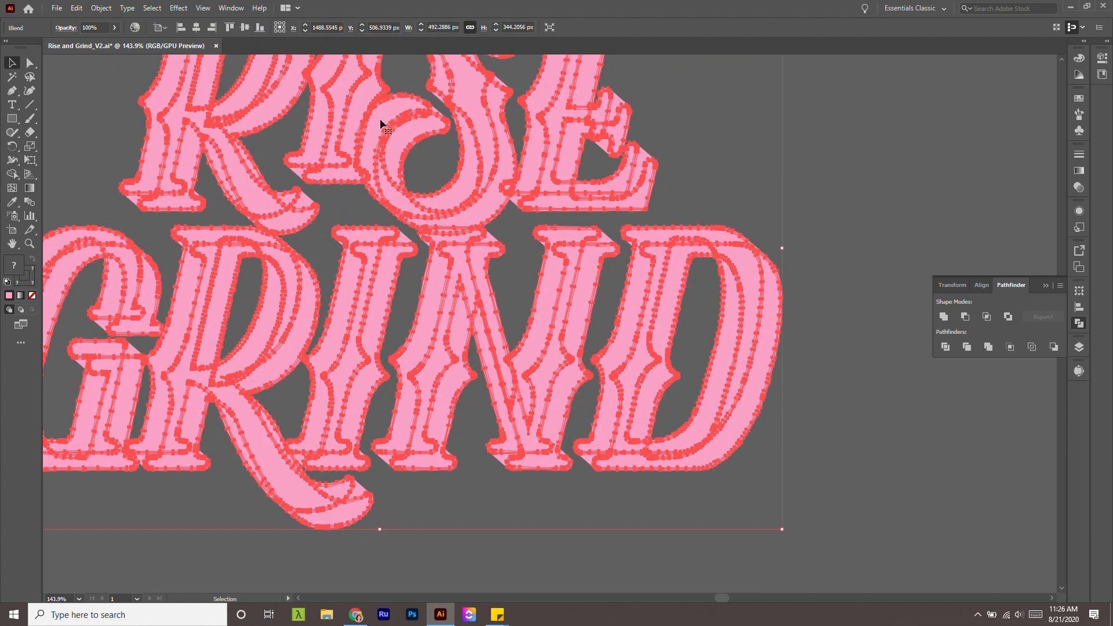
pyautogui.click(98, 8)
pyautogui.click(183, 144)
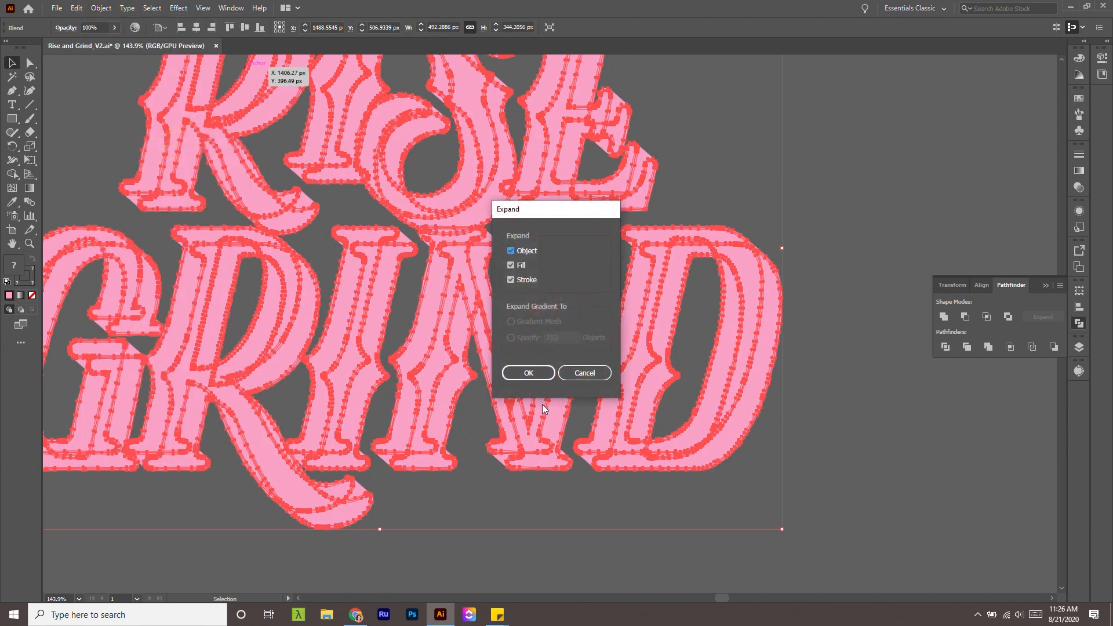
pyautogui.click(529, 375)
pyautogui.click(919, 398)
pyautogui.click(739, 354)
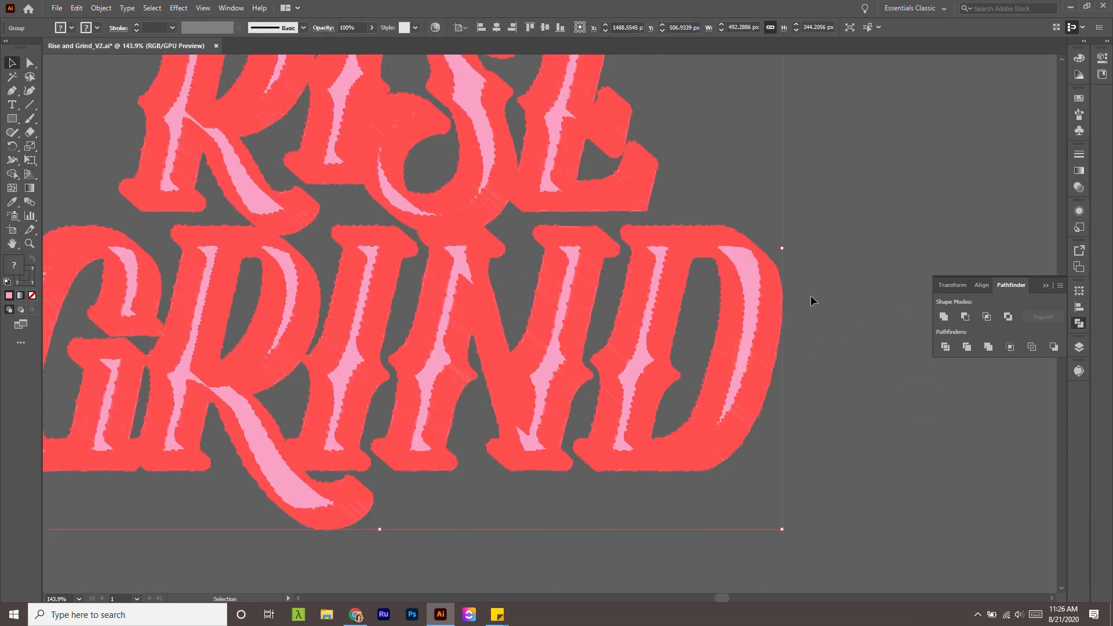
pyautogui.click(944, 317)
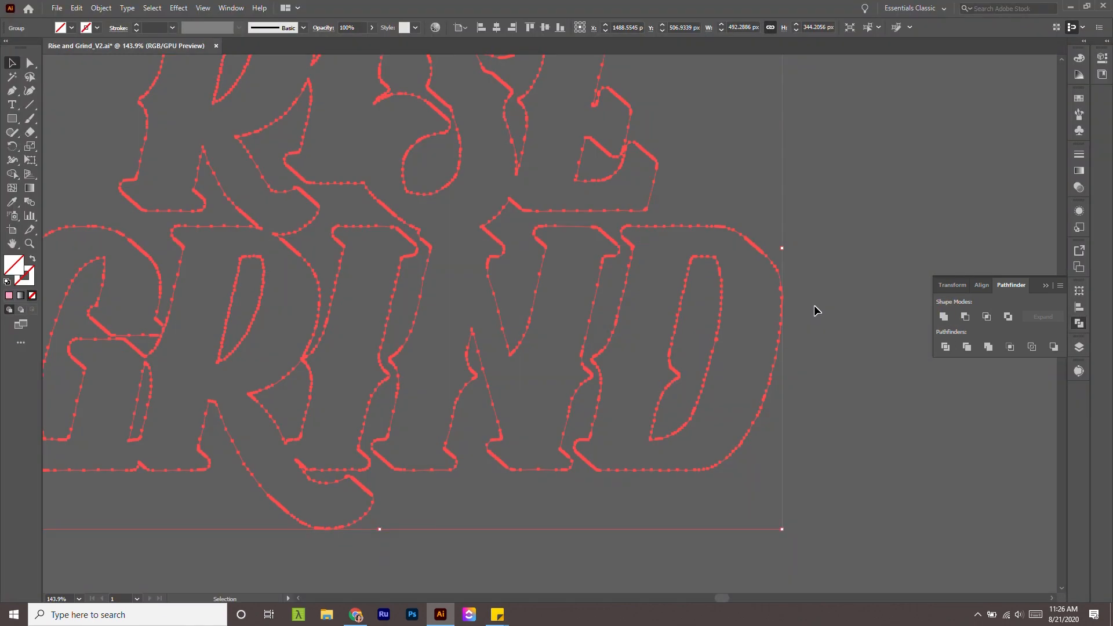
# Fill the united lettering shape with the bright red sampled from the palette circles above the artboard and deselect it.
pyautogui.press('z')
pyautogui.moveTo(733, 372); pyautogui.dragTo(639, 310)
pyautogui.press('v')
pyautogui.click(543, 241)
pyautogui.press('z')
pyautogui.moveTo(807, 353); pyautogui.dragTo(714, 291)
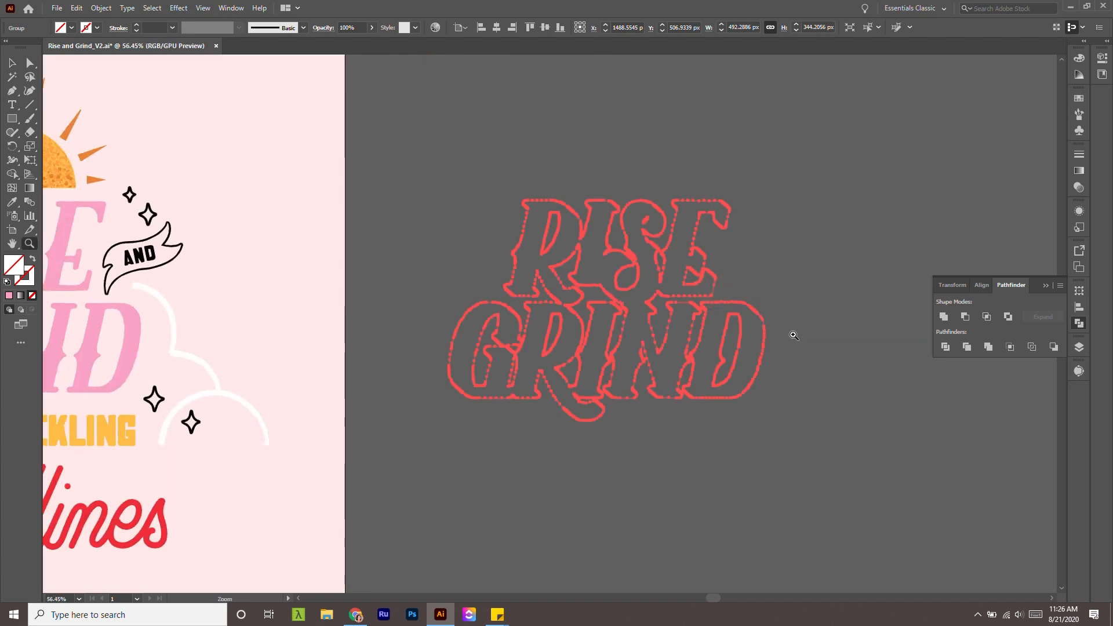
pyautogui.moveTo(787, 378); pyautogui.dragTo(724, 340)
pyautogui.press('i')
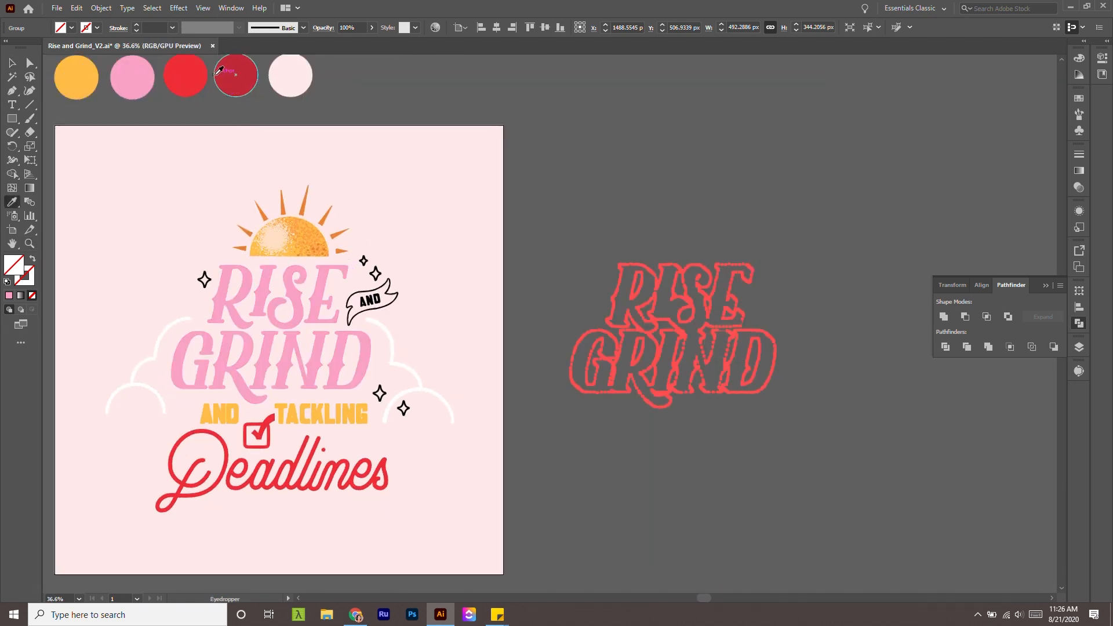
pyautogui.click(187, 75)
pyautogui.press('v')
pyautogui.click(848, 354)
# Move the red lettering shape onto the artboard over the original pink "RISE GRIND" lettering.
pyautogui.scroll(-2, 848, 353)
pyautogui.press('z')
pyautogui.moveTo(741, 293); pyautogui.dragTo(793, 348)
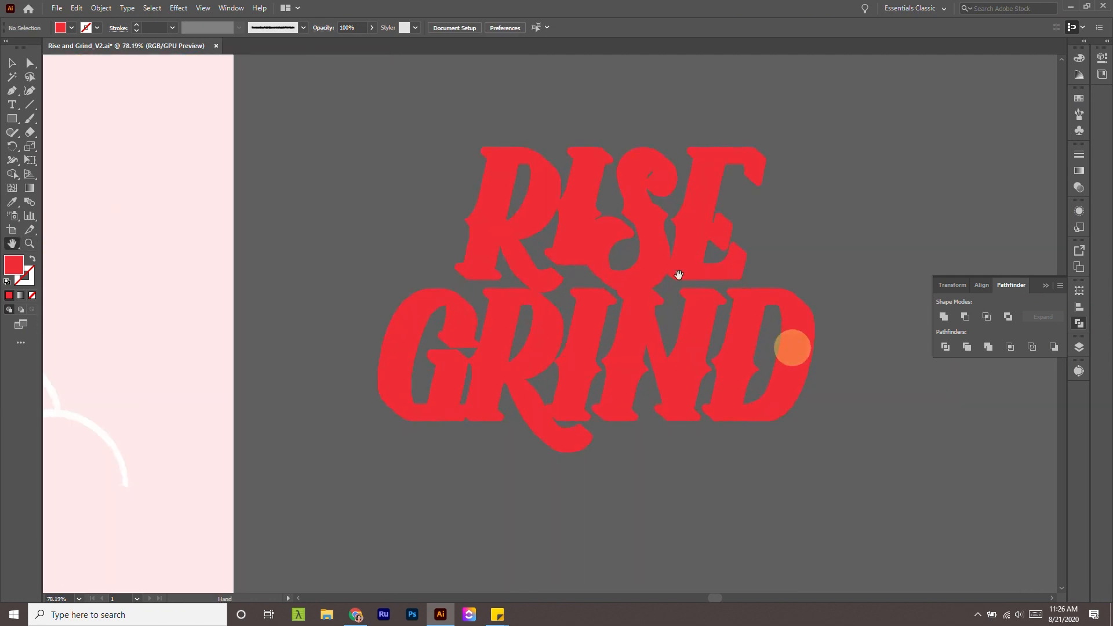
pyautogui.moveTo(683, 280); pyautogui.dragTo(745, 336)
pyautogui.moveTo(858, 398); pyautogui.dragTo(767, 336)
pyautogui.press('v')
pyautogui.scroll(-1, 829, 393)
pyautogui.click(858, 355)
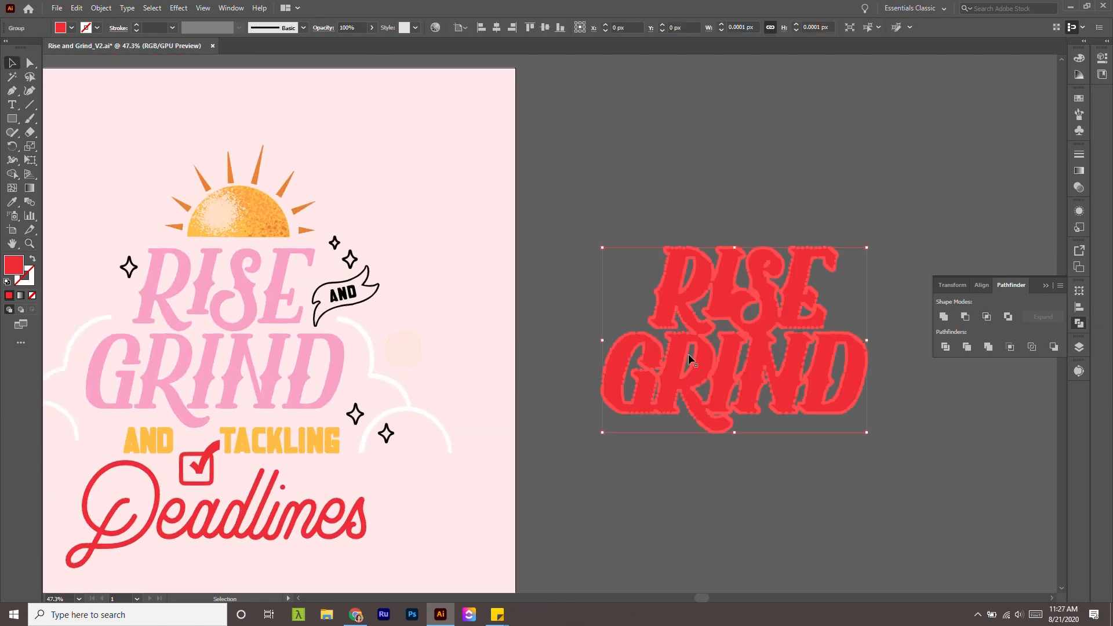
pyautogui.moveTo(857, 355); pyautogui.dragTo(336, 352)
# Send the red lettering shape to the back so it sits behind the pink letters, and deselect it.
pyautogui.click(101, 8)
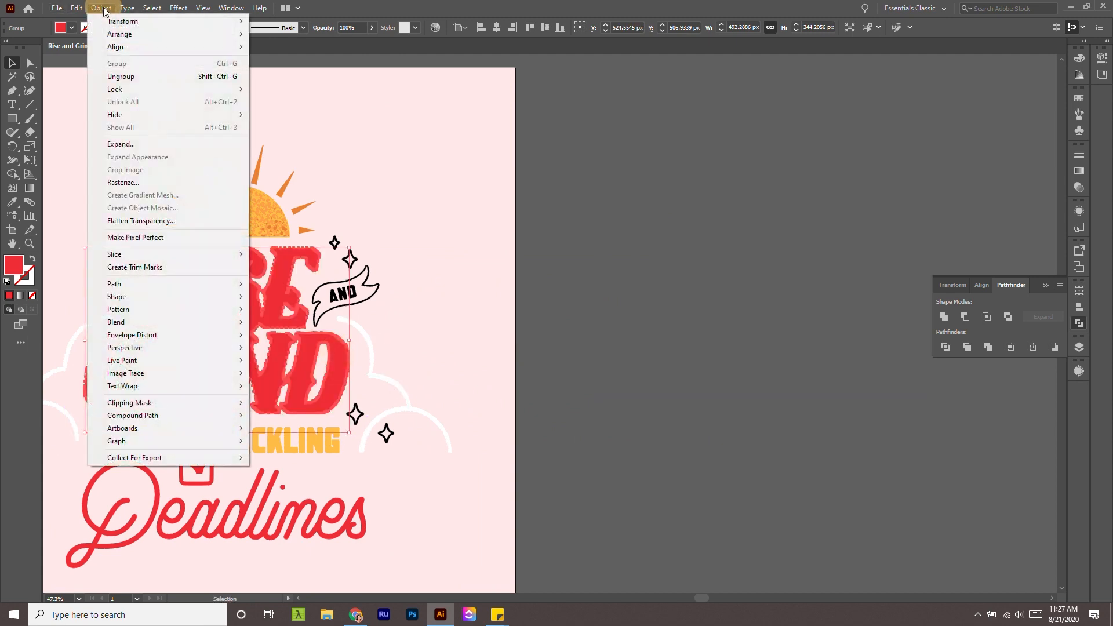
pyautogui.moveTo(149, 35)
pyautogui.click(355, 71)
pyautogui.click(554, 298)
# Examine the pink lettering with its red block shadow against the rest of the composition.
pyautogui.scroll(-2, 412, 343)
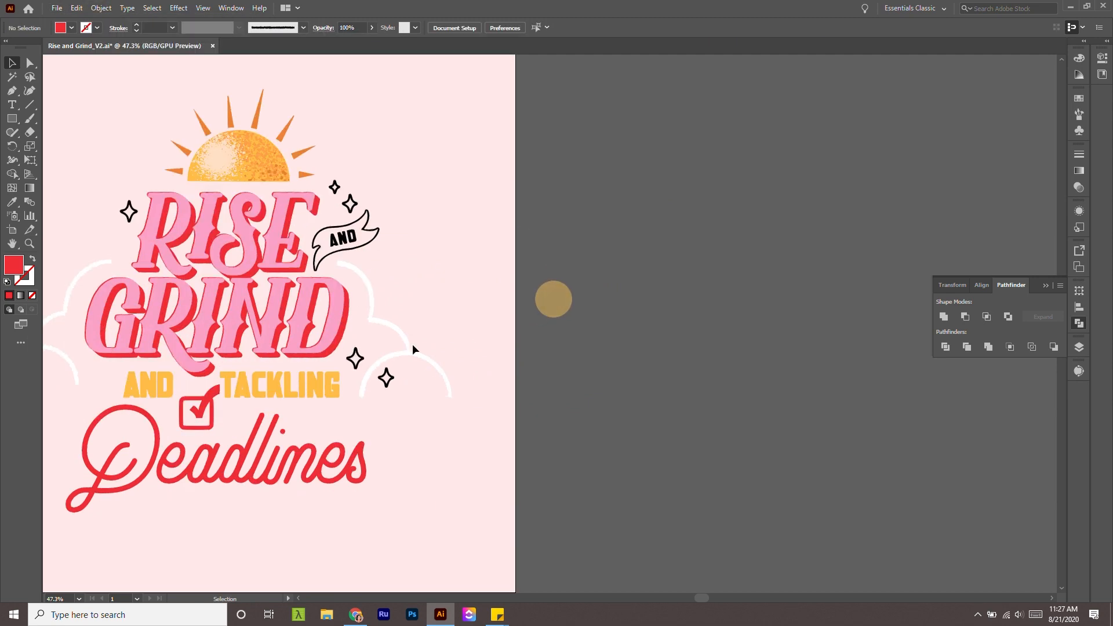
pyautogui.scroll(3, 413, 344)
pyautogui.moveTo(396, 337); pyautogui.dragTo(516, 379)
pyautogui.moveTo(405, 253); pyautogui.dragTo(403, 254)
pyautogui.press('z')
pyautogui.moveTo(651, 261); pyautogui.dragTo(457, 184)
pyautogui.scroll(-2, 464, 185)
pyautogui.scroll(6, 547, 197)
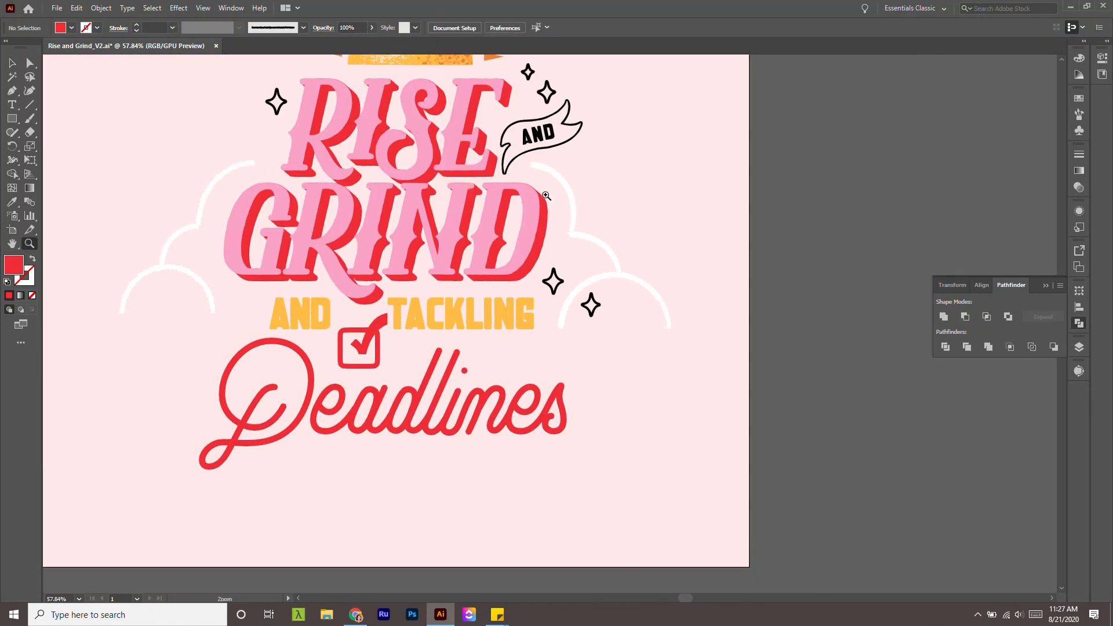
pyautogui.moveTo(560, 241); pyautogui.dragTo(514, 231)
pyautogui.moveTo(466, 187); pyautogui.dragTo(511, 206)
pyautogui.scroll(3, 606, 276)
pyautogui.scroll(-2, 609, 279)
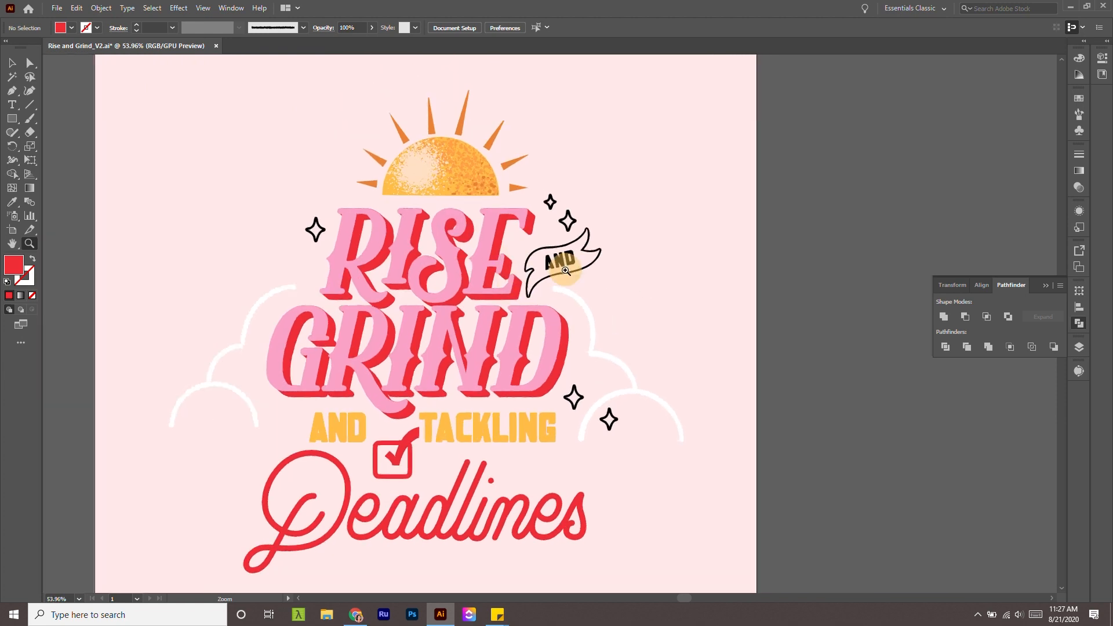
pyautogui.hscroll(-2, 610, 279)
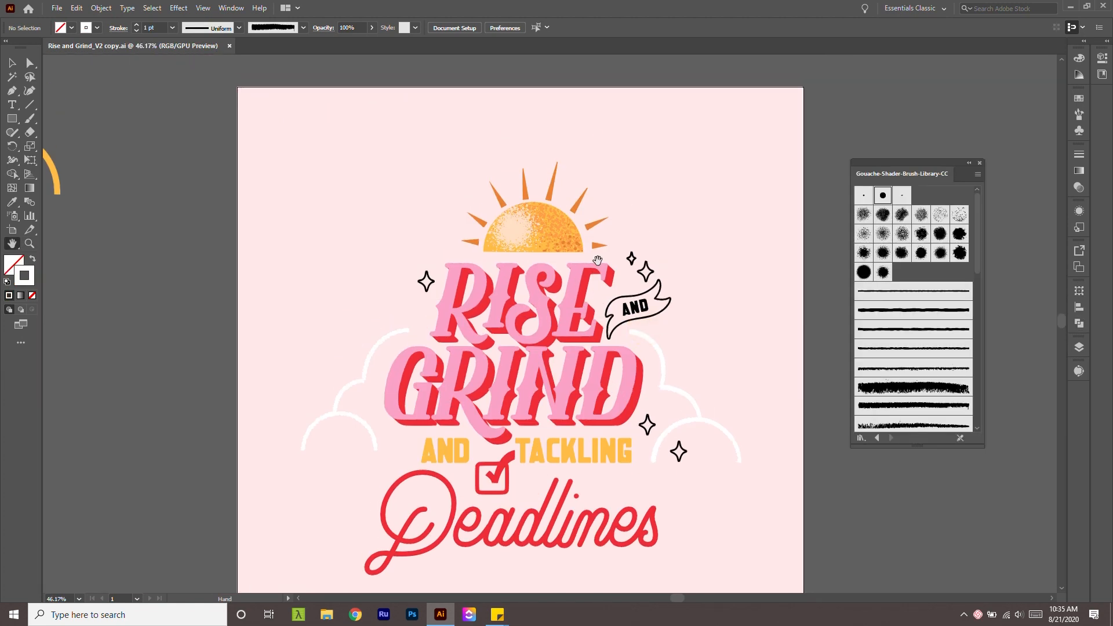
# Distribute the small black sparkles around the lettering and remove the large sparkle over the right-hand cloud.
pyautogui.press('z')
pyautogui.moveTo(597, 260); pyautogui.dragTo(641, 181)
pyautogui.press('space')
pyautogui.press('space')
pyautogui.press('v')
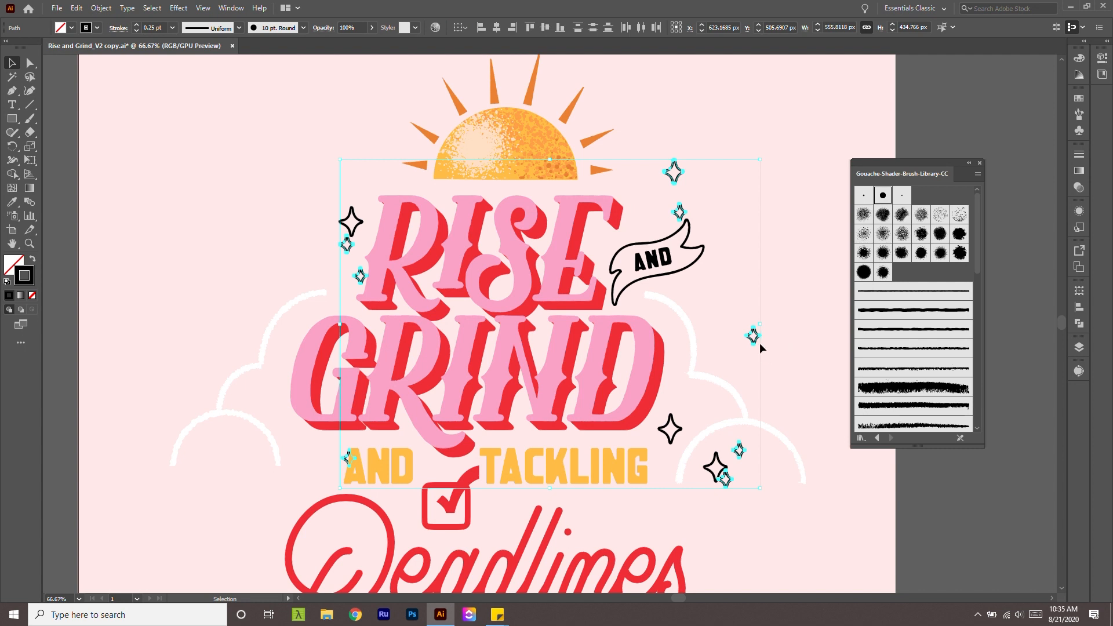
pyautogui.moveTo(762, 348); pyautogui.dragTo(733, 341)
pyautogui.click(813, 496)
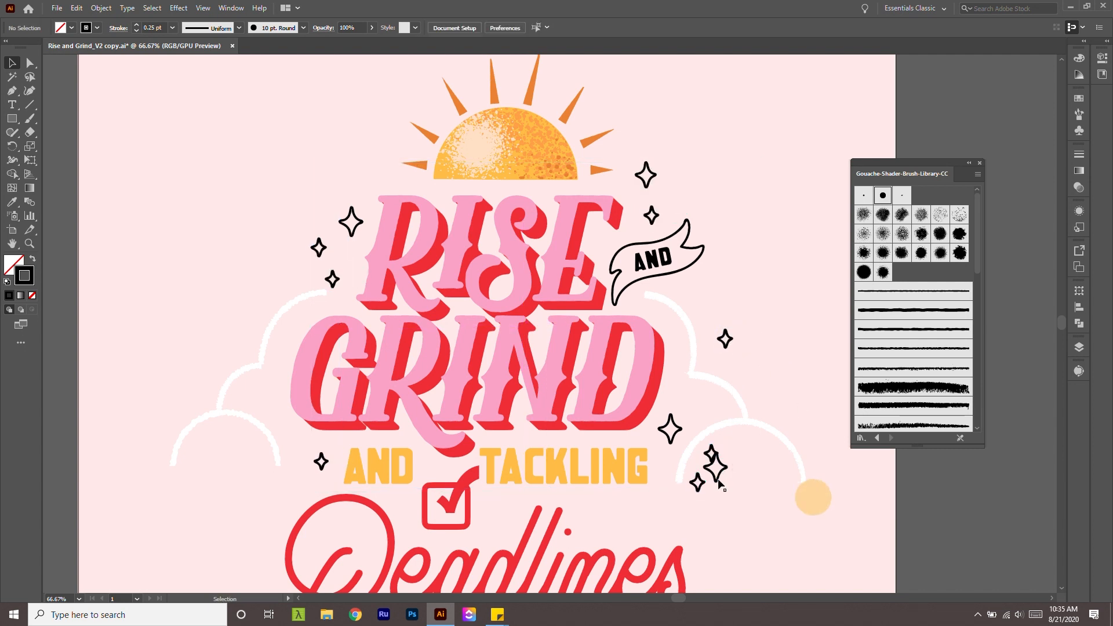
pyautogui.scroll(-1, 697, 364)
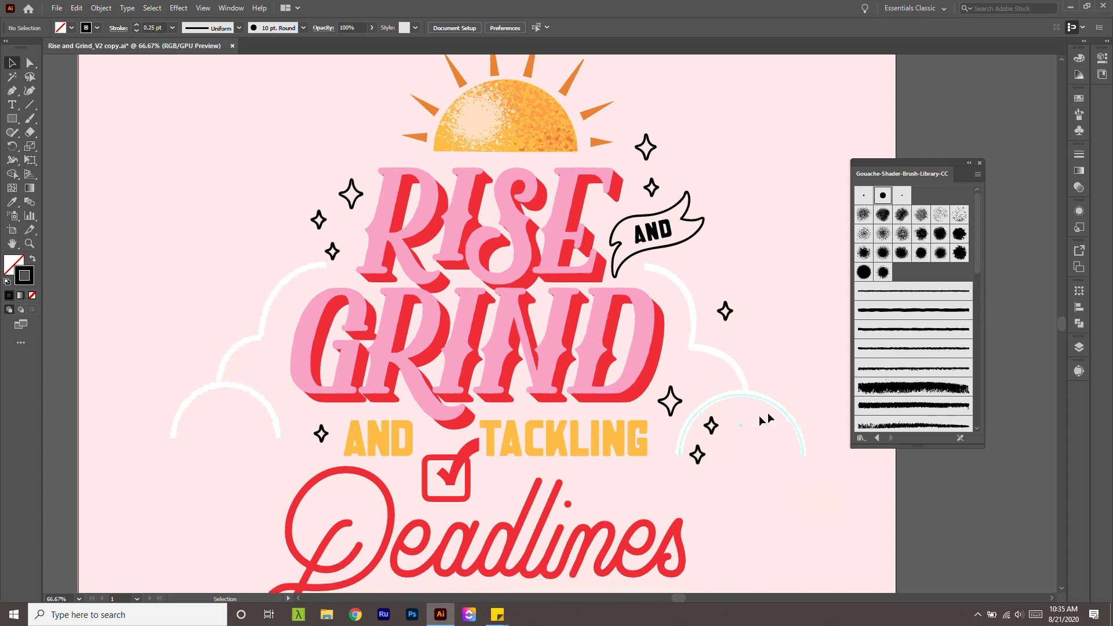
# Move the gouache brush library panel a little farther away from the artwork.
pyautogui.press('h')
pyautogui.scroll(-2, 579, 304)
pyautogui.scroll(-1, 579, 304)
pyautogui.moveTo(948, 163); pyautogui.dragTo(962, 167)
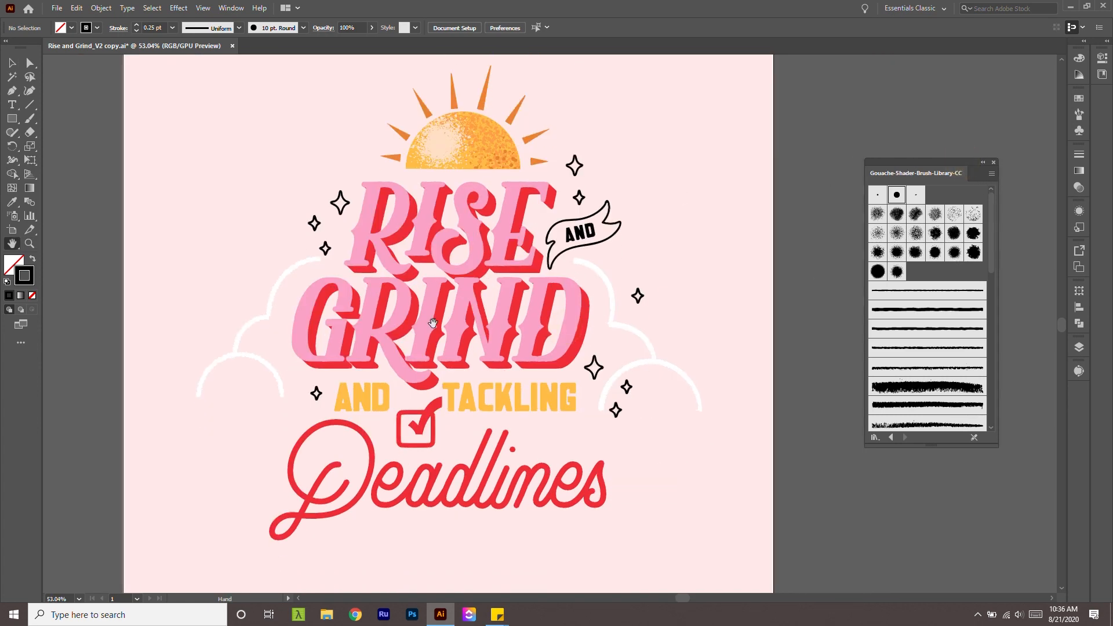
pyautogui.scroll(-1, 576, 427)
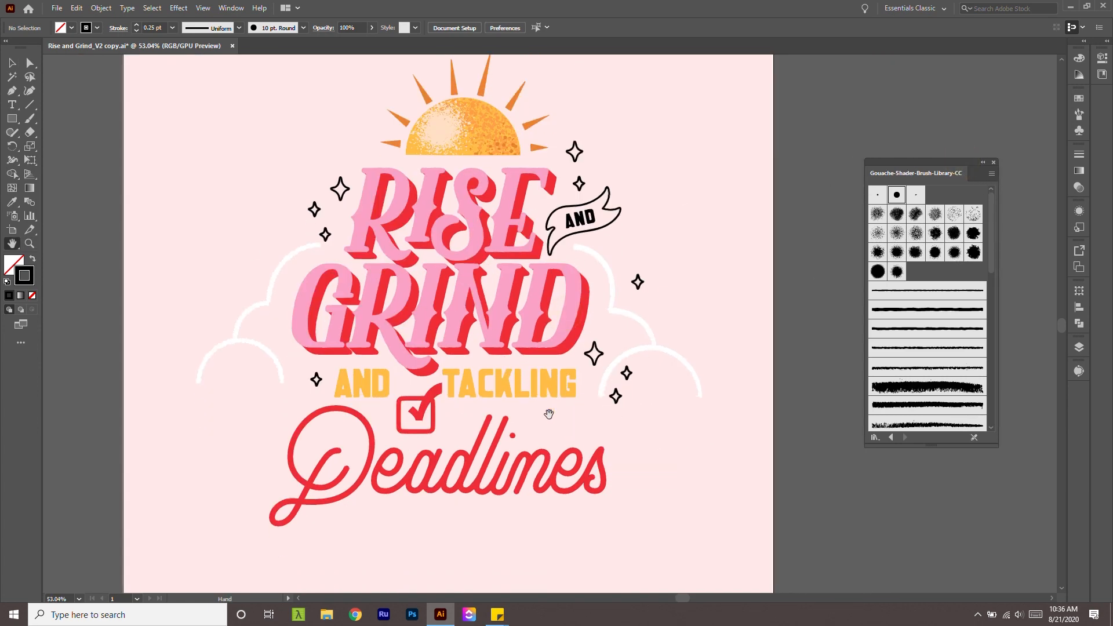
# Place a copy of the red "Deadlines" lettering on the empty canvas to the right of the artboard and deselect it.
pyautogui.moveTo(497, 467); pyautogui.dragTo(502, 414)
pyautogui.press('v')
pyautogui.click(537, 428)
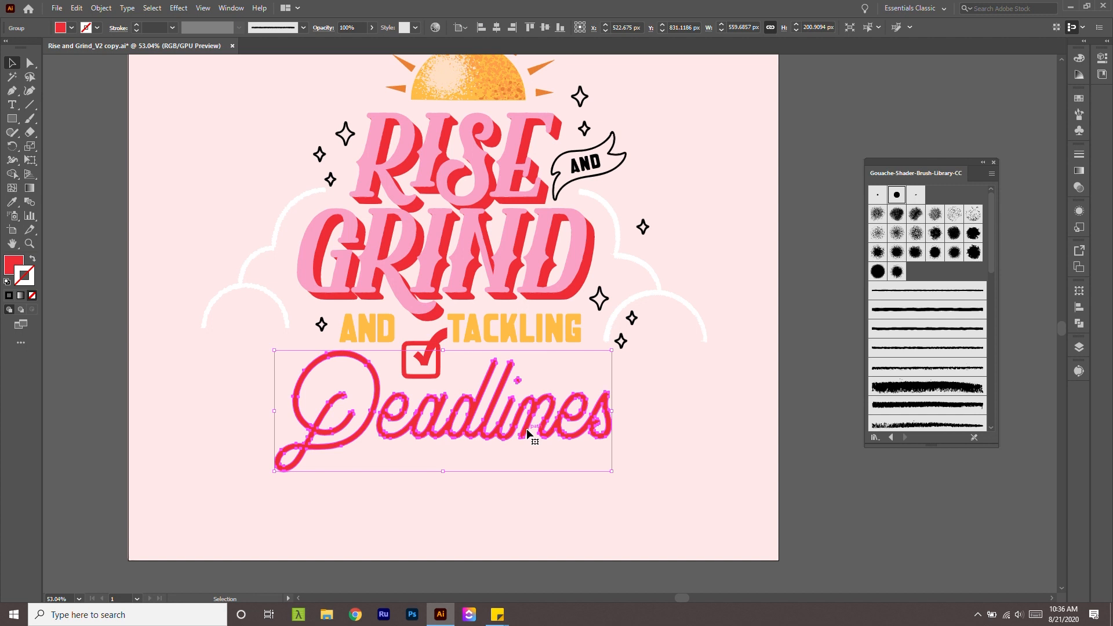
pyautogui.moveTo(527, 432); pyautogui.dragTo(367, 413)
pyautogui.moveTo(492, 408); pyautogui.dragTo(342, 413)
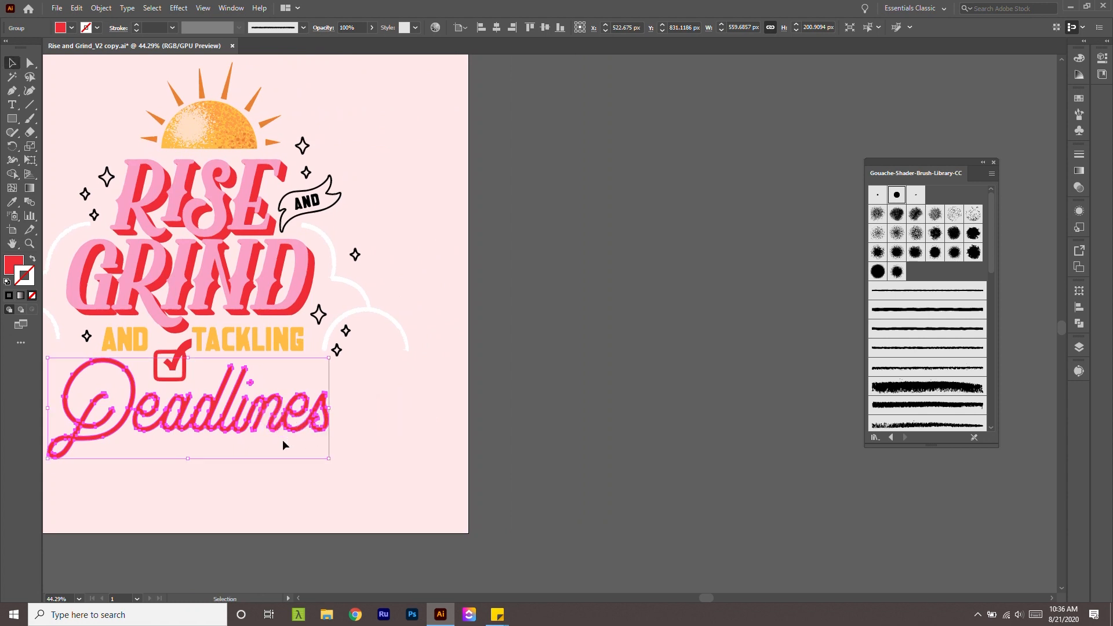
pyautogui.press('a')
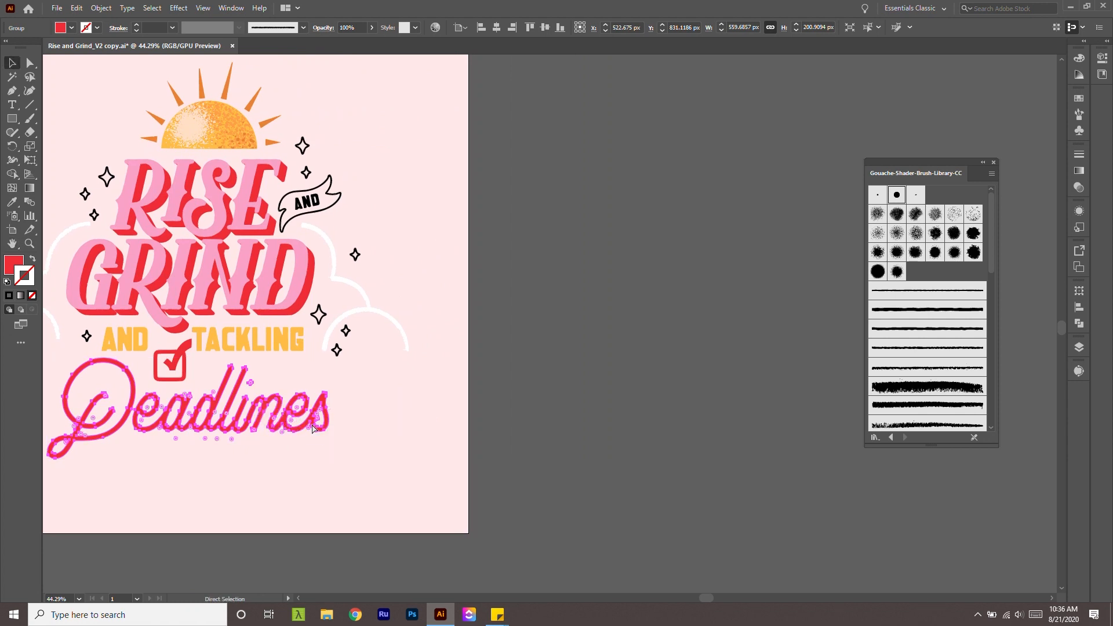
pyautogui.hotkey('ctrl', 'v')
pyautogui.moveTo(555, 328); pyautogui.dragTo(647, 306)
pyautogui.click(680, 402)
pyautogui.moveTo(669, 364); pyautogui.dragTo(406, 369)
pyautogui.scroll(1, 406, 369)
pyautogui.moveTo(460, 314); pyautogui.dragTo(569, 358)
pyautogui.click(631, 375)
pyautogui.moveTo(581, 373); pyautogui.dragTo(592, 375)
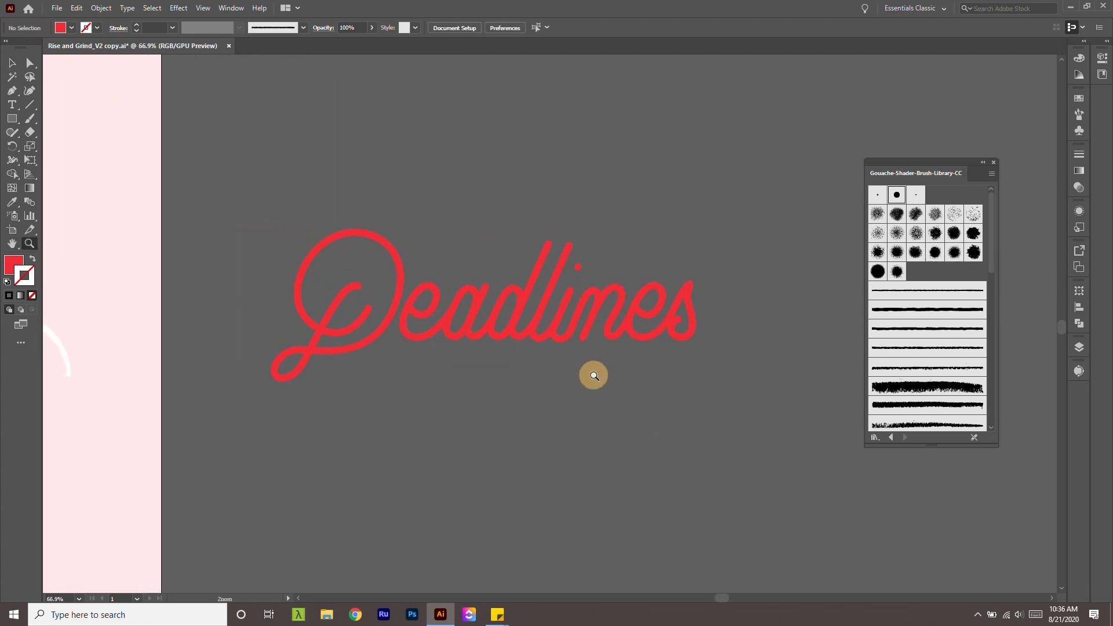
pyautogui.click(618, 332)
pyautogui.click(618, 432)
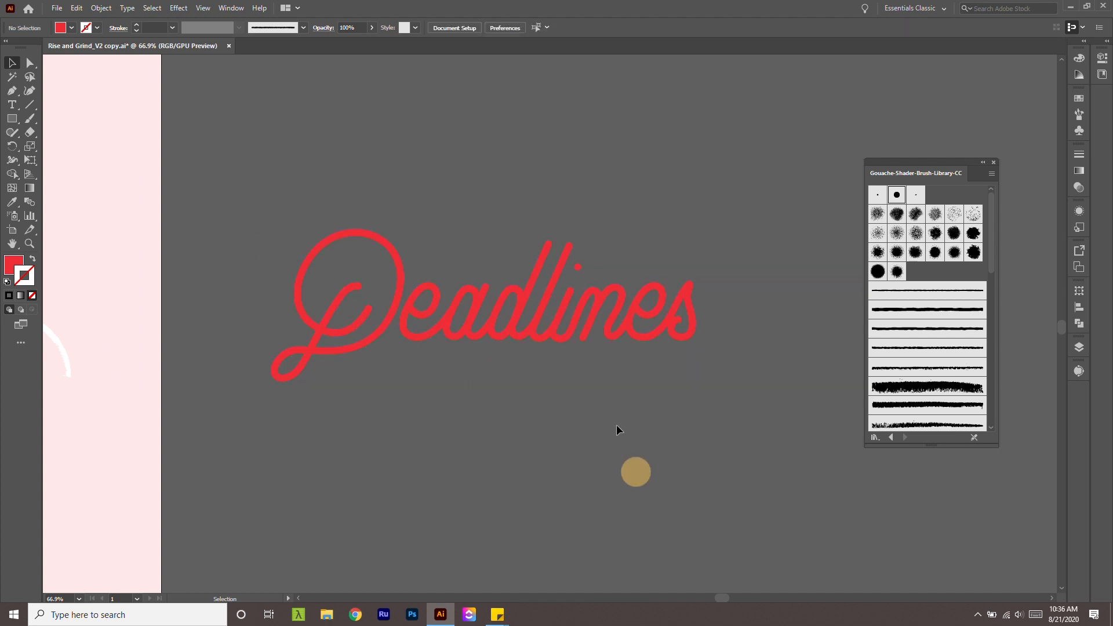
pyautogui.click(570, 335)
pyautogui.click(575, 406)
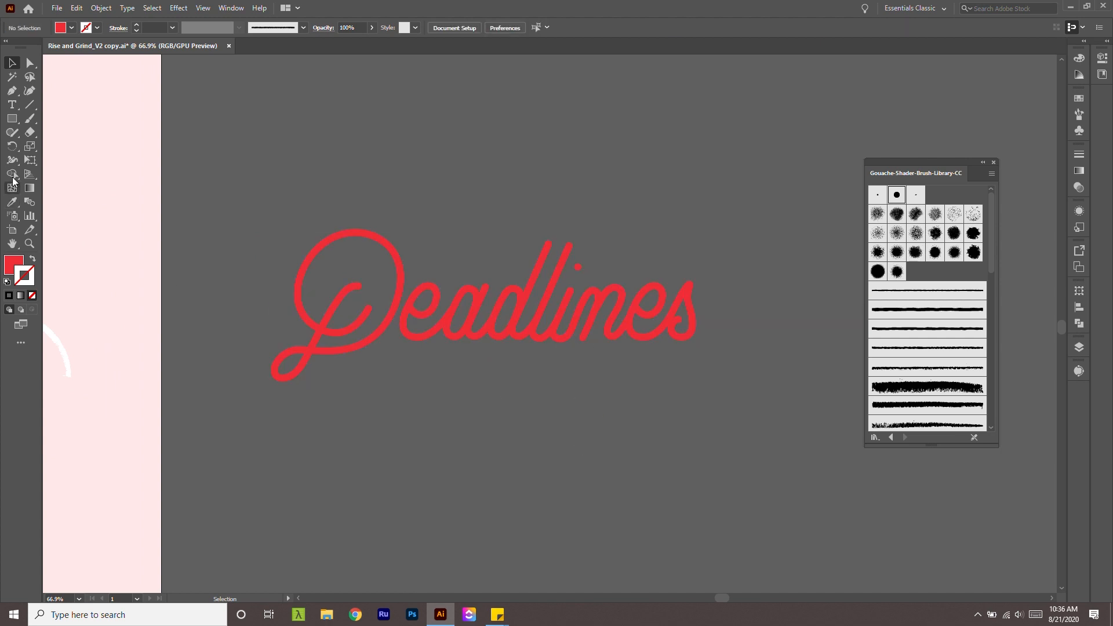
pyautogui.click(214, 239)
# Draw a horizontal Pen line about 721 px long across the lower part of the copied lettering, with a stroke and no fill.
pyautogui.press('p')
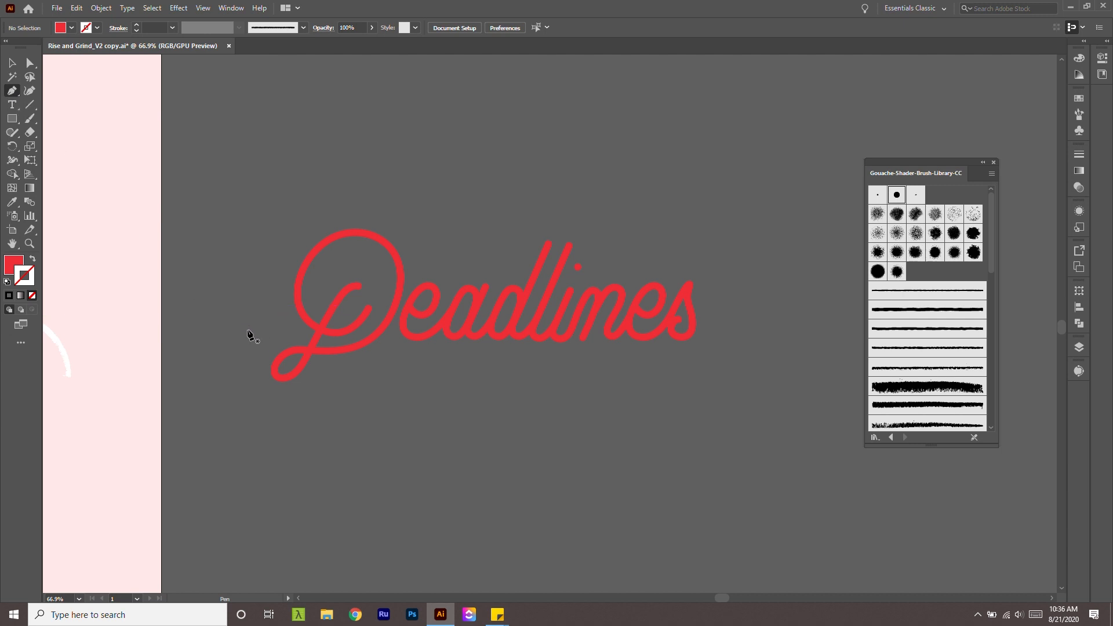
pyautogui.click(221, 325)
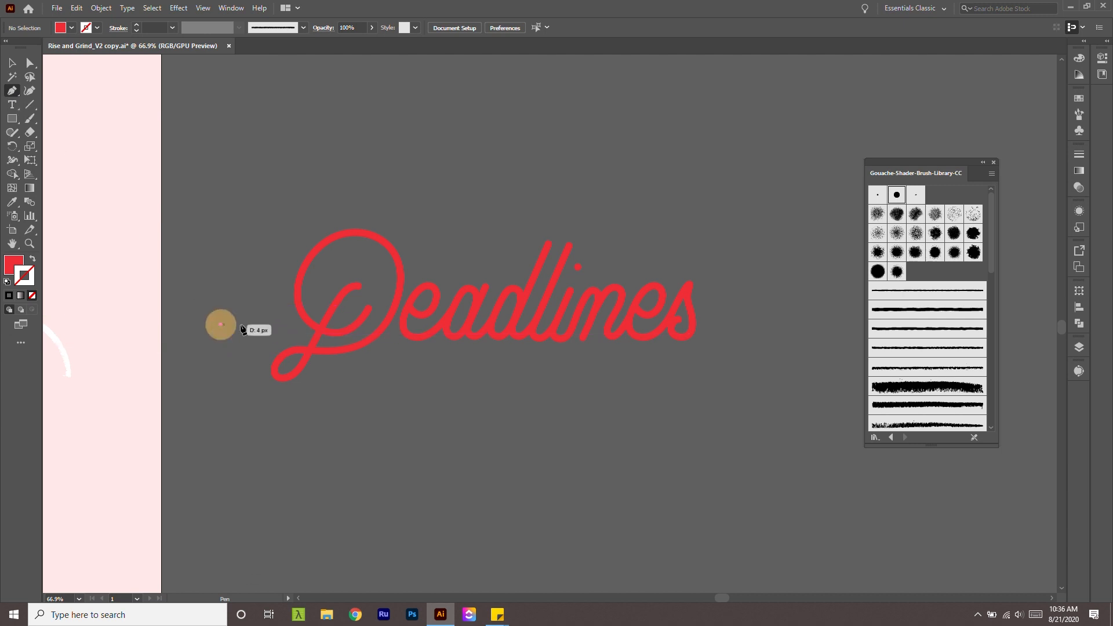
pyautogui.keyDown('shift'); pyautogui.click(769, 335); pyautogui.keyUp('shift')
pyautogui.press('v')
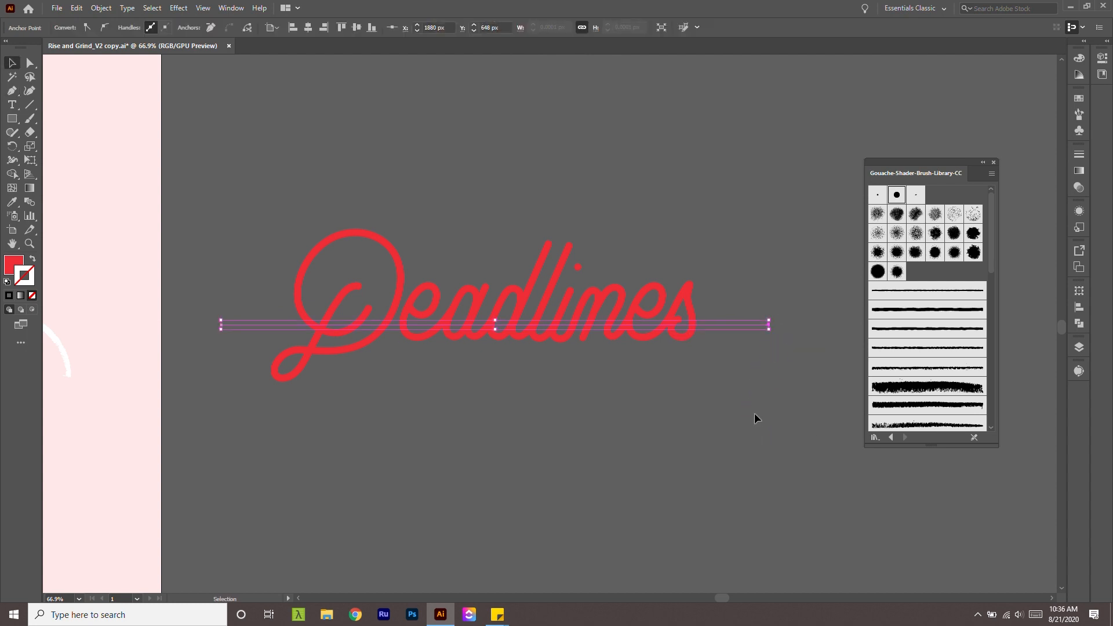
pyautogui.click(32, 259)
# Sample the dark red from the palette circles above the artboard and use it as the line's stroke colour without a fill.
pyautogui.hotkey('ctrl', 'space')
pyautogui.moveTo(505, 396)
pyautogui.mouseDown()
pyautogui.moveTo(308, 301)
pyautogui.moveTo(455, 323)
pyautogui.mouseUp()
pyautogui.press('space')
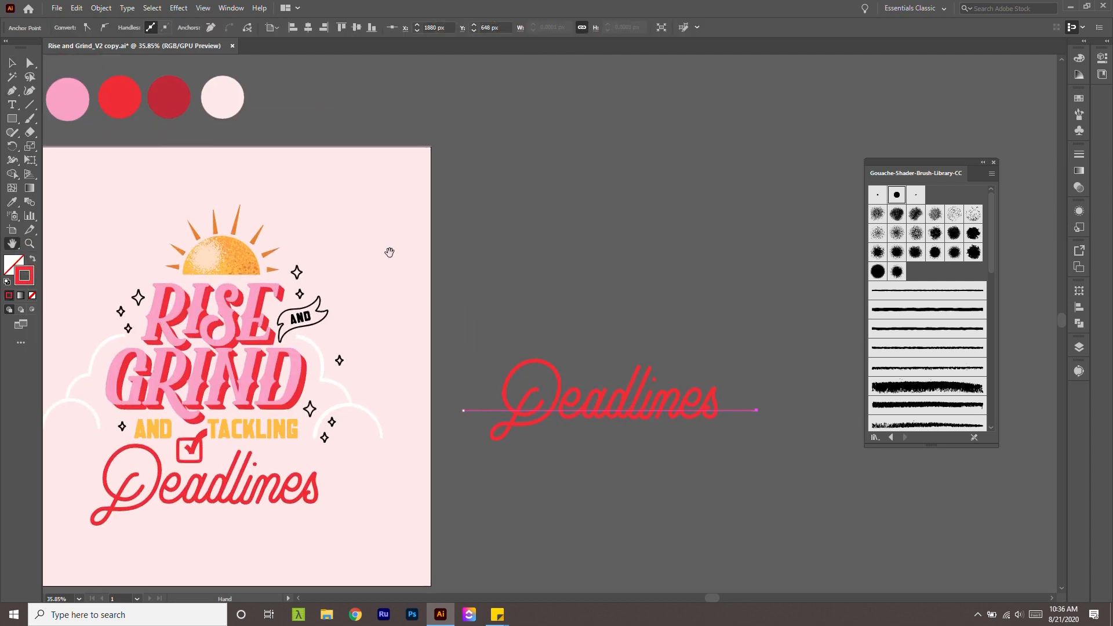
pyautogui.press('i')
pyautogui.click(175, 101)
pyautogui.click(33, 259)
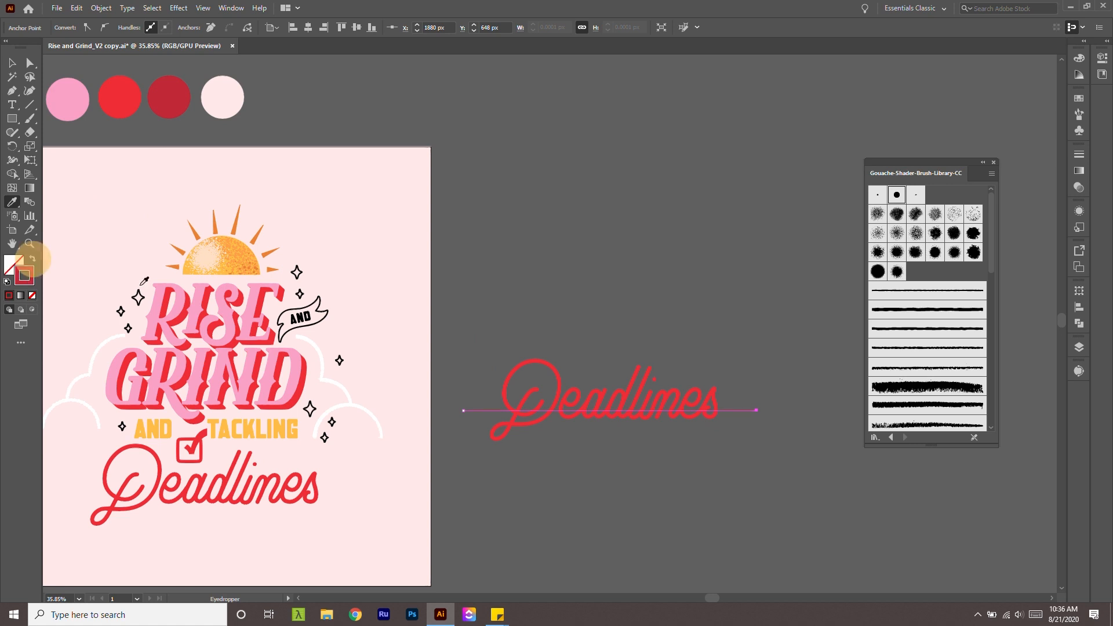
# Apply the last dense splatter brush of the gouache library to the dark red line and move it down 27.5 px.
pyautogui.press('space')
pyautogui.moveTo(744, 377); pyautogui.dragTo(777, 478)
pyautogui.hotkey('ctrl', 'space')
pyautogui.press('v')
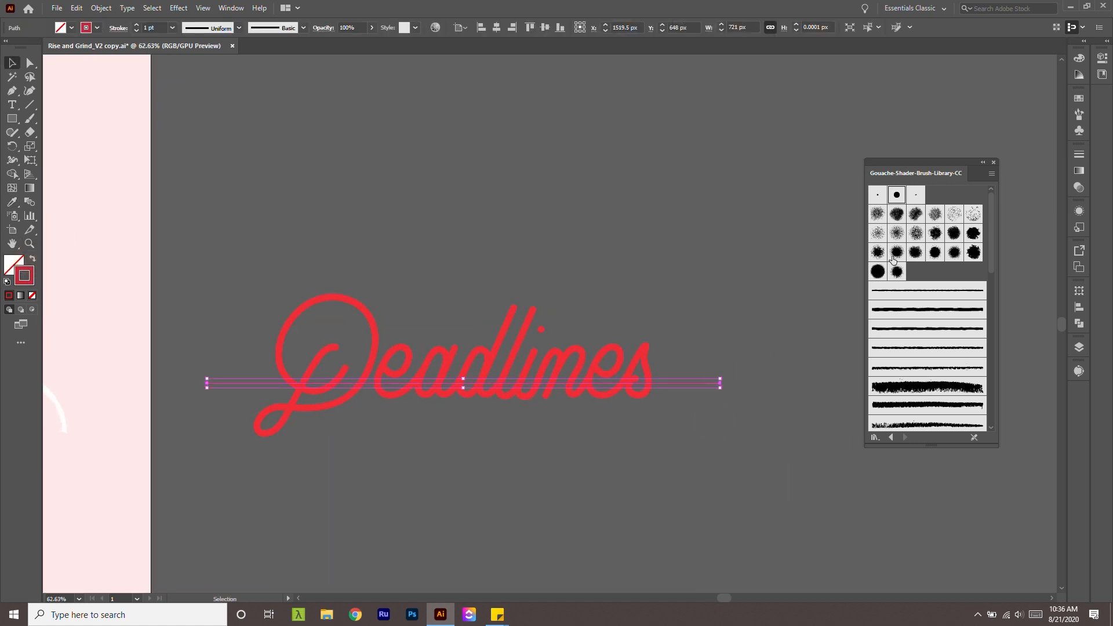
pyautogui.click(899, 273)
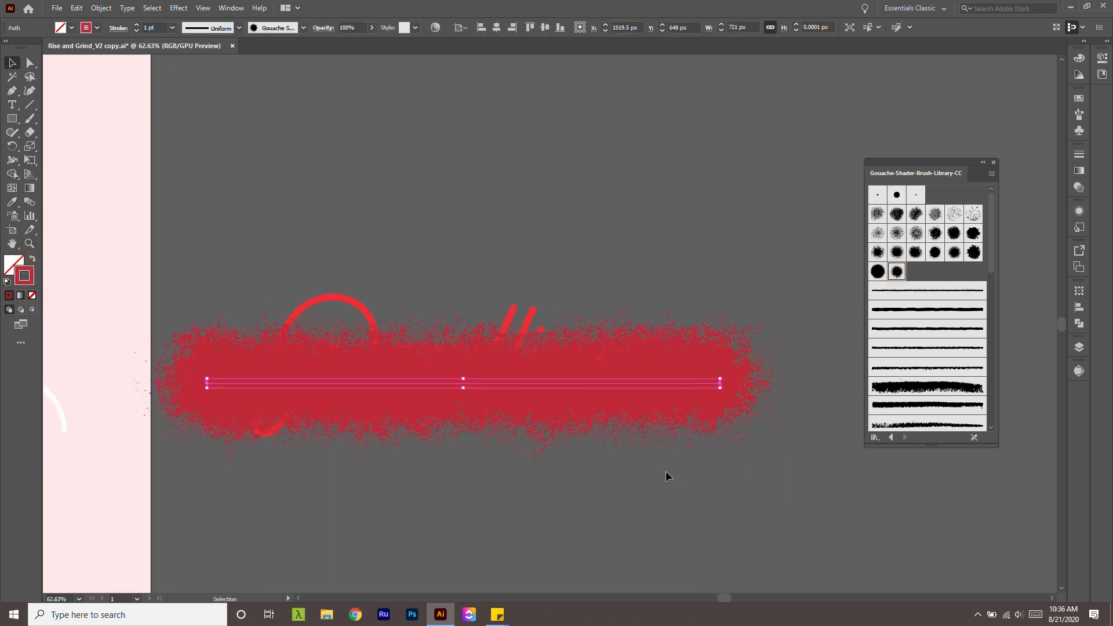
pyautogui.hotkey('ctrl', 'space')
pyautogui.moveTo(543, 438); pyautogui.dragTo(739, 384)
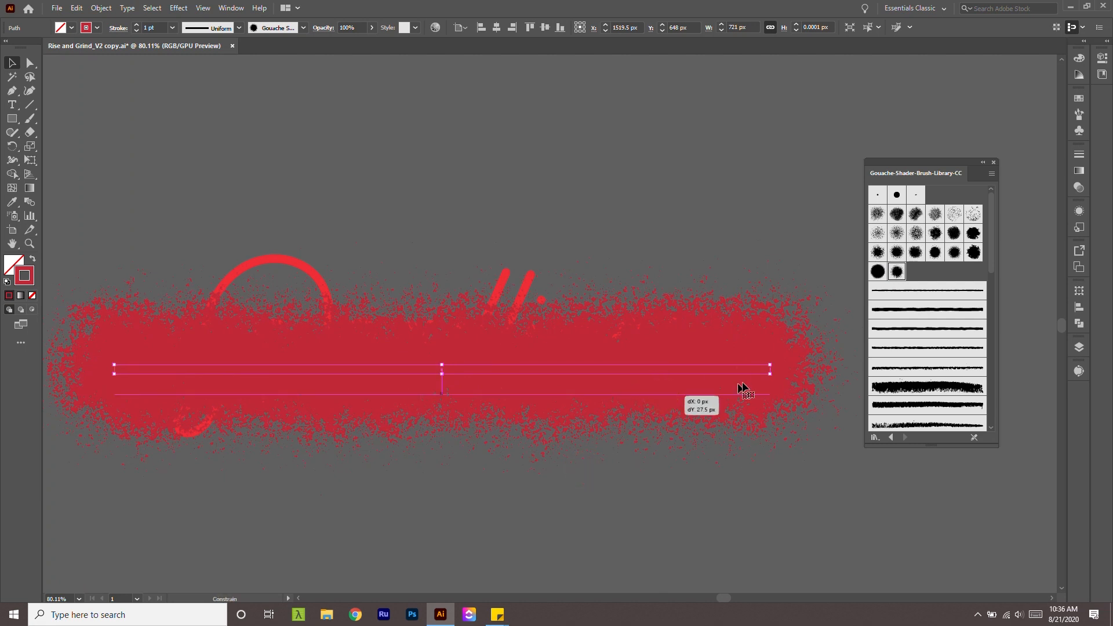
pyautogui.moveTo(771, 339); pyautogui.dragTo(770, 340)
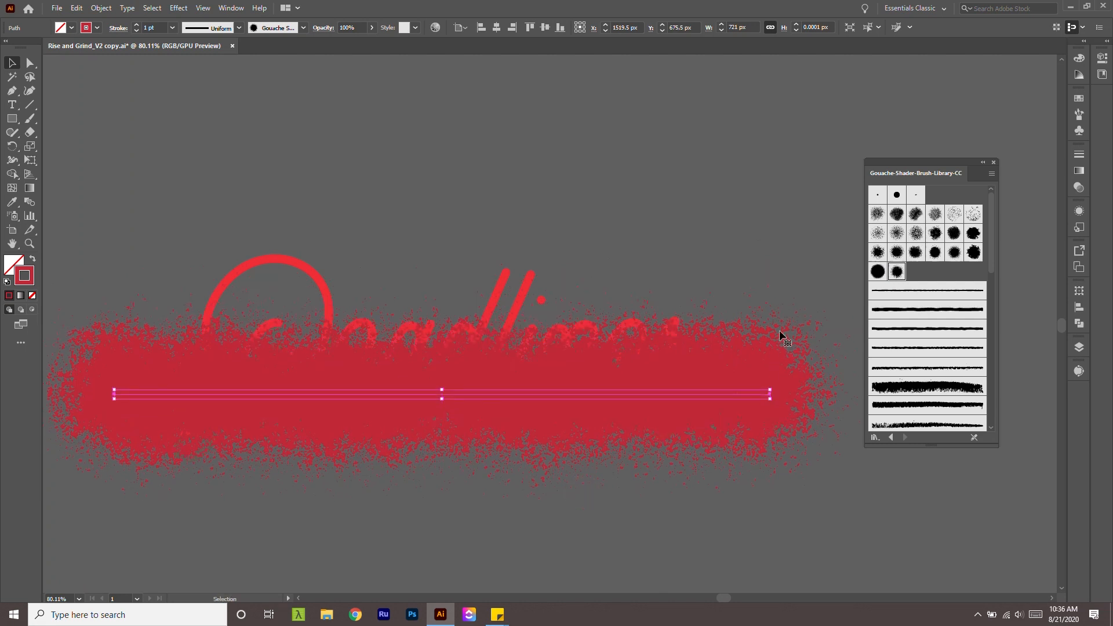
# Set the textured line's stroke weight to 0.6 pt, move it about 10 px farther down over the lettering's lower edge, and deselect it.
pyautogui.click(135, 30)
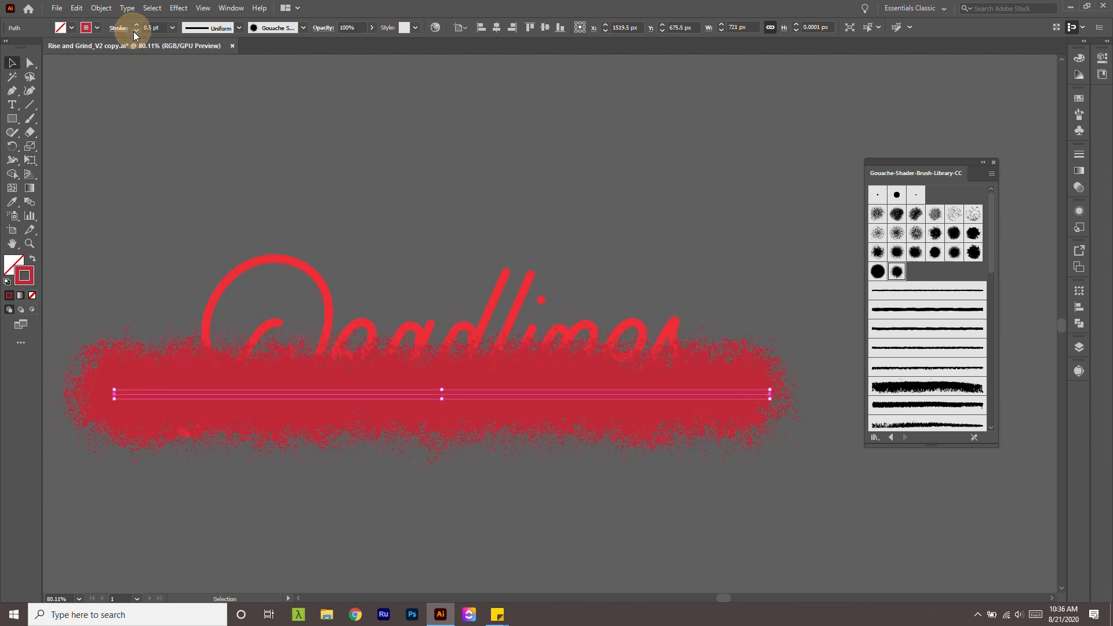
pyautogui.moveTo(684, 395); pyautogui.dragTo(686, 401)
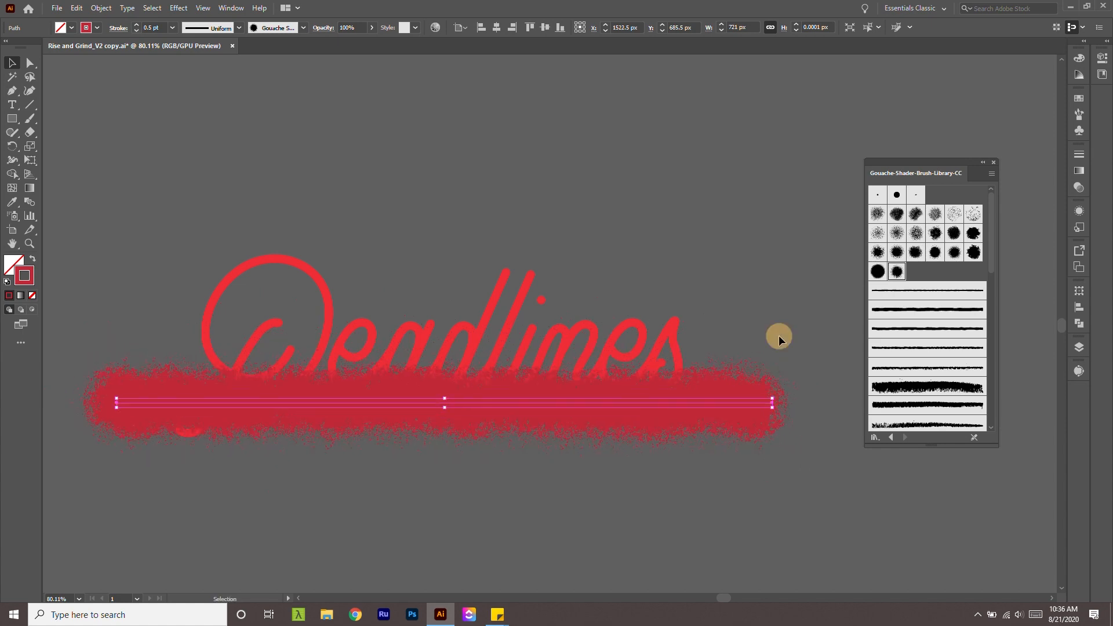
pyautogui.click(137, 25)
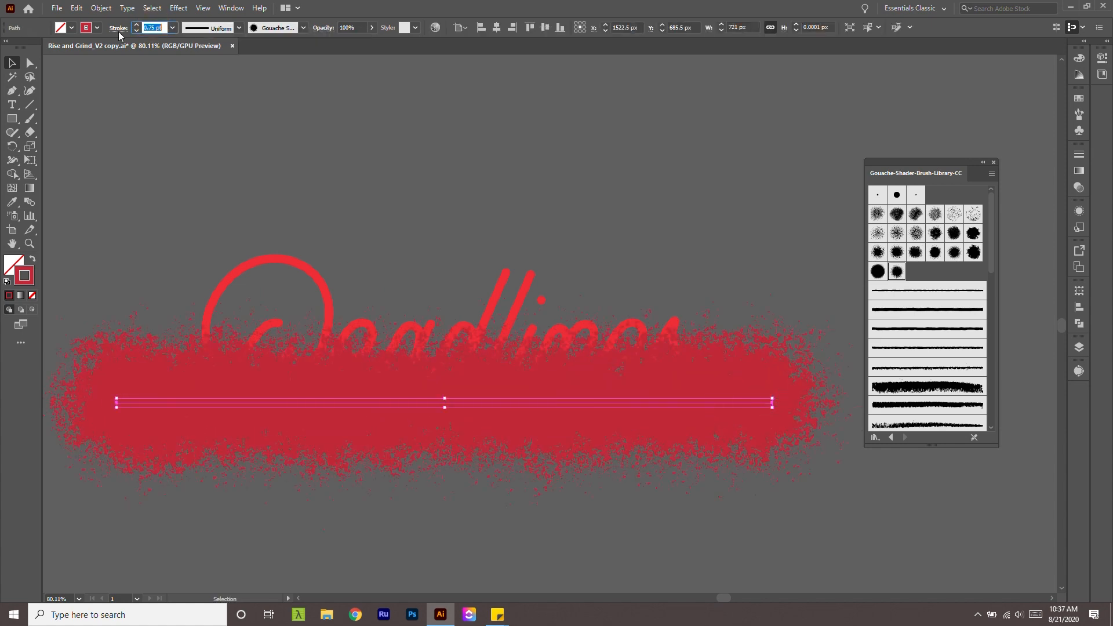
pyautogui.click(654, 236)
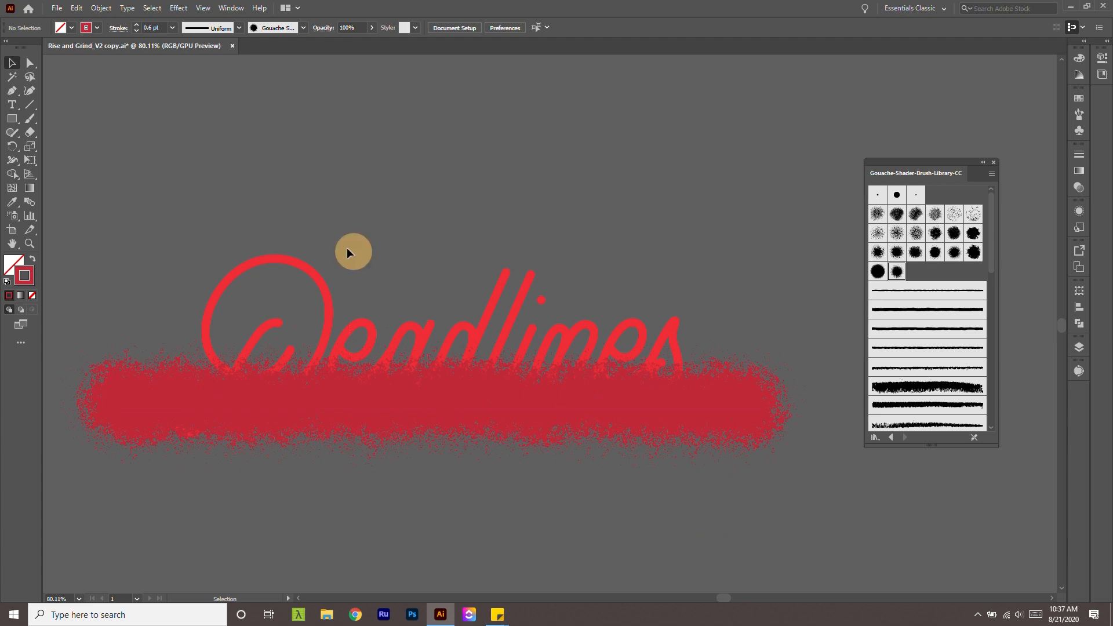
# Bring the copied "Deadlines" lettering to the front of the dark red texture.
pyautogui.moveTo(350, 251); pyautogui.dragTo(780, 468)
pyautogui.click(781, 469)
pyautogui.click(672, 324)
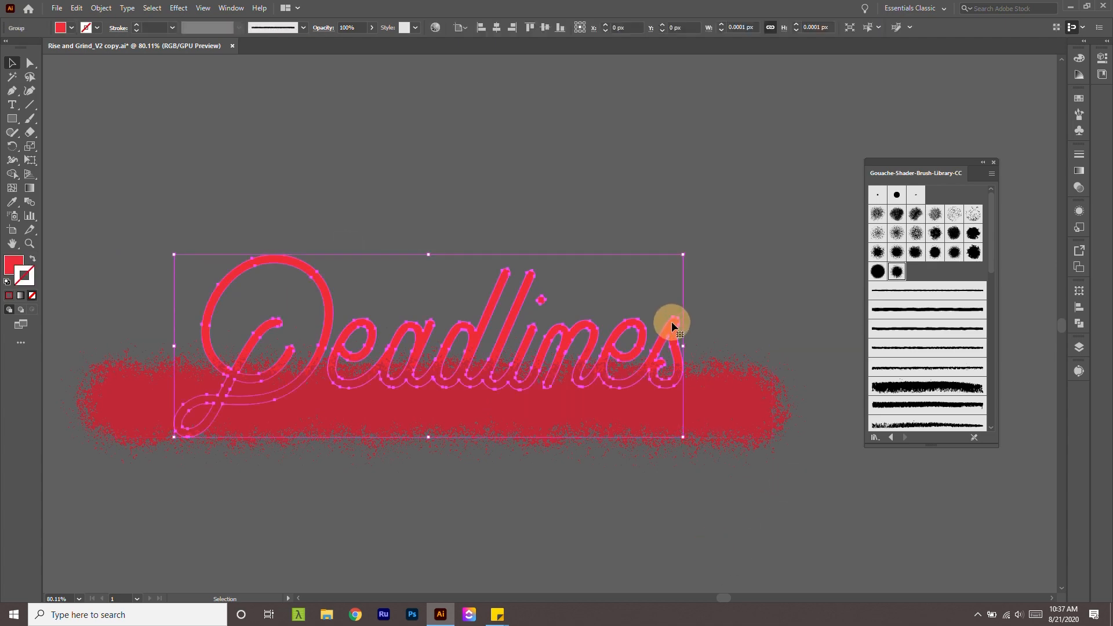
pyautogui.click(76, 7)
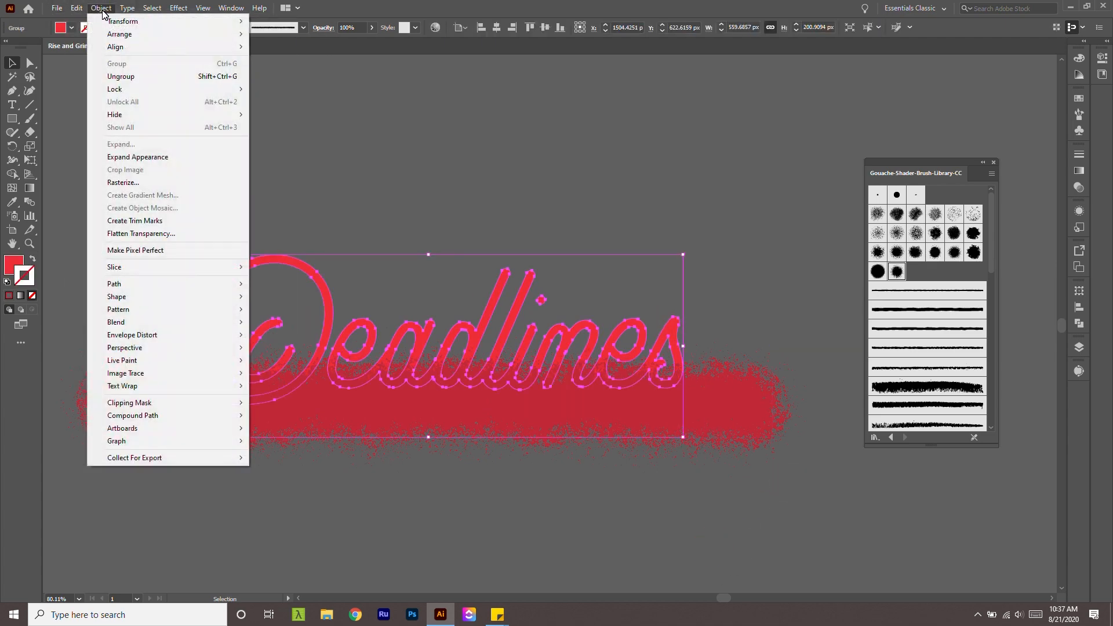
pyautogui.click(101, 7)
pyautogui.click(101, 7)
pyautogui.moveTo(123, 35)
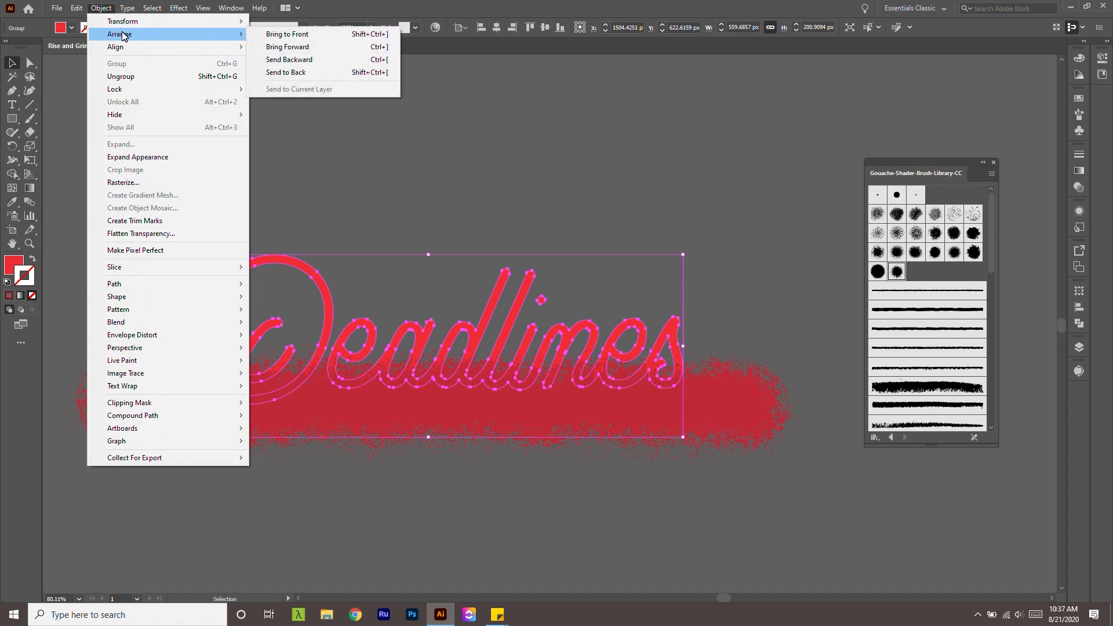
pyautogui.click(290, 34)
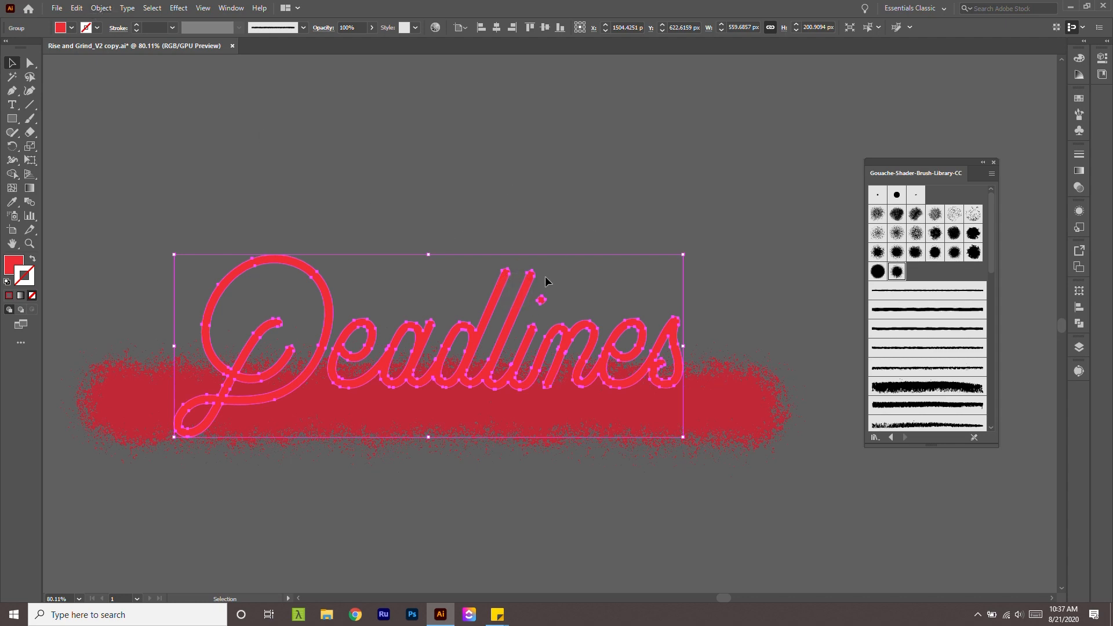
# Ungroup the copied "Deadlines" lettering and deselect it.
pyautogui.click(101, 8)
pyautogui.click(167, 82)
pyautogui.click(489, 124)
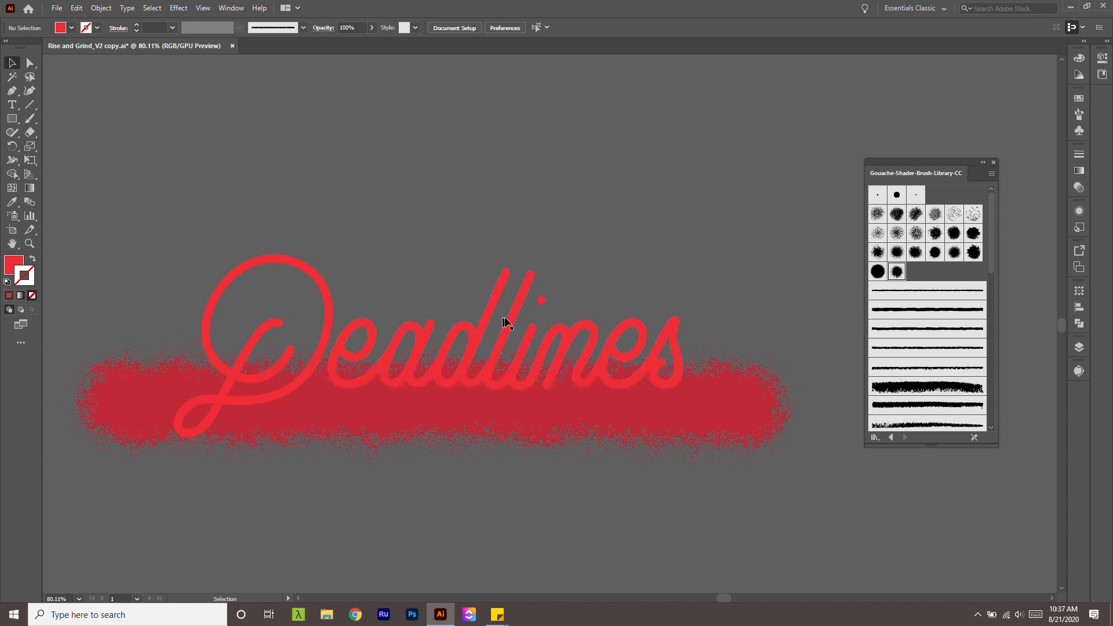
# Combine the letter D, the remaining joined letters and the dot of the i into one compound path.
pyautogui.click(503, 319)
pyautogui.keyDown('shift'); pyautogui.click(323, 297); pyautogui.keyUp('shift')
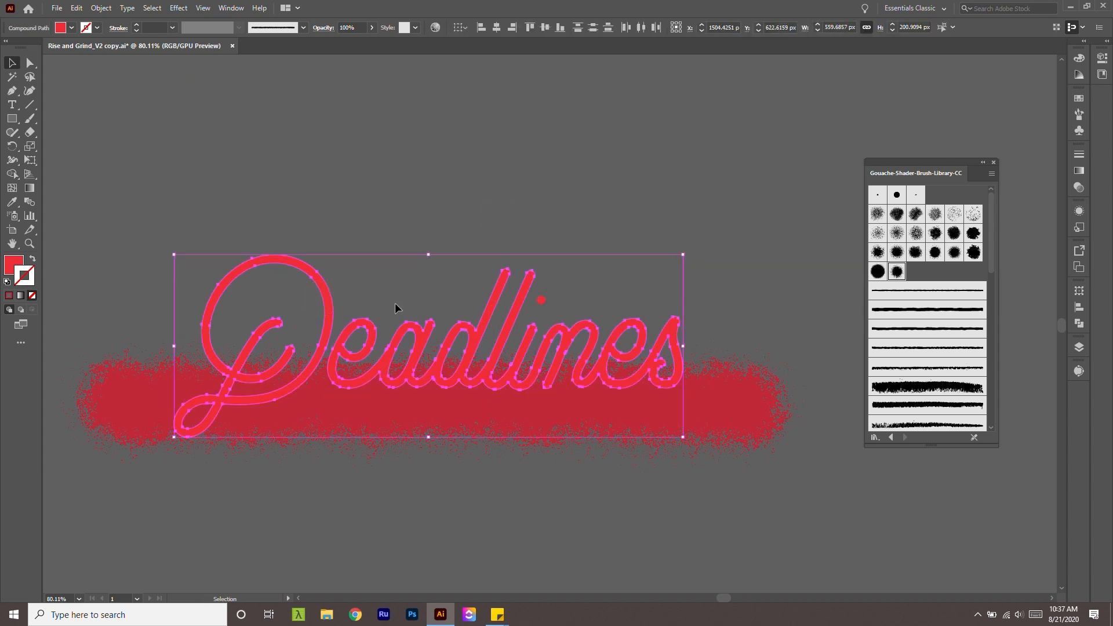
pyautogui.click(548, 298)
pyautogui.click(541, 300)
pyautogui.keyDown('shift'); pyautogui.click(515, 298); pyautogui.keyUp('shift')
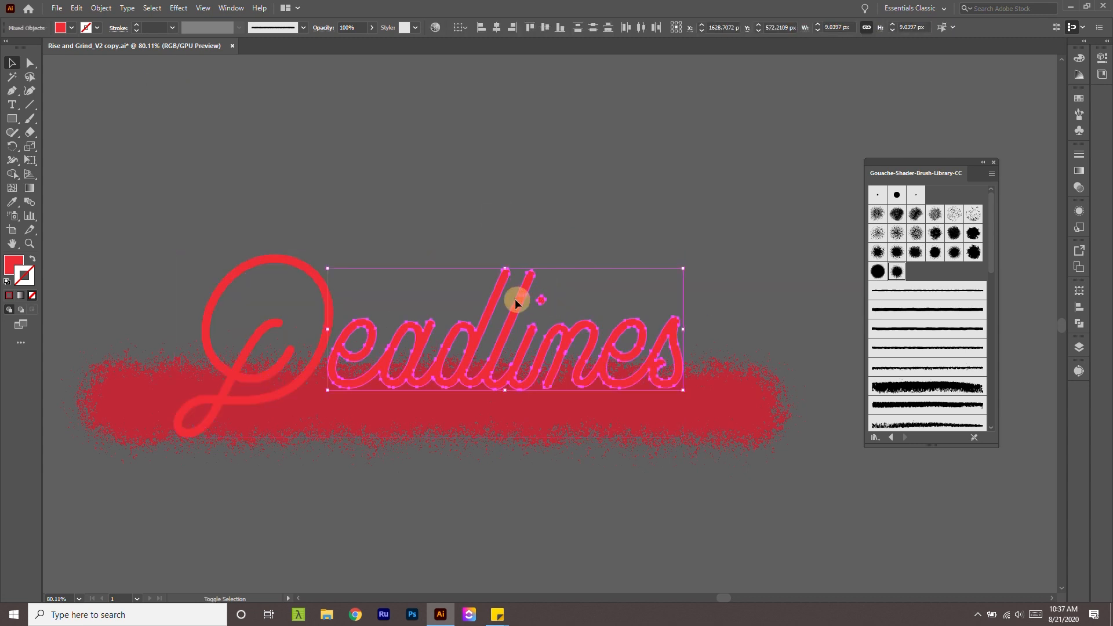
pyautogui.keyDown('shift'); pyautogui.click(323, 302); pyautogui.keyUp('shift')
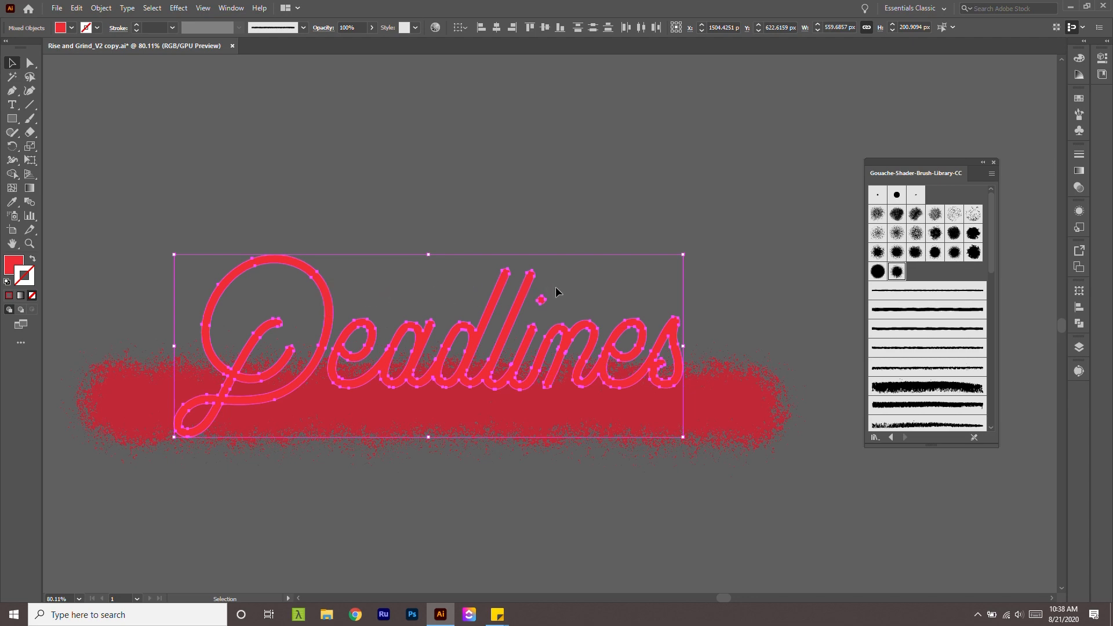
pyautogui.click(101, 8)
pyautogui.click(103, 9)
pyautogui.click(103, 8)
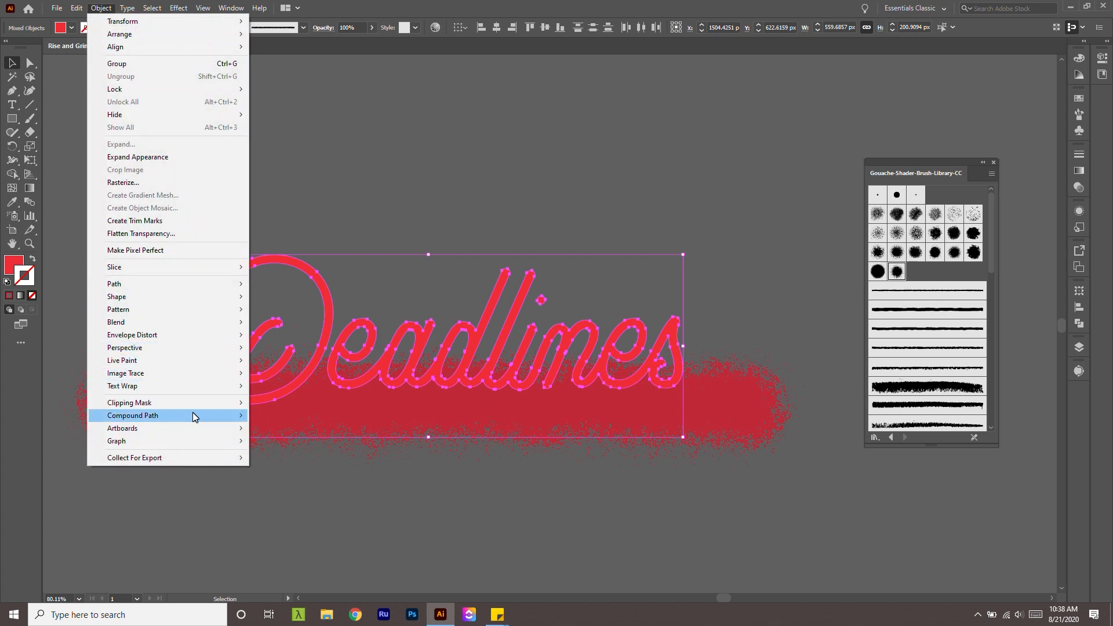
pyautogui.moveTo(193, 412)
pyautogui.click(273, 415)
pyautogui.click(596, 485)
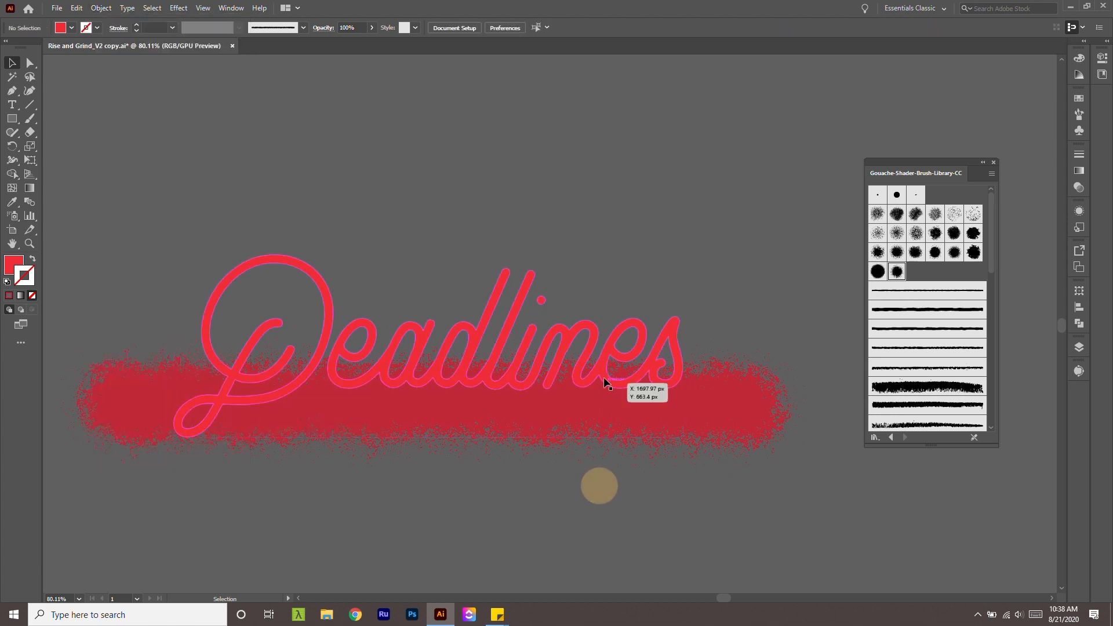
pyautogui.click(589, 331)
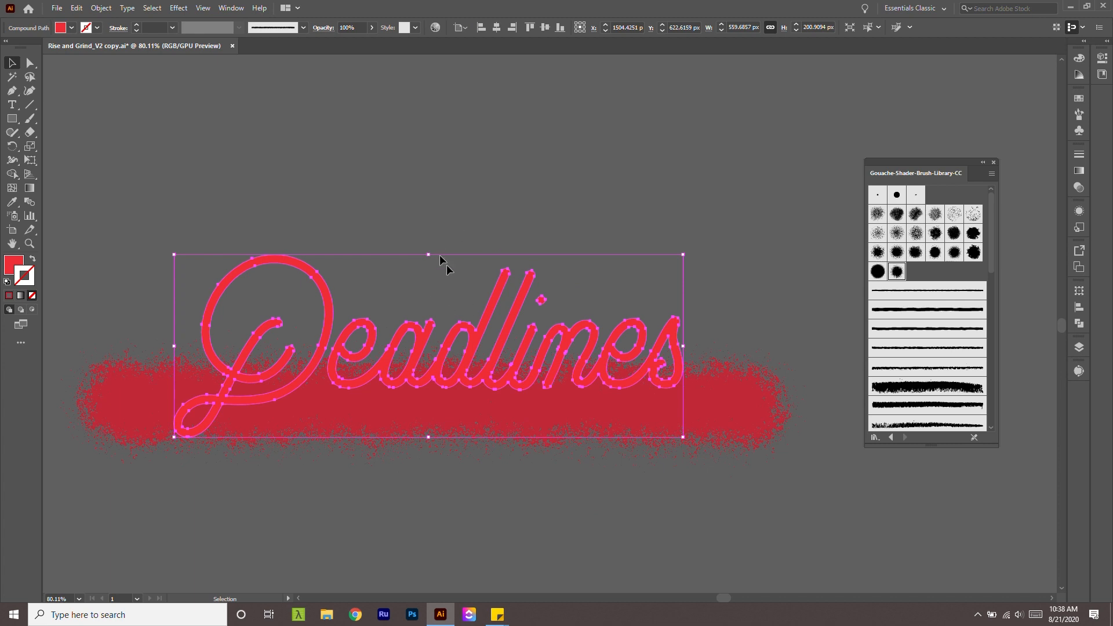
# Clip the dark red texture to the copied "Deadlines" lettering with a clipping mask and deselect the result.
pyautogui.moveTo(781, 506); pyautogui.dragTo(366, 268)
pyautogui.hotkey('ctrl', '7')
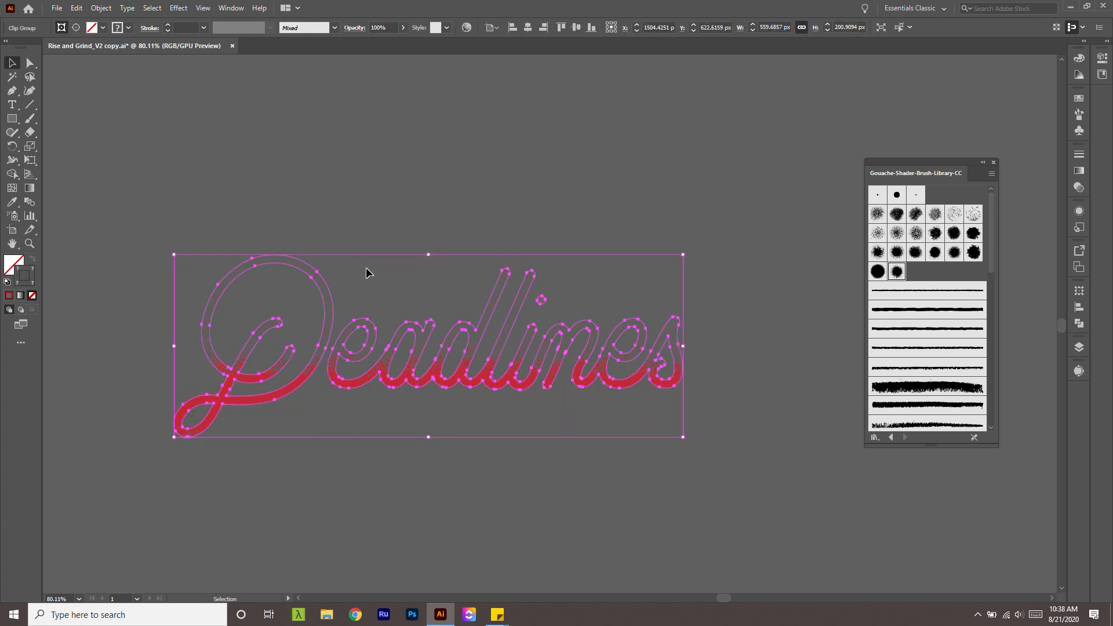
pyautogui.click(744, 424)
pyautogui.moveTo(595, 389); pyautogui.dragTo(674, 414)
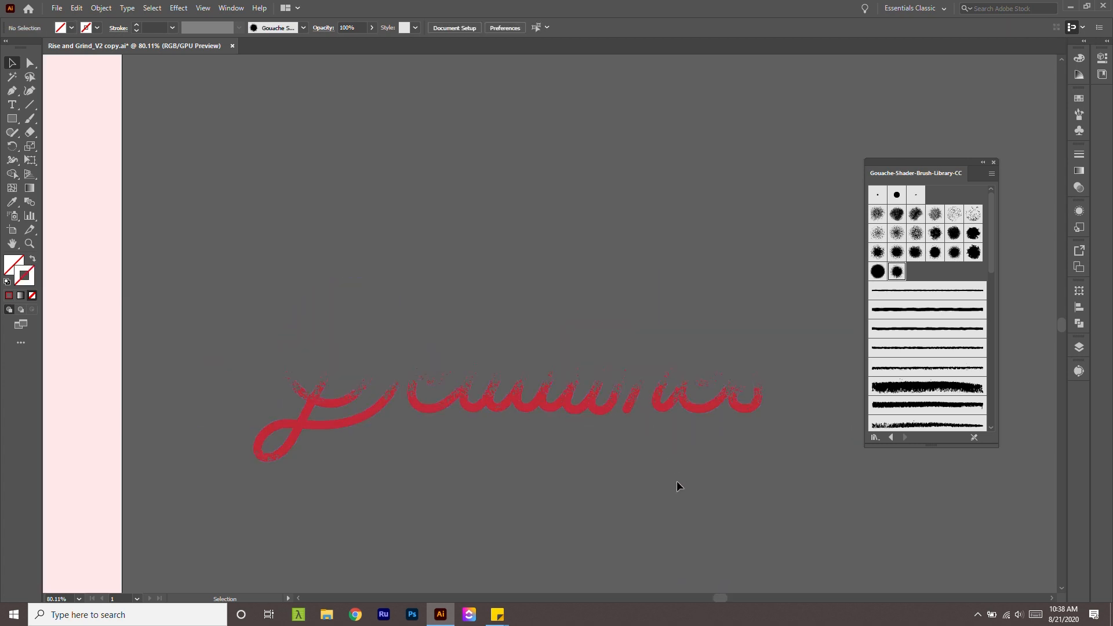
pyautogui.moveTo(635, 467); pyautogui.dragTo(551, 419)
pyautogui.keyDown('ctrl'); pyautogui.click(665, 445); pyautogui.keyUp('ctrl')
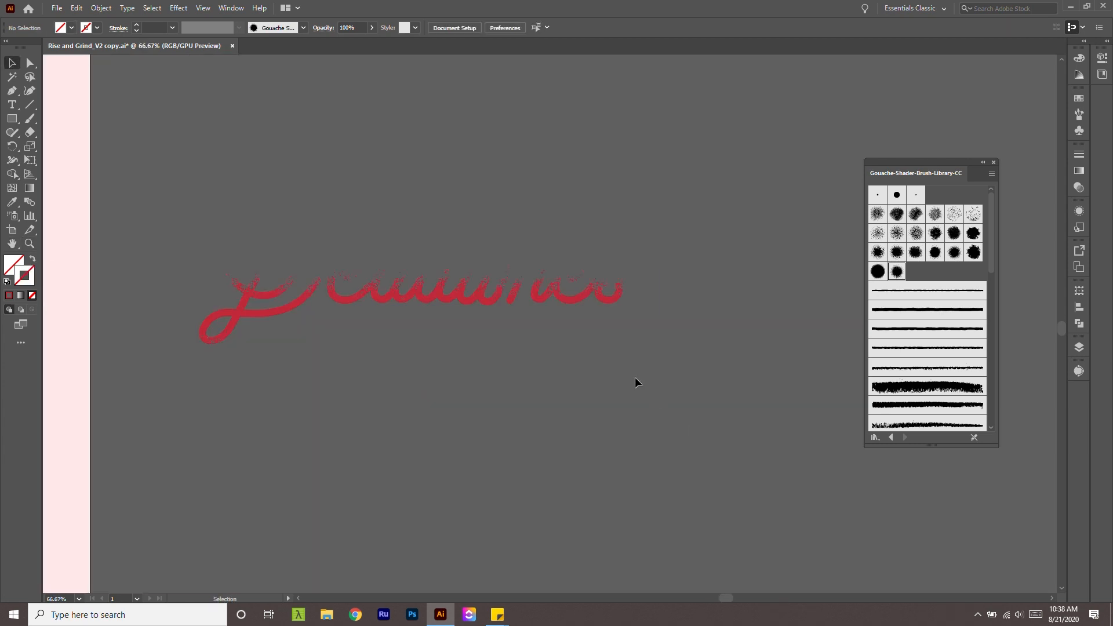
# Isolate the textured lettering's clip group, fill its clipping path with the palette's bright red, and leave isolation mode.
pyautogui.doubleClick(540, 277)
pyautogui.click(539, 276)
pyautogui.moveTo(771, 426); pyautogui.dragTo(637, 349)
pyautogui.moveTo(712, 372); pyautogui.dragTo(713, 413)
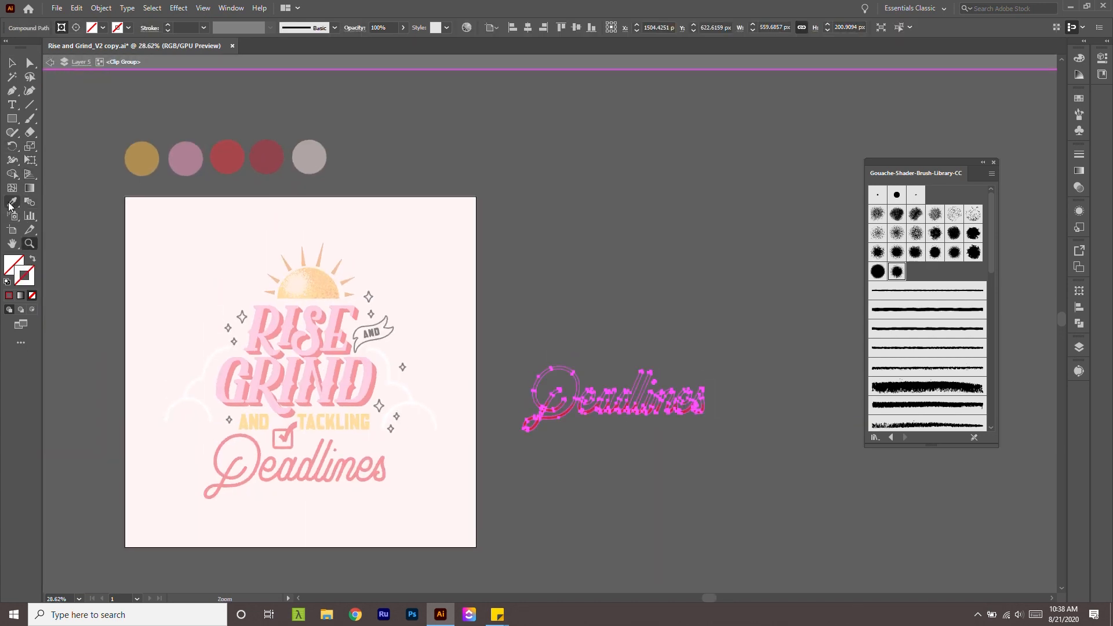
pyautogui.click(12, 203)
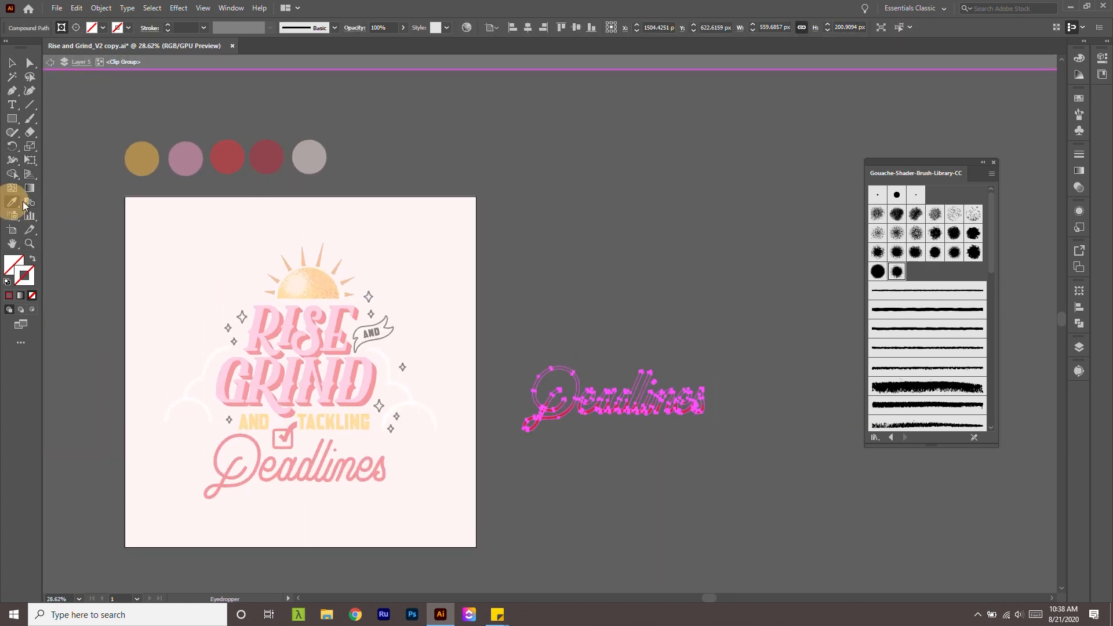
pyautogui.click(226, 154)
pyautogui.press('v')
pyautogui.click(636, 458)
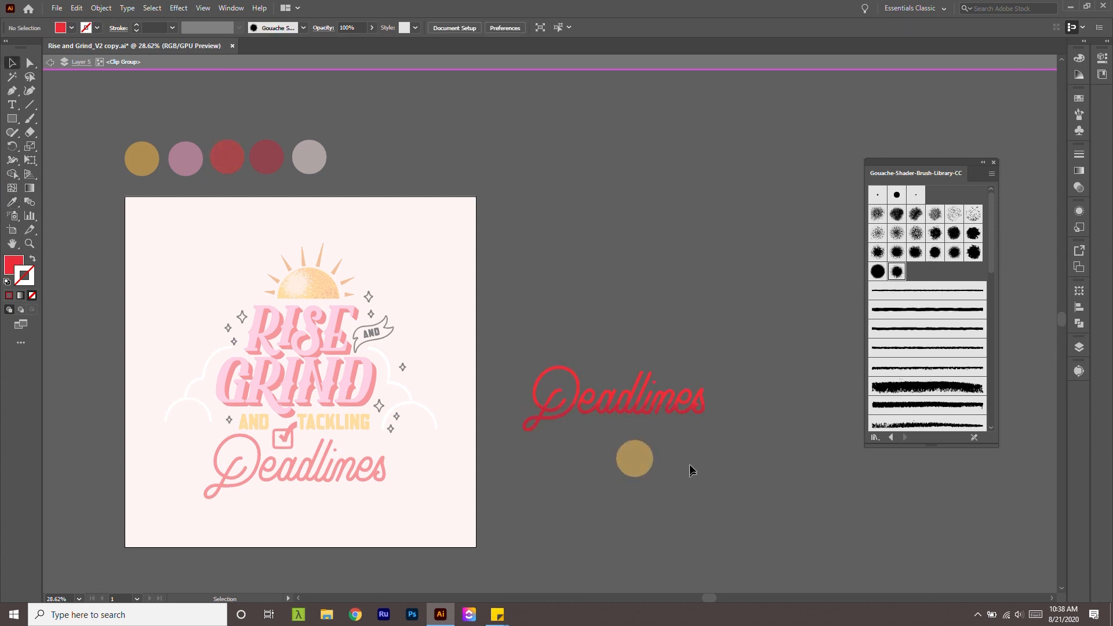
pyautogui.press('z')
pyautogui.moveTo(666, 439); pyautogui.dragTo(804, 534)
pyautogui.press('v')
pyautogui.press('Escape')
# Move the textured "Deadlines" lettering onto the artboard, aligned over the original lettering, and deselect it.
pyautogui.press('z')
pyautogui.keyDown('alt'); pyautogui.click(697, 429); pyautogui.keyUp('alt')
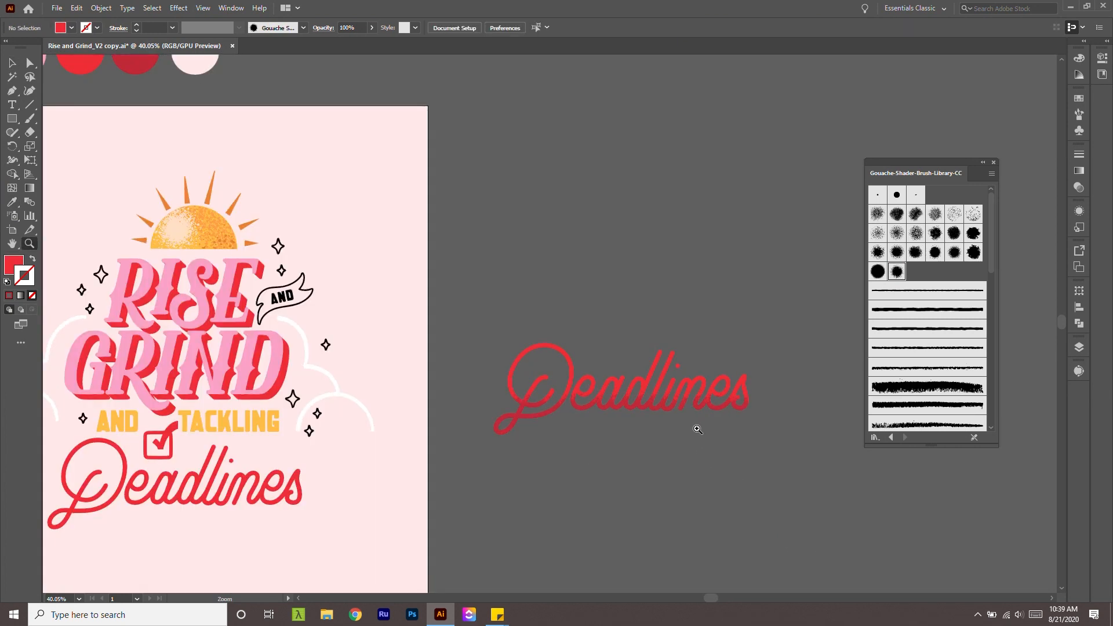
pyautogui.moveTo(676, 450); pyautogui.dragTo(634, 398)
pyautogui.press('v')
pyautogui.click(752, 369)
pyautogui.moveTo(751, 368); pyautogui.dragTo(313, 458)
pyautogui.moveTo(416, 514); pyautogui.dragTo(416, 514)
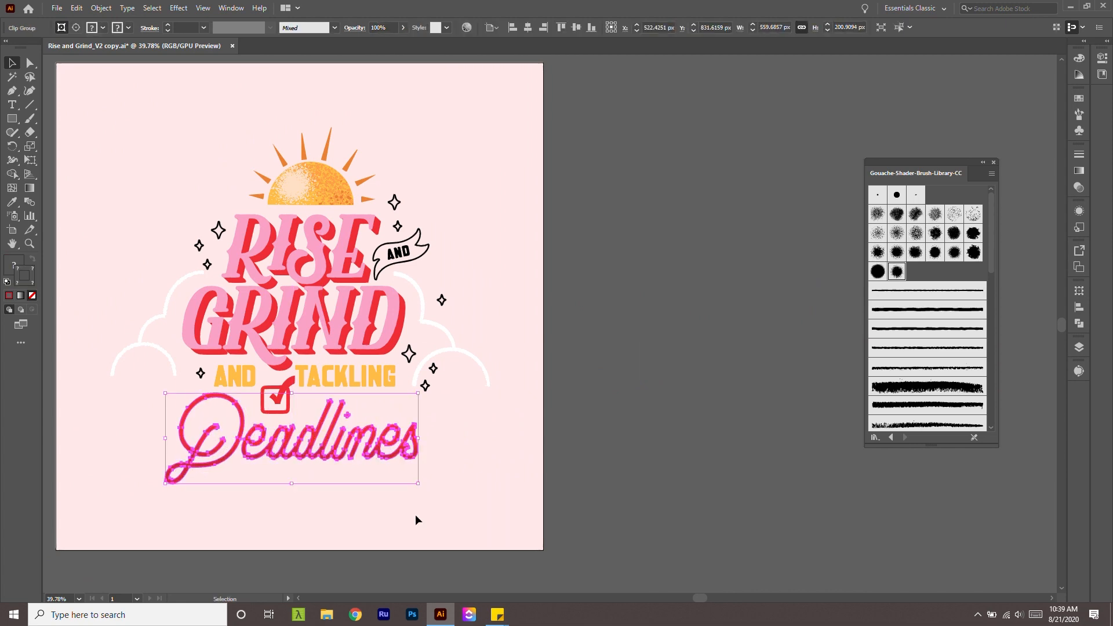
pyautogui.click(472, 525)
pyautogui.scroll(8, 522, 475)
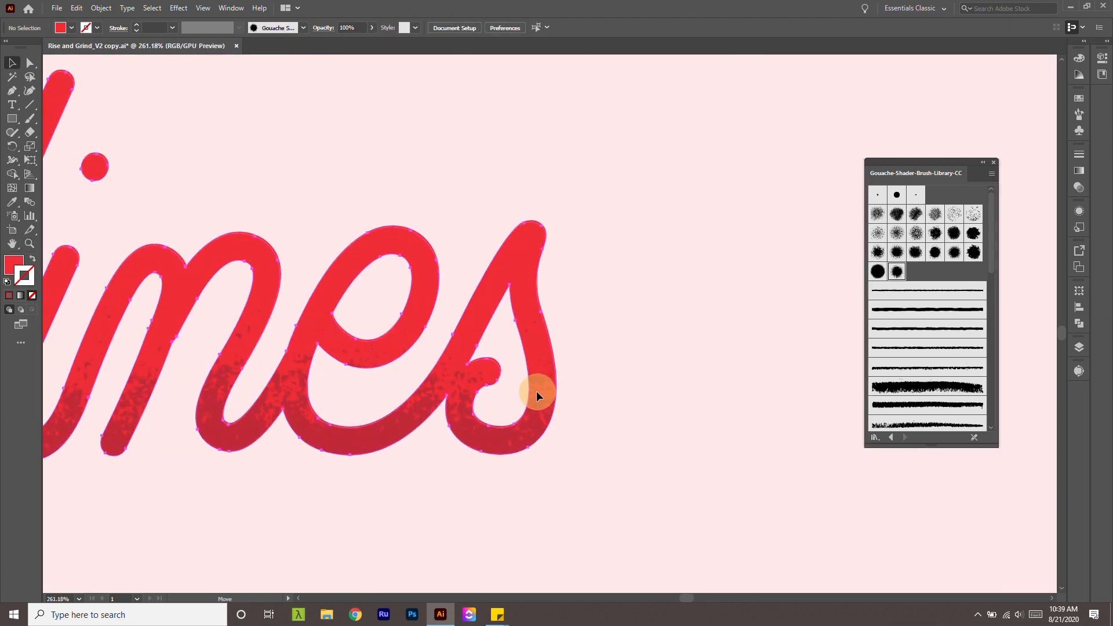
pyautogui.moveTo(537, 394); pyautogui.dragTo(524, 396)
pyautogui.click(653, 403)
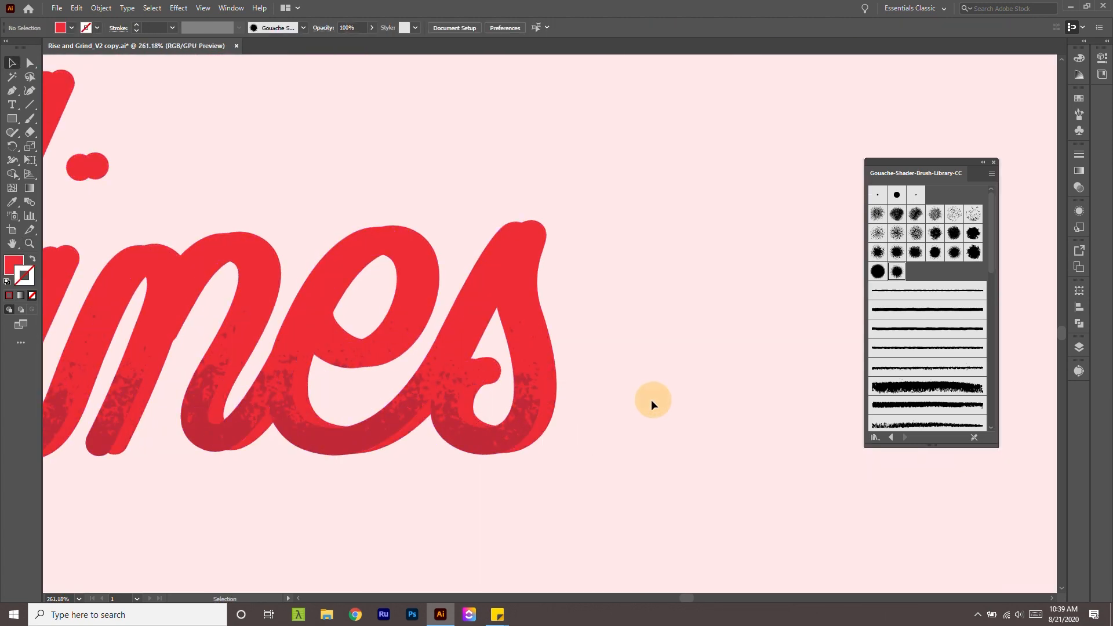
# Delete the original "Deadlines" lettering lying beneath the textured version.
pyautogui.click(533, 408)
pyautogui.scroll(5, 560, 435)
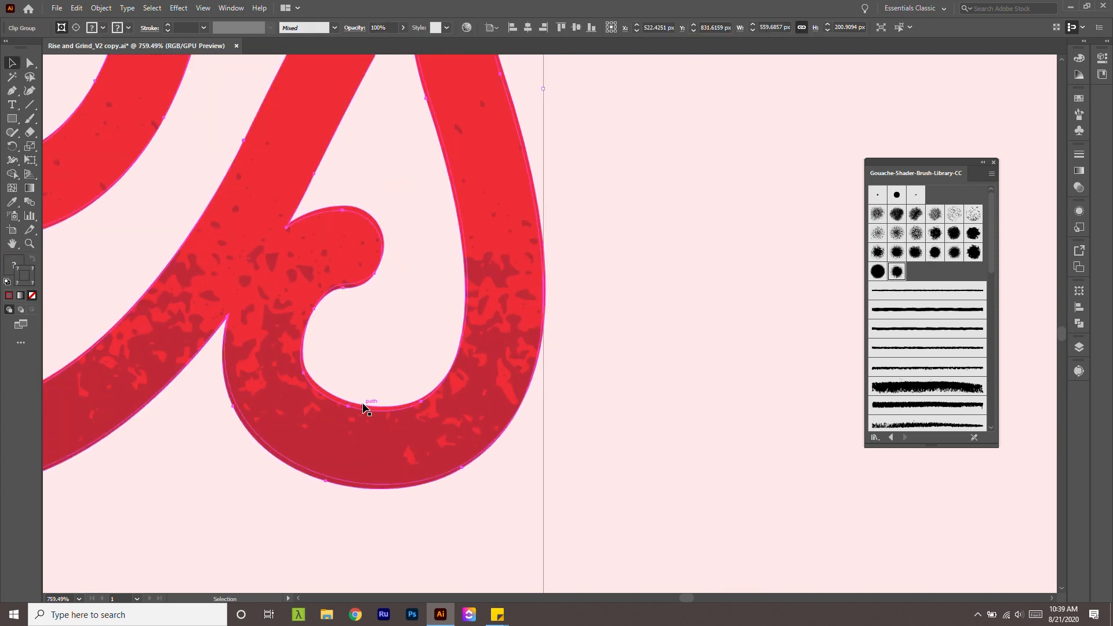
pyautogui.click(377, 411)
pyautogui.press('Delete')
pyautogui.moveTo(552, 408); pyautogui.dragTo(203, 279)
pyautogui.moveTo(571, 391); pyautogui.dragTo(587, 422)
pyautogui.moveTo(641, 446); pyautogui.dragTo(694, 448)
pyautogui.moveTo(698, 450); pyautogui.dragTo(677, 458)
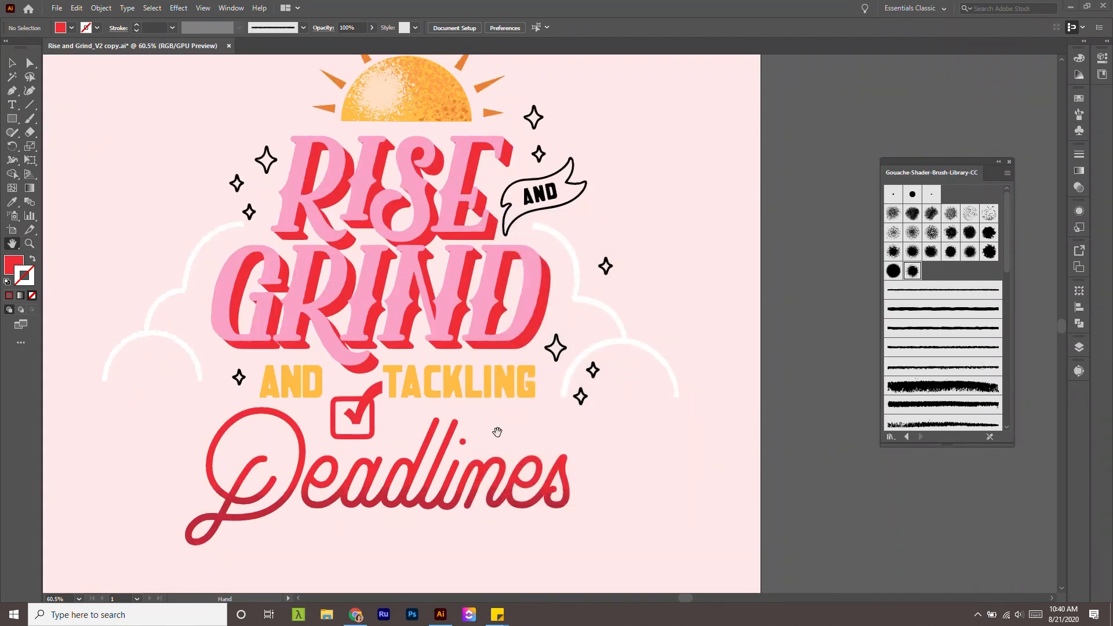
# Place a copy of the yellow "AND TACKLING" lettering on the empty canvas beside the artboard and deselect it.
pyautogui.press('v')
pyautogui.click(459, 385)
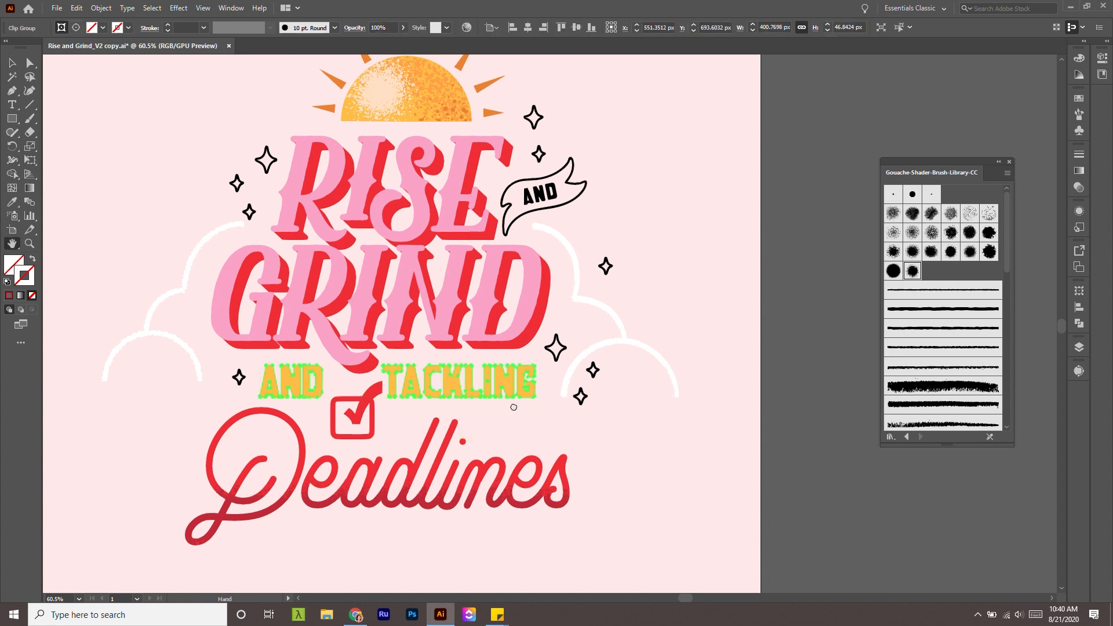
pyautogui.moveTo(514, 407); pyautogui.dragTo(269, 375)
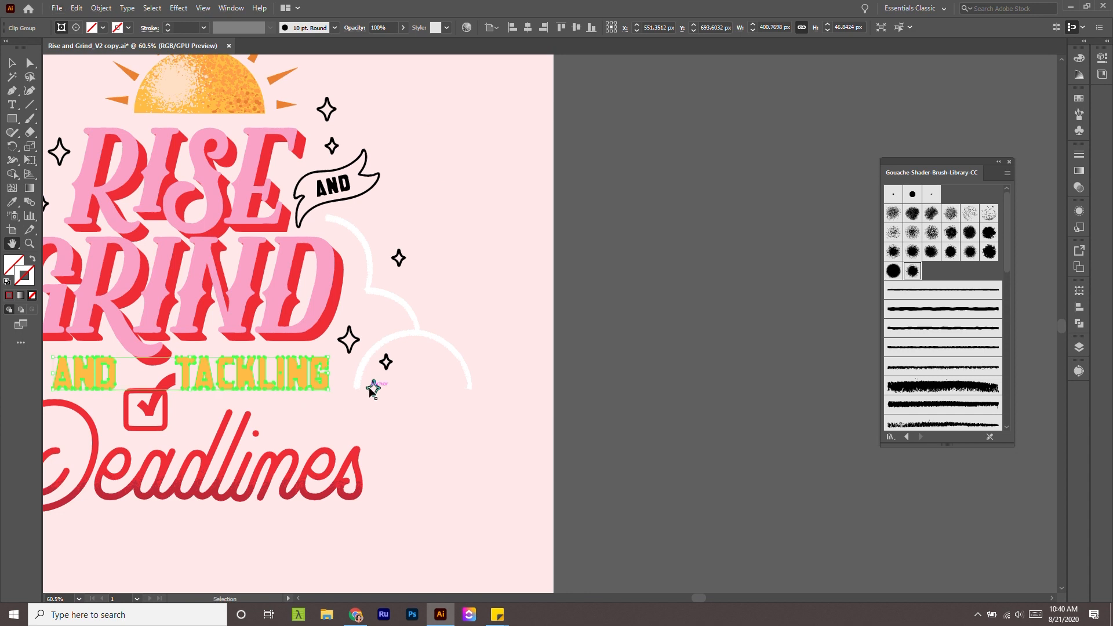
pyautogui.moveTo(373, 392); pyautogui.dragTo(624, 351)
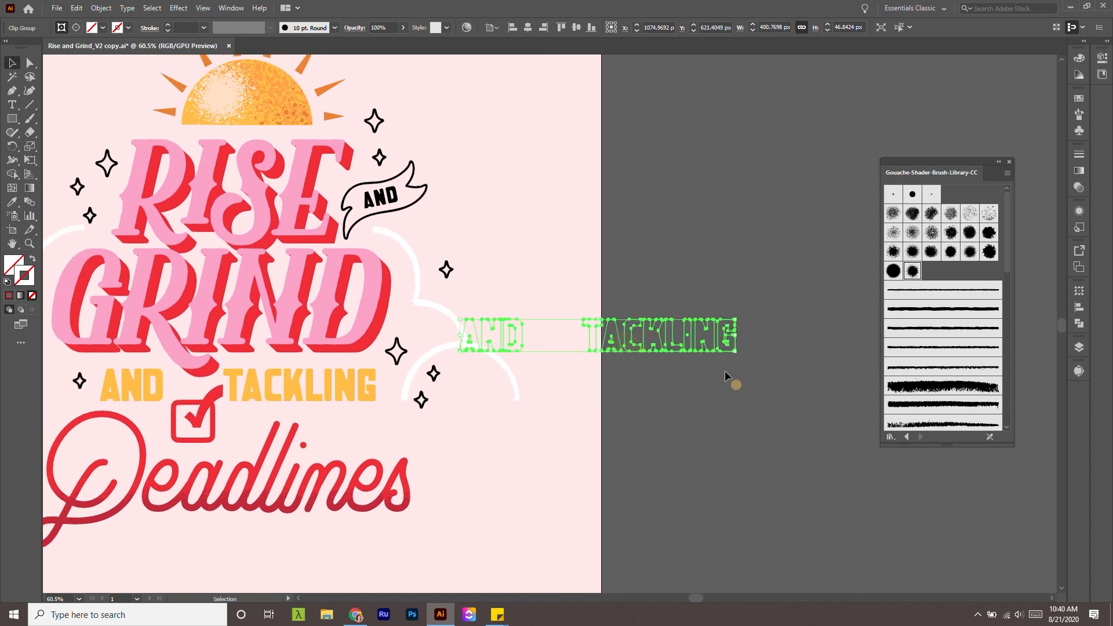
pyautogui.moveTo(699, 340); pyautogui.dragTo(824, 320)
pyautogui.click(779, 416)
pyautogui.moveTo(753, 388); pyautogui.dragTo(574, 391)
pyautogui.moveTo(525, 401)
pyautogui.mouseDown()
pyautogui.moveTo(598, 436)
pyautogui.moveTo(564, 380)
pyautogui.mouseUp()
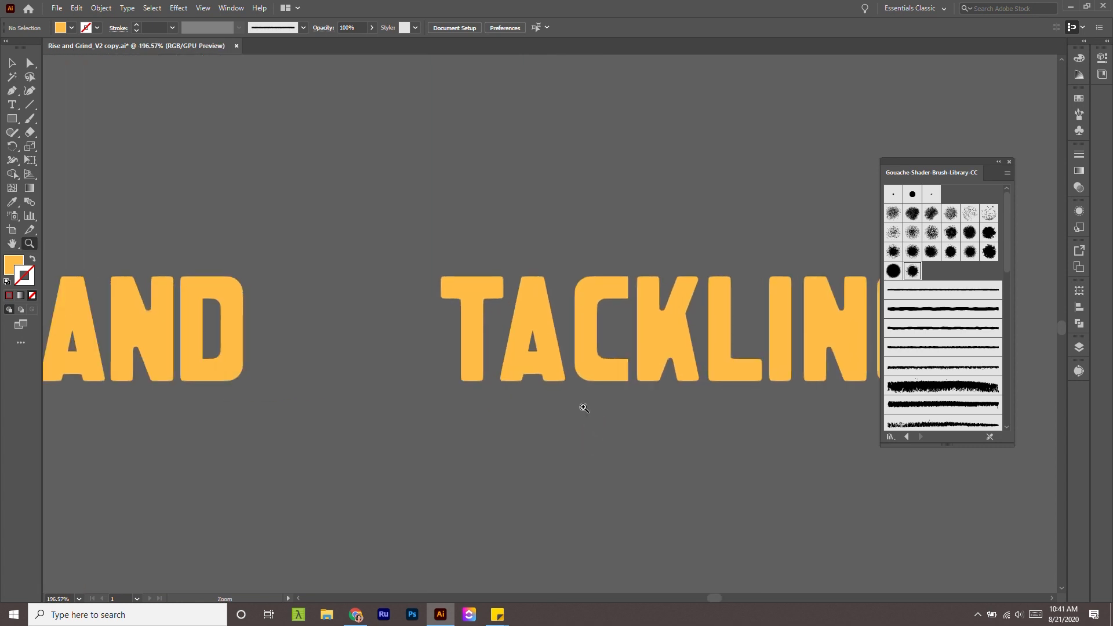
pyautogui.moveTo(564, 379); pyautogui.dragTo(538, 351)
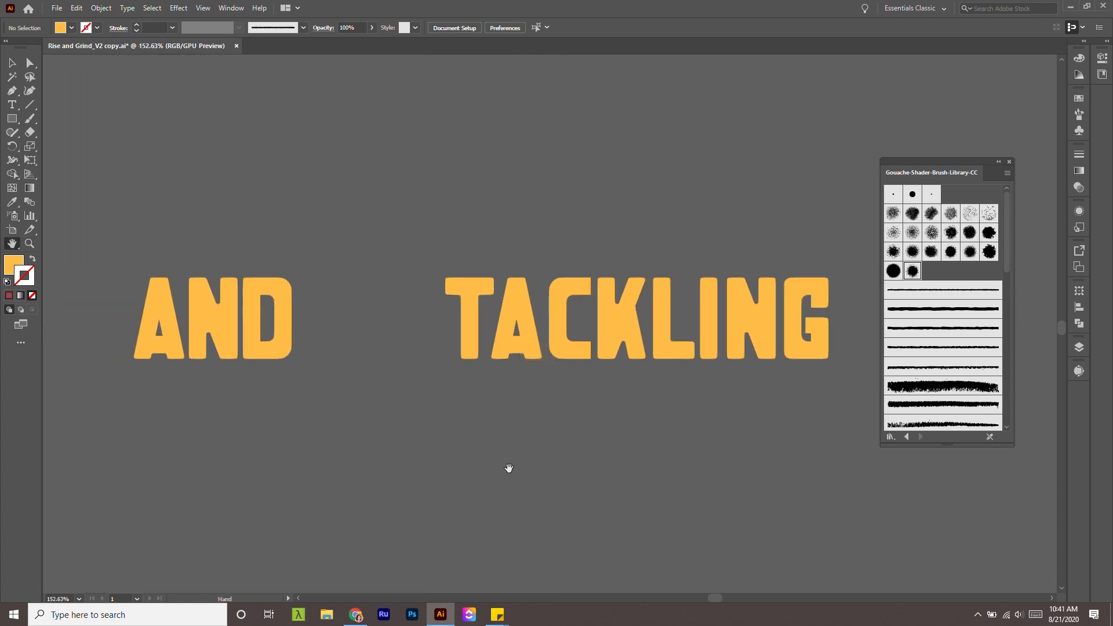
pyautogui.moveTo(527, 466); pyautogui.dragTo(493, 446)
pyautogui.moveTo(662, 472); pyautogui.dragTo(609, 453)
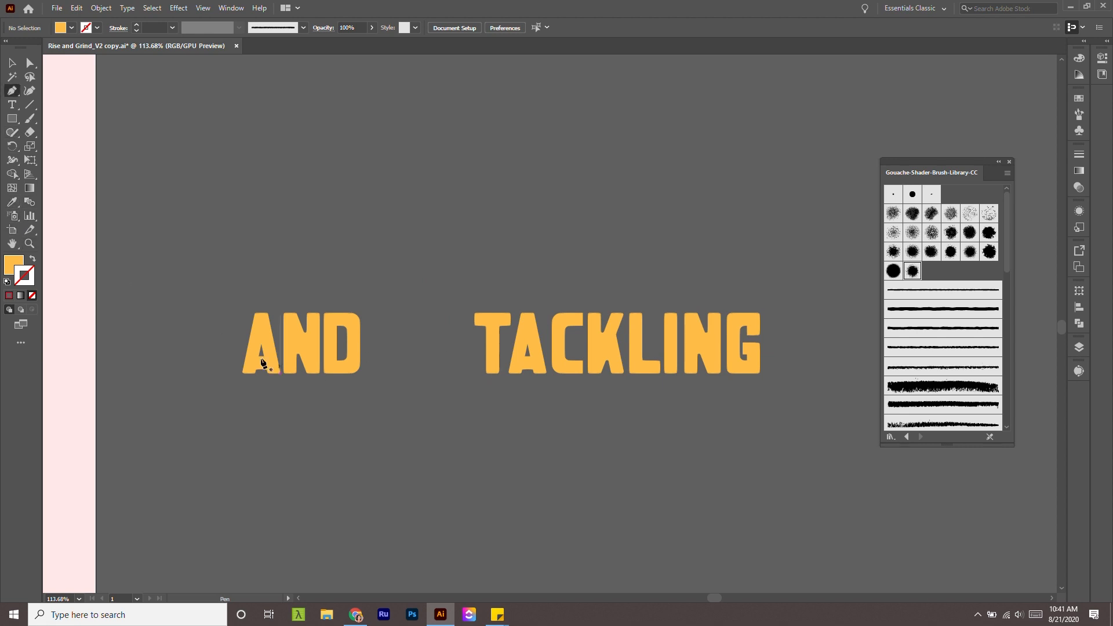
# Draw a straight horizontal path through the middle of the AND TACKLING lettering, extending slightly past both ends.
pyautogui.click(215, 349)
pyautogui.keyDown('shift'); pyautogui.click(792, 351); pyautogui.keyUp('shift')
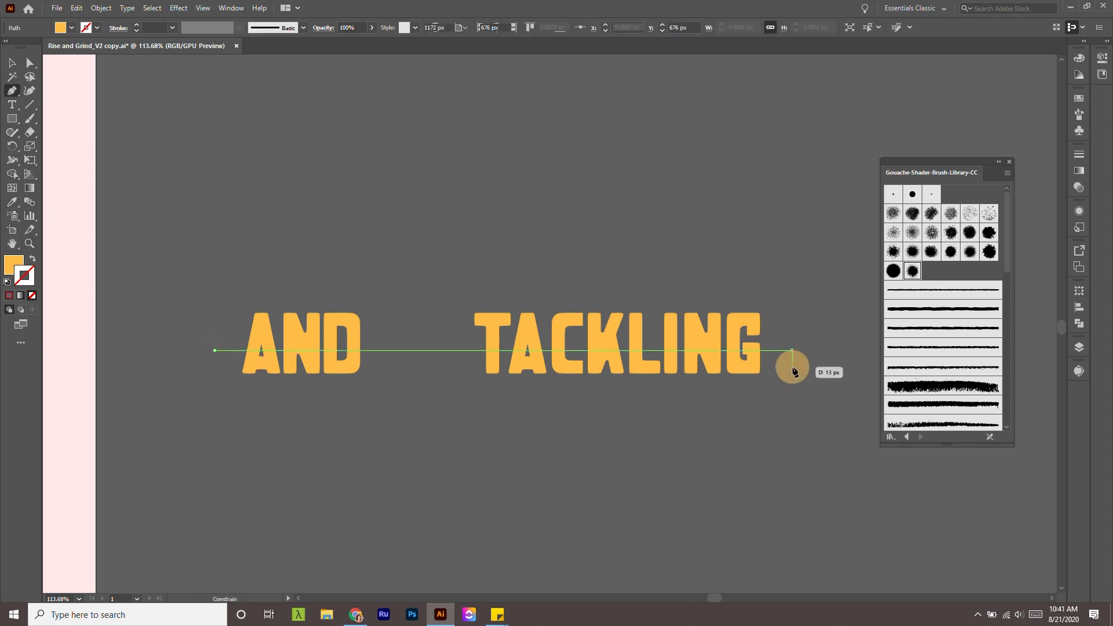
pyautogui.press('v')
# Swap the path's fill and stroke, and set the stroke to a darker orange, F49D11.
pyautogui.click(14, 264)
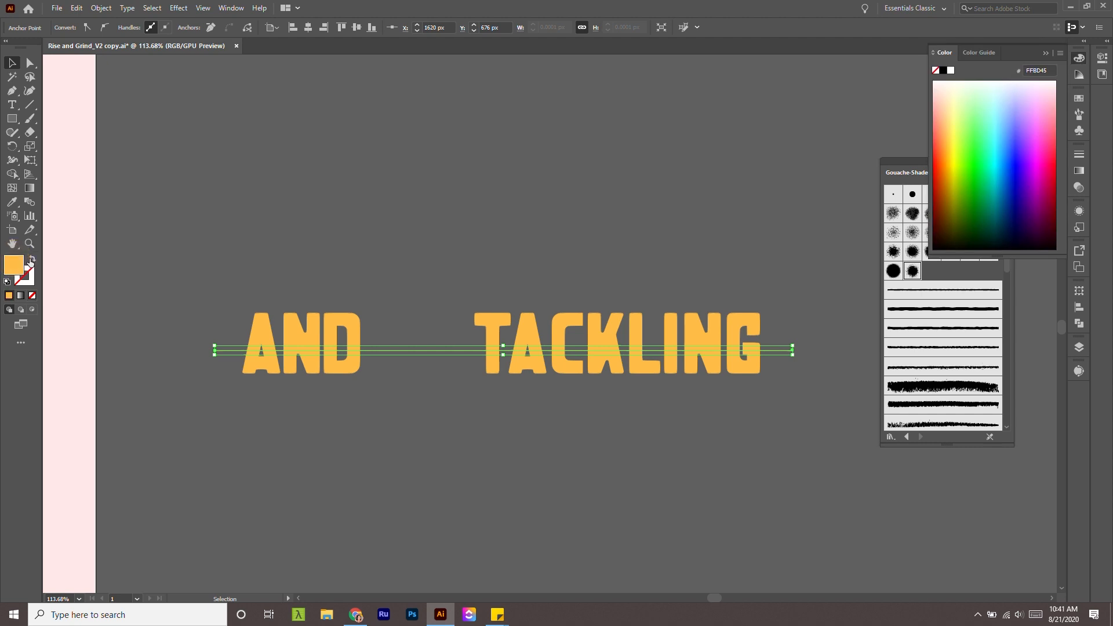
pyautogui.click(31, 258)
pyautogui.doubleClick(25, 278)
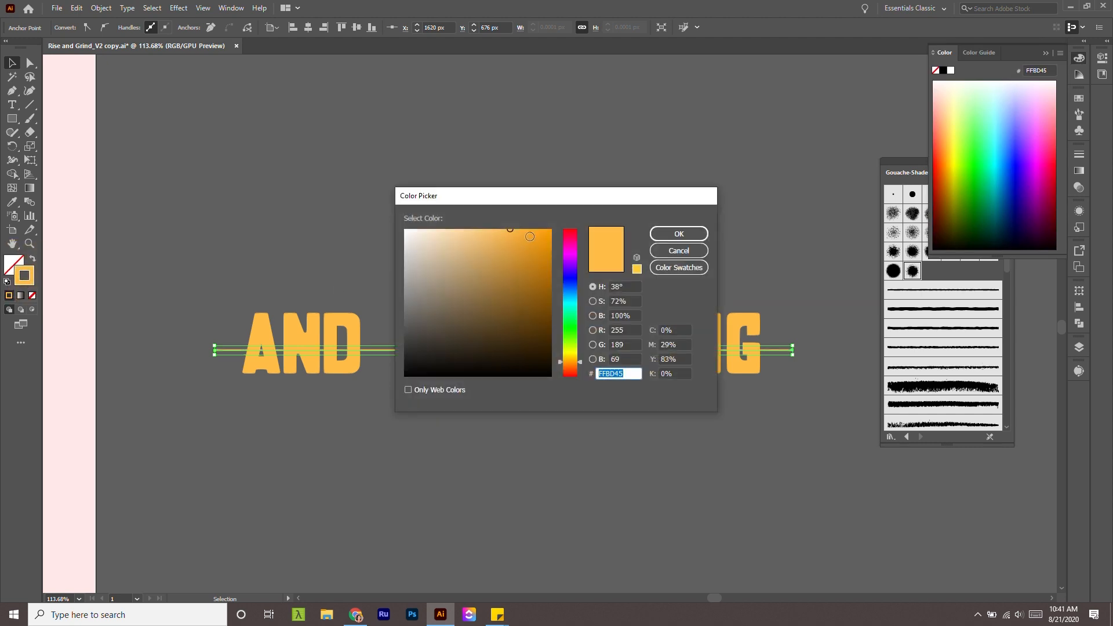
pyautogui.moveTo(530, 237); pyautogui.dragTo(537, 233)
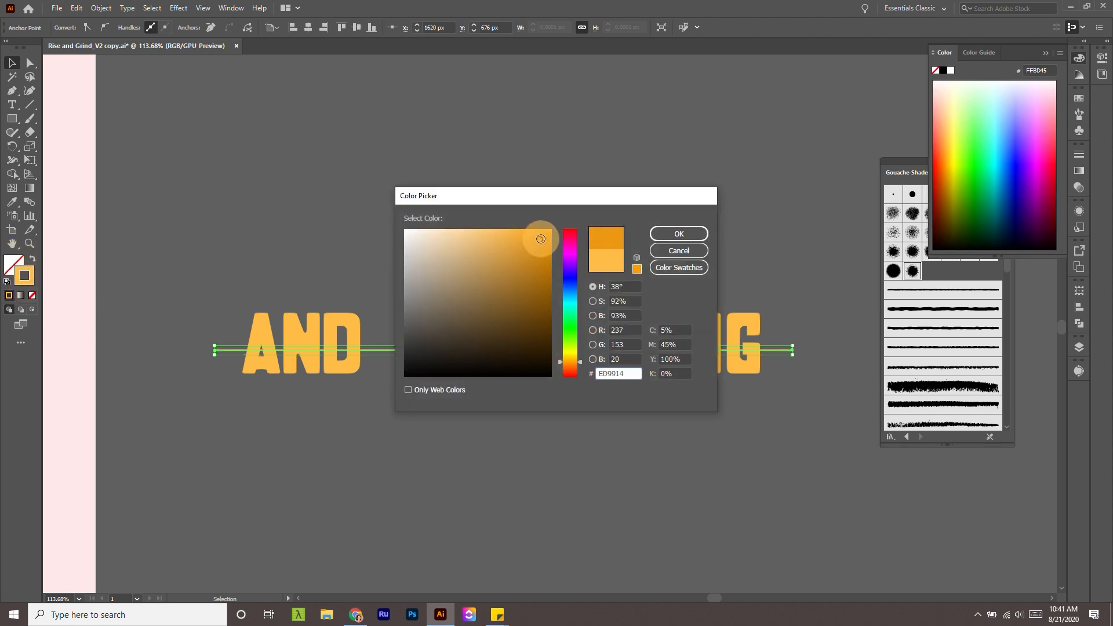
pyautogui.click(679, 234)
pyautogui.click(823, 488)
# Apply a grainy shader brush from the Gouache-Shader-Brush-Library-CC to the horizontal path.
pyautogui.click(779, 351)
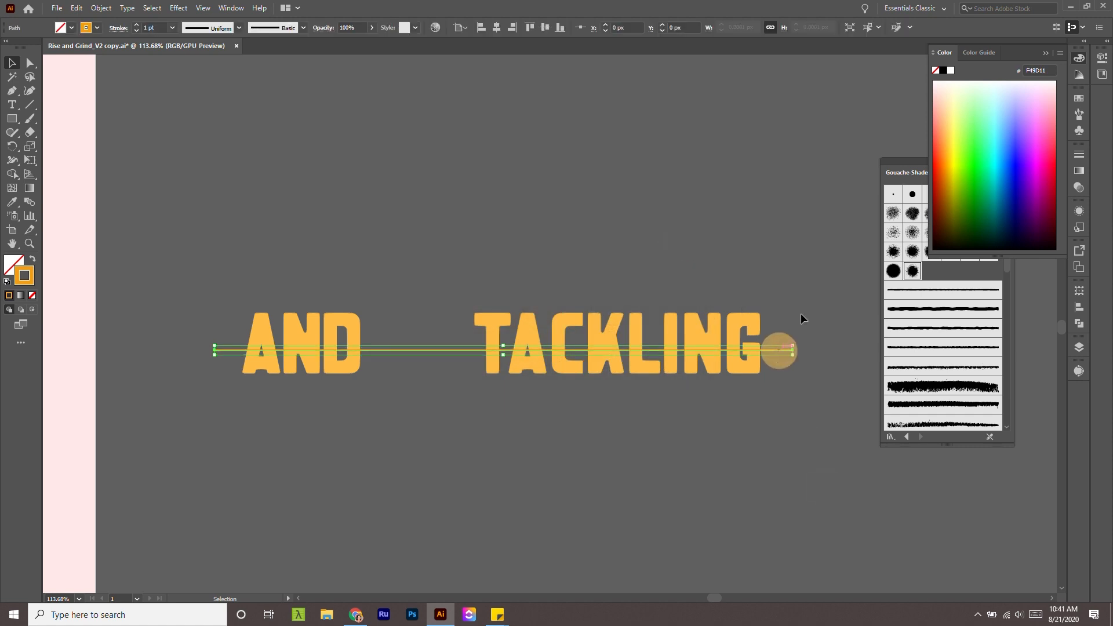
pyautogui.click(906, 162)
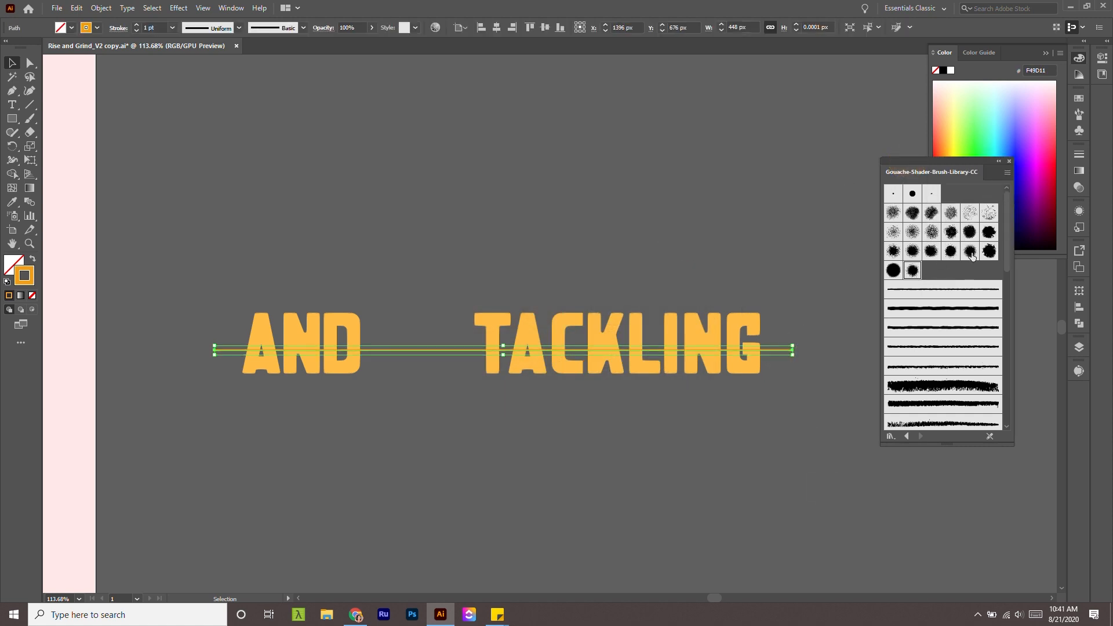
pyautogui.scroll(-10, 972, 257)
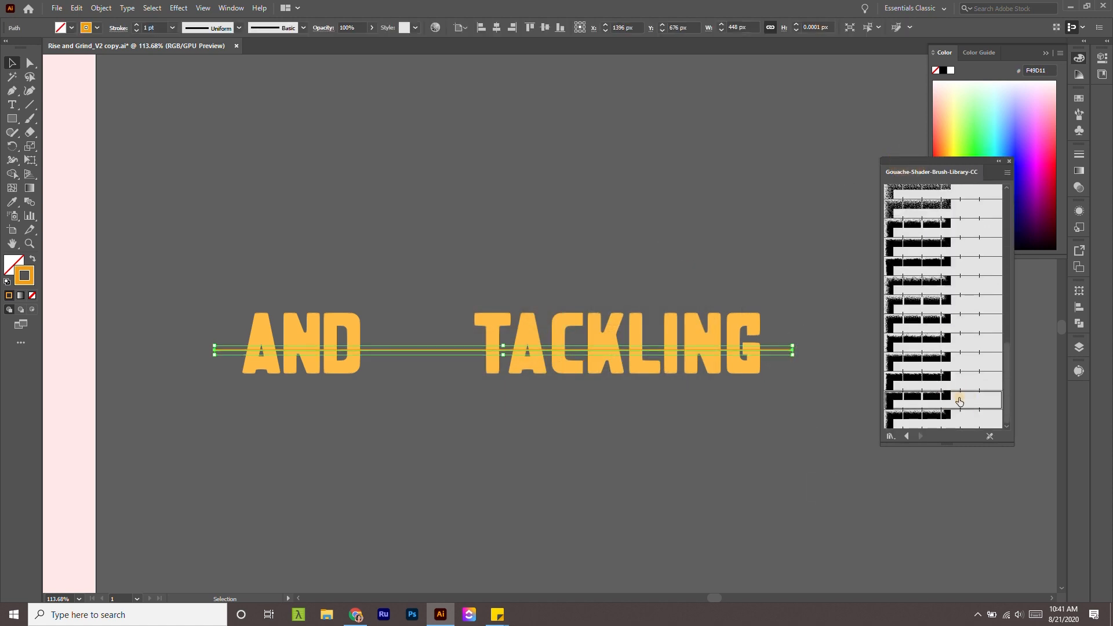
pyautogui.click(959, 401)
# Move the brushed path straight down about 80 px so its grainy edge crosses the middle of the letters.
pyautogui.moveTo(773, 334); pyautogui.dragTo(774, 410)
pyautogui.hotkey('ctrl', 'shift', 'a')
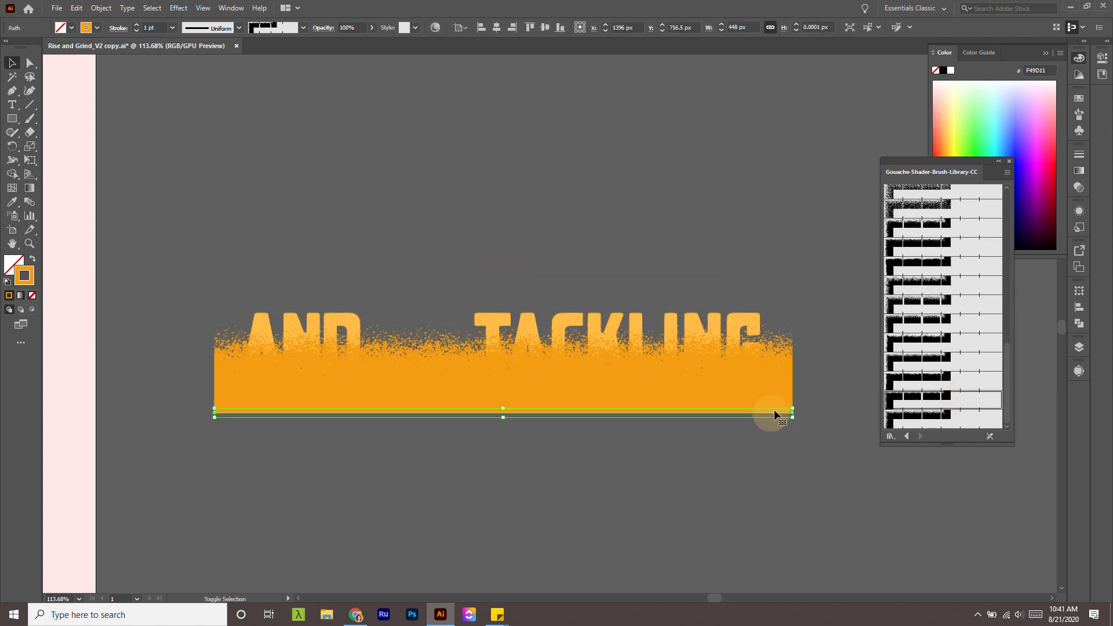
pyautogui.click(852, 363)
pyautogui.moveTo(643, 423); pyautogui.dragTo(613, 400)
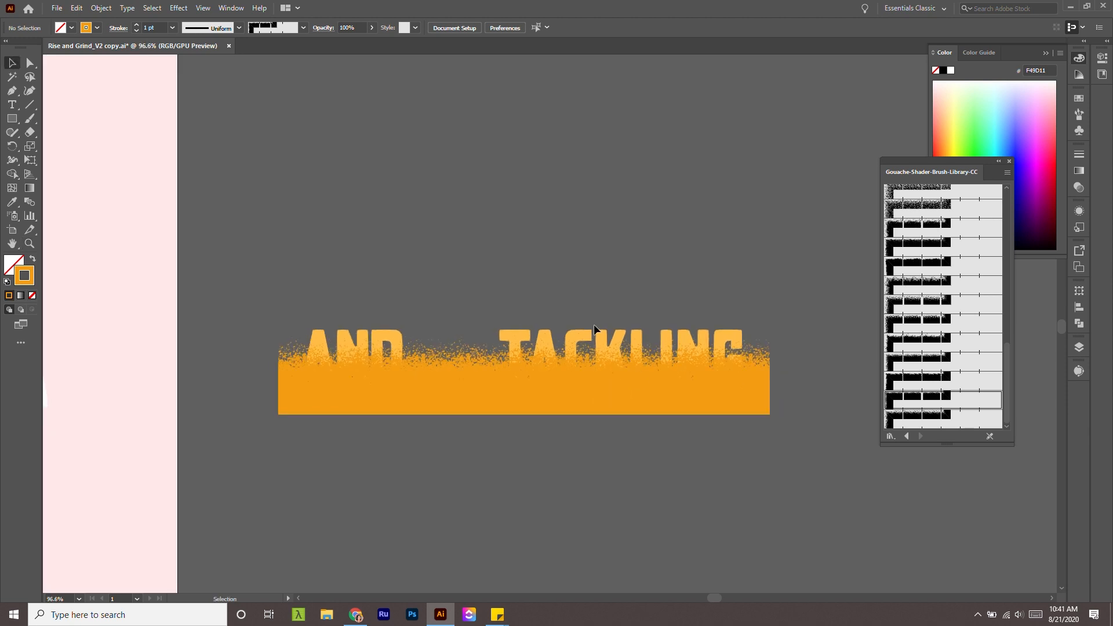
# Bring the AND TACKLING lettering group to the front of the brushed shading.
pyautogui.click(579, 336)
pyautogui.click(384, 336)
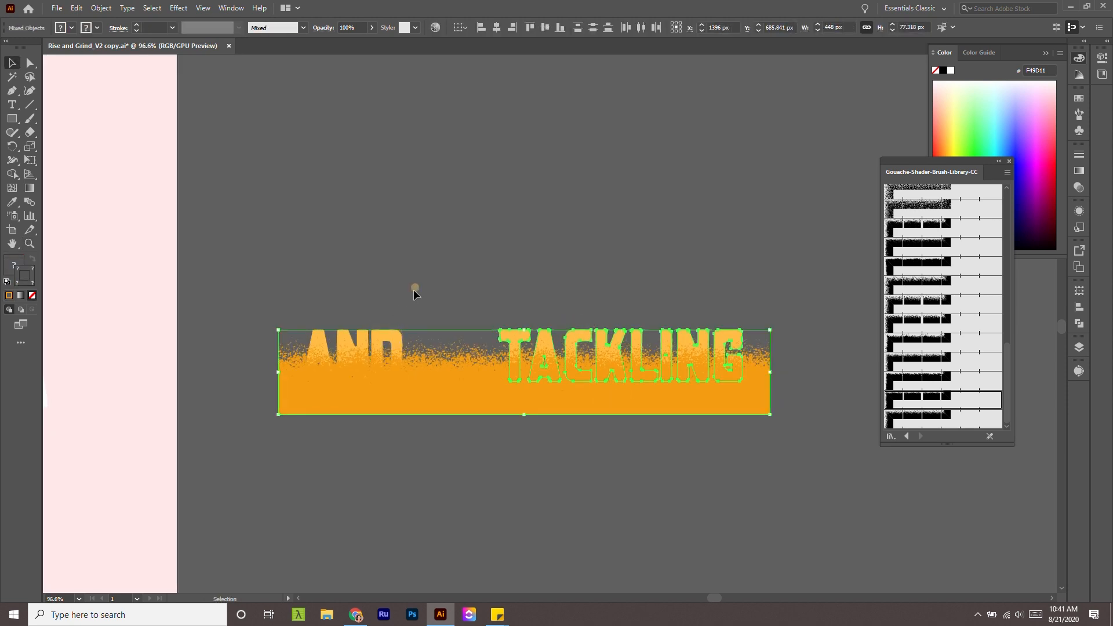
pyautogui.click(392, 328)
pyautogui.click(391, 330)
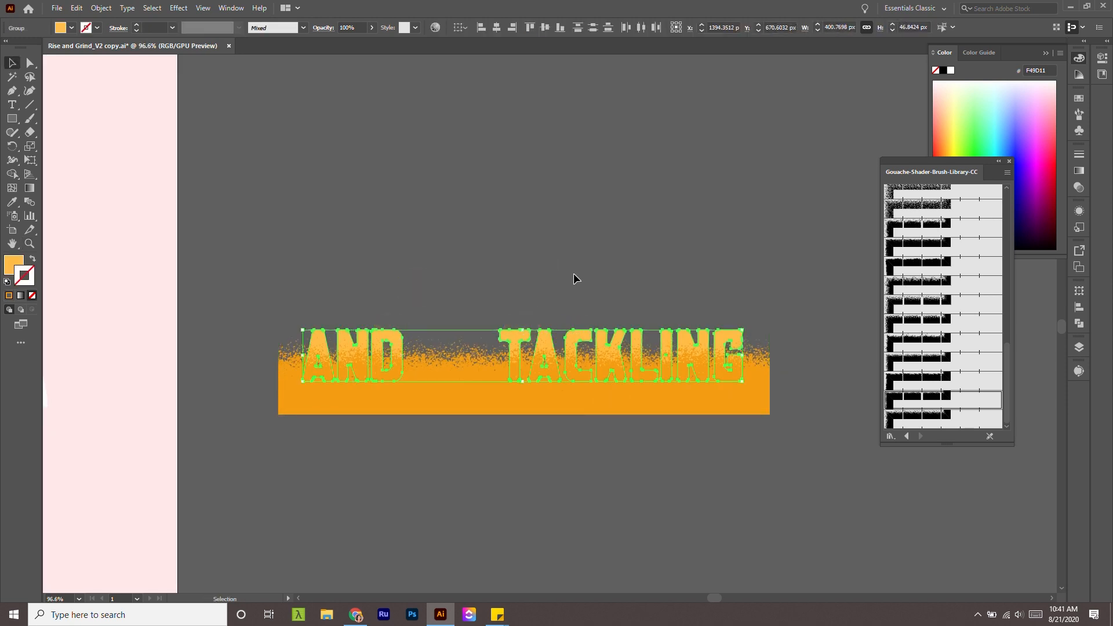
pyautogui.click(99, 8)
pyautogui.moveTo(135, 33)
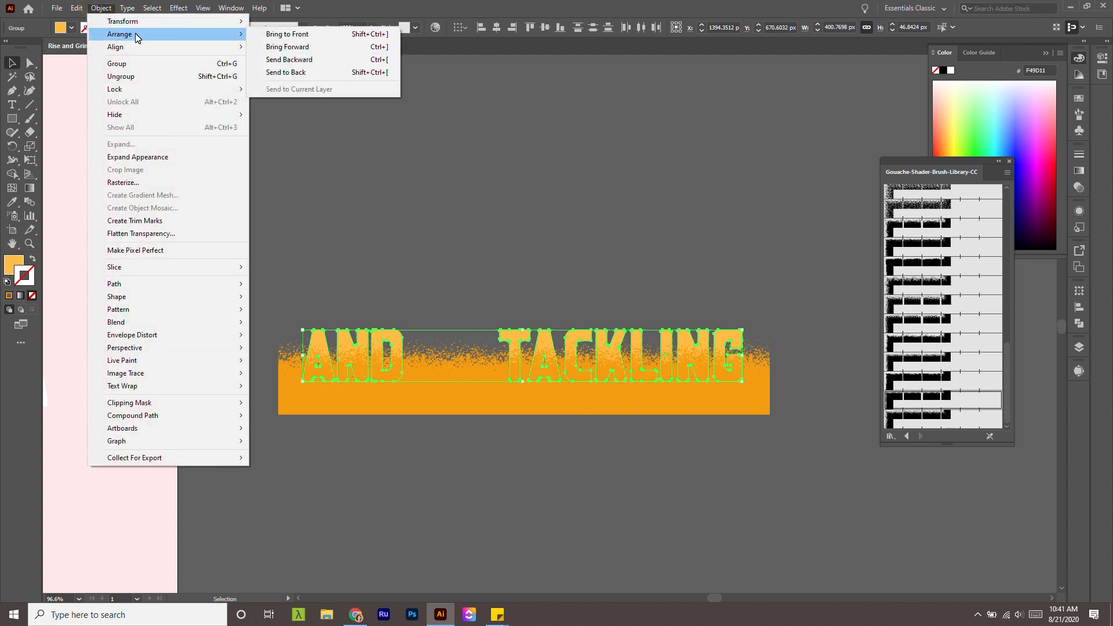
pyautogui.click(276, 33)
pyautogui.click(648, 225)
pyautogui.moveTo(673, 326); pyautogui.dragTo(688, 347)
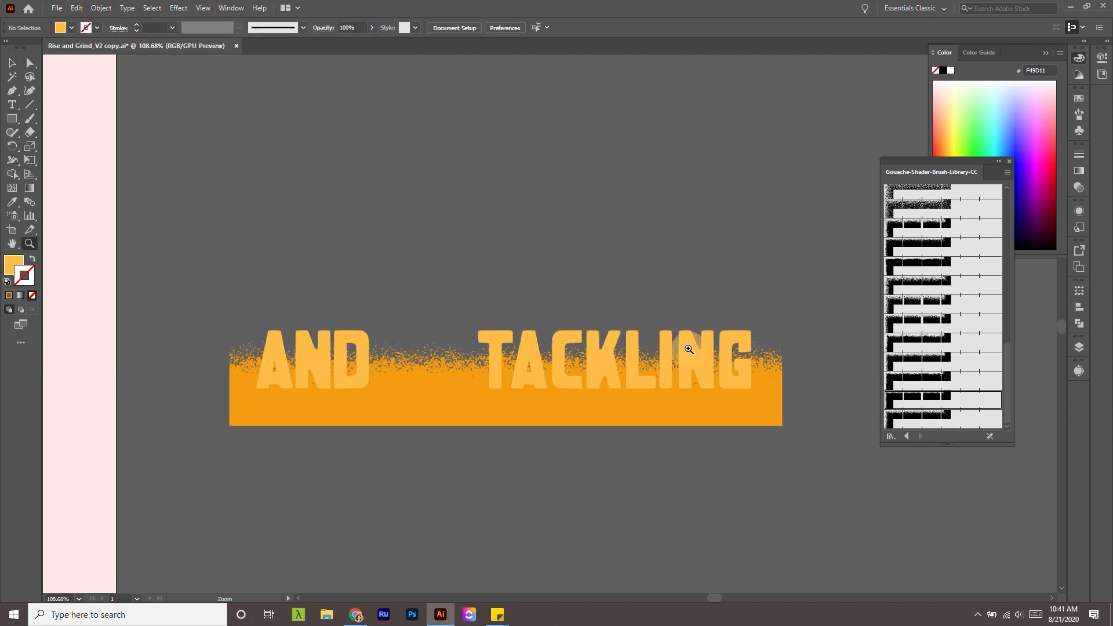
# Ungroup the AND TACKLING lettering into separate letters.
pyautogui.click(684, 349)
pyautogui.keyDown('shift'); pyautogui.click(349, 333); pyautogui.keyUp('shift')
pyautogui.click(107, 8)
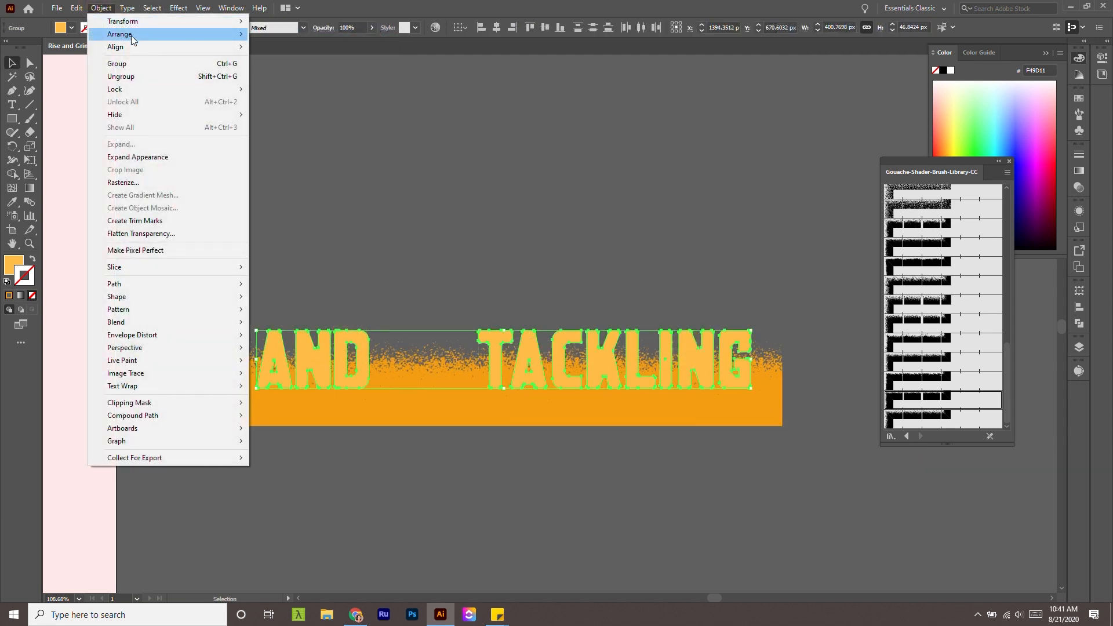
pyautogui.click(147, 76)
pyautogui.click(568, 247)
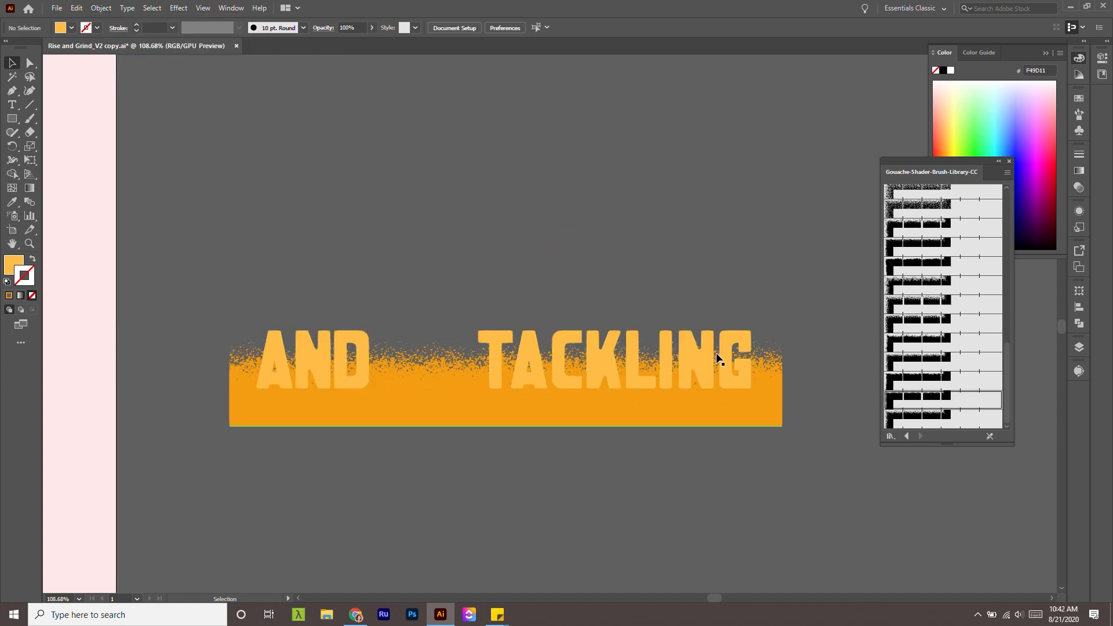
# Select all the letters of AND TACKLING and combine them into one compound path.
pyautogui.click(730, 342)
pyautogui.keyDown('shift'); pyautogui.click(695, 342); pyautogui.keyUp('shift')
pyautogui.keyDown('shift'); pyautogui.click(661, 339); pyautogui.keyUp('shift')
pyautogui.keyDown('shift'); pyautogui.click(634, 342); pyautogui.keyUp('shift')
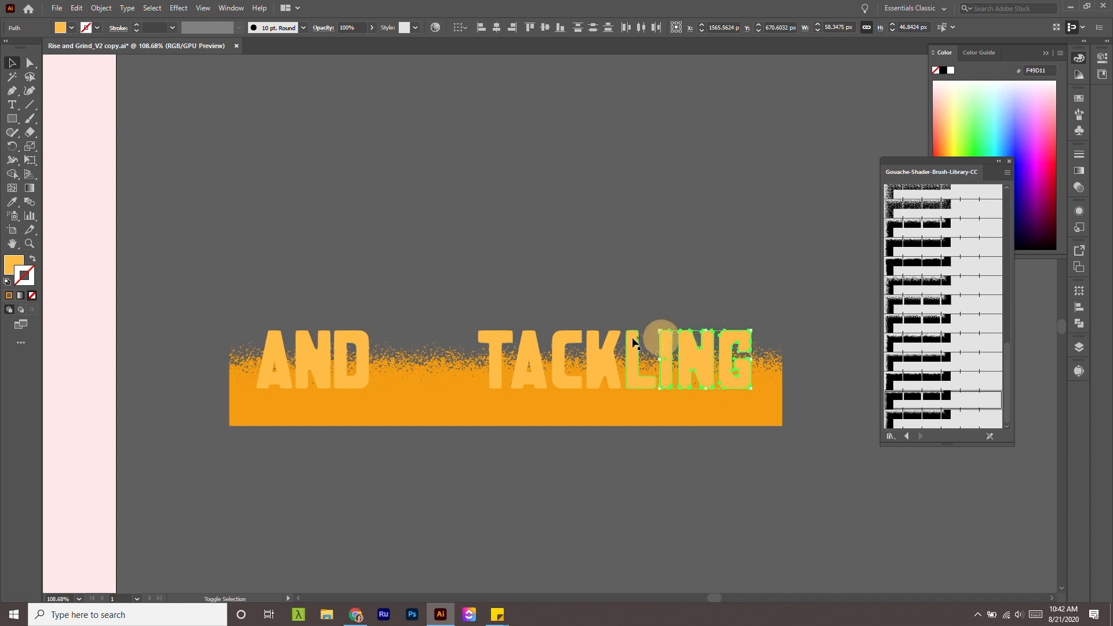
pyautogui.keyDown('shift'); pyautogui.click(526, 348); pyautogui.keyUp('shift')
pyautogui.keyDown('shift'); pyautogui.click(494, 342); pyautogui.keyUp('shift')
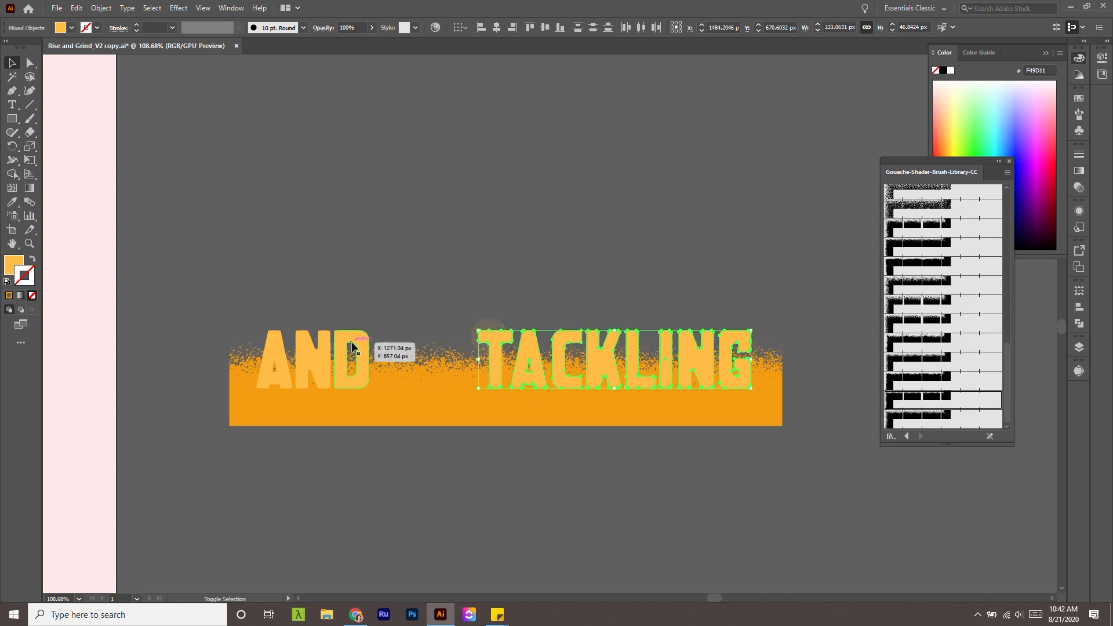
pyautogui.click(110, 10)
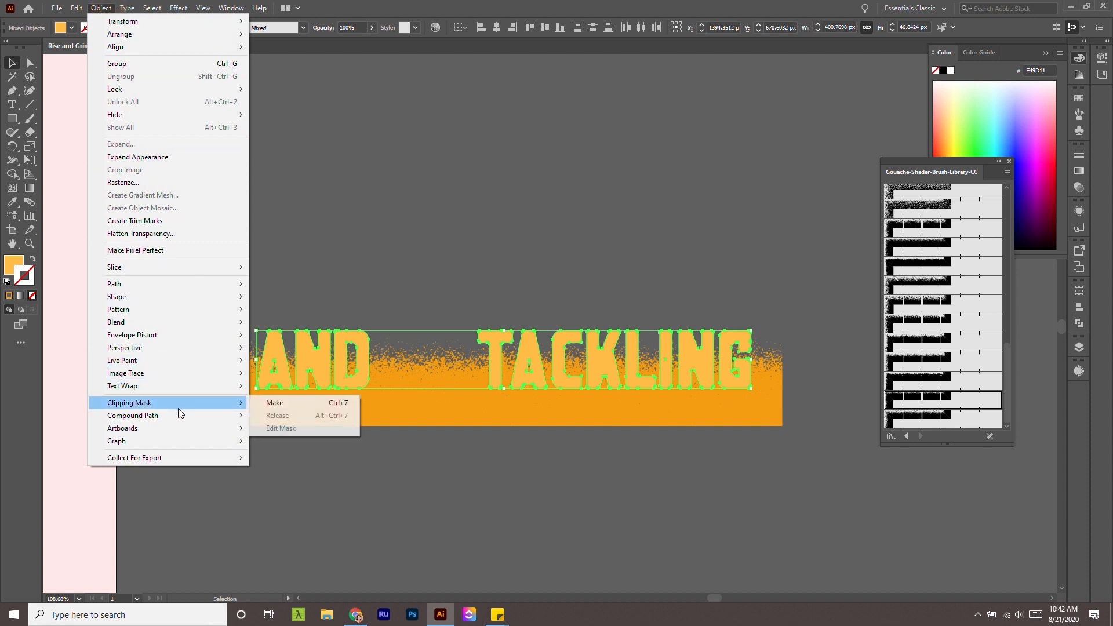
pyautogui.moveTo(179, 415)
pyautogui.click(293, 415)
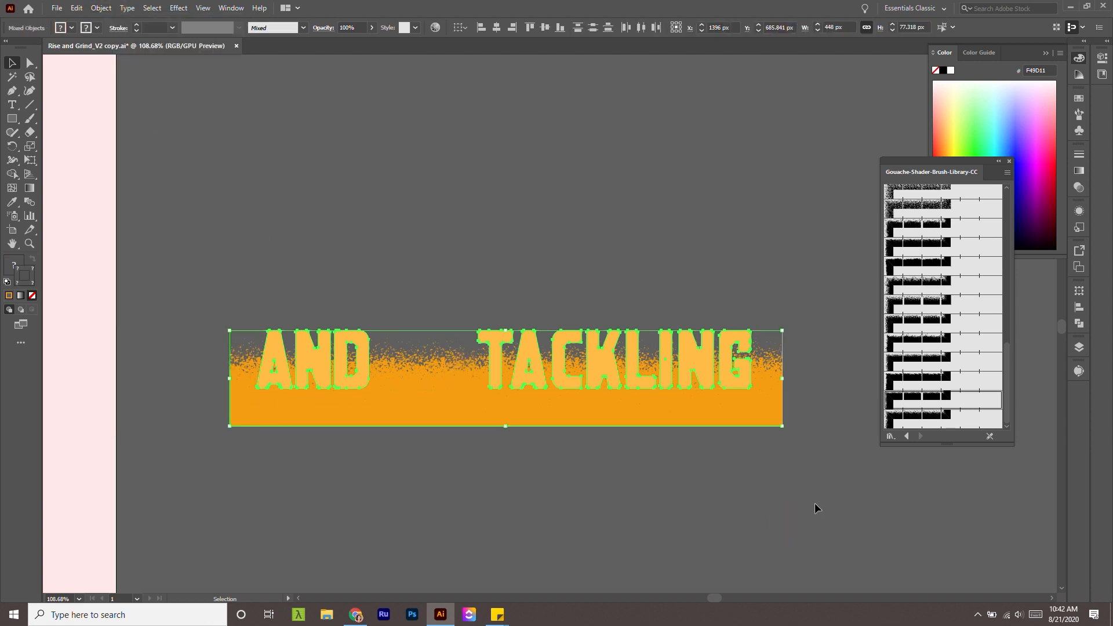
# Make a clipping mask from the compound lettering and the brushed shading.
pyautogui.hotkey('ctrl', '7')
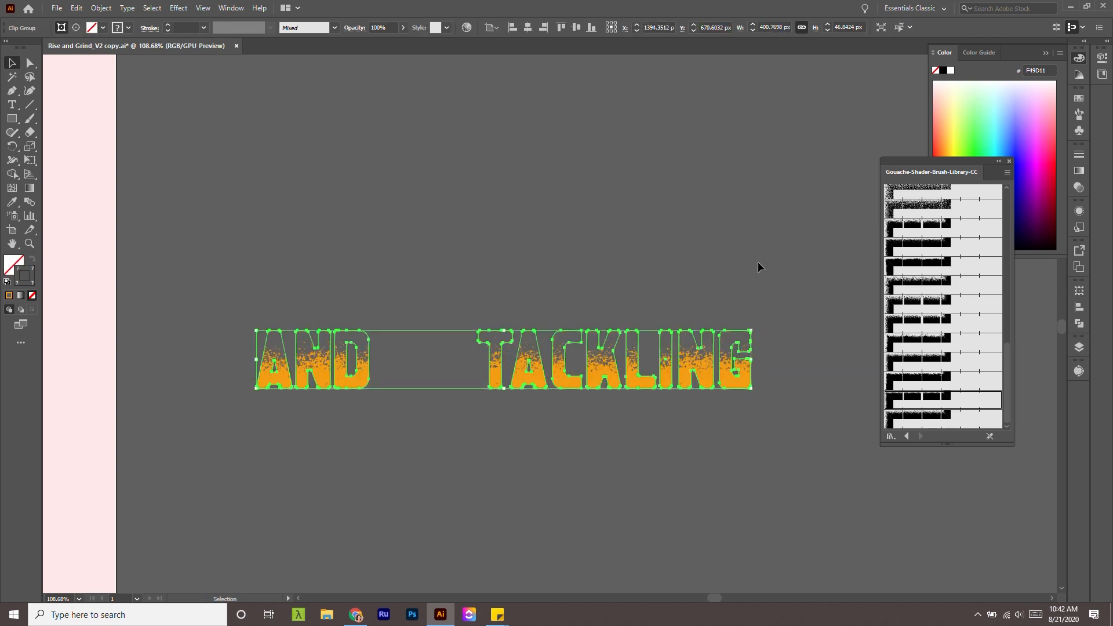
pyautogui.click(663, 146)
pyautogui.keyDown('alt'); pyautogui.click(640, 450); pyautogui.keyUp('alt')
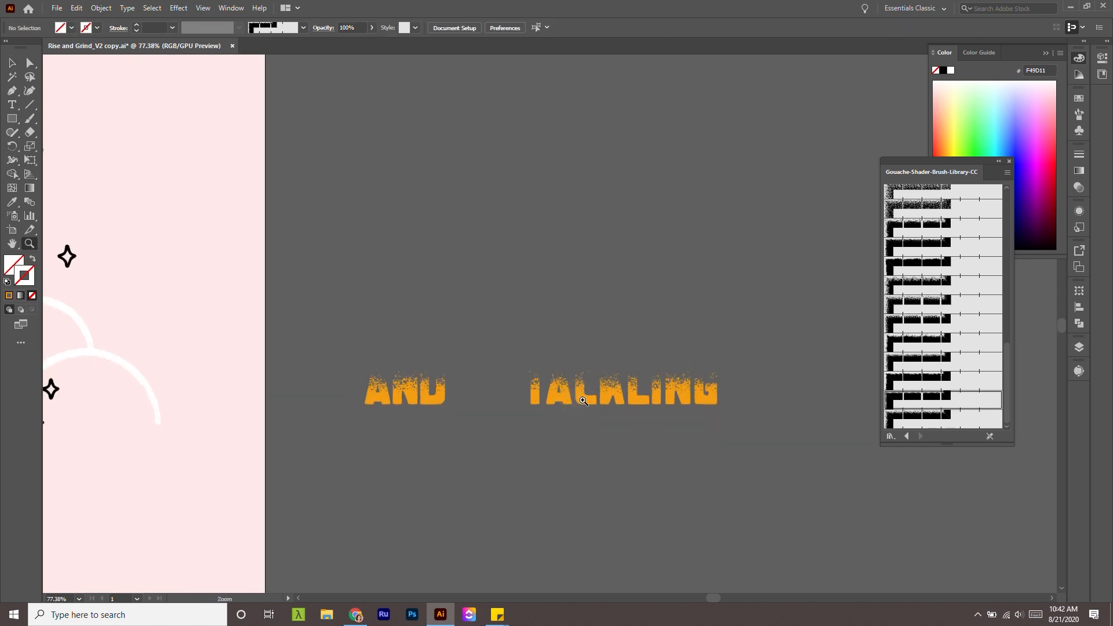
pyautogui.keyDown('alt'); pyautogui.click(654, 408); pyautogui.keyUp('alt')
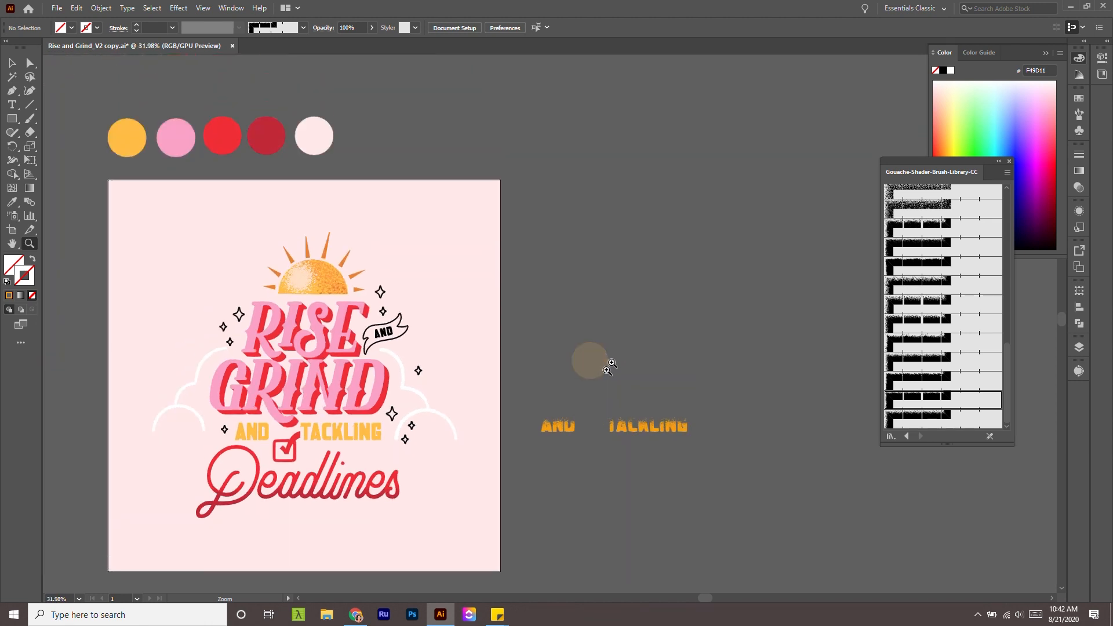
# Isolate the clip group and fill its lettering path with the yellow-orange FFBD45 sampled from the palette circle.
pyautogui.press('v')
pyautogui.click(603, 427)
pyautogui.scroll(3, 640, 418)
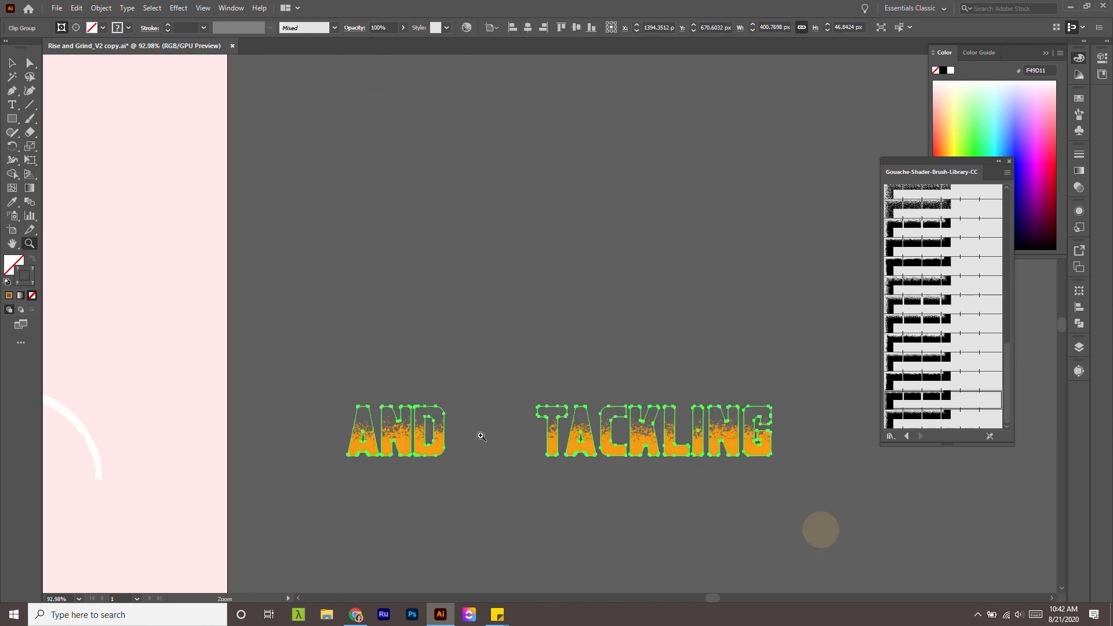
pyautogui.doubleClick(446, 420)
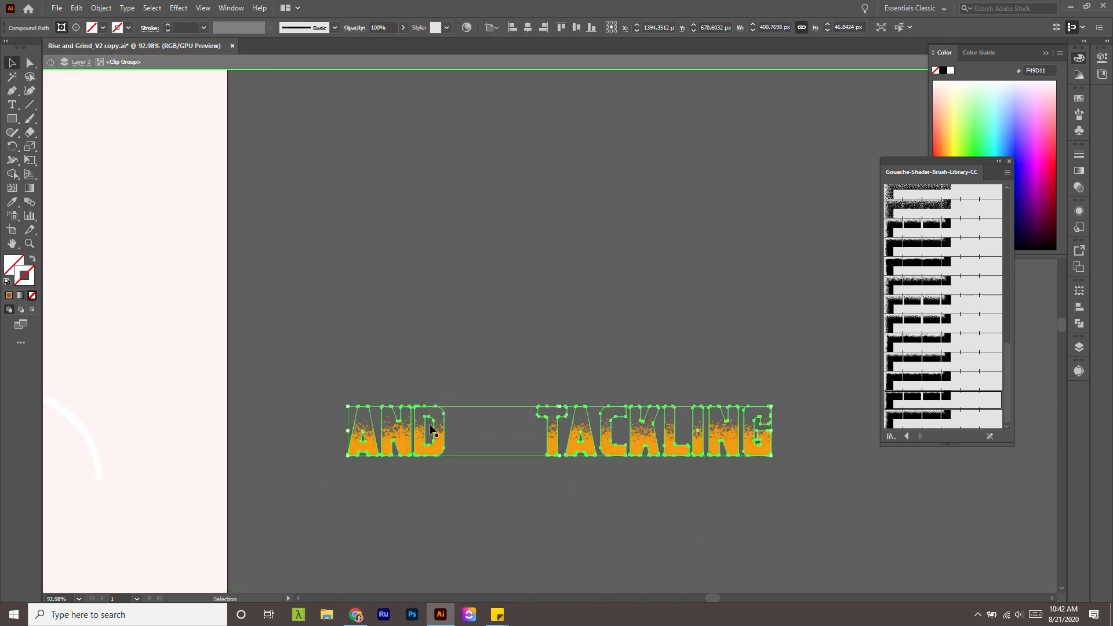
pyautogui.press('z')
pyautogui.moveTo(617, 462); pyautogui.dragTo(645, 426)
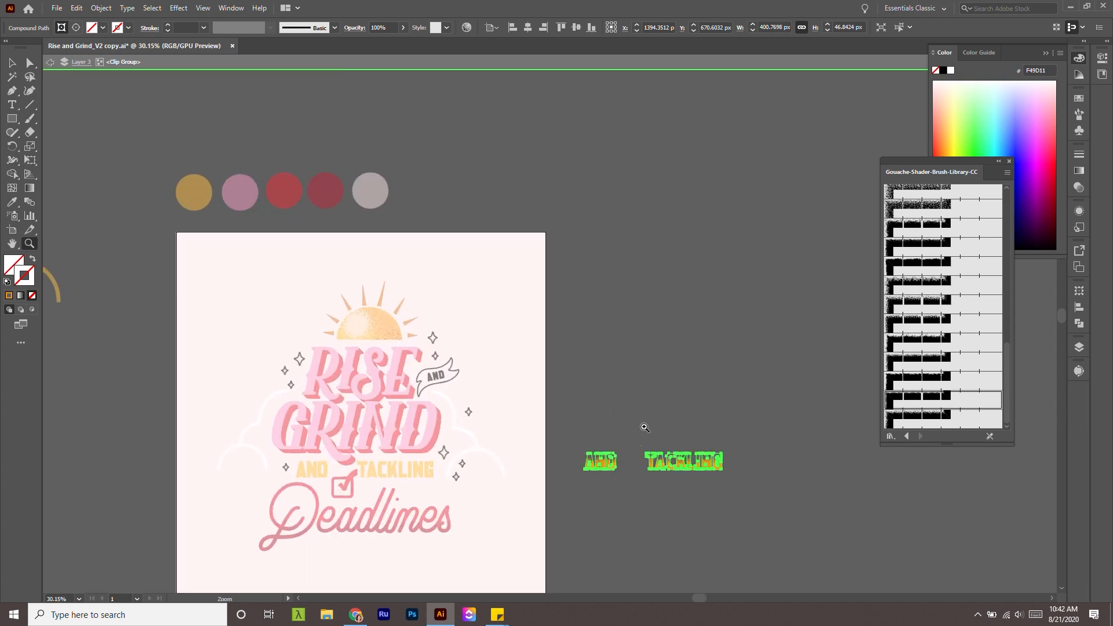
pyautogui.click(204, 187)
pyautogui.press('z')
pyautogui.moveTo(671, 427); pyautogui.dragTo(700, 421)
pyautogui.doubleClick(754, 485)
# Move the shaded AND TACKLING lettering onto the artboard, directly over the flat original.
pyautogui.press('z')
pyautogui.press('h')
pyautogui.moveTo(751, 473); pyautogui.dragTo(825, 400)
pyautogui.press('v')
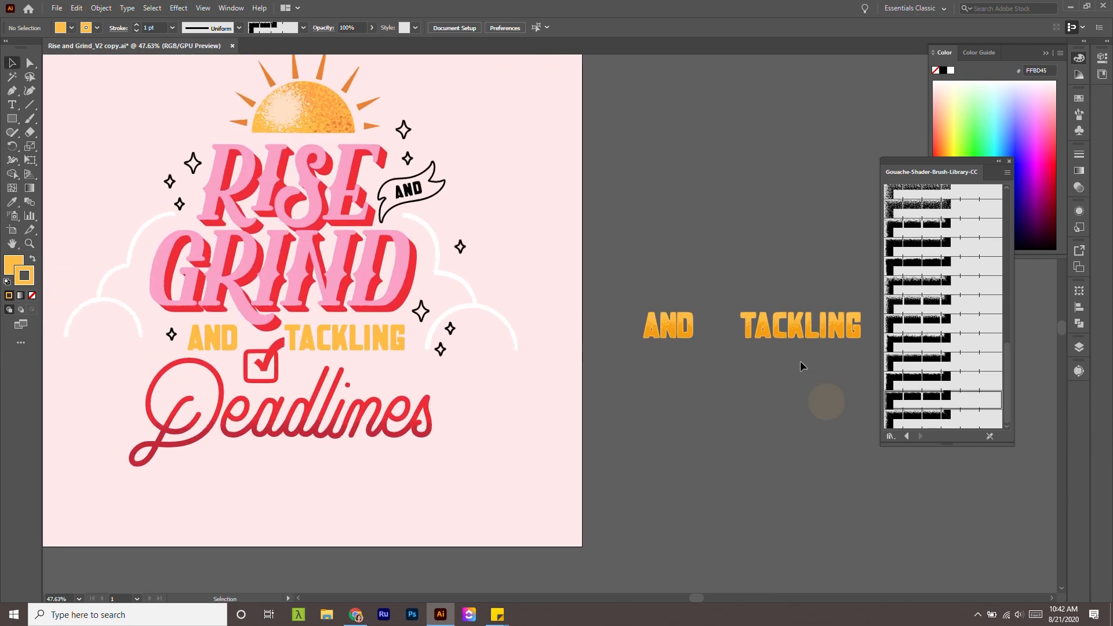
pyautogui.moveTo(814, 326); pyautogui.dragTo(619, 430)
pyautogui.press('z')
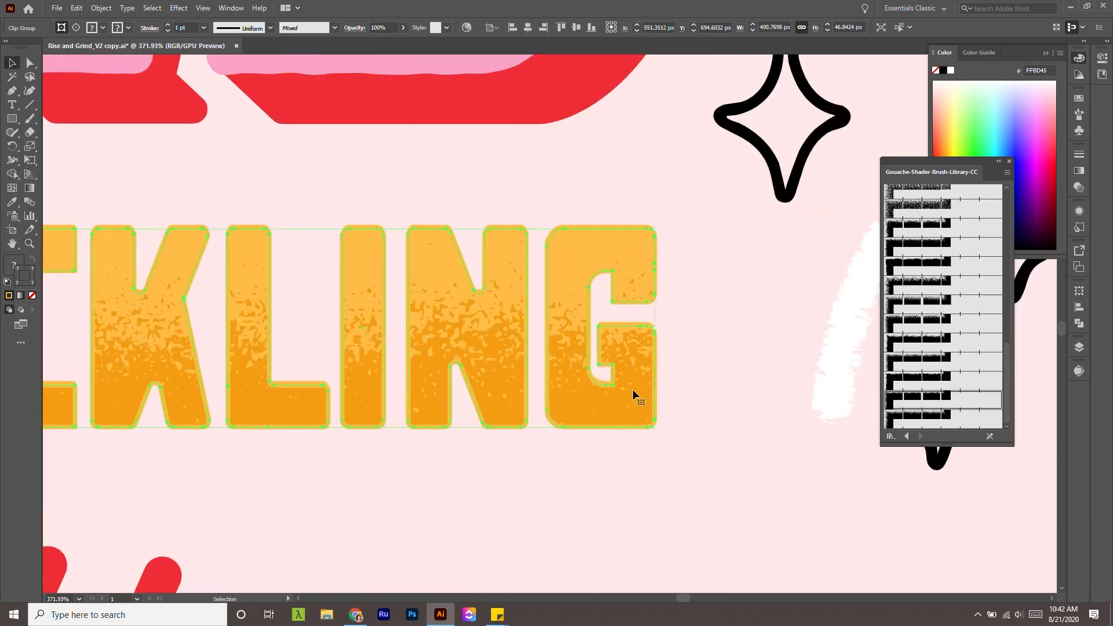
# Nudge the shaded lettering about 4 px left and remove the flat original lettering exposed behind it.
pyautogui.press('Left')
pyautogui.press('Left')
pyautogui.press('Left')
pyautogui.press('Left')
pyautogui.press('Left')
pyautogui.press('Left')
pyautogui.press('Left')
pyautogui.press('Left')
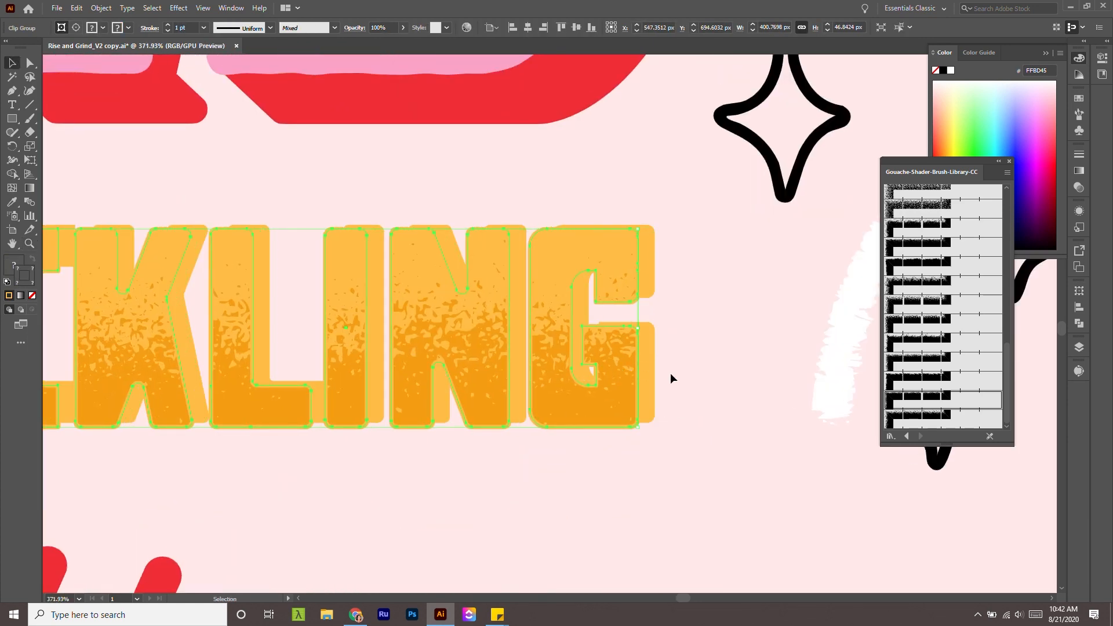
pyautogui.click(650, 378)
pyautogui.press('Left')
pyautogui.press('Left')
pyautogui.press('Left')
pyautogui.press('Left')
pyautogui.press('Left')
pyautogui.press('Left')
pyautogui.press('Left')
pyautogui.click(648, 381)
pyautogui.click(610, 373)
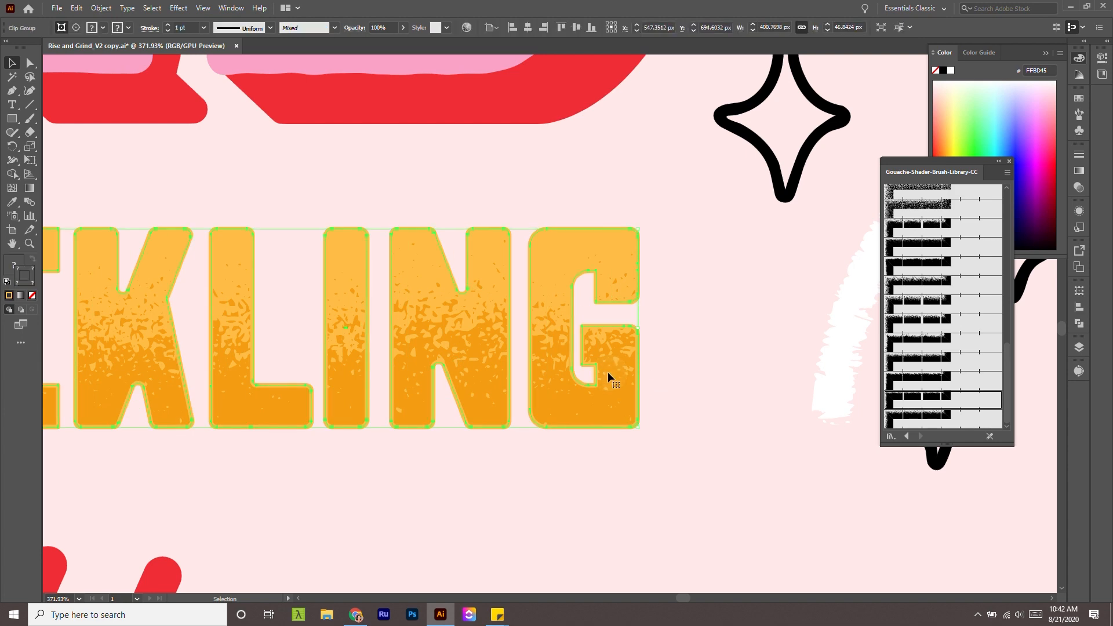
# Nudge the shaded AND TACKLING lettering about 4 px right, back to its place in the layout.
pyautogui.press('Right')
pyautogui.press('Right')
pyautogui.press('Right')
pyautogui.press('Right')
pyautogui.press('Right')
pyautogui.press('Right')
pyautogui.press('Right')
pyautogui.press('Right')
pyautogui.click(697, 378)
# Duplicate the red shadow lettering behind RISE GRIND and place the copy over the artboard's right edge.
pyautogui.press('z')
pyautogui.moveTo(675, 391); pyautogui.dragTo(370, 269)
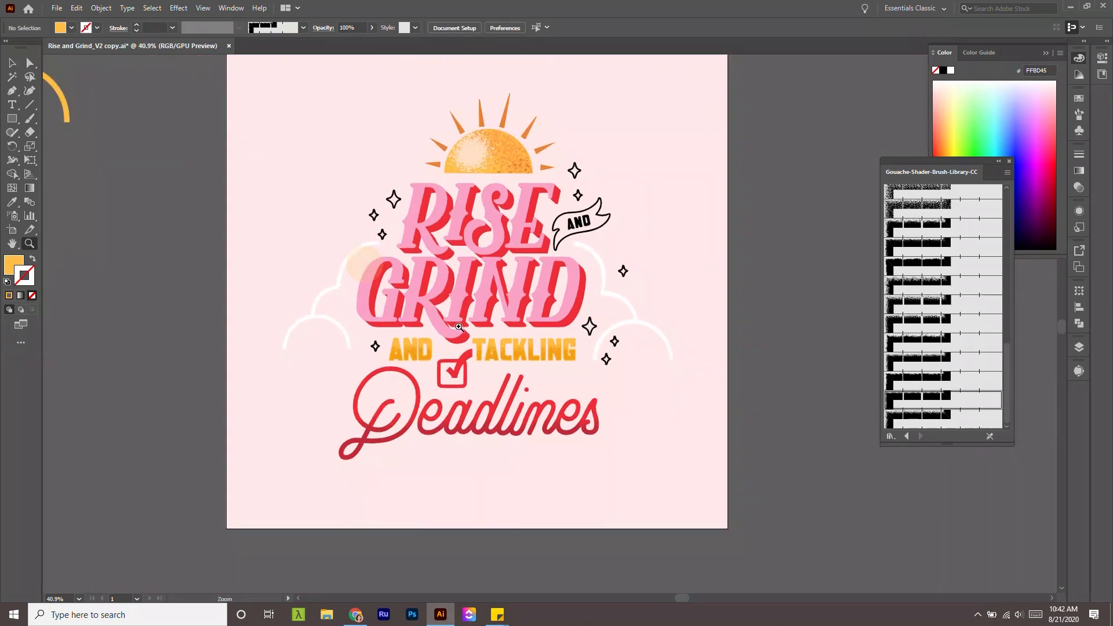
pyautogui.press('space')
pyautogui.moveTo(575, 391); pyautogui.dragTo(600, 435)
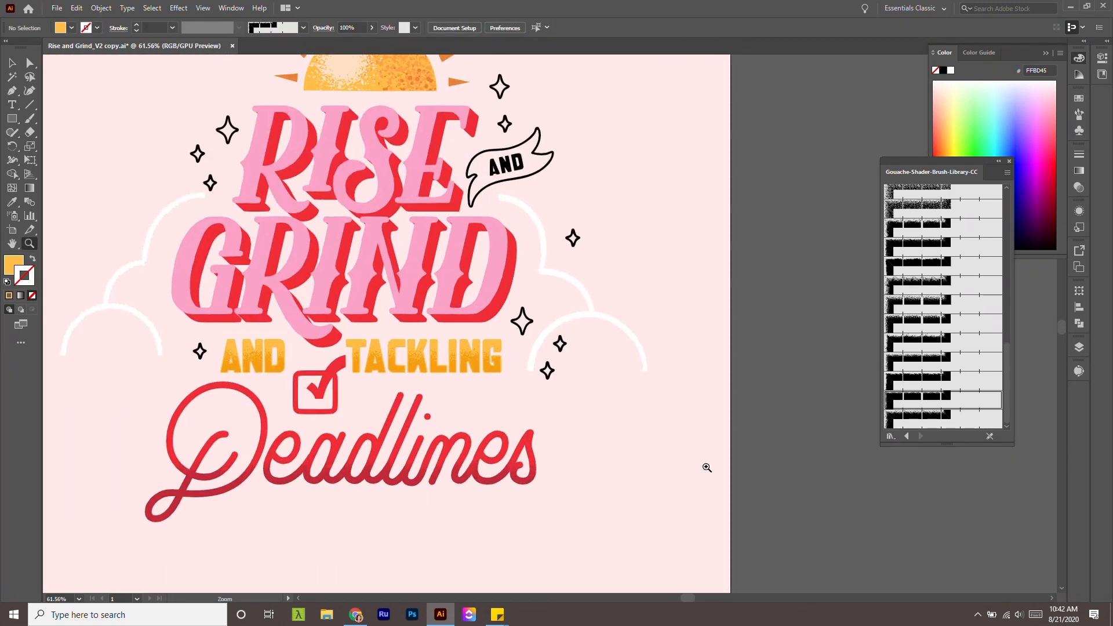
pyautogui.press('space')
pyautogui.moveTo(680, 432); pyautogui.dragTo(643, 451)
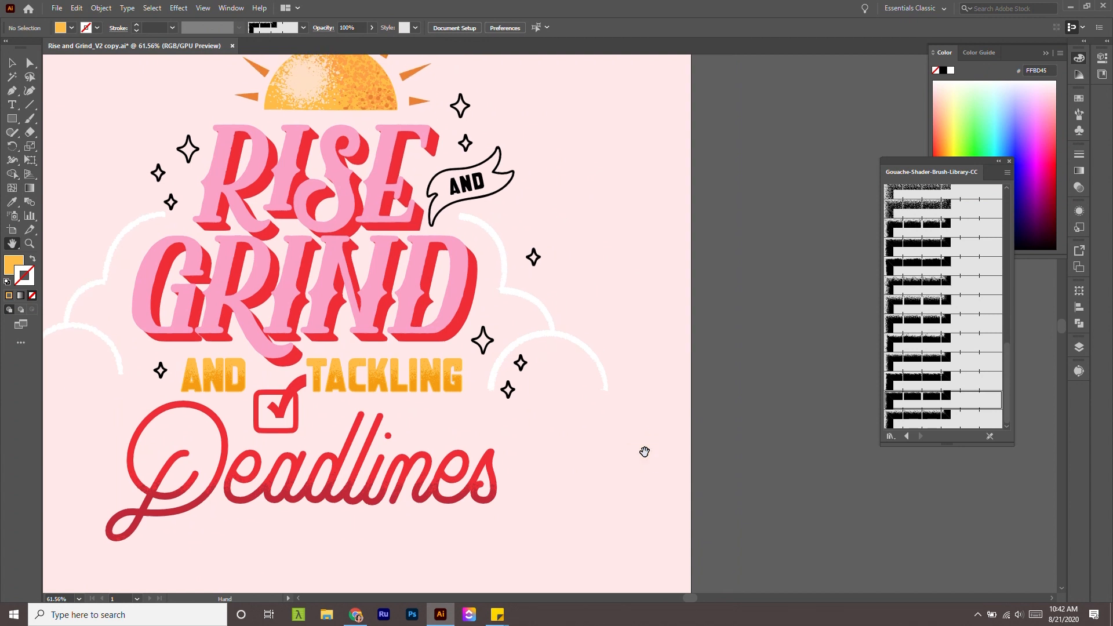
pyautogui.moveTo(619, 326); pyautogui.dragTo(564, 327)
pyautogui.click(415, 297)
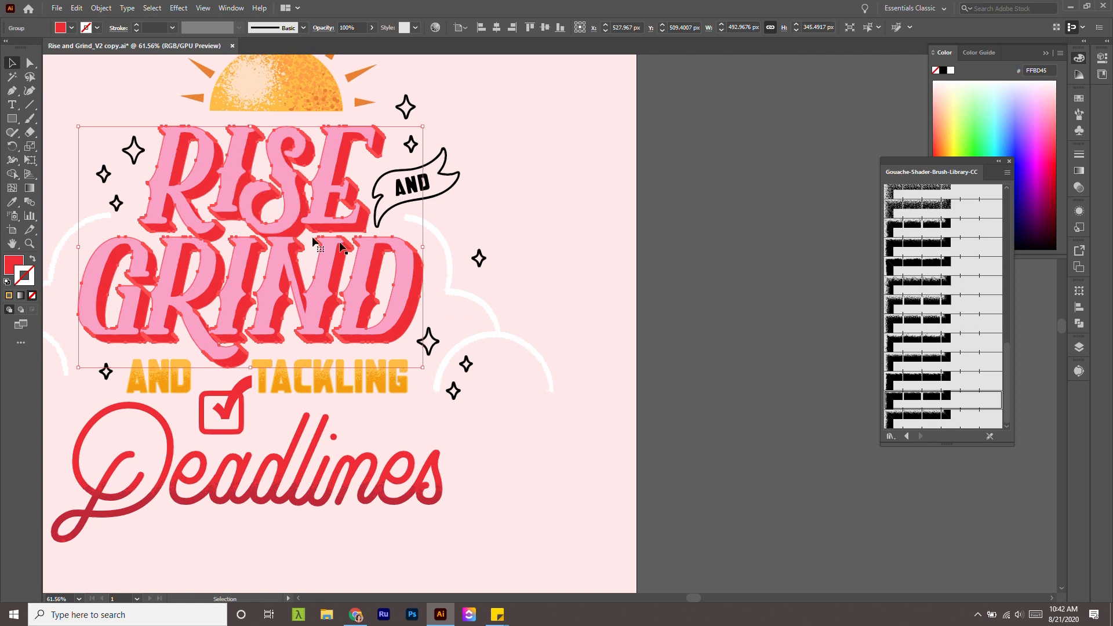
pyautogui.moveTo(412, 311); pyautogui.dragTo(568, 302)
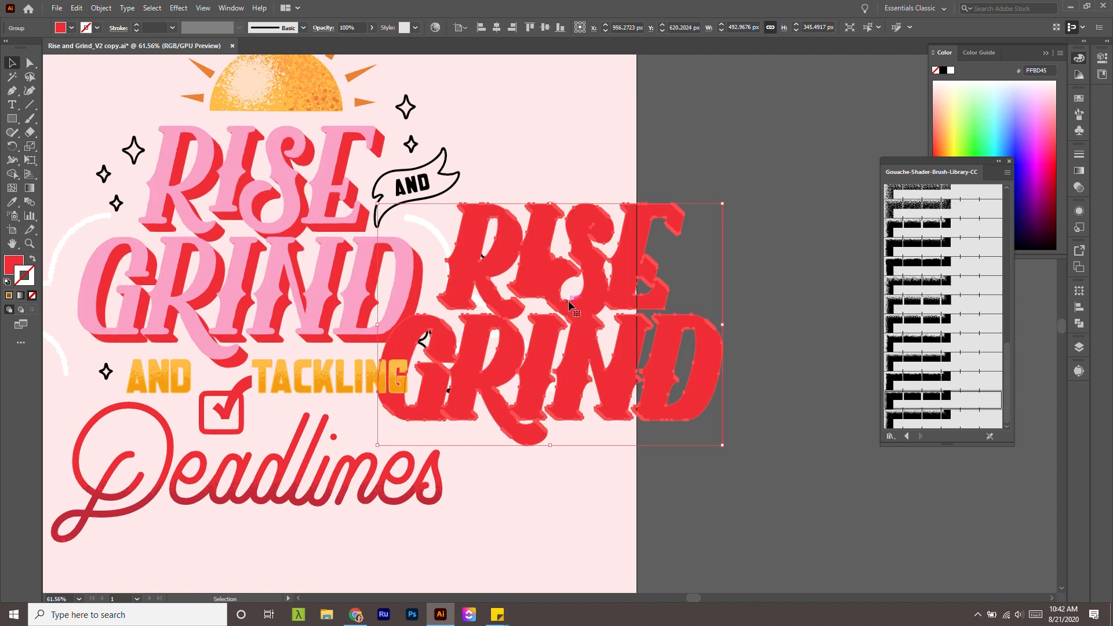
# Move the red RISE GRIND copy completely off the artboard onto the empty canvas to its right.
pyautogui.press('space')
pyautogui.moveTo(698, 330); pyautogui.dragTo(660, 276)
pyautogui.click(718, 396)
pyautogui.hotkey('ctrl', 'space')
pyautogui.moveTo(679, 372); pyautogui.dragTo(656, 368)
pyautogui.moveTo(613, 333); pyautogui.dragTo(574, 363)
pyautogui.hotkey('ctrl', 'space')
pyautogui.moveTo(626, 374); pyautogui.dragTo(654, 401)
pyautogui.click(603, 381)
pyautogui.click(778, 486)
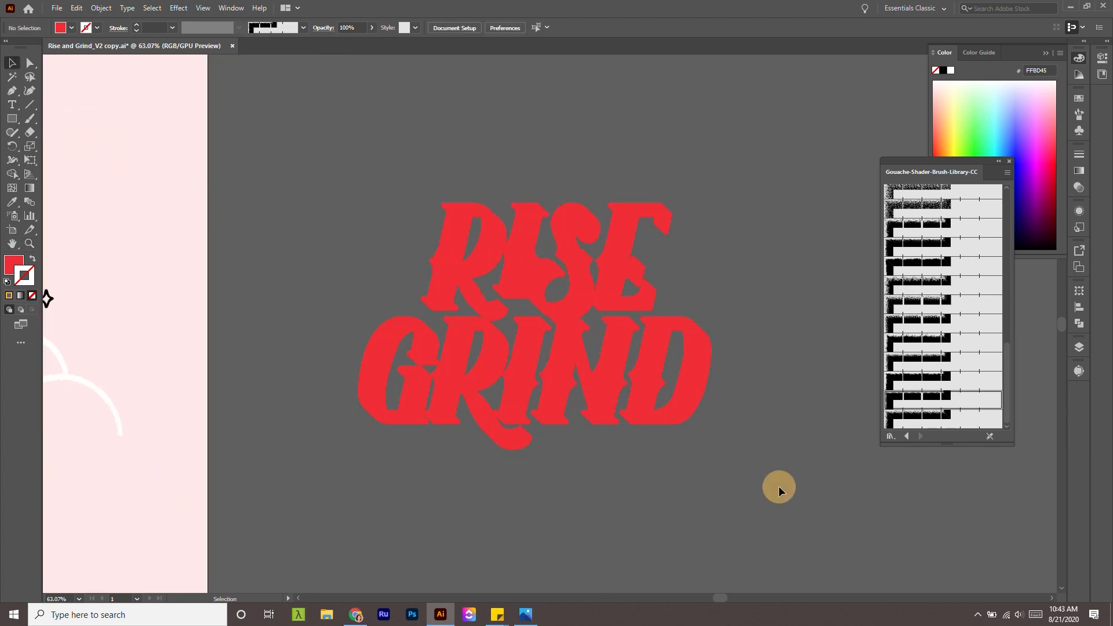
# Draw a straight horizontal line about 683 px long across the lower half of the red GRIND lettering copy.
pyautogui.press('p')
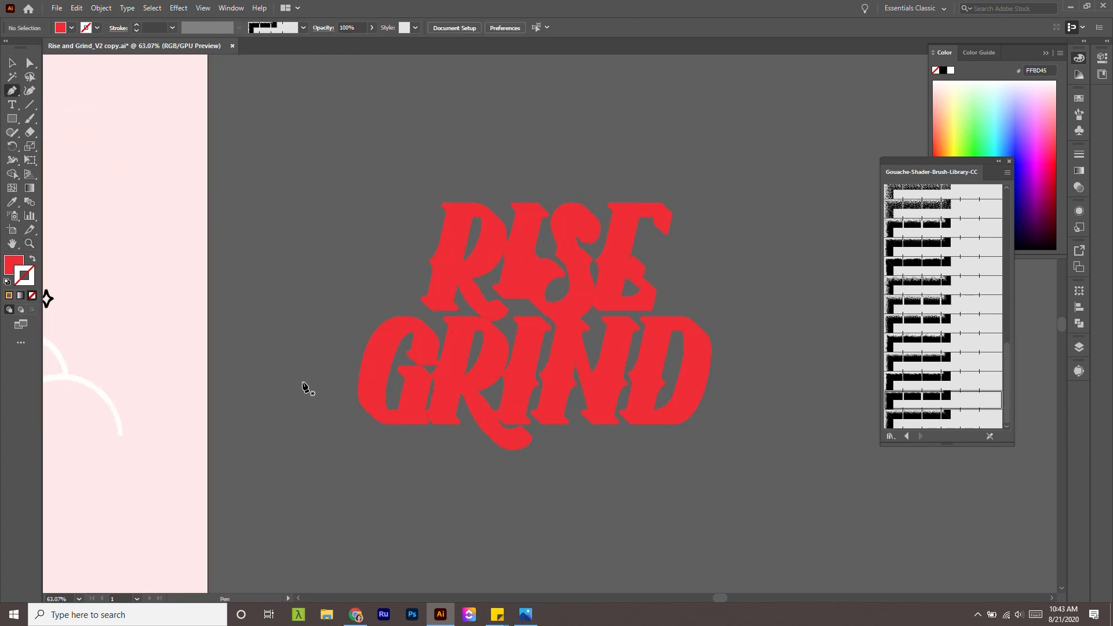
pyautogui.click(283, 394)
pyautogui.keyDown('shift'); pyautogui.click(772, 393); pyautogui.keyUp('shift')
pyautogui.press('v')
pyautogui.hotkey('ctrl', 'space')
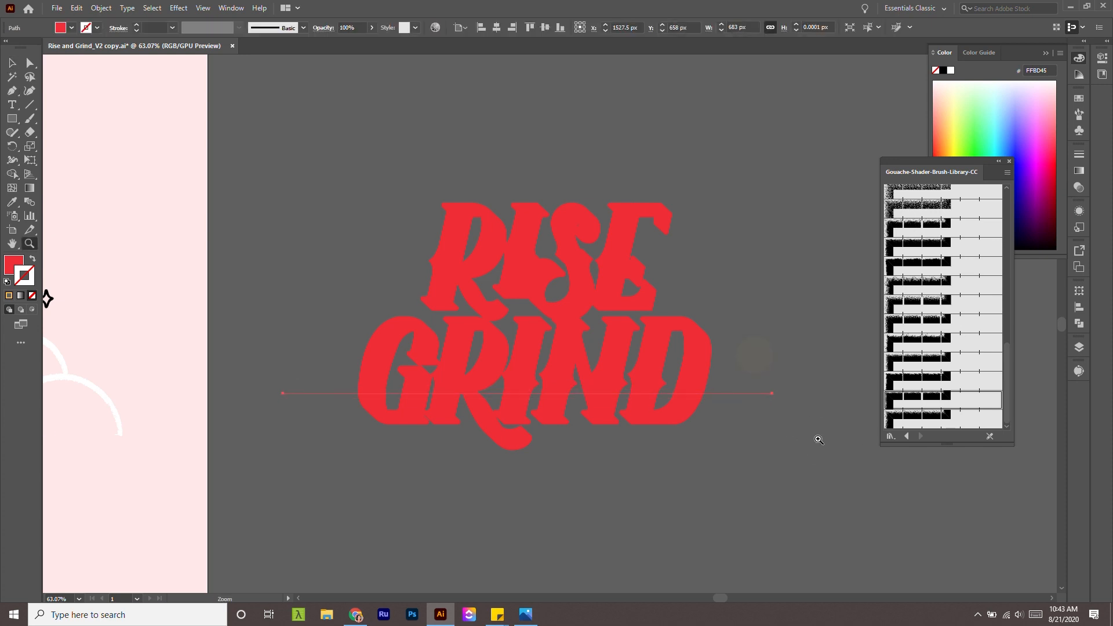
# Give the line a dark red C12938 stroke sampled from the palette circles, with no fill.
pyautogui.moveTo(800, 479); pyautogui.dragTo(678, 373)
pyautogui.click(235, 126)
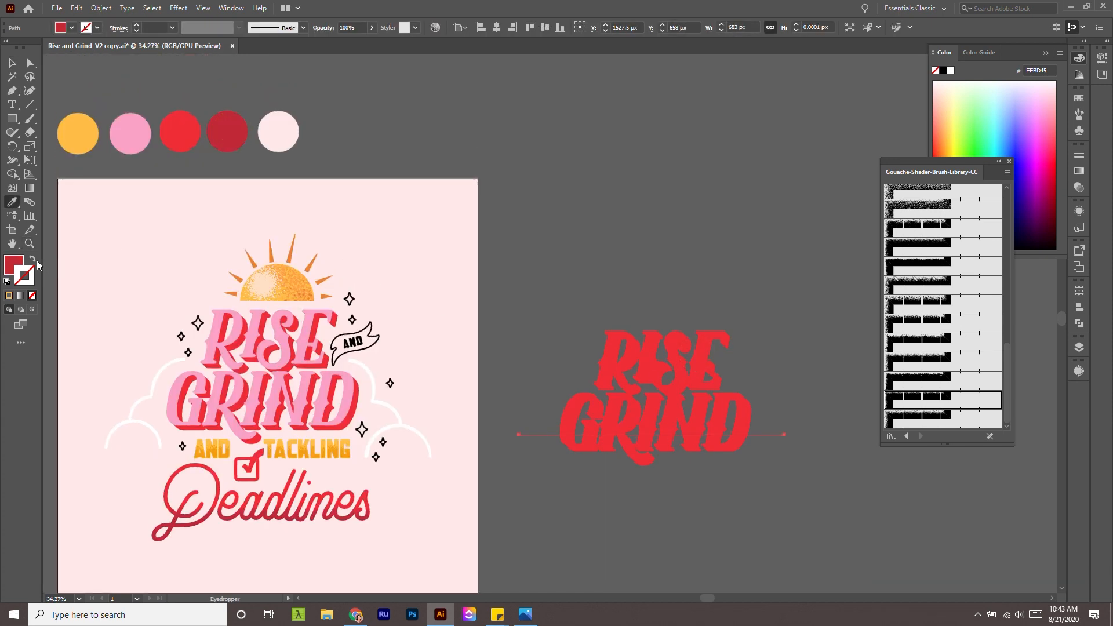
pyautogui.hotkey('shift', 'x')
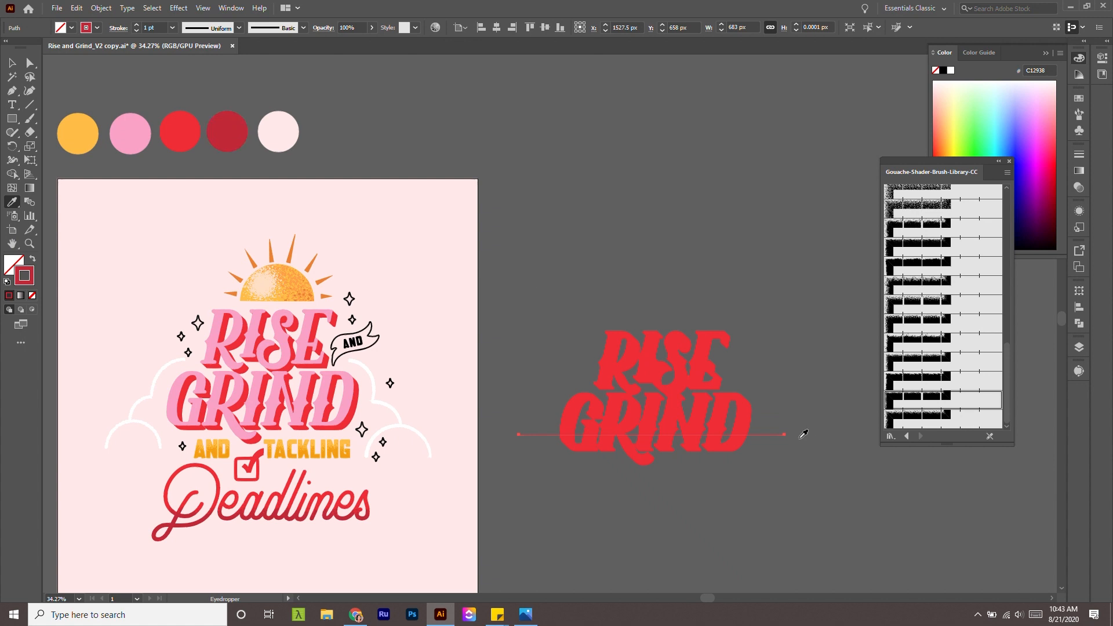
pyautogui.press('v')
# Apply a gouache edge shader brush to the line and move it straight down about 80 px to the base of GRIND.
pyautogui.press('space')
pyautogui.moveTo(791, 465); pyautogui.dragTo(702, 463)
pyautogui.hotkey('ctrl', 'space')
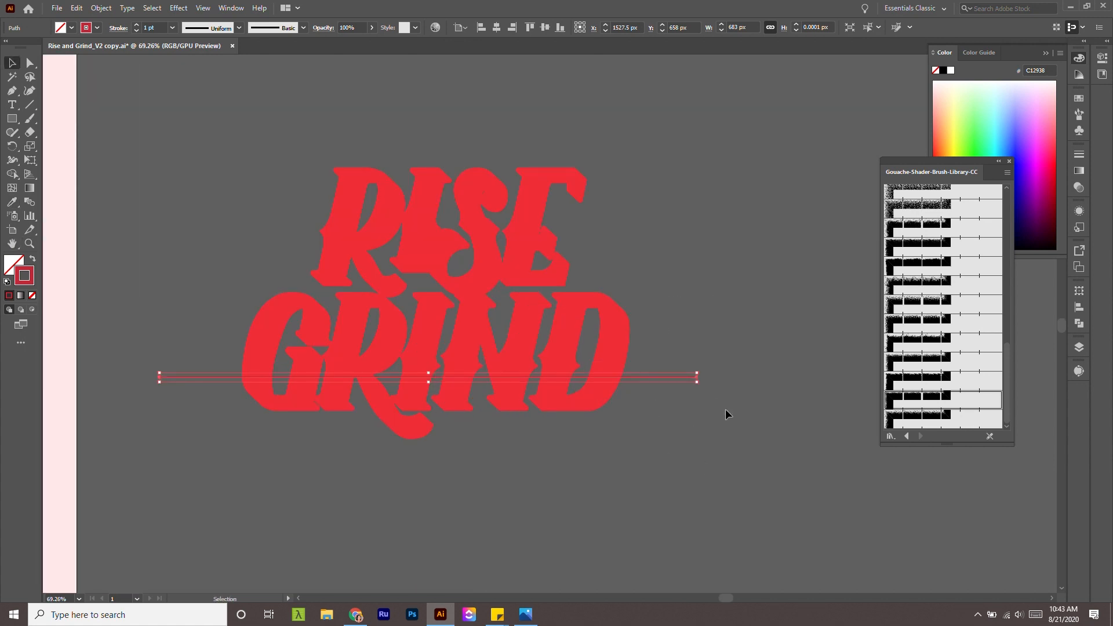
pyautogui.click(963, 323)
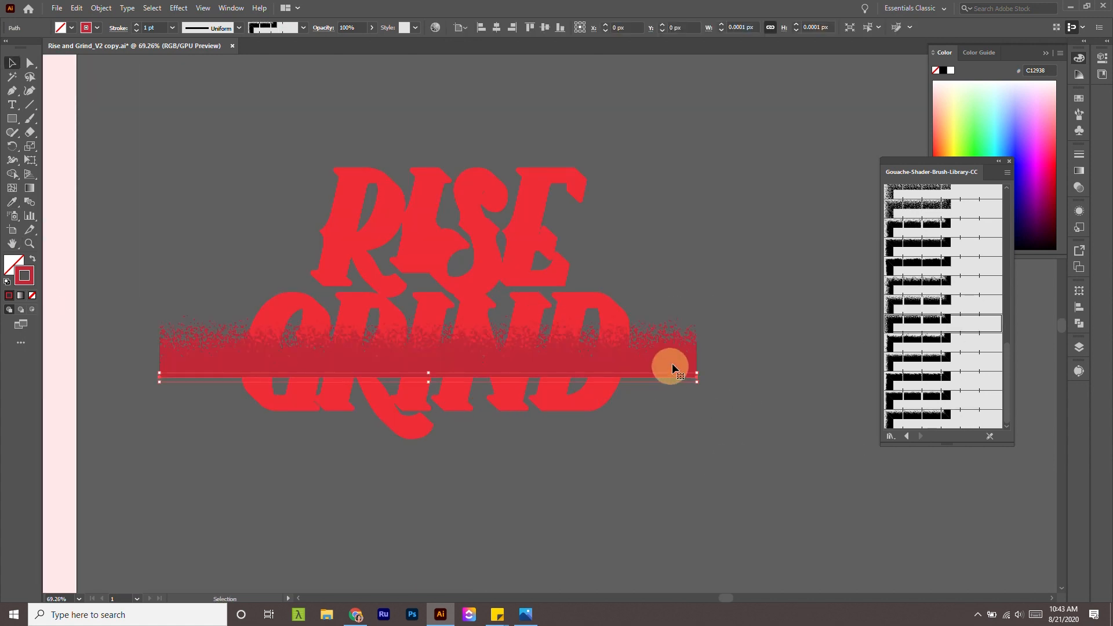
pyautogui.moveTo(665, 372); pyautogui.dragTo(662, 431)
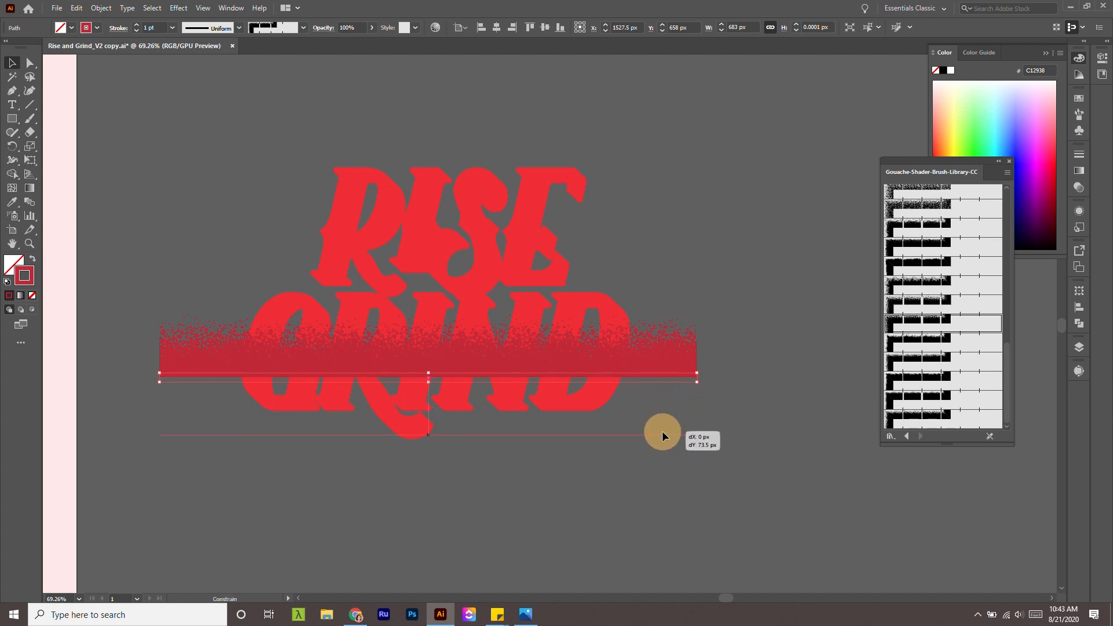
pyautogui.click(746, 384)
pyautogui.click(587, 434)
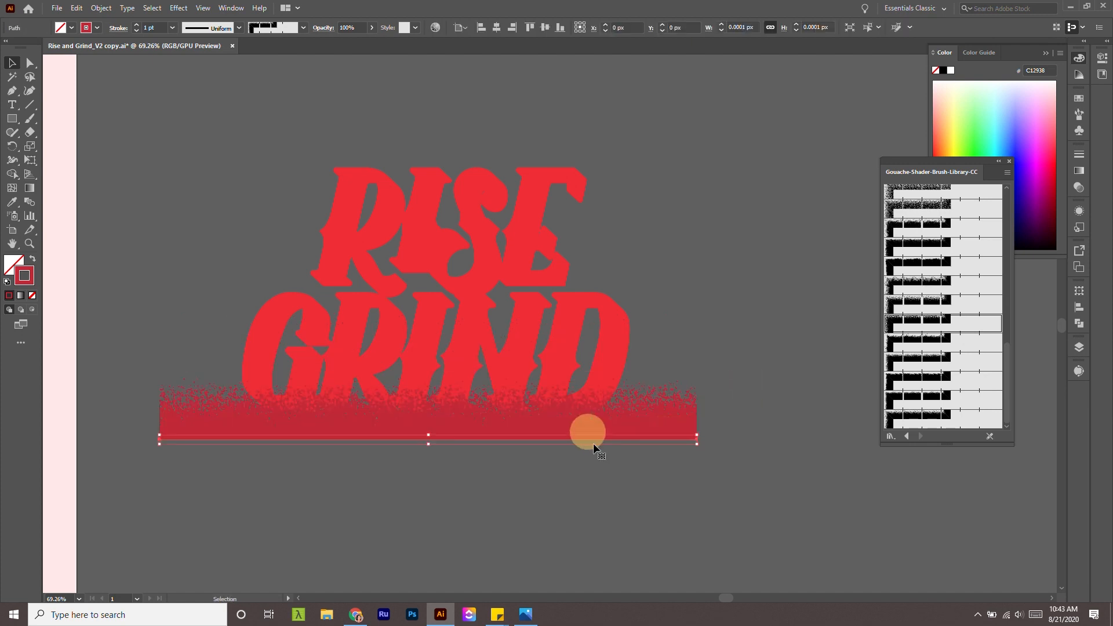
# Set the line's stroke to 2 pt and switch it to the finer-grained brush two entries after Gouache Edge Shader 17.
pyautogui.click(137, 26)
pyautogui.click(945, 343)
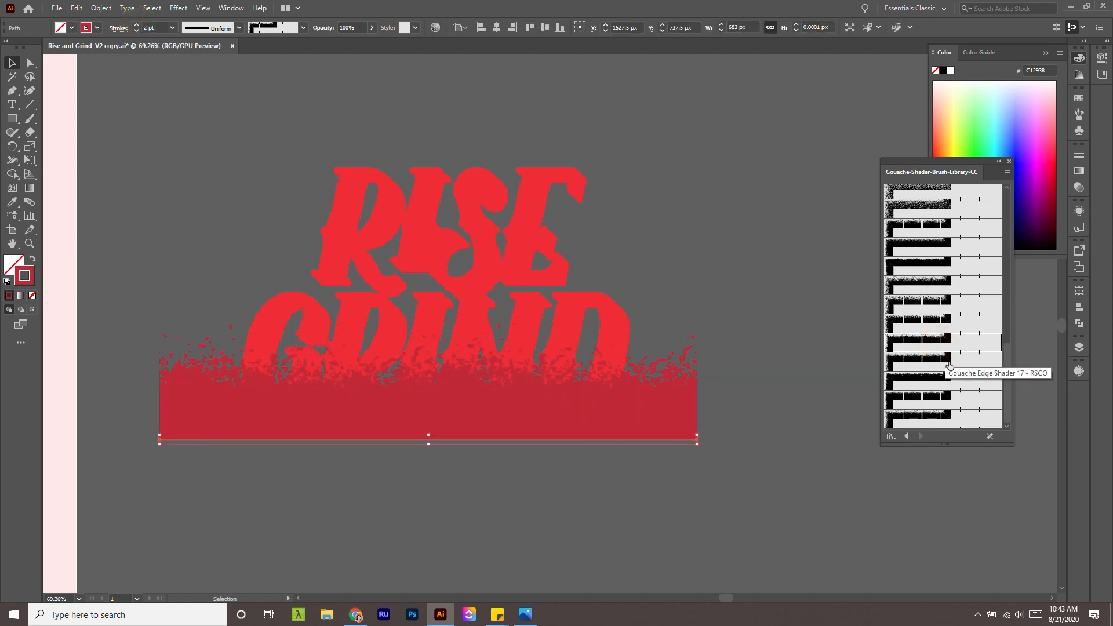
pyautogui.click(946, 362)
pyautogui.click(949, 379)
pyautogui.click(957, 397)
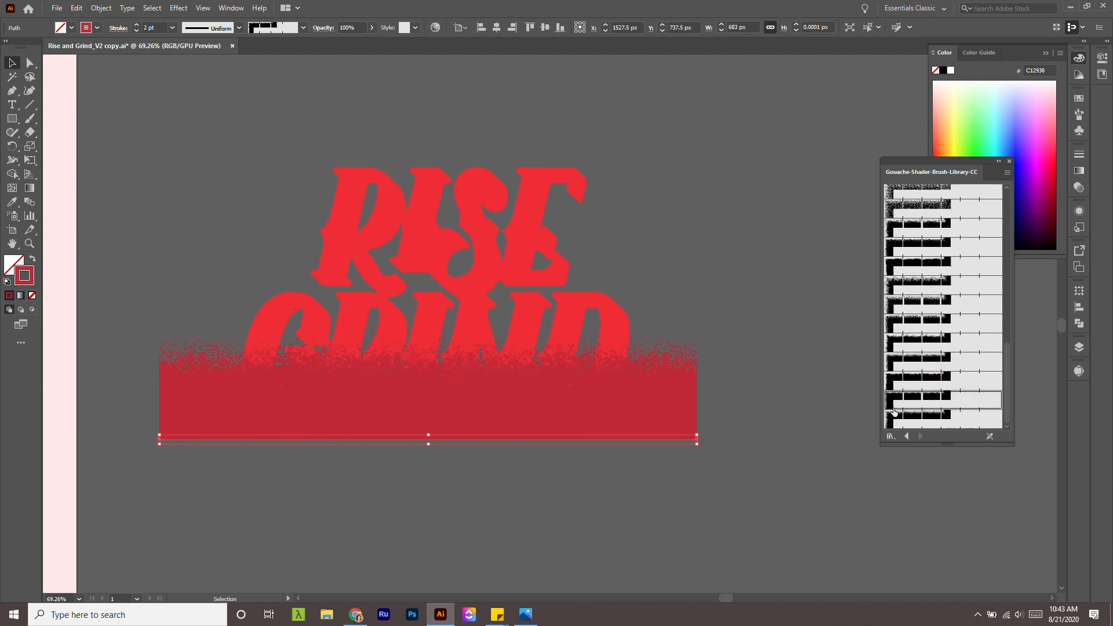
# Duplicate the grainy shading band upward over the lower half of RISE, with a 1.5 pt stroke.
pyautogui.moveTo(651, 439); pyautogui.dragTo(649, 286)
pyautogui.click(741, 259)
pyautogui.moveTo(512, 256)
pyautogui.mouseDown()
pyautogui.moveTo(572, 310)
pyautogui.moveTo(594, 307)
pyautogui.mouseUp()
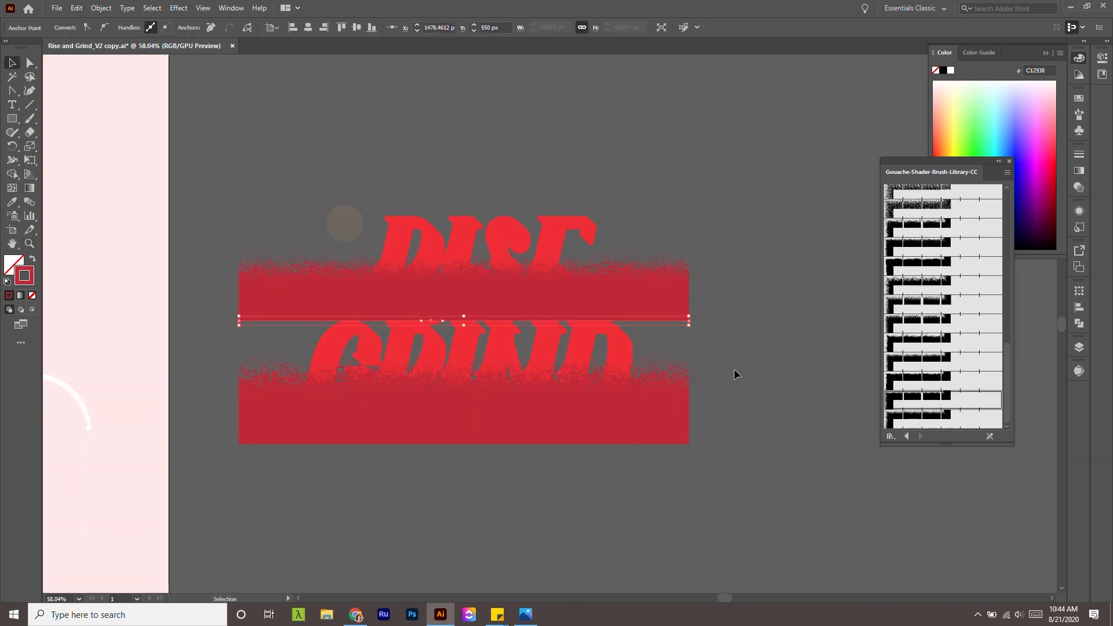
pyautogui.click(735, 371)
pyautogui.hotkey('ctrl', 'space')
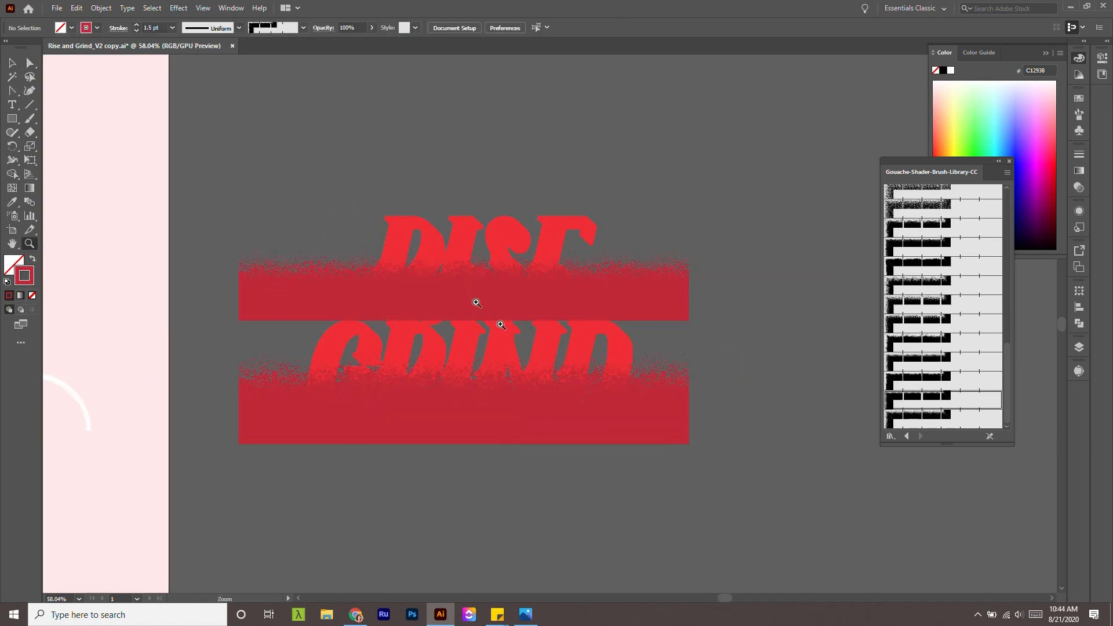
# Bring the red RISE GRIND lettering in front of both shading bands.
pyautogui.moveTo(477, 303); pyautogui.dragTo(551, 173)
pyautogui.scroll(-3, 597, 303)
pyautogui.moveTo(490, 328); pyautogui.dragTo(356, 264)
pyautogui.moveTo(703, 446); pyautogui.dragTo(645, 402)
pyautogui.moveTo(437, 256); pyautogui.dragTo(567, 412)
pyautogui.click(574, 149)
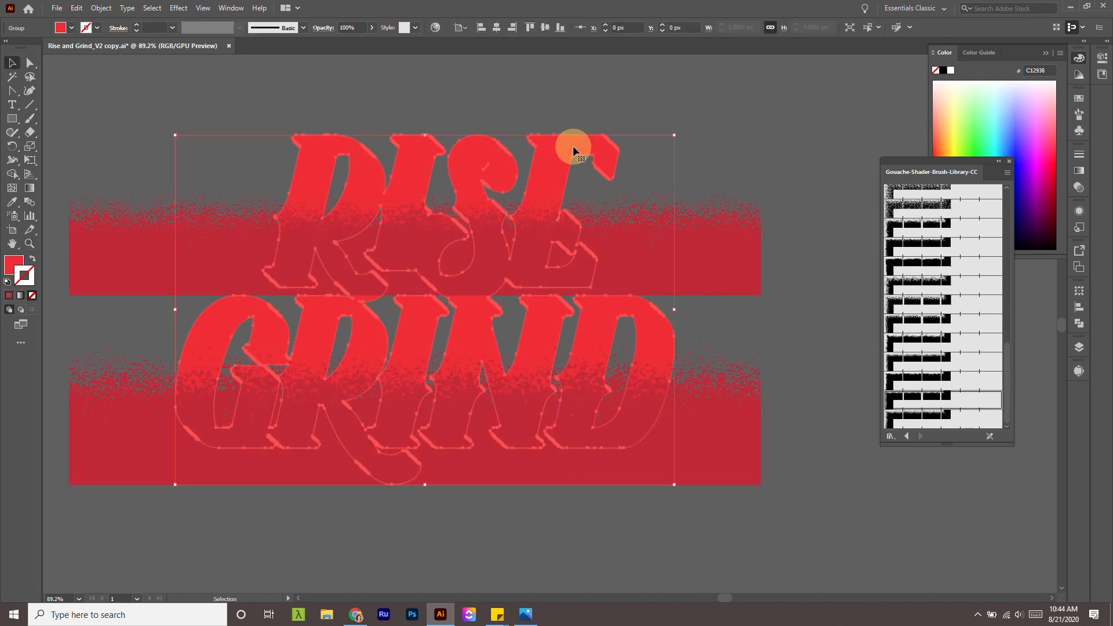
pyautogui.click(101, 7)
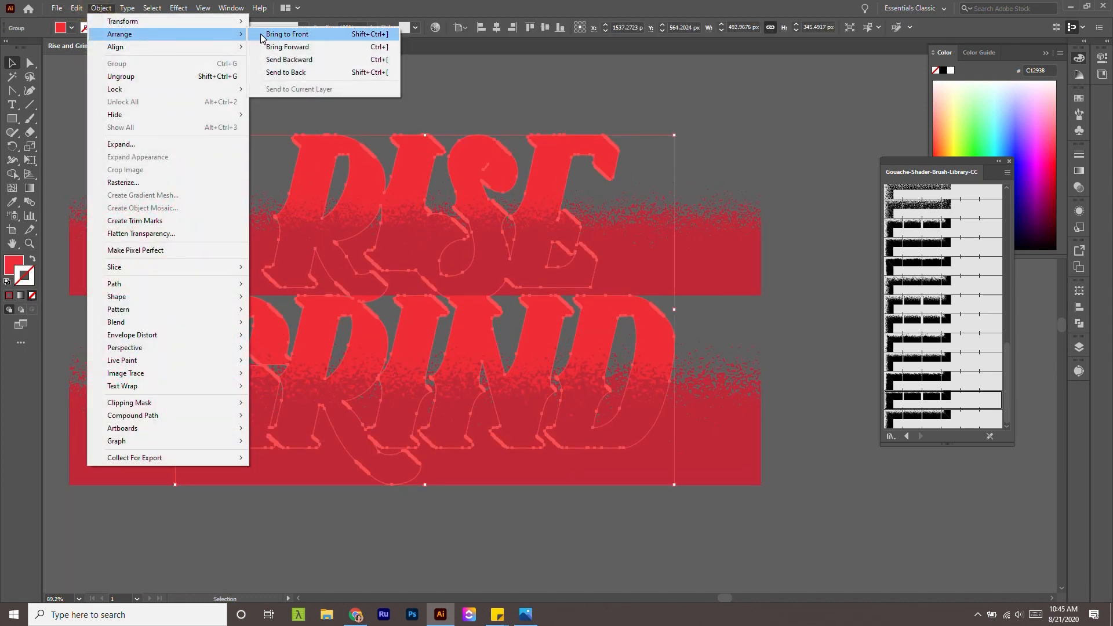
pyautogui.click(267, 34)
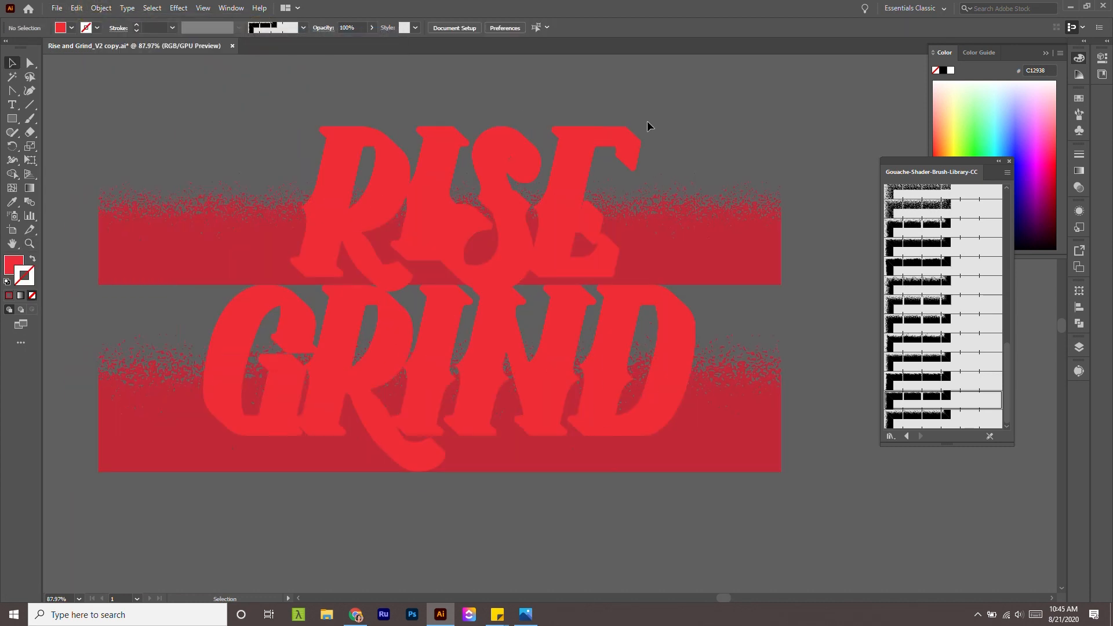
# Convert the grouped RISE GRIND lettering into a compound path.
pyautogui.click(552, 209)
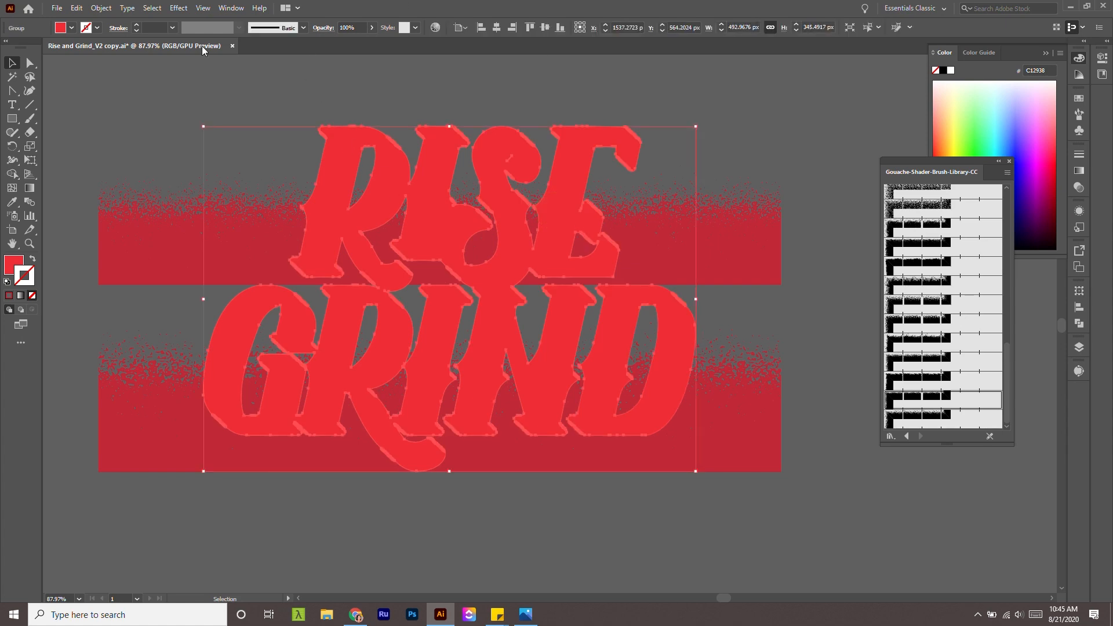
pyautogui.click(97, 9)
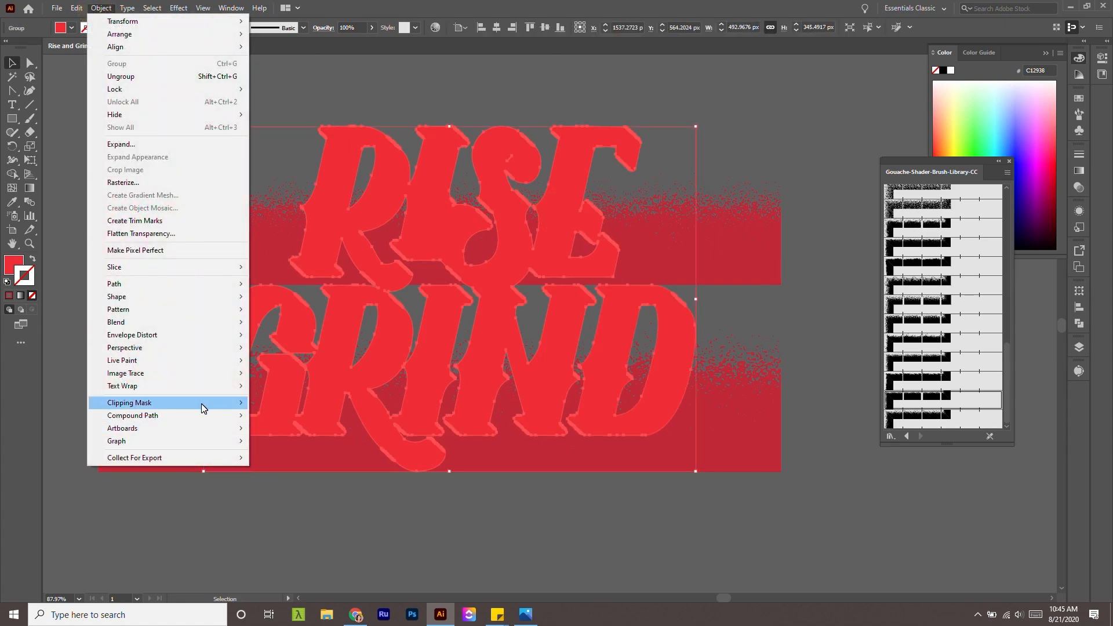
pyautogui.moveTo(202, 416)
pyautogui.click(293, 415)
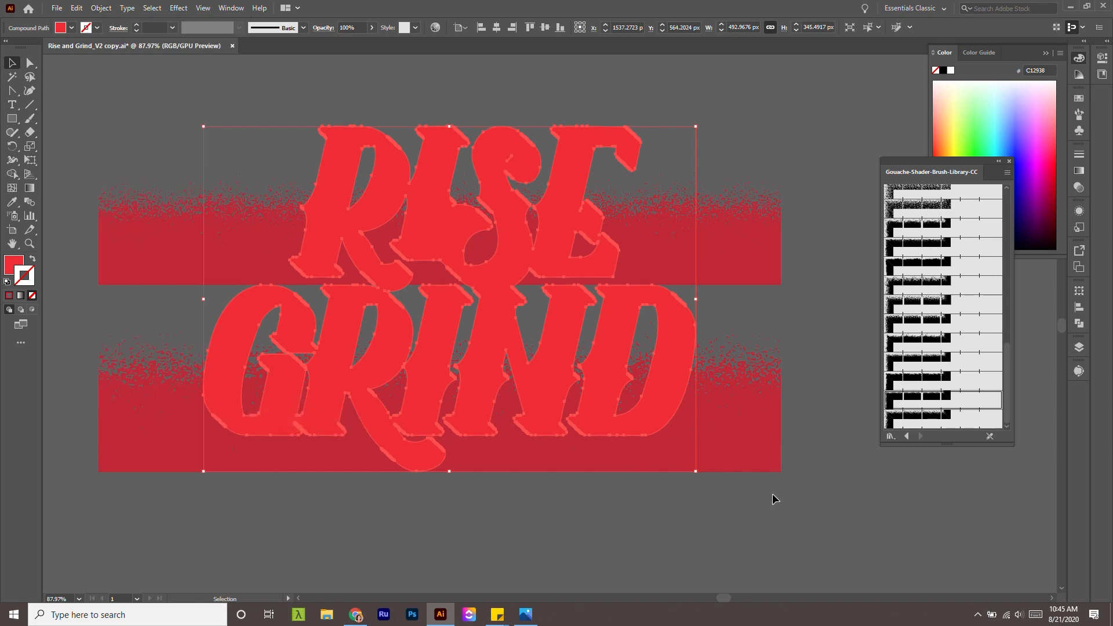
# Clip both shading bands to the RISE GRIND lettering with a clipping mask, accepting the complex mask shape.
pyautogui.click(772, 502)
pyautogui.moveTo(772, 503); pyautogui.dragTo(142, 47)
pyautogui.scroll(-7, 332, 275)
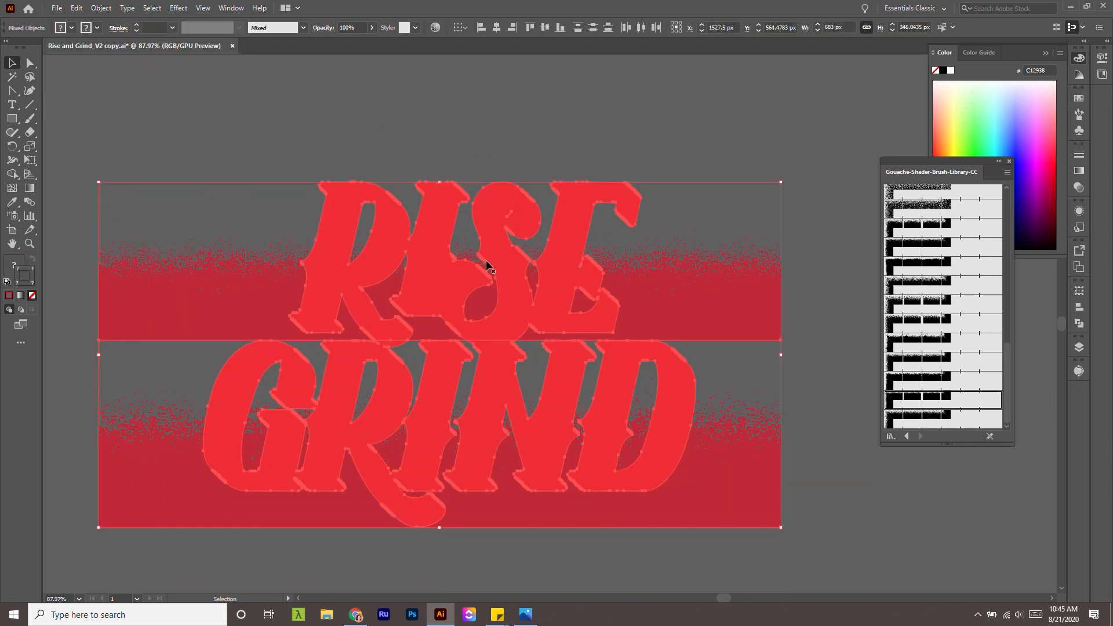
pyautogui.hotkey('ctrl', '7')
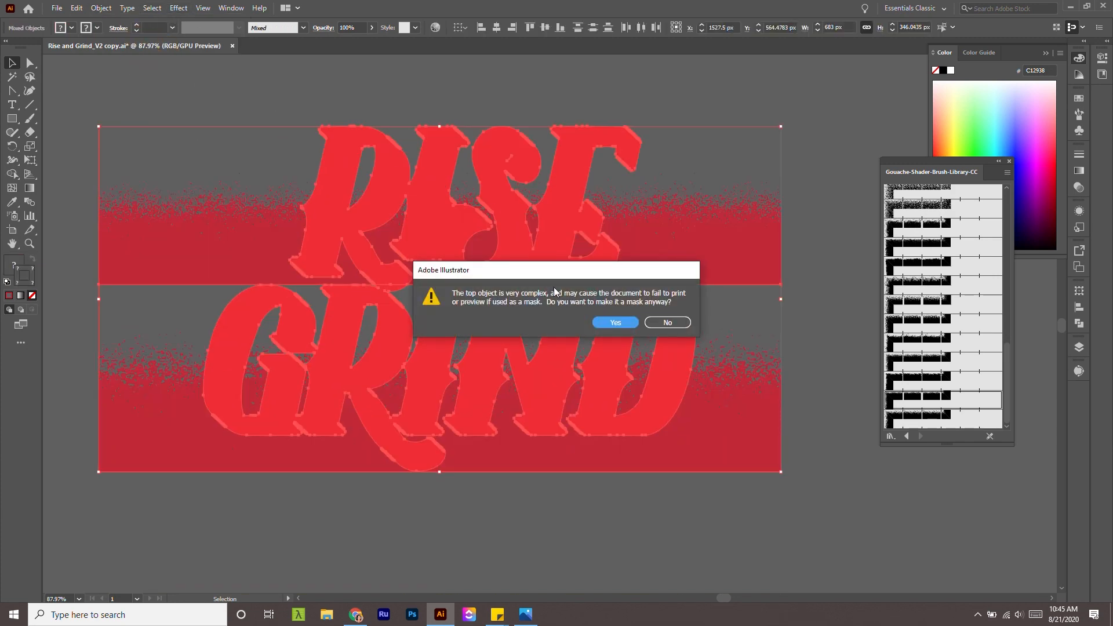
pyautogui.click(611, 323)
pyautogui.click(746, 242)
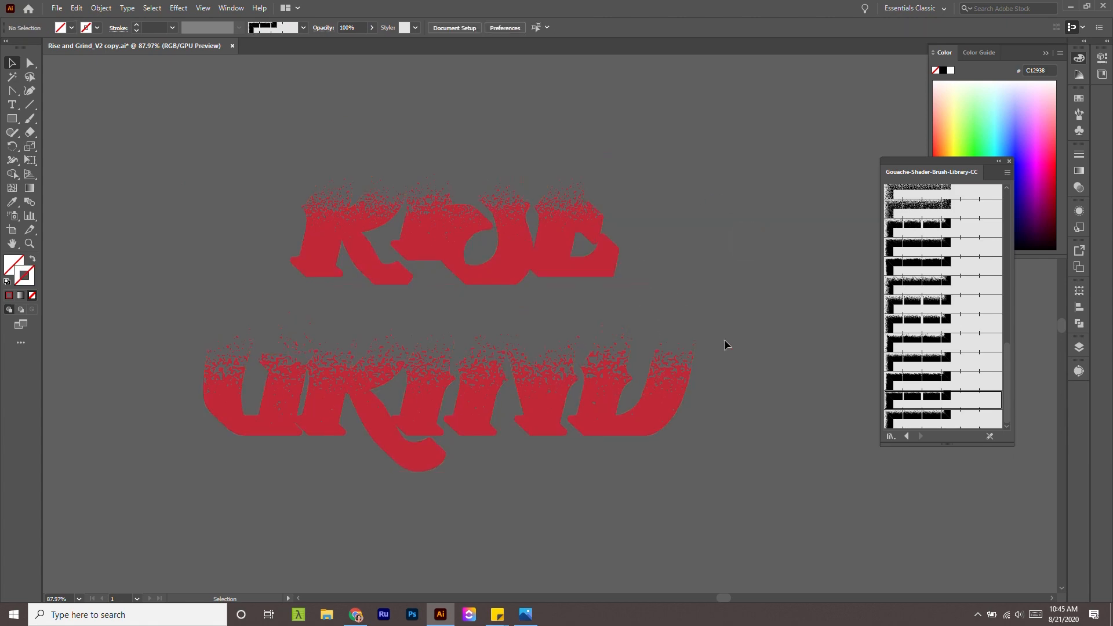
# Inside the clip group, fill the lettering's mask path with the bright red from the palette circles, and leave isolation mode.
pyautogui.moveTo(725, 342); pyautogui.dragTo(557, 325)
pyautogui.moveTo(775, 351); pyautogui.dragTo(621, 283)
pyautogui.moveTo(692, 292); pyautogui.dragTo(651, 301)
pyautogui.moveTo(674, 344); pyautogui.dragTo(614, 340)
pyautogui.click(780, 254)
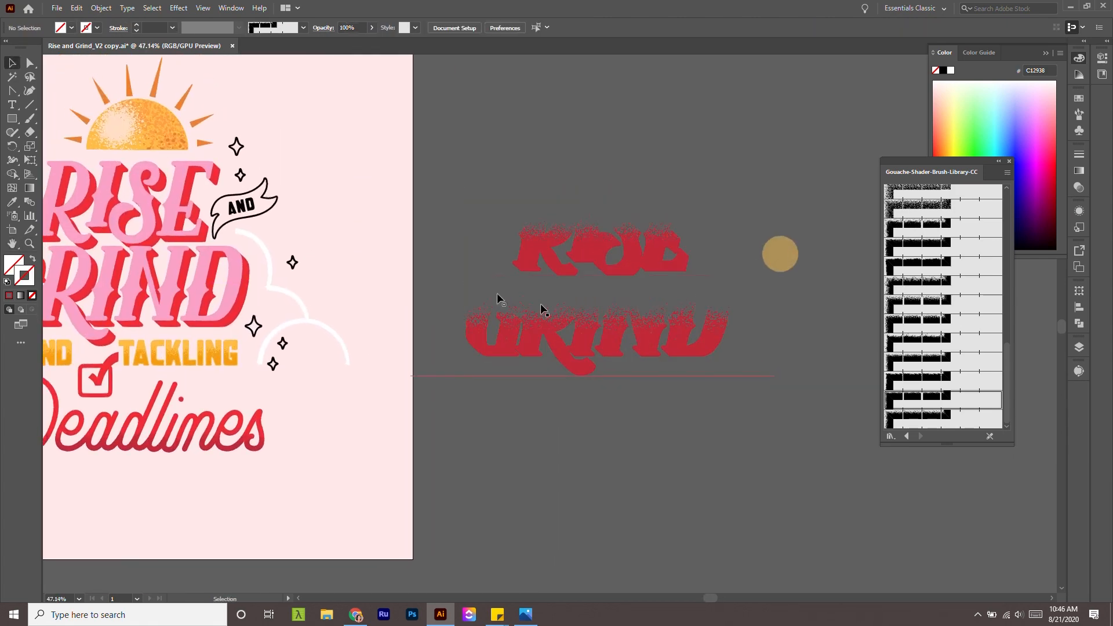
pyautogui.doubleClick(514, 282)
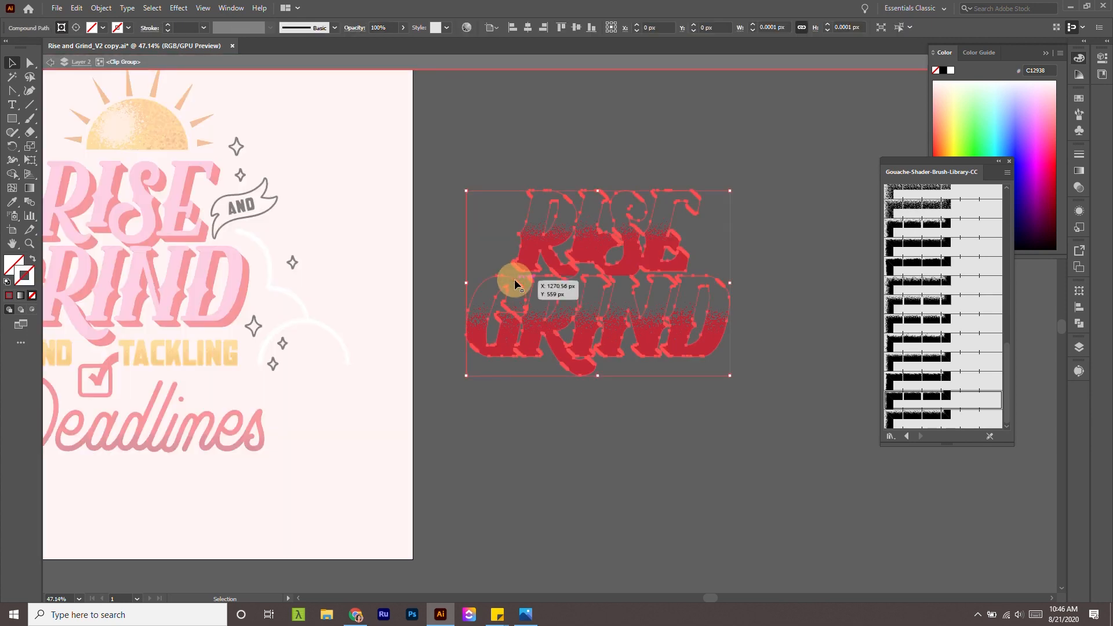
pyautogui.scroll(5, 510, 281)
pyautogui.moveTo(492, 294); pyautogui.dragTo(367, 234)
pyautogui.click(199, 139)
pyautogui.press('z')
pyautogui.moveTo(550, 380); pyautogui.dragTo(570, 280)
pyautogui.press('v')
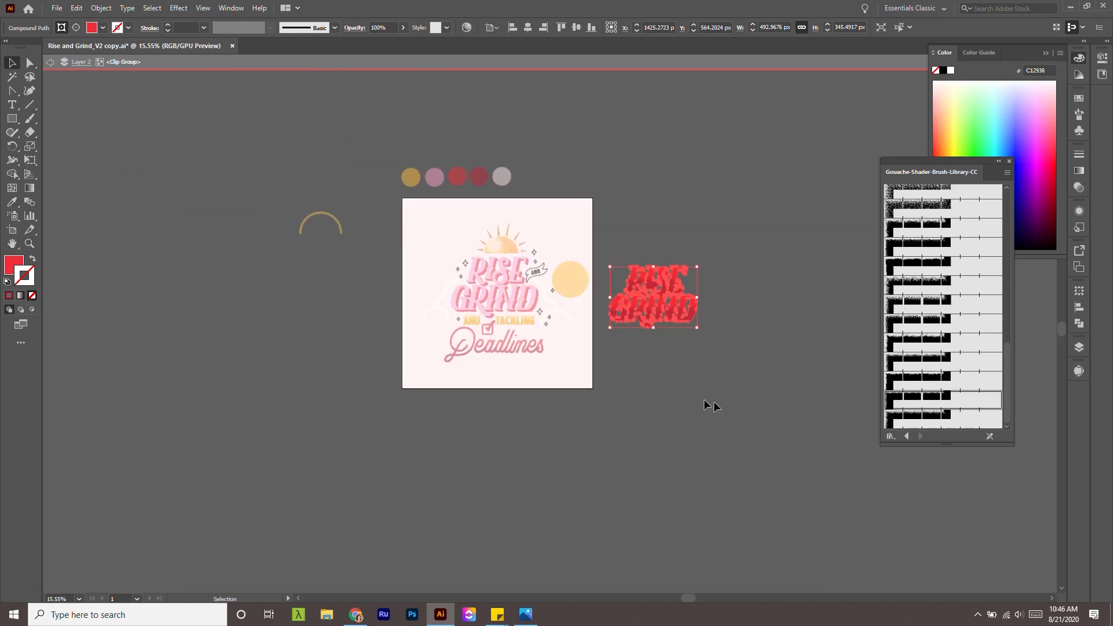
pyautogui.doubleClick(714, 402)
# Inspect the clipped grain shading up close, especially where the bottom of RISE meets the top of GRIND.
pyautogui.press('z')
pyautogui.moveTo(647, 303); pyautogui.dragTo(802, 414)
pyautogui.press('v')
pyautogui.click(667, 240)
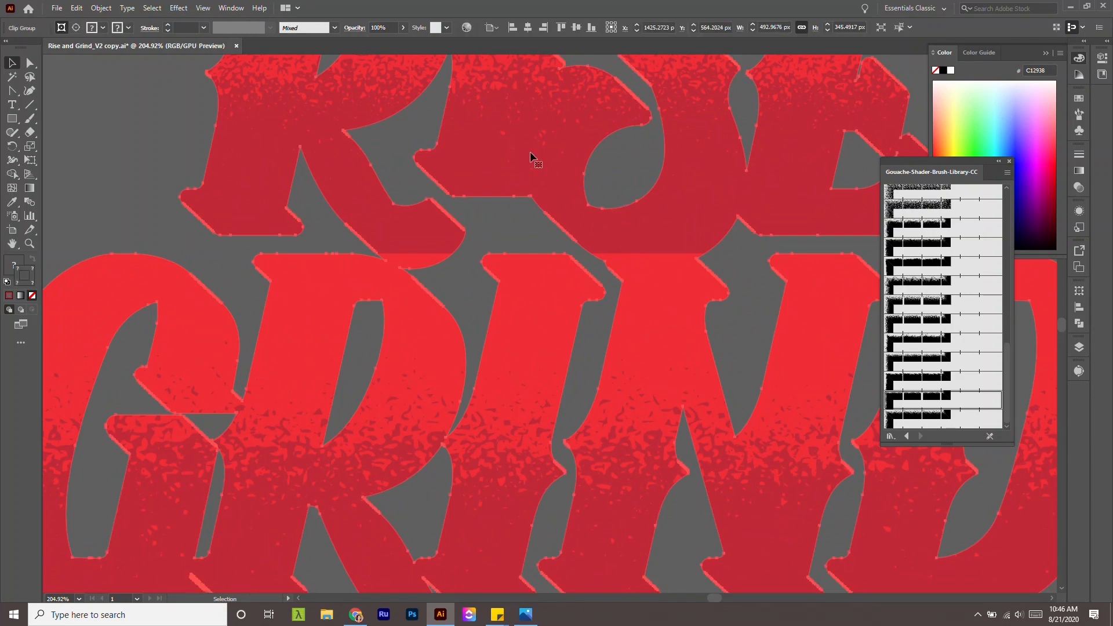
pyautogui.doubleClick(706, 210)
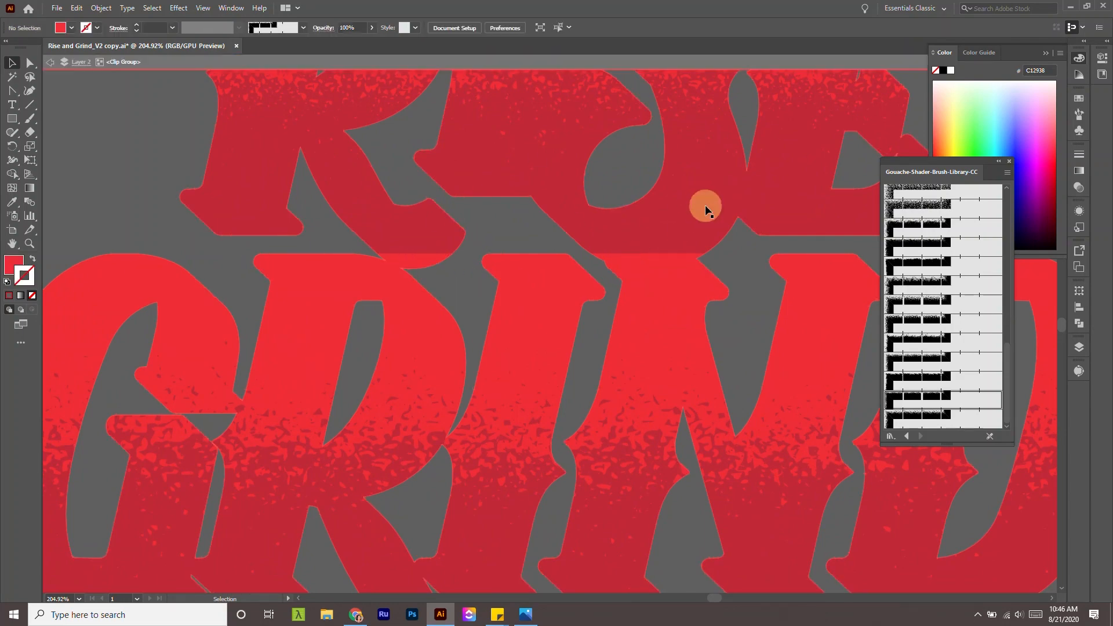
pyautogui.doubleClick(695, 188)
pyautogui.doubleClick(485, 243)
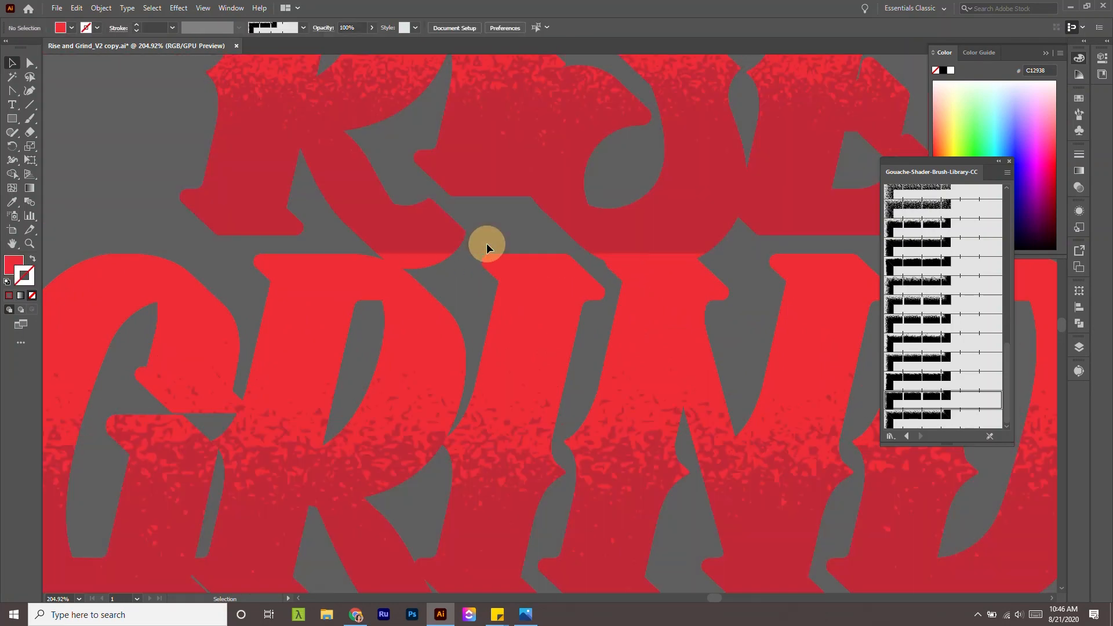
# Isolate the clip group and select the right end anchor of the shading line beneath RISE.
pyautogui.click(354, 169)
pyautogui.press('z')
pyautogui.keyDown('alt'); pyautogui.click(558, 182); pyautogui.keyUp('alt')
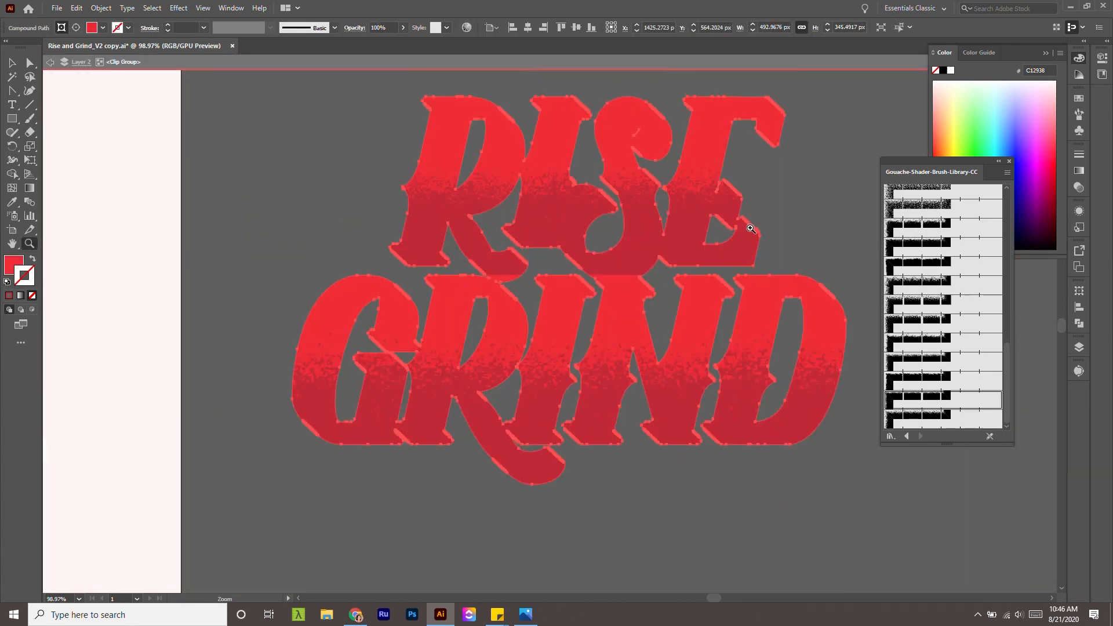
pyautogui.click(826, 311)
pyautogui.press('v')
pyautogui.doubleClick(671, 269)
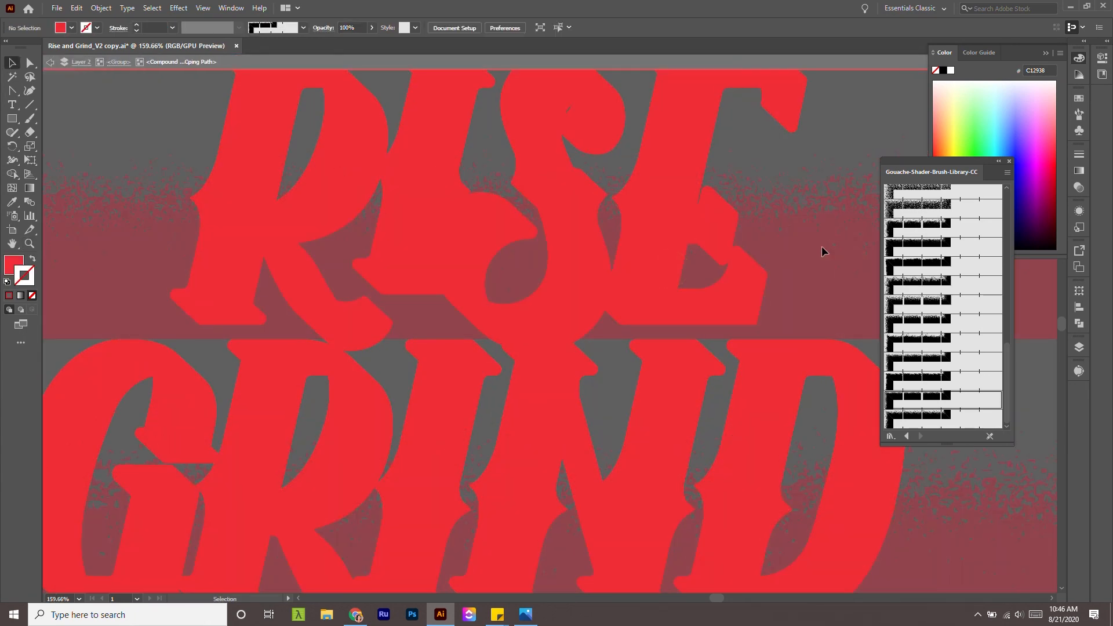
pyautogui.scroll(-3, 822, 247)
pyautogui.doubleClick(423, 298)
pyautogui.press('a')
pyautogui.click(735, 274)
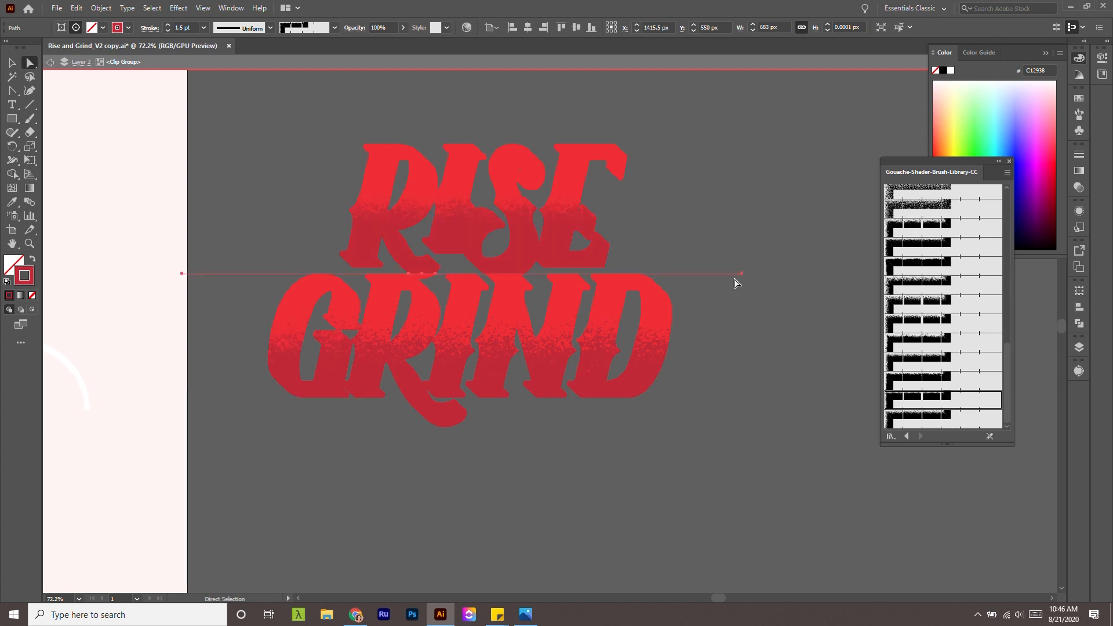
pyautogui.click(743, 275)
# Draw a closed curved outline with the Pen tool around the unshaded bottom tip of the R's leg in RISE.
pyautogui.press('z')
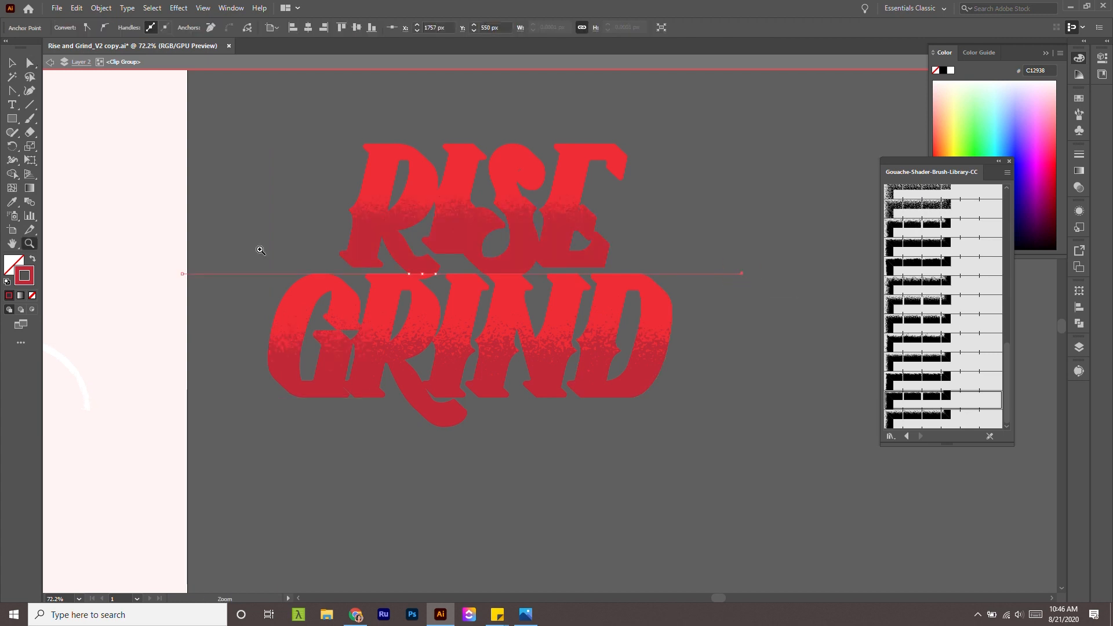
pyautogui.moveTo(338, 263); pyautogui.dragTo(423, 318)
pyautogui.click(597, 312)
pyautogui.click(614, 378)
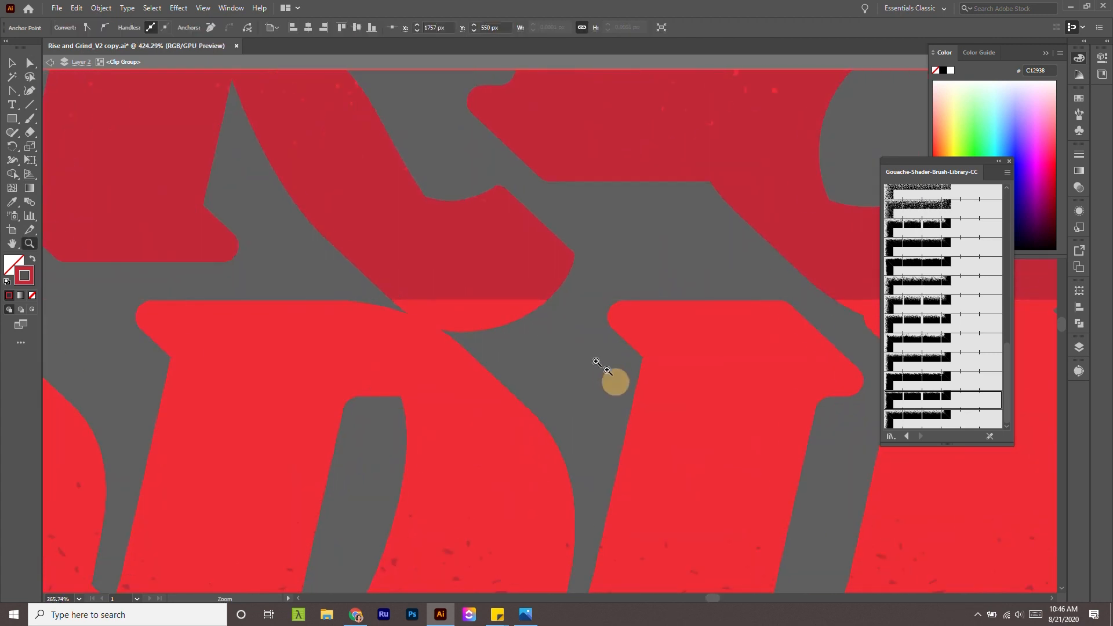
pyautogui.click(546, 354)
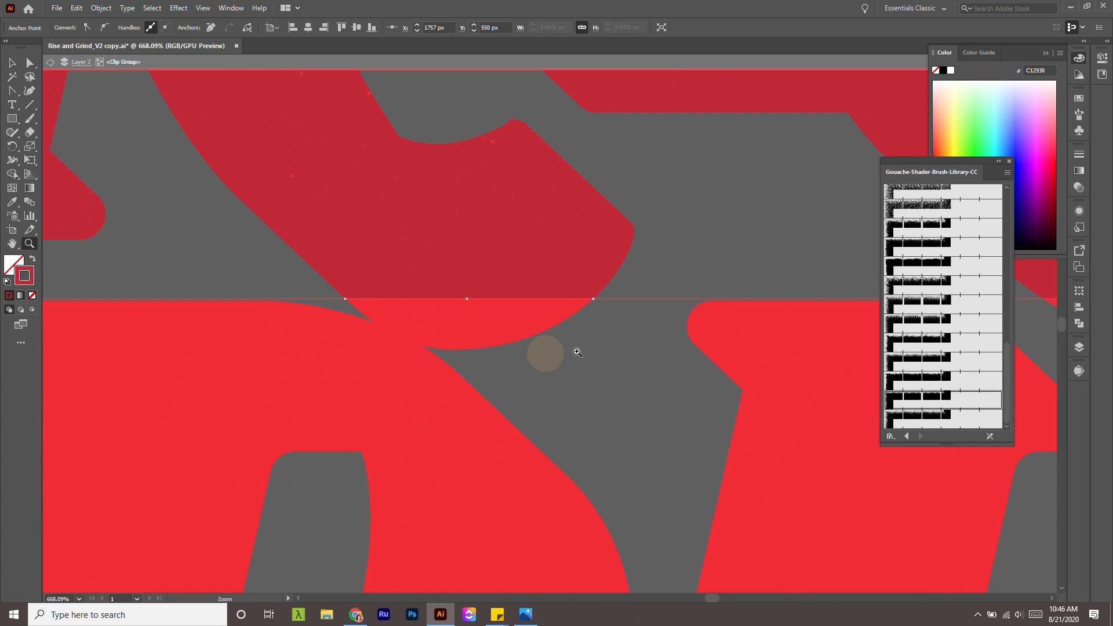
pyautogui.click(296, 276)
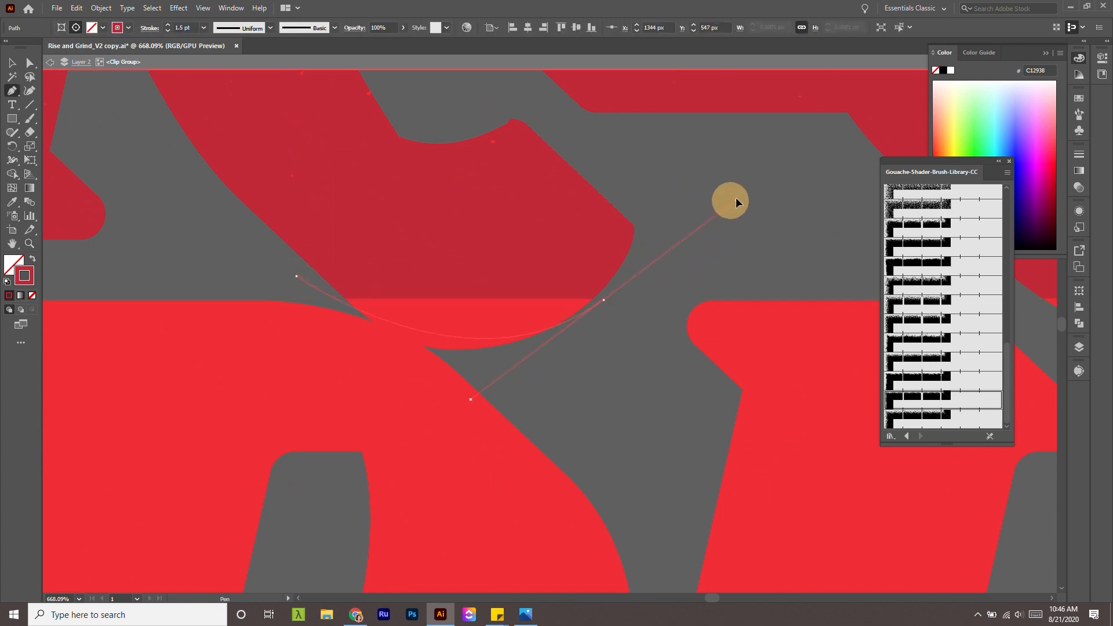
pyautogui.click(296, 276)
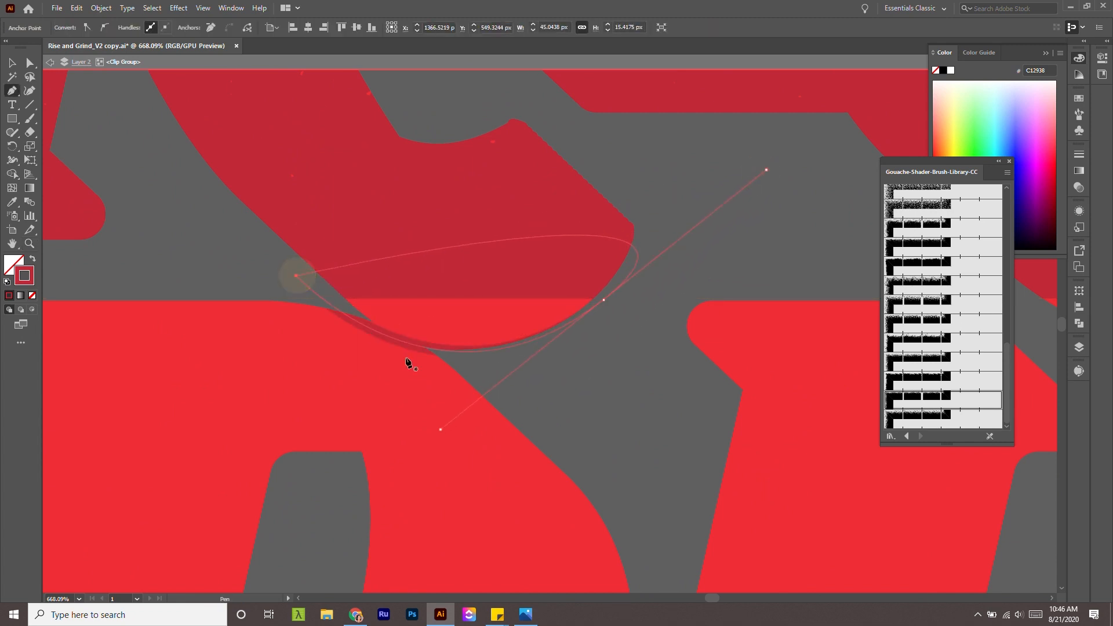
# Turn the R-leg patch's dark red stroke into its fill, and adjust its handles and end anchor to the leg's lower edge.
pyautogui.click(35, 260)
pyautogui.press('v')
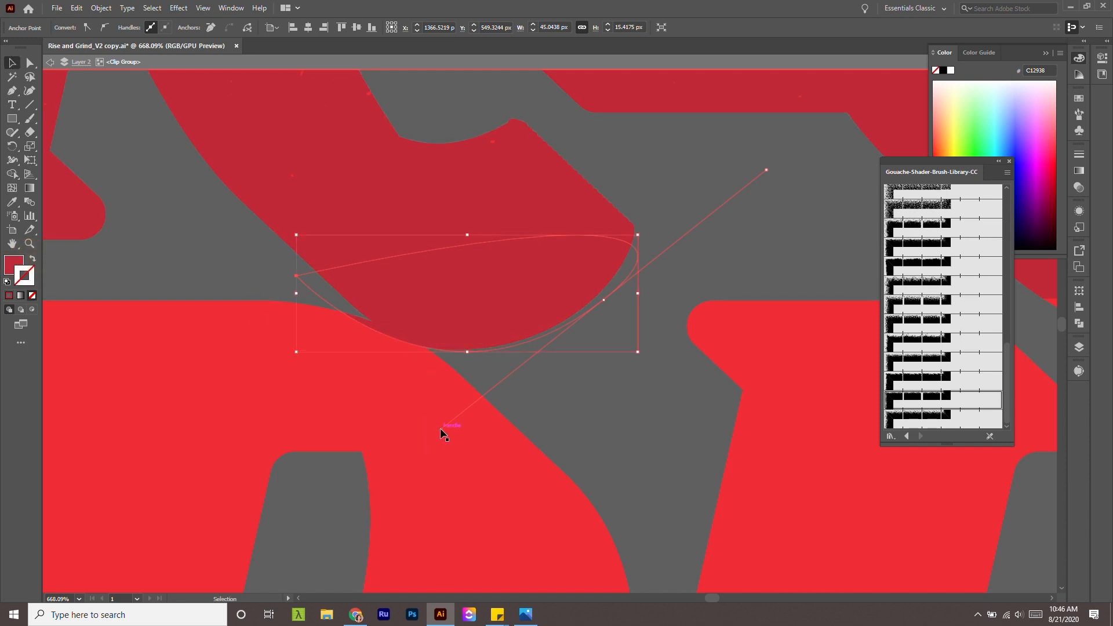
pyautogui.moveTo(441, 430); pyautogui.dragTo(450, 415)
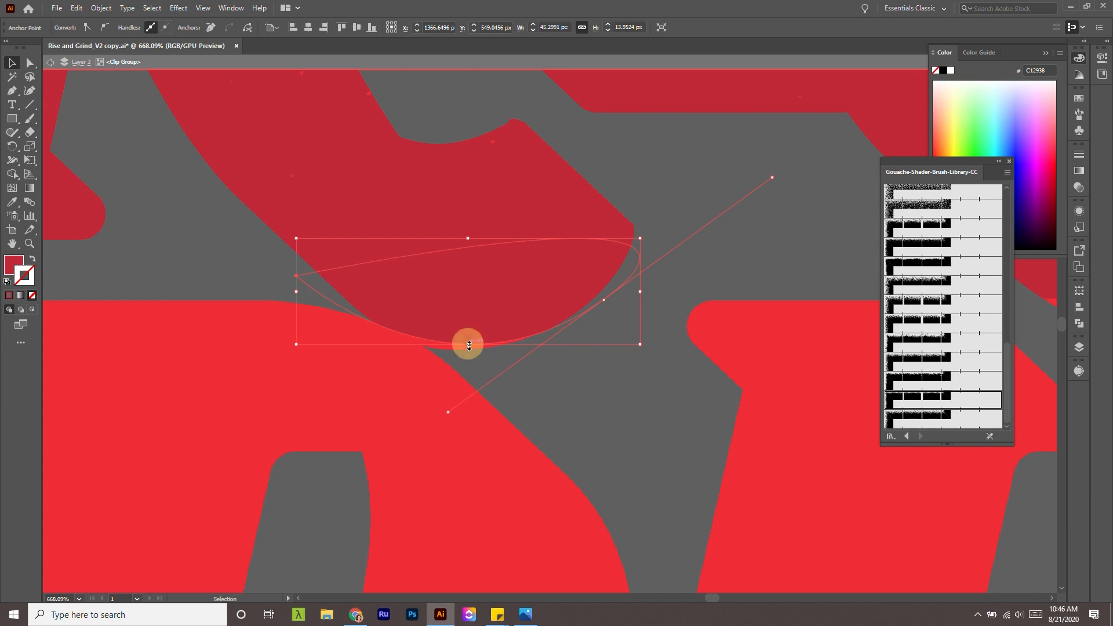
pyautogui.press('a')
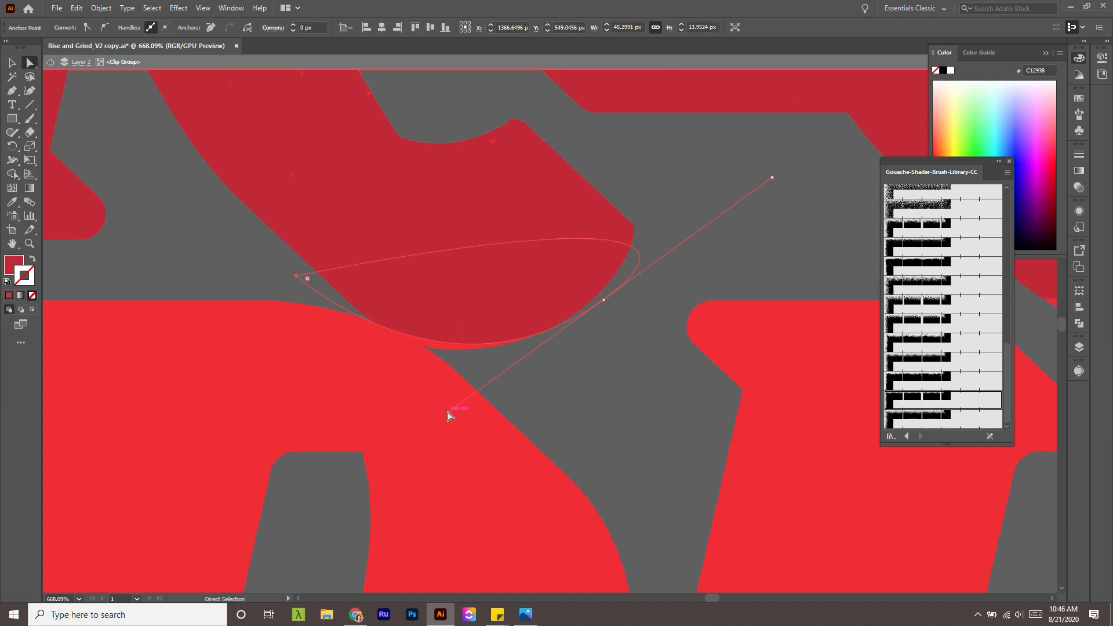
pyautogui.moveTo(448, 415); pyautogui.dragTo(441, 427)
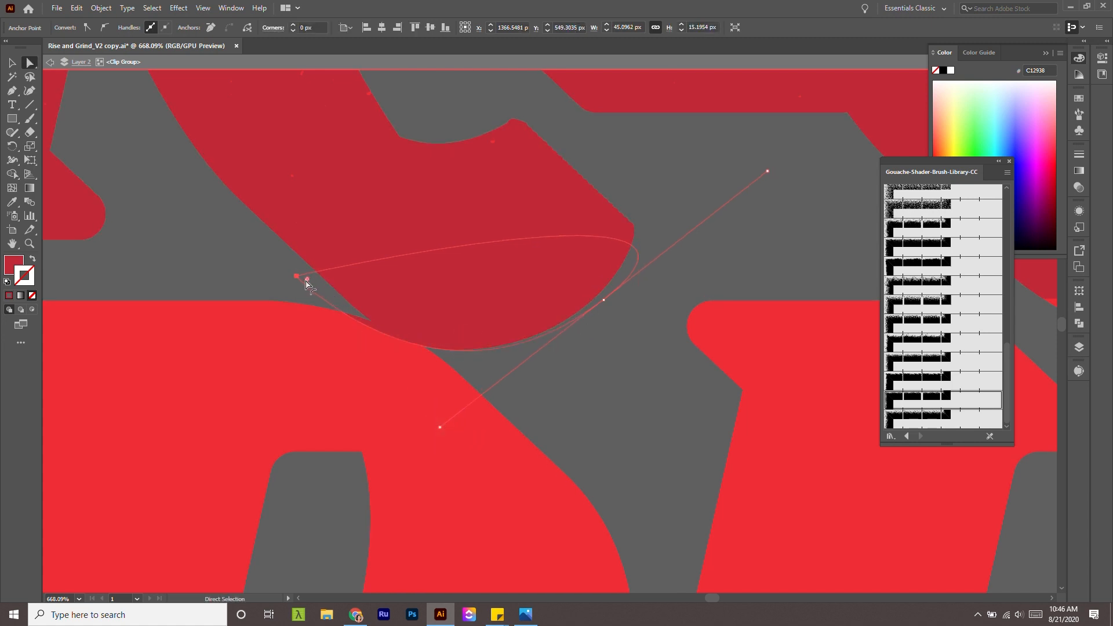
pyautogui.moveTo(297, 281); pyautogui.dragTo(316, 269)
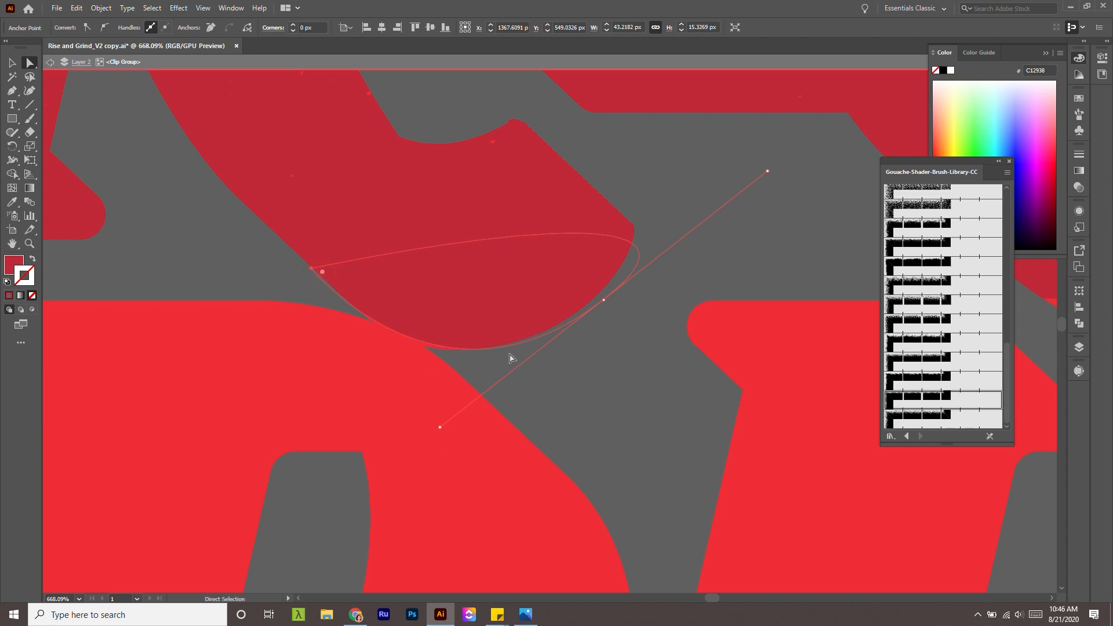
pyautogui.moveTo(439, 437); pyautogui.dragTo(440, 436)
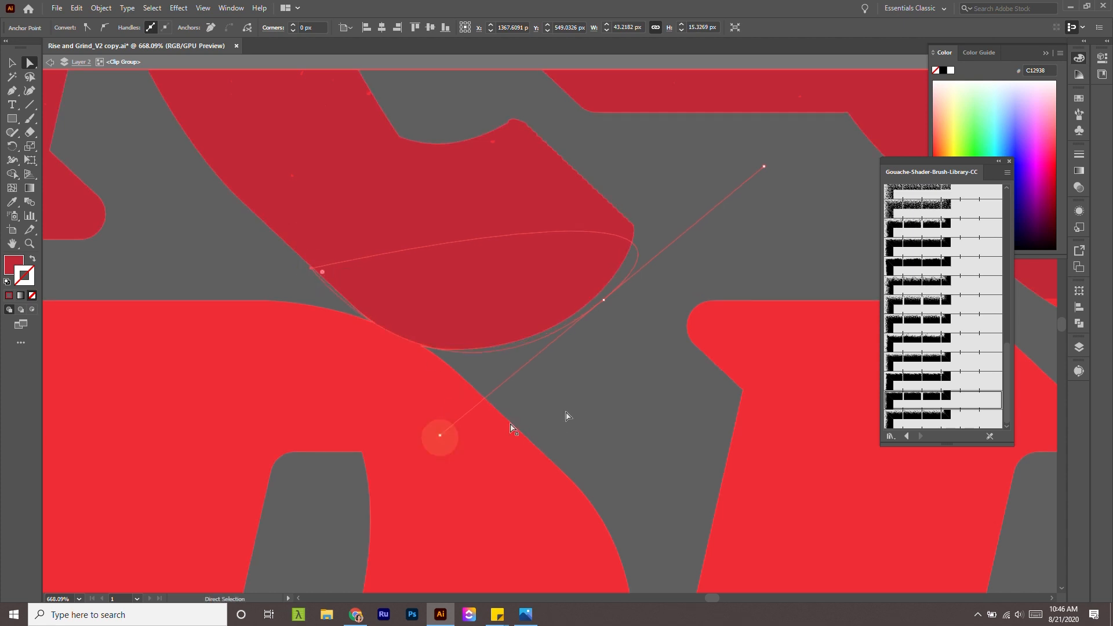
pyautogui.click(569, 418)
# Start a patch outline with the Pen tool on the outer edge of the S's lower curve in RISE, undoing the trial second anchors.
pyautogui.press('z')
pyautogui.moveTo(372, 286); pyautogui.dragTo(225, 253)
pyautogui.press('space')
pyautogui.moveTo(645, 369)
pyautogui.mouseDown()
pyautogui.moveTo(495, 327)
pyautogui.moveTo(655, 364)
pyautogui.mouseUp()
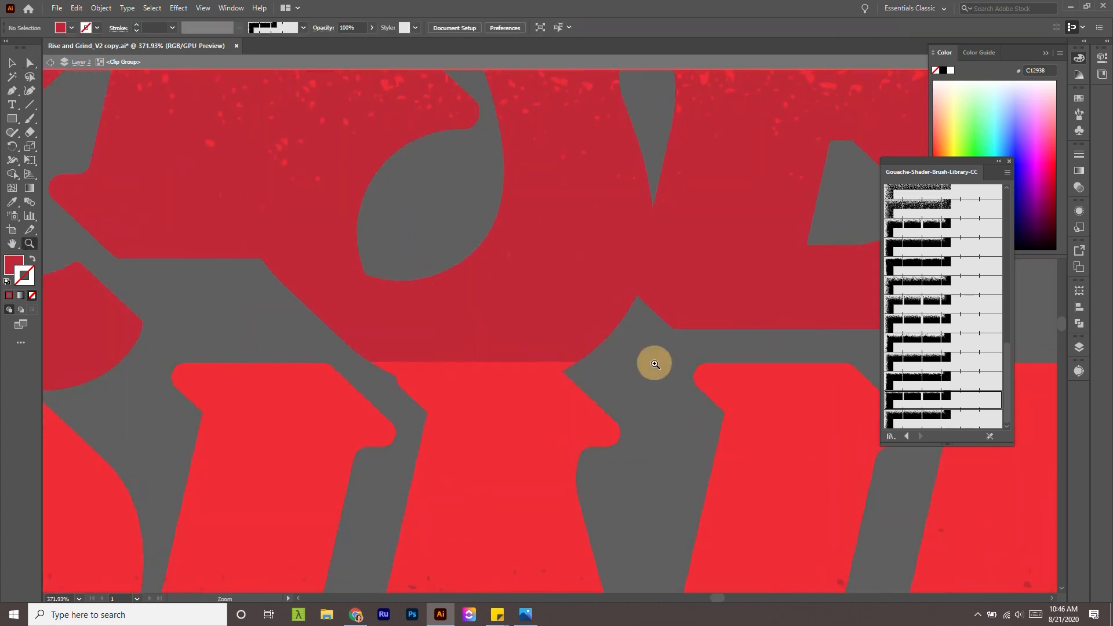
pyautogui.hotkey('ctrl', 'space')
pyautogui.moveTo(582, 329); pyautogui.dragTo(617, 369)
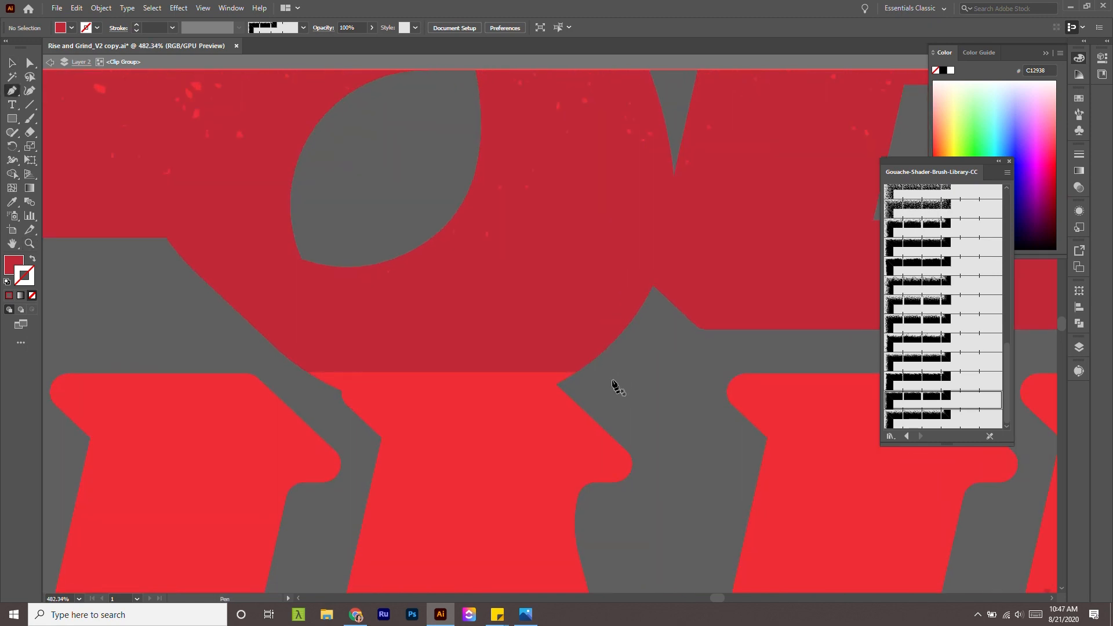
pyautogui.click(628, 327)
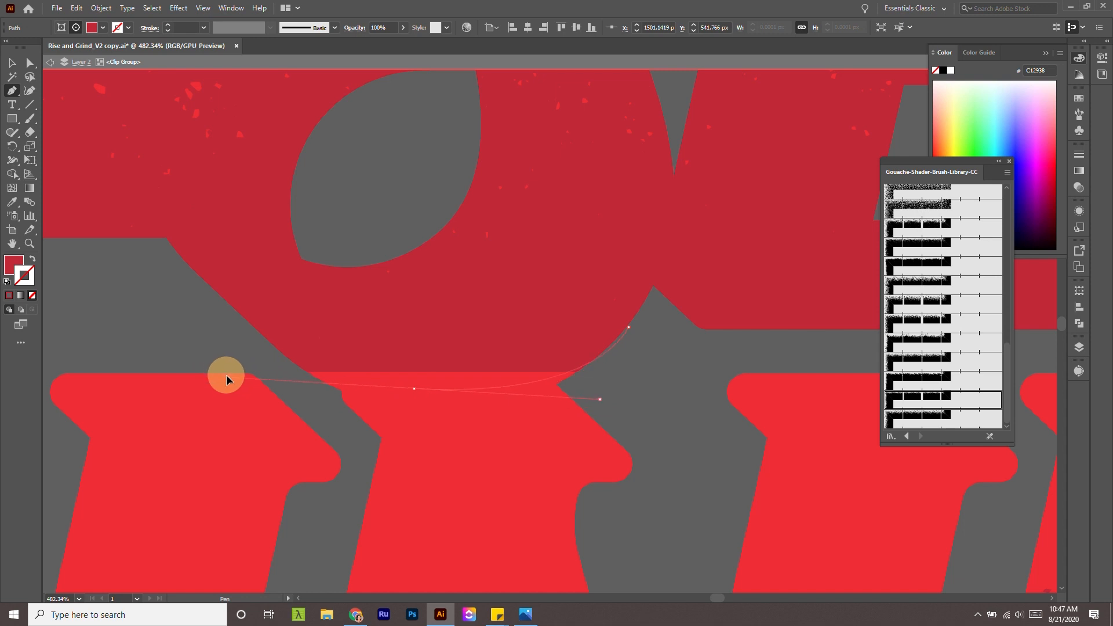
pyautogui.moveTo(227, 376); pyautogui.dragTo(229, 376)
pyautogui.hotkey('ctrl', 'z')
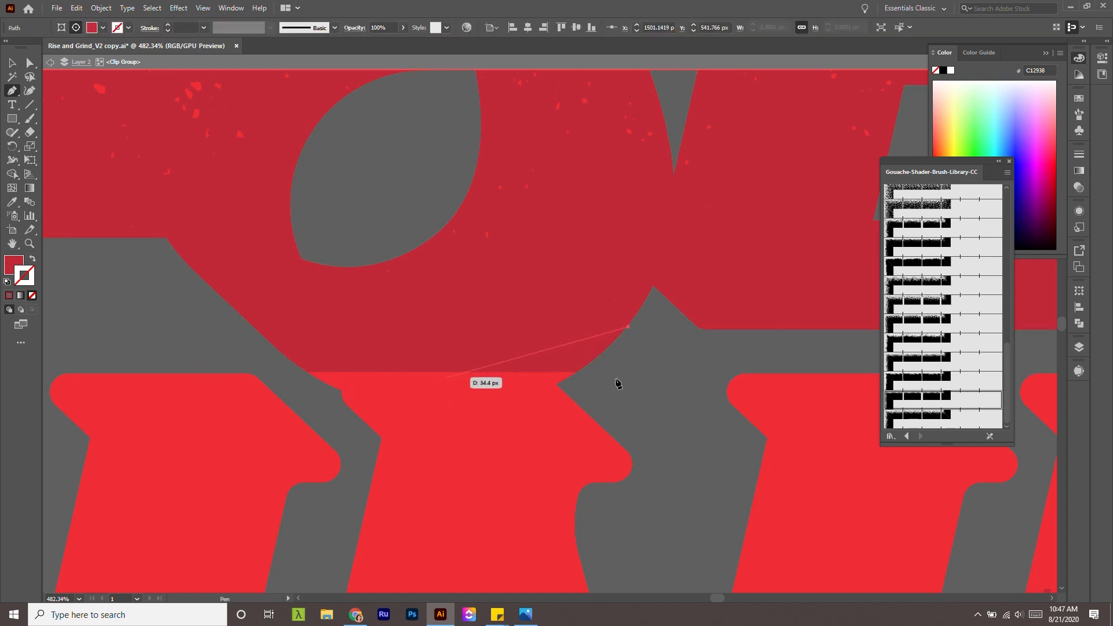
pyautogui.click(558, 387)
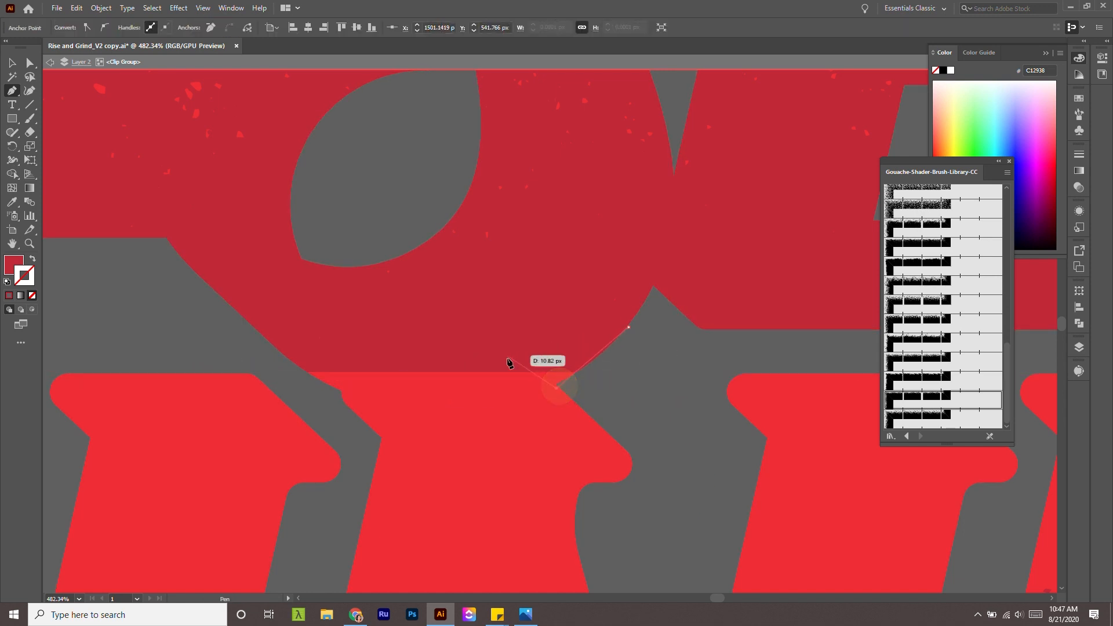
pyautogui.hotkey('ctrl', 'z')
# Complete a closed dark red patch over the unshaded strip where the S meets GRIND, and leave isolation mode.
pyautogui.click(578, 400)
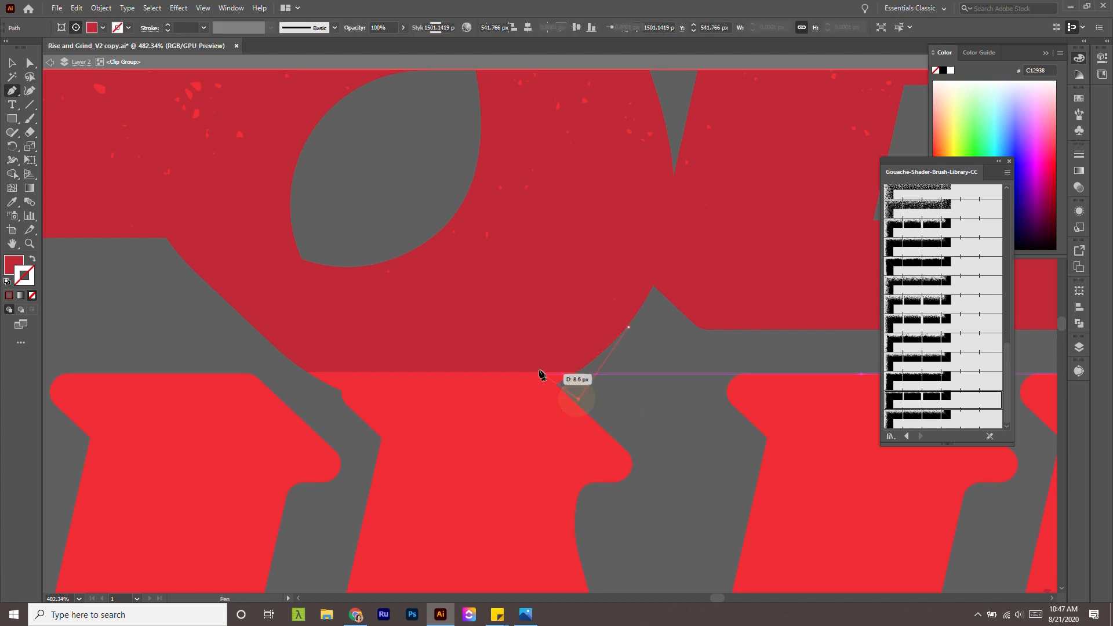
pyautogui.click(534, 366)
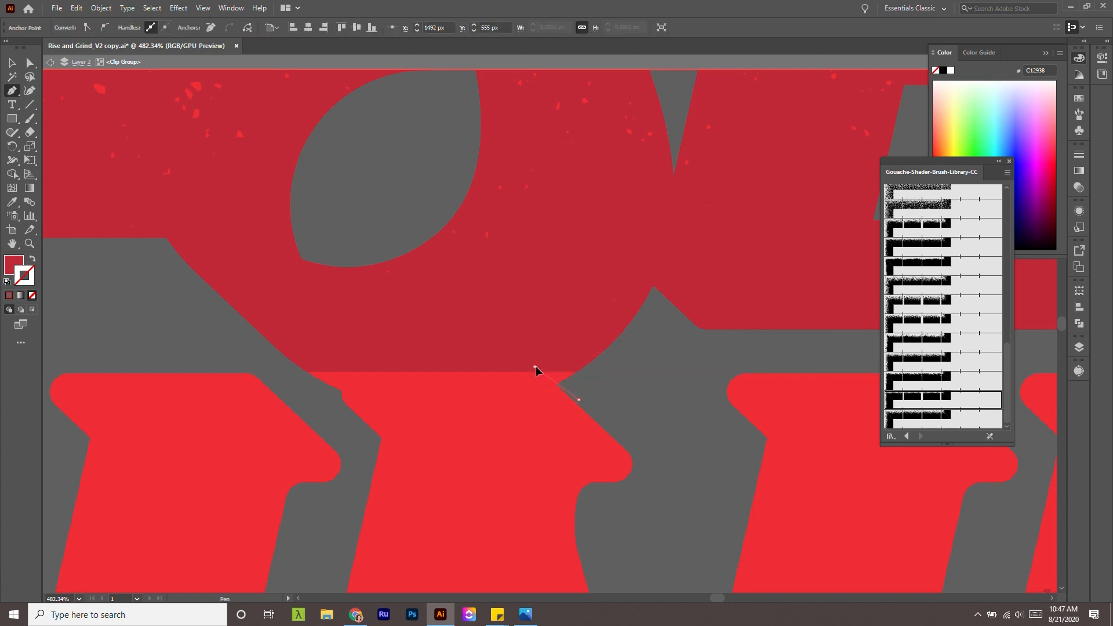
pyautogui.click(345, 374)
pyautogui.click(339, 400)
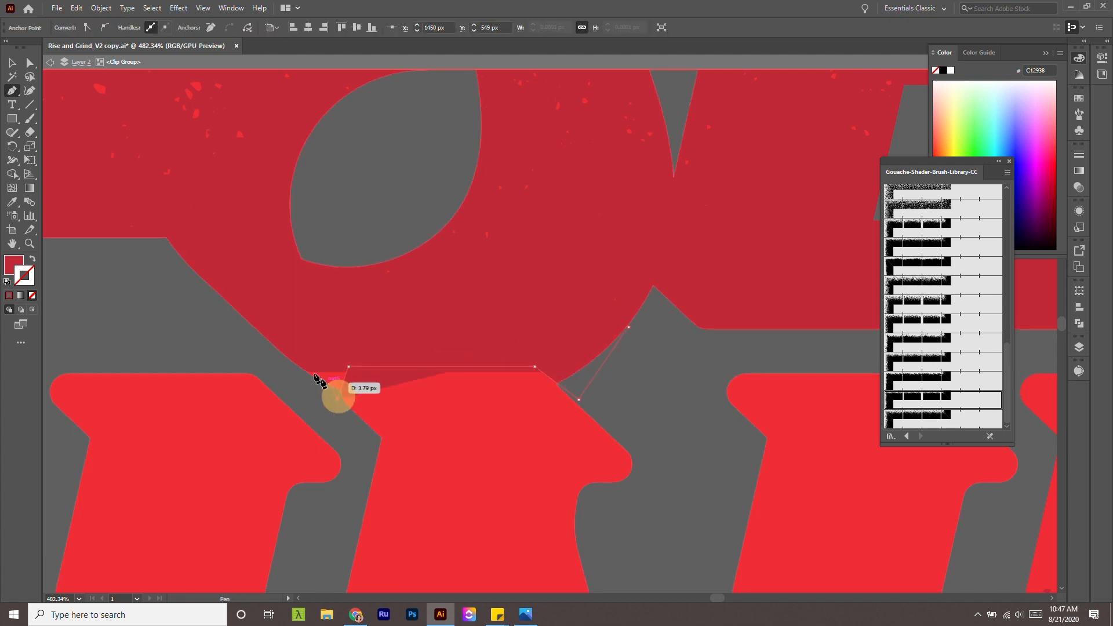
pyautogui.click(283, 360)
pyautogui.click(474, 323)
pyautogui.click(629, 327)
pyautogui.press('v')
pyautogui.click(677, 381)
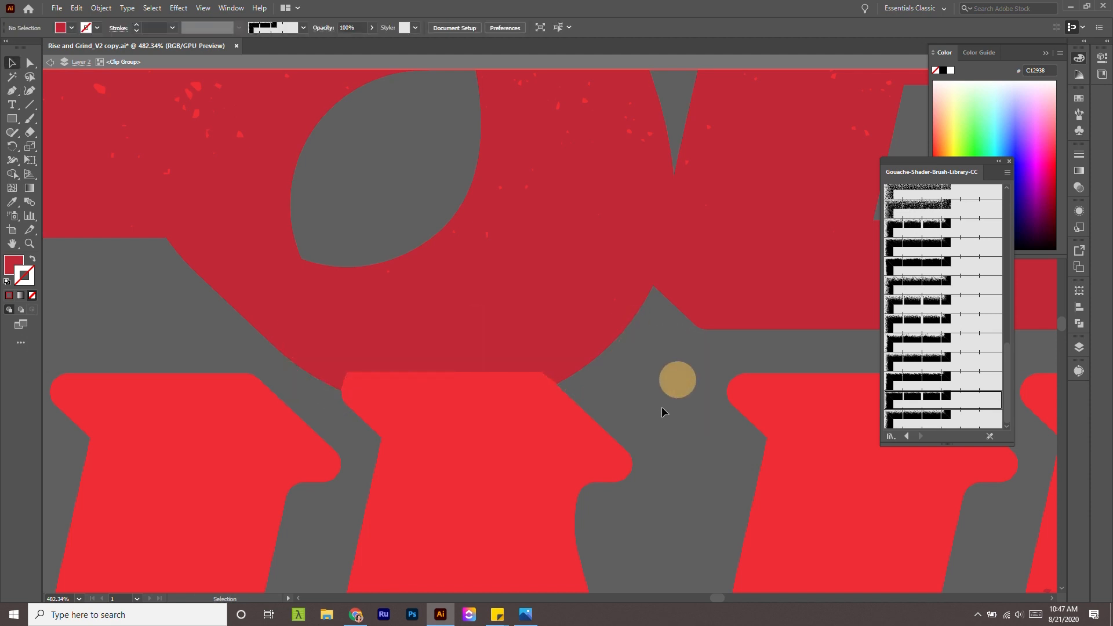
pyautogui.press('z')
pyautogui.moveTo(613, 385); pyautogui.dragTo(284, 253)
pyautogui.press('v')
pyautogui.doubleClick(732, 319)
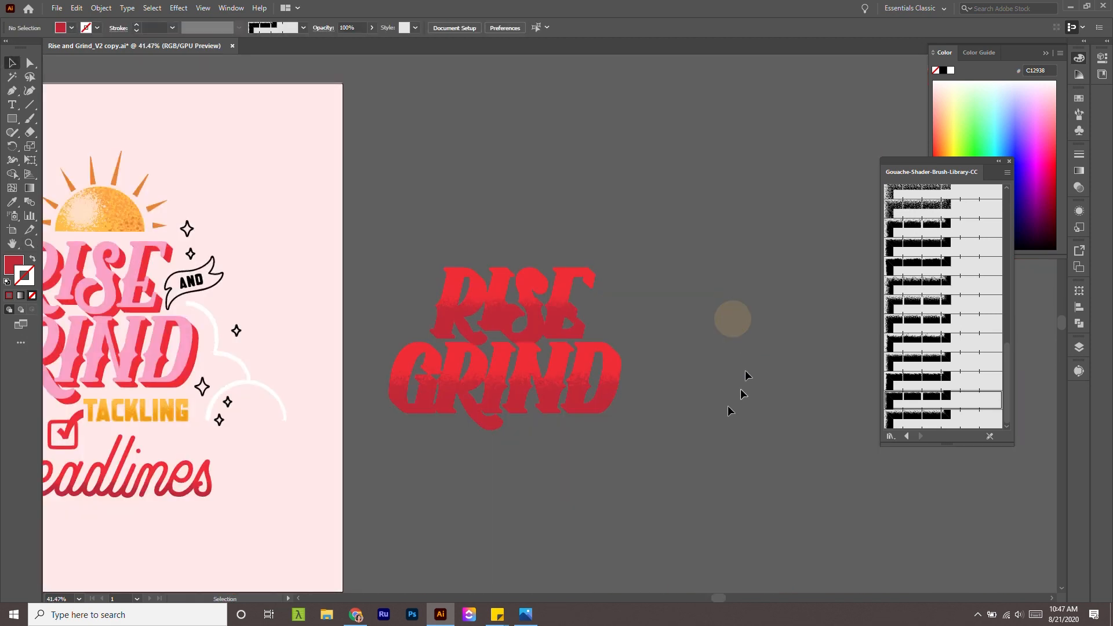
# Move the shaded lettering's clip group onto the artboard over the RISE GRIND lettering.
pyautogui.press('z')
pyautogui.moveTo(555, 261); pyautogui.dragTo(715, 410)
pyautogui.press('v')
pyautogui.click(570, 452)
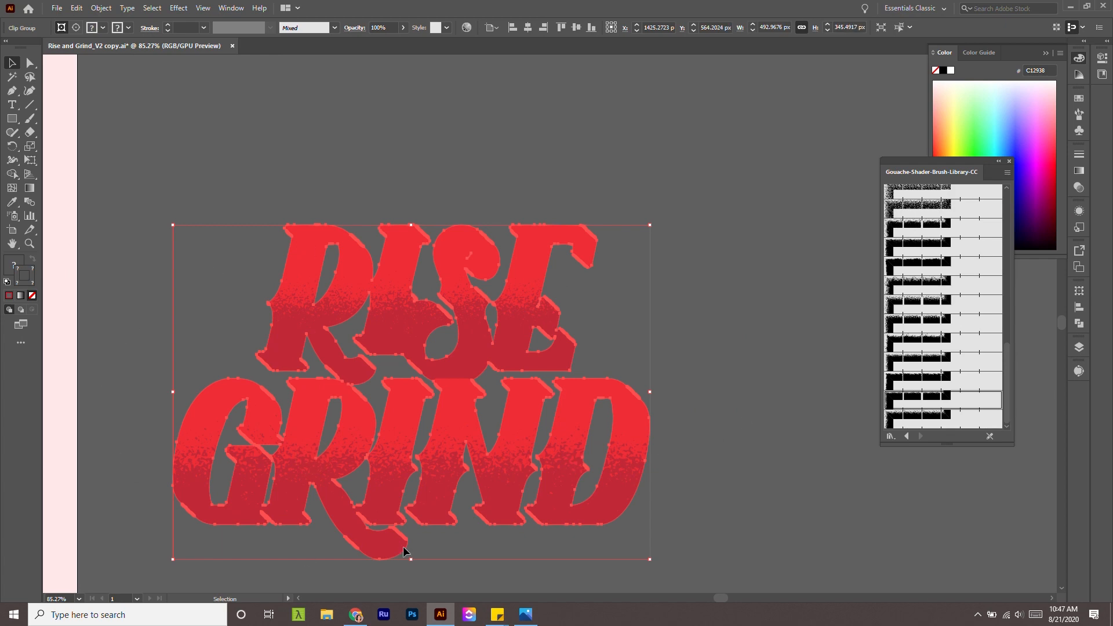
pyautogui.moveTo(381, 390); pyautogui.dragTo(649, 380)
pyautogui.press('z')
pyautogui.moveTo(649, 371); pyautogui.dragTo(529, 360)
pyautogui.press('h')
pyautogui.press('v')
pyautogui.moveTo(823, 399); pyautogui.dragTo(381, 368)
# Fine-position the shaded clip group so its edges match the original shadow around the E of RISE.
pyautogui.press('z')
pyautogui.moveTo(357, 277); pyautogui.dragTo(470, 401)
pyautogui.moveTo(427, 161); pyautogui.dragTo(586, 377)
pyautogui.press('v')
pyautogui.moveTo(514, 345)
pyautogui.mouseDown()
pyautogui.moveTo(507, 353)
pyautogui.moveTo(523, 342)
pyautogui.mouseUp()
pyautogui.scroll(-1, 555, 360)
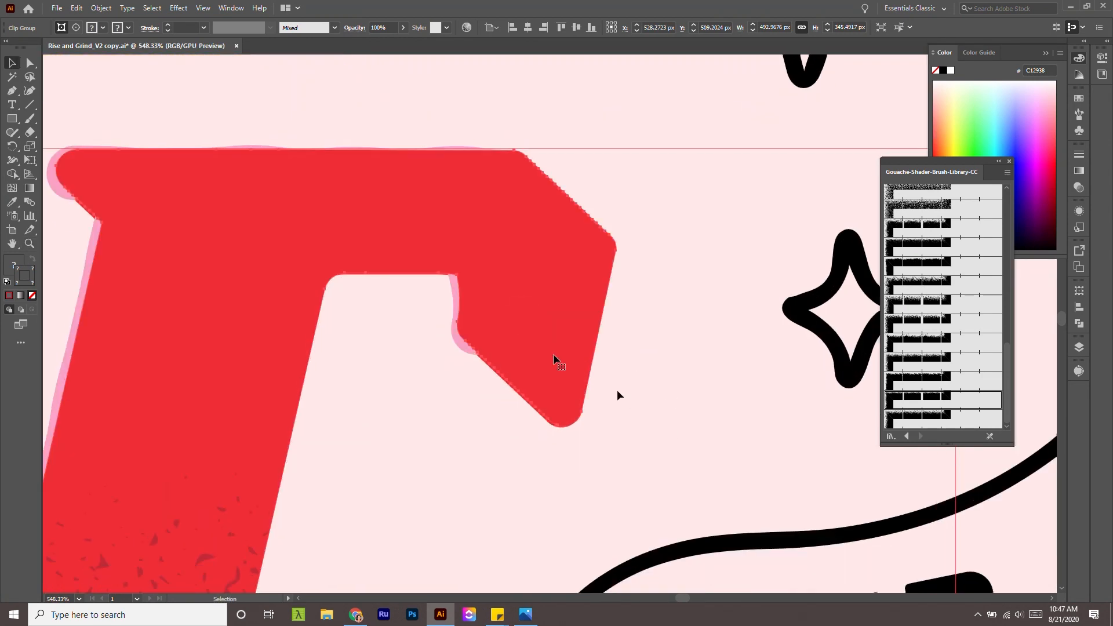
# Delete the original flat red shadow lying beneath the shaded clip group.
pyautogui.press('z')
pyautogui.scroll(-3, 559, 430)
pyautogui.moveTo(438, 335); pyautogui.dragTo(725, 499)
pyautogui.press('v')
pyautogui.click(585, 310)
pyautogui.click(550, 220)
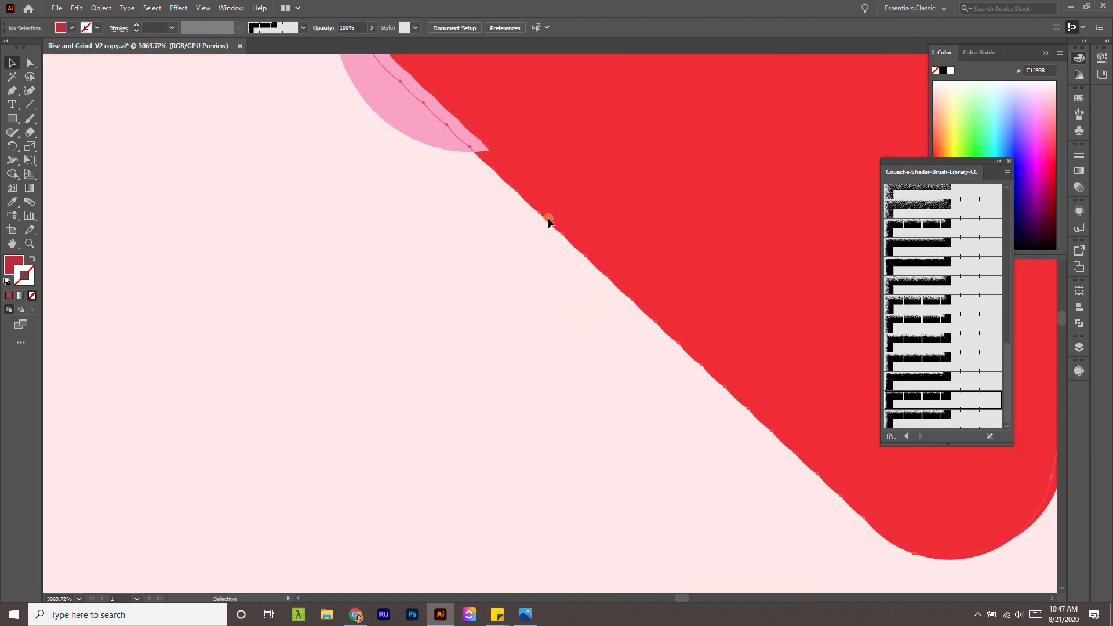
pyautogui.press('Delete')
# Send the shaded clip group to the back, behind the pink lettering, and deselect it.
pyautogui.press('z')
pyautogui.hotkey('ctrl', '0')
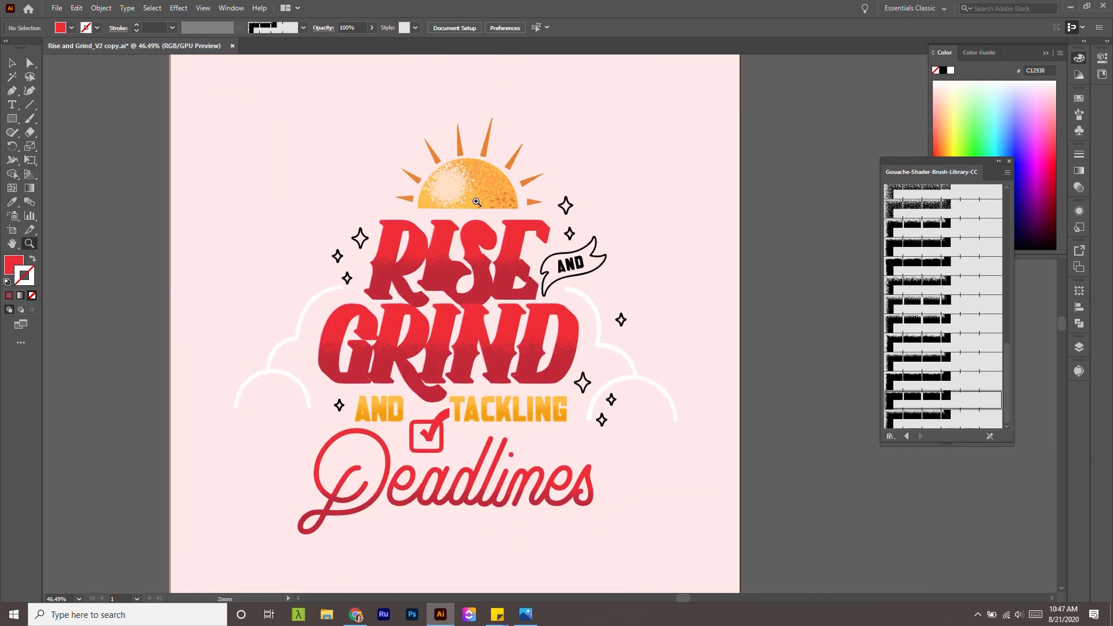
pyautogui.moveTo(488, 215); pyautogui.dragTo(614, 326)
pyautogui.press('v')
pyautogui.click(561, 254)
pyautogui.scroll(-1, 562, 254)
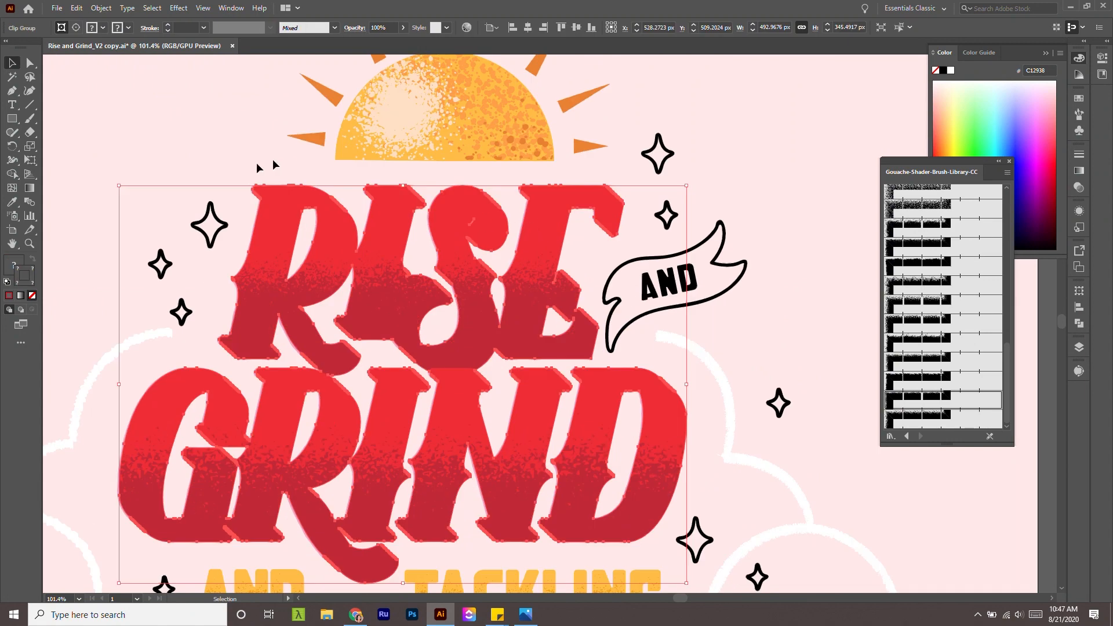
pyautogui.click(100, 8)
pyautogui.moveTo(174, 35)
pyautogui.click(331, 73)
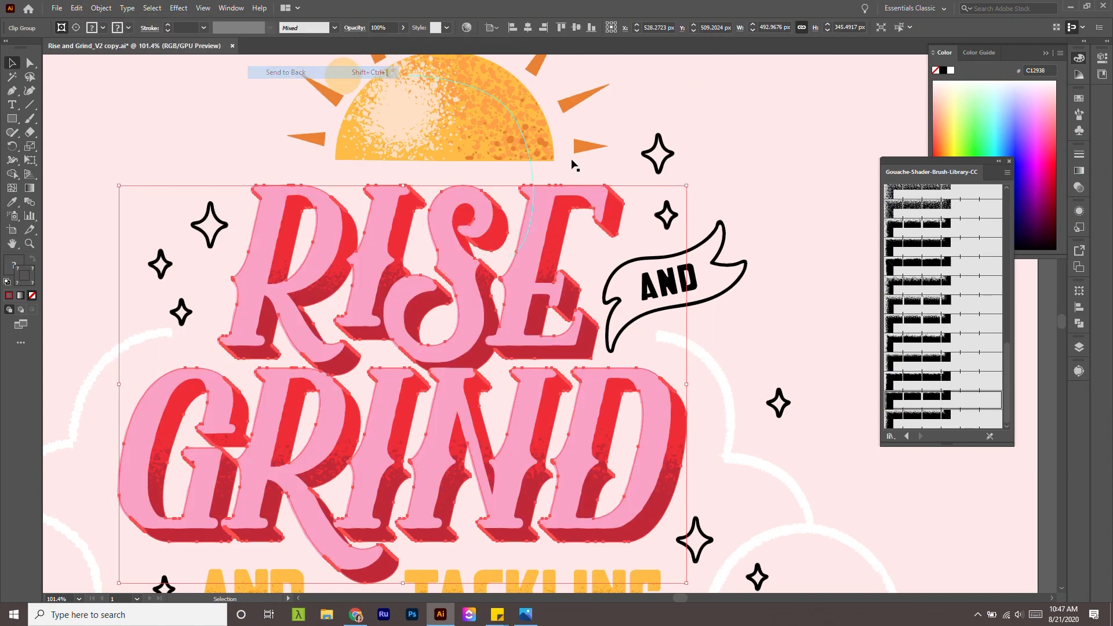
pyautogui.click(783, 189)
# Duplicate the pink RISE GRIND lettering group onto the empty canvas beside the artboard.
pyautogui.press('z')
pyautogui.moveTo(664, 302); pyautogui.dragTo(486, 245)
pyautogui.press('space')
pyautogui.moveTo(571, 312); pyautogui.dragTo(395, 222)
pyautogui.moveTo(463, 262); pyautogui.dragTo(572, 325)
pyautogui.press('v')
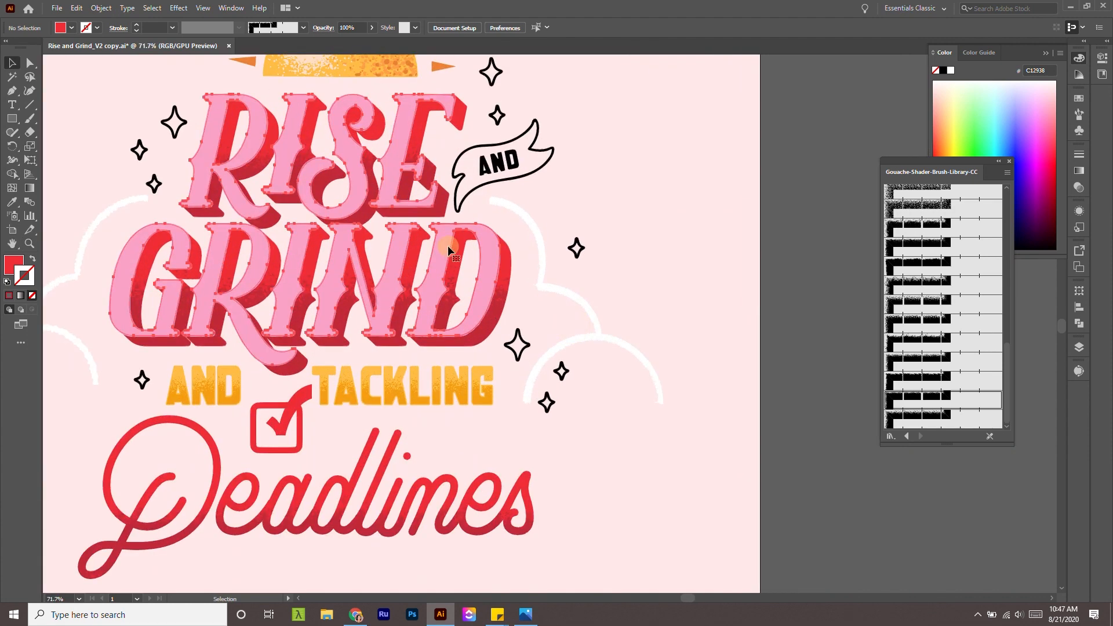
pyautogui.click(448, 249)
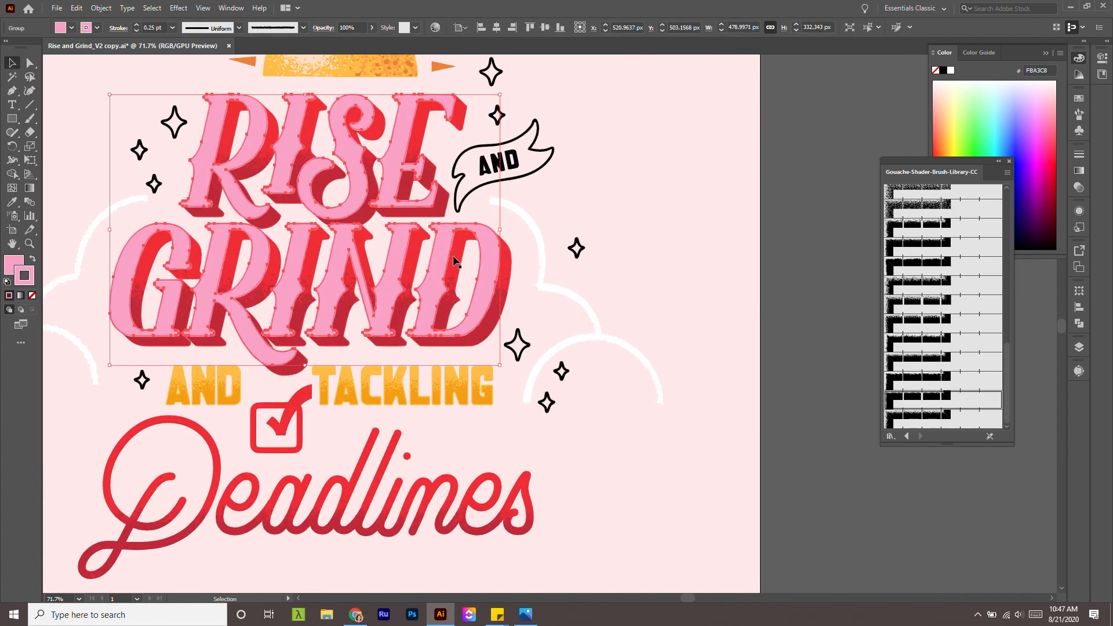
pyautogui.moveTo(454, 258); pyautogui.dragTo(877, 395)
pyautogui.hotkey('ctrl', 'z')
pyautogui.moveTo(442, 262); pyautogui.dragTo(688, 361)
pyautogui.hscroll(10, 493, 325)
pyautogui.moveTo(287, 244); pyautogui.dragTo(749, 242)
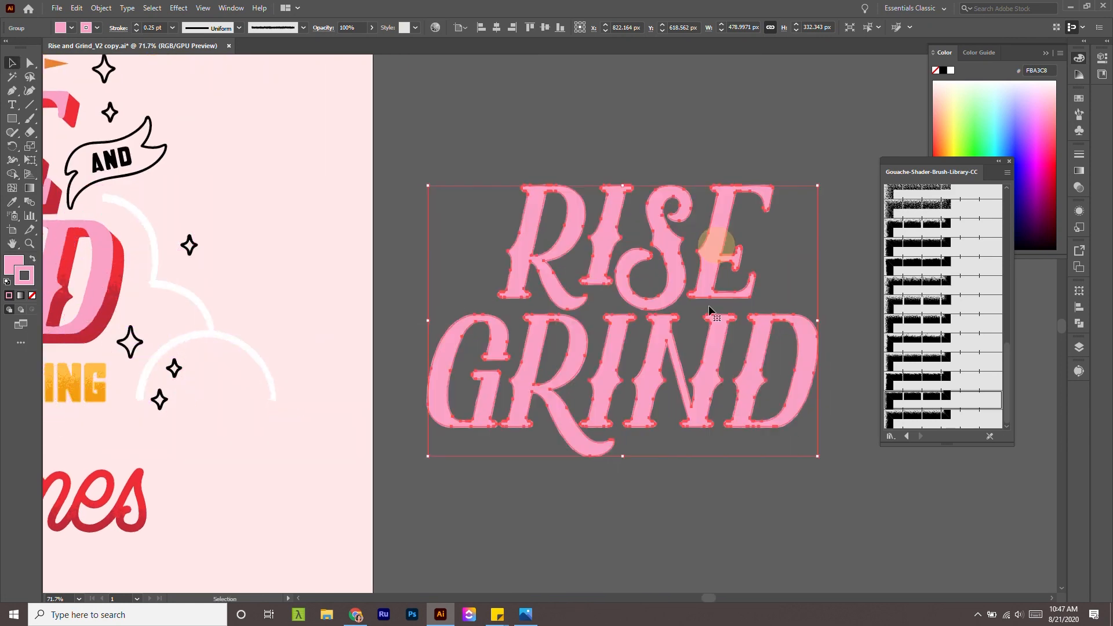
pyautogui.click(706, 516)
# Draw a horizontal line about 528 px long with the Pen tool across the lower part of the duplicated GRIND.
pyautogui.moveTo(697, 493); pyautogui.dragTo(666, 368)
pyautogui.press('z')
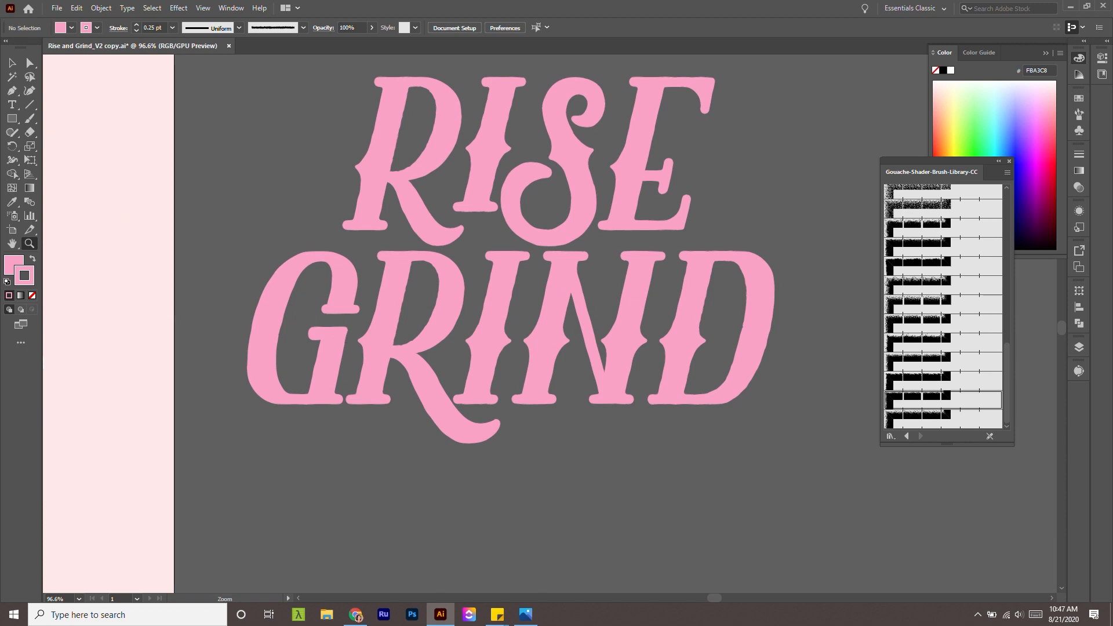
pyautogui.moveTo(845, 439); pyautogui.dragTo(800, 439)
pyautogui.press('p')
pyautogui.click(377, 386)
pyautogui.click(815, 385)
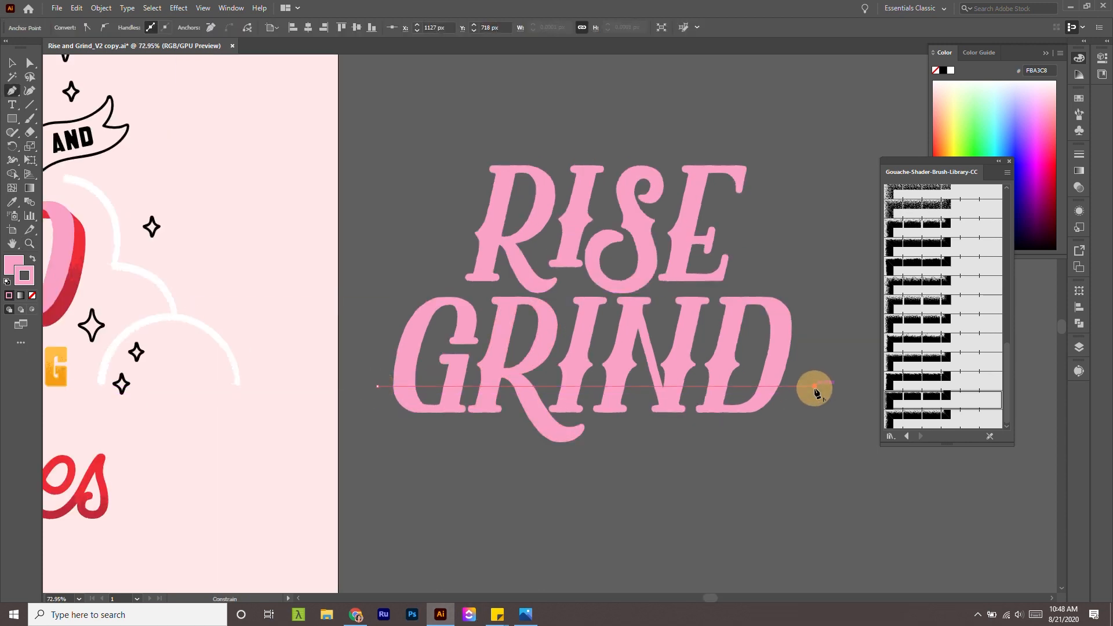
# Set the line's stroke colour to FE7CB8 and its fill to none.
pyautogui.press('v')
pyautogui.doubleClick(32, 278)
pyautogui.write('FE7CB8')
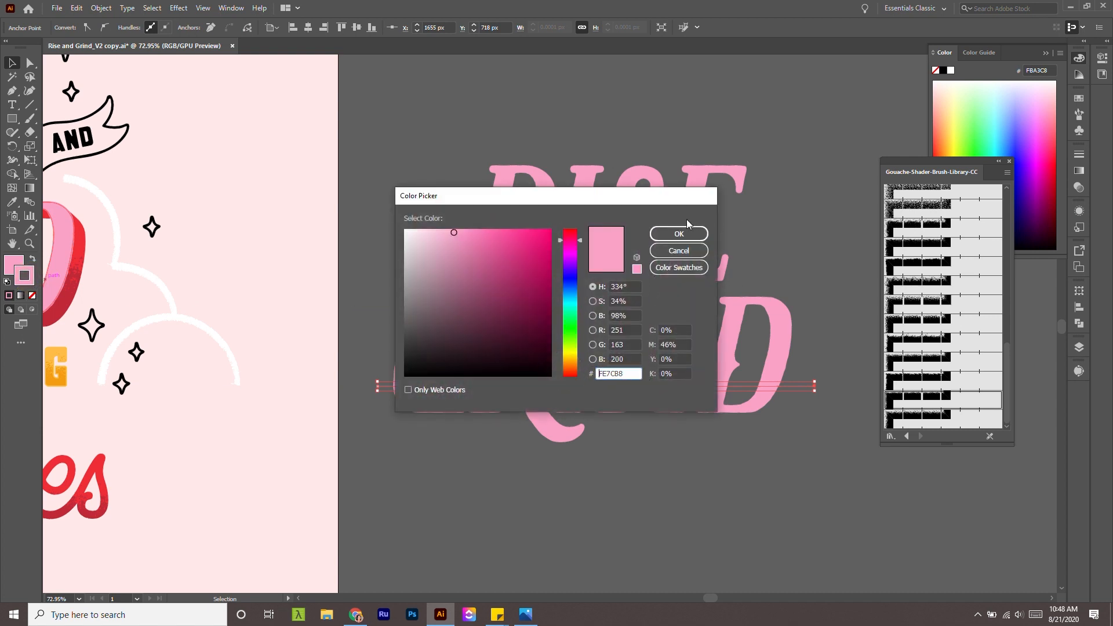
pyautogui.click(683, 234)
pyautogui.click(12, 275)
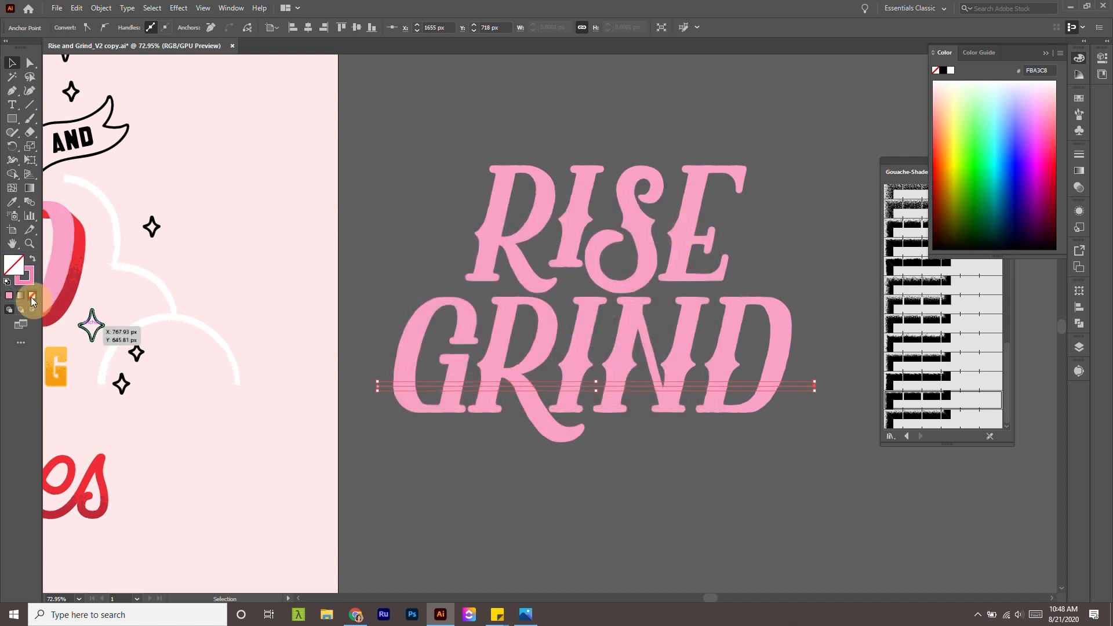
# Apply a Gouache shader brush to the line and move it down to the base of GRIND.
pyautogui.scroll(2, 801, 412)
pyautogui.click(927, 406)
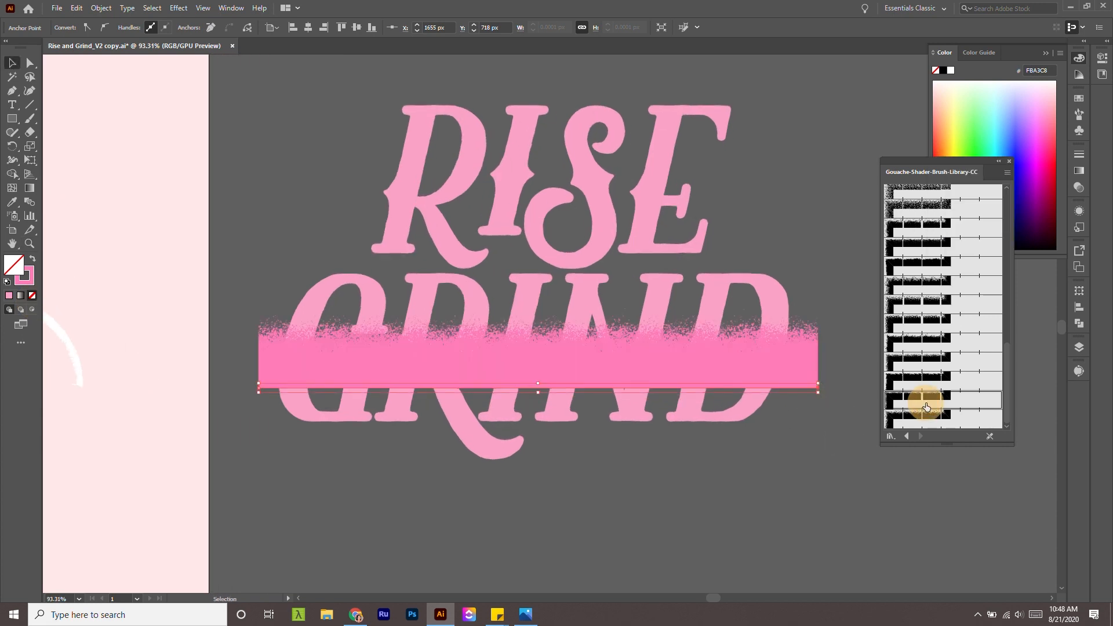
pyautogui.moveTo(792, 373); pyautogui.dragTo(796, 442)
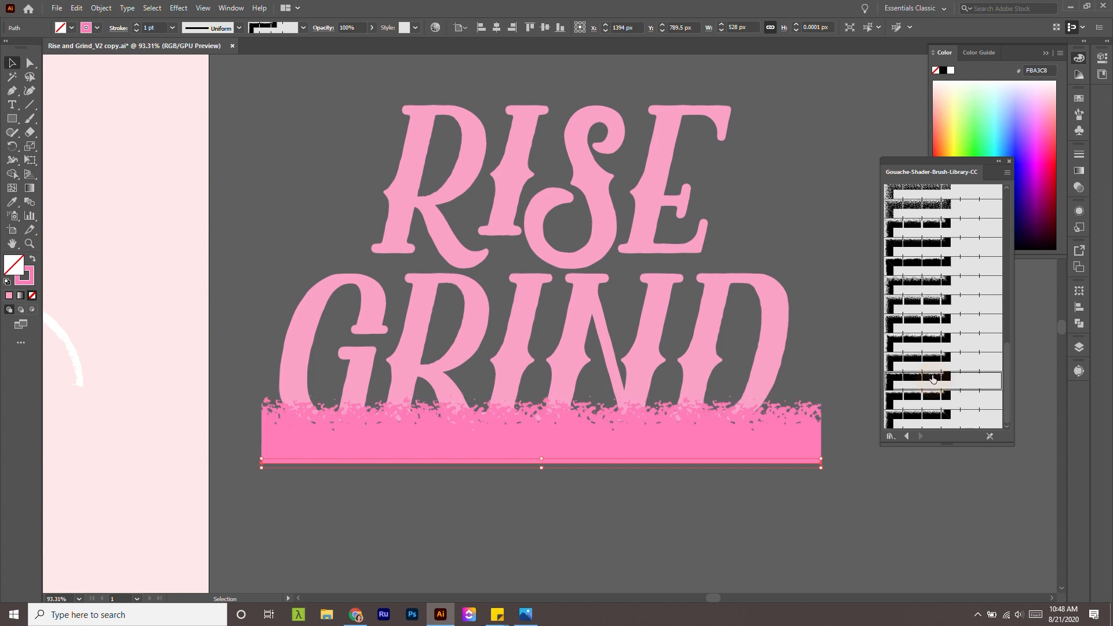
# Set the line's stroke weight to 2 pt and try other Gouache shader brushes on it, choosing one with a patchy, fine-grained edge.
pyautogui.click(934, 345)
pyautogui.click(934, 325)
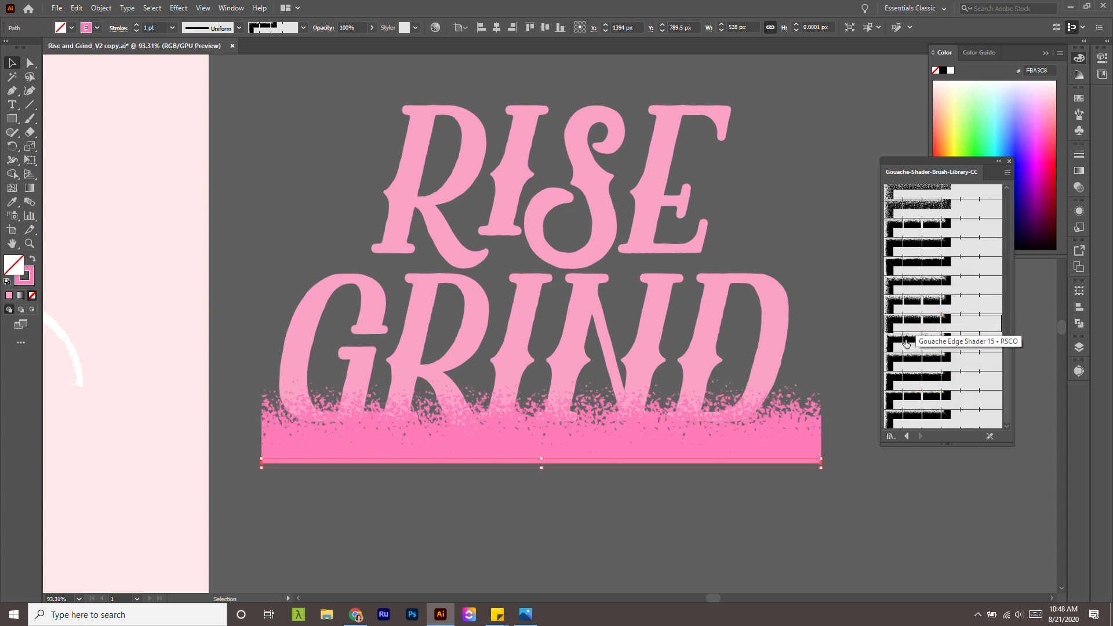
pyautogui.click(136, 26)
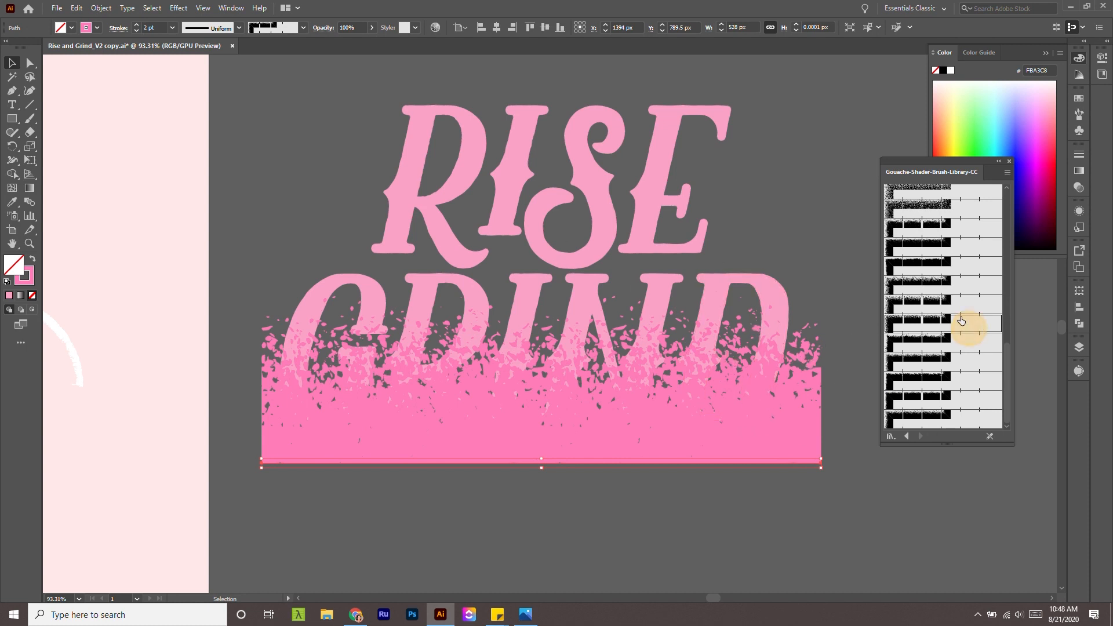
pyautogui.click(963, 302)
pyautogui.click(960, 284)
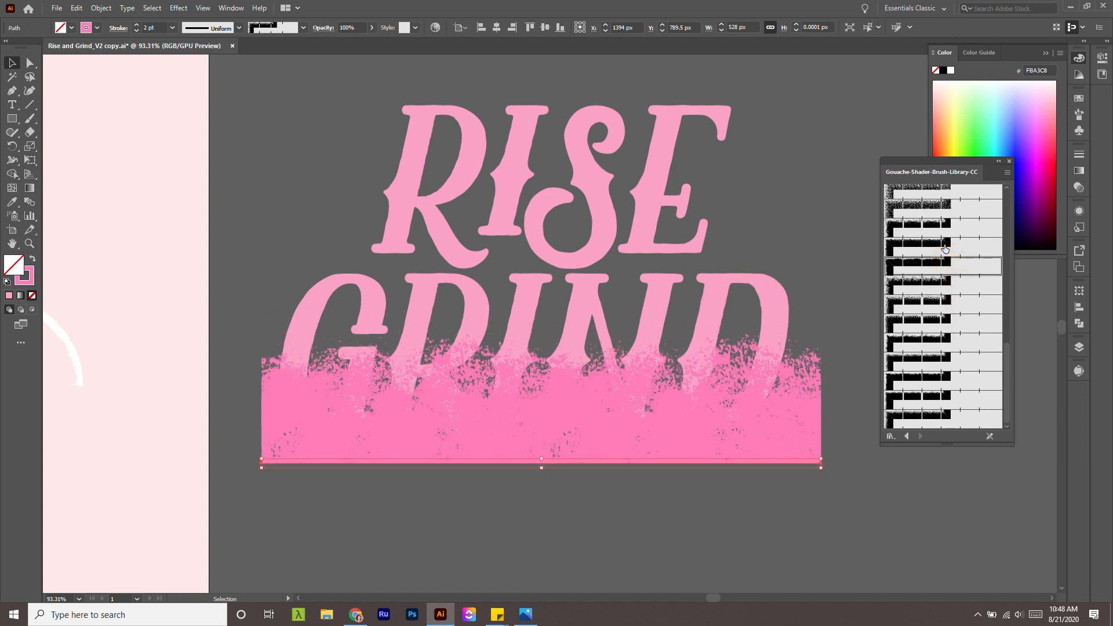
pyautogui.click(944, 264)
pyautogui.scroll(-1, 830, 292)
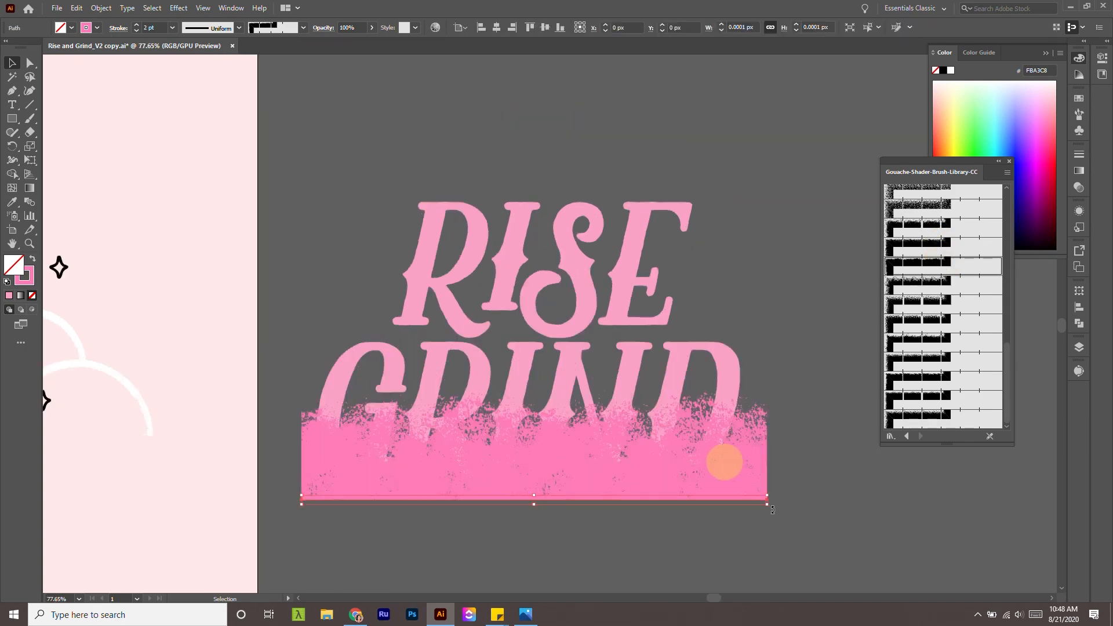
# Duplicate the gouache-brushed line from the base of GRIND up to the base of RISE, covering the lower part of that word.
pyautogui.moveTo(740, 453)
pyautogui.mouseDown()
pyautogui.moveTo(736, 295)
pyautogui.moveTo(744, 302)
pyautogui.mouseUp()
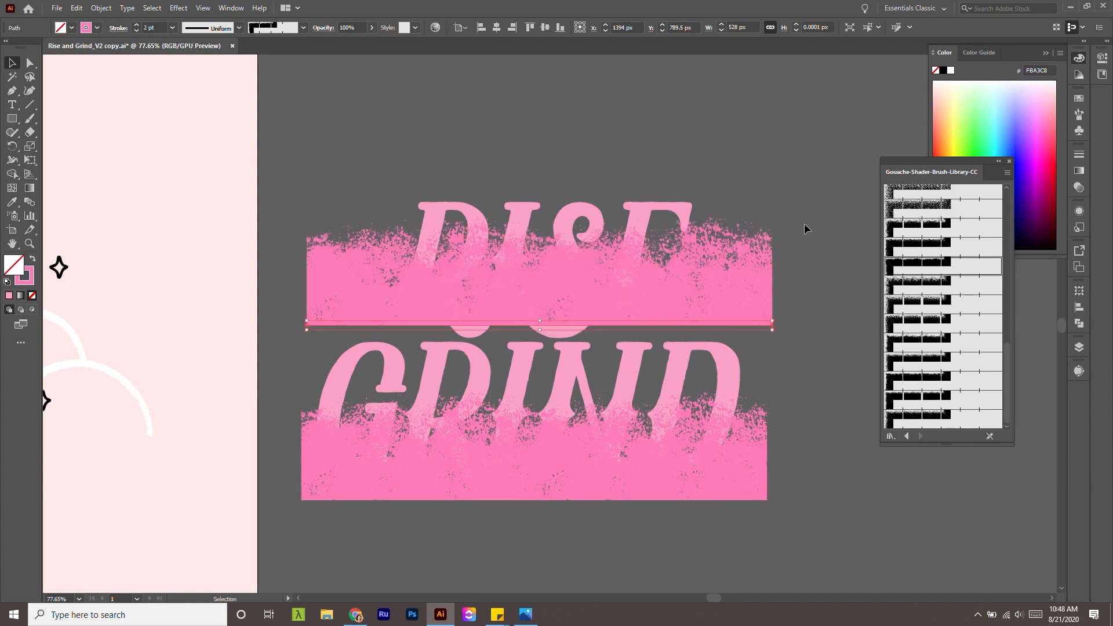
pyautogui.click(805, 224)
pyautogui.scroll(2, 685, 322)
pyautogui.moveTo(737, 361); pyautogui.dragTo(732, 332)
pyautogui.moveTo(676, 262); pyautogui.dragTo(554, 236)
pyautogui.moveTo(790, 345); pyautogui.dragTo(820, 407)
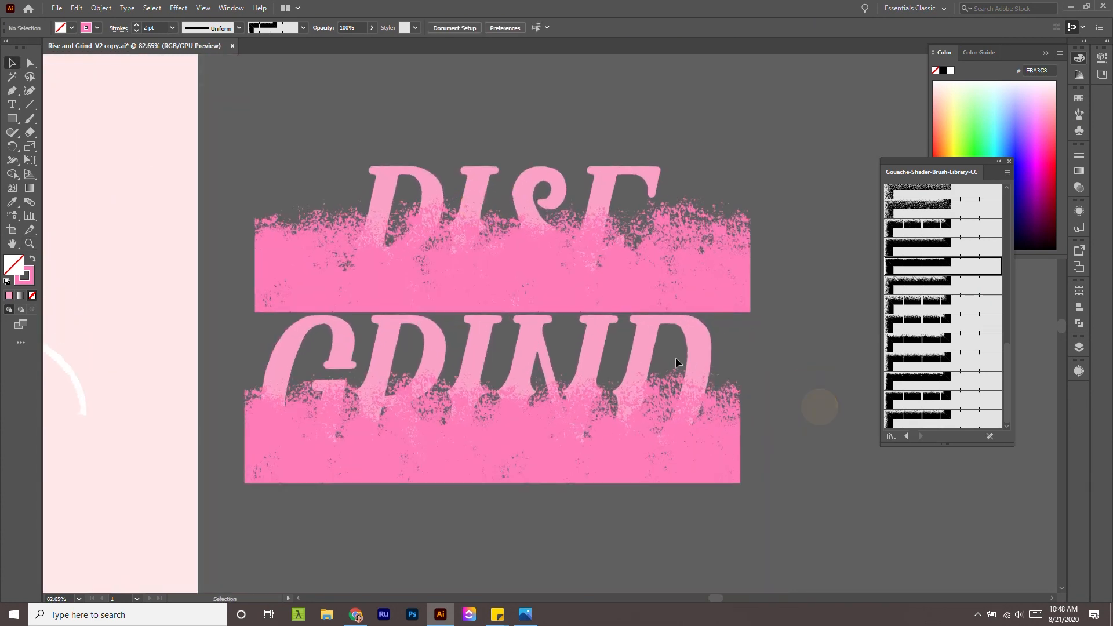
# Bring the duplicated pink Rise and Grind lettering to the front, above both brushed lines, and ungroup it.
pyautogui.click(711, 339)
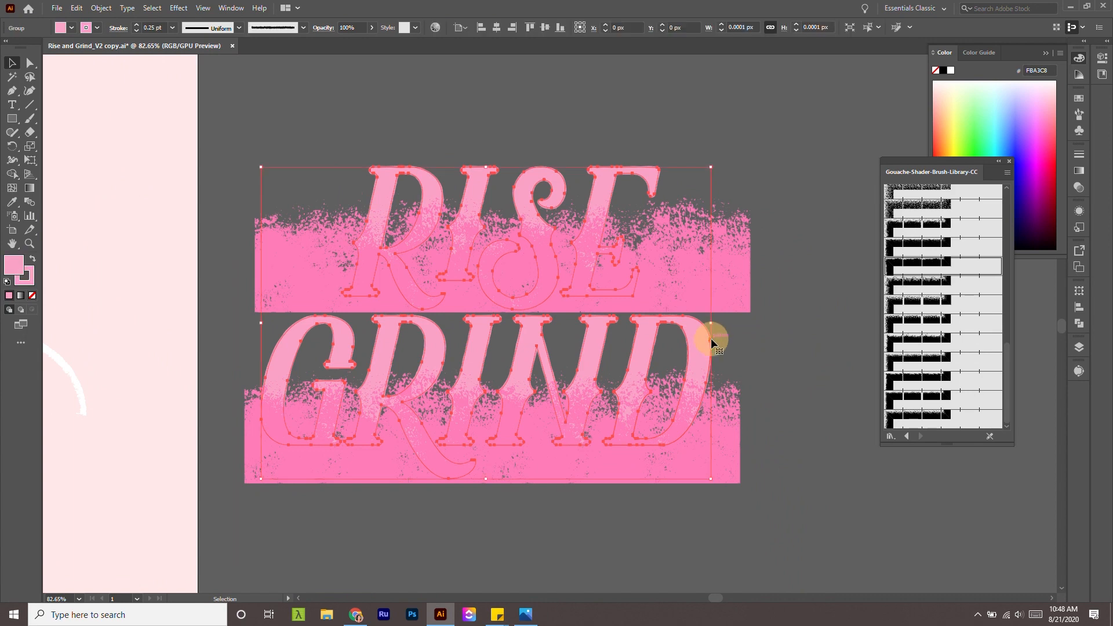
pyautogui.click(102, 8)
pyautogui.moveTo(123, 36)
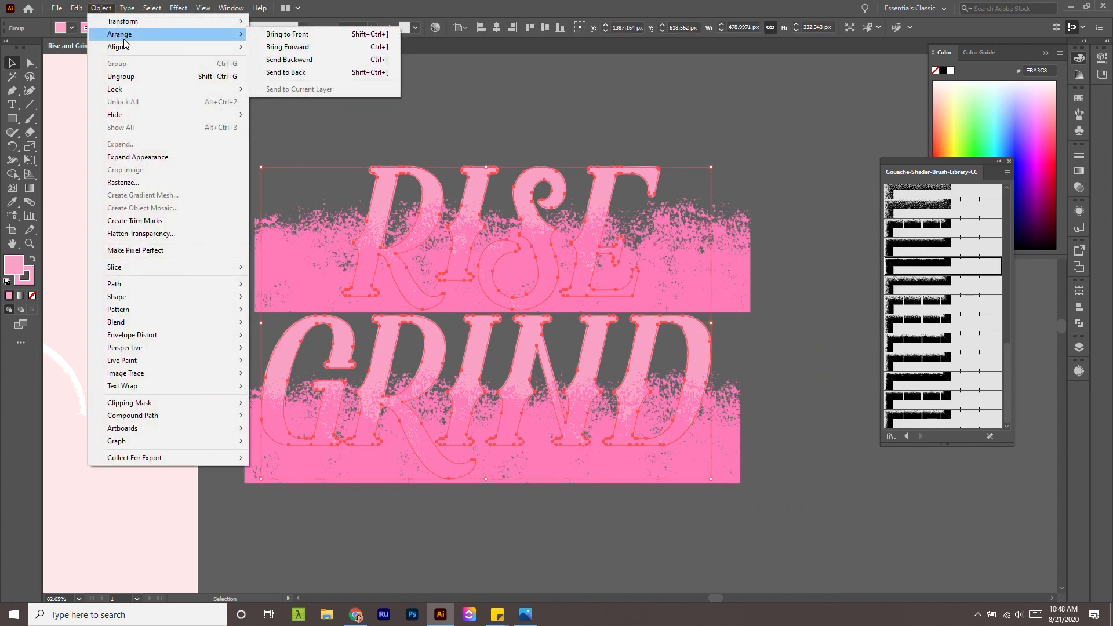
pyautogui.click(311, 36)
pyautogui.click(102, 9)
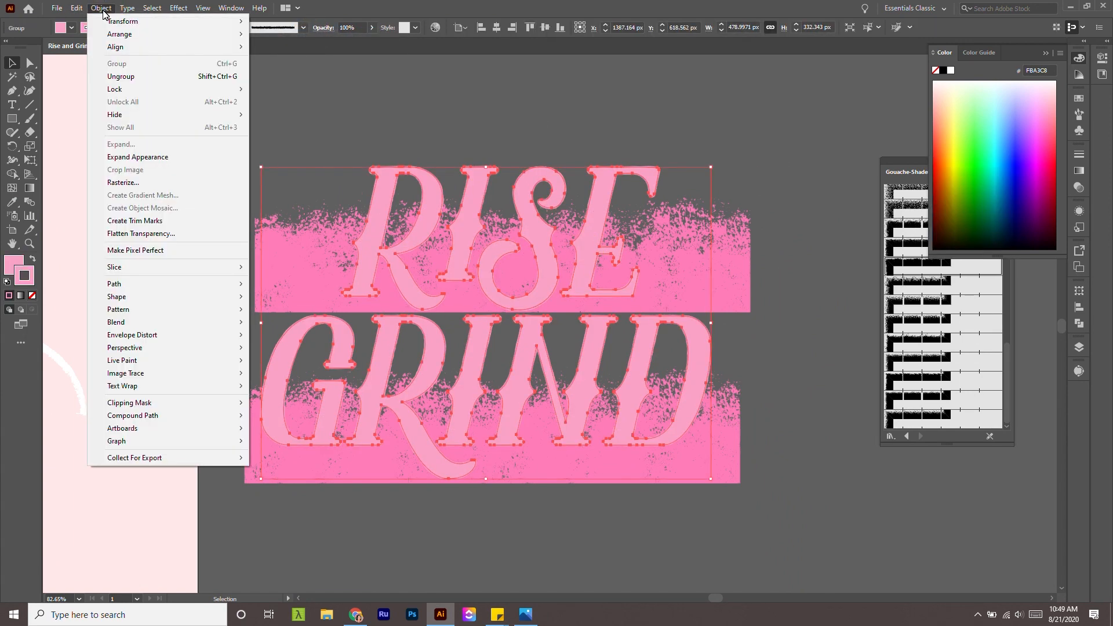
pyautogui.click(154, 74)
# Select every letter of the duplicated RISE and GRIND and combine them into one compound path.
pyautogui.click(531, 208)
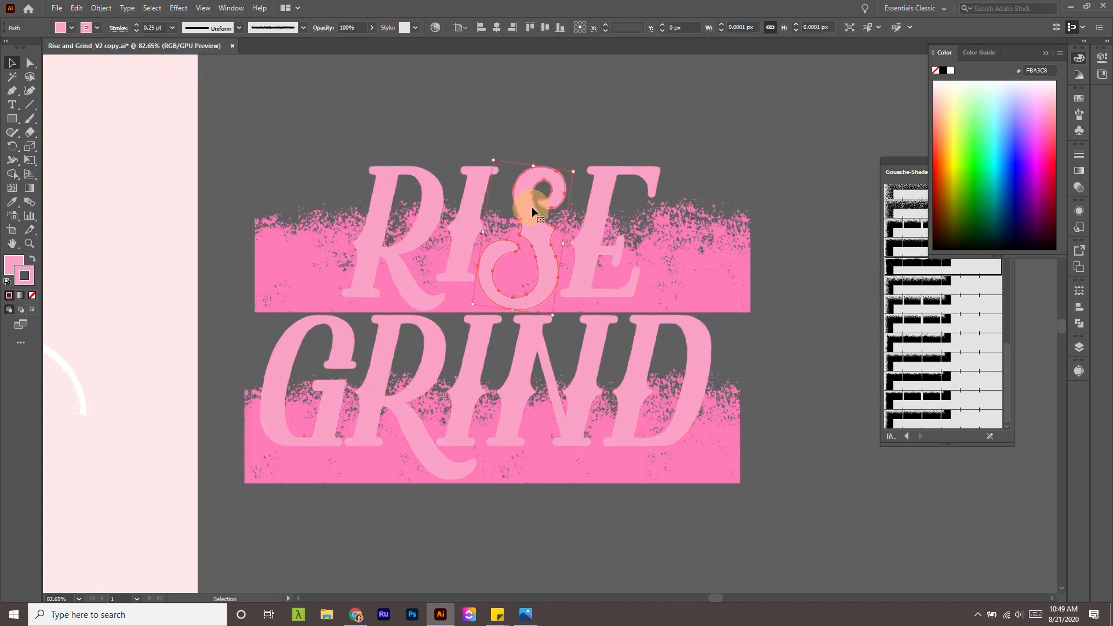
pyautogui.keyDown('shift'); pyautogui.click(599, 181); pyautogui.keyUp('shift')
pyautogui.keyDown('shift'); pyautogui.click(474, 184); pyautogui.keyUp('shift')
pyautogui.keyDown('shift'); pyautogui.click(424, 191); pyautogui.keyUp('shift')
pyautogui.keyDown('shift'); pyautogui.click(329, 321); pyautogui.keyUp('shift')
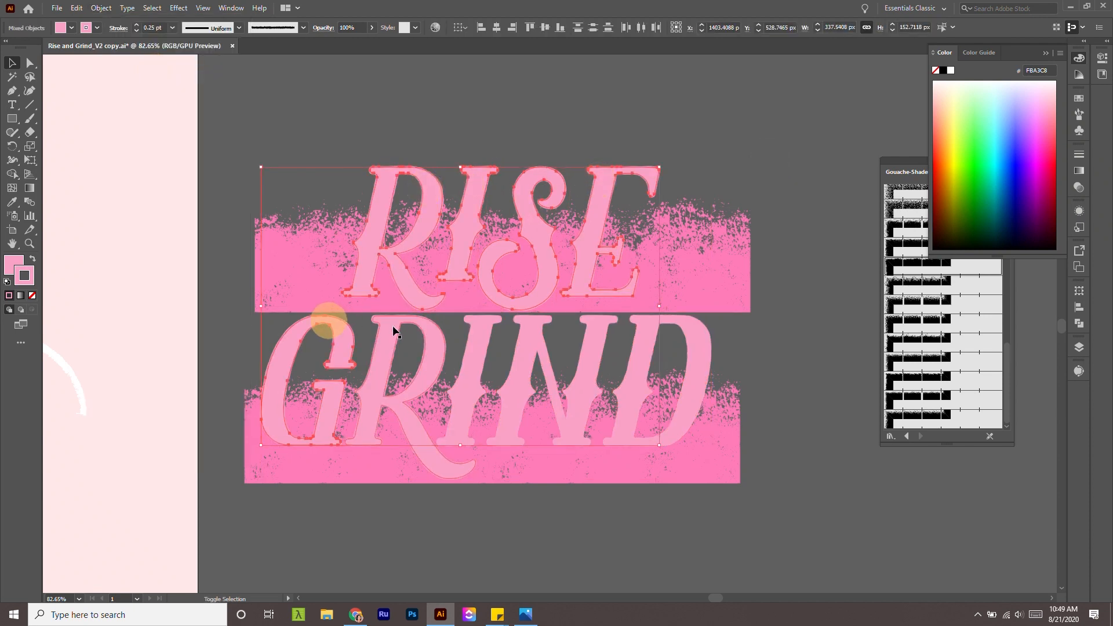
pyautogui.keyDown('shift'); pyautogui.click(394, 332); pyautogui.keyUp('shift')
pyautogui.keyDown('shift'); pyautogui.click(476, 328); pyautogui.keyUp('shift')
pyautogui.keyDown('shift'); pyautogui.click(531, 327); pyautogui.keyUp('shift')
pyautogui.keyDown('shift'); pyautogui.click(641, 333); pyautogui.keyUp('shift')
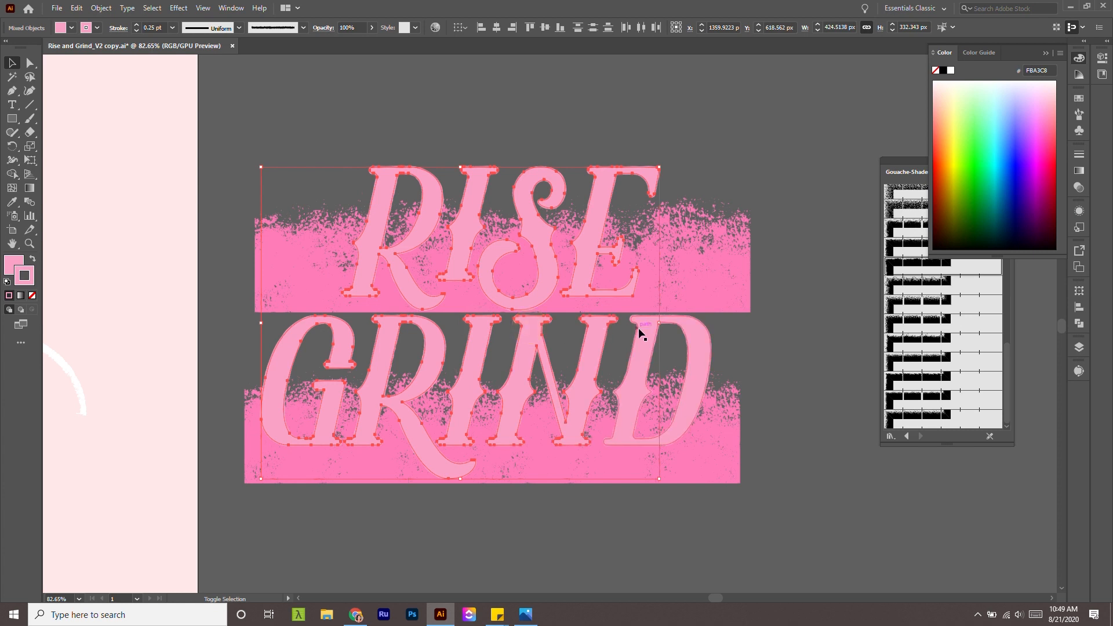
pyautogui.click(101, 8)
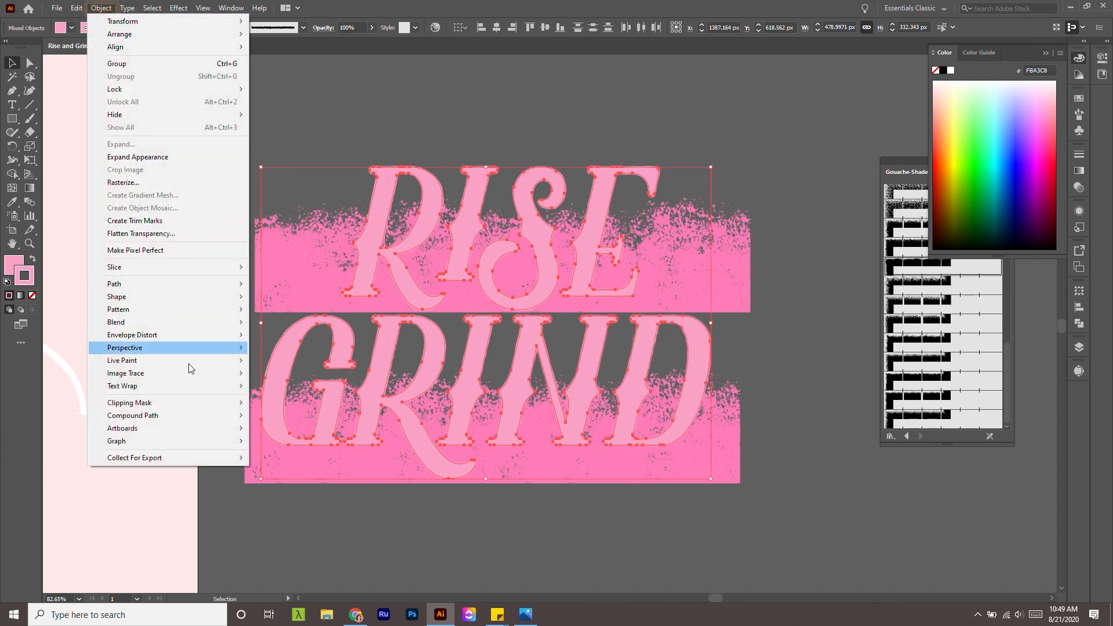
pyautogui.moveTo(191, 416)
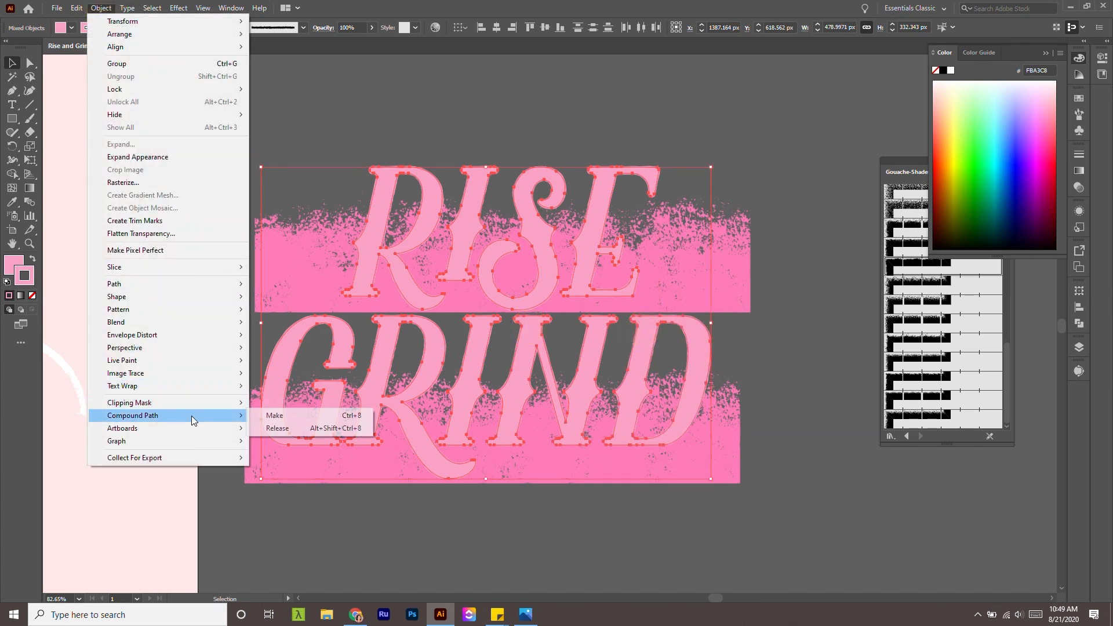
pyautogui.click(299, 416)
pyautogui.click(799, 364)
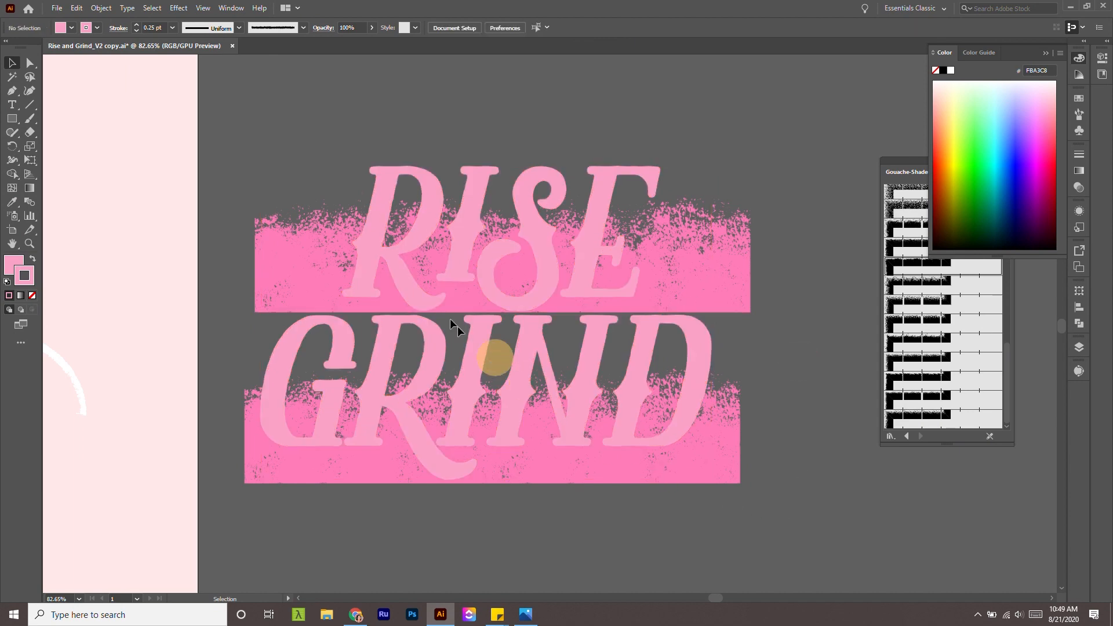
# Make a clipping mask from the compound lettering so both brushed shader lines are cut to the letter shapes.
pyautogui.hotkey('ctrl', 'a')
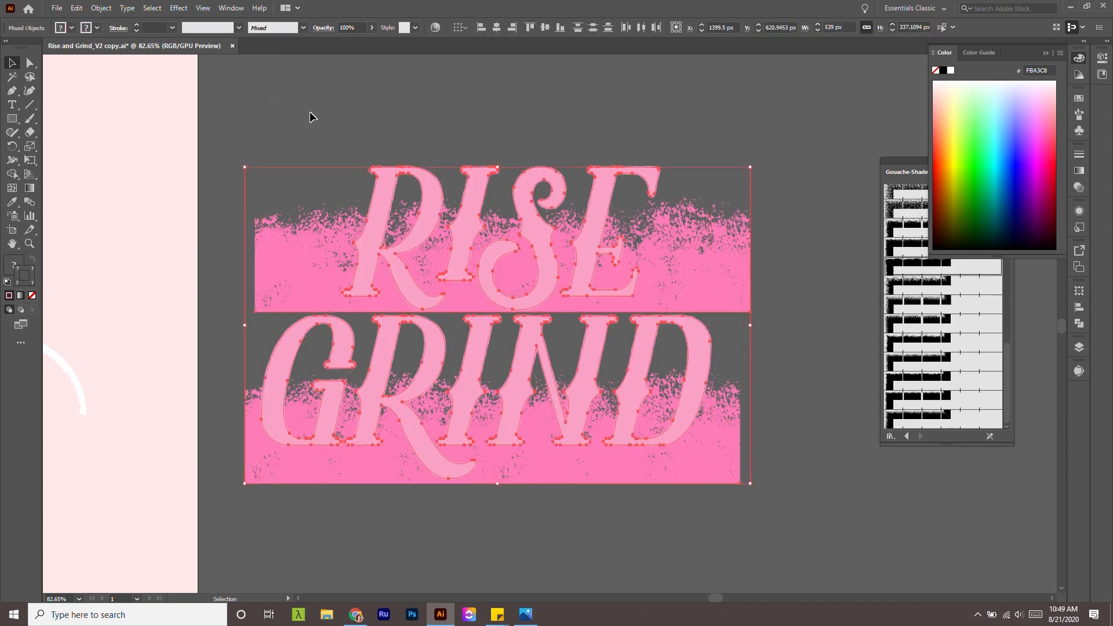
pyautogui.hotkey('ctrl', '7')
pyautogui.click(823, 301)
pyautogui.press('z')
pyautogui.keyDown('alt'); pyautogui.click(714, 288); pyautogui.keyUp('alt')
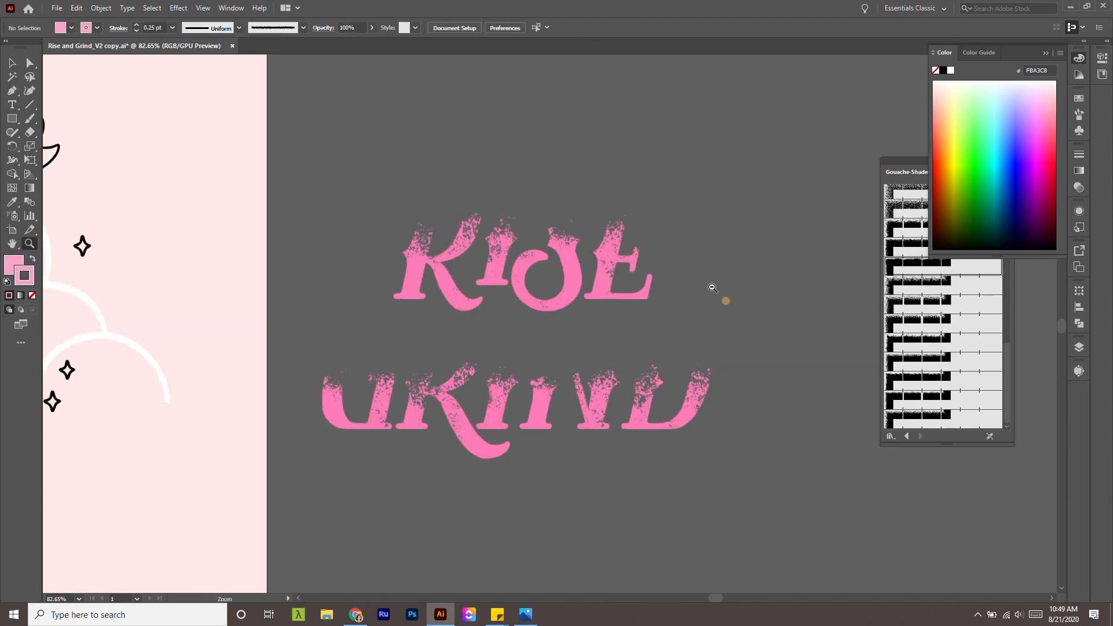
pyautogui.moveTo(713, 288); pyautogui.dragTo(672, 277)
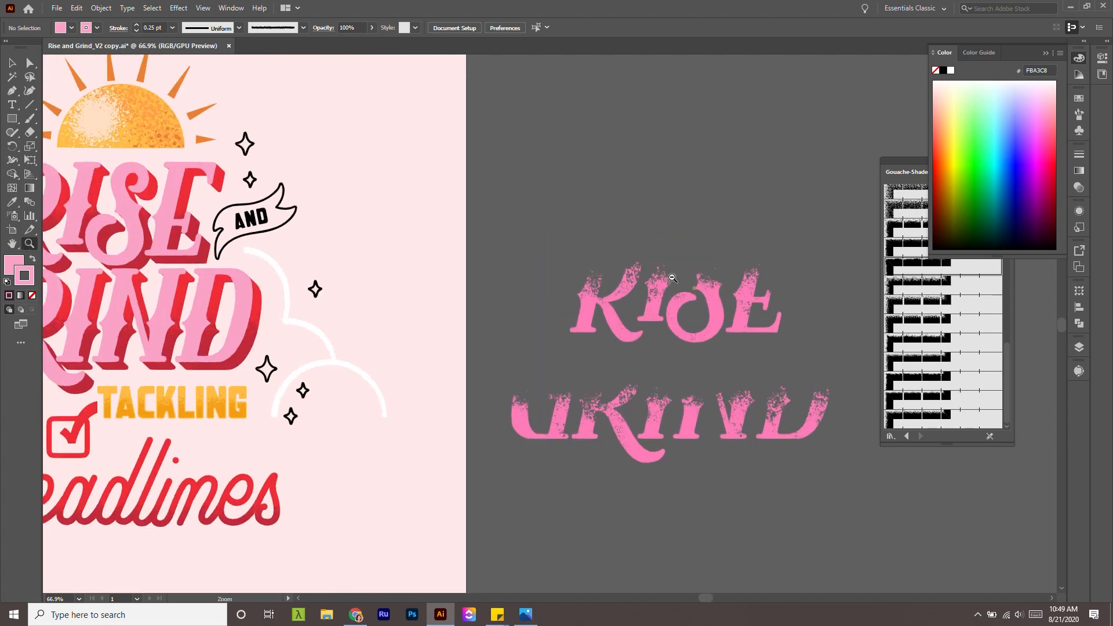
pyautogui.keyDown('alt'); pyautogui.click(672, 278); pyautogui.keyUp('alt')
# Isolate the clipped lettering, fill its clipping path with the colour of the palette's pink swatch, and leave isolation.
pyautogui.press('v')
pyautogui.doubleClick(724, 307)
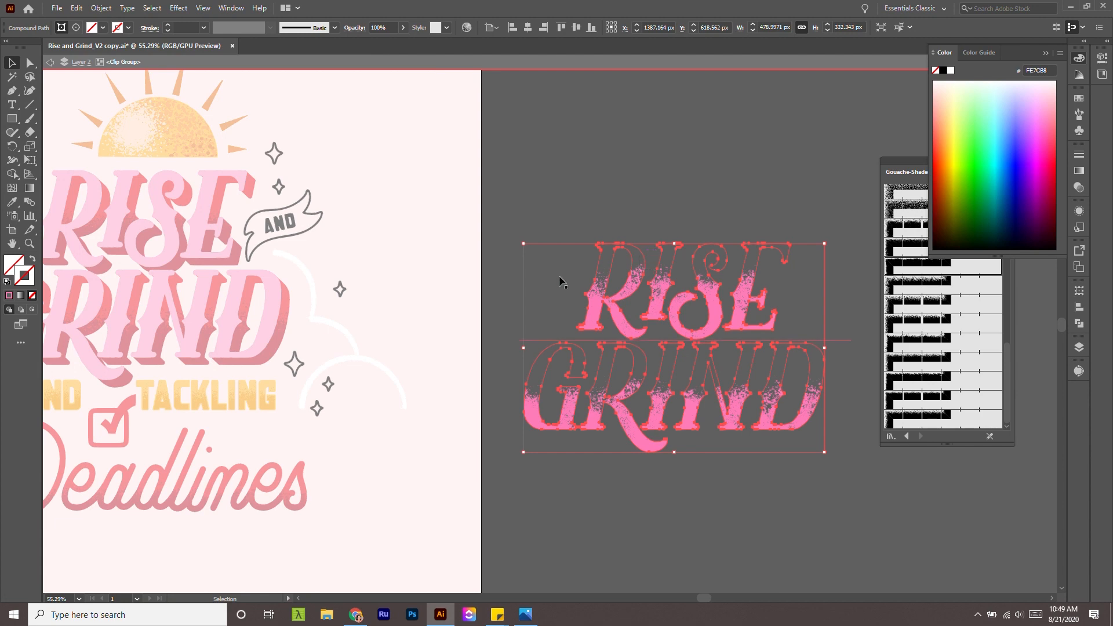
pyautogui.scroll(5, 563, 282)
pyautogui.press('i')
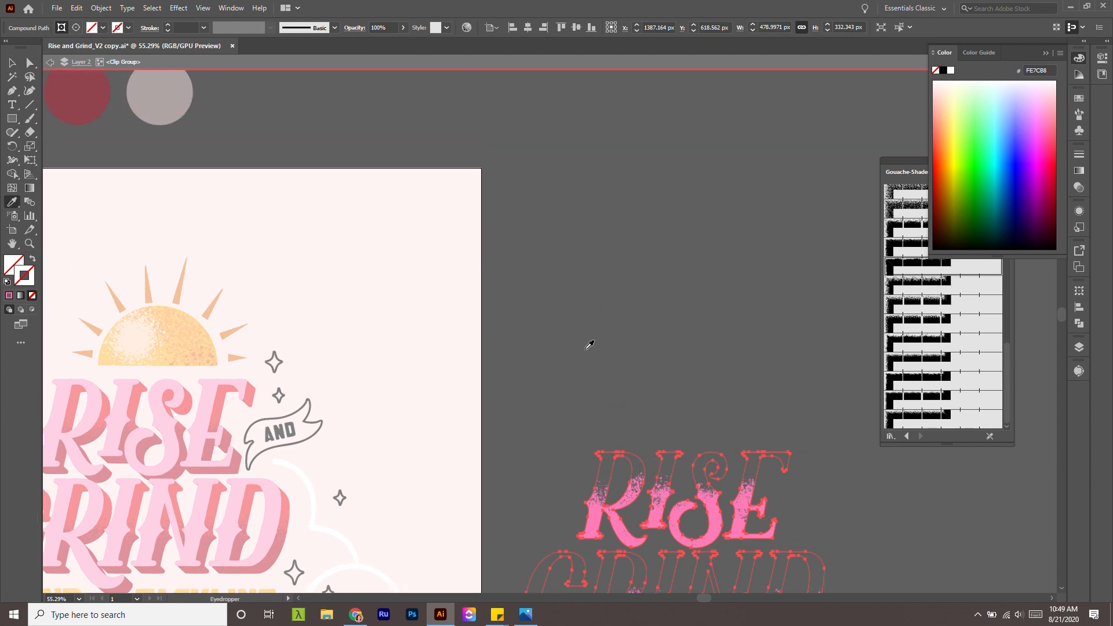
pyautogui.moveTo(497, 325); pyautogui.dragTo(496, 275)
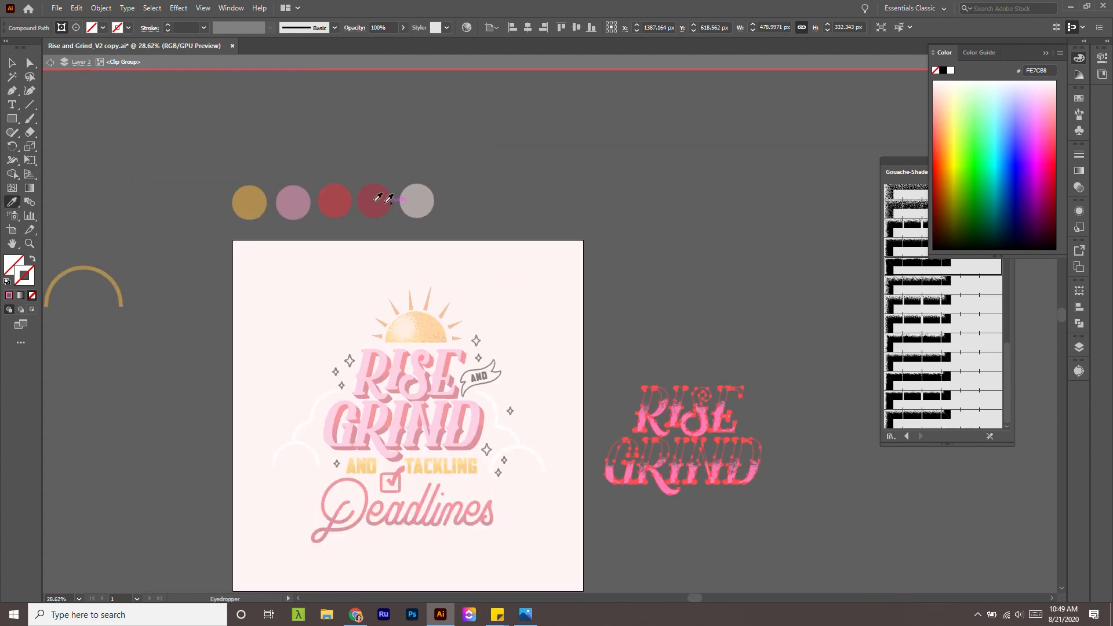
pyautogui.click(293, 203)
pyautogui.scroll(-1, 638, 356)
pyautogui.press('v')
pyautogui.click(764, 444)
pyautogui.doubleClick(783, 492)
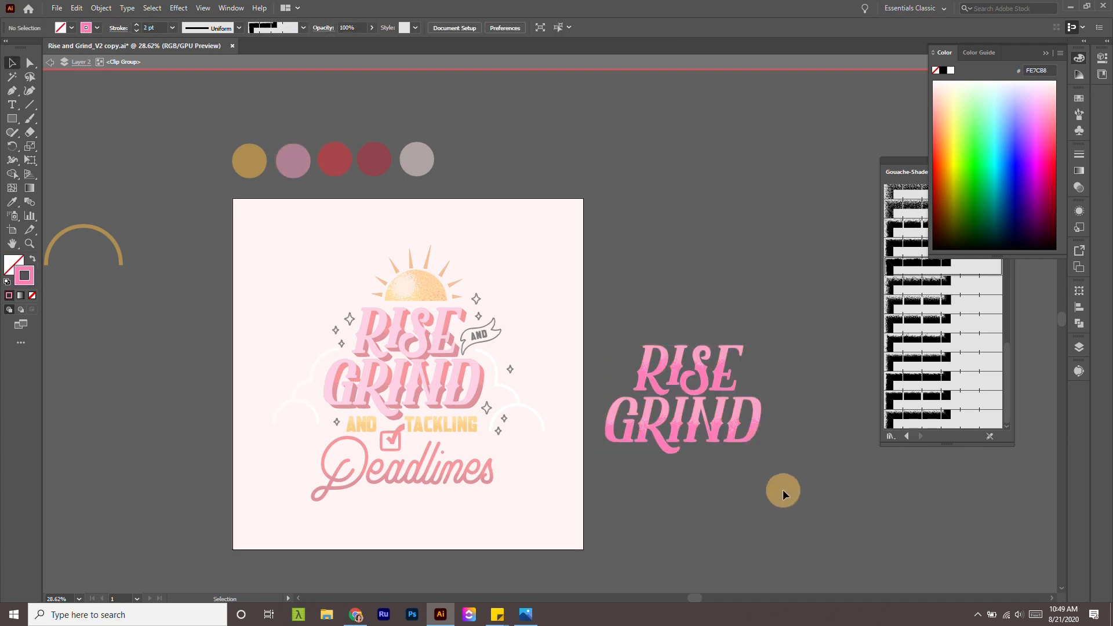
# Move the shaded pink lettering onto the artboard and position it over the original Rise and Grind lettering.
pyautogui.moveTo(726, 447); pyautogui.dragTo(913, 587)
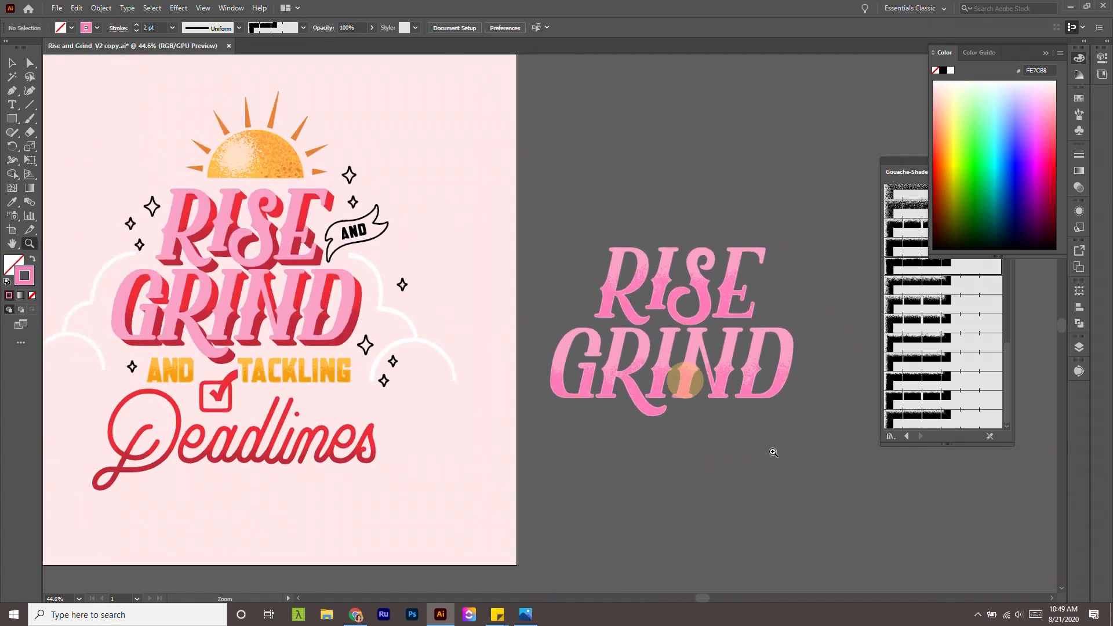
pyautogui.moveTo(752, 356); pyautogui.dragTo(322, 281)
pyautogui.press('z')
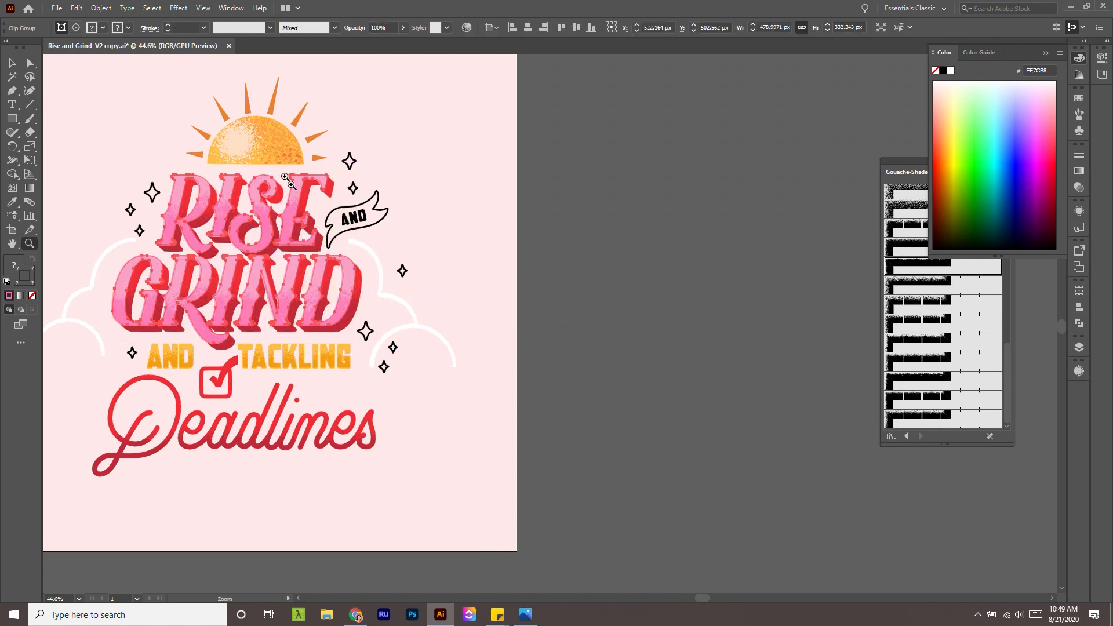
pyautogui.moveTo(313, 165); pyautogui.dragTo(582, 365)
pyautogui.press('v')
pyautogui.moveTo(424, 304); pyautogui.dragTo(413, 305)
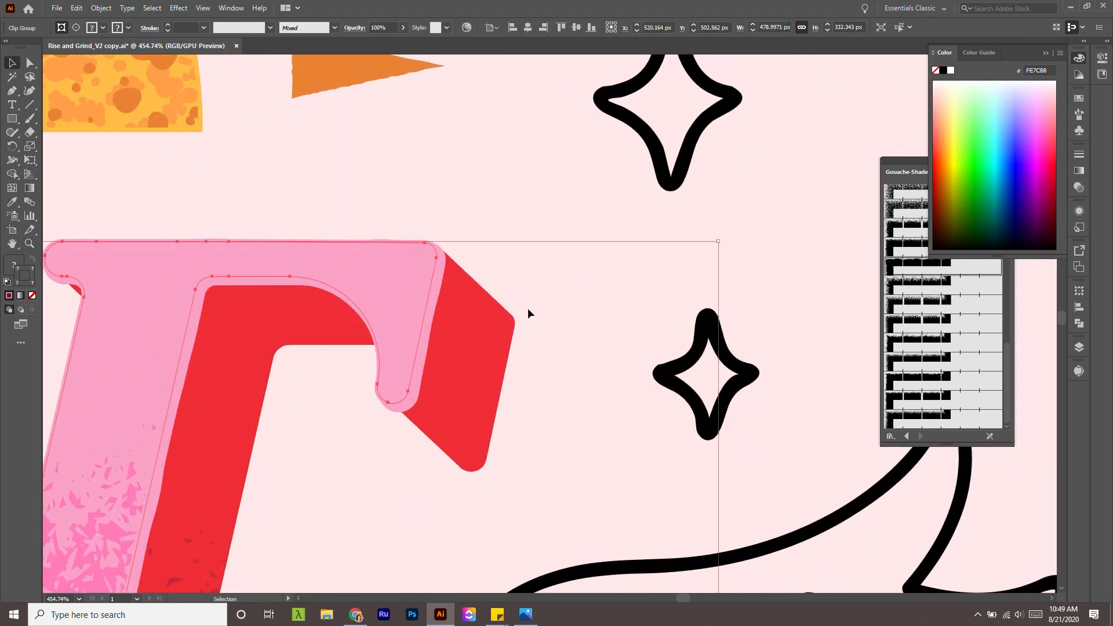
# Delete the original flat pink lettering that lies beneath the shaded version on the artboard.
pyautogui.click(540, 284)
pyautogui.press('z')
pyautogui.press('v')
pyautogui.click(211, 288)
pyautogui.moveTo(367, 276); pyautogui.dragTo(363, 276)
pyautogui.click(421, 357)
pyautogui.press('Delete')
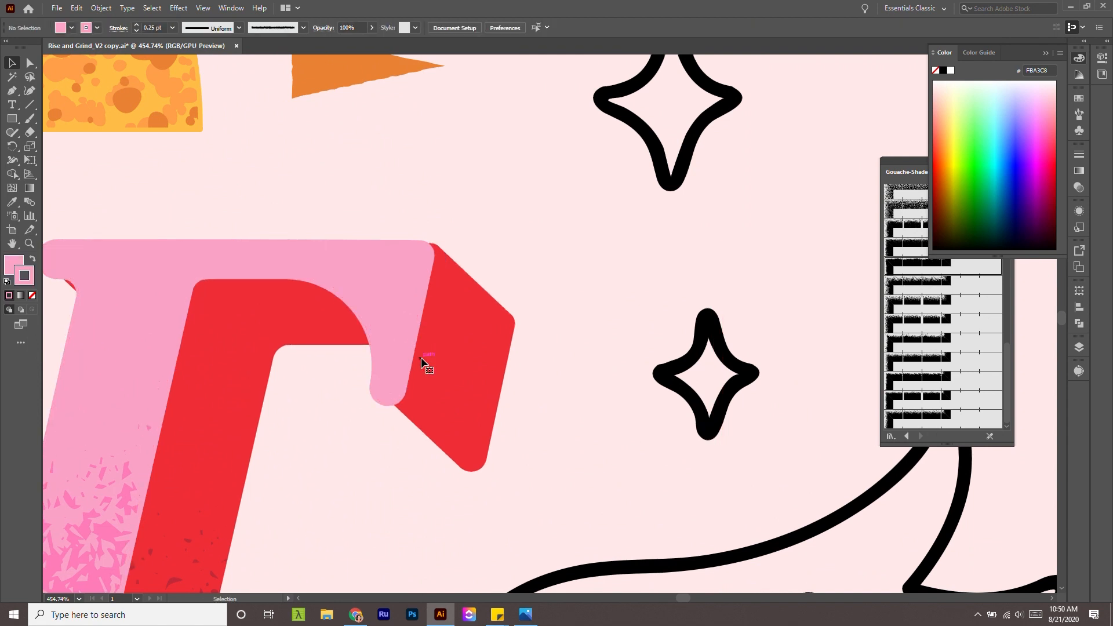
# Nudge the shaded pink lettering sideways to align it with its red shadow layer.
pyautogui.press('z')
pyautogui.moveTo(376, 233); pyautogui.dragTo(462, 333)
pyautogui.press('v')
pyautogui.moveTo(400, 295); pyautogui.dragTo(418, 293)
pyautogui.click(669, 273)
# Check how the shaded lettering sits on its red shadow within the whole design.
pyautogui.press('z')
pyautogui.moveTo(577, 318); pyautogui.dragTo(478, 263)
pyautogui.moveTo(626, 342); pyautogui.dragTo(468, 309)
pyautogui.scroll(-1, 468, 309)
pyautogui.moveTo(550, 351); pyautogui.dragTo(463, 307)
pyautogui.press('v')
pyautogui.click(845, 489)
pyautogui.press('z')
pyautogui.moveTo(710, 409); pyautogui.dragTo(651, 366)
# Copy and paste the banner outline around AND, and move the copy off the artboard onto the pasteboard.
pyautogui.press('space')
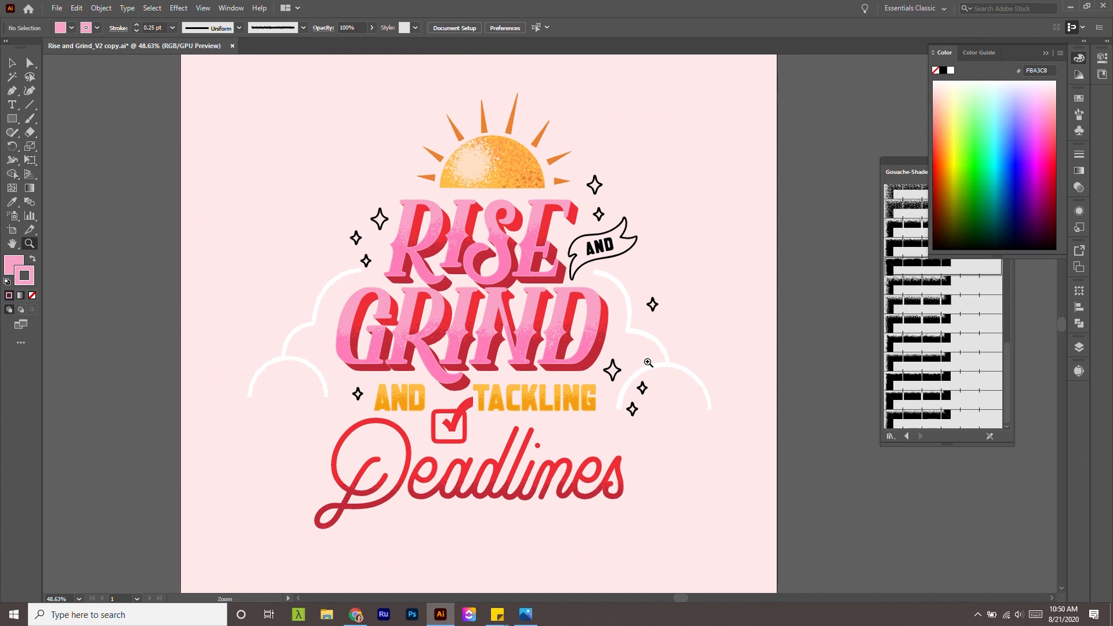
pyautogui.moveTo(601, 361); pyautogui.dragTo(522, 375)
pyautogui.moveTo(560, 251); pyautogui.dragTo(613, 340)
pyautogui.press('v')
pyautogui.click(555, 253)
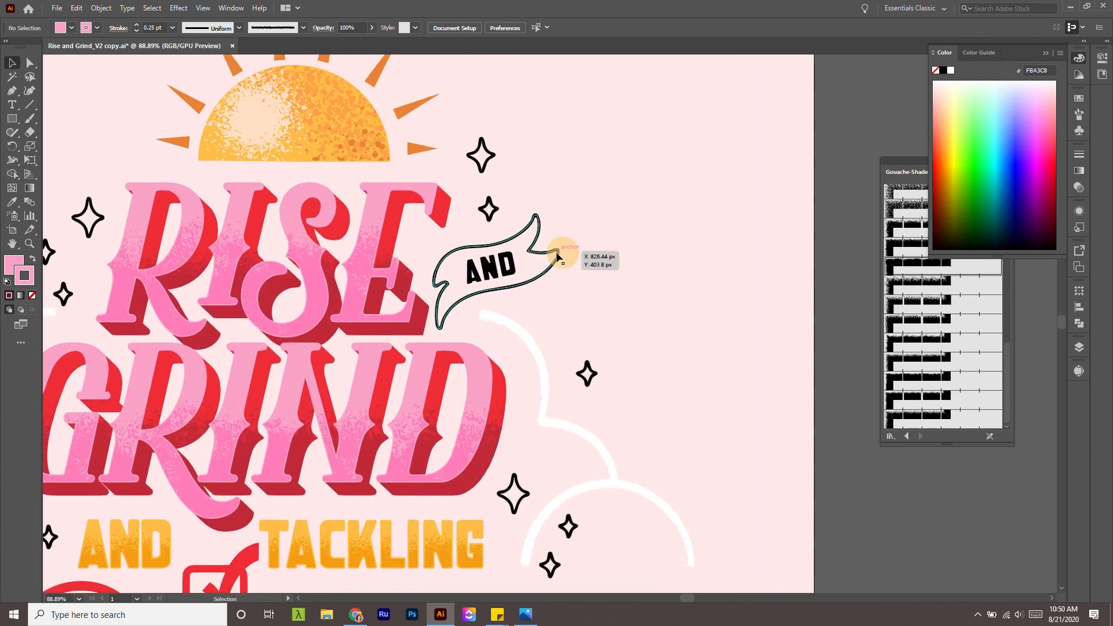
pyautogui.press('space')
pyautogui.moveTo(609, 299); pyautogui.dragTo(482, 300)
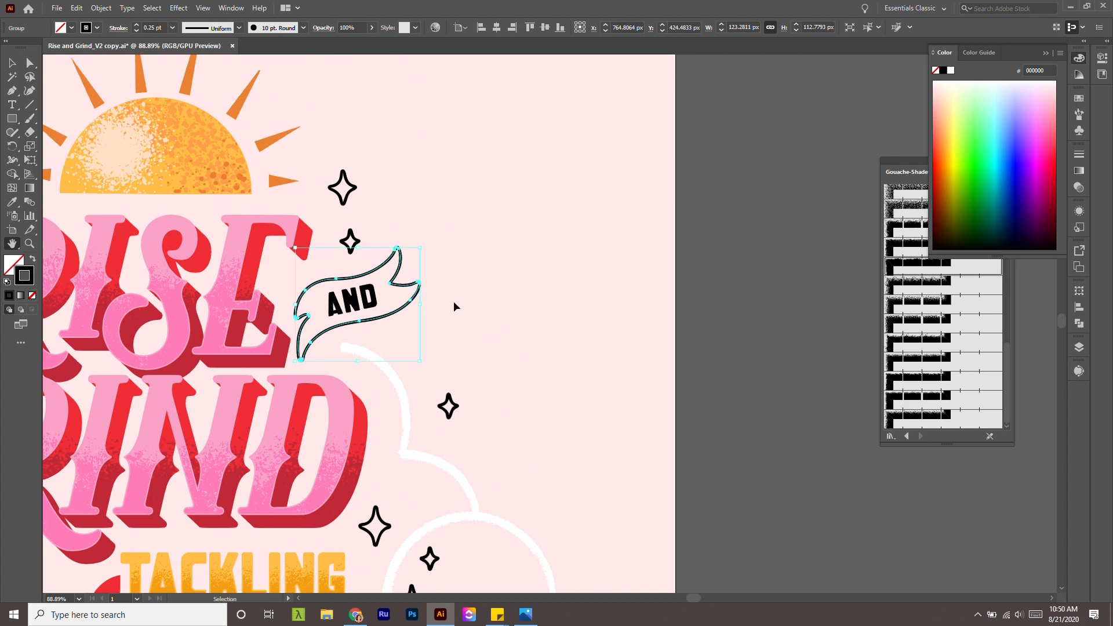
pyautogui.hotkey('ctrl', 'v')
pyautogui.moveTo(597, 311); pyautogui.dragTo(737, 306)
pyautogui.press('space')
pyautogui.moveTo(734, 387); pyautogui.dragTo(391, 362)
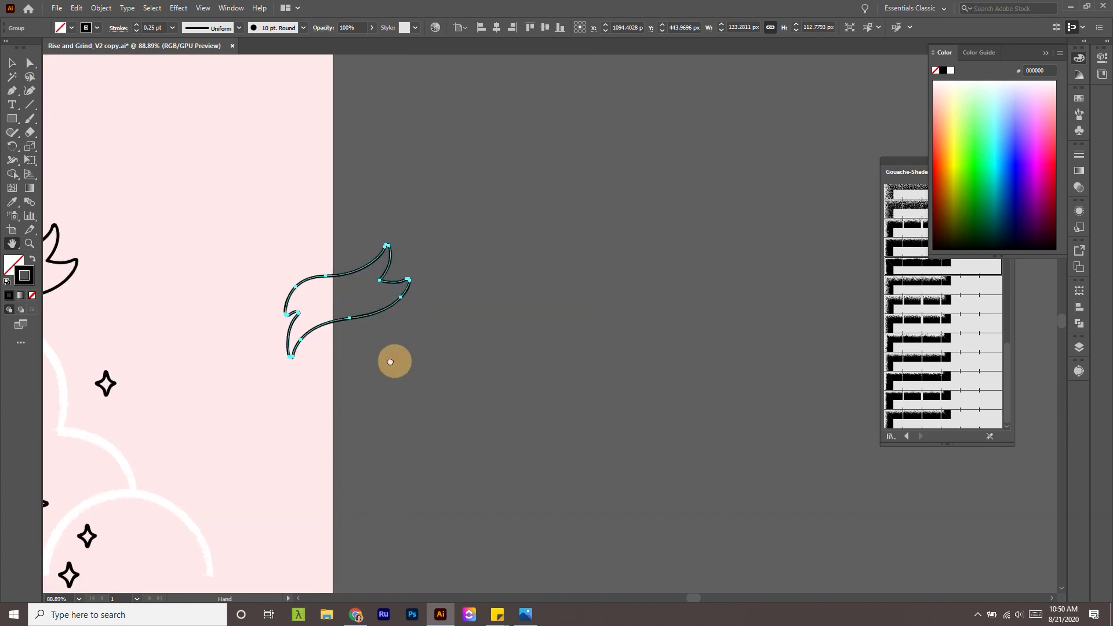
pyautogui.moveTo(394, 310); pyautogui.dragTo(633, 311)
pyautogui.click(722, 332)
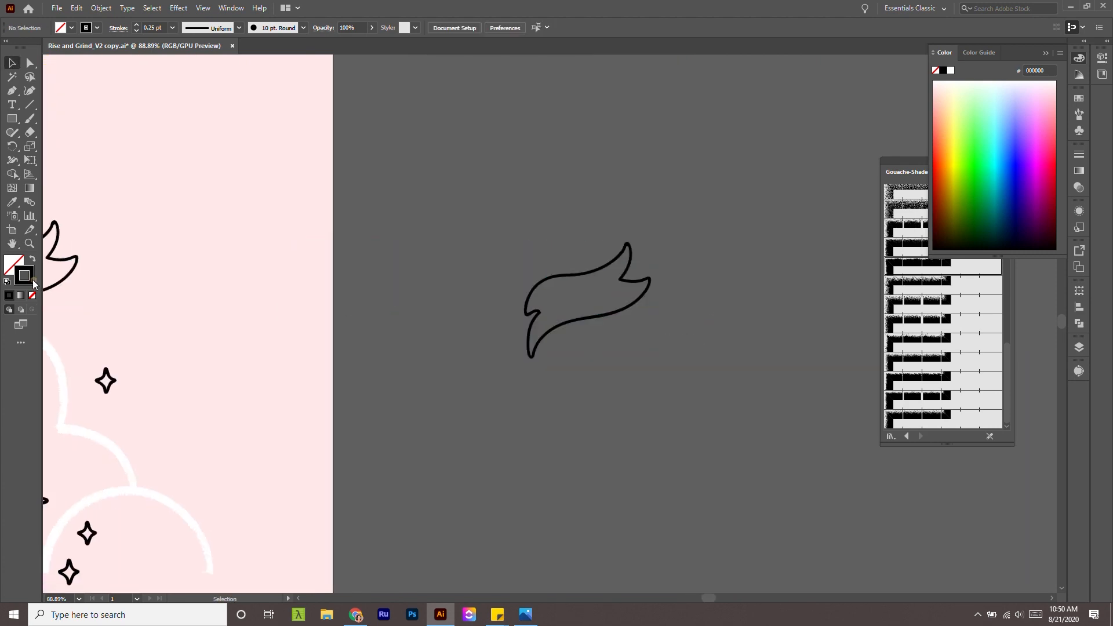
# Give the banner copy on the pasteboard a black fill.
pyautogui.click(531, 359)
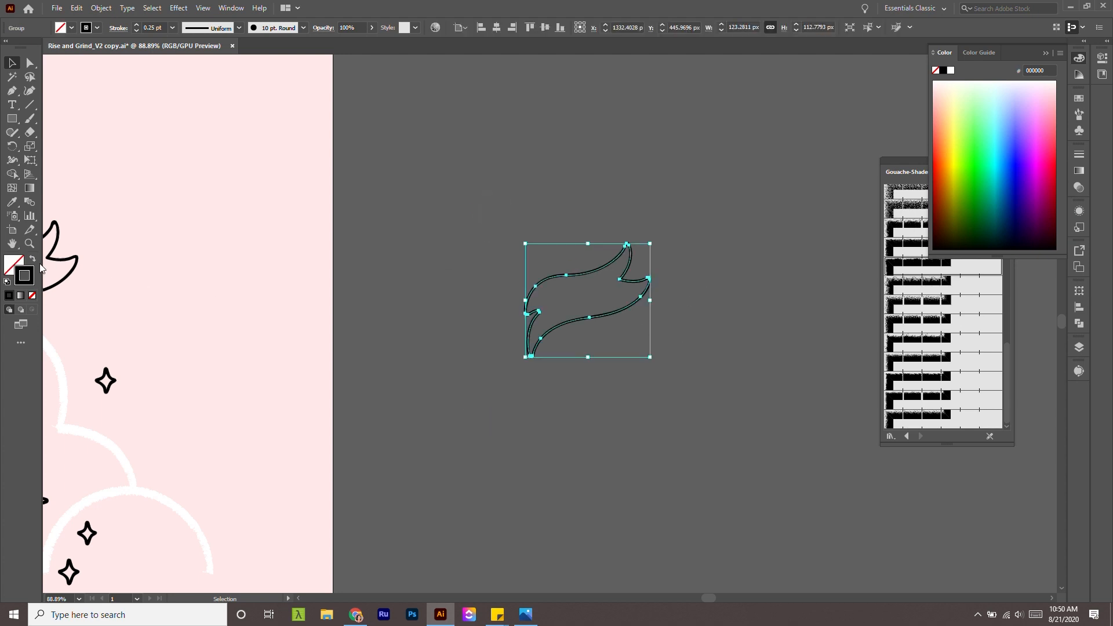
pyautogui.moveTo(16, 257); pyautogui.dragTo(15, 259)
pyautogui.click(477, 396)
pyautogui.press('z')
pyautogui.moveTo(638, 422); pyautogui.dragTo(559, 380)
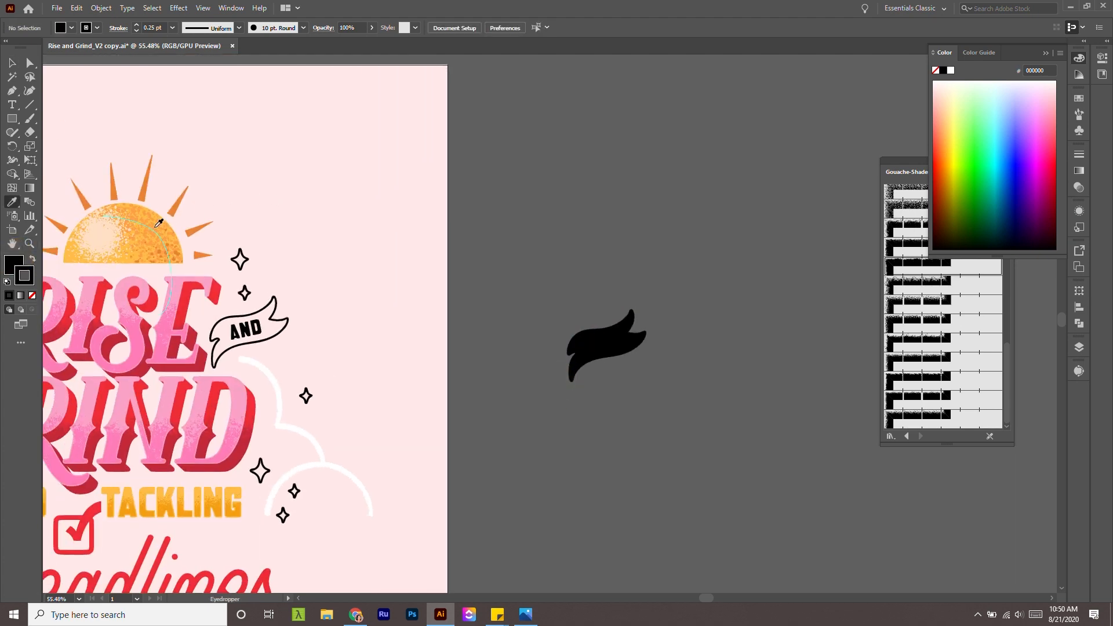
# Recolour the banner copy by sampling the palette's yellow swatch, FFBD45, for its fill and stroke.
pyautogui.press('z')
pyautogui.moveTo(504, 283); pyautogui.dragTo(463, 251)
pyautogui.press('space')
pyautogui.moveTo(461, 210); pyautogui.dragTo(566, 299)
pyautogui.keyDown('ctrl'); pyautogui.click(704, 420); pyautogui.keyUp('ctrl')
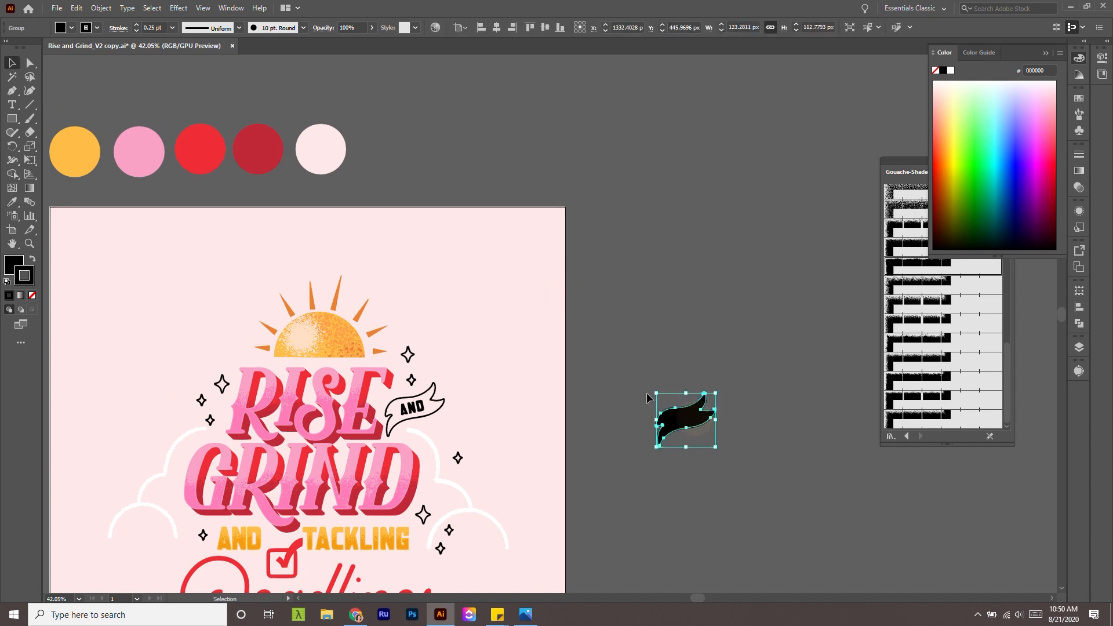
pyautogui.click(72, 144)
pyautogui.keyDown('ctrl'); pyautogui.click(632, 441); pyautogui.keyUp('ctrl')
pyautogui.press('space')
pyautogui.moveTo(730, 448); pyautogui.dragTo(585, 368)
pyautogui.hotkey('ctrl', 'space')
pyautogui.moveTo(585, 368); pyautogui.dragTo(649, 434)
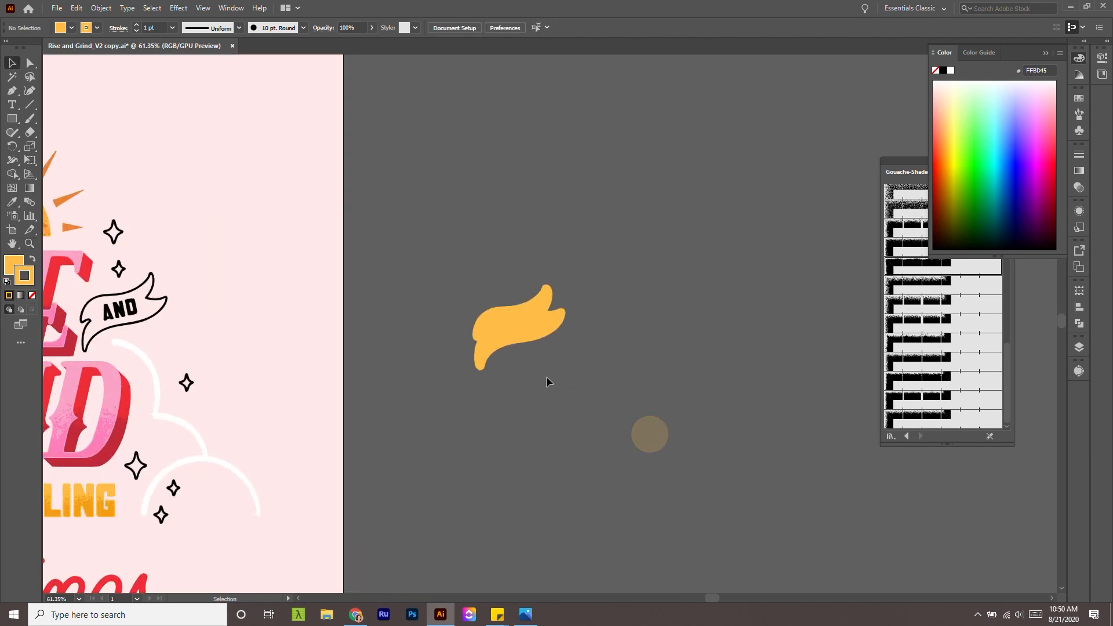
# Lower the yellow banner copy's stroke weight until it has no stroke.
pyautogui.moveTo(547, 381); pyautogui.dragTo(451, 295)
pyautogui.click(137, 31)
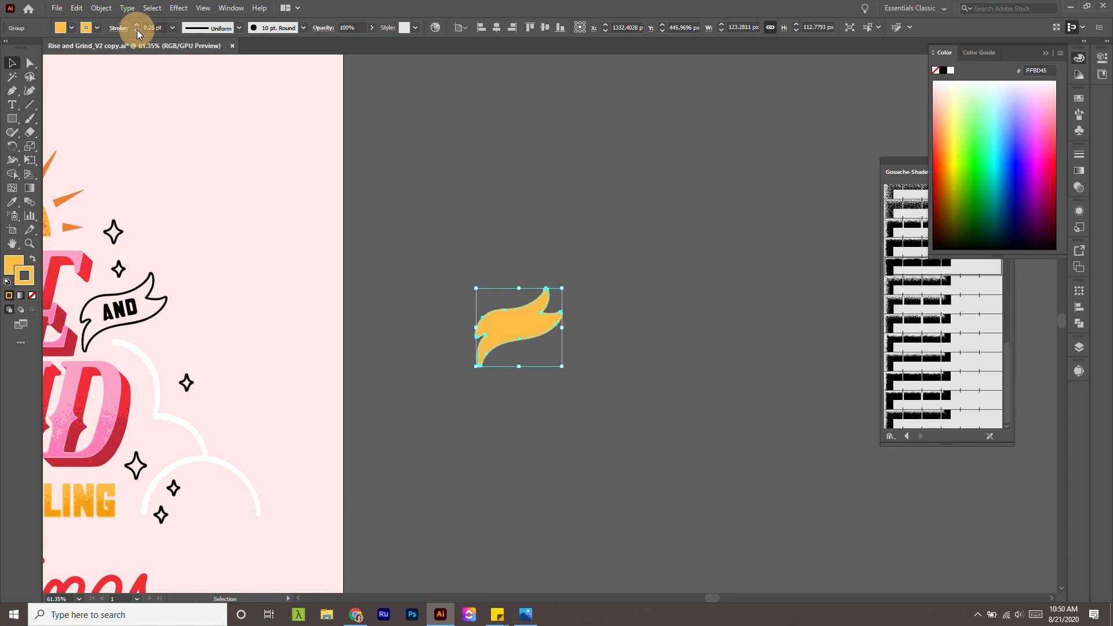
pyautogui.click(137, 31)
pyautogui.click(633, 418)
pyautogui.scroll(-1, 580, 361)
# Draw a curved open path about 220 px wide and 150 px high across the lower part of the yellow banner copy.
pyautogui.press('z')
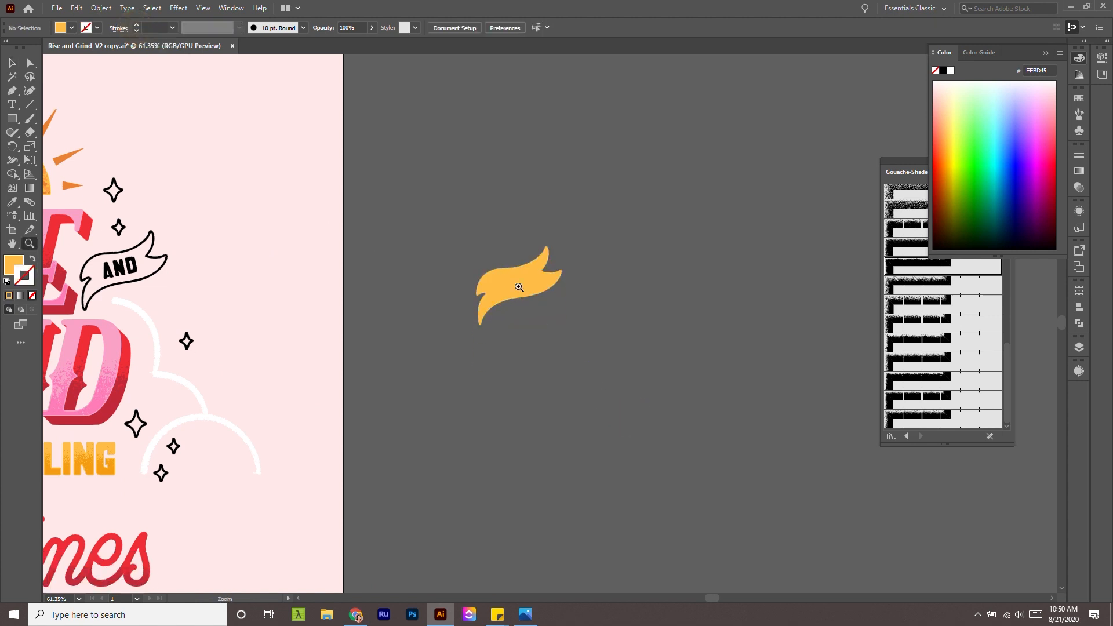
pyautogui.moveTo(503, 264); pyautogui.dragTo(641, 400)
pyautogui.moveTo(608, 342); pyautogui.dragTo(250, 259)
pyautogui.moveTo(429, 345); pyautogui.dragTo(476, 374)
pyautogui.press('v')
pyautogui.click(284, 258)
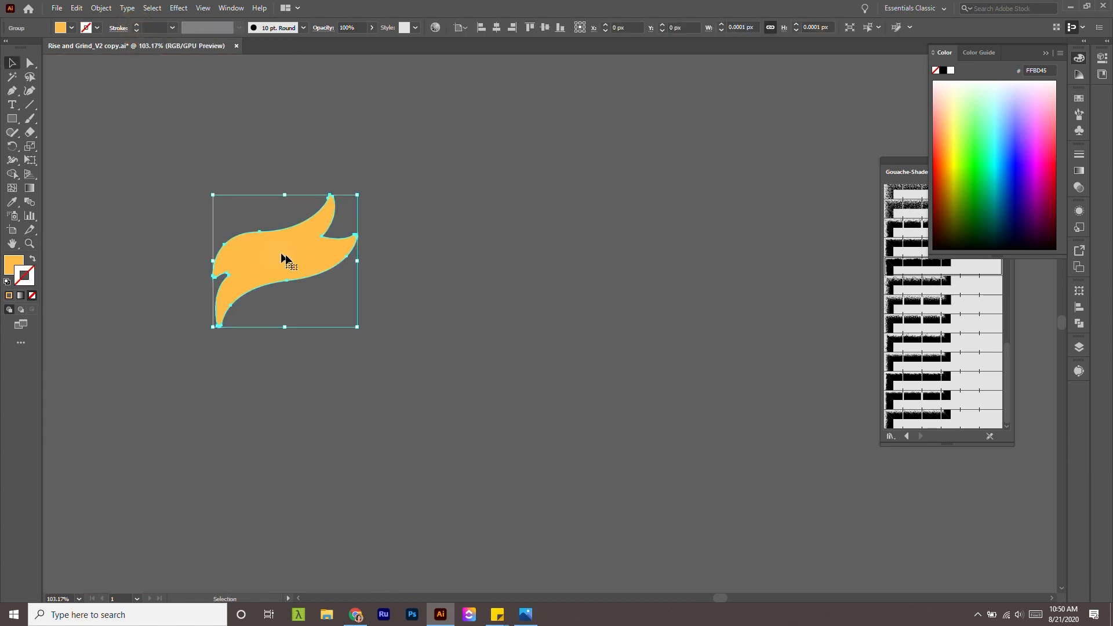
pyautogui.click(455, 359)
pyautogui.press('h')
pyautogui.moveTo(280, 276); pyautogui.dragTo(412, 325)
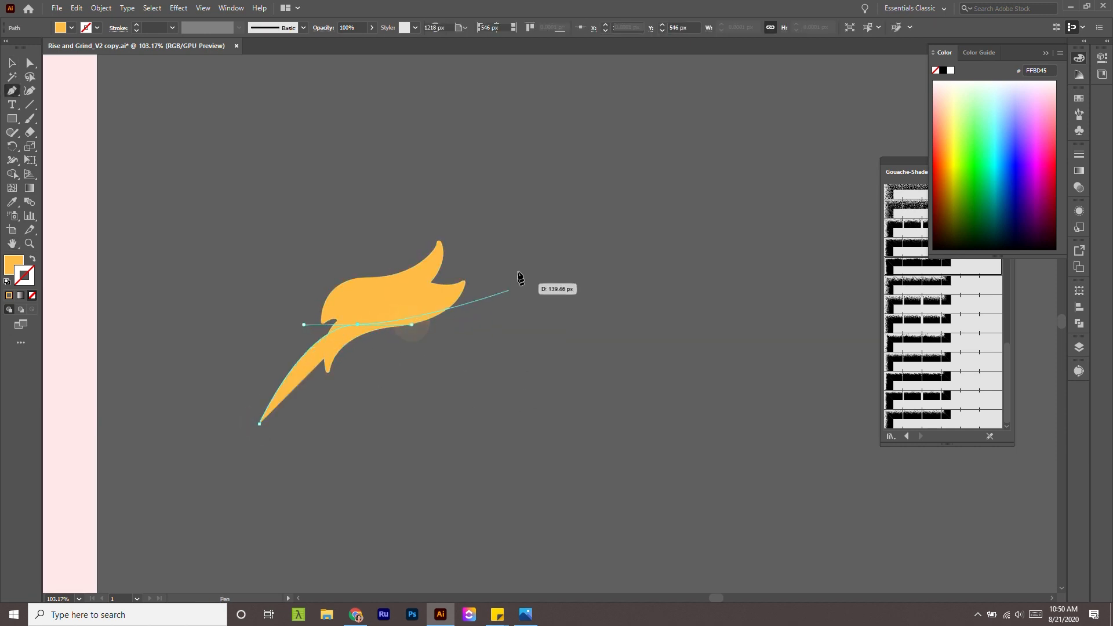
pyautogui.moveTo(517, 248); pyautogui.dragTo(525, 203)
pyautogui.press('v')
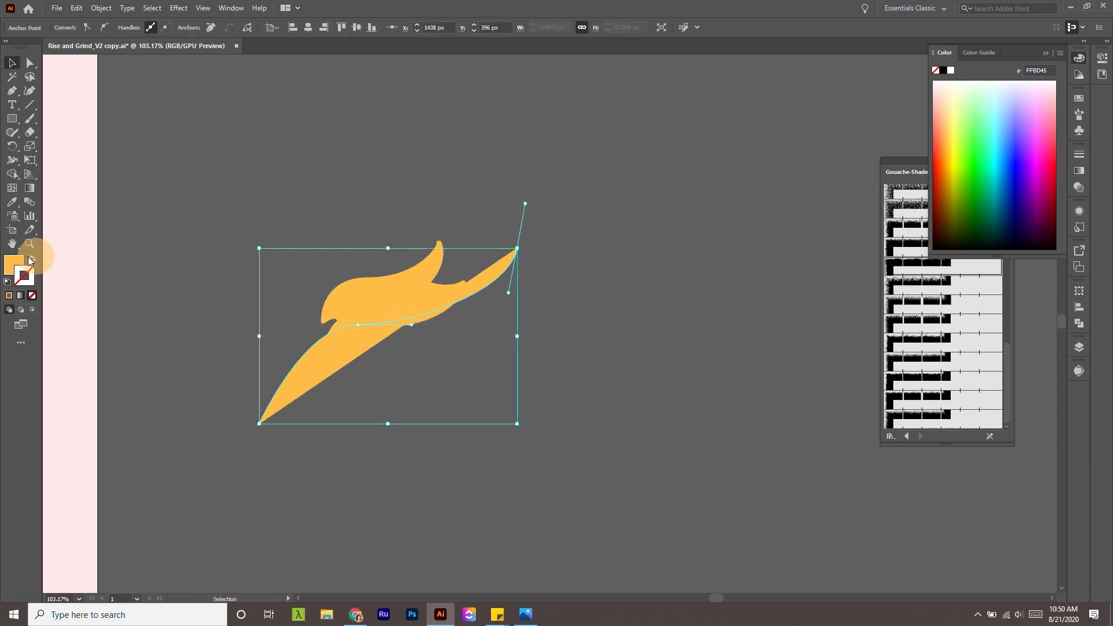
# Give the curved path the sun rays' orange, EA8234, as its stroke colour and remove its fill.
pyautogui.click(33, 259)
pyautogui.press('z')
pyautogui.moveTo(499, 308)
pyautogui.mouseDown()
pyautogui.moveTo(509, 330)
pyautogui.moveTo(635, 366)
pyautogui.mouseUp()
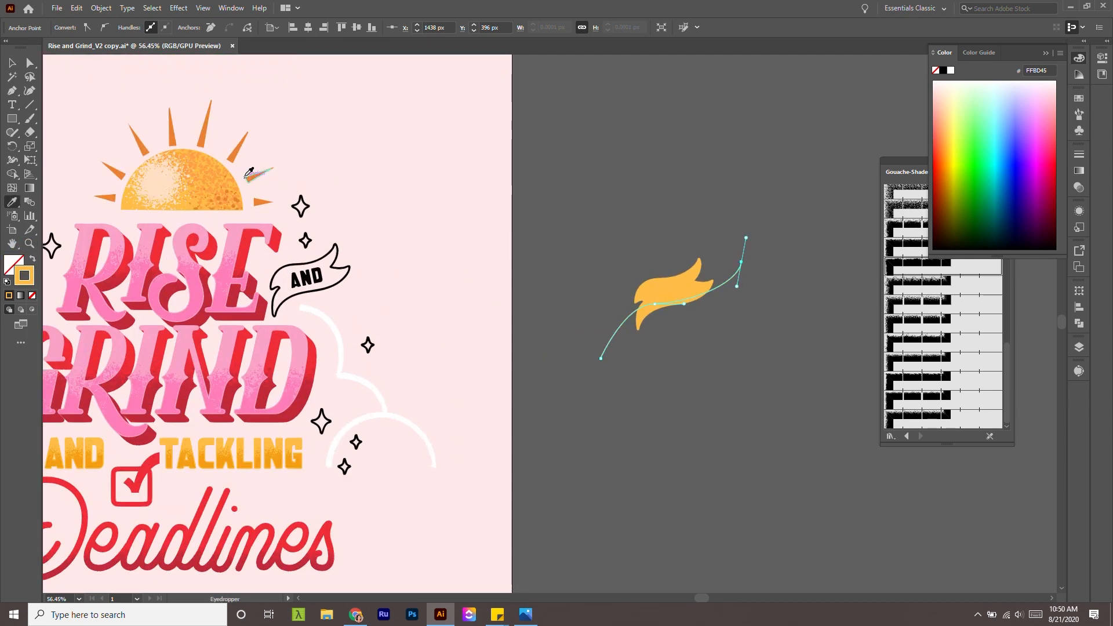
pyautogui.click(249, 172)
pyautogui.click(260, 171)
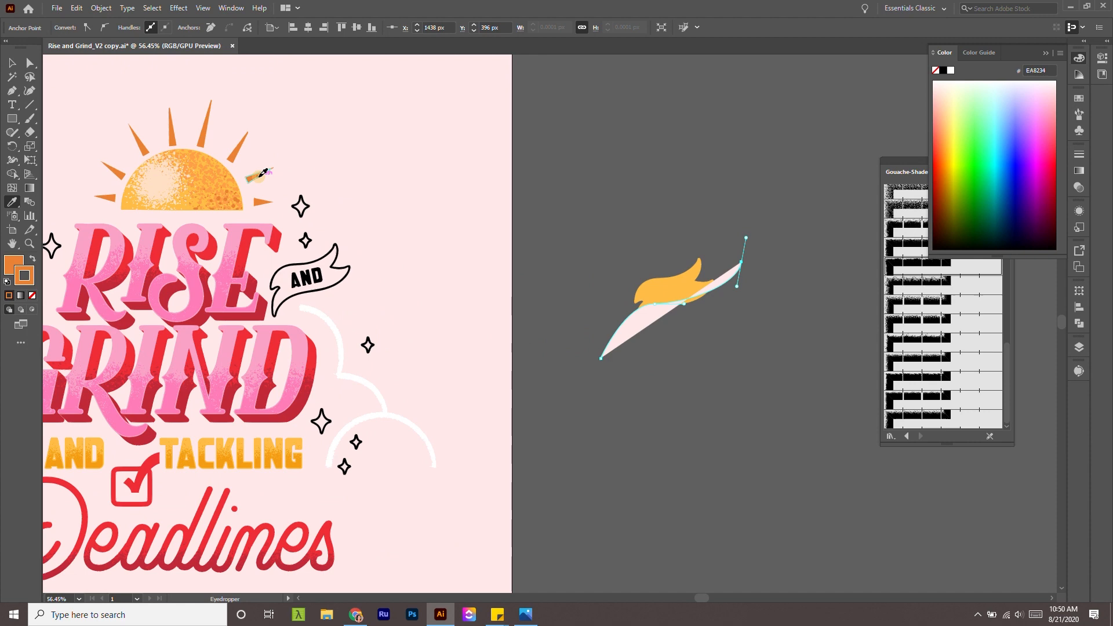
pyautogui.click(32, 295)
pyautogui.press('v')
# Apply a speckled brush from the Gouache Shader library to the orange path and set its stroke weight to 0.25 pt.
pyautogui.scroll(3, 835, 318)
pyautogui.click(694, 342)
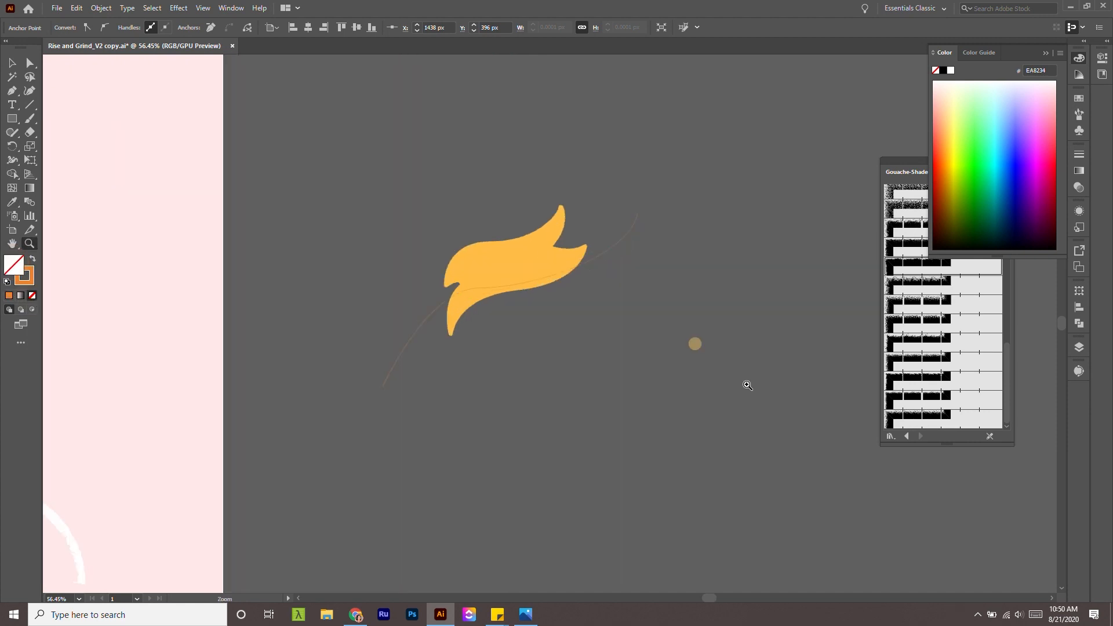
pyautogui.hotkey('ctrl', 'z')
pyautogui.click(920, 265)
pyautogui.scroll(5, 928, 289)
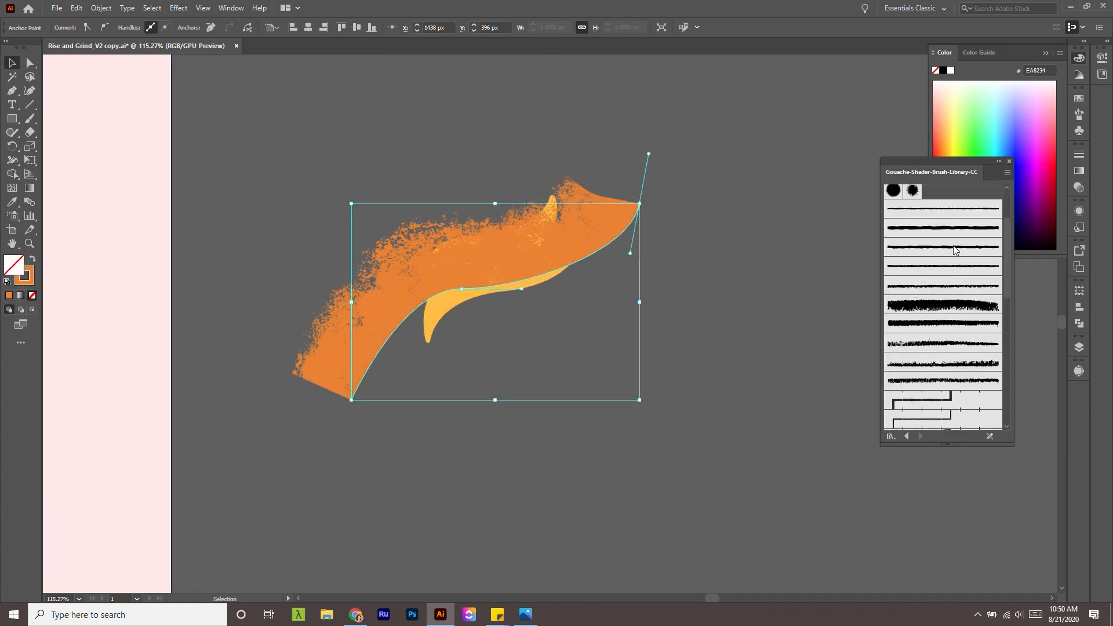
pyautogui.click(912, 213)
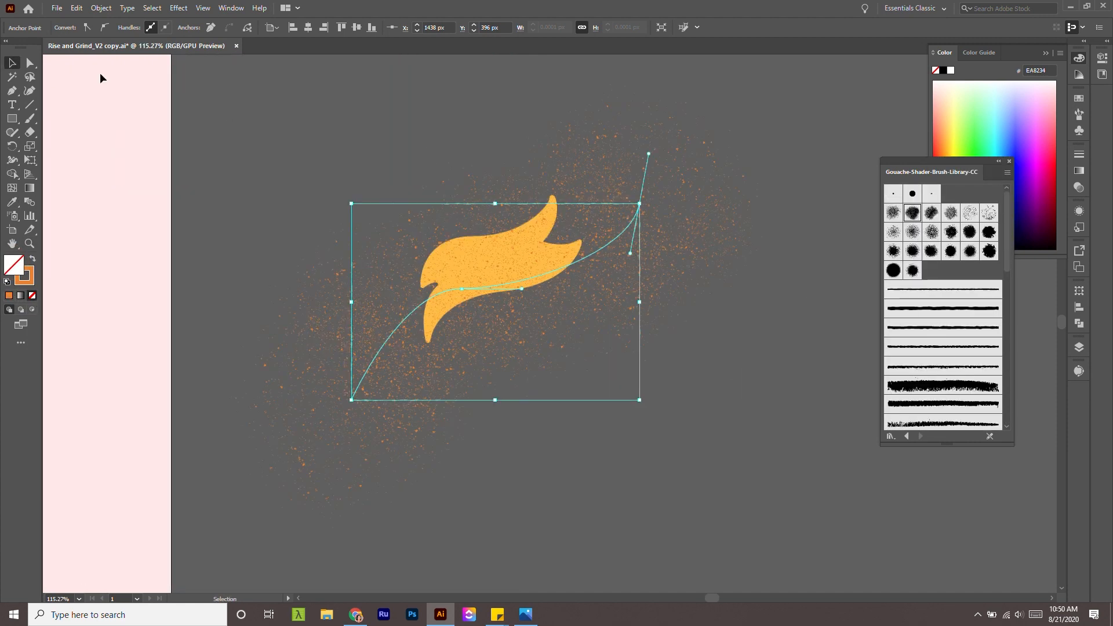
pyautogui.click(324, 293)
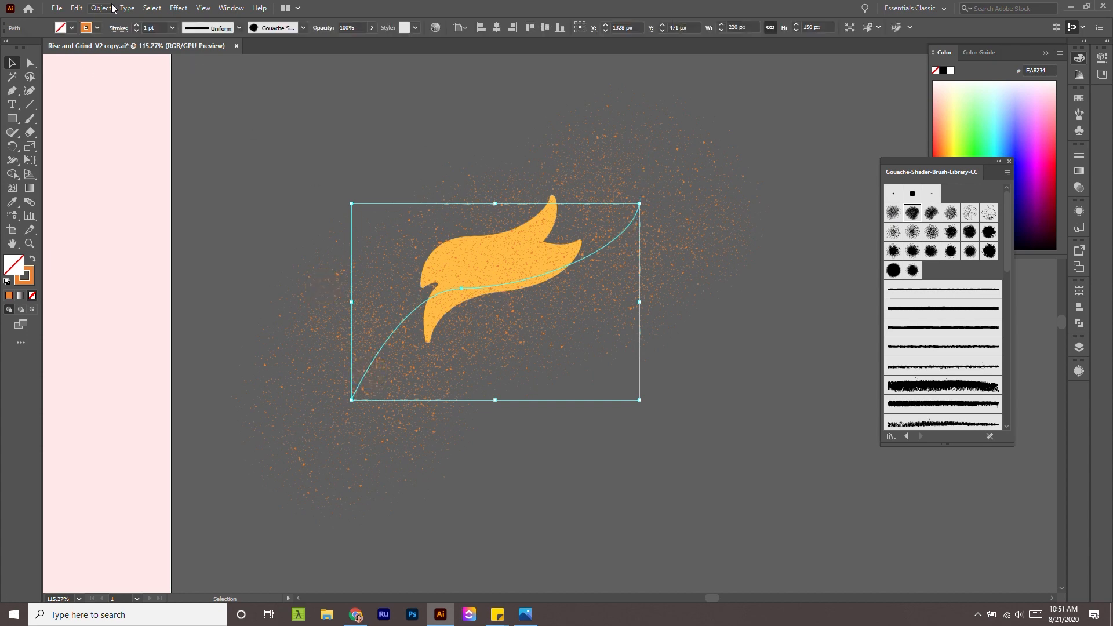
pyautogui.click(136, 30)
pyautogui.click(893, 251)
pyautogui.click(893, 232)
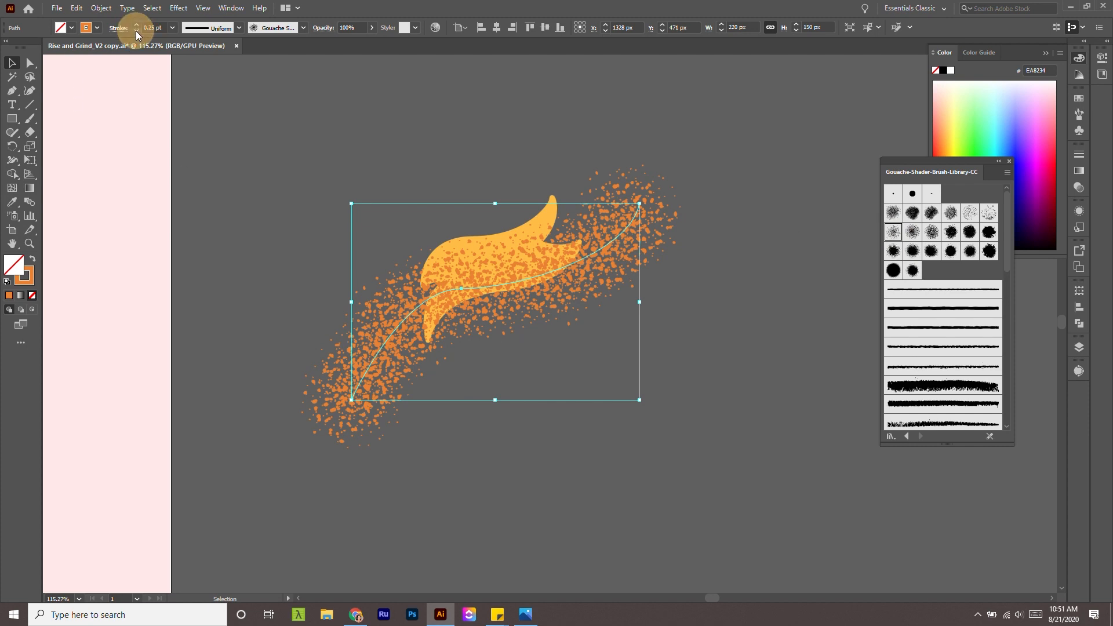
pyautogui.click(711, 300)
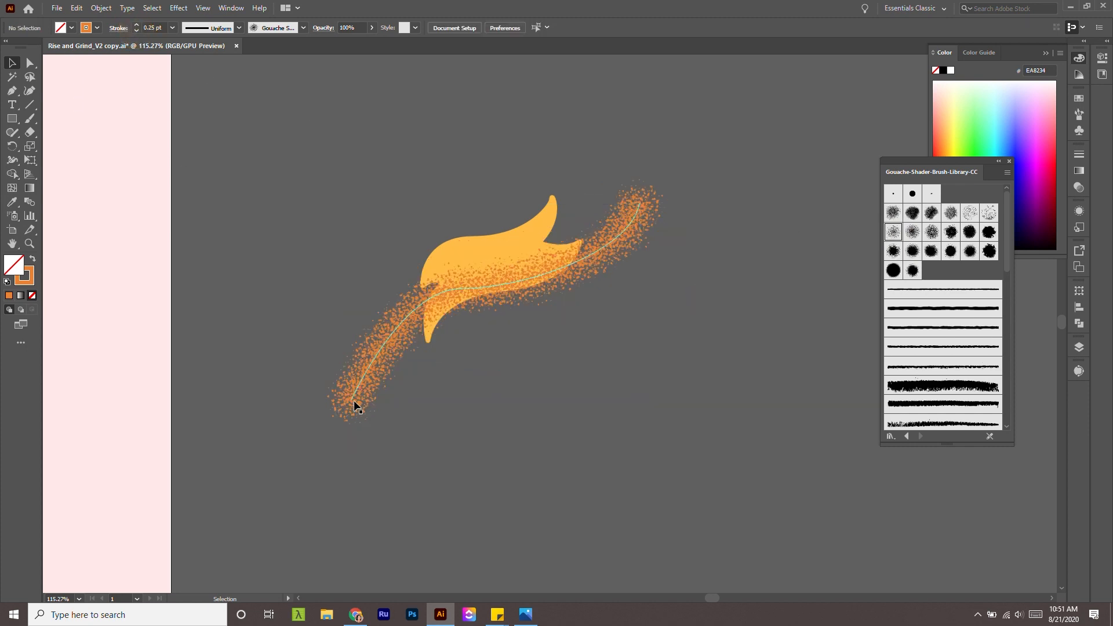
# Reshape the speckled path by moving its lower end anchor inward beneath the banner and adjusting the curve through the middle.
pyautogui.press('a')
pyautogui.moveTo(355, 402); pyautogui.dragTo(387, 415)
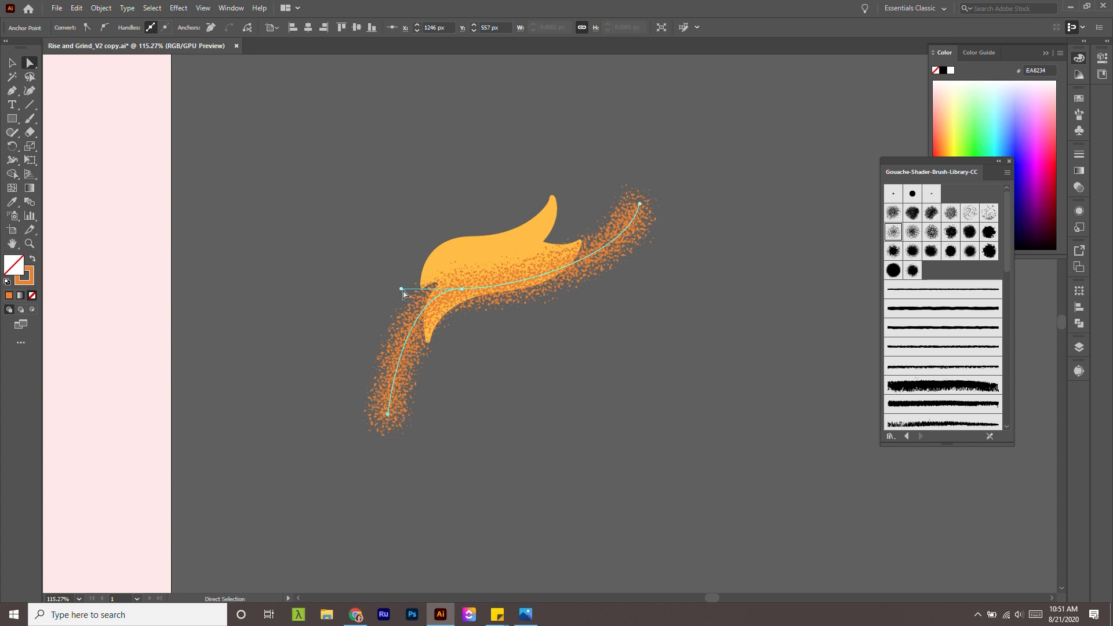
pyautogui.click(621, 357)
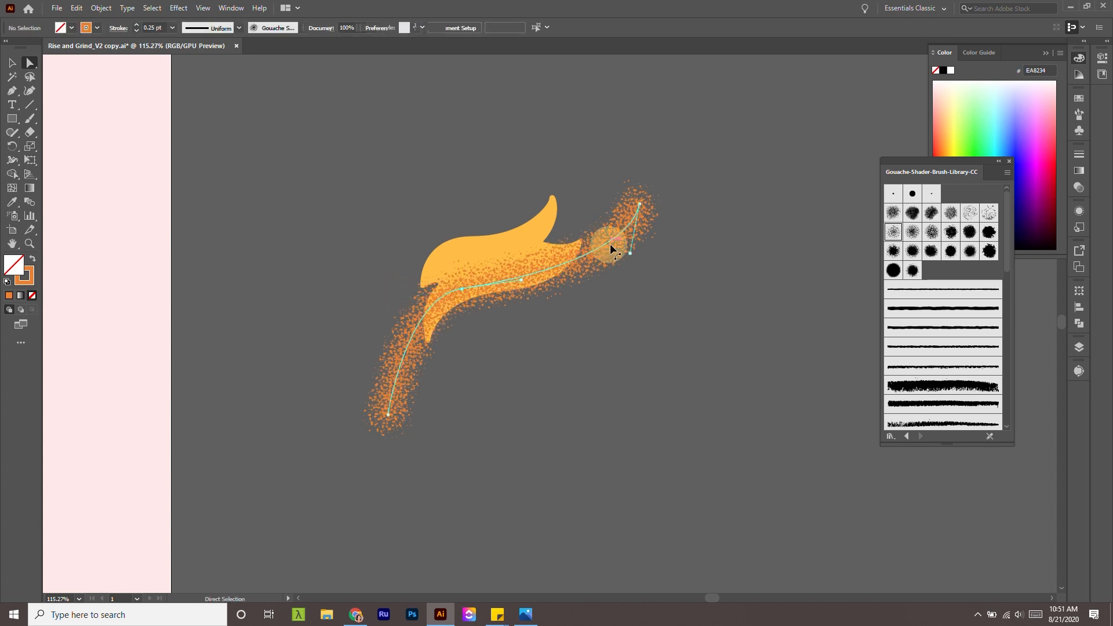
# Duplicate the speckled path slightly above the original and recolour the copy's stroke to a lighter orange, FFBA5F.
pyautogui.moveTo(610, 243)
pyautogui.mouseDown()
pyautogui.moveTo(604, 227)
pyautogui.moveTo(603, 254)
pyautogui.mouseUp()
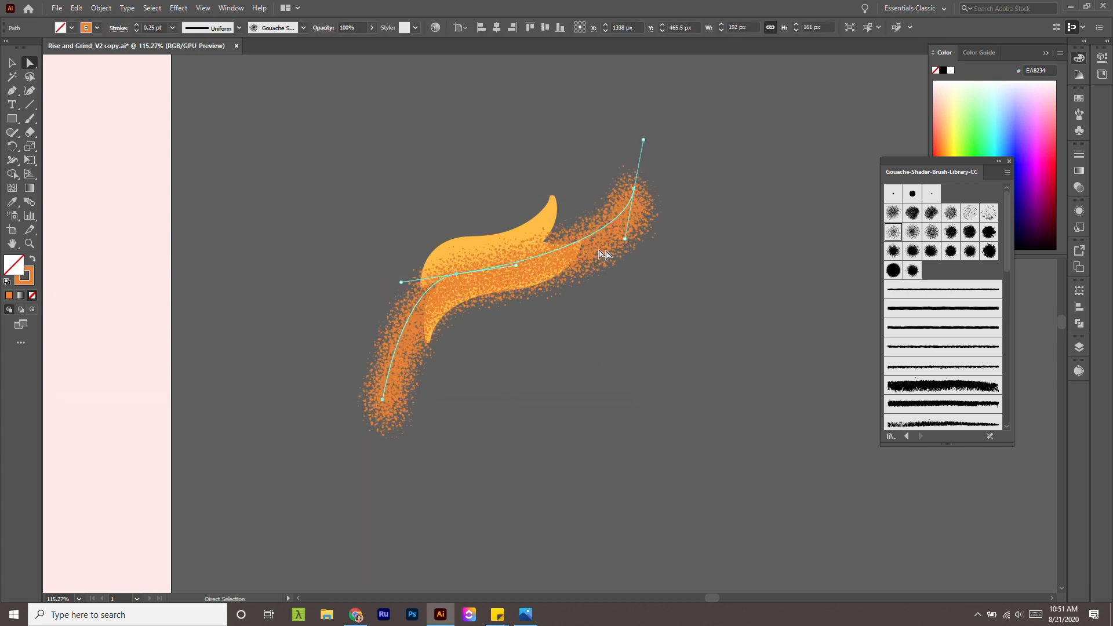
pyautogui.doubleClick(26, 278)
pyautogui.click(497, 240)
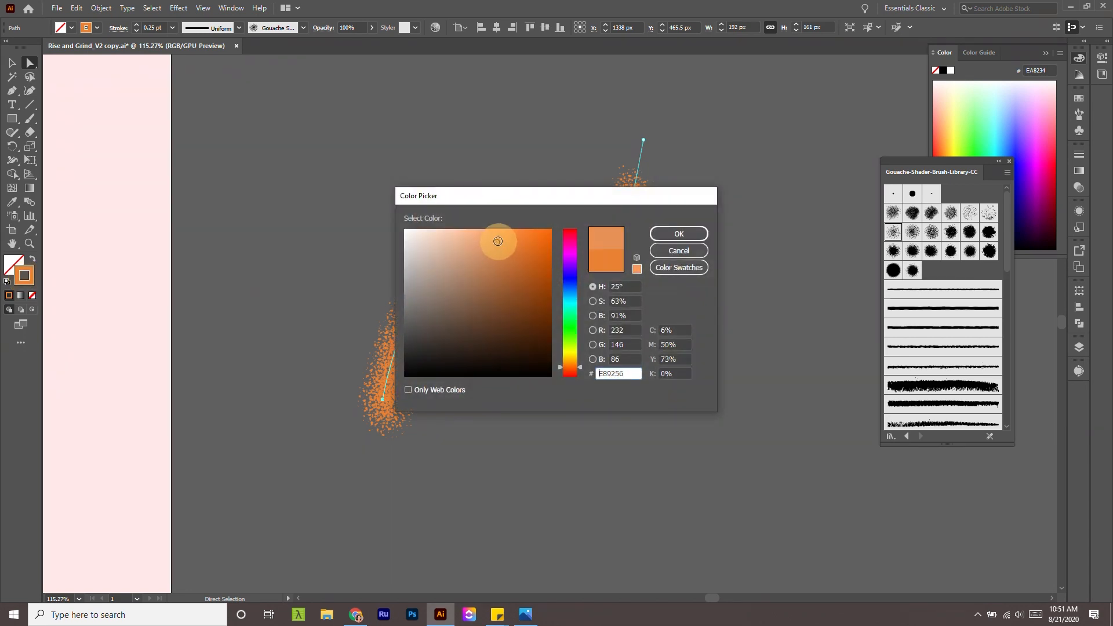
pyautogui.moveTo(571, 355); pyautogui.dragTo(574, 360)
pyautogui.click(670, 235)
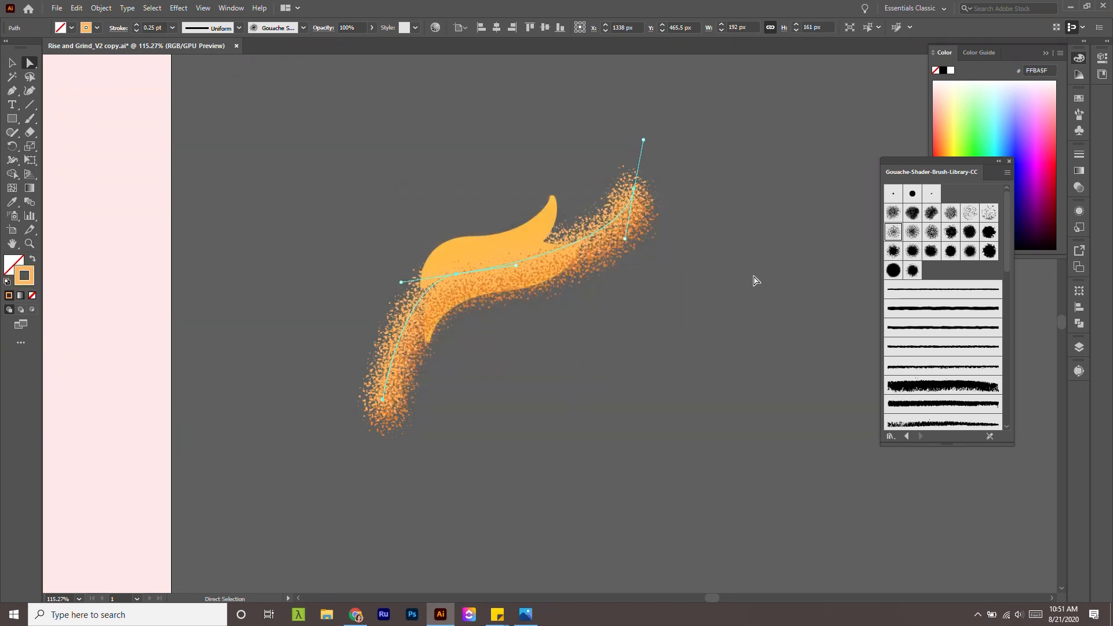
pyautogui.click(753, 277)
# Bring the yellow banner shape to the front, above both speckled shading strokes.
pyautogui.moveTo(599, 332); pyautogui.dragTo(451, 243)
pyautogui.click(669, 378)
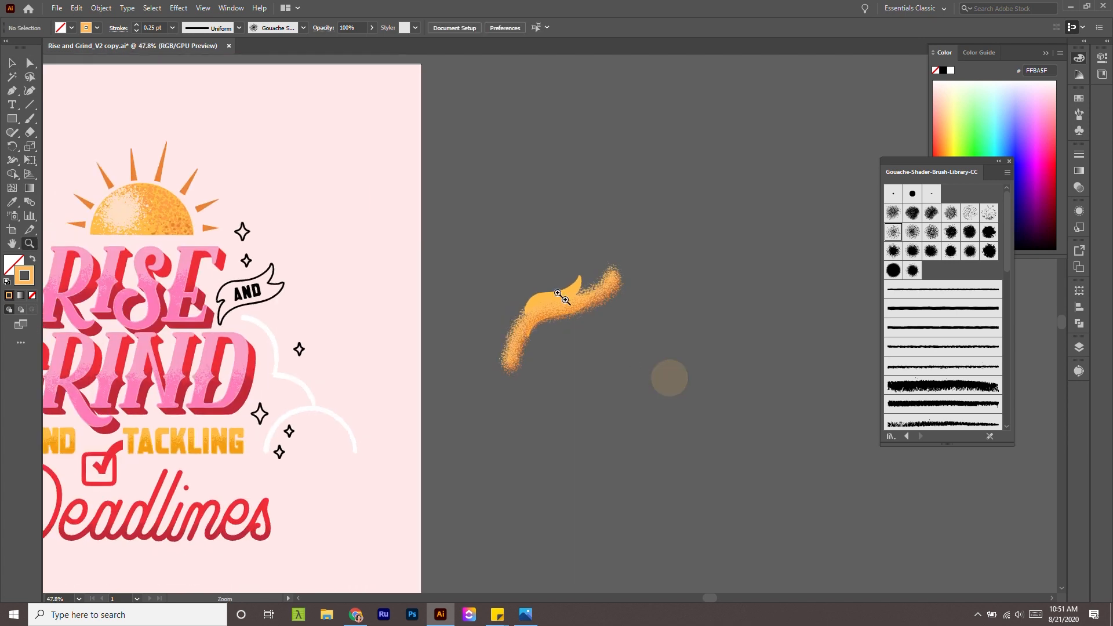
pyautogui.moveTo(570, 296); pyautogui.dragTo(667, 399)
pyautogui.moveTo(680, 331); pyautogui.dragTo(735, 398)
pyautogui.click(465, 277)
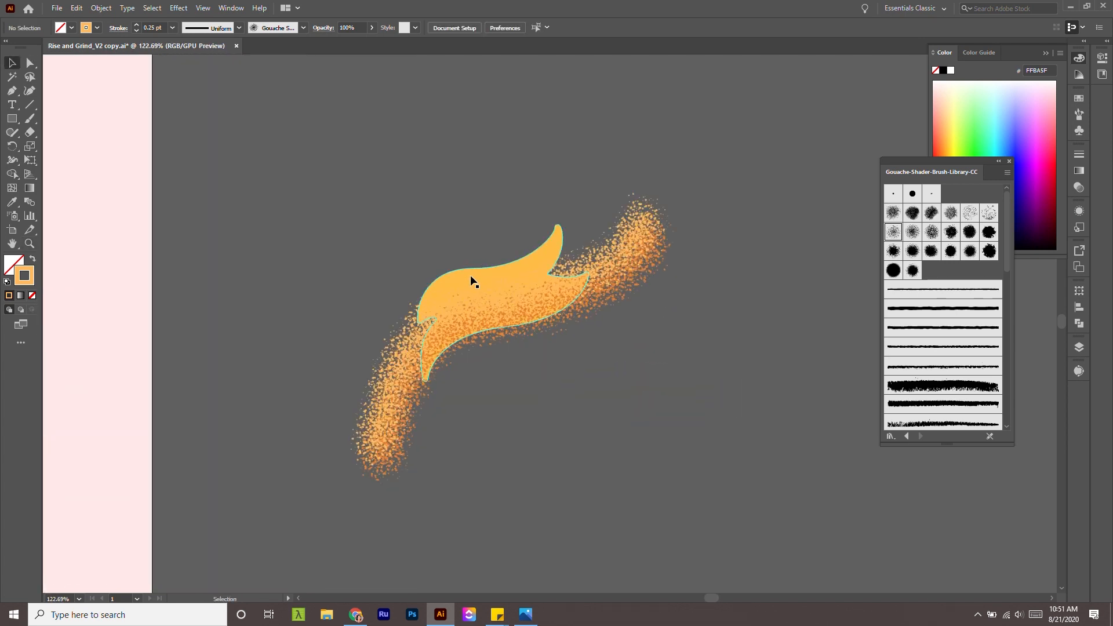
pyautogui.click(93, 8)
pyautogui.moveTo(133, 30)
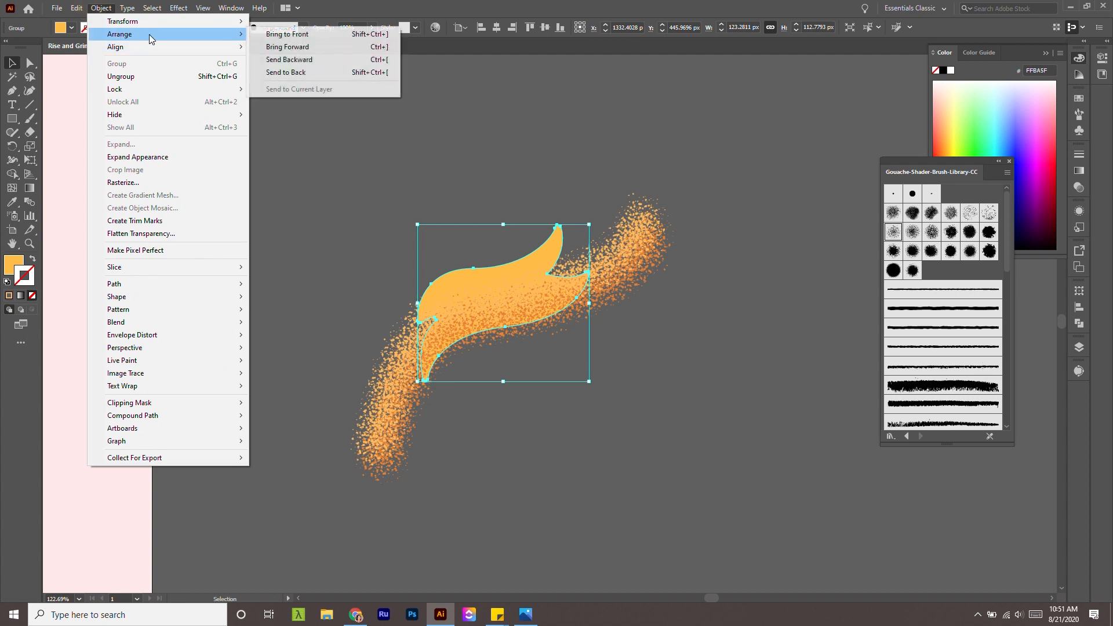
pyautogui.click(301, 30)
pyautogui.click(760, 319)
pyautogui.click(461, 299)
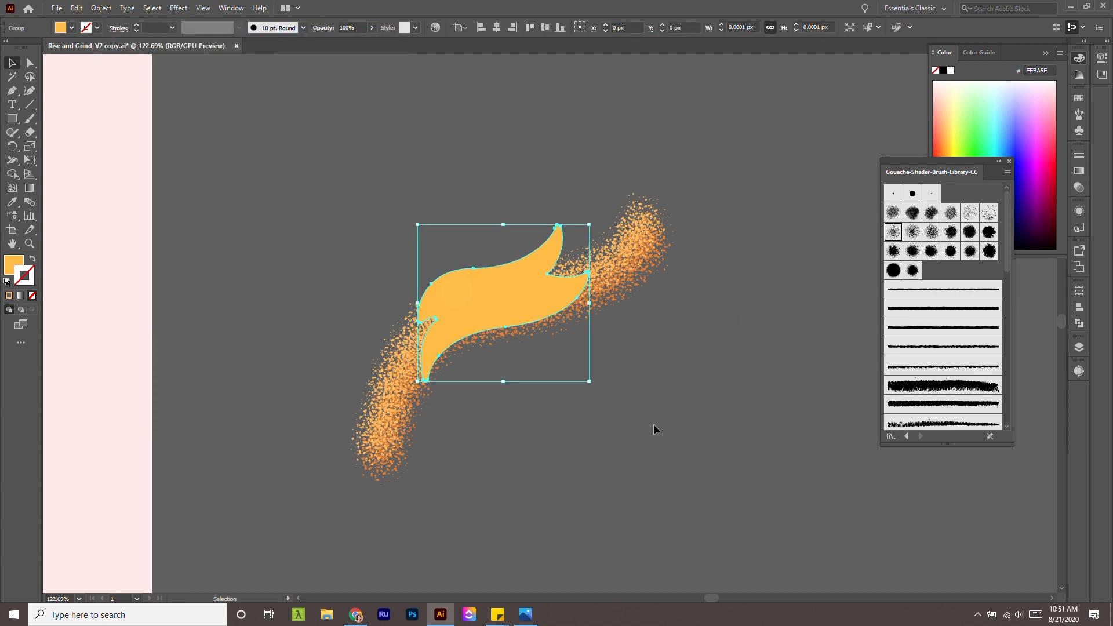
pyautogui.click(701, 444)
# Select the banner shape with both speckled strokes and make a clipping mask from them.
pyautogui.click(324, 198)
pyautogui.hotkey('ctrl', 'a')
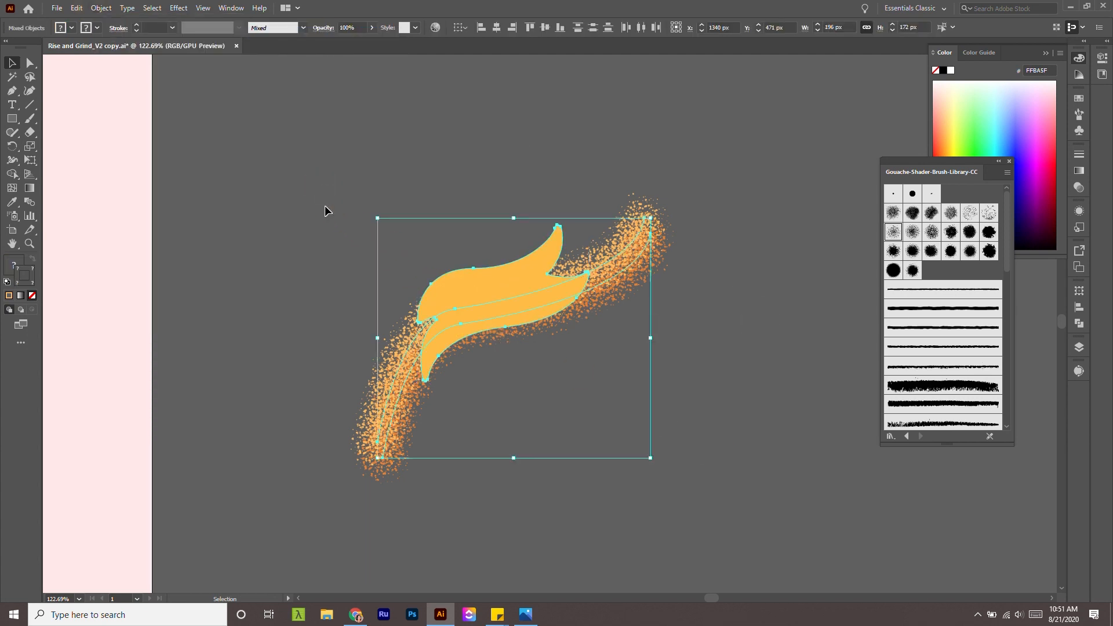
pyautogui.hotkey('ctrl', '7')
pyautogui.click(786, 368)
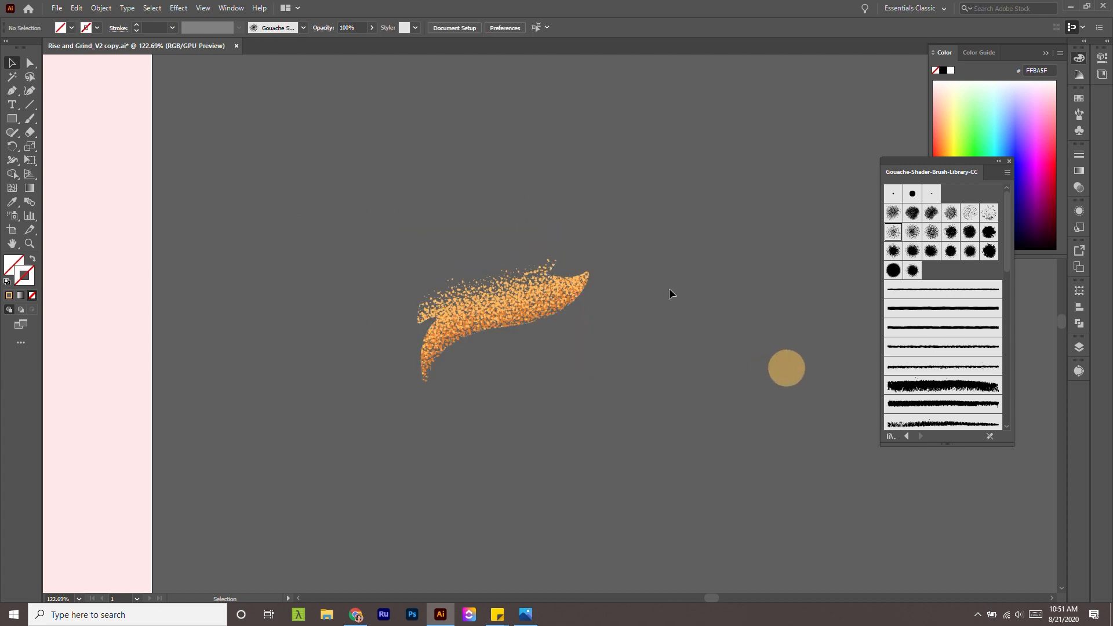
pyautogui.scroll(-1, 445, 174)
# Isolate the clip group and refill its banner clipping shape with the palette's yellow swatch, FFBD45.
pyautogui.click(555, 245)
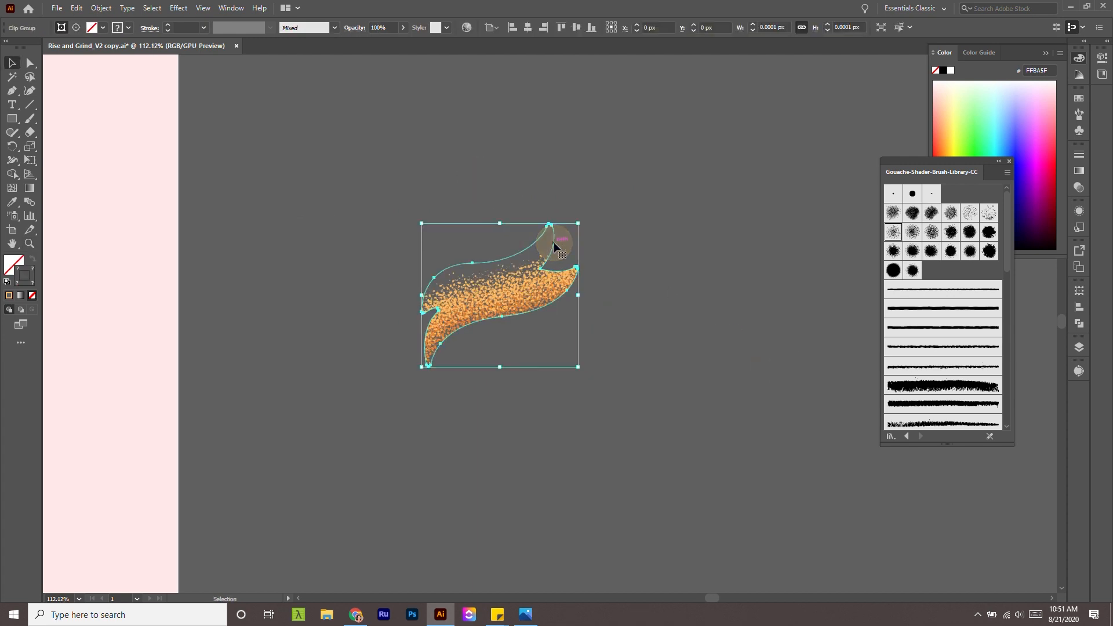
pyautogui.doubleClick(555, 244)
pyautogui.hotkey('ctrl', 'space')
pyautogui.moveTo(705, 313); pyautogui.dragTo(464, 212)
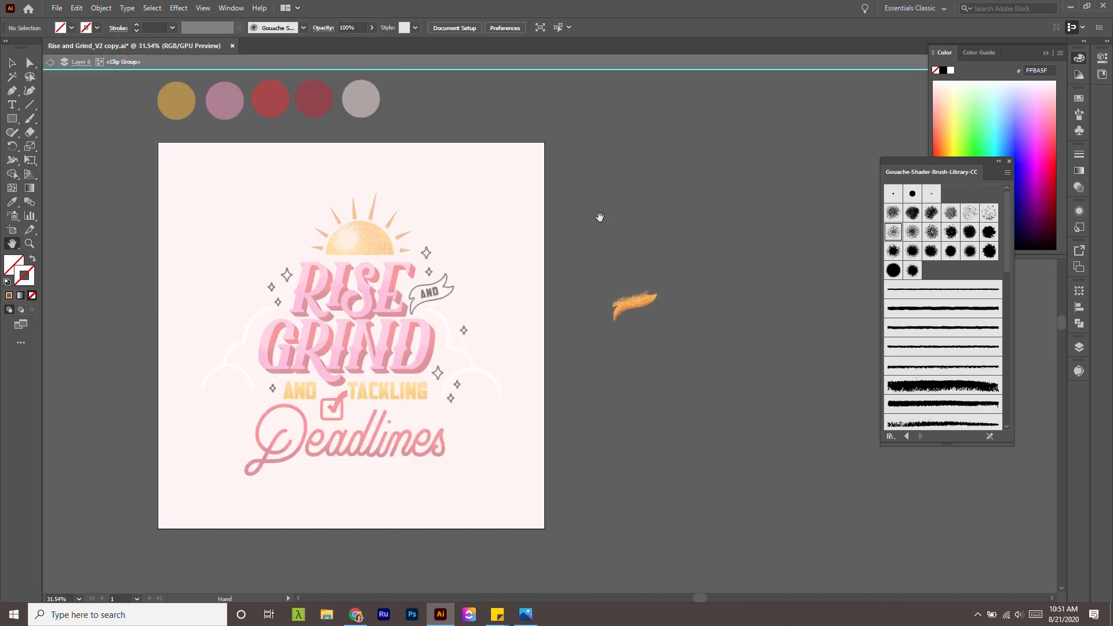
pyautogui.moveTo(600, 217); pyautogui.dragTo(613, 283)
pyautogui.click(647, 360)
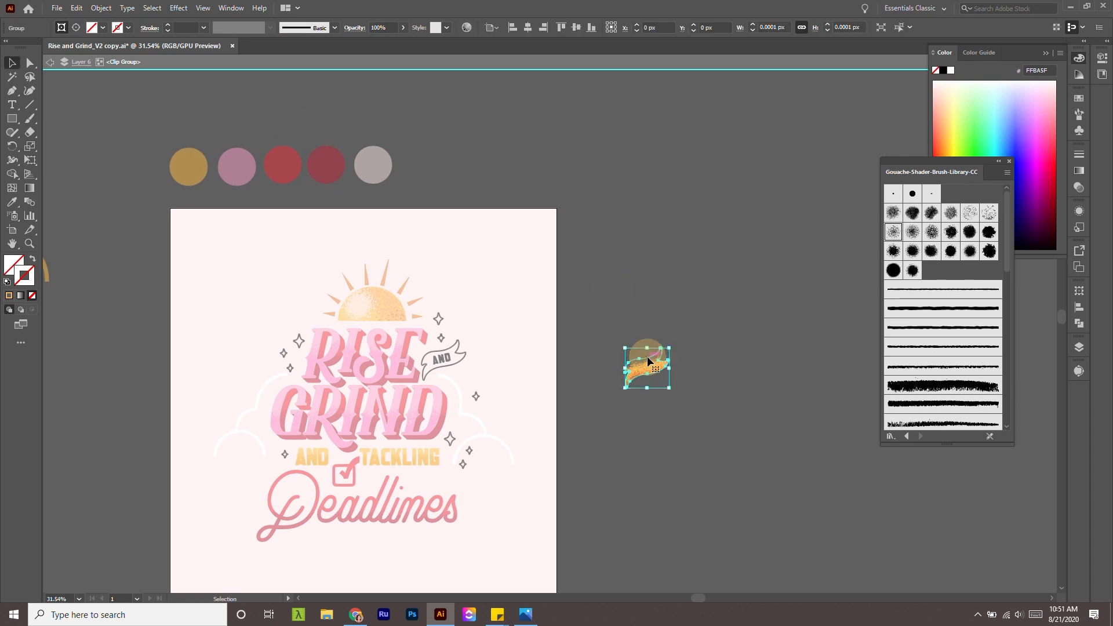
pyautogui.press('i')
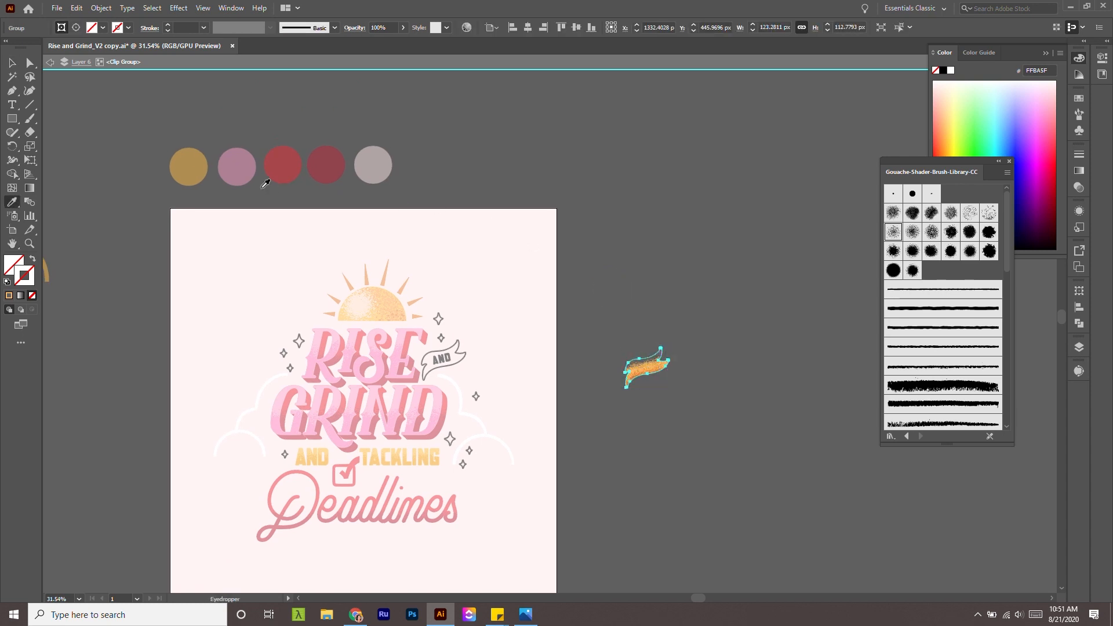
pyautogui.click(202, 167)
pyautogui.press('v')
pyautogui.doubleClick(634, 250)
pyautogui.moveTo(755, 382); pyautogui.dragTo(755, 310)
pyautogui.moveTo(638, 349); pyautogui.dragTo(722, 409)
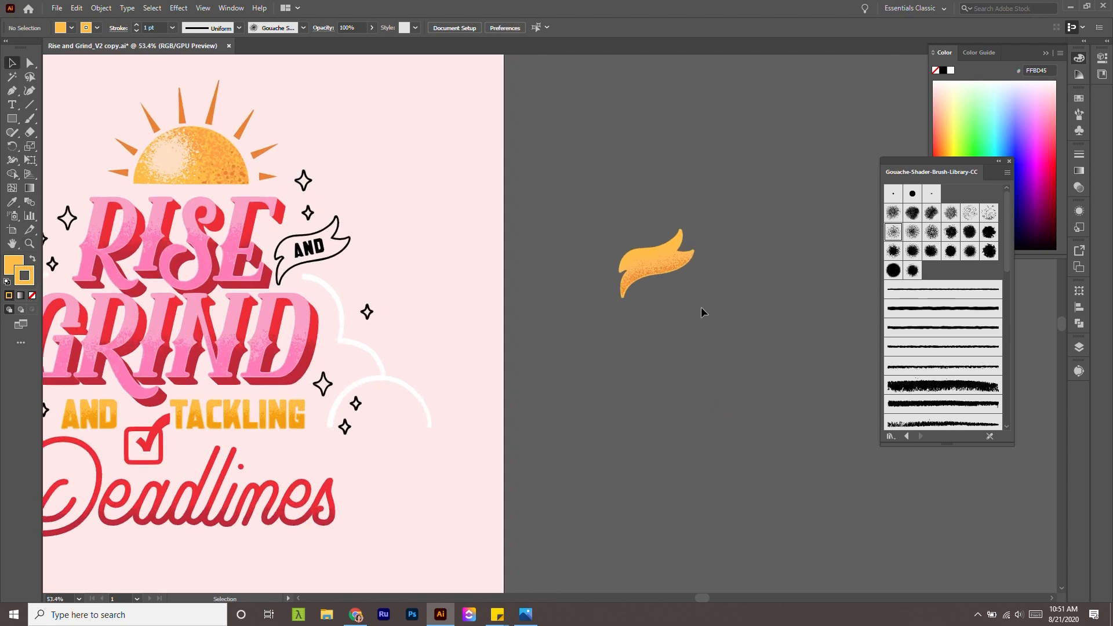
# Move the shaded yellow banner onto the artboard and align it inside the black outline around AND.
pyautogui.moveTo(542, 267); pyautogui.dragTo(620, 272)
pyautogui.press('v')
pyautogui.moveTo(766, 277); pyautogui.dragTo(221, 254)
pyautogui.hotkey('ctrl', '=')
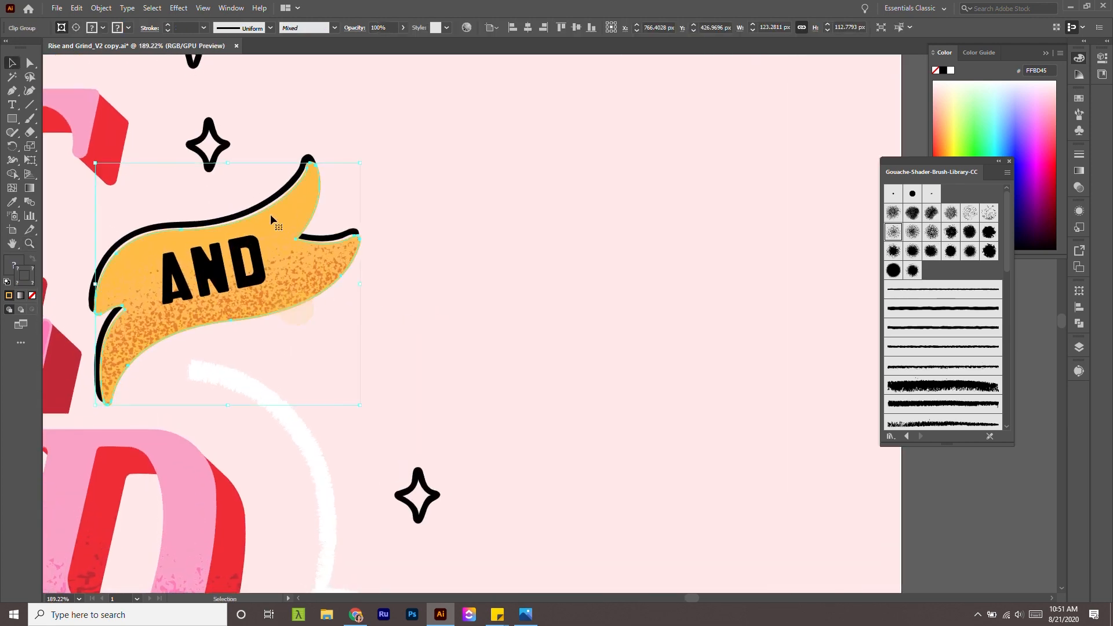
pyautogui.moveTo(279, 217); pyautogui.dragTo(276, 212)
pyautogui.click(543, 233)
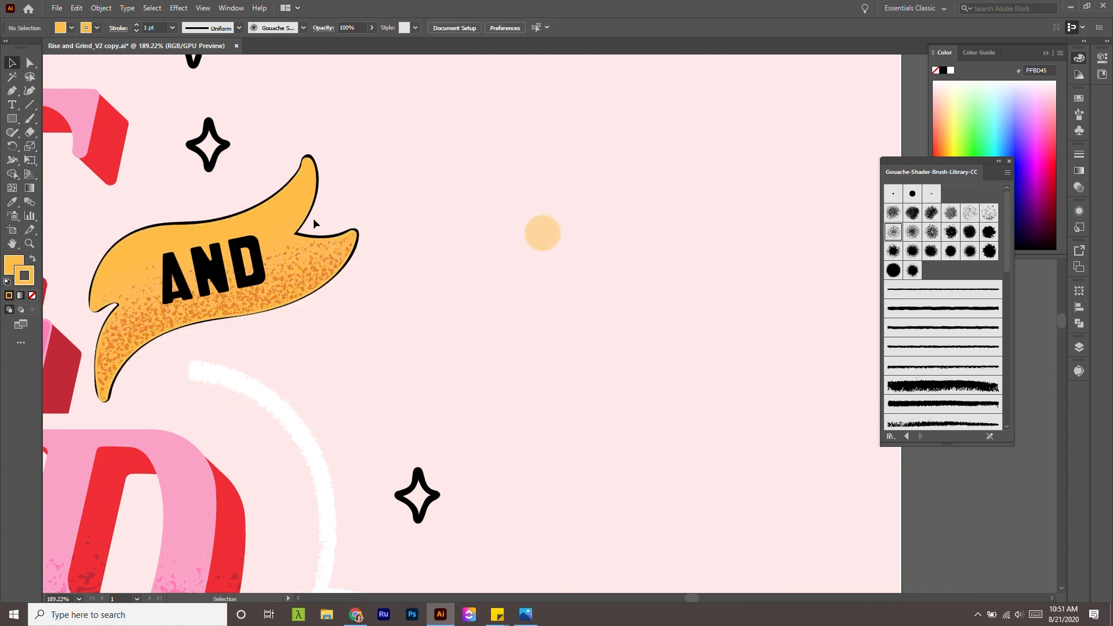
# Select the black banner outline around the shaded yellow banner and delete it.
pyautogui.click(357, 233)
pyautogui.press('z')
pyautogui.moveTo(341, 224); pyautogui.dragTo(679, 370)
pyautogui.press('v')
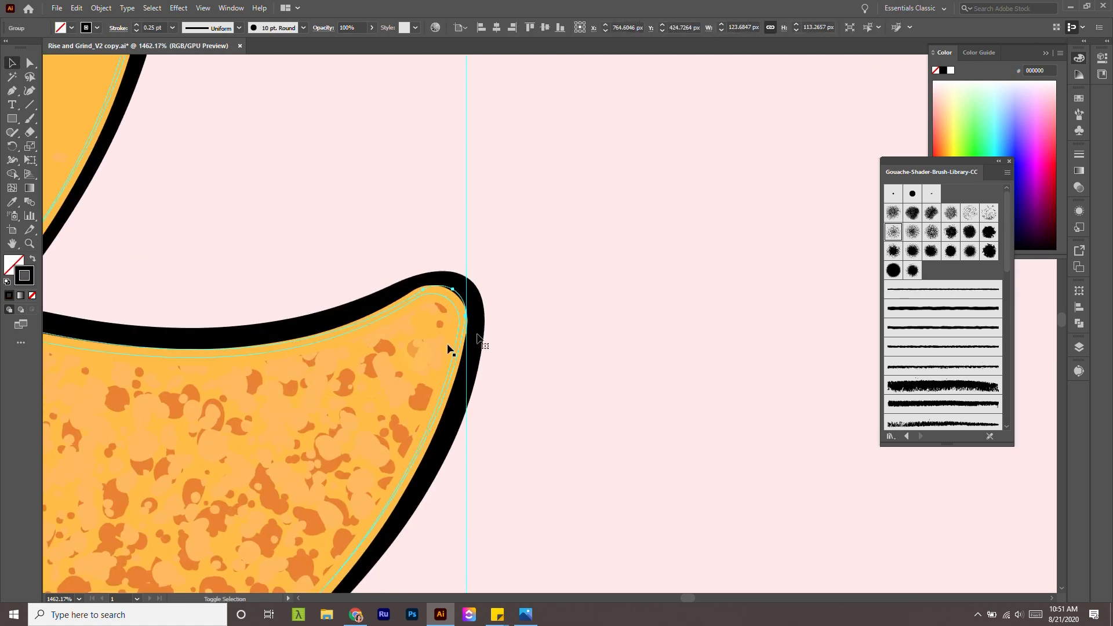
pyautogui.click(515, 346)
pyautogui.click(473, 296)
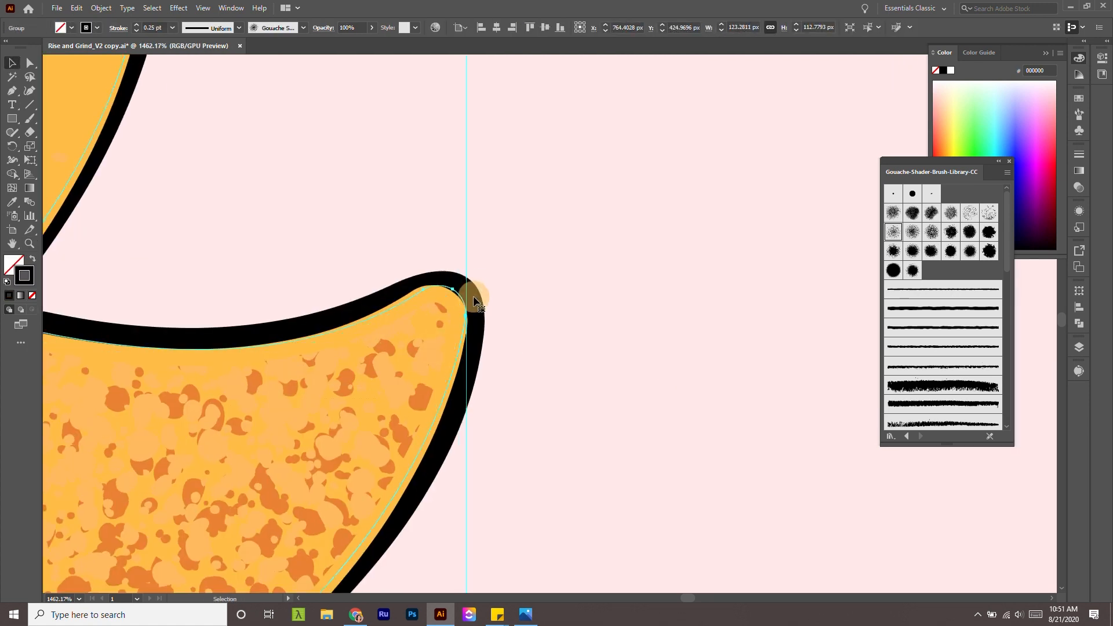
pyautogui.press('Delete')
# Recolour the AND lettering on the banner with the pale pink sampled from the artboard background.
pyautogui.press('z')
pyautogui.moveTo(479, 300); pyautogui.dragTo(502, 305)
pyautogui.press('v')
pyautogui.click(496, 307)
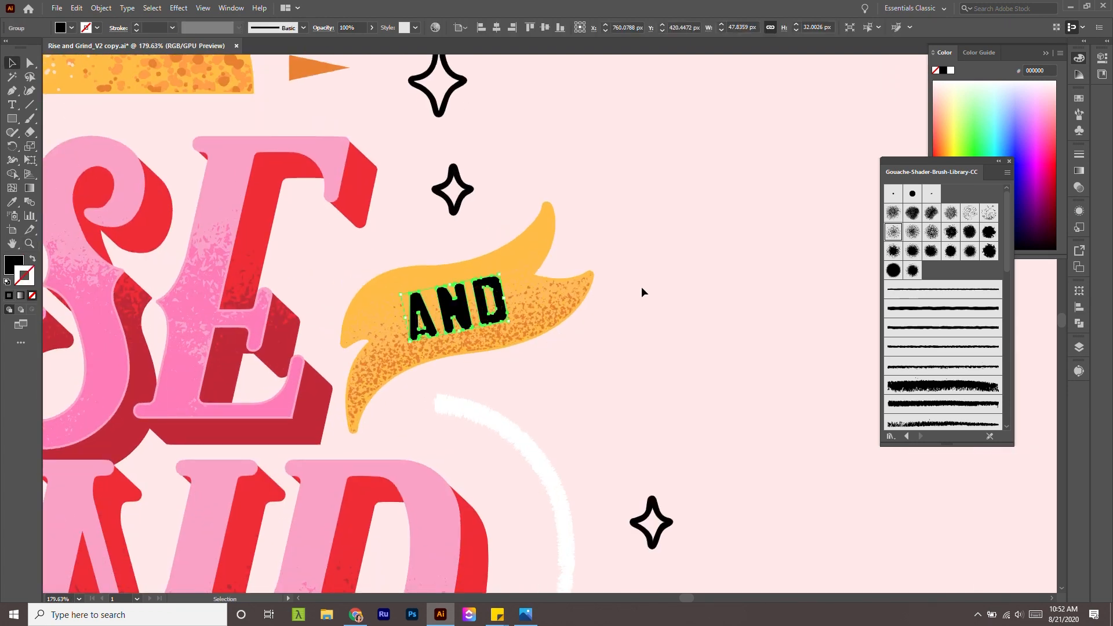
pyautogui.click(642, 195)
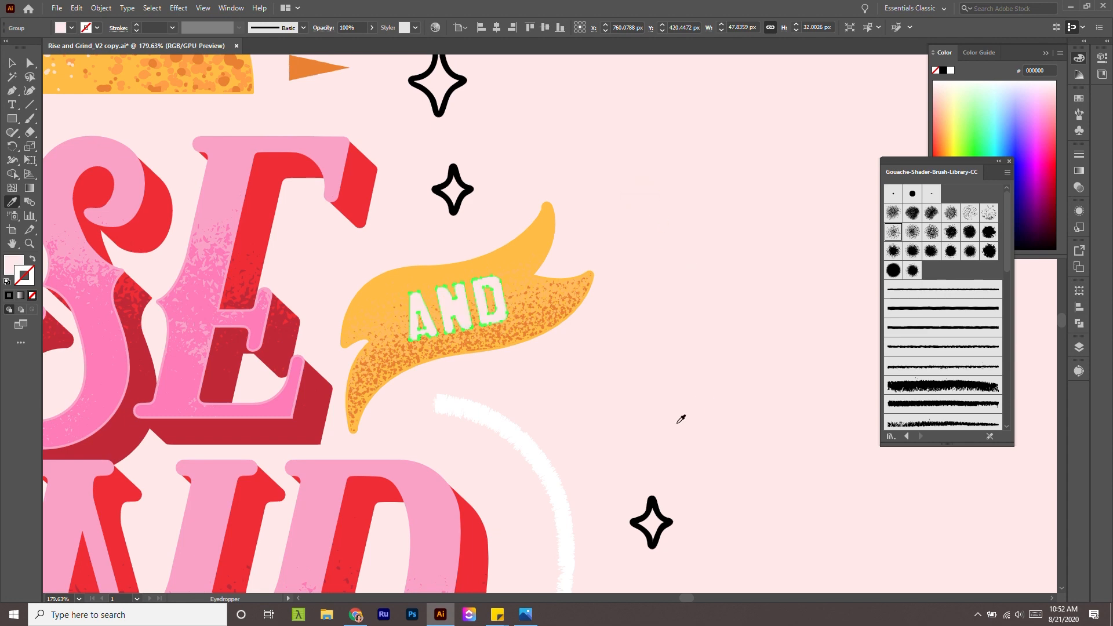
pyautogui.press('v')
pyautogui.click(668, 417)
pyautogui.press('z')
pyautogui.moveTo(554, 343); pyautogui.dragTo(656, 275)
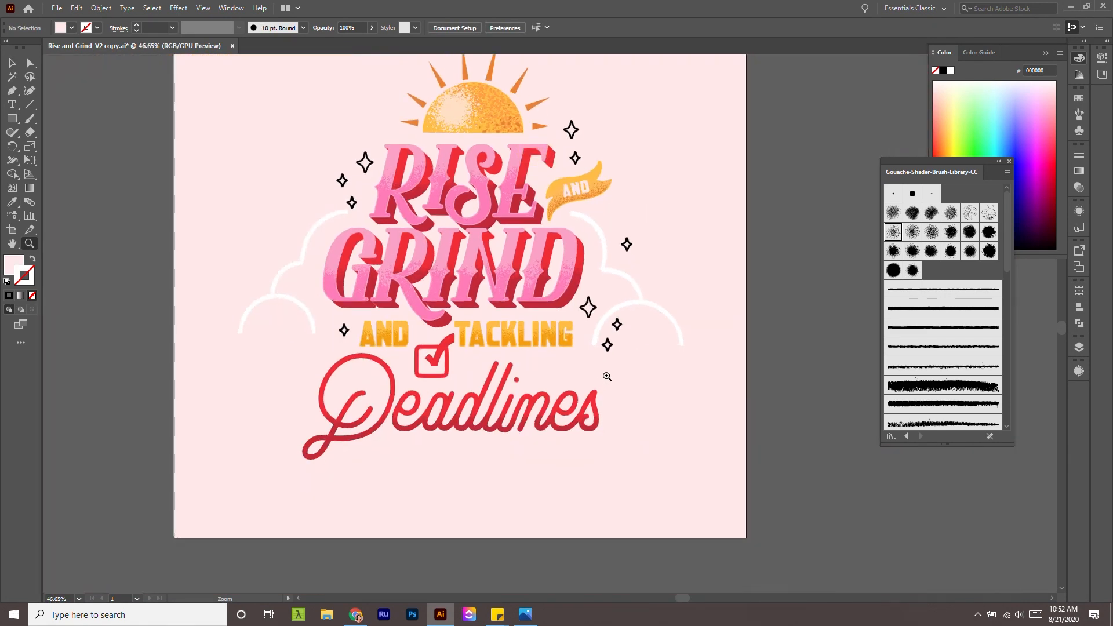
# Apply the first thin line brush in the gouache library to all the black sparkles around the lettering, with a 0.5 pt stroke.
pyautogui.scroll(2, 650, 343)
pyautogui.scroll(-2, 621, 318)
pyautogui.moveTo(644, 338)
pyautogui.mouseDown()
pyautogui.moveTo(621, 319)
pyautogui.moveTo(648, 320)
pyautogui.mouseUp()
pyautogui.press('space')
pyautogui.moveTo(649, 320); pyautogui.dragTo(722, 371)
pyautogui.click(667, 341)
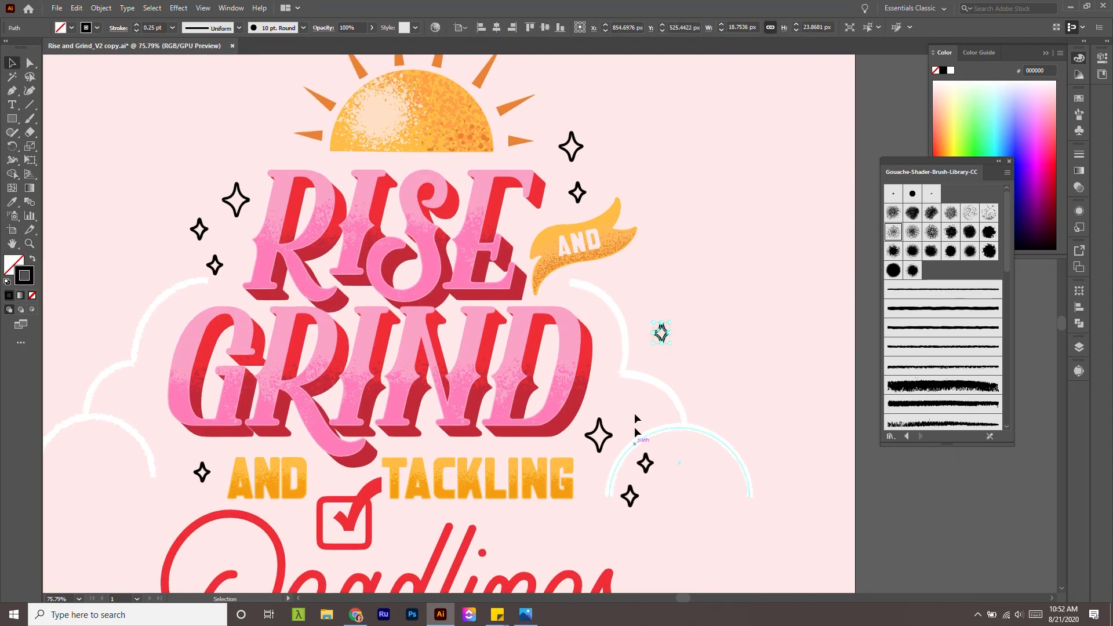
pyautogui.scroll(2, 593, 207)
pyautogui.hscroll(-1, 593, 207)
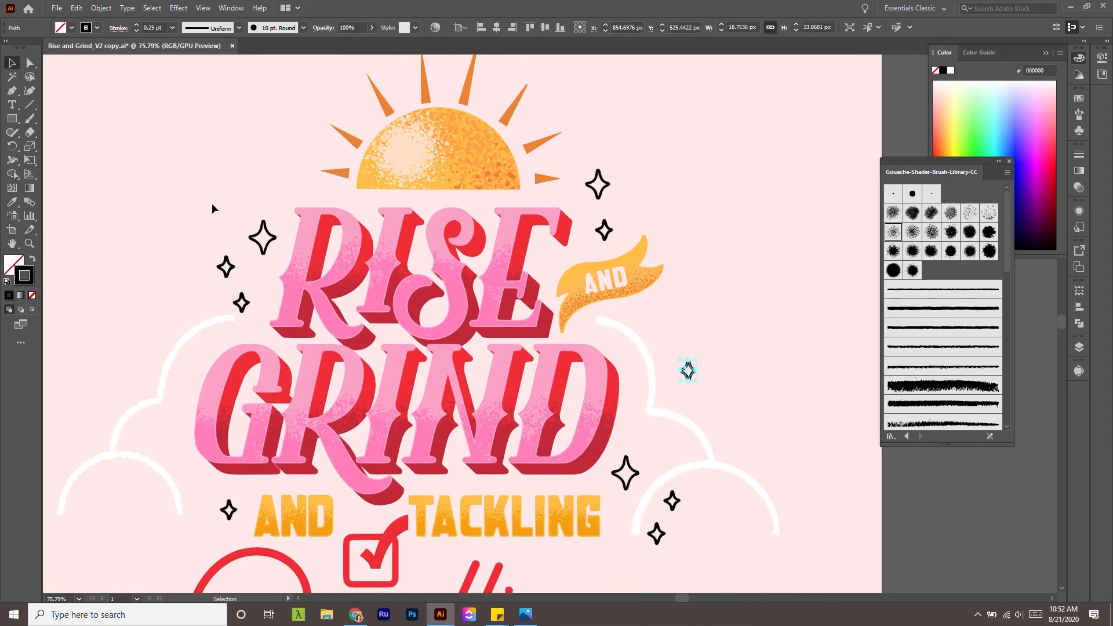
pyautogui.moveTo(256, 297); pyautogui.dragTo(257, 298)
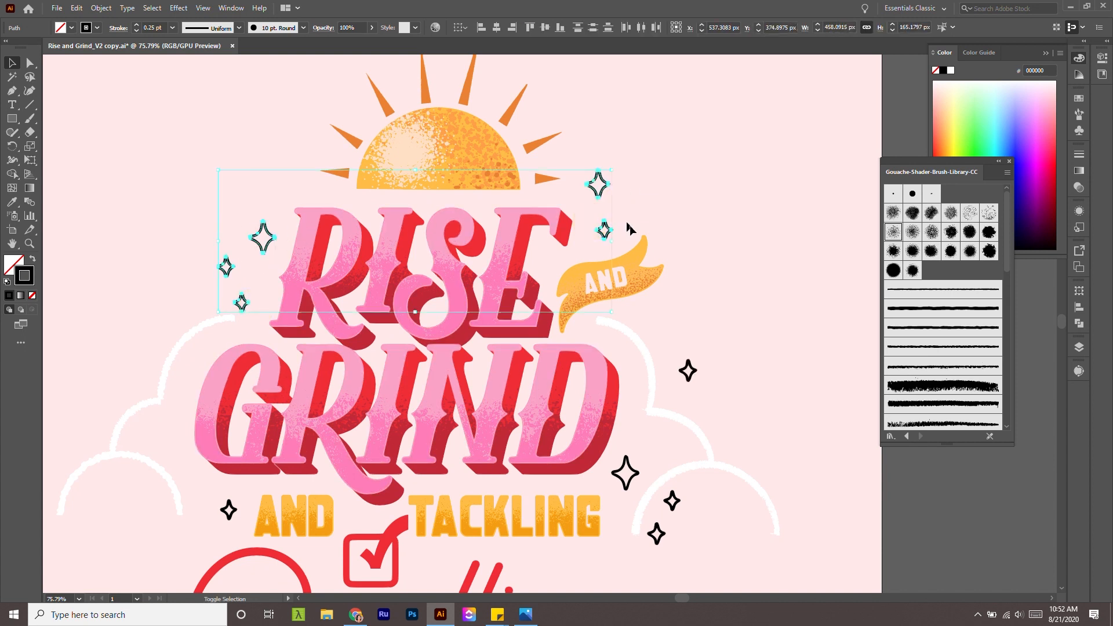
pyautogui.keyDown('shift'); pyautogui.click(687, 370); pyautogui.keyUp('shift')
pyautogui.keyDown('shift'); pyautogui.click(626, 476); pyautogui.keyUp('shift')
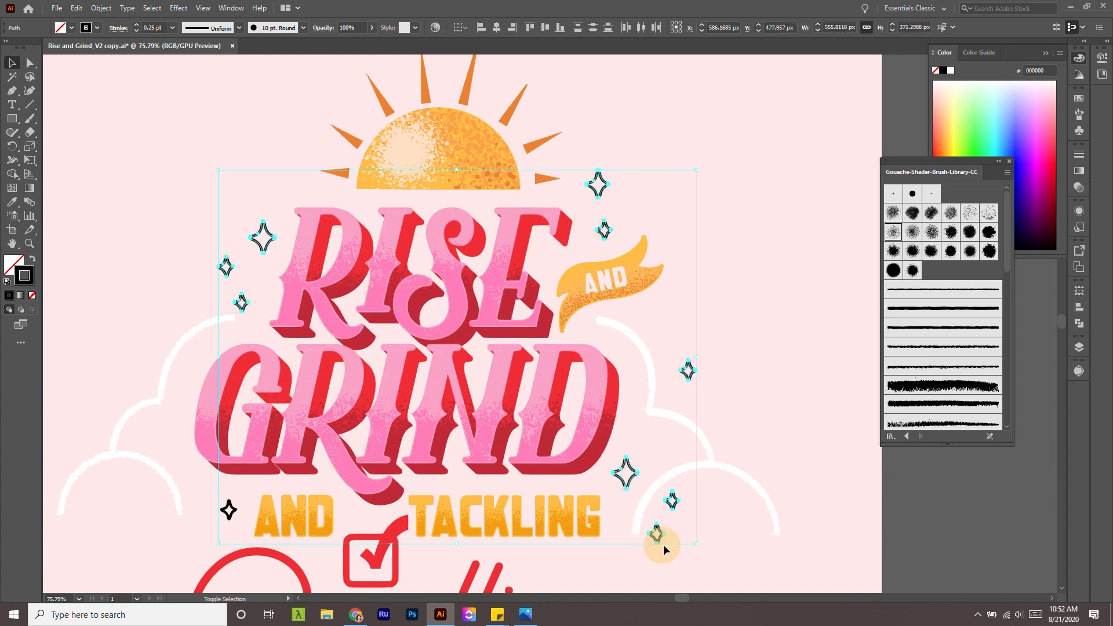
pyautogui.keyDown('shift'); pyautogui.click(229, 509); pyautogui.keyUp('shift')
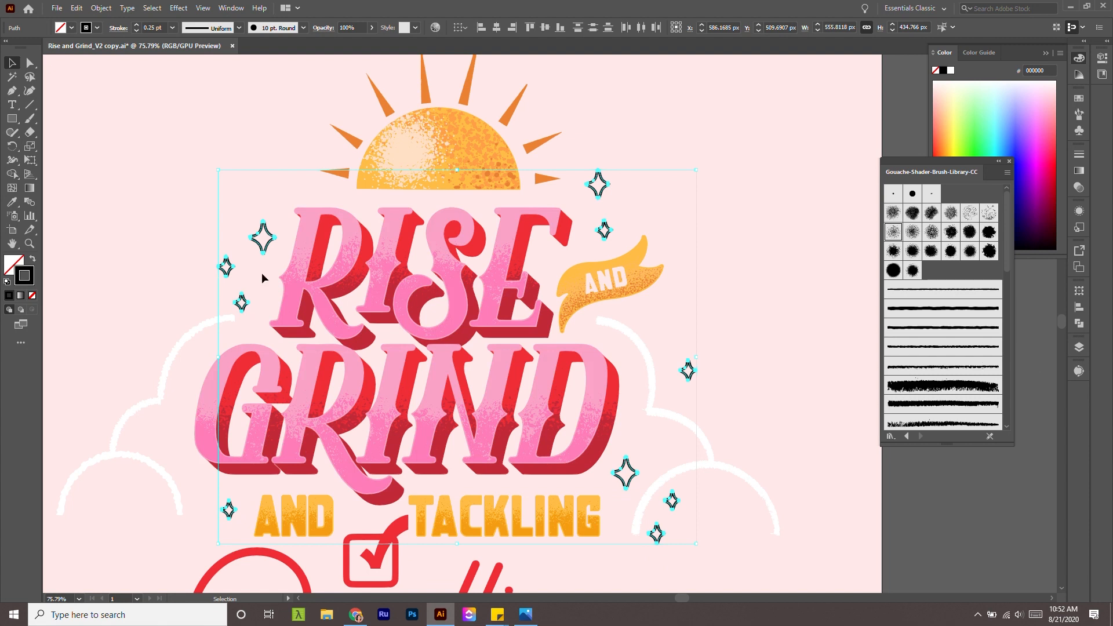
pyautogui.scroll(-1, 963, 272)
pyautogui.click(965, 255)
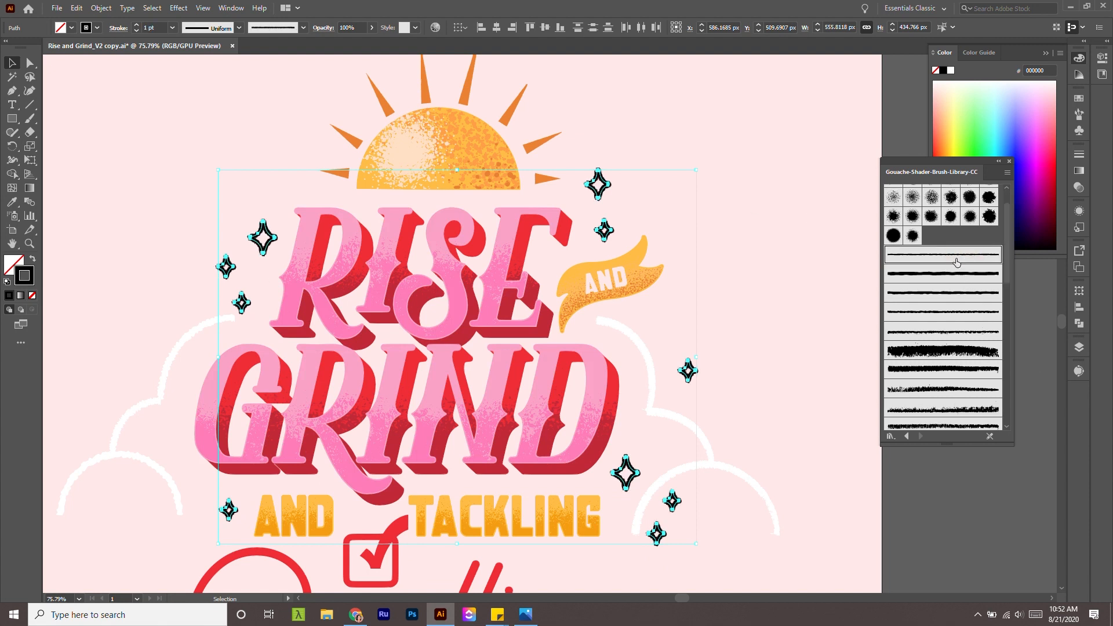
pyautogui.click(137, 31)
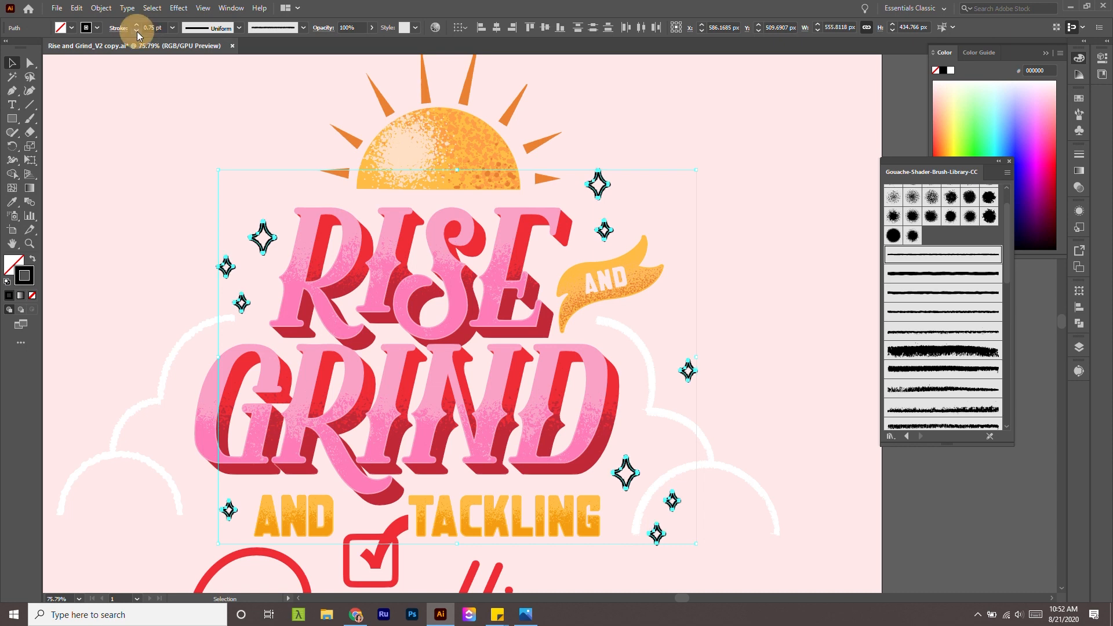
pyautogui.click(183, 162)
# Recolour the large sparkle beside the R of RISE with the palette's yellow swatch, FFBD45, for fill and stroke.
pyautogui.press('z')
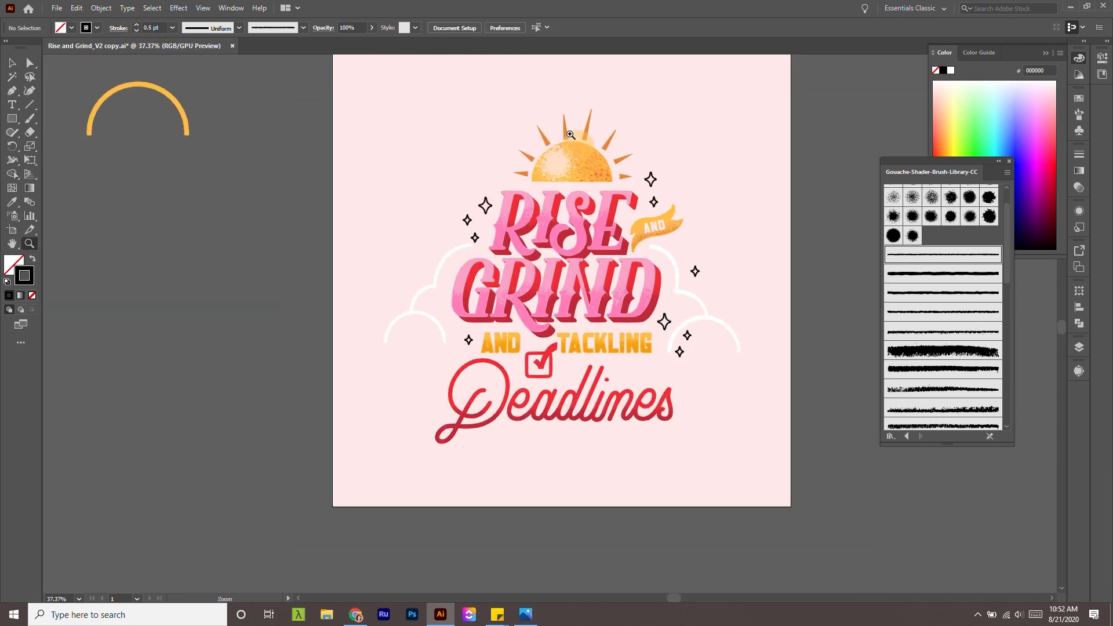
pyautogui.moveTo(770, 248); pyautogui.dragTo(659, 183)
pyautogui.click(658, 183)
pyautogui.press('v')
pyautogui.click(236, 309)
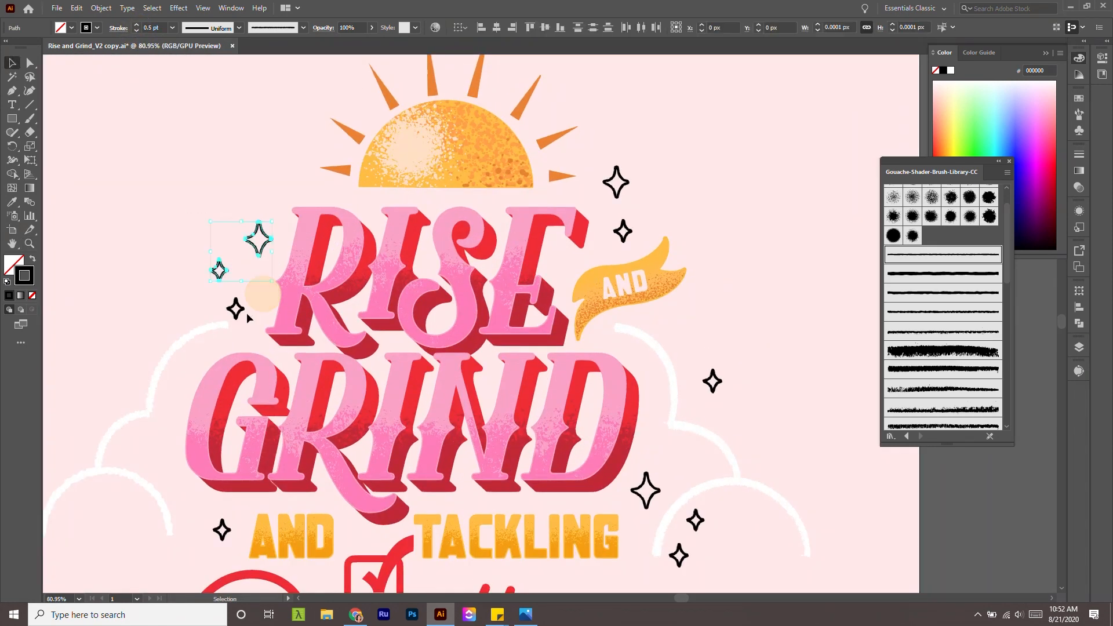
pyautogui.click(166, 211)
pyautogui.scroll(-3, 204, 219)
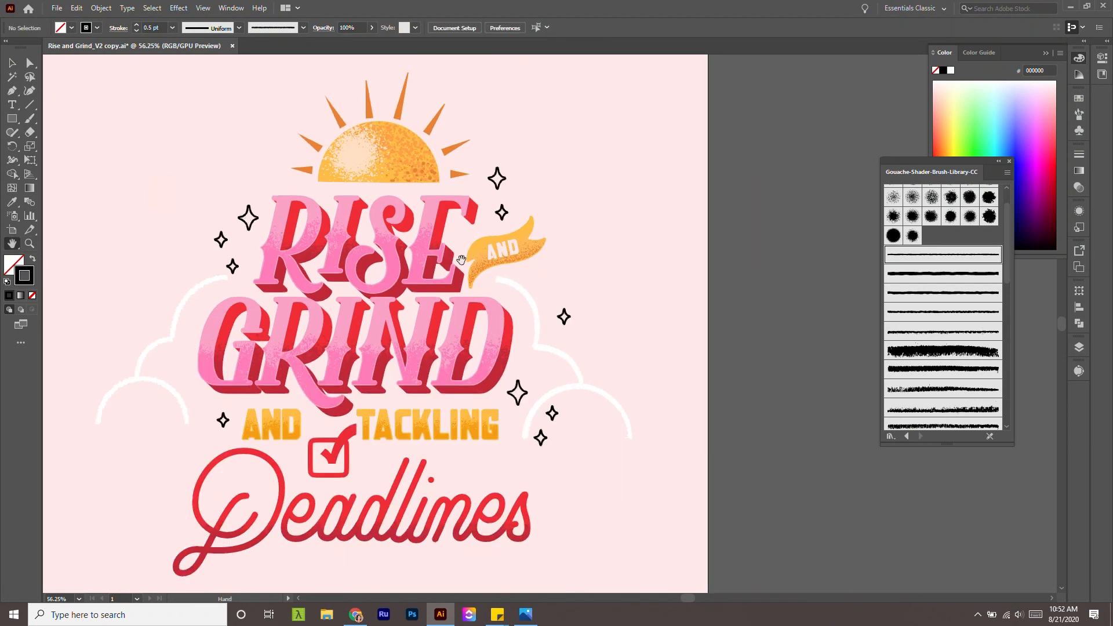
pyautogui.scroll(1, 164, 191)
pyautogui.click(348, 245)
pyautogui.press('i')
pyautogui.scroll(6, 335, 191)
pyautogui.click(152, 87)
pyautogui.click(293, 380)
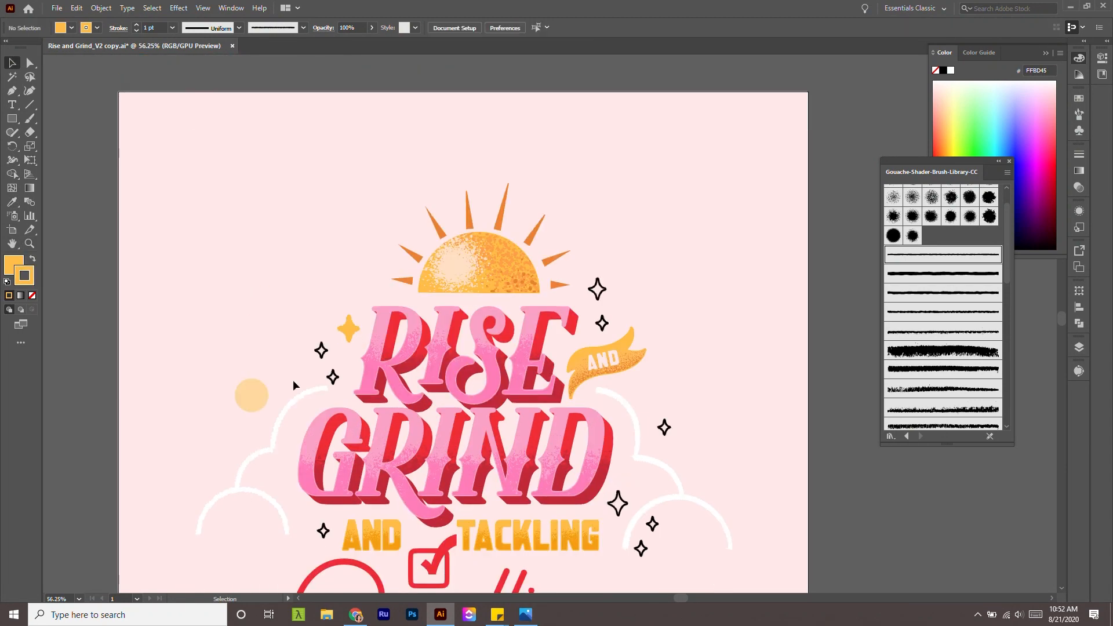
# Recolour the large sparkle above the AND banner with the palette's pink, FBA3C8, and set its stroke to 0.5 pt.
pyautogui.click(598, 276)
pyautogui.click(237, 87)
pyautogui.press('v')
pyautogui.click(137, 31)
pyautogui.click(258, 270)
# Recolour the small sparkle just above the AND banner with the yellow sampled from the large sparkle beside RISE.
pyautogui.scroll(-3, 258, 271)
pyautogui.press('z')
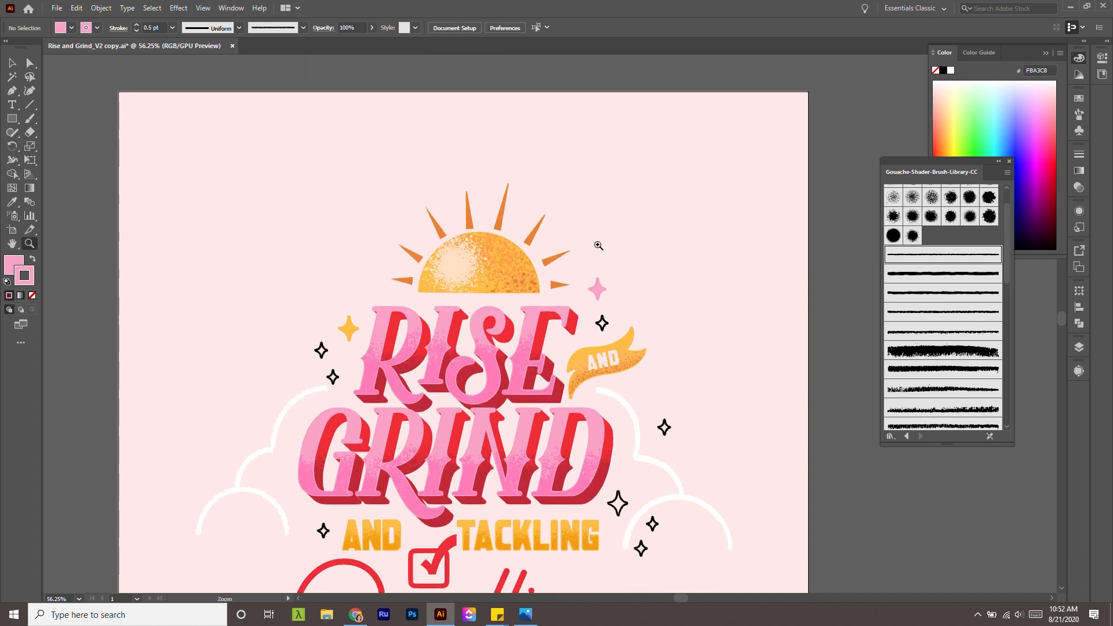
pyautogui.moveTo(589, 249); pyautogui.dragTo(617, 272)
pyautogui.scroll(-2, 617, 272)
pyautogui.scroll(-2, 635, 301)
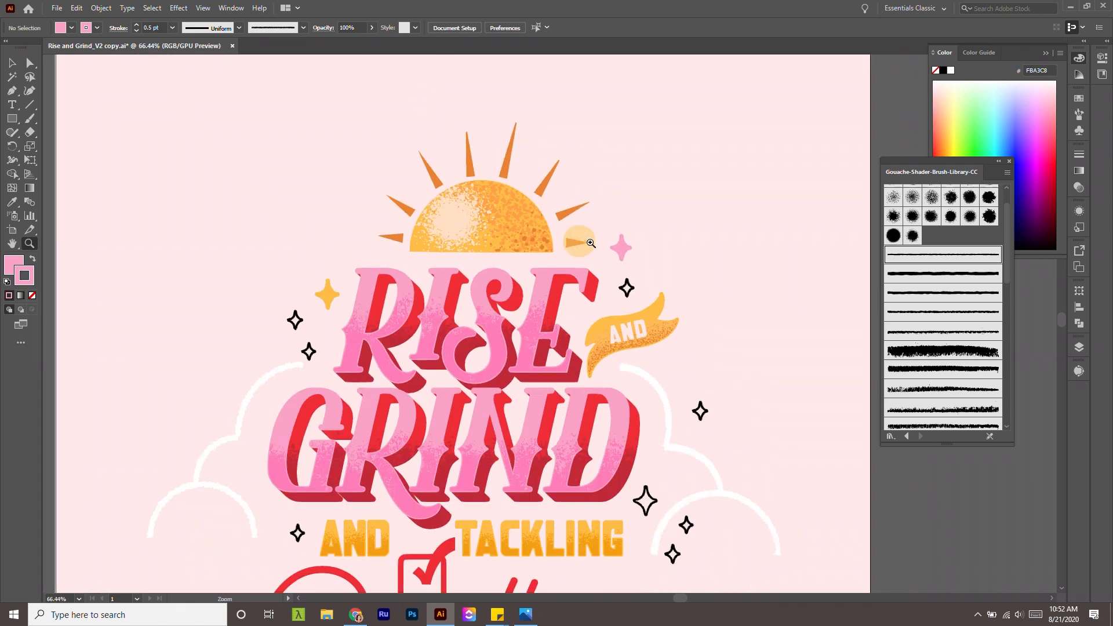
pyautogui.scroll(-1, 678, 334)
pyautogui.press('v')
pyautogui.click(693, 184)
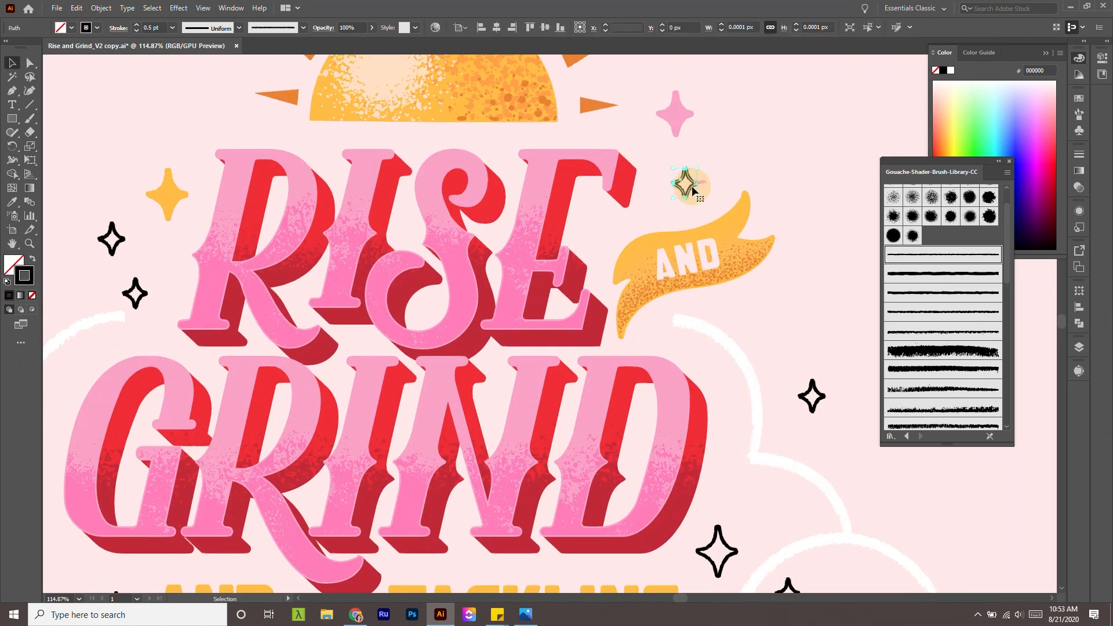
pyautogui.press('i')
pyautogui.click(158, 195)
# Recolour the lowest small sparkle beside the R of RISE with pink sampled from the lettering, using a 0.5 pt stroke.
pyautogui.press('v')
pyautogui.click(145, 293)
pyautogui.press('i')
pyautogui.click(217, 218)
pyautogui.click(137, 31)
# Recolour the remaining black sparkle beside RISE with red F02E37 sampled from the lettering's shadow, for both fill and stroke.
pyautogui.press('v')
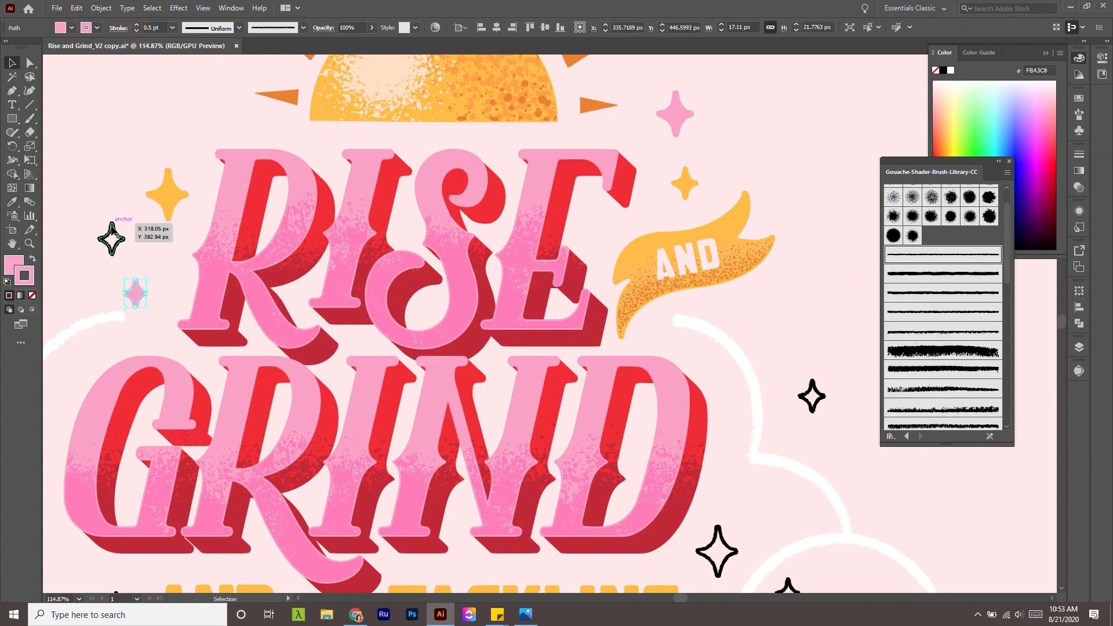
pyautogui.click(121, 234)
pyautogui.press('i')
pyautogui.click(328, 200)
pyautogui.press('z')
pyautogui.moveTo(377, 346); pyautogui.dragTo(366, 216)
pyautogui.scroll(3, 441, 198)
pyautogui.scroll(-3, 441, 198)
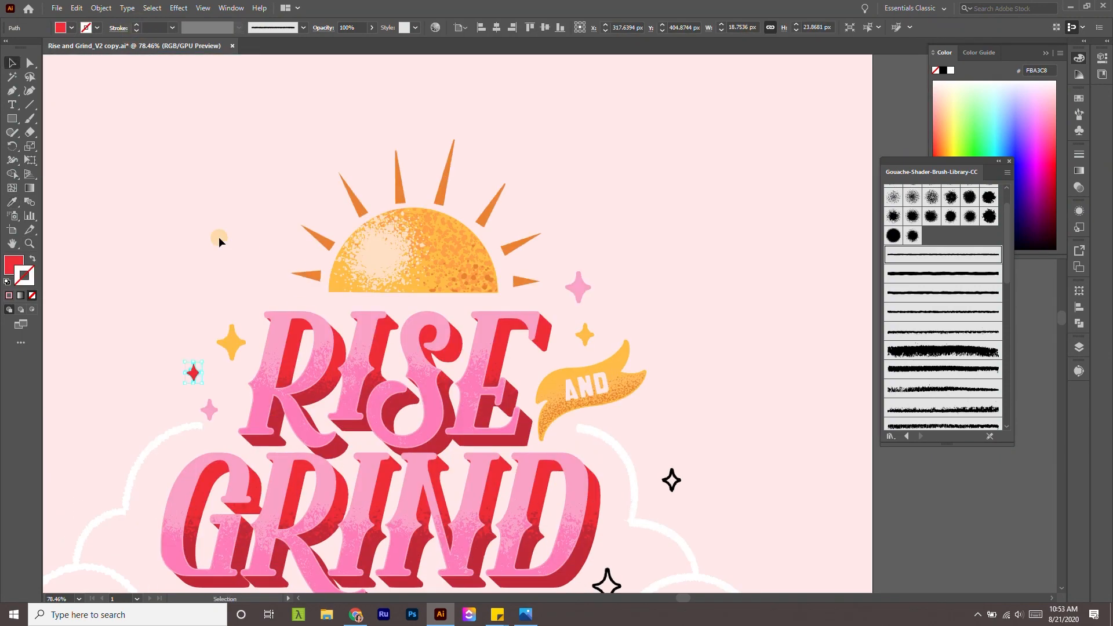
pyautogui.press('v')
pyautogui.click(33, 261)
# Recolour the outermost sparkle beyond GRIND's D in red and the large sparkle below it in yellow, sampling the finished sparkles.
pyautogui.scroll(-2, 547, 301)
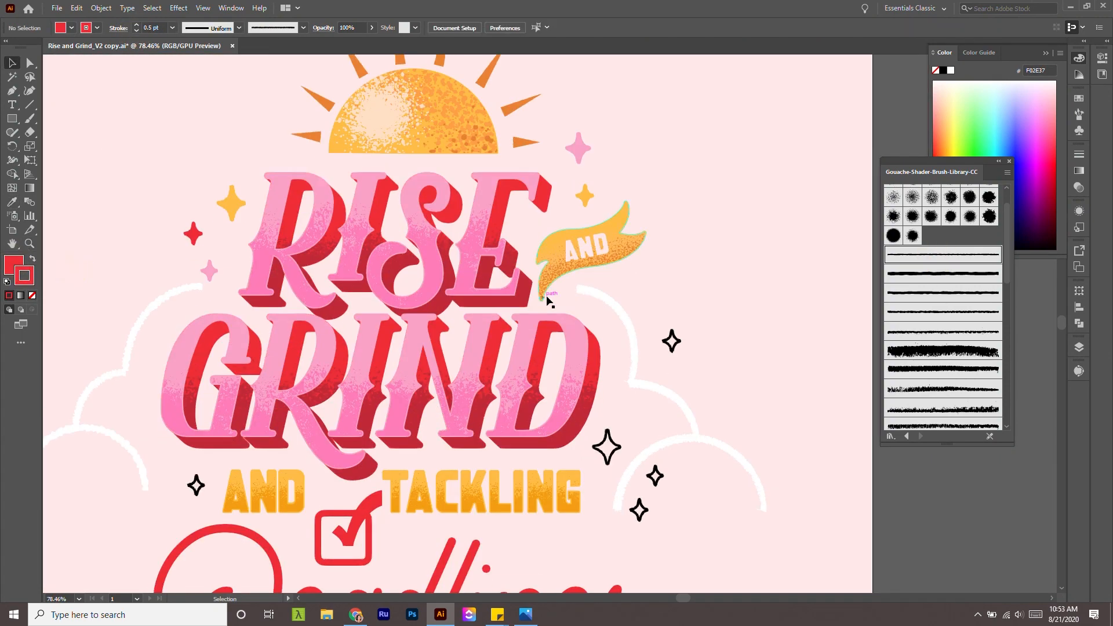
pyautogui.scroll(-2, 547, 301)
pyautogui.click(298, 260)
pyautogui.click(238, 204)
pyautogui.scroll(-3, 757, 302)
pyautogui.scroll(3, 748, 307)
pyautogui.click(724, 314)
pyautogui.press('i')
pyautogui.click(300, 220)
pyautogui.click(669, 409)
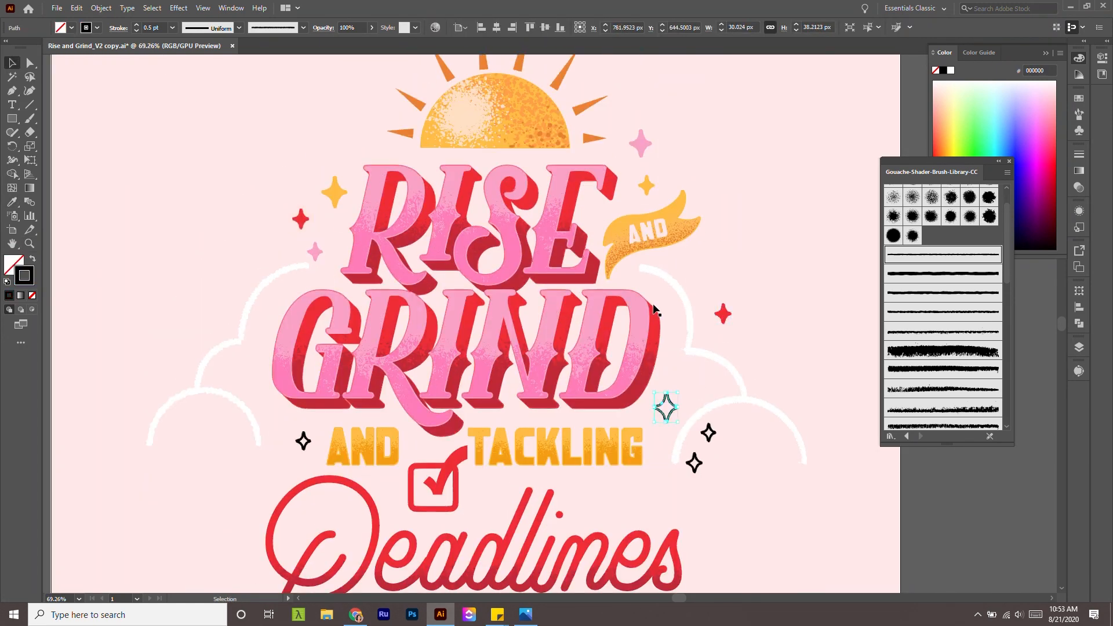
pyautogui.click(334, 193)
# Recolour the two small sparkles beyond TACKLING, the upper one pink and the lower one red, sampling the finished sparkles.
pyautogui.click(714, 433)
pyautogui.click(315, 252)
pyautogui.press('v')
pyautogui.click(698, 466)
pyautogui.press('i')
pyautogui.click(301, 222)
# Recolour the last black sparkle, before the AND of the tackling line, with the pink FBA3C8.
pyautogui.press('v')
pyautogui.click(301, 441)
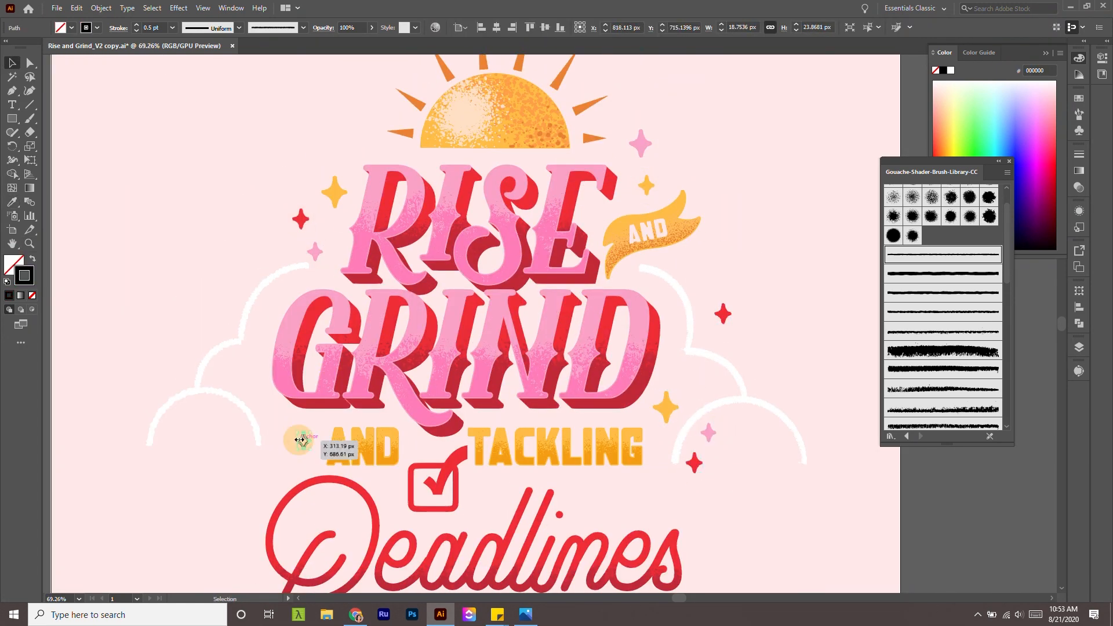
pyautogui.press('i')
pyautogui.click(334, 193)
pyautogui.press('v')
pyautogui.click(232, 226)
pyautogui.click(302, 441)
# Make Layer 10, directly above the background layers, the active layer.
pyautogui.moveTo(737, 504); pyautogui.dragTo(638, 342)
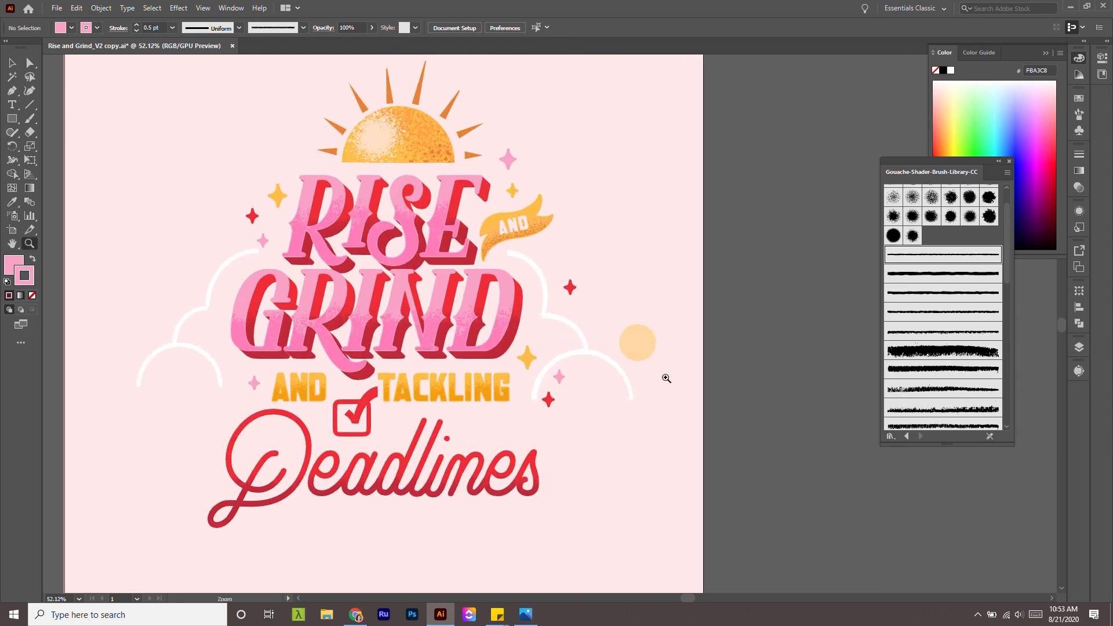
pyautogui.moveTo(607, 421); pyautogui.dragTo(692, 422)
pyautogui.scroll(-2, 759, 330)
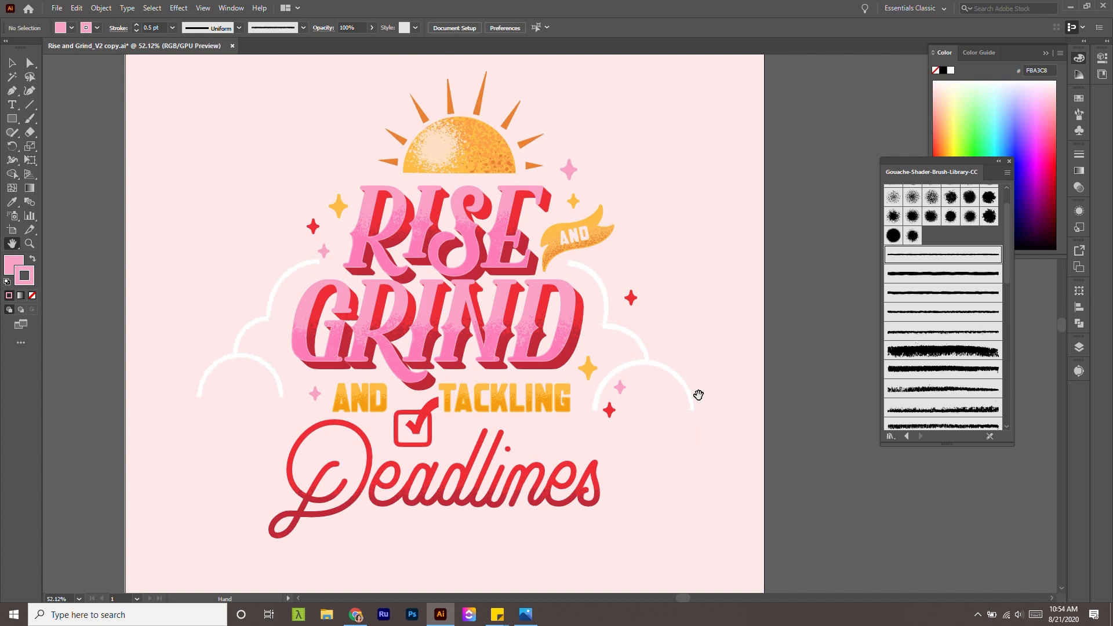
pyautogui.click(1081, 348)
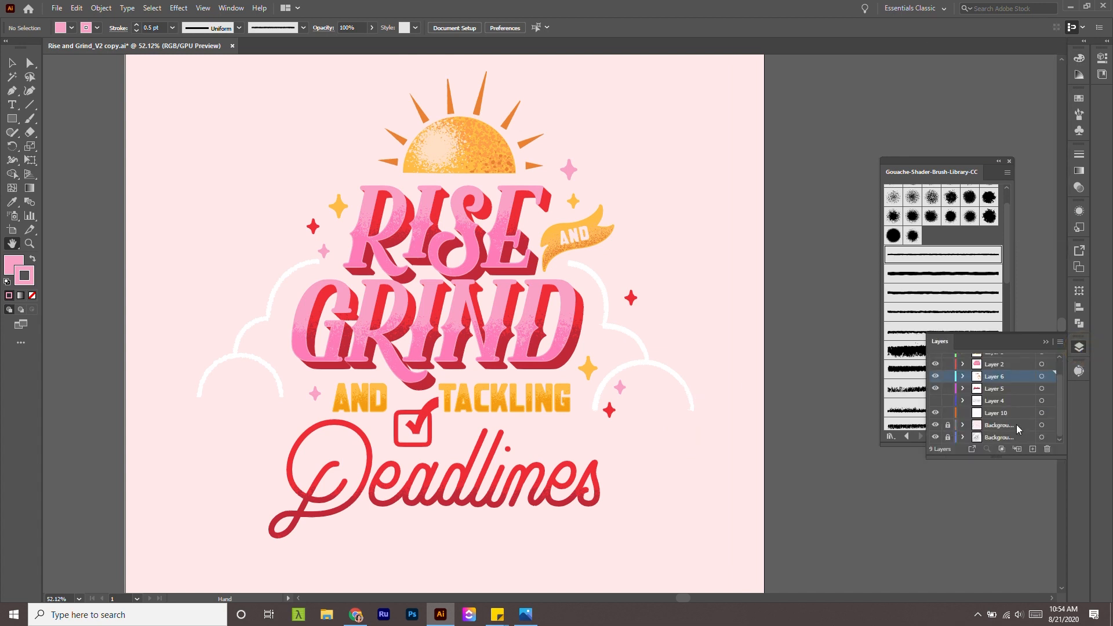
pyautogui.click(996, 428)
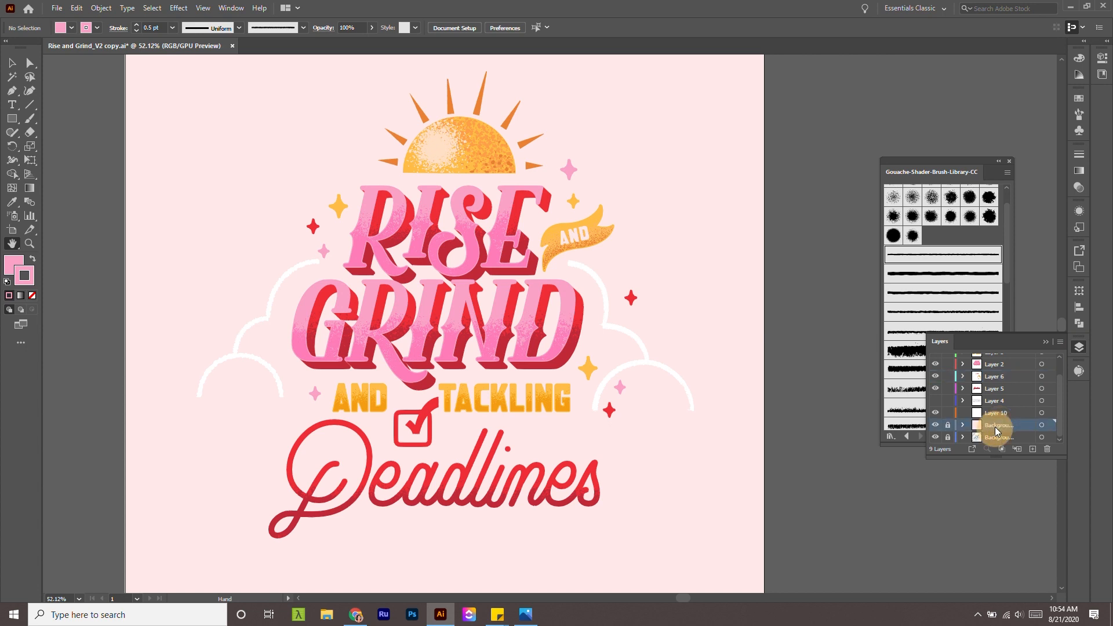
pyautogui.click(1000, 414)
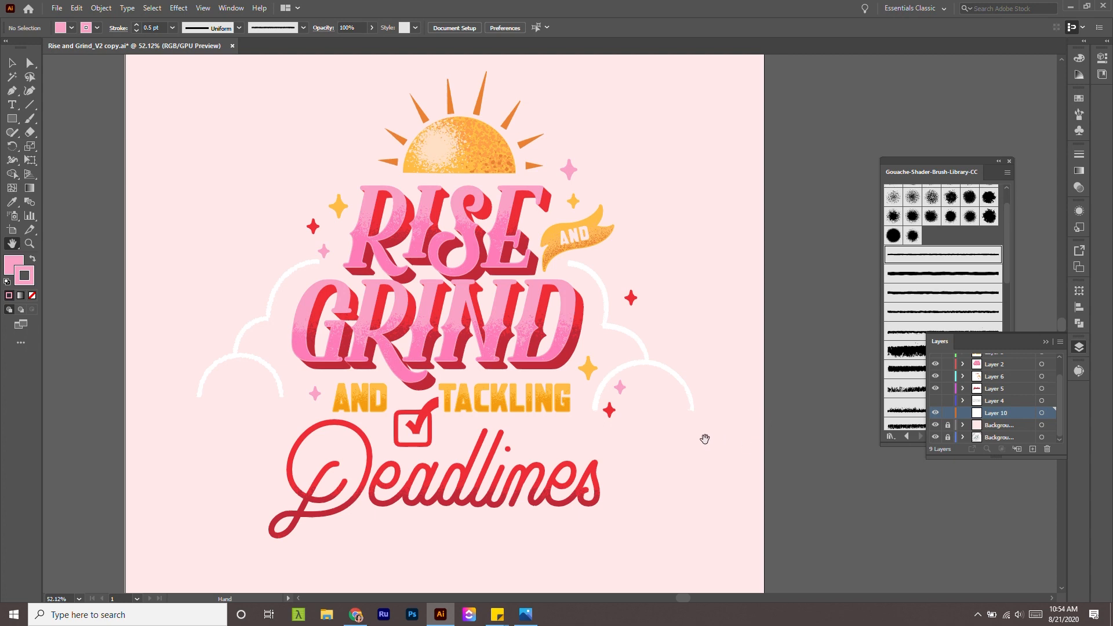
# Draw a closed, wavy pink blob with the Pen tool on the empty canvas beside the artboard.
pyautogui.moveTo(705, 439); pyautogui.dragTo(562, 385)
pyautogui.moveTo(669, 375); pyautogui.dragTo(412, 381)
pyautogui.moveTo(627, 412); pyautogui.dragTo(525, 361)
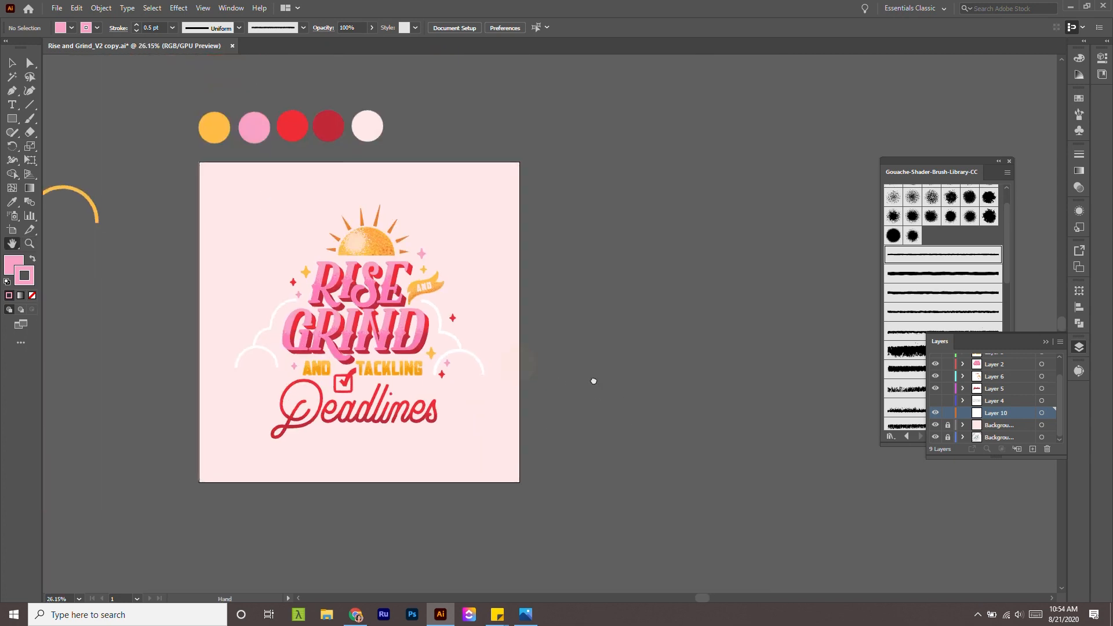
pyautogui.moveTo(596, 381); pyautogui.dragTo(550, 350)
pyautogui.moveTo(490, 369); pyautogui.dragTo(517, 365)
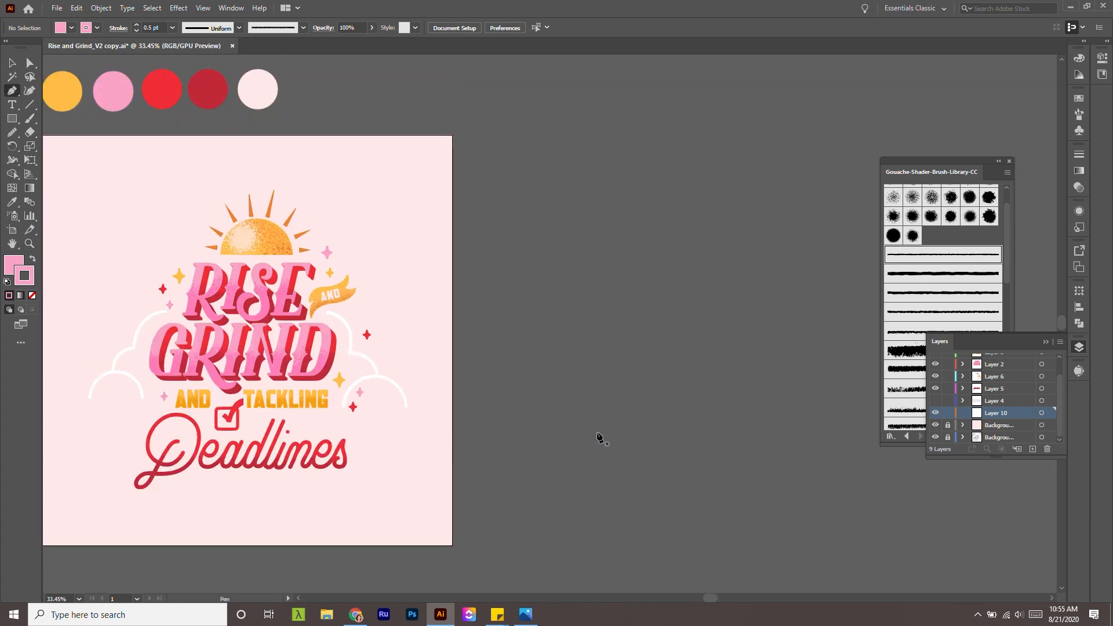
pyautogui.moveTo(524, 385); pyautogui.dragTo(524, 469)
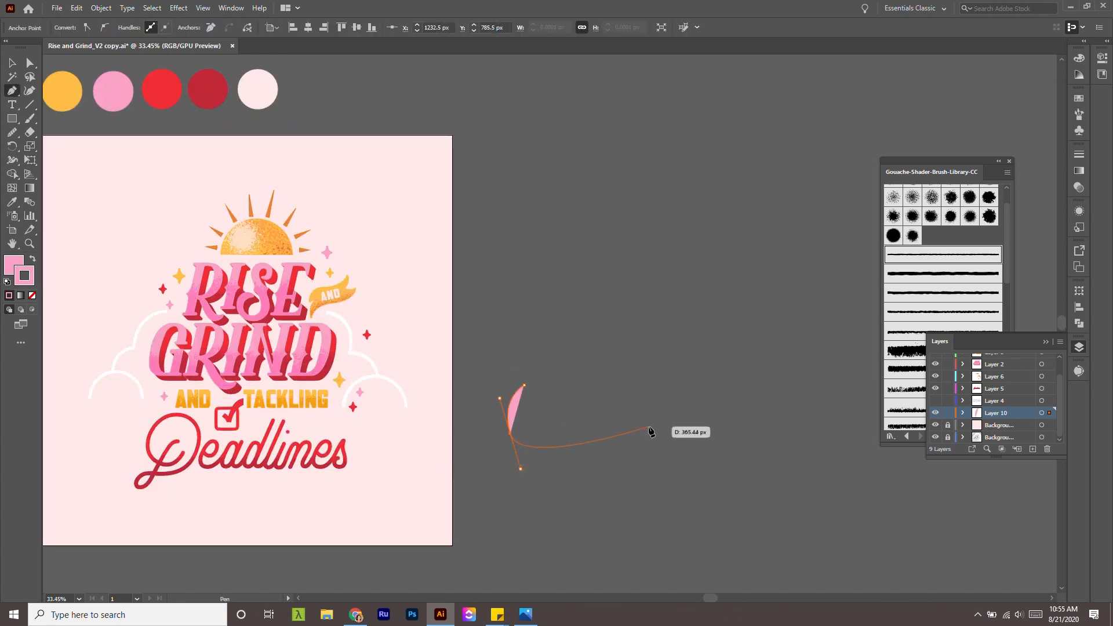
pyautogui.moveTo(694, 434); pyautogui.dragTo(694, 434)
pyautogui.moveTo(777, 446); pyautogui.dragTo(796, 420)
pyautogui.moveTo(675, 376); pyautogui.dragTo(582, 387)
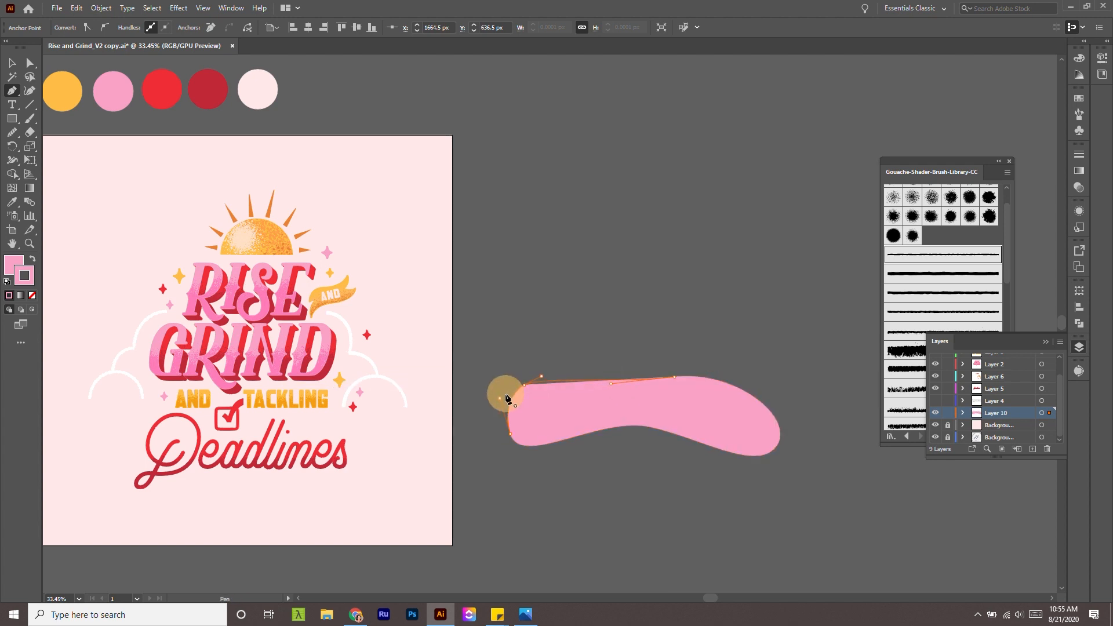
pyautogui.moveTo(507, 396); pyautogui.dragTo(507, 395)
# Smooth the pink blob's upper edge and rounded end with the Smooth tool.
pyautogui.press('z')
pyautogui.moveTo(616, 425); pyautogui.dragTo(676, 470)
pyautogui.press('v')
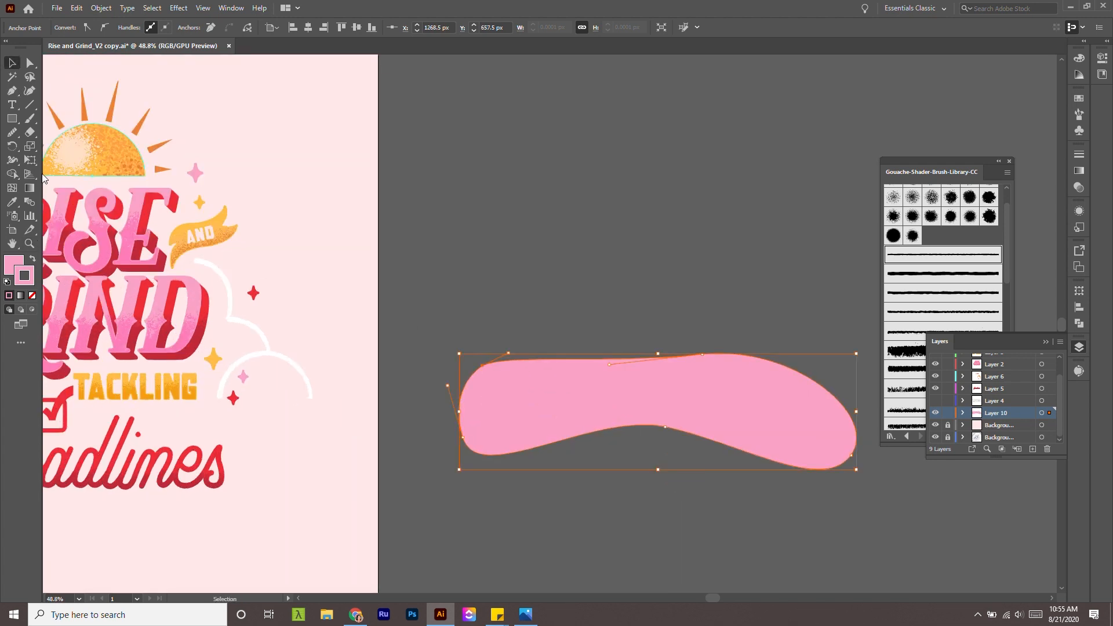
pyautogui.click(14, 136)
pyautogui.moveTo(520, 363)
pyautogui.mouseDown()
pyautogui.moveTo(466, 375)
pyautogui.moveTo(465, 435)
pyautogui.moveTo(484, 449)
pyautogui.moveTo(462, 427)
pyautogui.moveTo(591, 352)
pyautogui.mouseUp()
pyautogui.moveTo(473, 379)
pyautogui.mouseDown()
pyautogui.moveTo(532, 349)
pyautogui.moveTo(725, 358)
pyautogui.moveTo(829, 406)
pyautogui.moveTo(850, 454)
pyautogui.moveTo(740, 449)
pyautogui.moveTo(619, 420)
pyautogui.moveTo(462, 447)
pyautogui.mouseUp()
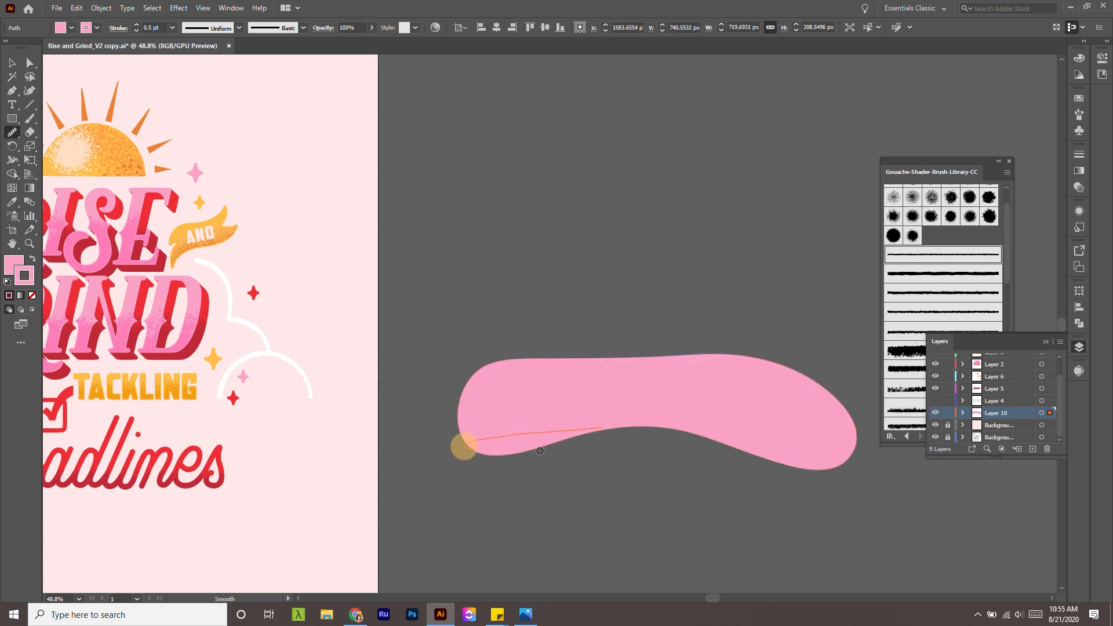
# Move the smoothed pink blob onto the artboard, behind the AND TACKLING line.
pyautogui.press('z')
pyautogui.moveTo(750, 443)
pyautogui.mouseDown()
pyautogui.moveTo(701, 419)
pyautogui.moveTo(684, 427)
pyautogui.mouseUp()
pyautogui.press('v')
pyautogui.click(689, 383)
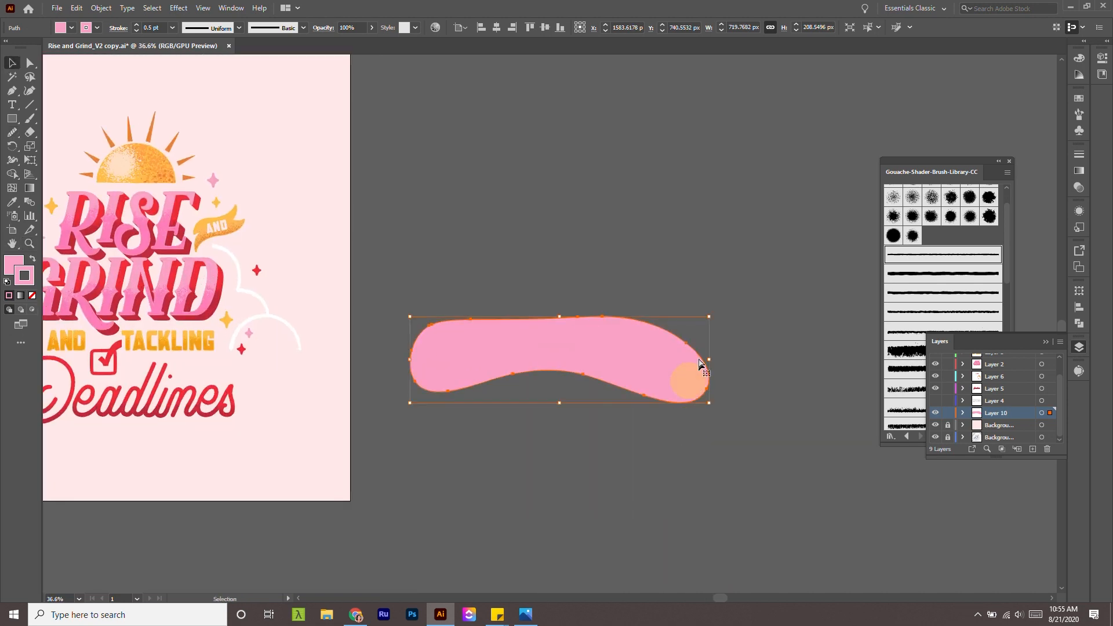
pyautogui.press('a')
pyautogui.press('z')
pyautogui.moveTo(775, 415); pyautogui.dragTo(710, 406)
pyautogui.press('v')
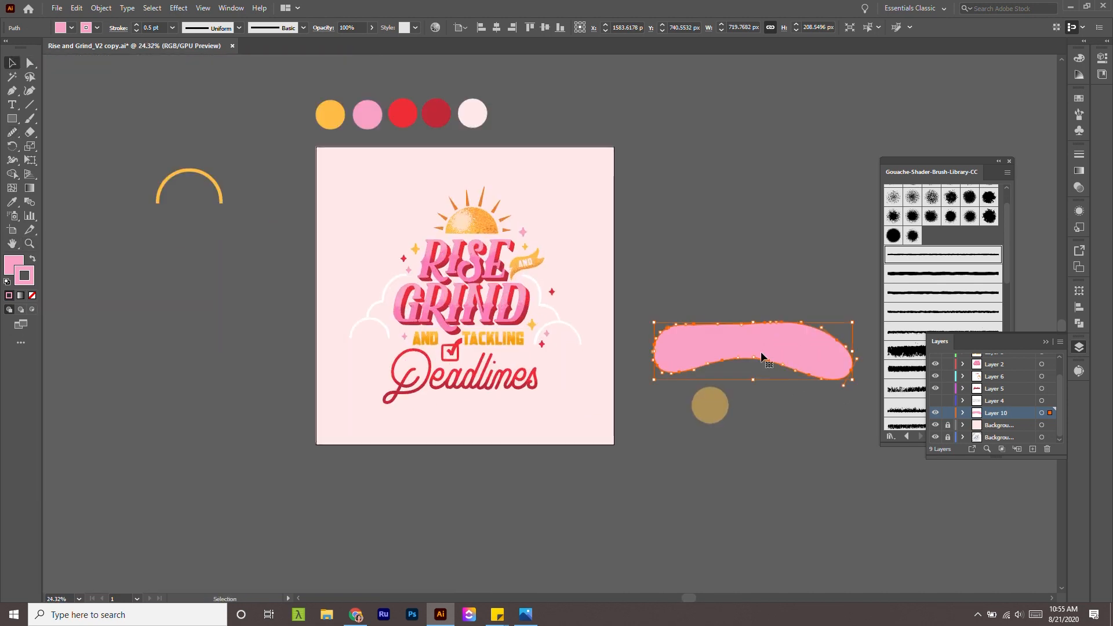
pyautogui.moveTo(758, 351); pyautogui.dragTo(458, 340)
pyautogui.scroll(3, 545, 366)
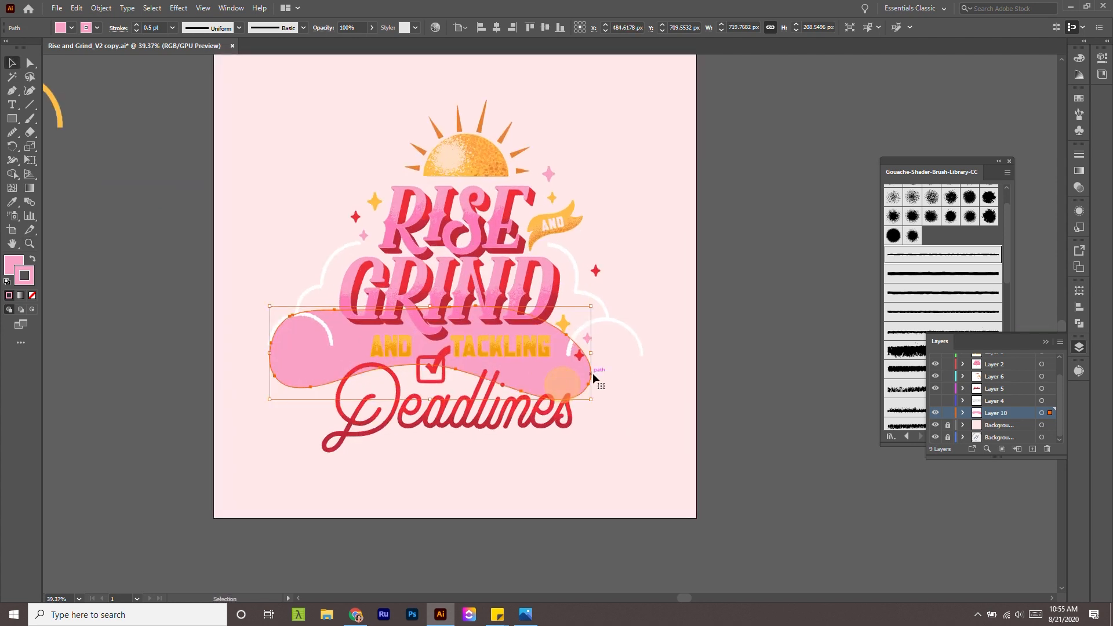
# Stretch the pink blob to about 832 px wide and move it down behind the Deadlines lettering.
pyautogui.moveTo(593, 355); pyautogui.dragTo(641, 353)
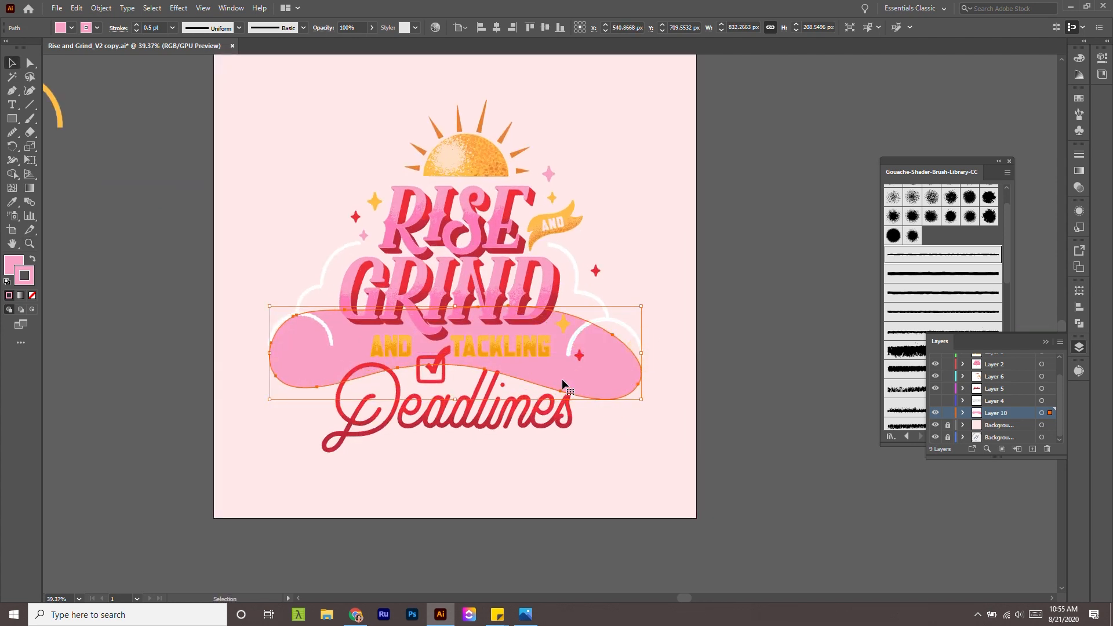
pyautogui.moveTo(563, 380); pyautogui.dragTo(568, 444)
pyautogui.press('a')
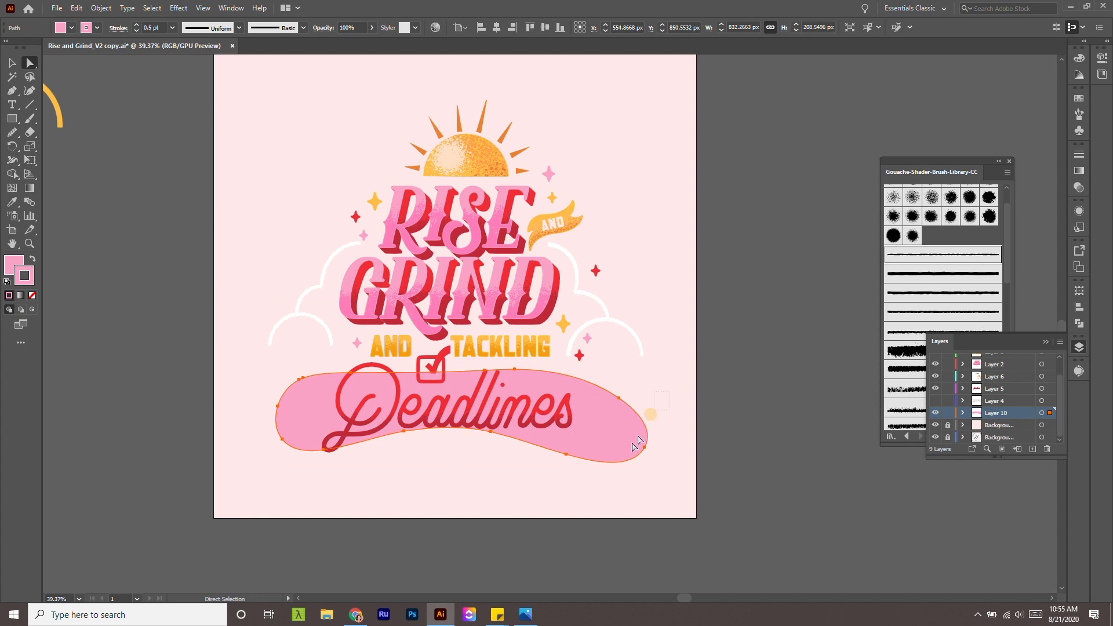
# Reshape and smooth the pink blob's wide end beside the Deadlines lettering into a fuller, rounder curve.
pyautogui.click(643, 447)
pyautogui.moveTo(618, 392)
pyautogui.mouseDown()
pyautogui.moveTo(619, 371)
pyautogui.moveTo(641, 413)
pyautogui.moveTo(603, 445)
pyautogui.mouseUp()
pyautogui.moveTo(569, 370); pyautogui.dragTo(483, 374)
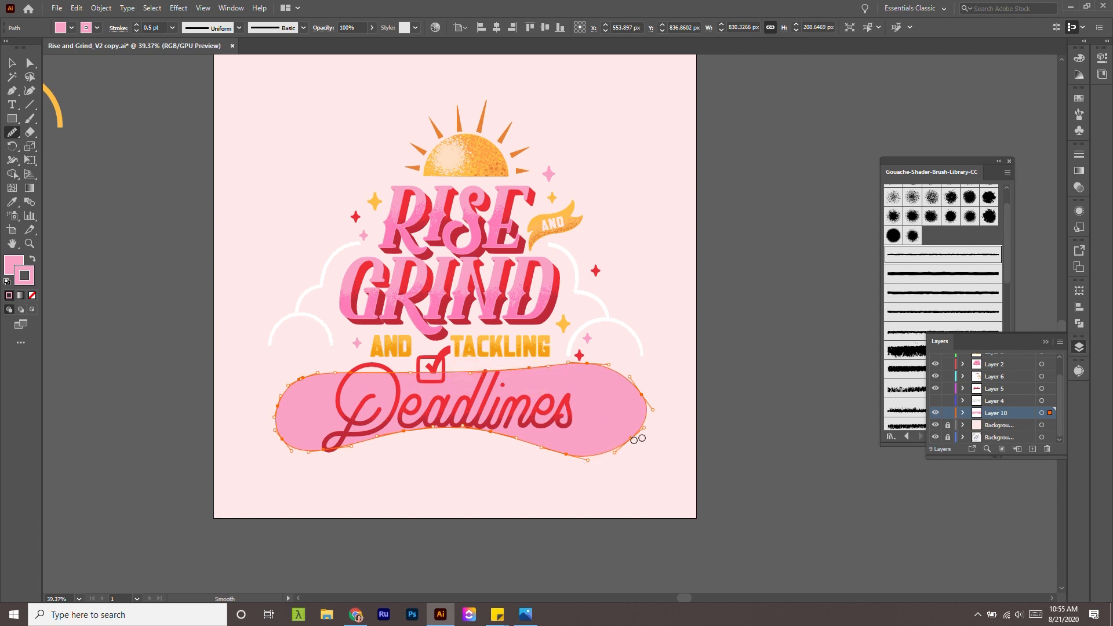
pyautogui.moveTo(639, 440); pyautogui.dragTo(556, 454)
pyautogui.moveTo(618, 379)
pyautogui.mouseDown()
pyautogui.moveTo(637, 430)
pyautogui.moveTo(645, 390)
pyautogui.moveTo(587, 367)
pyautogui.mouseUp()
pyautogui.moveTo(647, 438); pyautogui.dragTo(617, 419)
pyautogui.moveTo(617, 419); pyautogui.dragTo(665, 368)
# Move the pink blob off the artboard onto the empty canvas beside it and deselect it.
pyautogui.press('v')
pyautogui.click(722, 422)
pyautogui.moveTo(695, 405); pyautogui.dragTo(618, 404)
pyautogui.moveTo(524, 350); pyautogui.dragTo(567, 338)
pyautogui.click(661, 394)
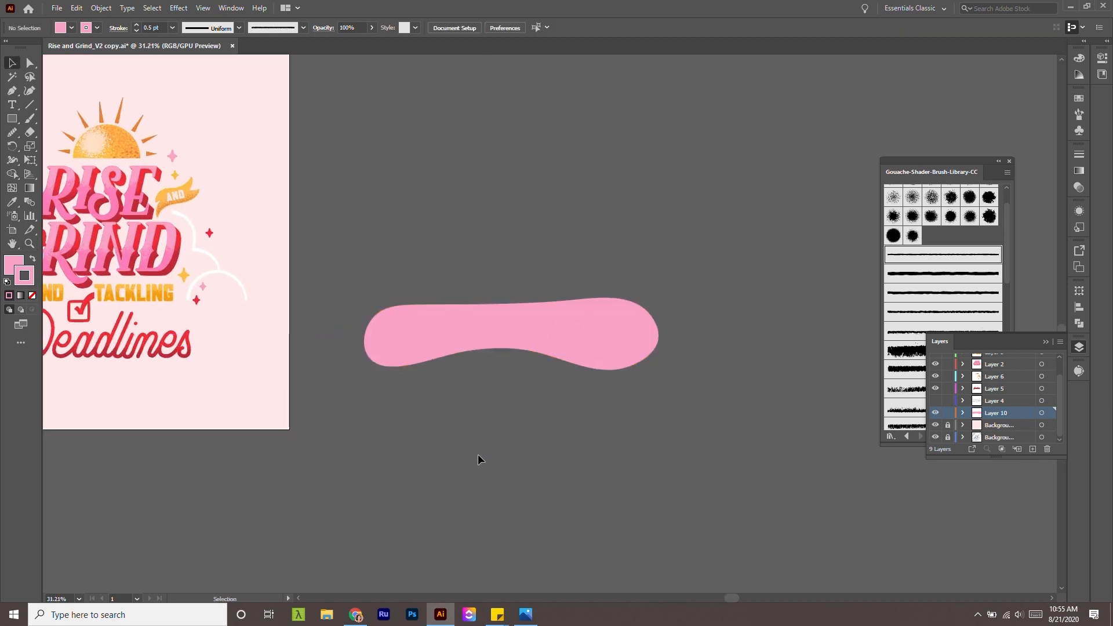
# Draw a straight horizontal line about 1108 px long across the blob, with a white stroke and no fill.
pyautogui.click(316, 344)
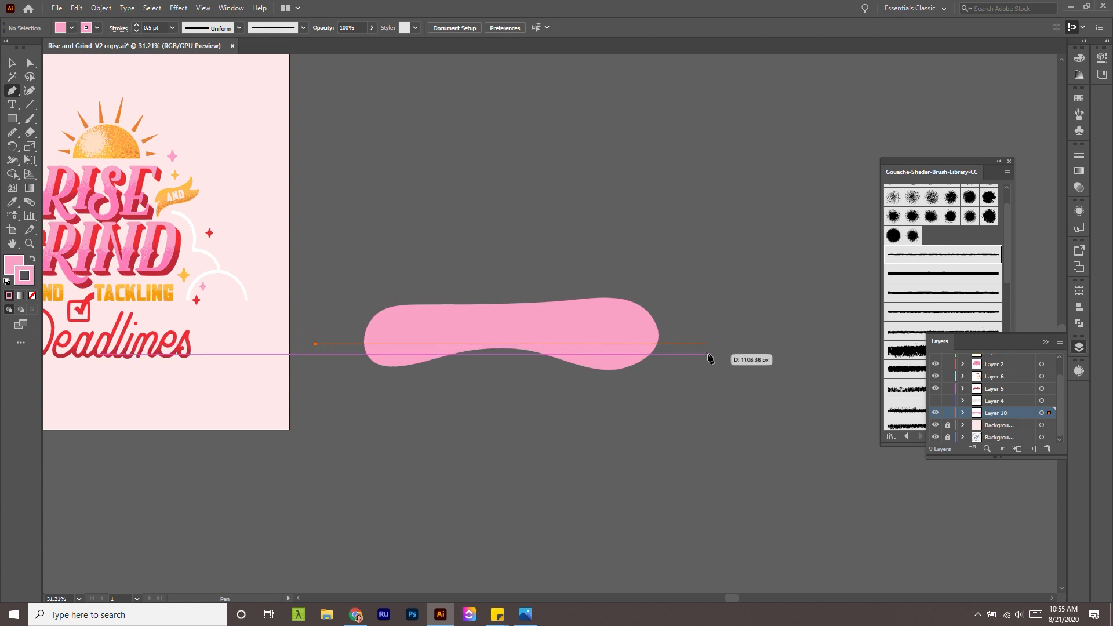
pyautogui.click(708, 344)
pyautogui.press('v')
pyautogui.doubleClick(26, 273)
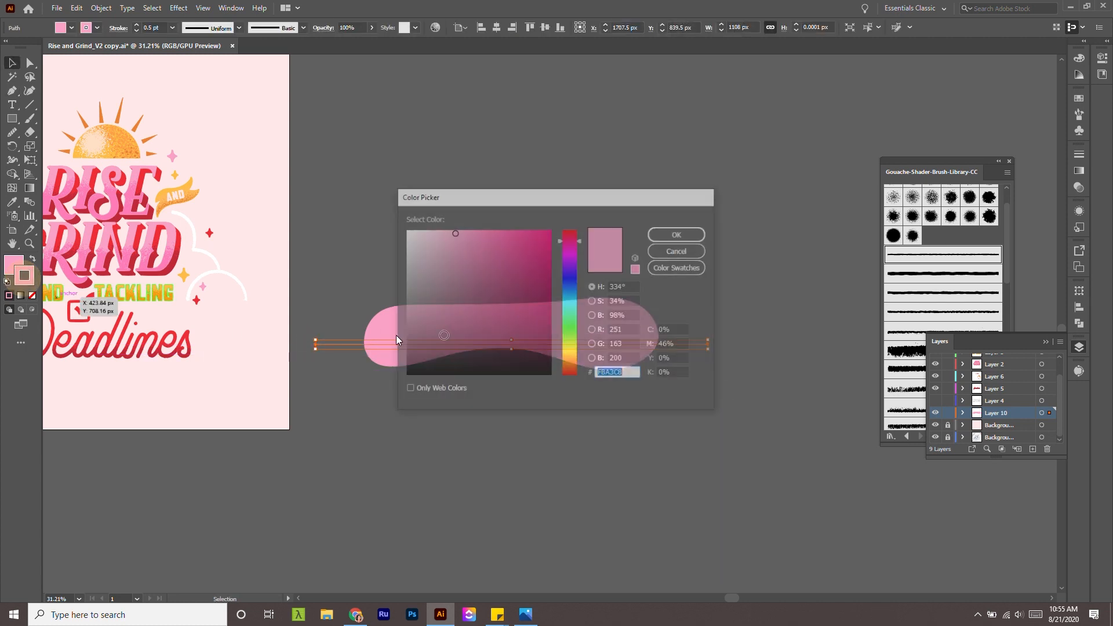
pyautogui.moveTo(429, 232); pyautogui.dragTo(390, 212)
pyautogui.click(690, 237)
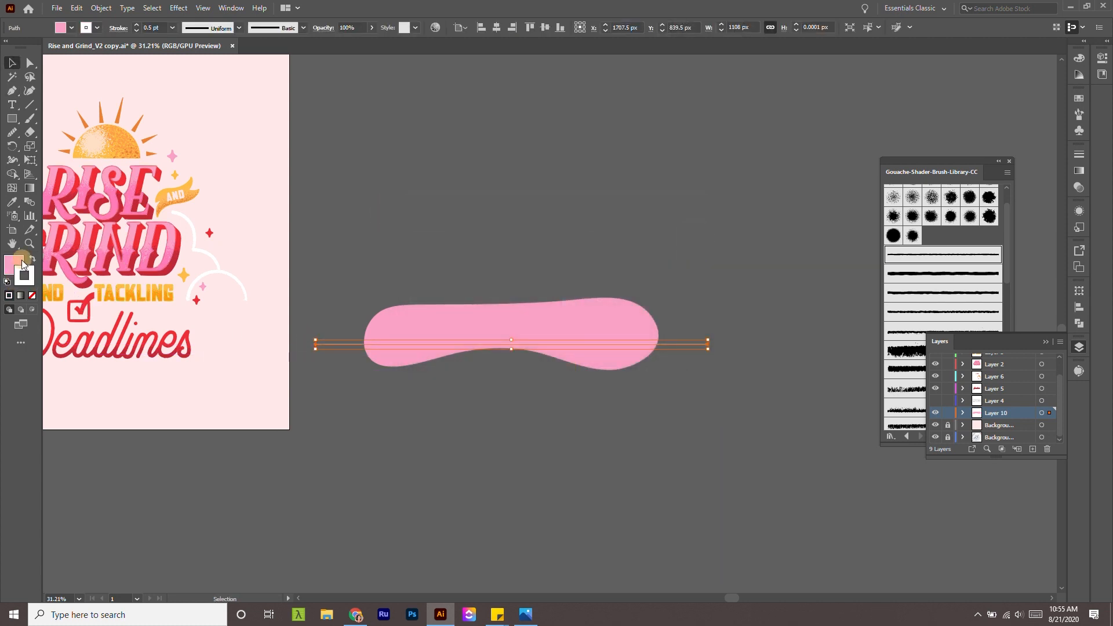
pyautogui.click(22, 263)
pyautogui.click(32, 296)
# Try several gouache brushes on the white line and apply a round, speckled scatter brush at 1 pt.
pyautogui.press('z')
pyautogui.moveTo(770, 317); pyautogui.dragTo(803, 360)
pyautogui.click(913, 384)
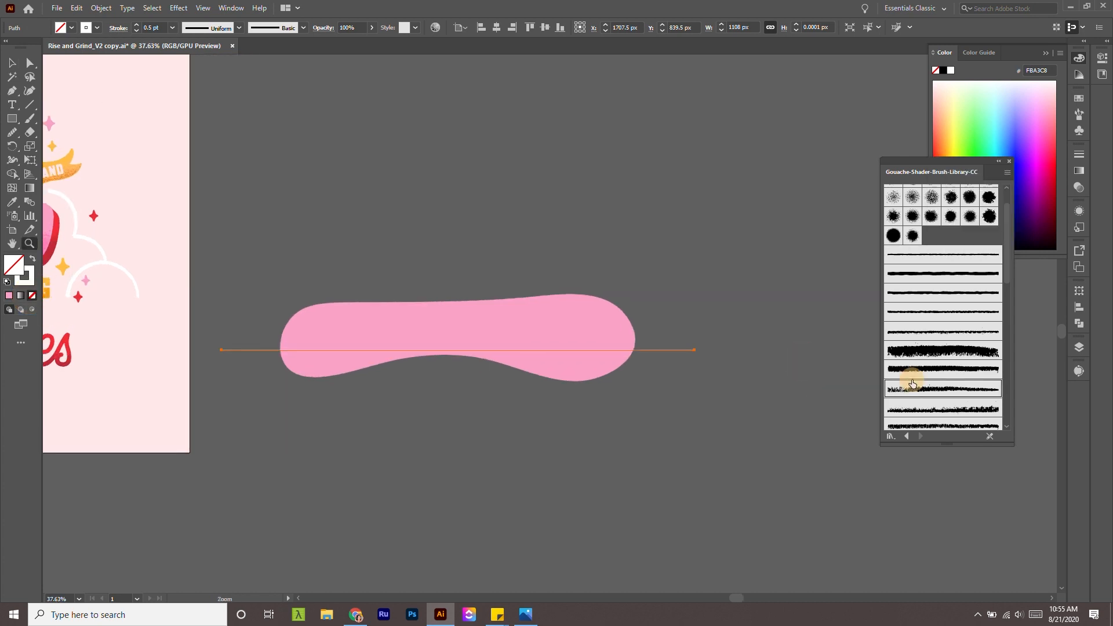
pyautogui.scroll(-3, 926, 376)
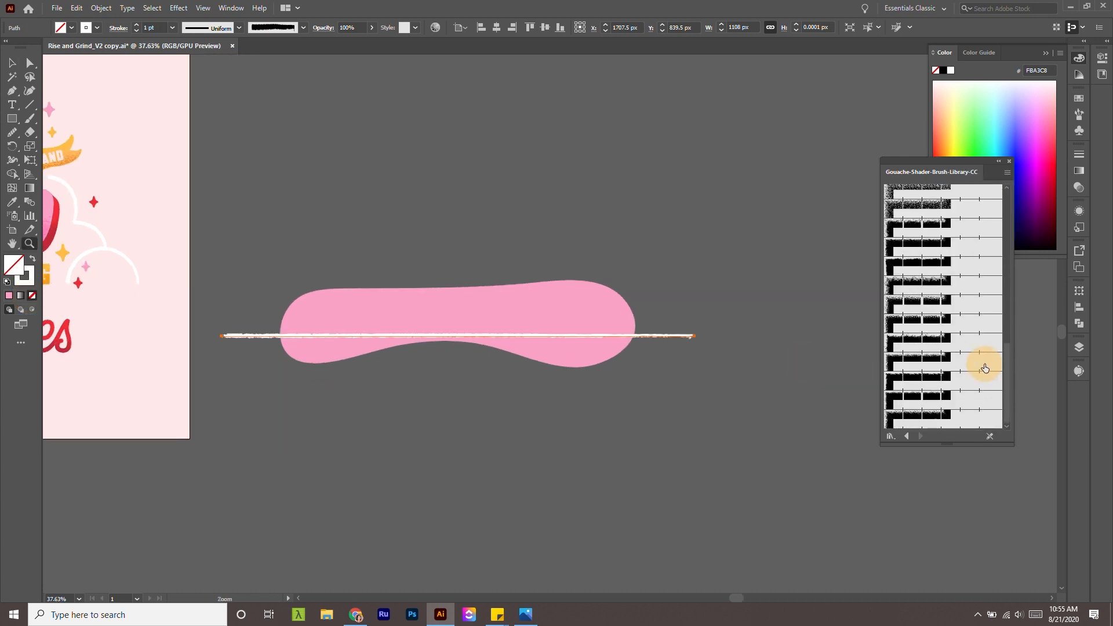
pyautogui.click(973, 370)
pyautogui.click(951, 415)
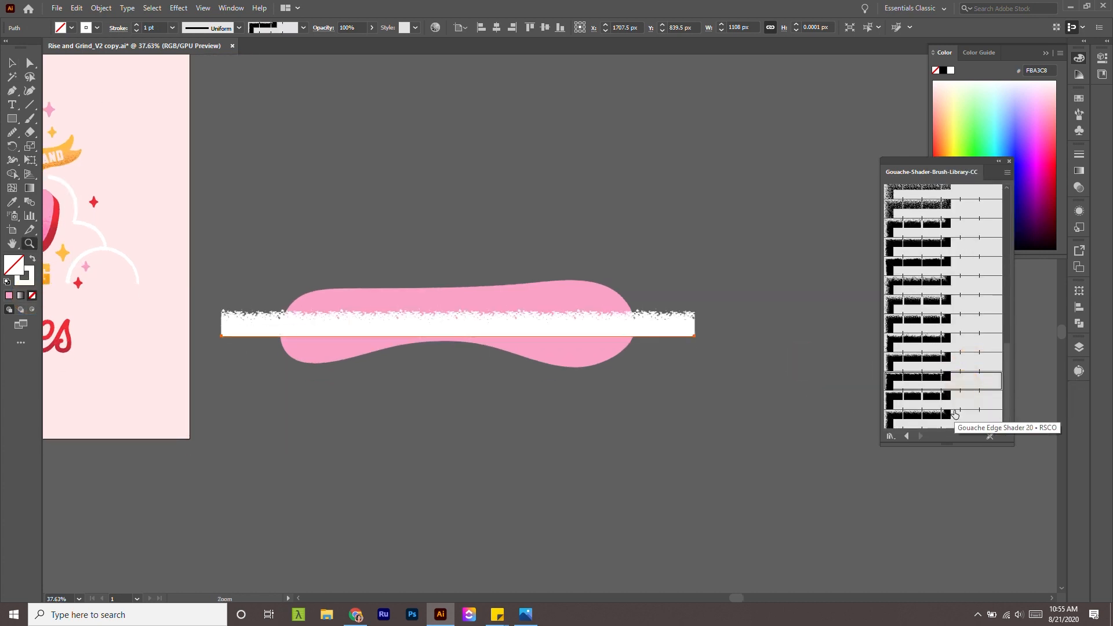
pyautogui.scroll(5, 964, 267)
pyautogui.click(913, 221)
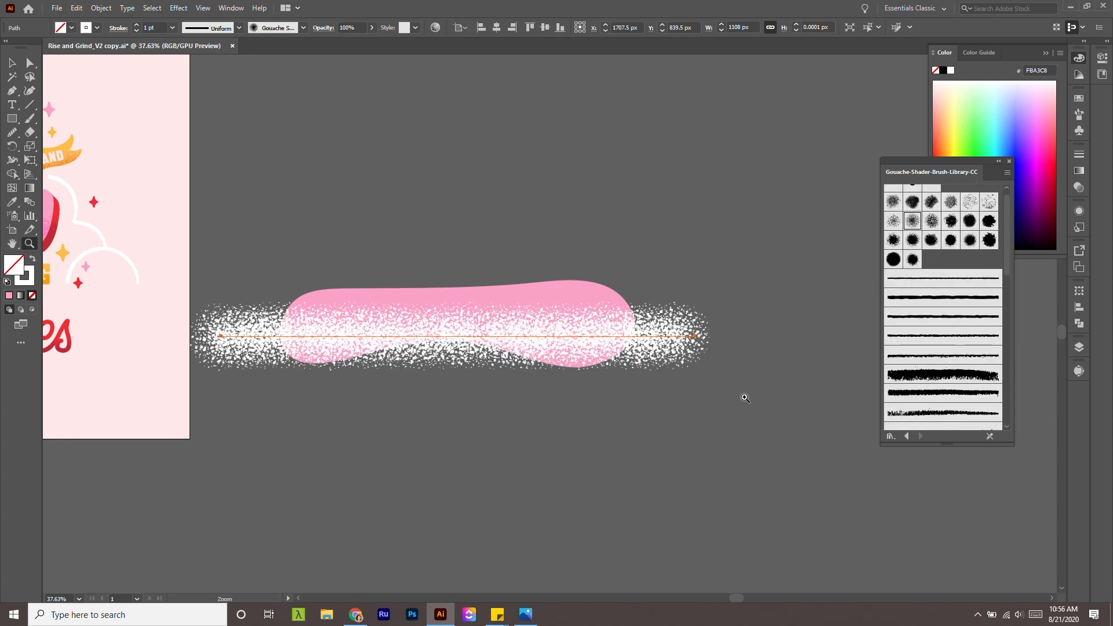
# Shift the speckled white line slightly downward across the blob and deselect it.
pyautogui.moveTo(684, 342); pyautogui.dragTo(688, 348)
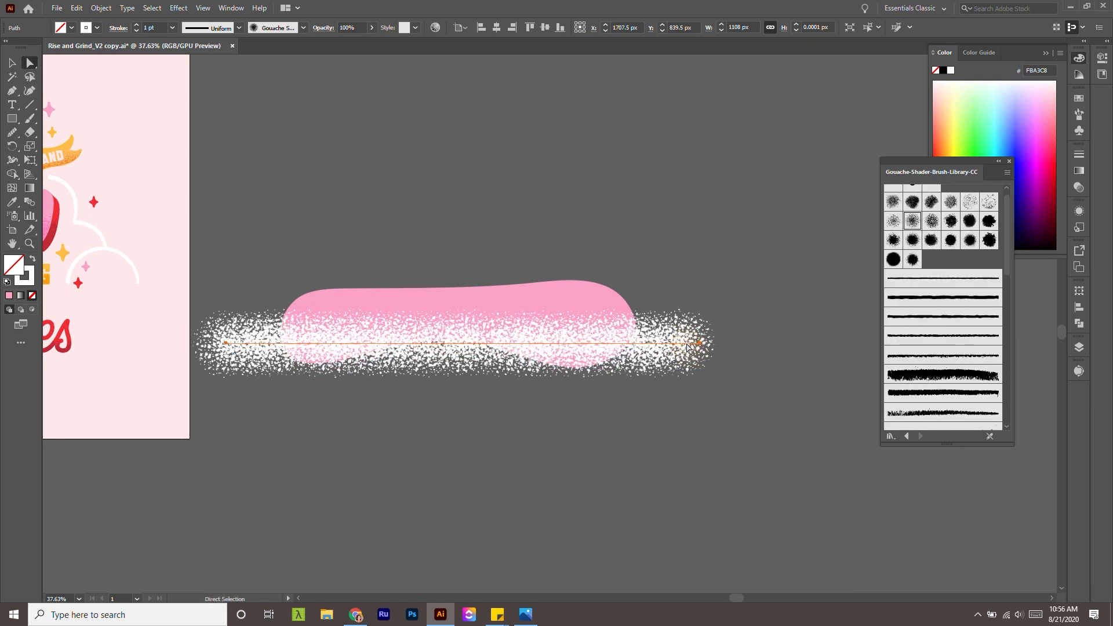
pyautogui.click(759, 326)
pyautogui.click(701, 301)
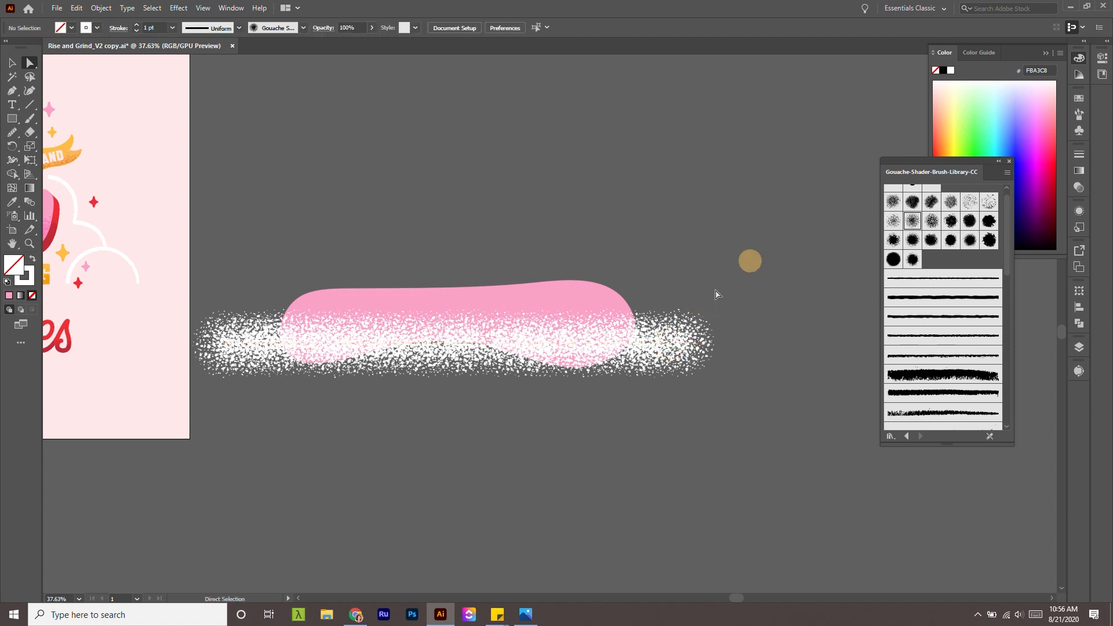
# Bring the pink blob to the front and use it as a clipping mask for the speckled white line.
pyautogui.click(559, 284)
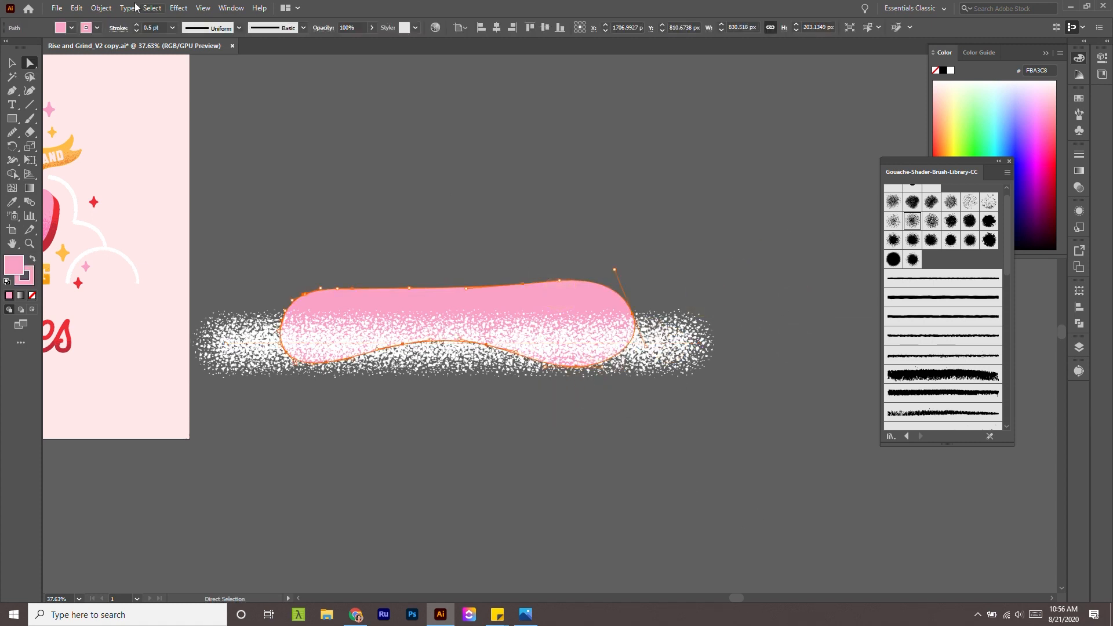
pyautogui.click(110, 12)
pyautogui.moveTo(110, 32)
pyautogui.click(273, 47)
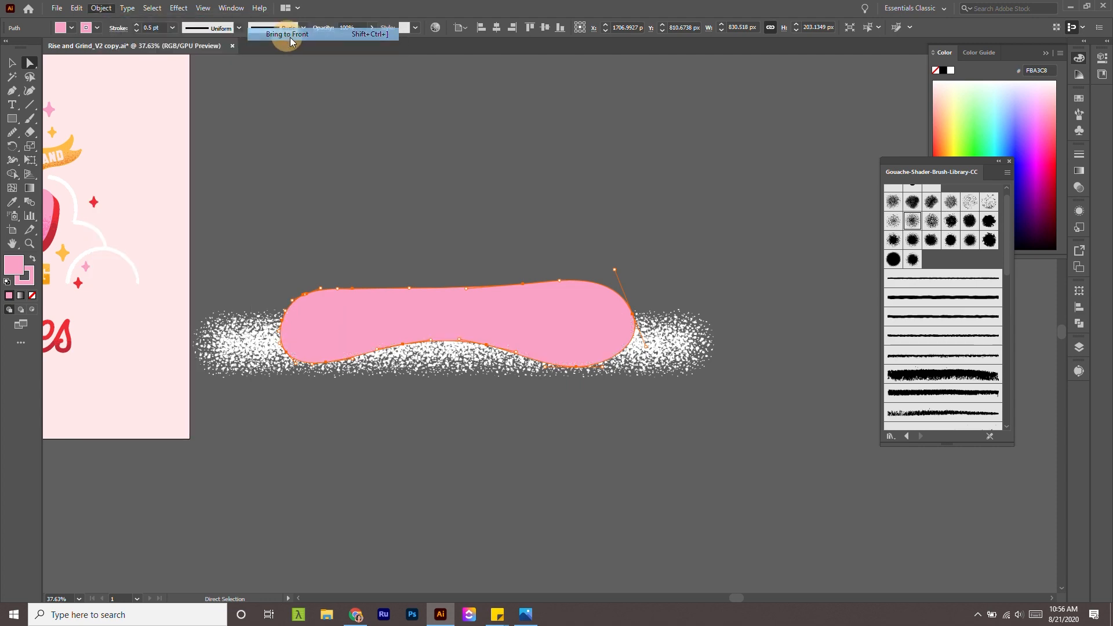
pyautogui.click(708, 171)
pyautogui.click(523, 434)
pyautogui.hotkey('ctrl', 'a')
pyautogui.hotkey('ctrl', '7')
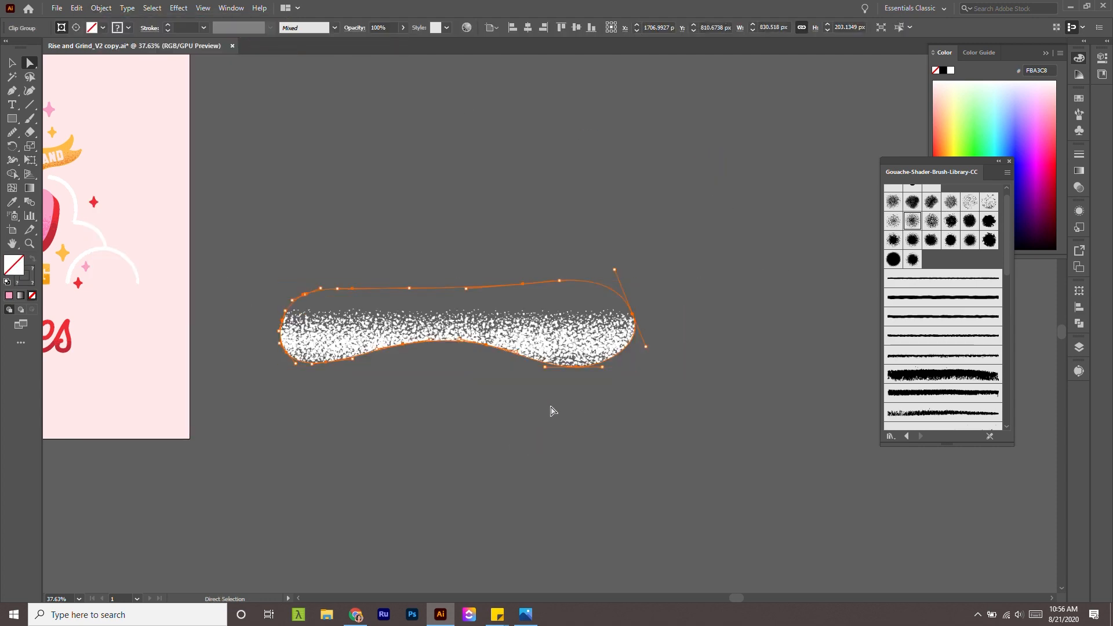
pyautogui.click(646, 462)
# Move the clipped speckled shape onto the artboard, behind the Deadlines lettering.
pyautogui.moveTo(512, 385); pyautogui.dragTo(681, 368)
pyautogui.press('v')
pyautogui.moveTo(650, 403); pyautogui.dragTo(780, 401)
pyautogui.moveTo(793, 319); pyautogui.dragTo(270, 309)
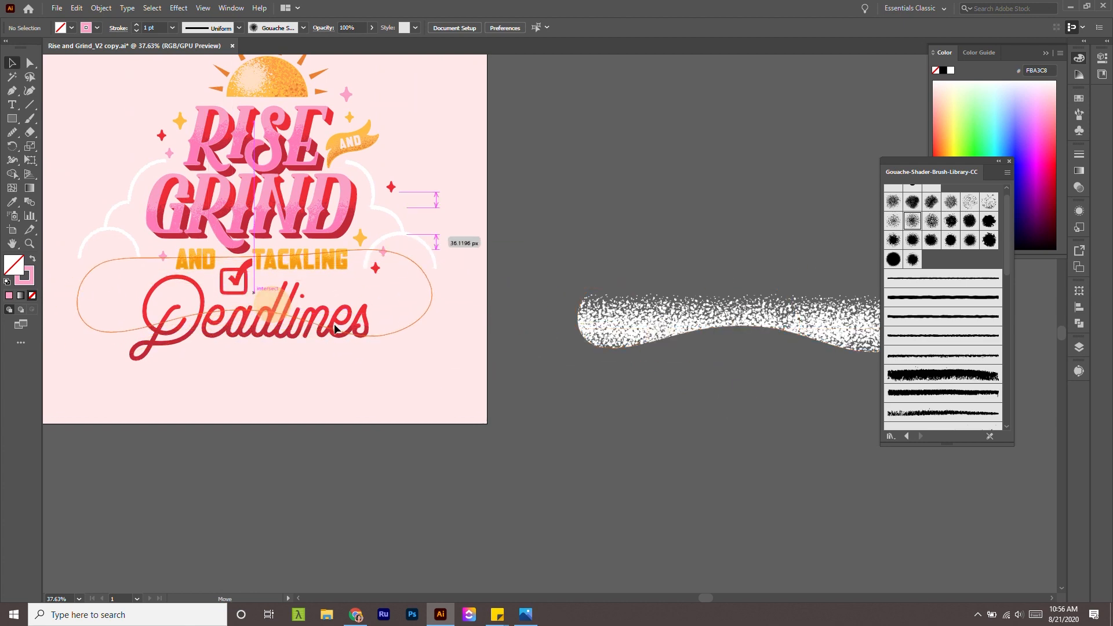
# Compare the artboard with the reference image Rise-and-Grind_V2.jpg in Photos, and return to Illustrator.
pyautogui.press('z')
pyautogui.moveTo(516, 376); pyautogui.dragTo(462, 328)
pyautogui.moveTo(390, 319); pyautogui.dragTo(457, 360)
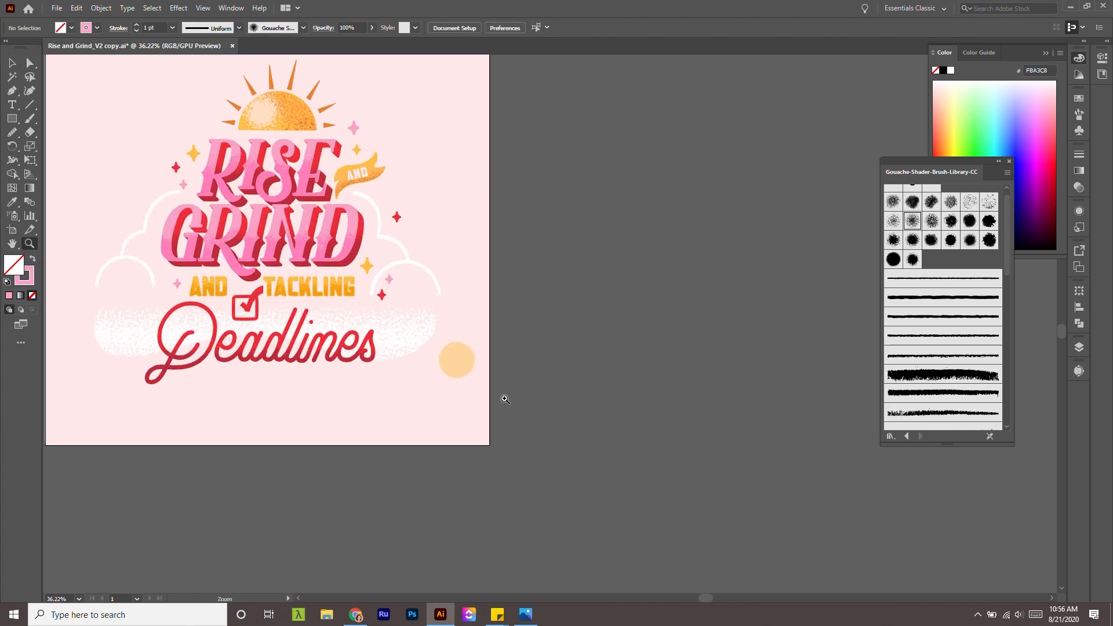
pyautogui.click(526, 615)
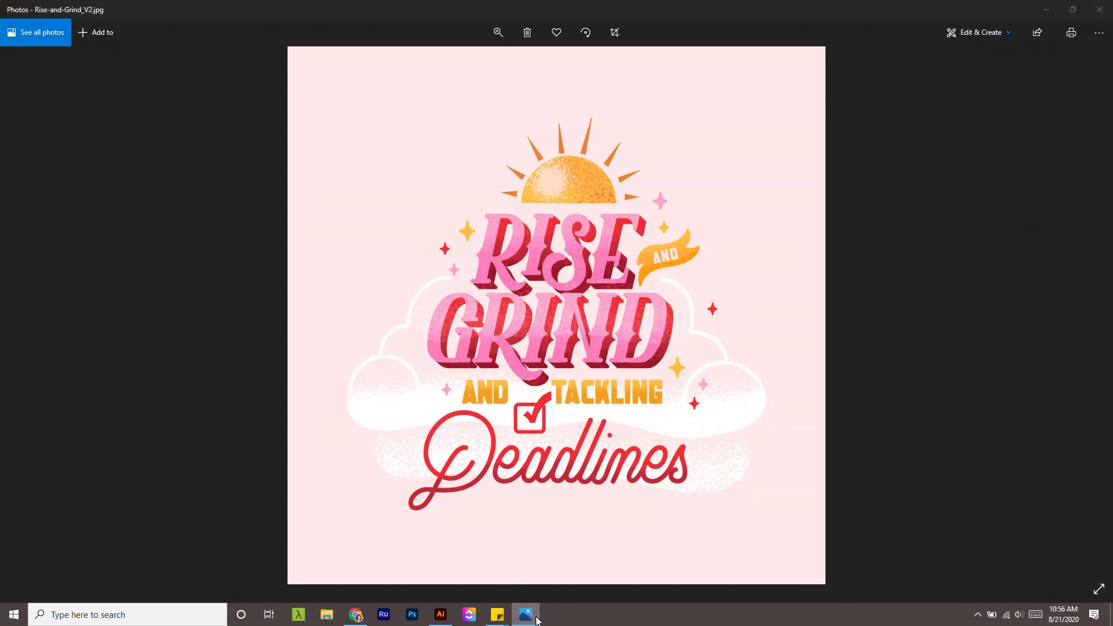
pyautogui.click(526, 615)
# Duplicate the clipped speckled shape and place the copy on the empty canvas beside the artboard.
pyautogui.press('v')
pyautogui.click(417, 325)
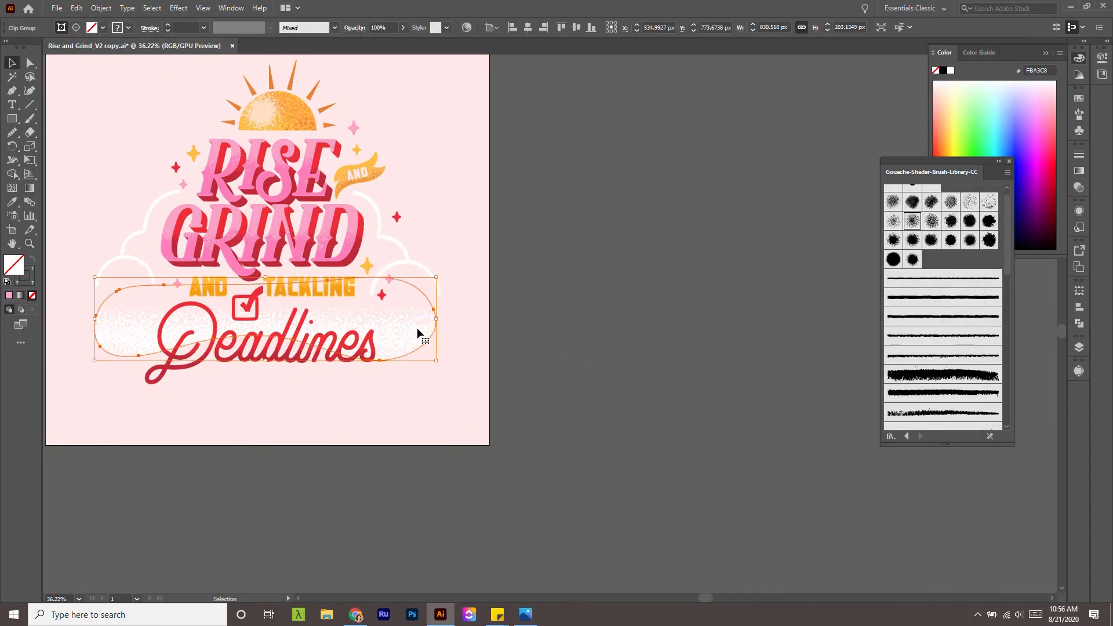
pyautogui.hotkey('ctrl', 'shift', 'b')
pyautogui.hotkey('ctrl', 'c')
pyautogui.hotkey('ctrl', 'v')
pyautogui.moveTo(562, 334); pyautogui.dragTo(780, 296)
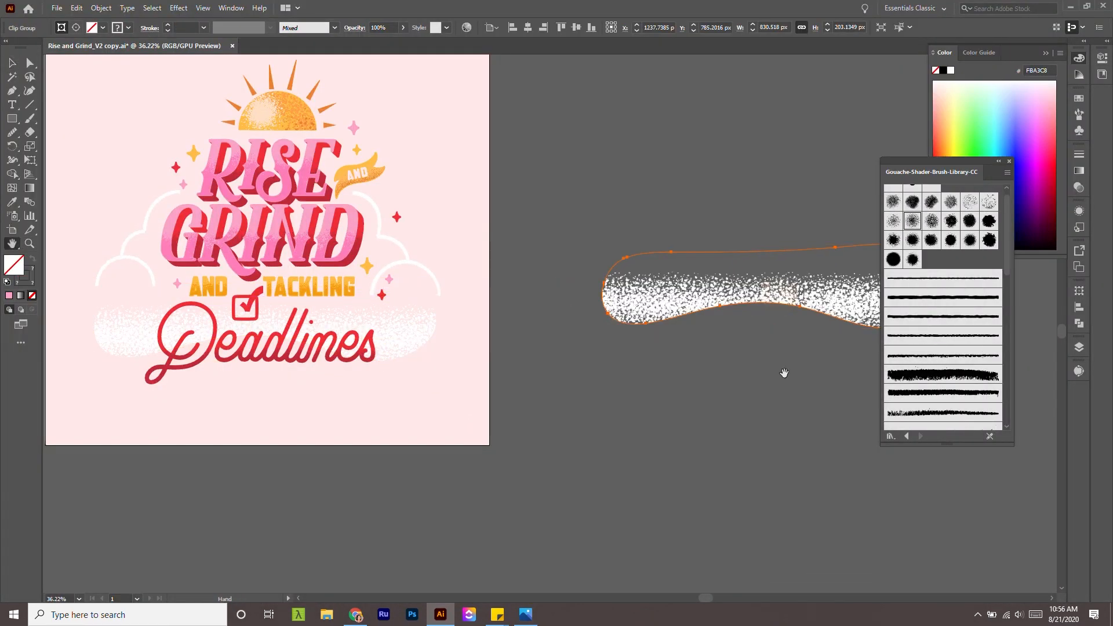
pyautogui.moveTo(759, 366); pyautogui.dragTo(521, 366)
# Apply a denser round gouache brush to the line inside the copied clip group and move the line lower.
pyautogui.press('z')
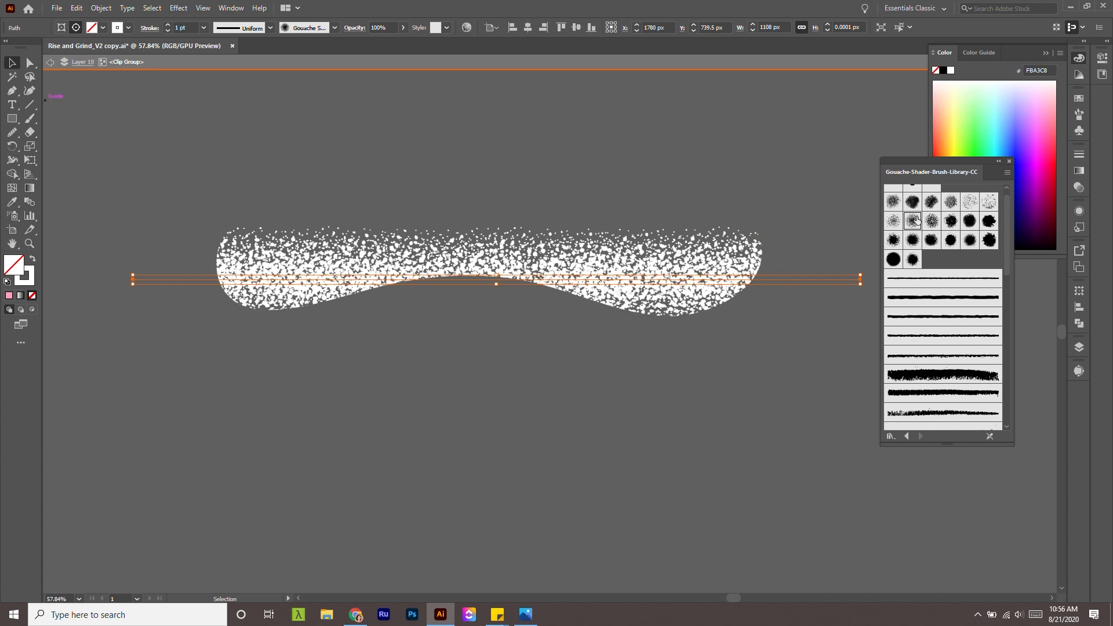
pyautogui.click(934, 221)
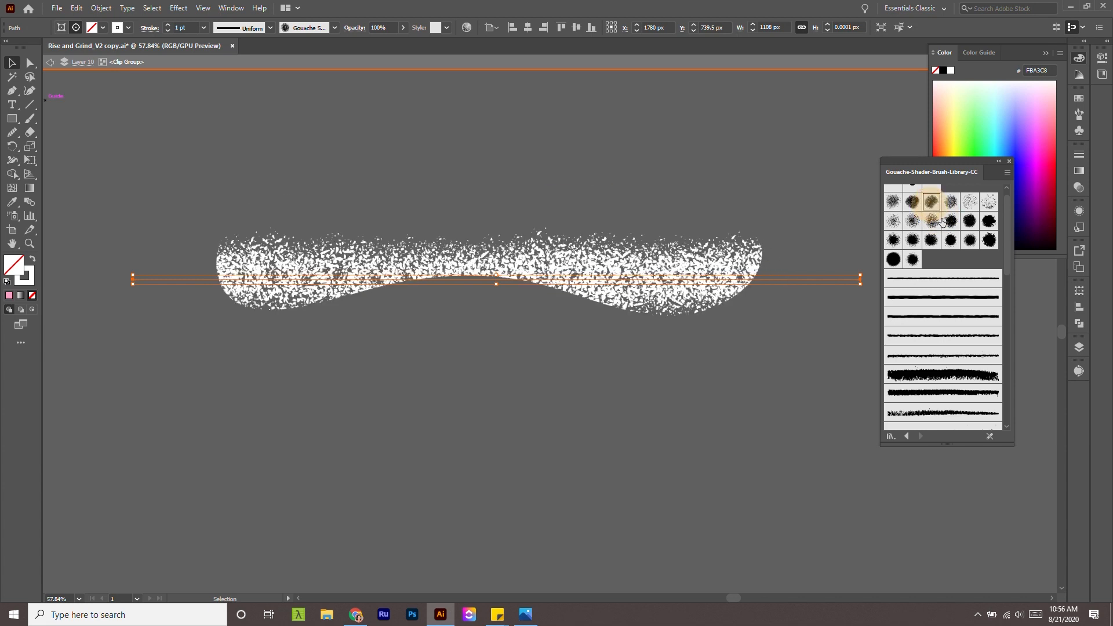
pyautogui.click(949, 240)
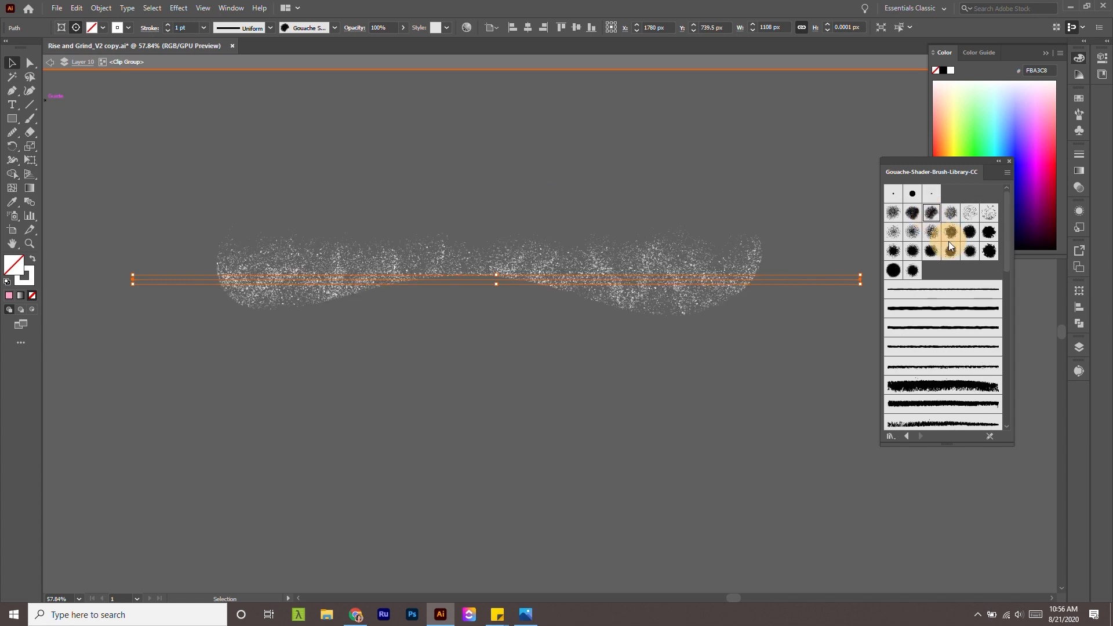
pyautogui.click(951, 253)
pyautogui.click(932, 251)
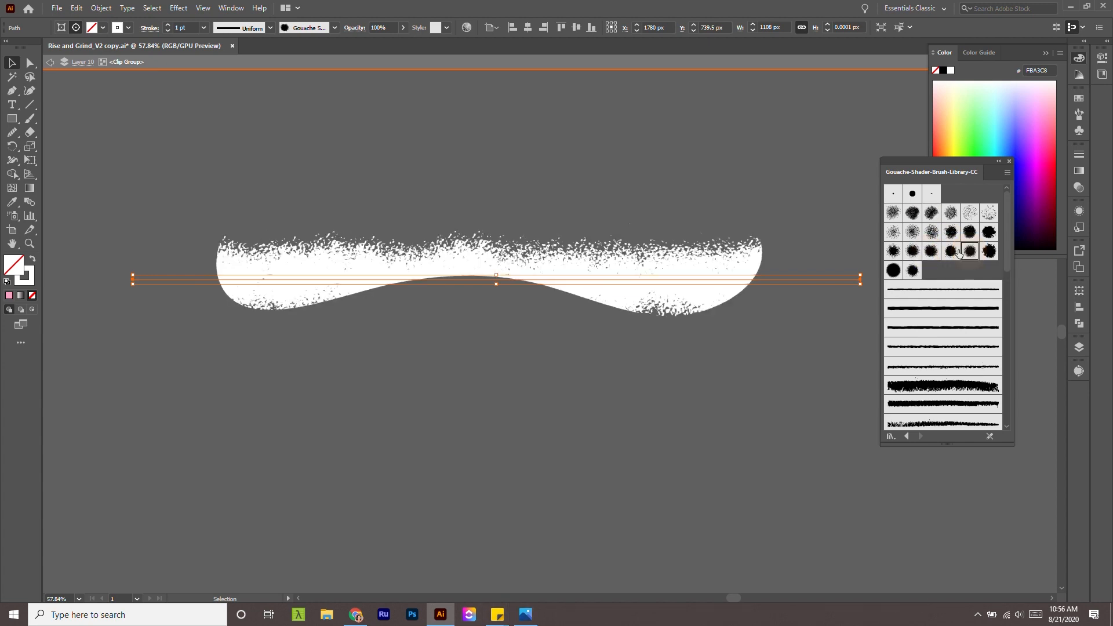
pyautogui.click(895, 251)
pyautogui.click(913, 270)
pyautogui.moveTo(796, 277)
pyautogui.mouseDown()
pyautogui.moveTo(822, 270)
pyautogui.moveTo(777, 368)
pyautogui.mouseUp()
pyautogui.moveTo(789, 303); pyautogui.dragTo(789, 295)
pyautogui.doubleClick(782, 356)
# Move the dense white copy onto the artboard, behind the AND TACKLING line.
pyautogui.press('z')
pyautogui.moveTo(782, 357); pyautogui.dragTo(692, 303)
pyautogui.moveTo(696, 354); pyautogui.dragTo(925, 355)
pyautogui.moveTo(742, 432); pyautogui.dragTo(664, 355)
pyautogui.press('v')
pyautogui.moveTo(802, 366); pyautogui.dragTo(660, 363)
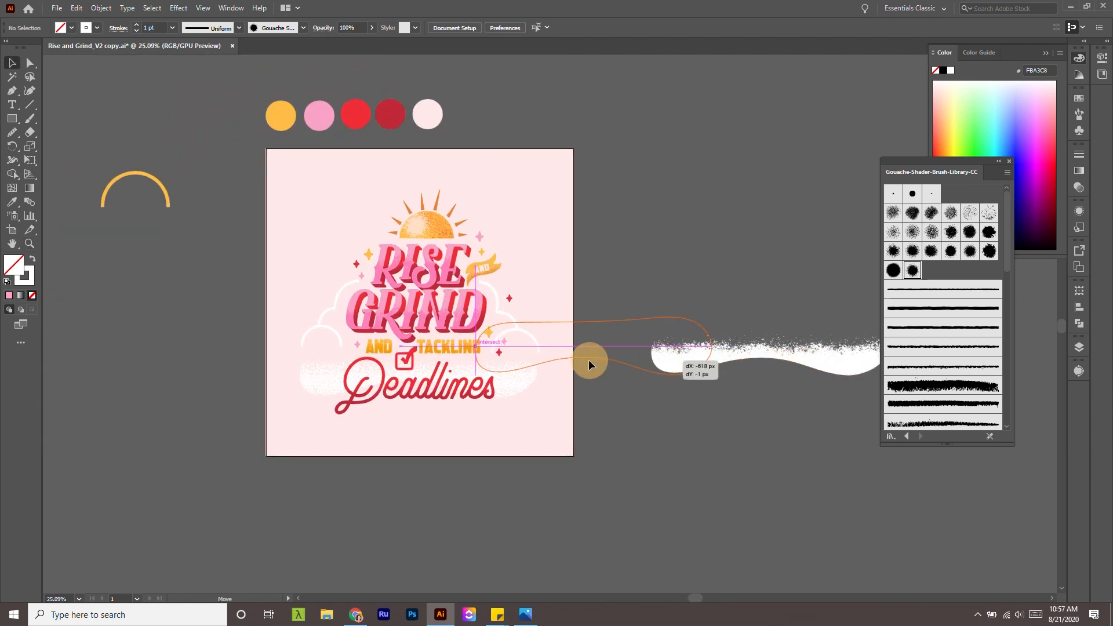
pyautogui.moveTo(589, 359); pyautogui.dragTo(589, 360)
pyautogui.moveTo(693, 366)
pyautogui.mouseDown()
pyautogui.moveTo(559, 373)
pyautogui.moveTo(499, 359)
pyautogui.moveTo(515, 364)
pyautogui.mouseUp()
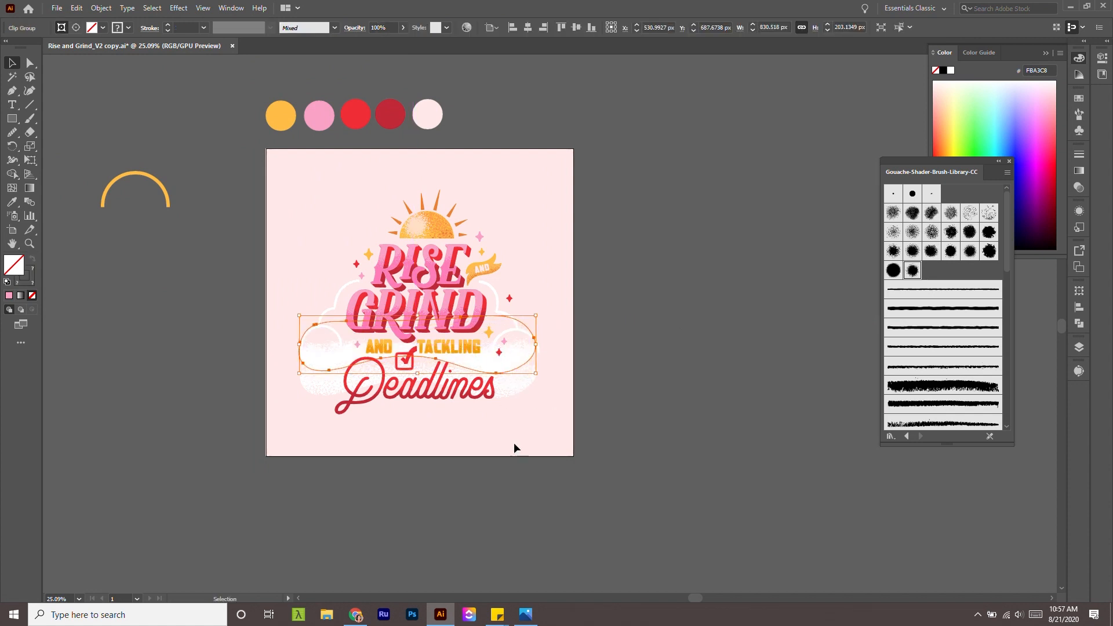
# Widen the dense white shape to about 841 px and reduce its height slightly by raising its lower edge.
pyautogui.scroll(4, 584, 423)
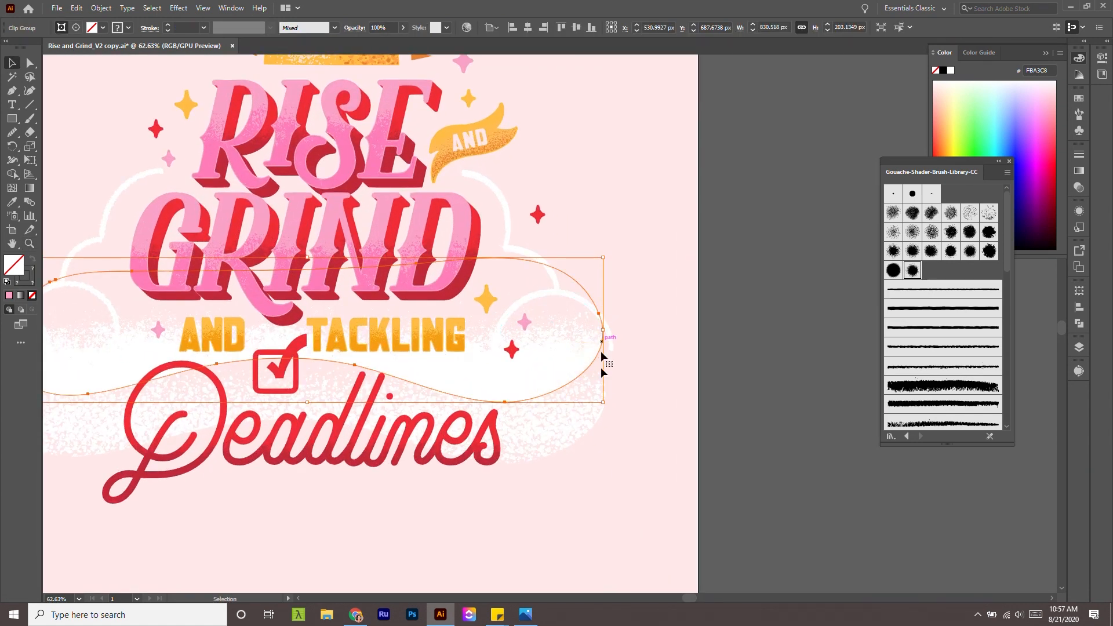
pyautogui.moveTo(603, 329); pyautogui.dragTo(613, 334)
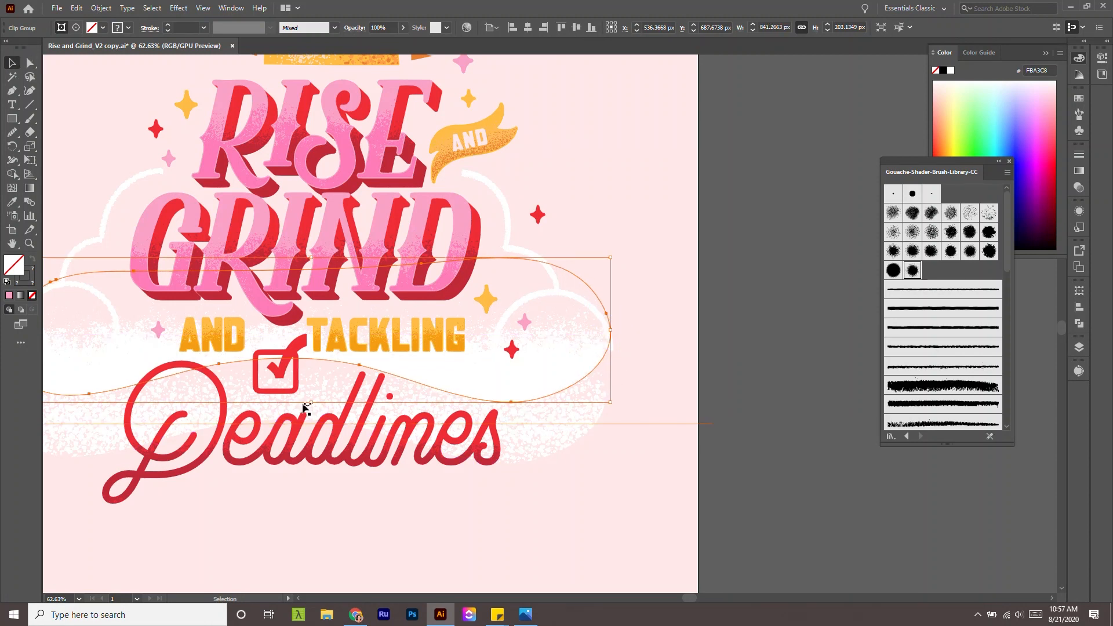
pyautogui.moveTo(317, 402); pyautogui.dragTo(317, 396)
pyautogui.click(657, 367)
# Adjust the anchor point and handles at the right end of the dense white shape's clipping path to round it.
pyautogui.press('a')
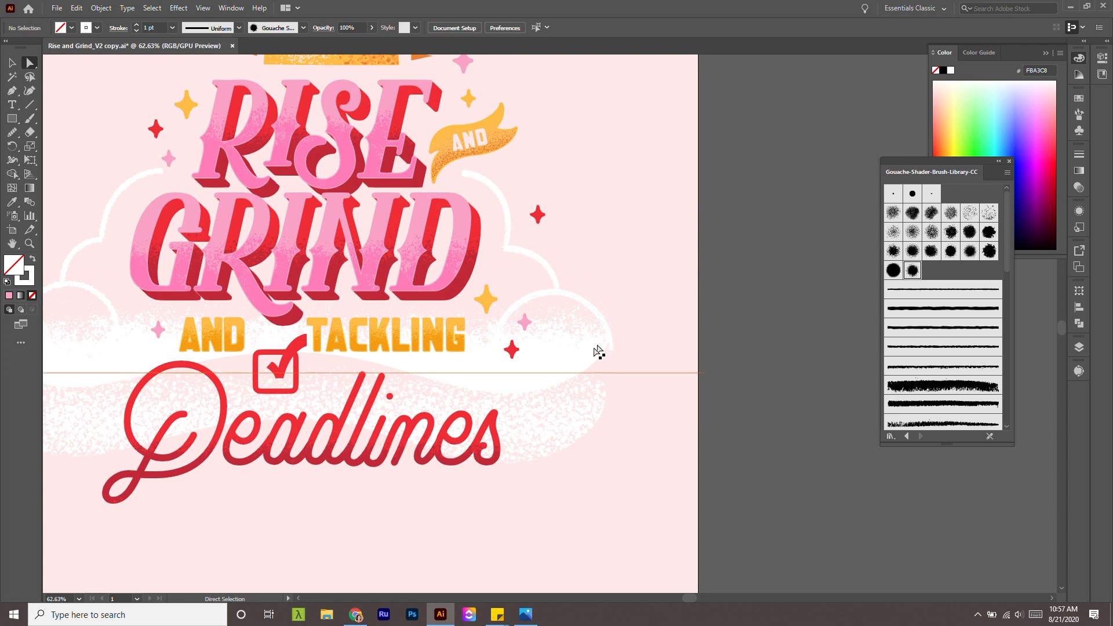
pyautogui.click(594, 347)
pyautogui.click(553, 385)
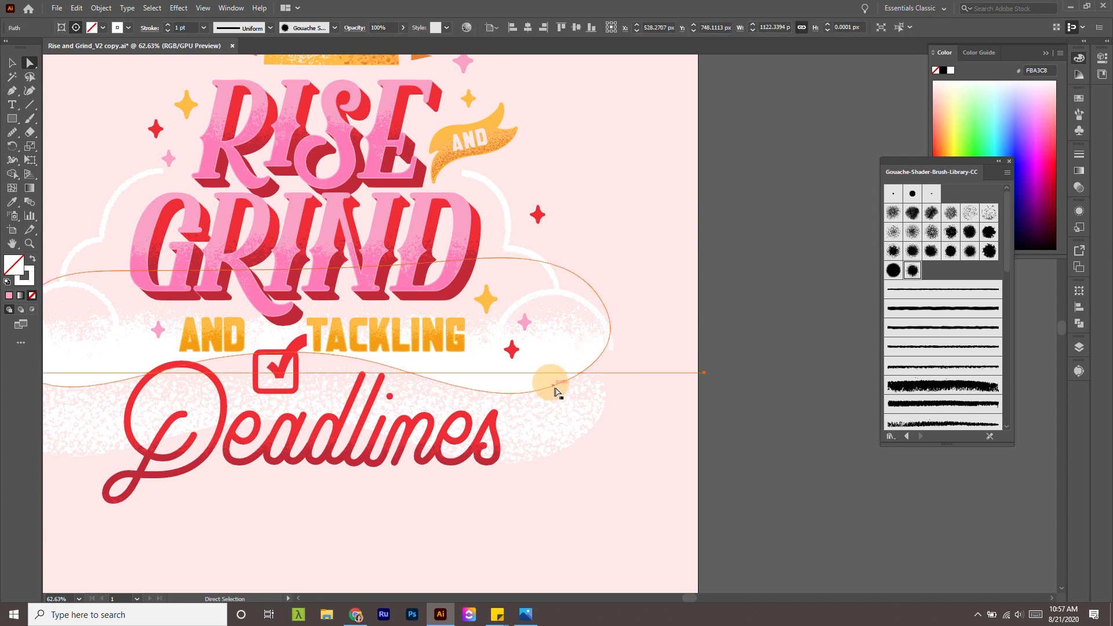
pyautogui.click(613, 346)
pyautogui.moveTo(630, 362); pyautogui.dragTo(615, 378)
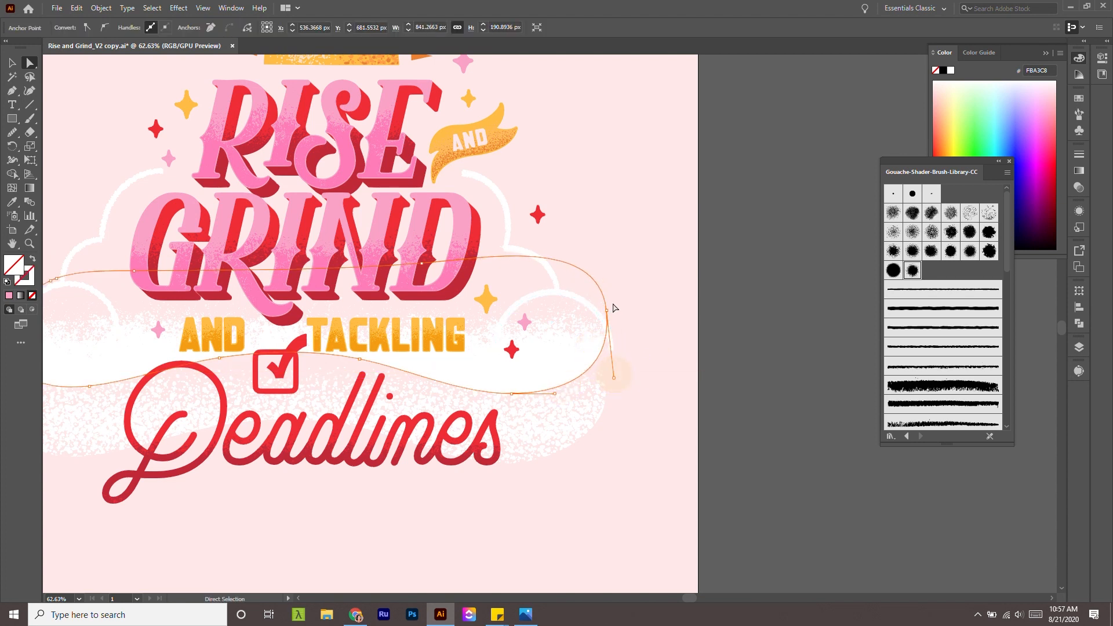
pyautogui.moveTo(608, 312); pyautogui.dragTo(611, 328)
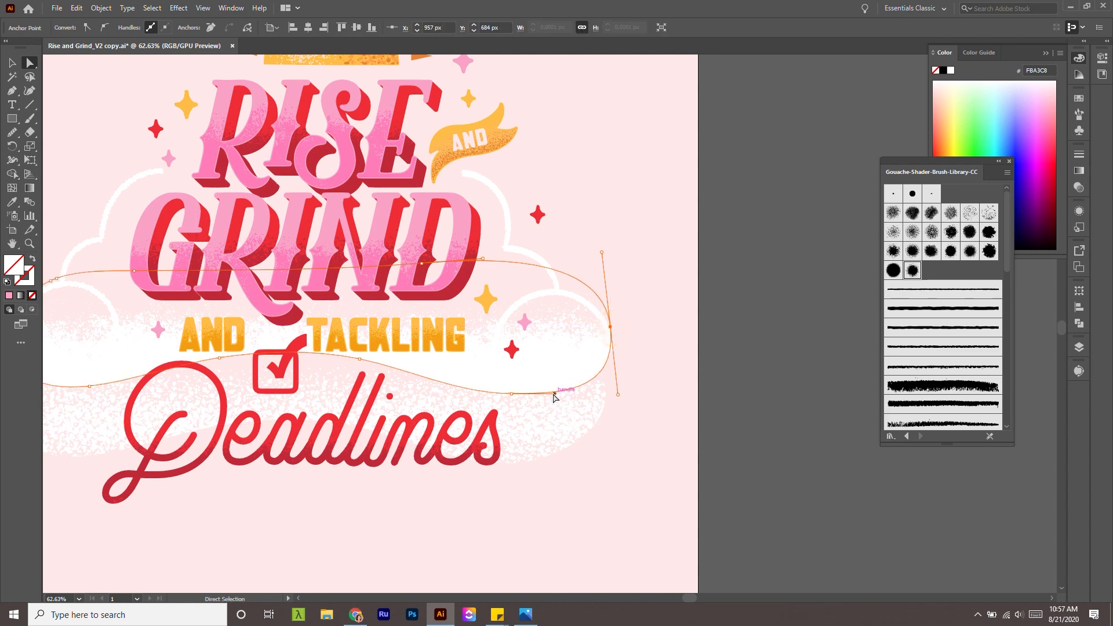
pyautogui.moveTo(555, 394); pyautogui.dragTo(553, 399)
pyautogui.click(637, 390)
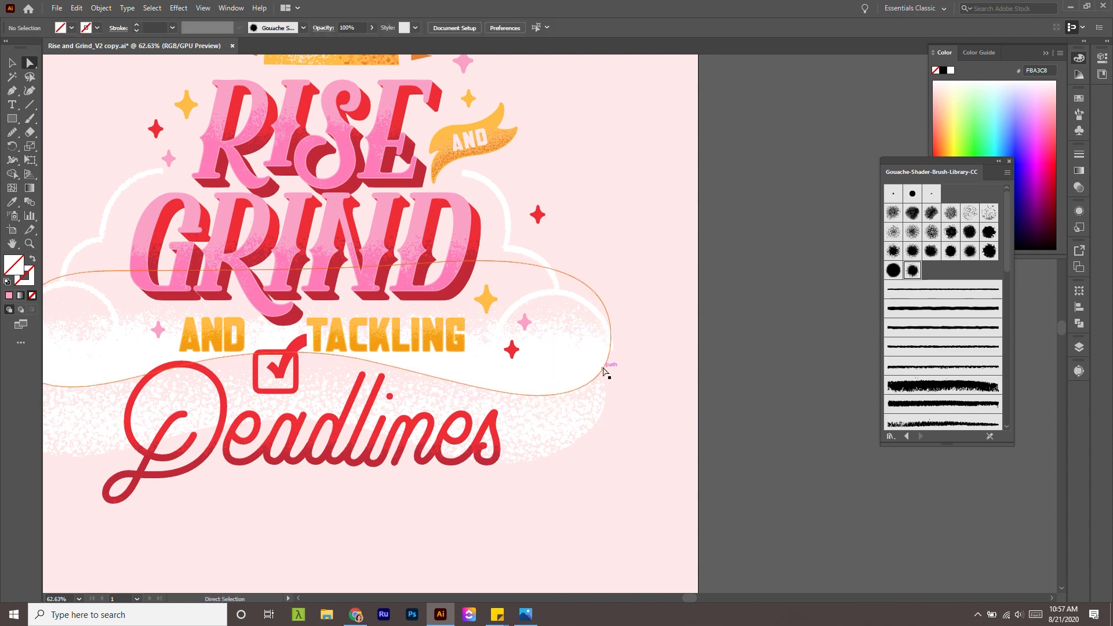
# Lower the clipping path's rightmost anchor and refine its handle so the curve continues the white cloud outline.
pyautogui.press('v')
pyautogui.click(583, 358)
pyautogui.press('z')
pyautogui.moveTo(627, 374); pyautogui.dragTo(748, 445)
pyautogui.press('a')
pyautogui.moveTo(609, 337); pyautogui.dragTo(612, 360)
pyautogui.moveTo(592, 187); pyautogui.dragTo(595, 214)
pyautogui.click(727, 364)
# Add an anchor point to the lower edge of the dense white shape beside the checkbox and pull it down into a dip.
pyautogui.press('z')
pyautogui.moveTo(727, 388); pyautogui.dragTo(580, 377)
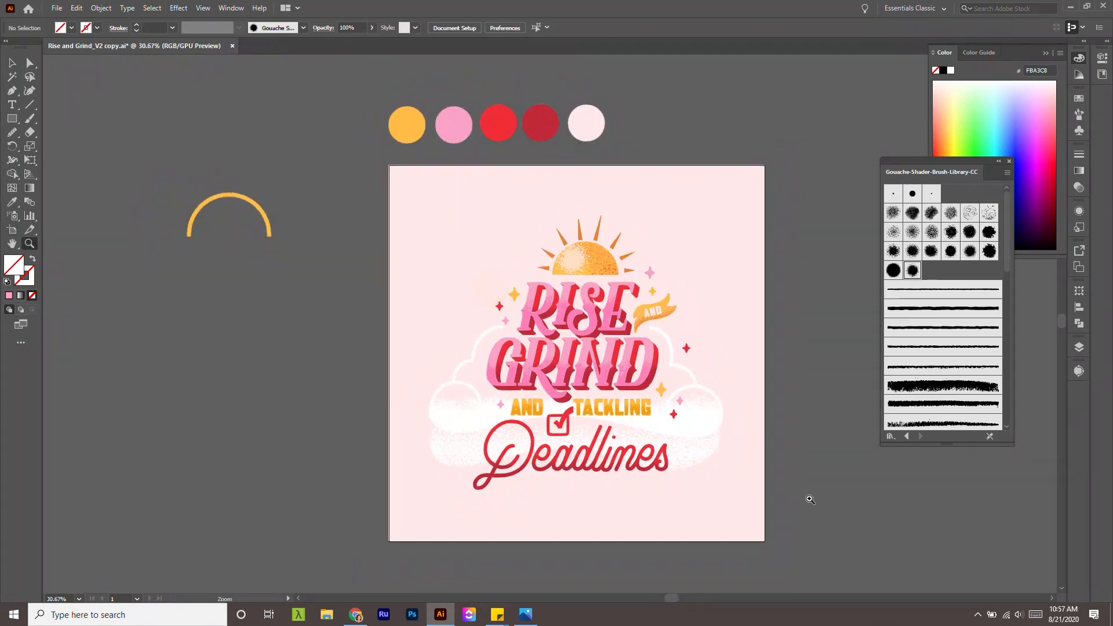
pyautogui.moveTo(765, 471); pyautogui.dragTo(810, 477)
pyautogui.moveTo(699, 432); pyautogui.dragTo(582, 380)
pyautogui.moveTo(450, 452); pyautogui.dragTo(489, 467)
pyautogui.press('v')
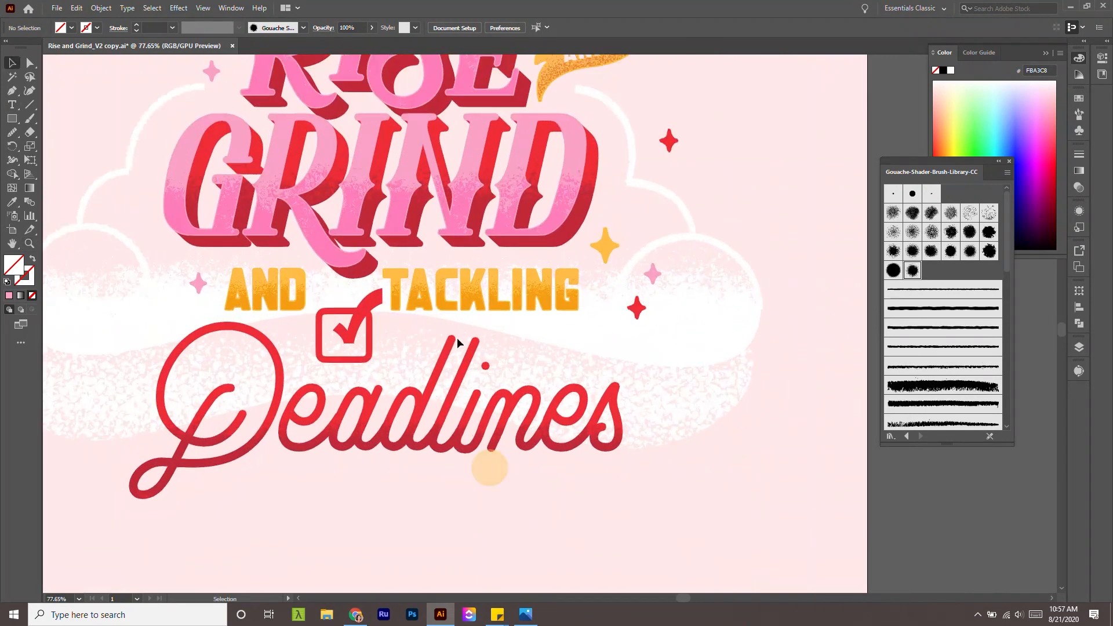
pyautogui.click(540, 331)
pyautogui.press('a')
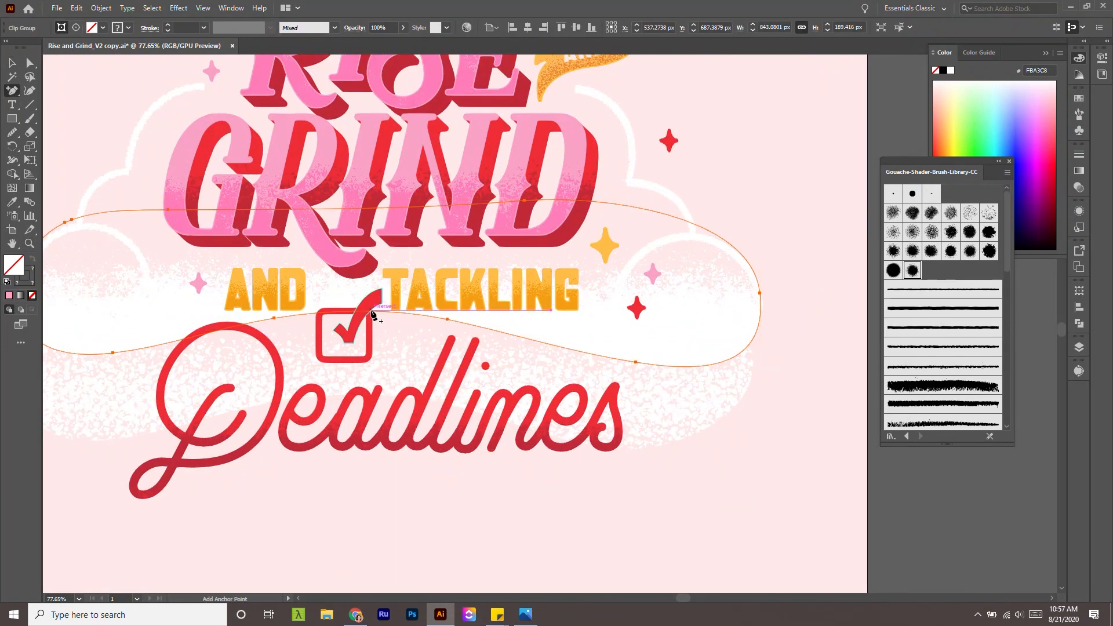
pyautogui.click(396, 314)
pyautogui.moveTo(396, 314); pyautogui.dragTo(417, 348)
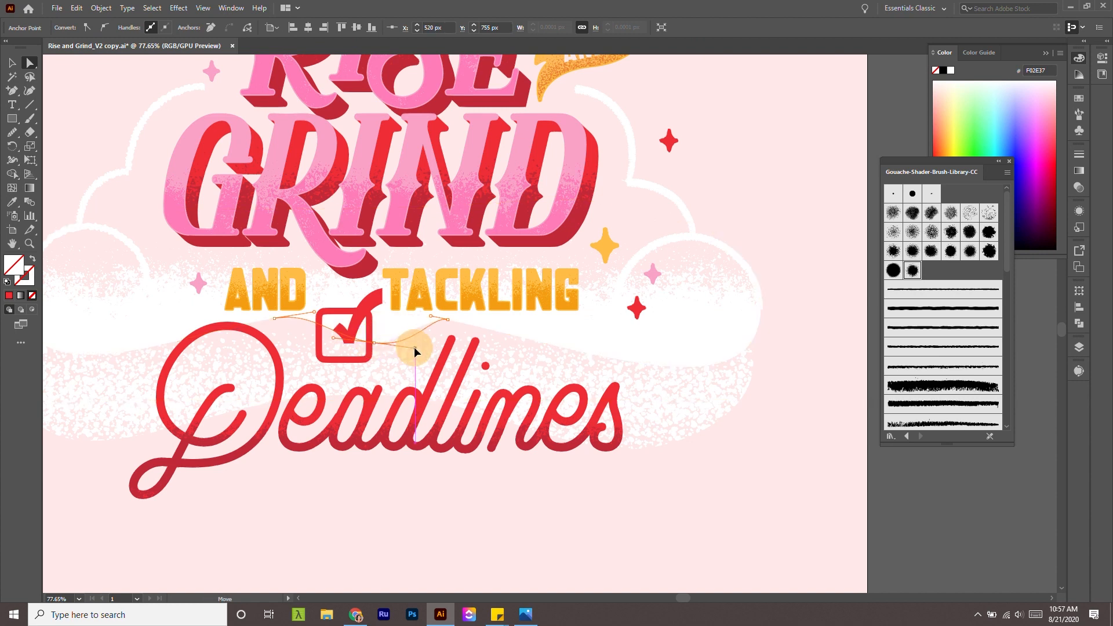
# Adjust and smooth the dense white shape's lower edge on both sides of the dip behind the checkbox.
pyautogui.moveTo(280, 321); pyautogui.dragTo(243, 320)
pyautogui.moveTo(492, 339)
pyautogui.mouseDown()
pyautogui.moveTo(509, 341)
pyautogui.moveTo(441, 320)
pyautogui.moveTo(477, 321)
pyautogui.moveTo(403, 328)
pyautogui.mouseUp()
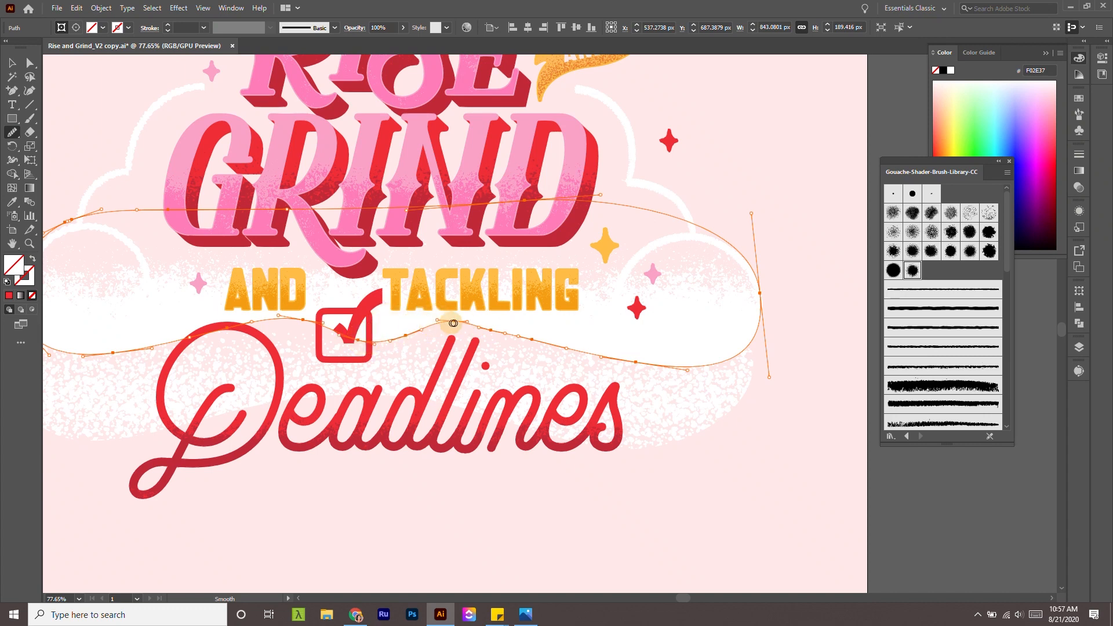
pyautogui.keyDown('ctrl'); pyautogui.click(818, 406); pyautogui.keyUp('ctrl')
pyautogui.press('z')
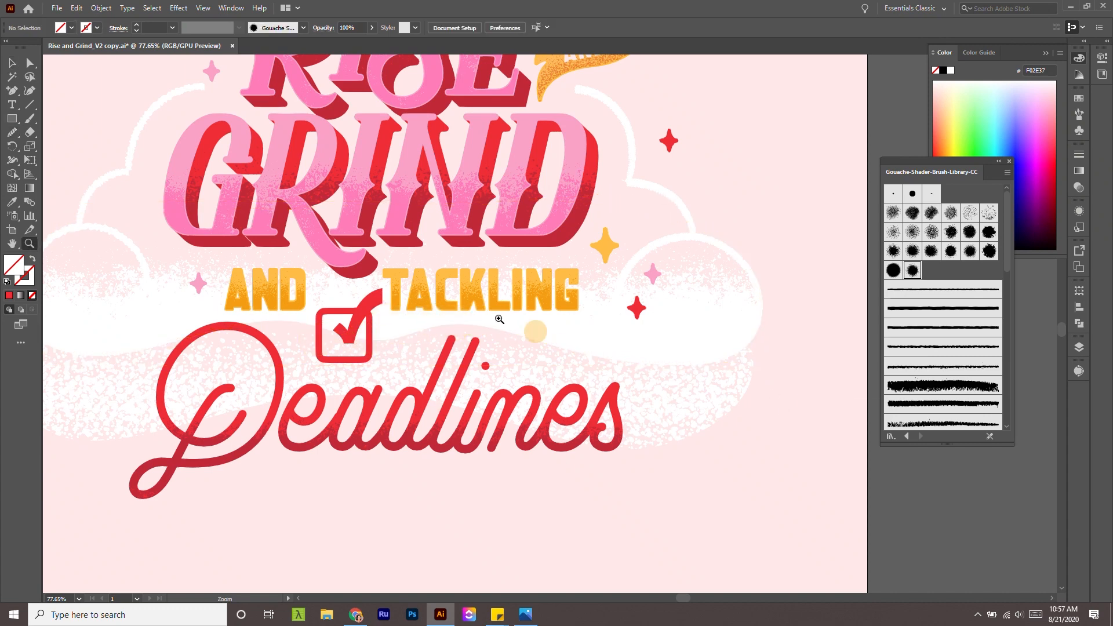
pyautogui.moveTo(500, 318); pyautogui.dragTo(387, 324)
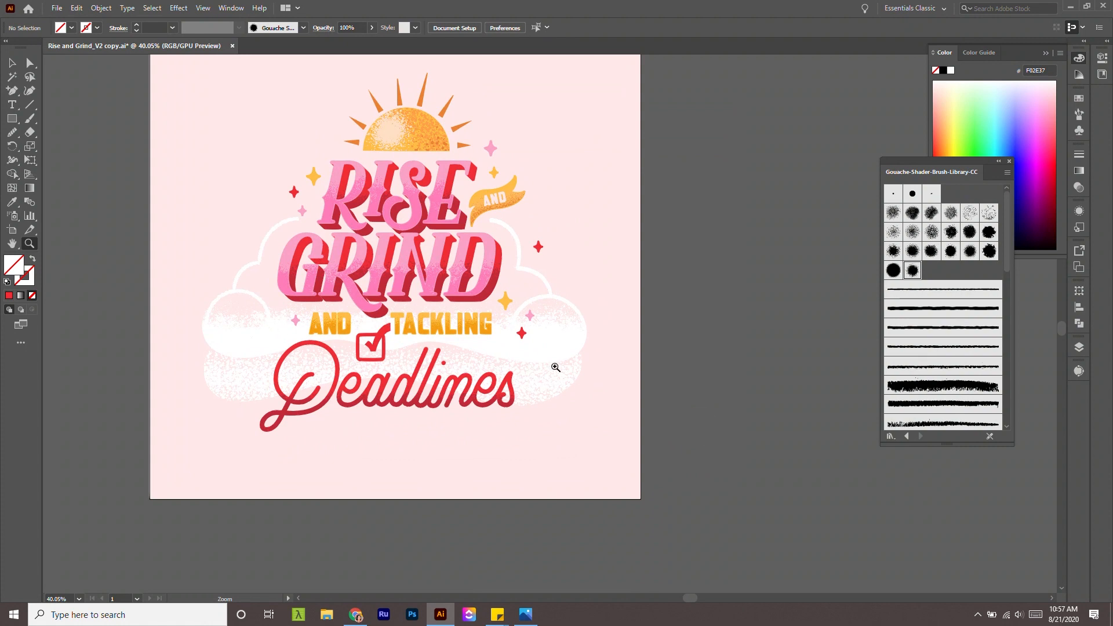
pyautogui.moveTo(556, 367); pyautogui.dragTo(629, 400)
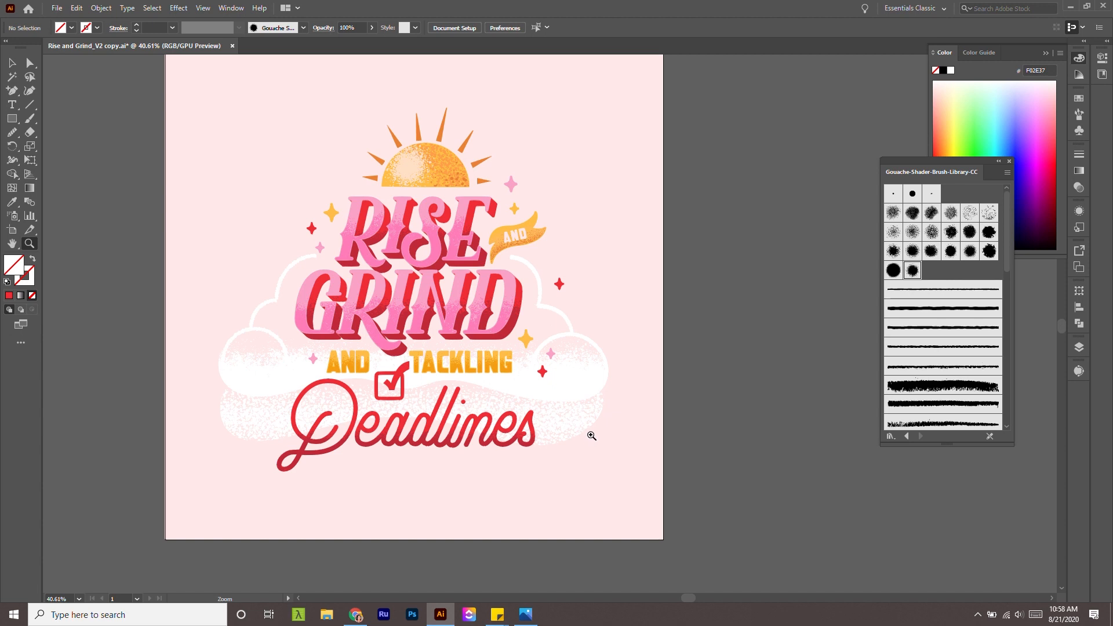
# Make Layer 9 the active layer and lock all the layers beneath it.
pyautogui.click(1080, 350)
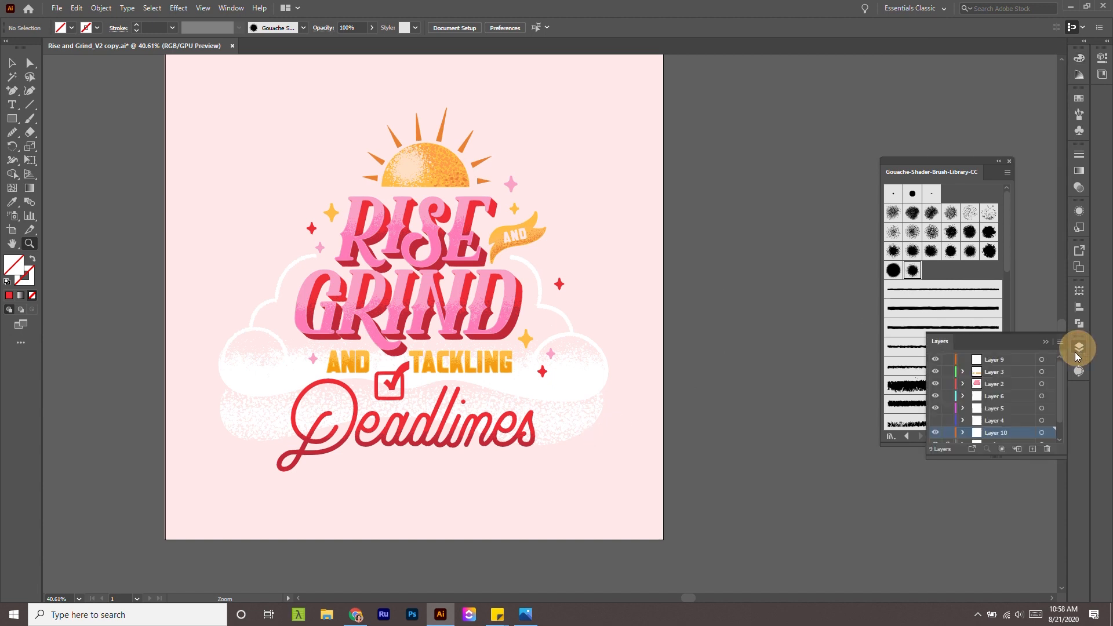
pyautogui.click(1007, 361)
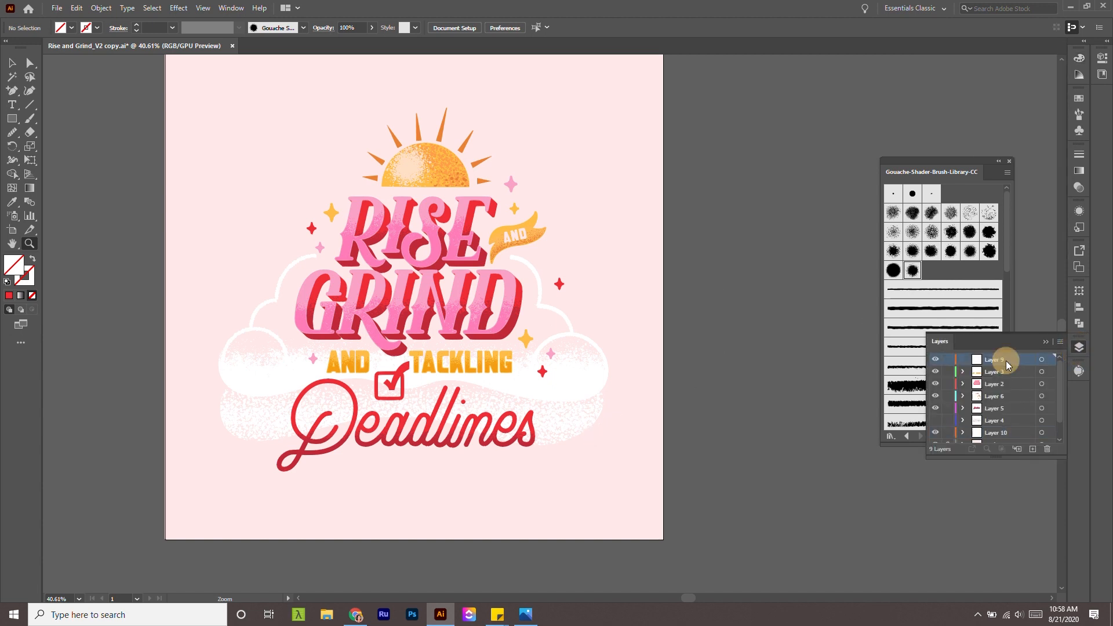
pyautogui.click(937, 360)
pyautogui.moveTo(943, 373); pyautogui.dragTo(964, 514)
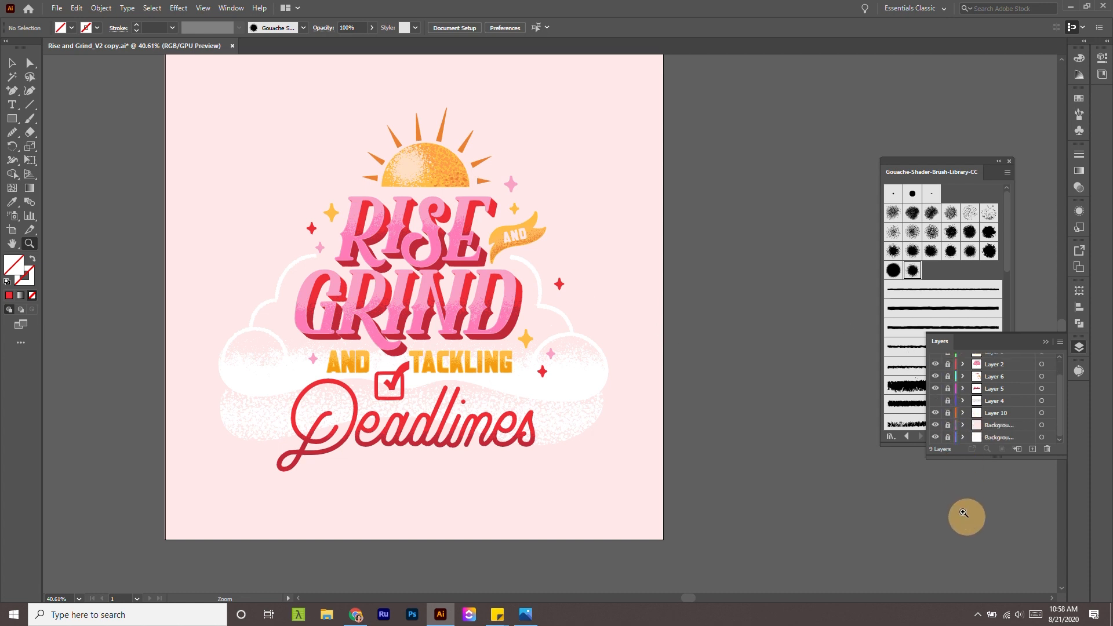
# Copy the speckled white cloud group behind Deadlines from Layer 10, unlocking the layer for this and locking it again.
pyautogui.scroll(-1, 966, 417)
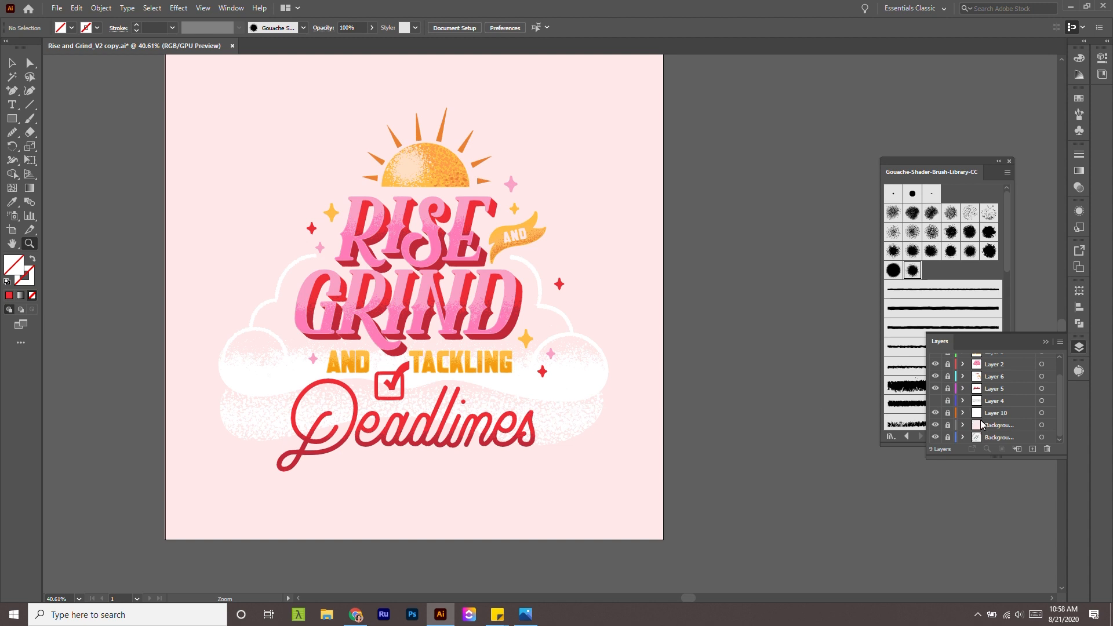
pyautogui.click(947, 413)
pyautogui.press('v')
pyautogui.click(585, 442)
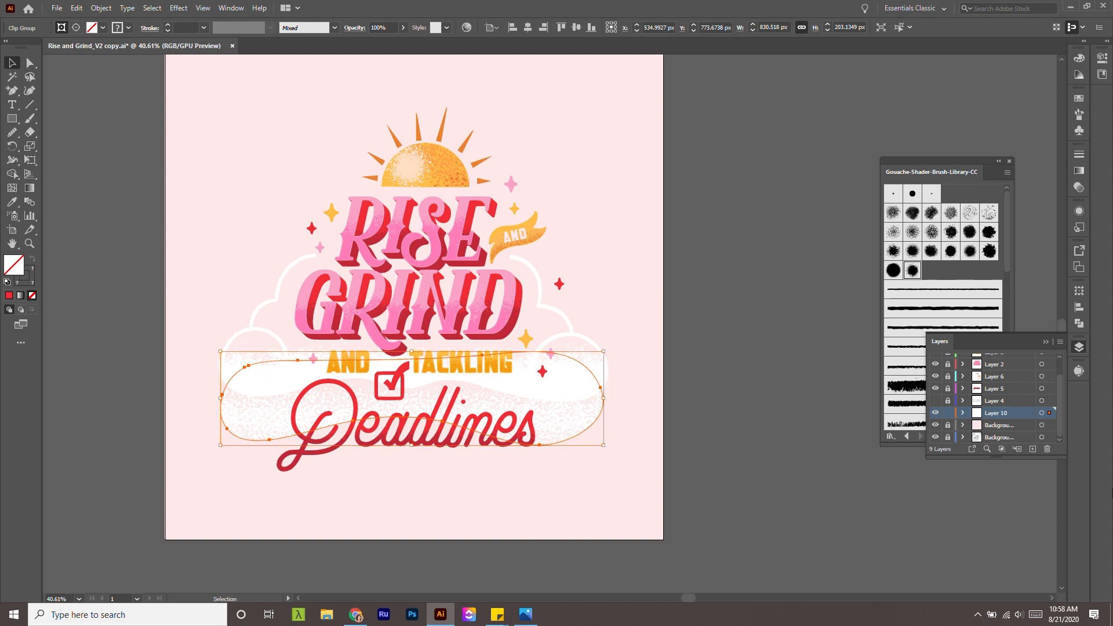
pyautogui.click(949, 414)
pyautogui.scroll(1, 991, 394)
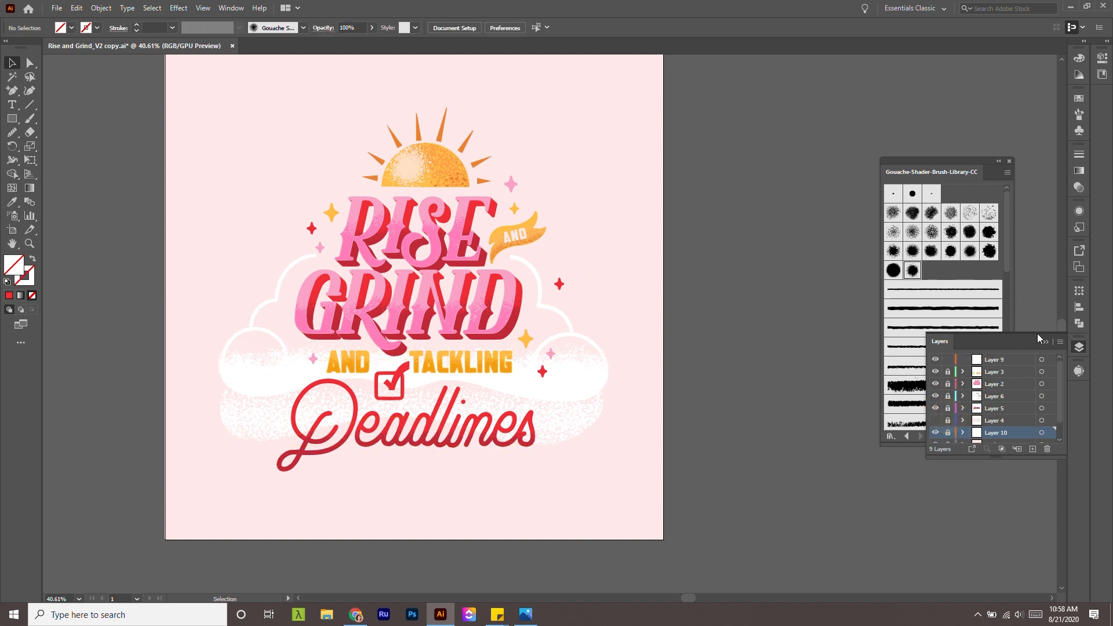
# Paste the speckled white cloud group onto Layer 9 and move it over the GRIND lettering.
pyautogui.click(1007, 360)
pyautogui.press('a')
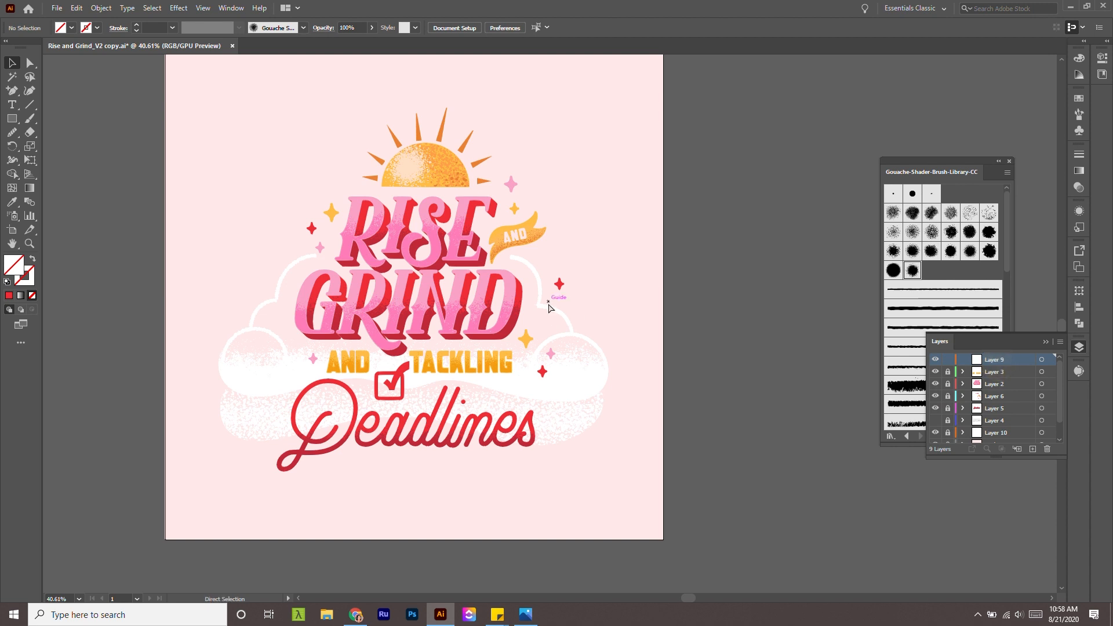
pyautogui.hotkey('ctrl', 'v')
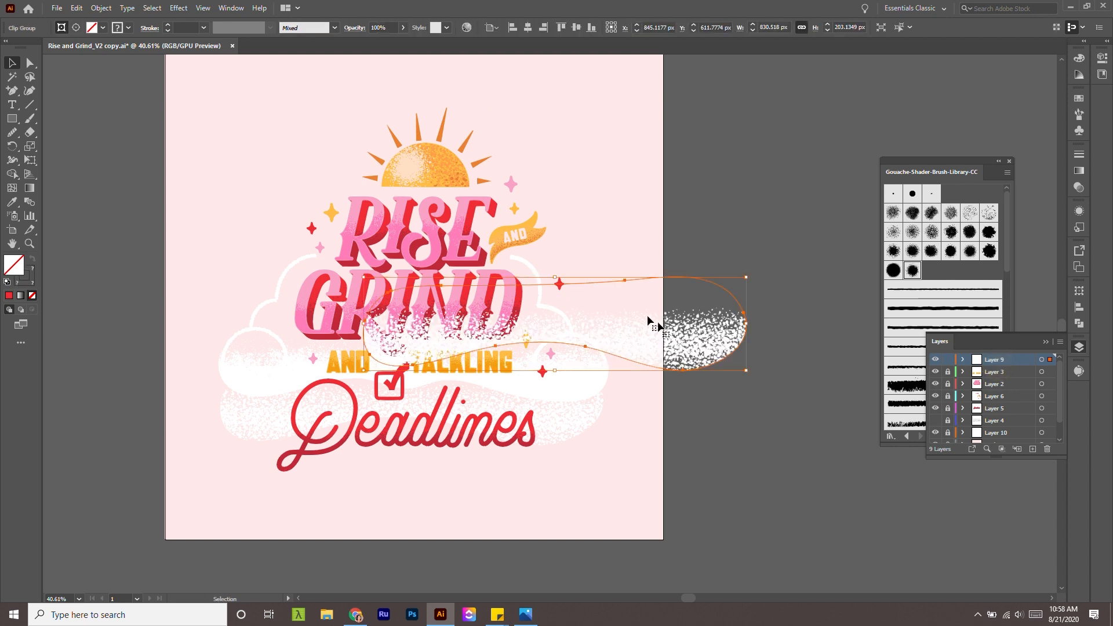
pyautogui.moveTo(684, 336); pyautogui.dragTo(577, 316)
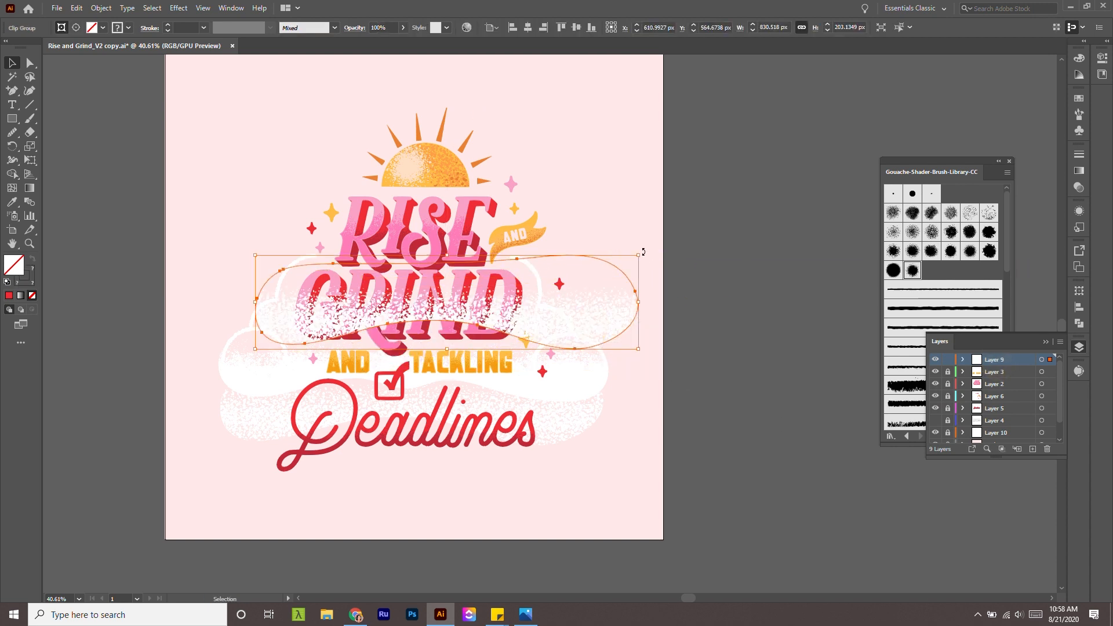
# Rotate the pasted cloud group by about 180 degrees and shift it slightly up and left across GRIND.
pyautogui.moveTo(656, 264); pyautogui.dragTo(269, 343)
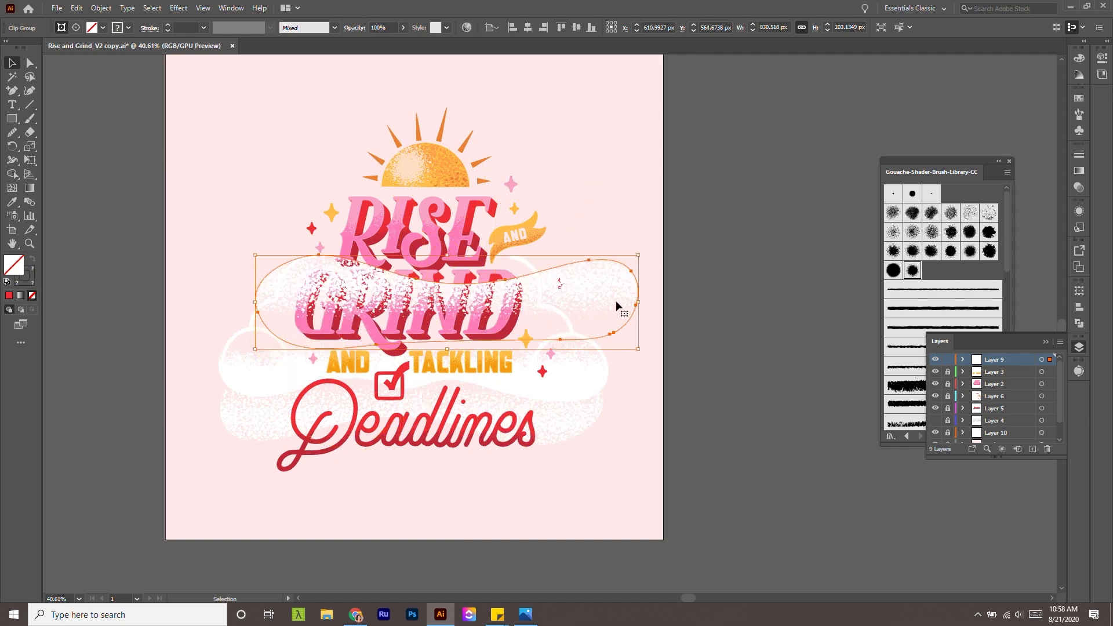
pyautogui.moveTo(620, 297); pyautogui.dragTo(600, 281)
pyautogui.click(714, 287)
pyautogui.click(592, 285)
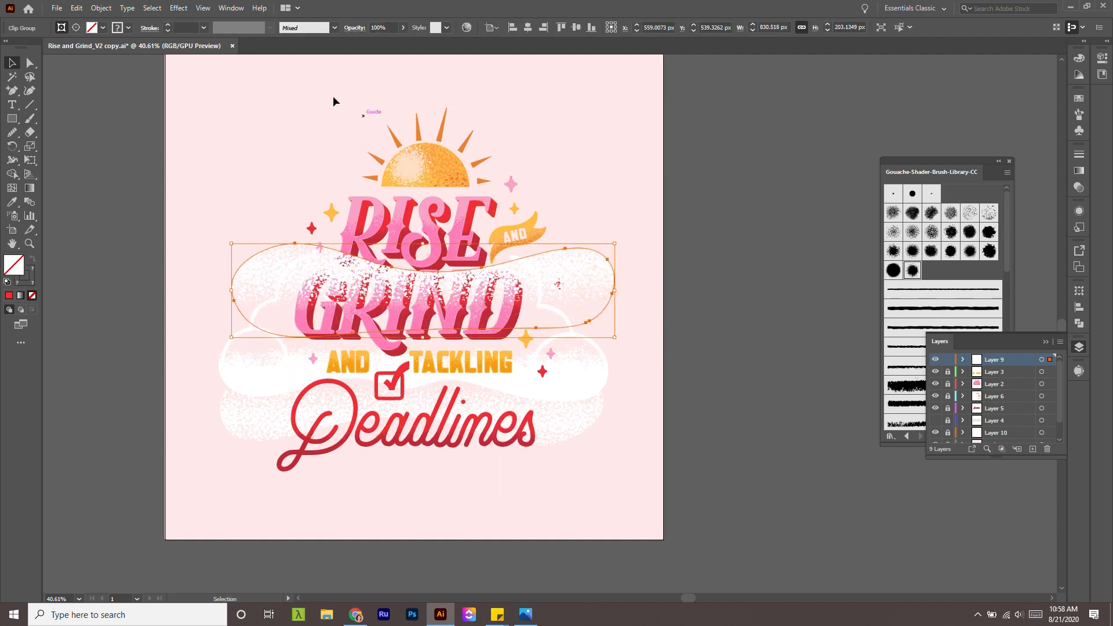
# Set the opacity of the pasted cloud group to 34%.
pyautogui.moveTo(386, 42); pyautogui.dragTo(374, 44)
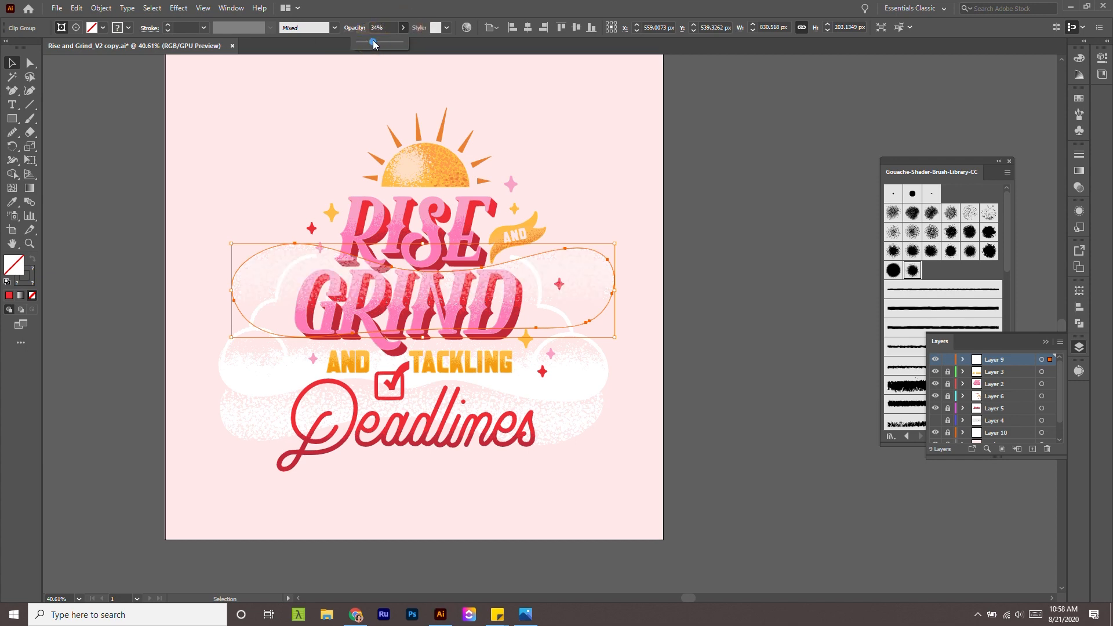
pyautogui.click(760, 336)
pyautogui.scroll(-1, 678, 333)
# Reshape the translucent cloud's upper edge between RISE and GRIND by moving its anchor points beneath the E and the R's leg.
pyautogui.press('z')
pyautogui.moveTo(467, 301); pyautogui.dragTo(487, 305)
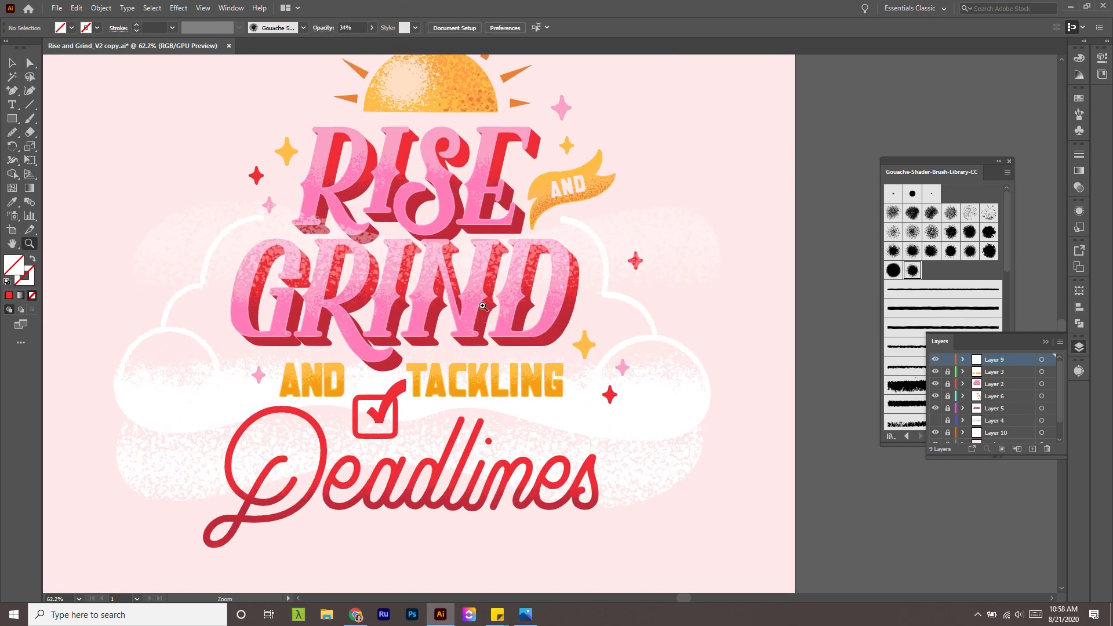
pyautogui.moveTo(565, 332); pyautogui.dragTo(428, 251)
pyautogui.moveTo(543, 312); pyautogui.dragTo(584, 300)
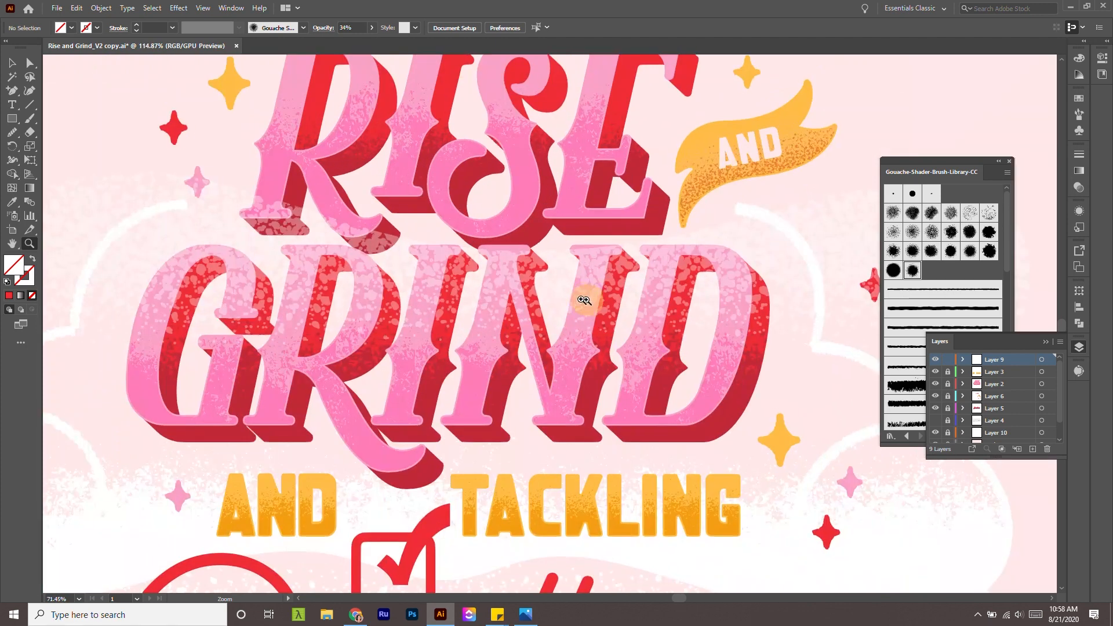
pyautogui.press('v')
pyautogui.press('v')
pyautogui.click(654, 243)
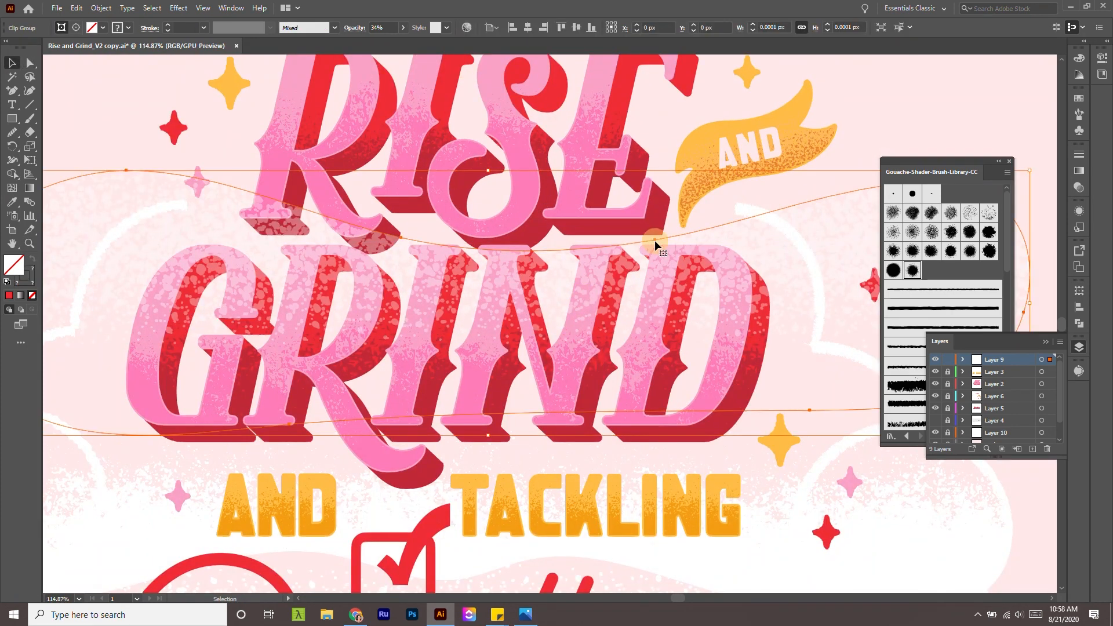
pyautogui.press('a')
pyautogui.moveTo(655, 240); pyautogui.dragTo(659, 237)
pyautogui.click(486, 250)
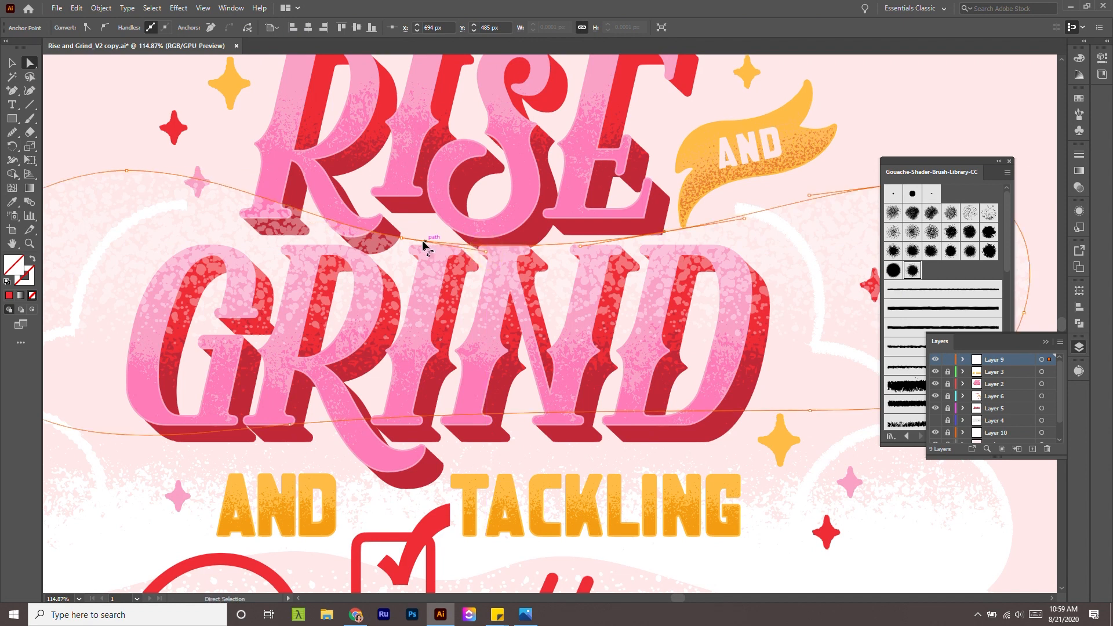
pyautogui.moveTo(664, 232); pyautogui.dragTo(686, 235)
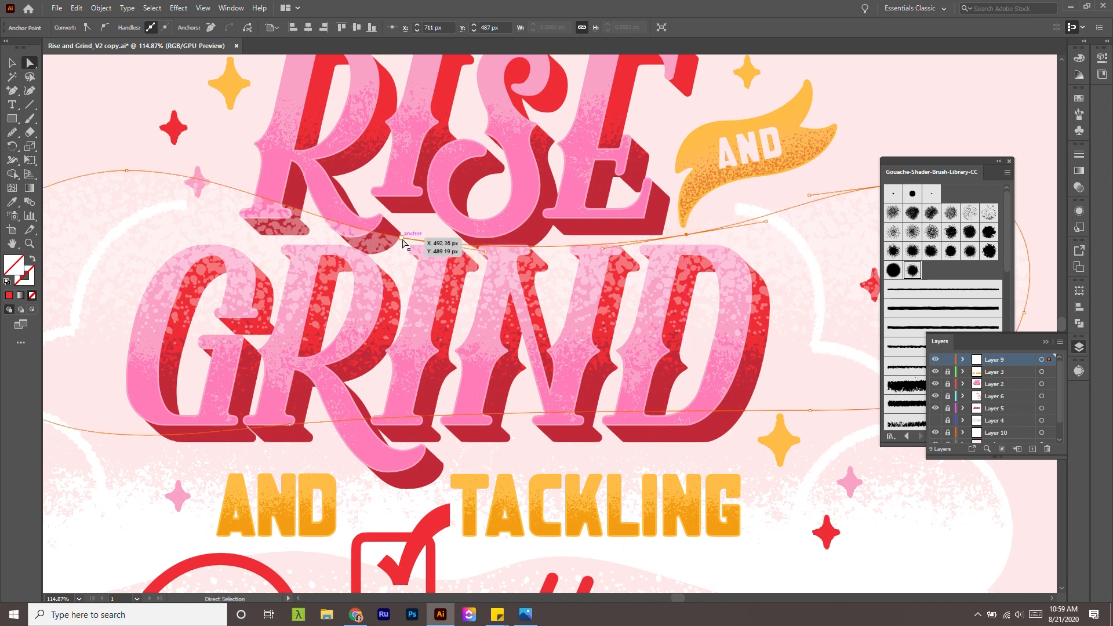
pyautogui.moveTo(404, 242); pyautogui.dragTo(368, 256)
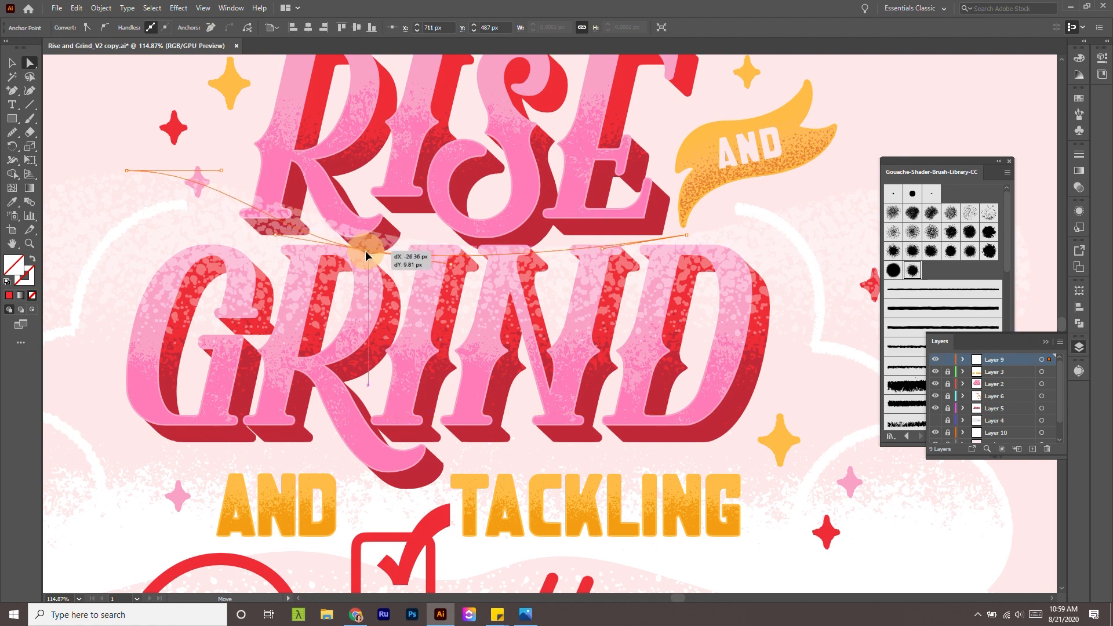
# Add an anchor point above the I of GRIND, move it to X 501 px, Y 495 px and level its handle along the letter tops.
pyautogui.press('+')
pyautogui.click(467, 257)
pyautogui.press('a')
pyautogui.scroll(5, 378, 251)
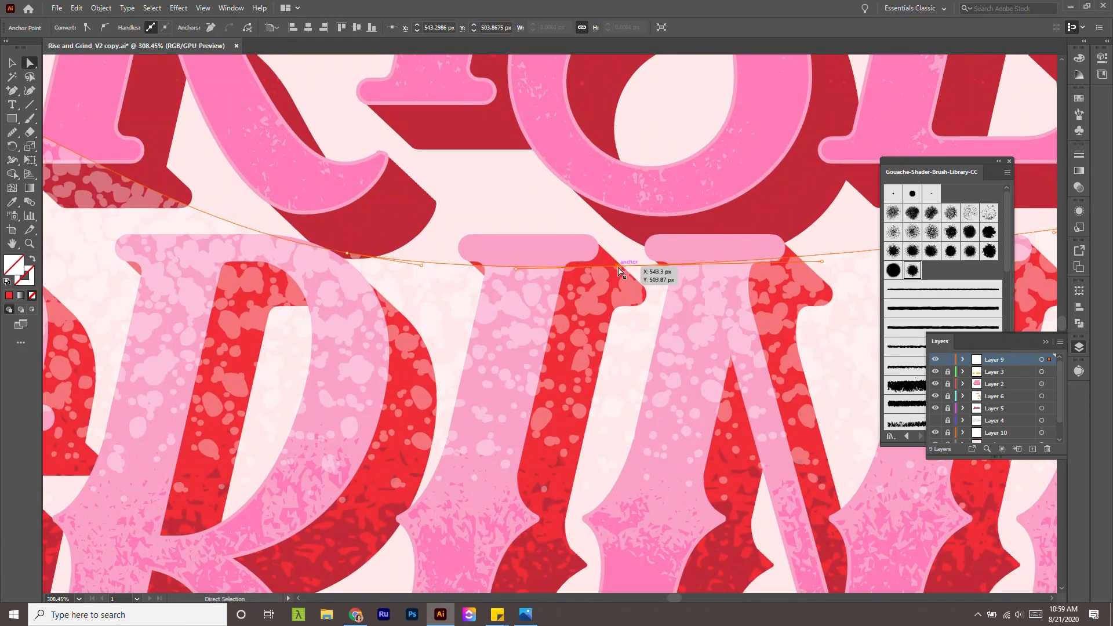
pyautogui.moveTo(618, 268); pyautogui.dragTo(471, 235)
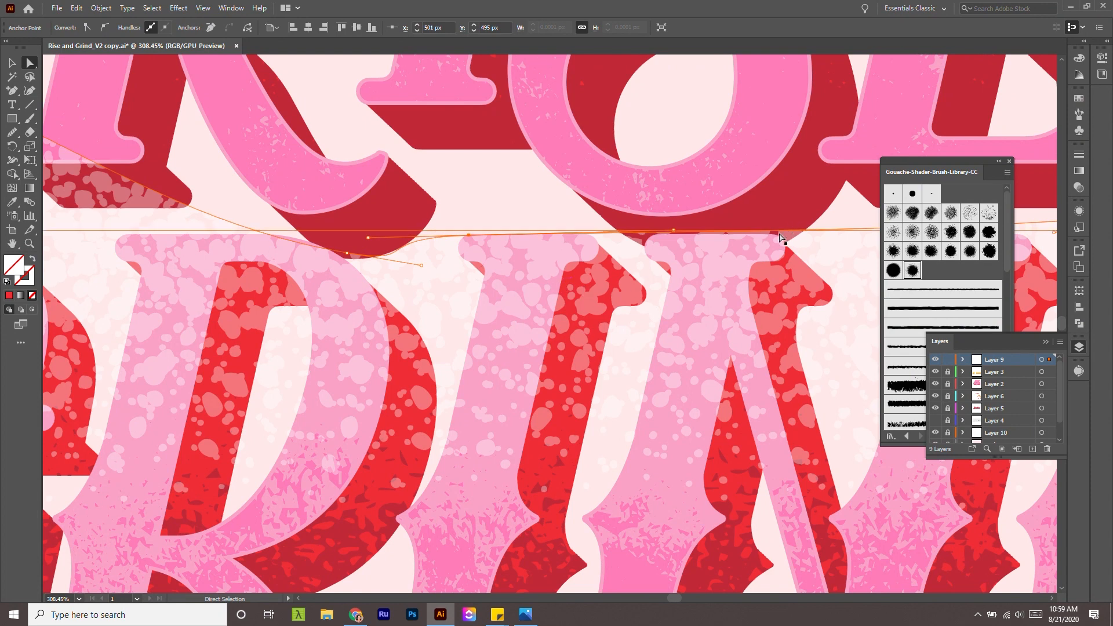
pyautogui.moveTo(674, 232)
pyautogui.mouseDown()
pyautogui.moveTo(694, 231)
pyautogui.moveTo(674, 228)
pyautogui.moveTo(683, 235)
pyautogui.mouseUp()
# Add an anchor point below the shadow of RISE's R leg and move it to X 455 px, Y 497 px.
pyautogui.press('z')
pyautogui.moveTo(434, 276); pyautogui.dragTo(583, 354)
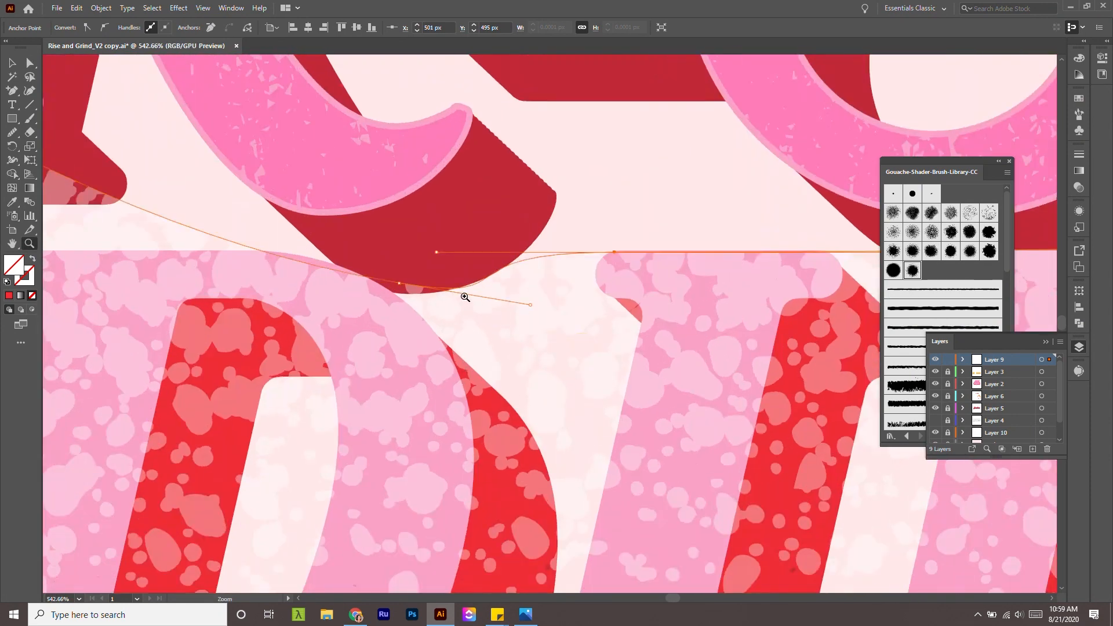
pyautogui.press('+')
pyautogui.click(446, 287)
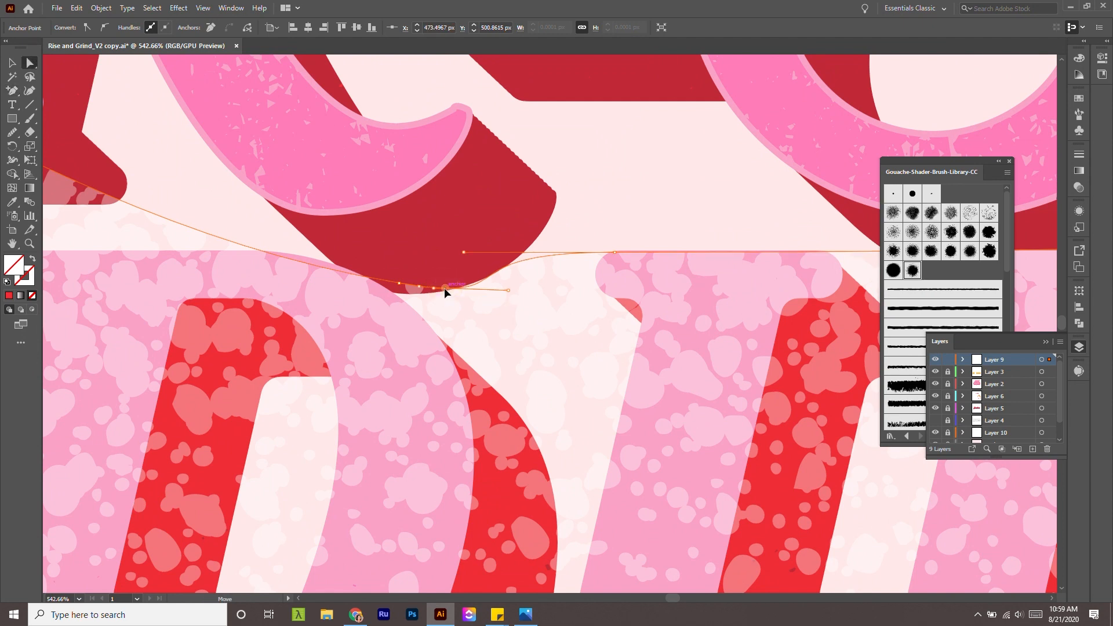
pyautogui.moveTo(445, 287); pyautogui.dragTo(331, 260)
# Add an anchor point at the foot of RISE's R and pull it down so the translucent cloud clears the letter.
pyautogui.press('z')
pyautogui.moveTo(481, 317); pyautogui.dragTo(232, 206)
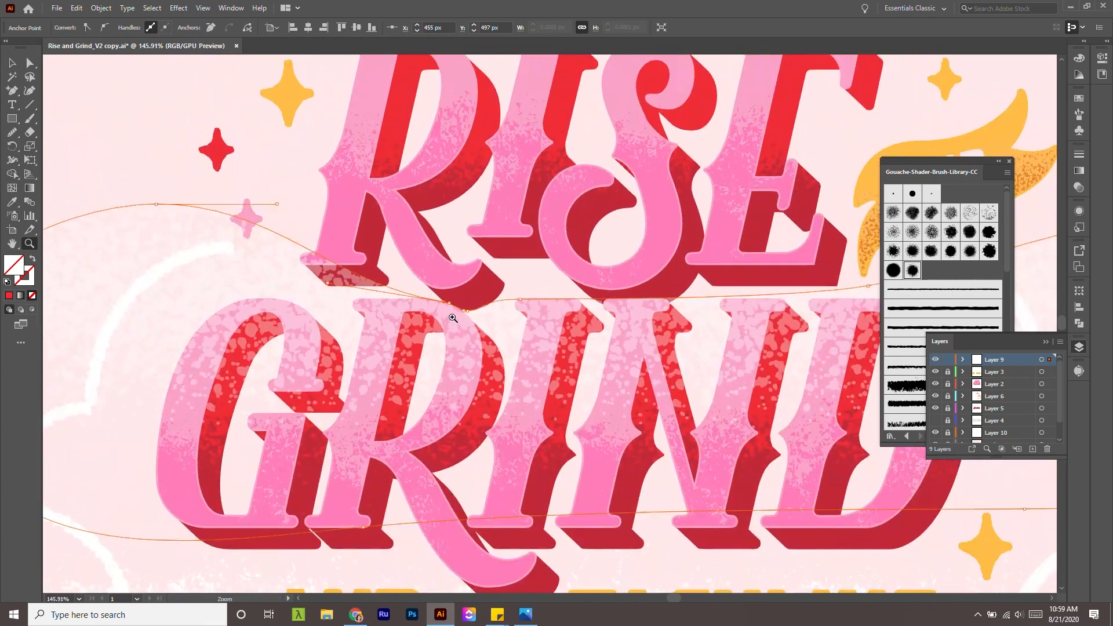
pyautogui.click(324, 258)
pyautogui.press('a')
pyautogui.moveTo(324, 258); pyautogui.dragTo(309, 284)
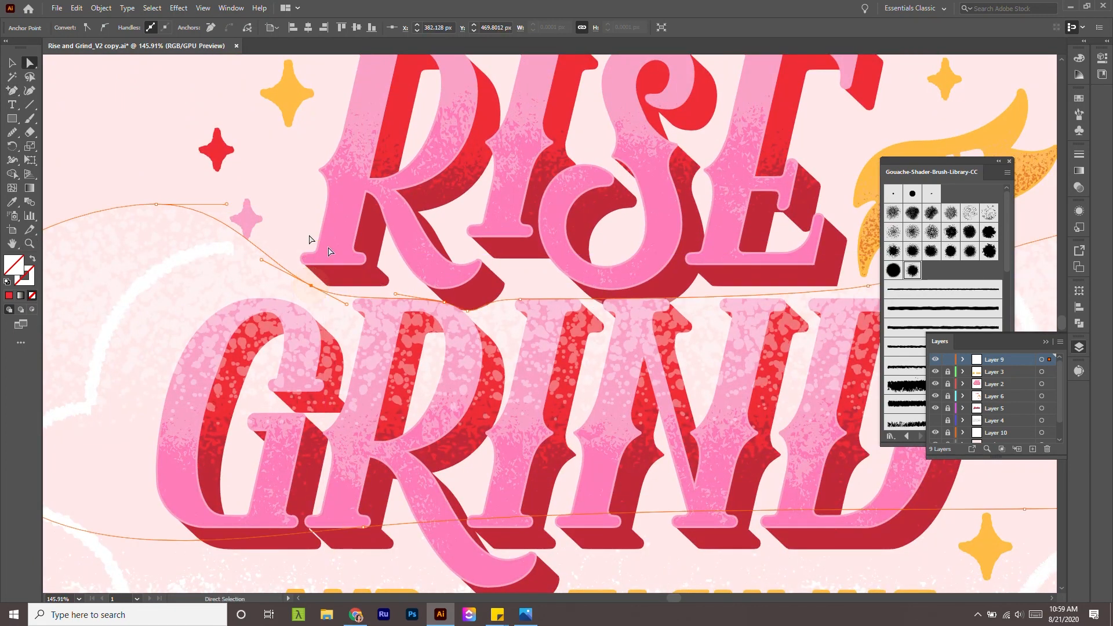
pyautogui.press('z')
pyautogui.moveTo(312, 225); pyautogui.dragTo(208, 185)
pyautogui.press('v')
pyautogui.click(800, 343)
# Try to shorten the translucent cloud by moving its right-end anchor points inward toward the D of GRIND.
pyautogui.press('z')
pyautogui.moveTo(840, 355)
pyautogui.mouseDown()
pyautogui.moveTo(800, 323)
pyautogui.moveTo(843, 362)
pyautogui.mouseUp()
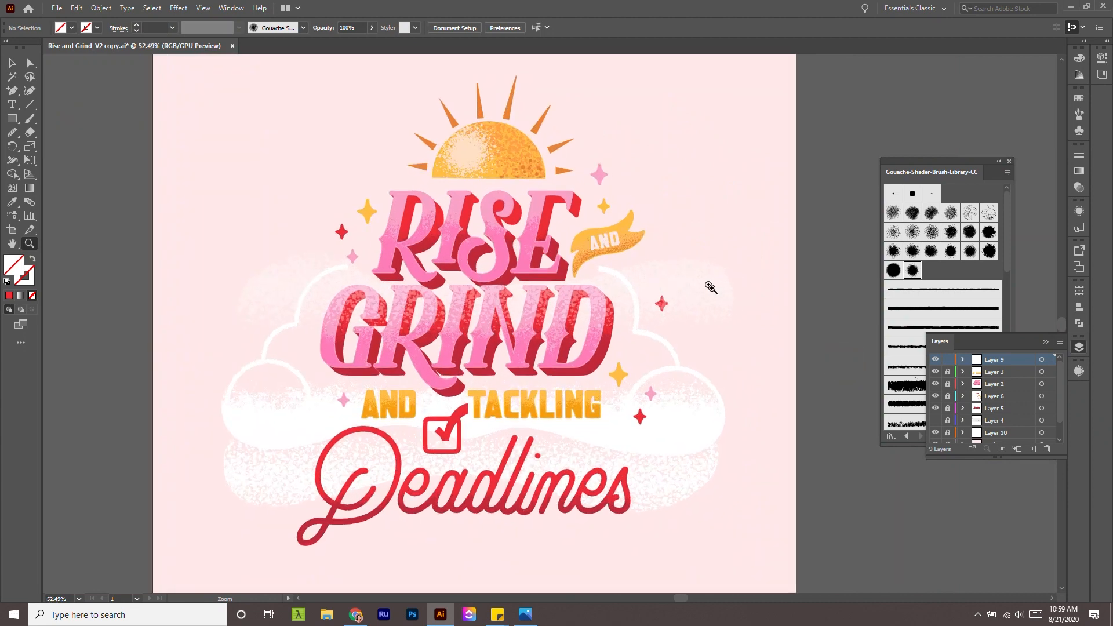
pyautogui.moveTo(710, 287); pyautogui.dragTo(766, 343)
pyautogui.press('v')
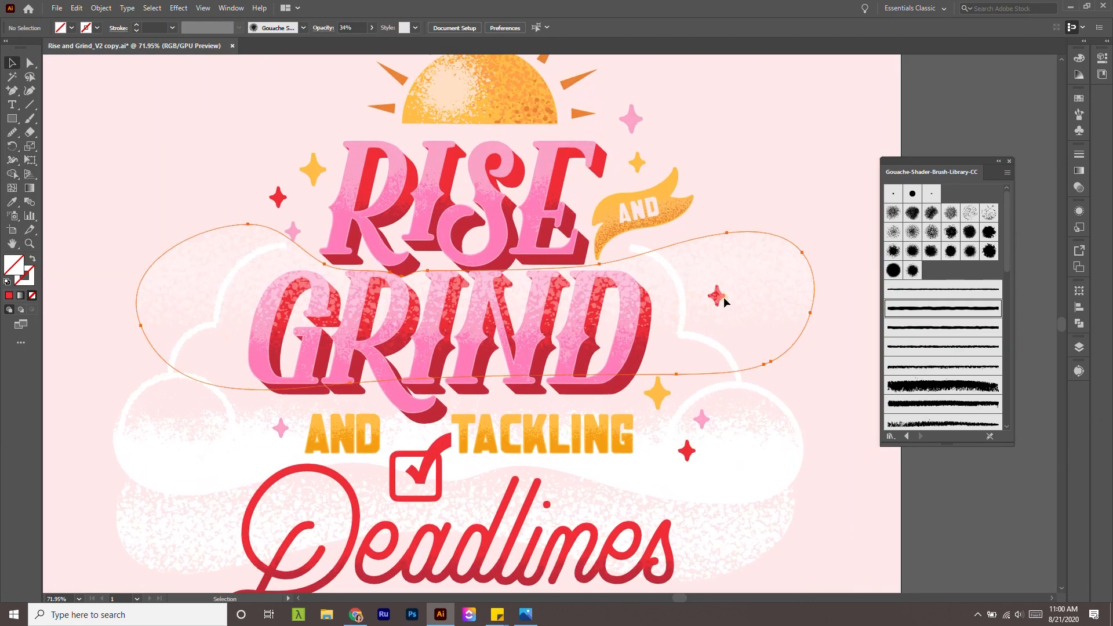
pyautogui.click(723, 302)
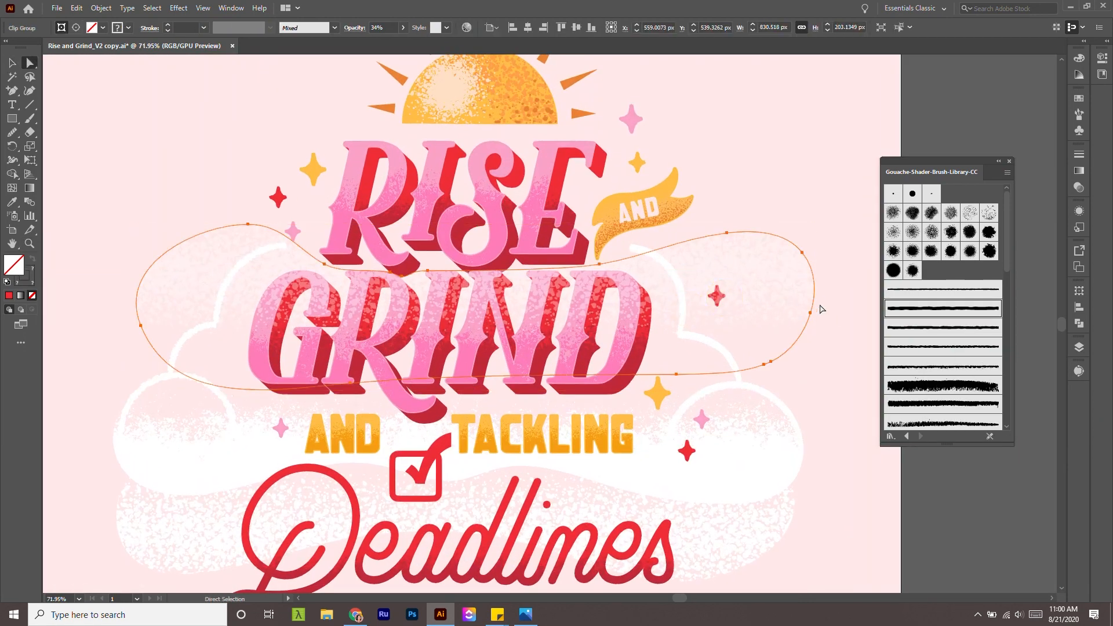
pyautogui.click(802, 254)
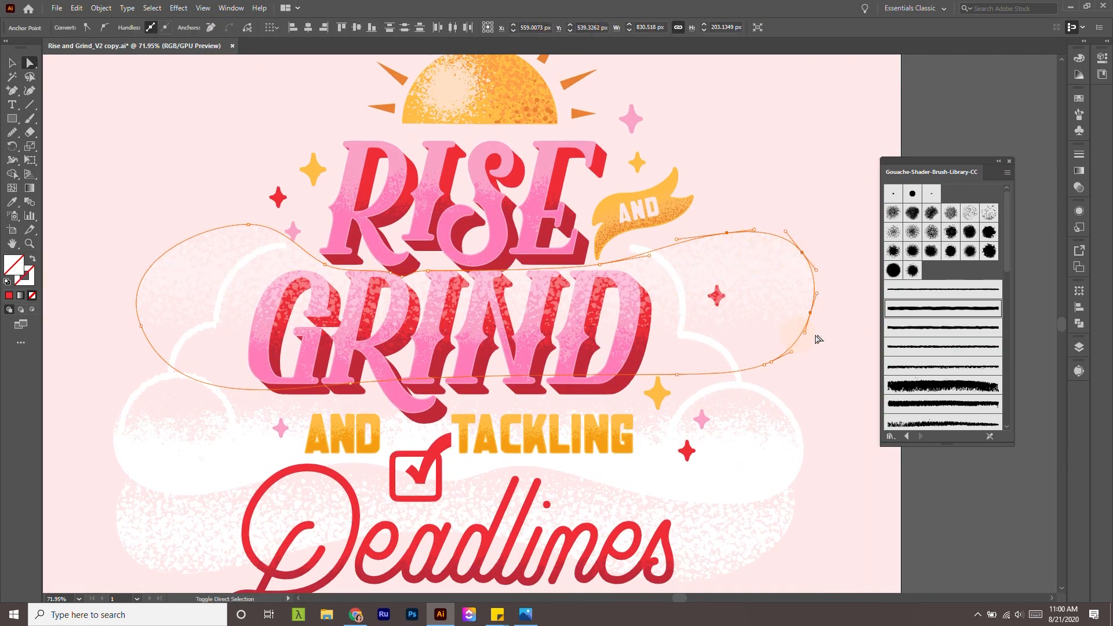
pyautogui.moveTo(759, 353); pyautogui.dragTo(758, 353)
pyautogui.moveTo(810, 313); pyautogui.dragTo(678, 346)
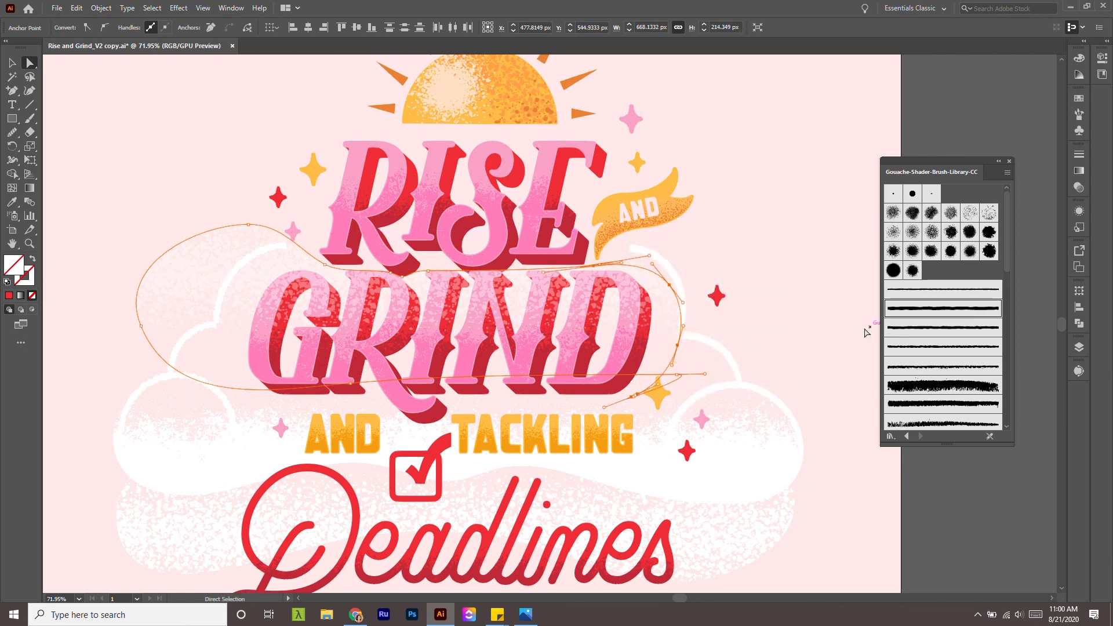
pyautogui.click(823, 326)
pyautogui.click(722, 330)
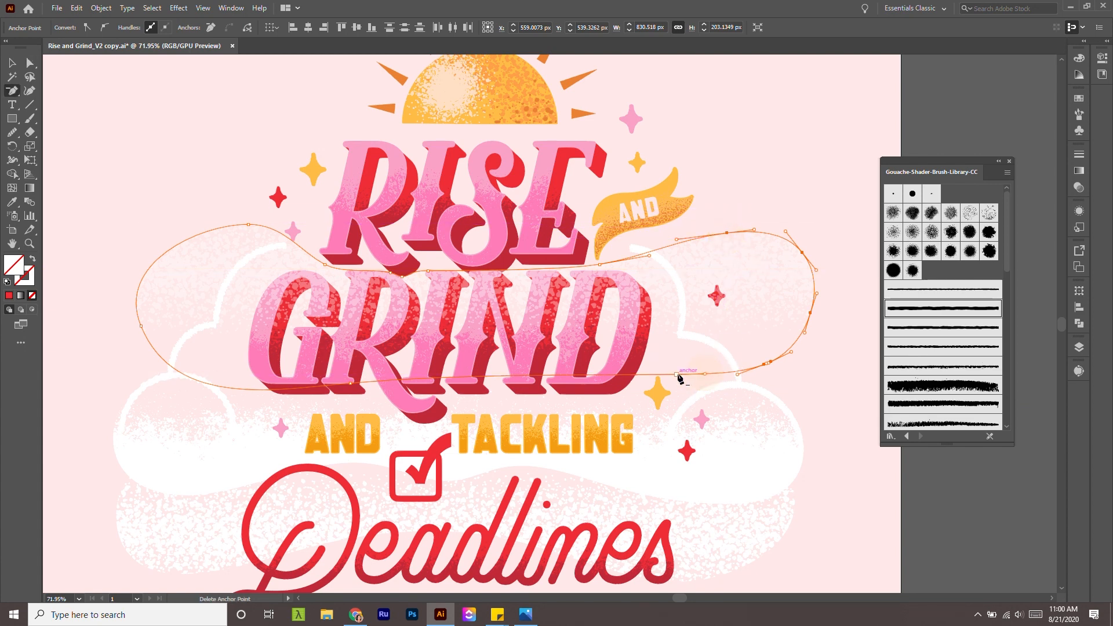
# Delete the three extra anchor points along the translucent cloud's rounded right end.
pyautogui.click(770, 362)
pyautogui.click(810, 313)
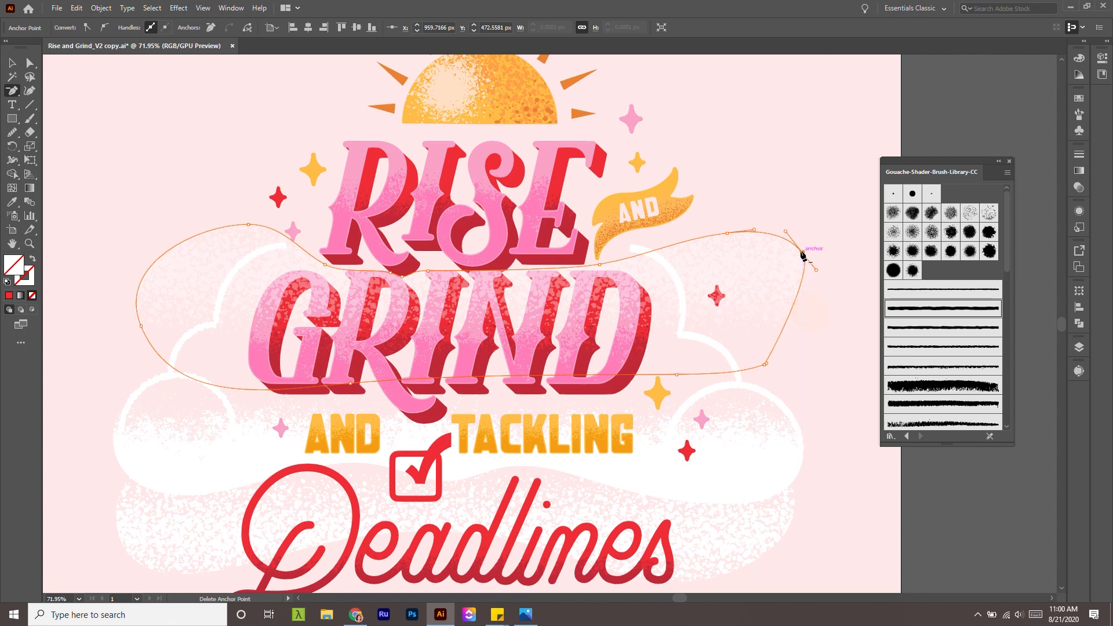
pyautogui.click(803, 253)
# Pull the cloud's remaining right-end anchors in beside GRIND's D, with the upper one at X 793 px, Y 502 px, and adjust its handle.
pyautogui.press('a')
pyautogui.moveTo(765, 365); pyautogui.dragTo(642, 375)
pyautogui.moveTo(728, 234); pyautogui.dragTo(696, 312)
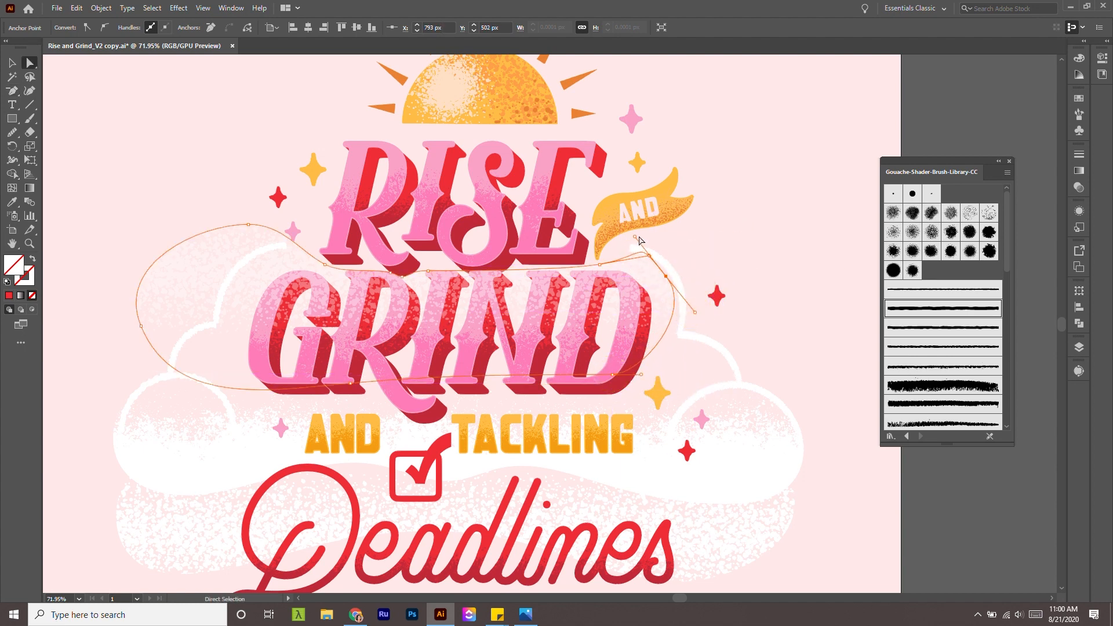
pyautogui.moveTo(635, 237); pyautogui.dragTo(649, 257)
pyautogui.click(764, 293)
# Move the translucent cloud's left-end anchors to X 295 px, Y 489 px and X 256 px, Y 581 px, and adjust the curve around GRIND's G.
pyautogui.press('z')
pyautogui.moveTo(765, 349); pyautogui.dragTo(658, 271)
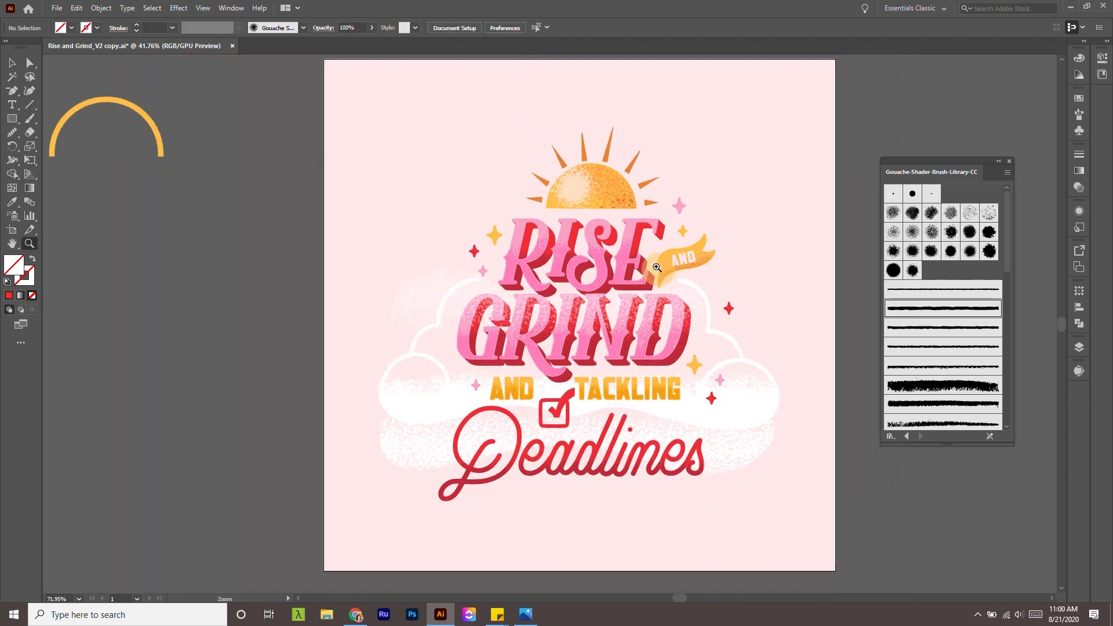
pyautogui.moveTo(558, 346); pyautogui.dragTo(667, 412)
pyautogui.moveTo(371, 304); pyautogui.dragTo(407, 315)
pyautogui.press('v')
pyautogui.click(354, 253)
pyautogui.press('a')
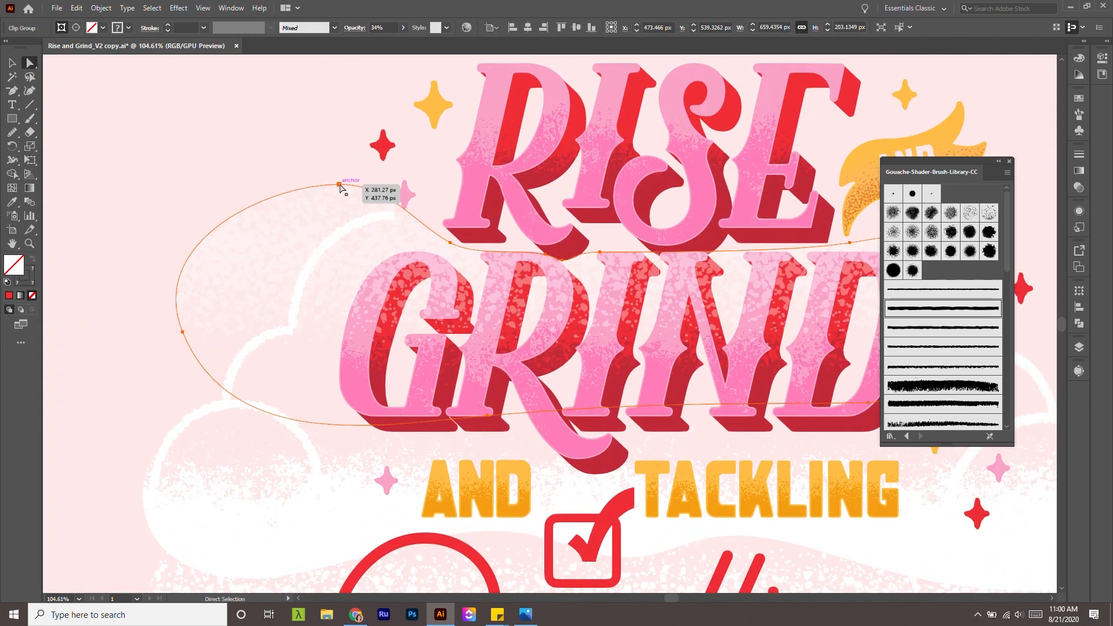
pyautogui.moveTo(374, 210); pyautogui.dragTo(389, 216)
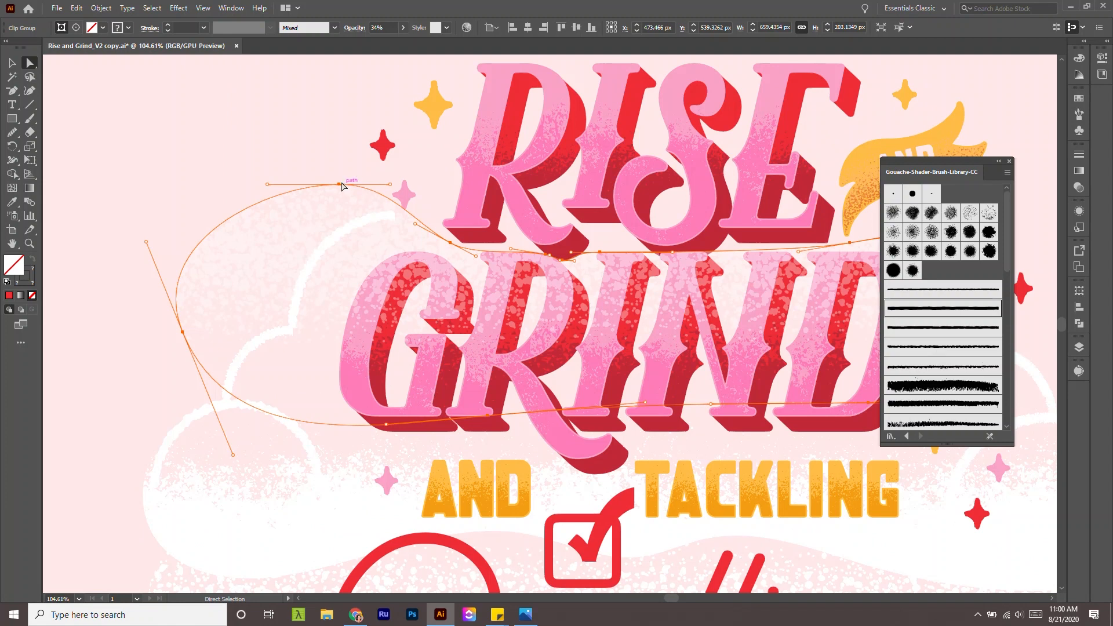
pyautogui.moveTo(342, 185); pyautogui.dragTo(356, 244)
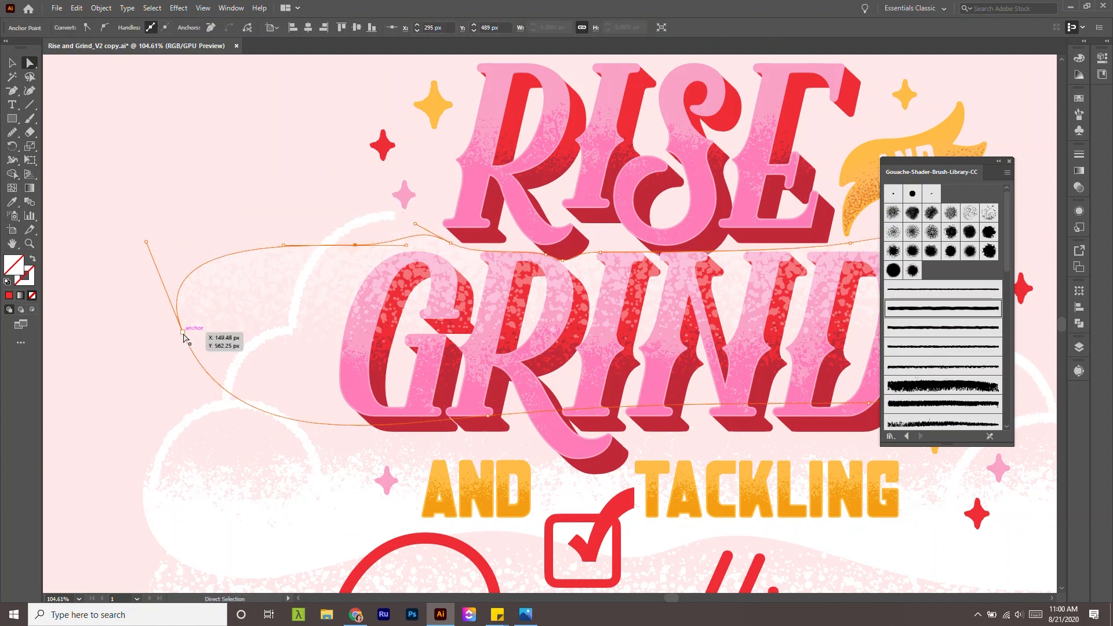
pyautogui.moveTo(183, 337); pyautogui.dragTo(309, 355)
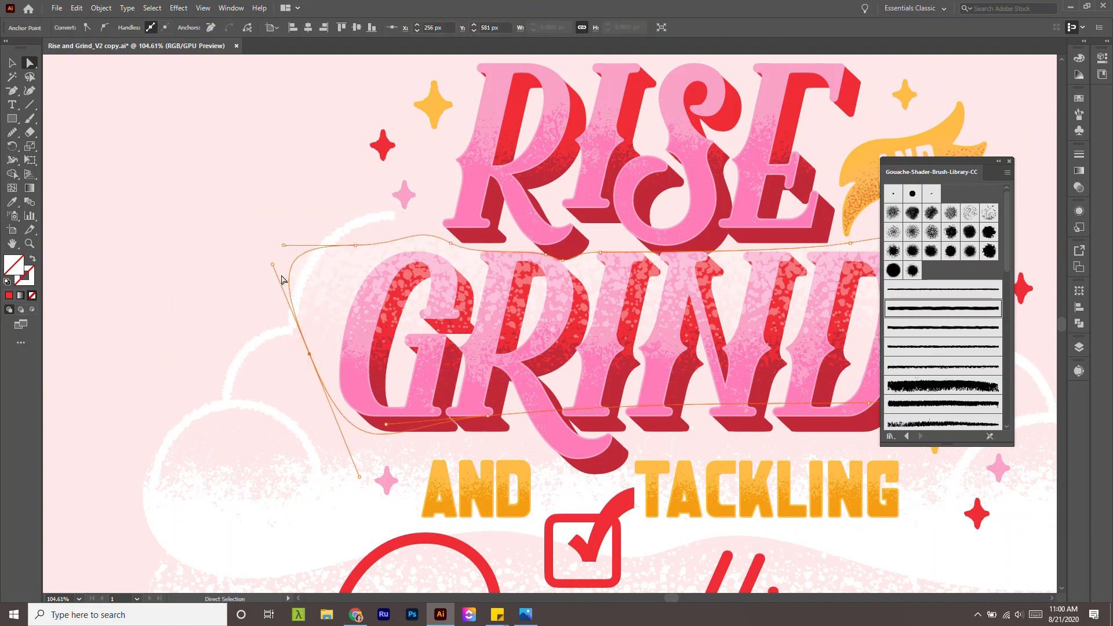
pyautogui.moveTo(283, 279); pyautogui.dragTo(298, 258)
# Smooth the translucent cloud's upper edge above the G and R of GRIND with the Smooth tool.
pyautogui.click(14, 133)
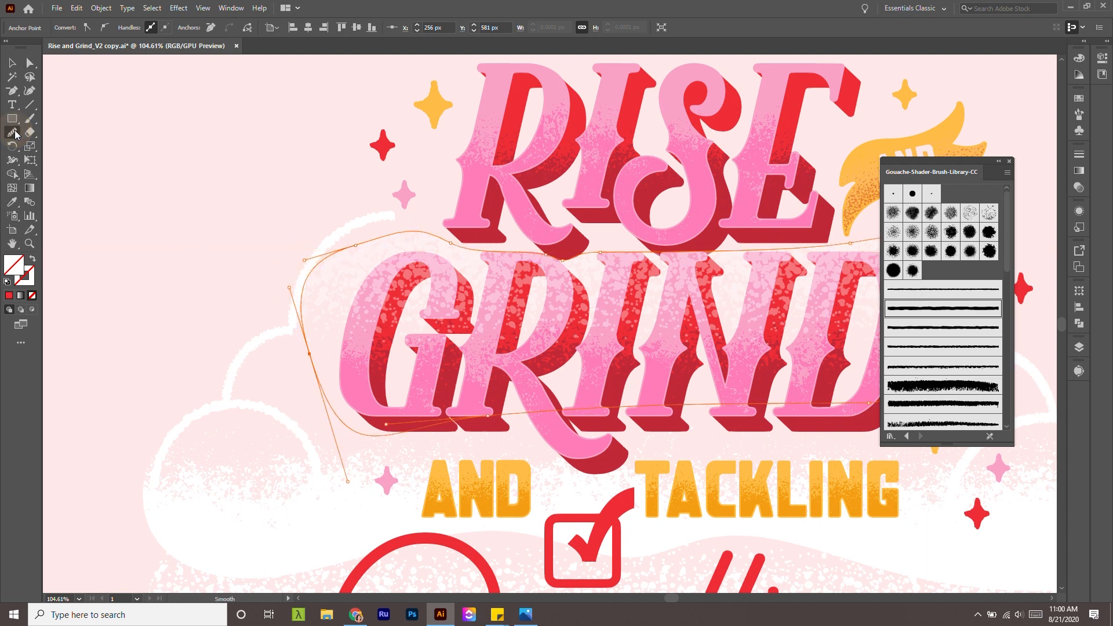
pyautogui.click(10, 130)
pyautogui.moveTo(377, 241); pyautogui.dragTo(325, 254)
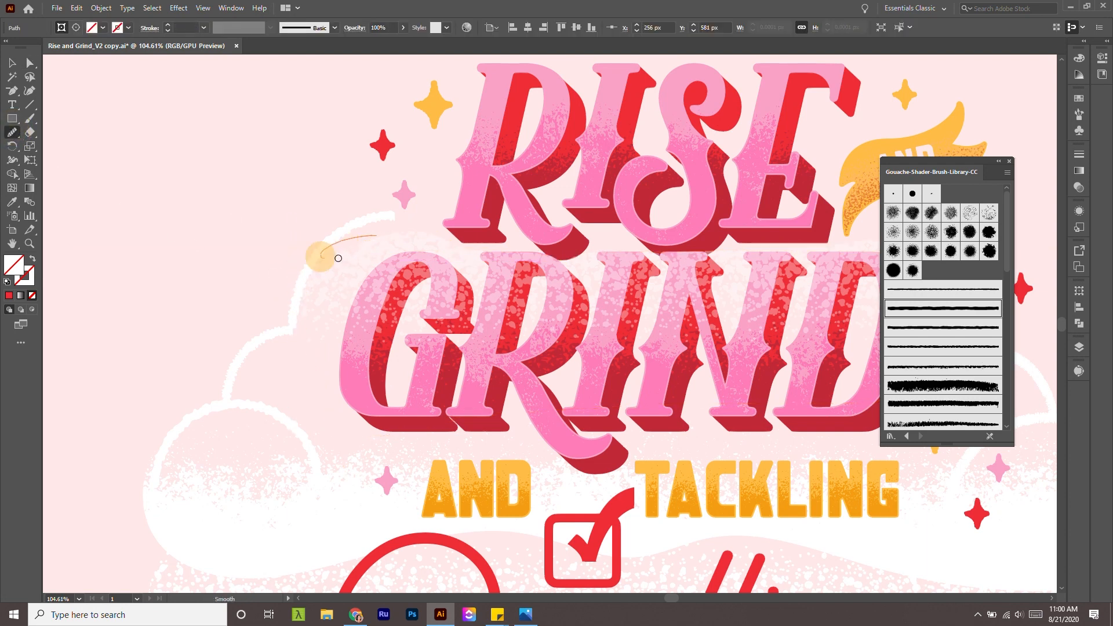
pyautogui.moveTo(420, 232); pyautogui.dragTo(565, 253)
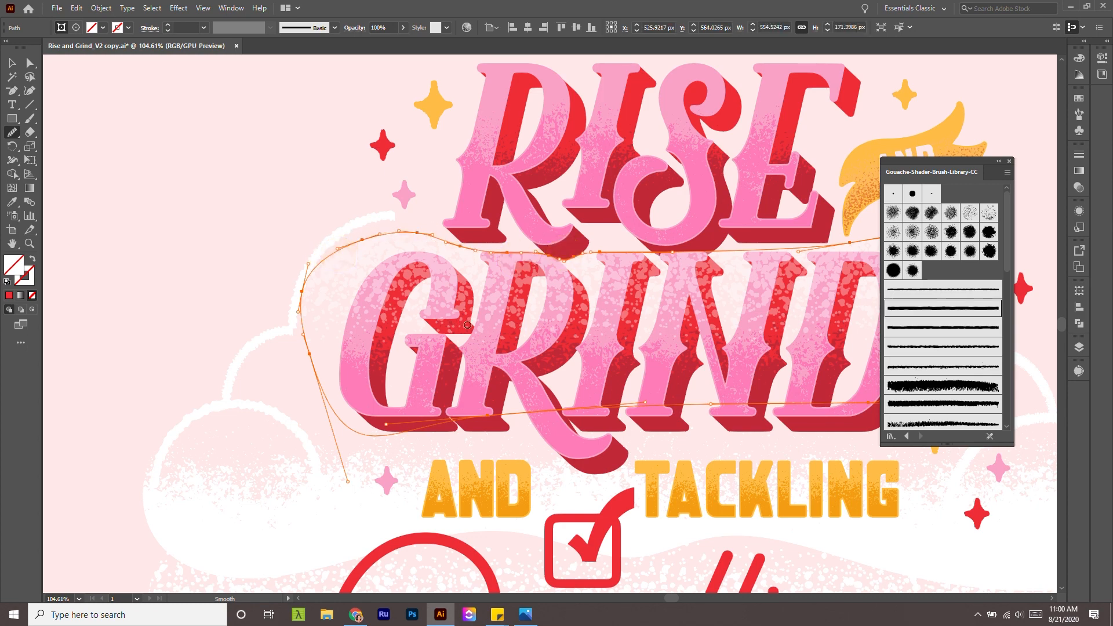
pyautogui.hotkey('ctrl', '0')
pyautogui.press('v')
pyautogui.click(783, 312)
# Lower the opacity of the translucent cloud behind GRIND to 24%.
pyautogui.press('z')
pyautogui.click(703, 281)
pyautogui.moveTo(608, 320); pyautogui.dragTo(522, 267)
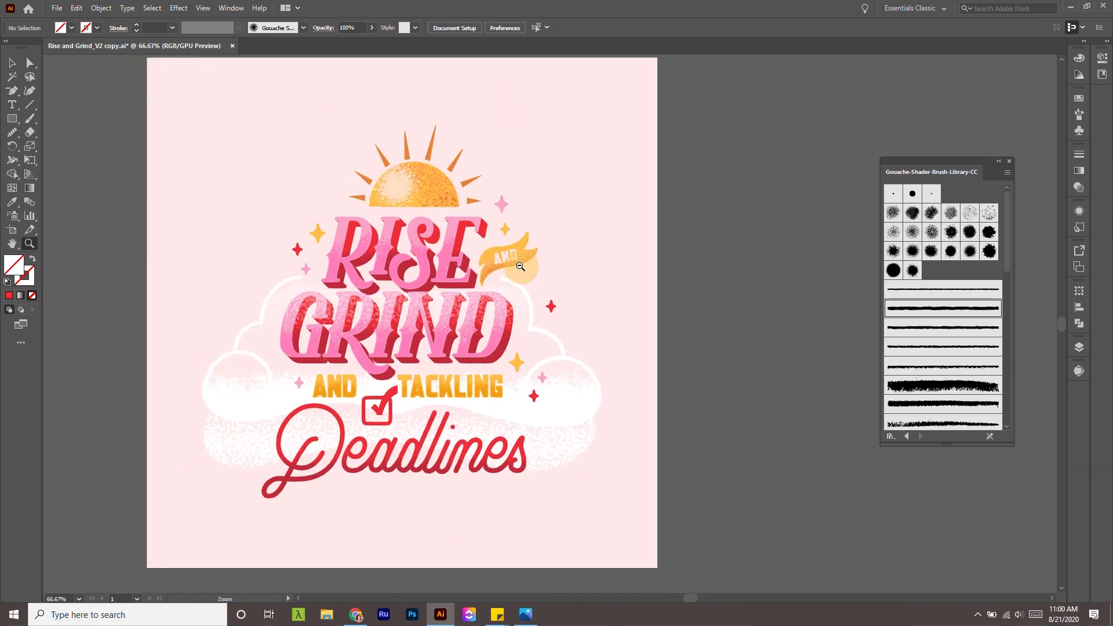
pyautogui.scroll(-2, 580, 313)
pyautogui.moveTo(473, 358); pyautogui.dragTo(515, 391)
pyautogui.moveTo(365, 261); pyautogui.dragTo(411, 294)
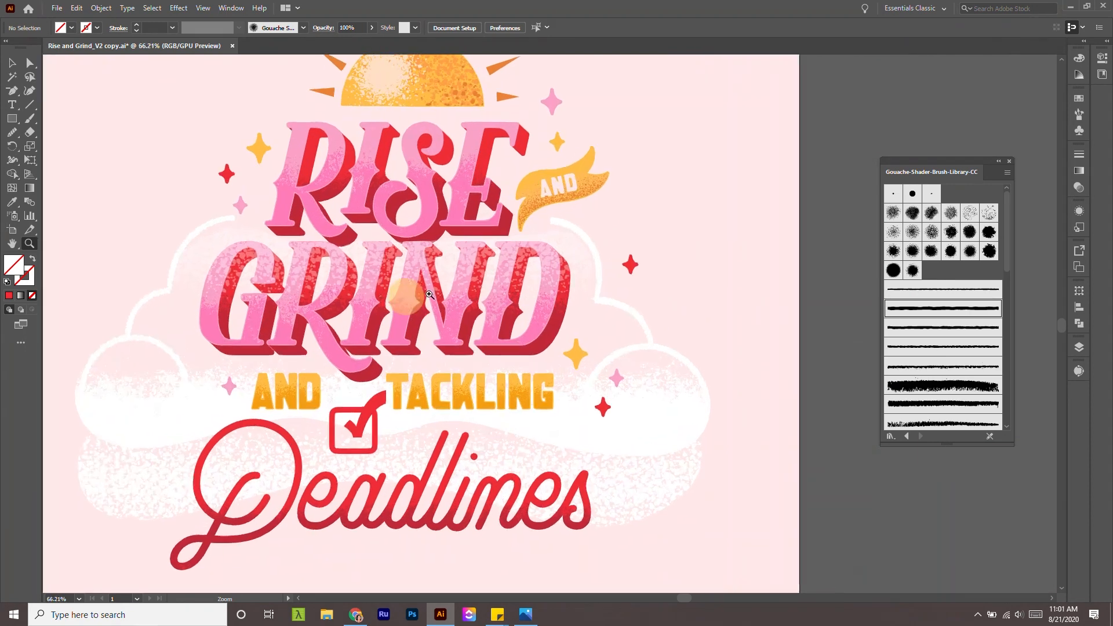
pyautogui.press('v')
pyautogui.click(490, 268)
pyautogui.click(403, 28)
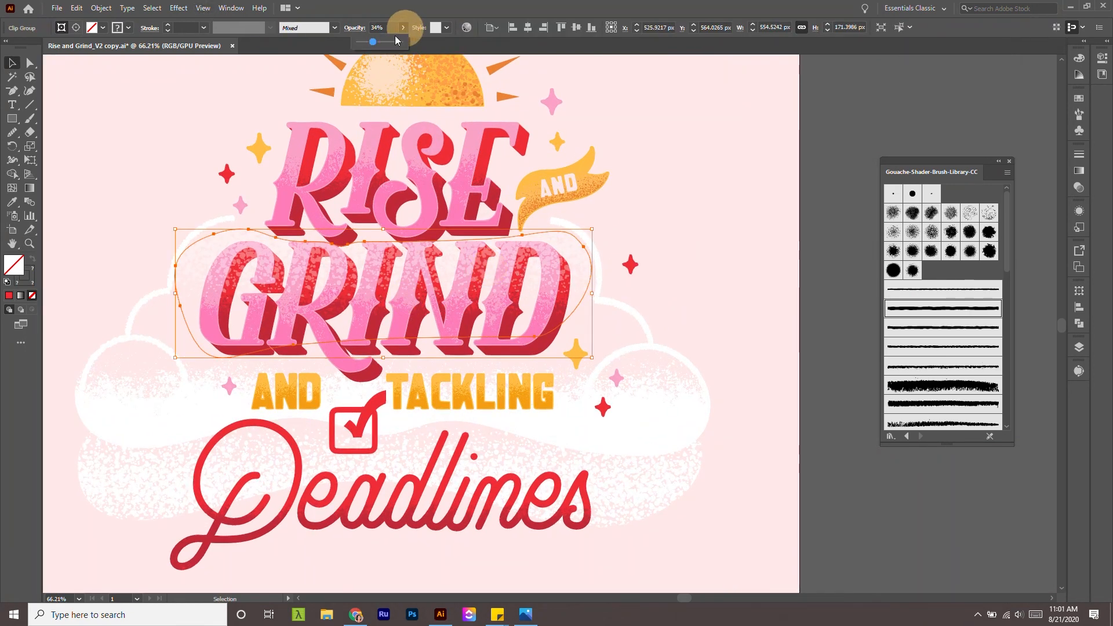
pyautogui.moveTo(372, 44); pyautogui.dragTo(369, 45)
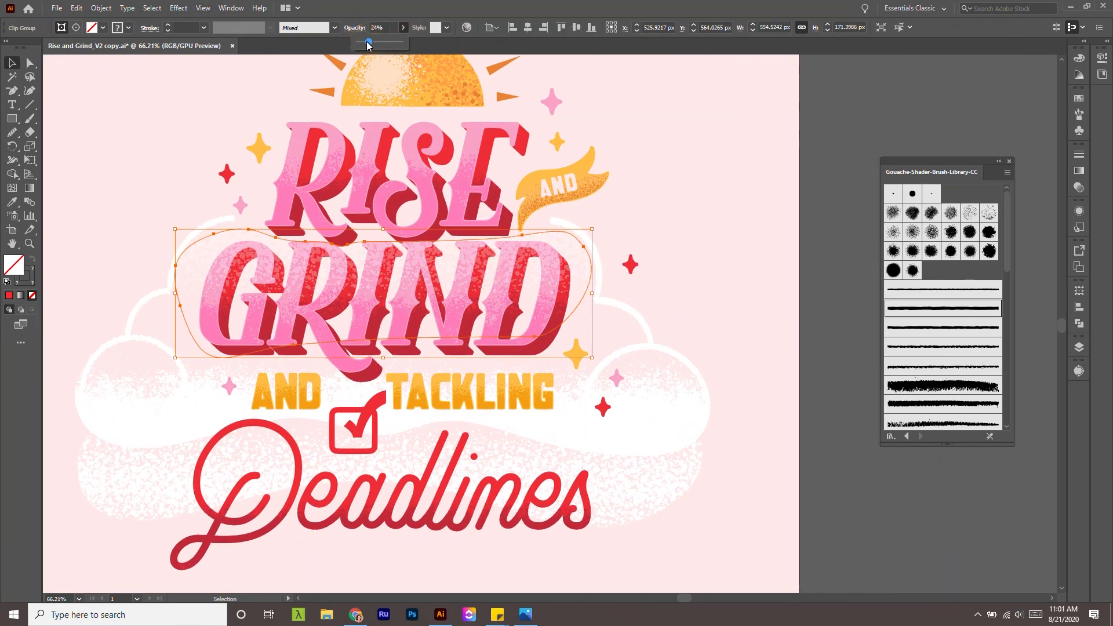
pyautogui.click(698, 233)
# Review the complete lettering, sparkle and cloud composition across the whole artboard.
pyautogui.press('z')
pyautogui.moveTo(681, 281); pyautogui.dragTo(581, 297)
pyautogui.moveTo(679, 346); pyautogui.dragTo(574, 310)
pyautogui.moveTo(537, 266); pyautogui.dragTo(665, 420)
pyautogui.press('z')
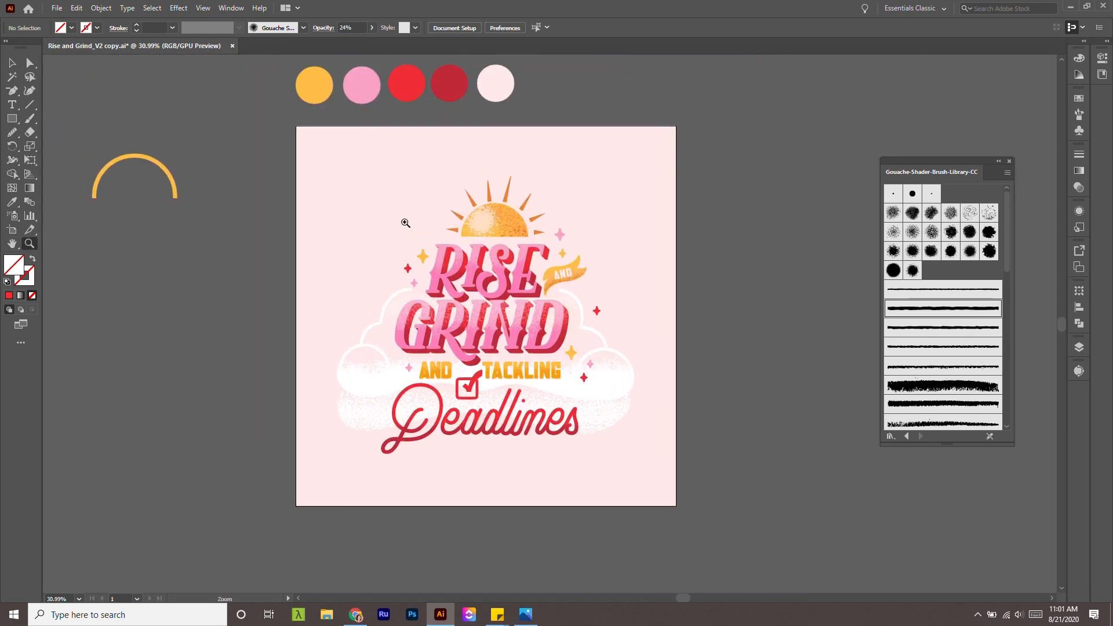
pyautogui.moveTo(406, 221); pyautogui.dragTo(558, 257)
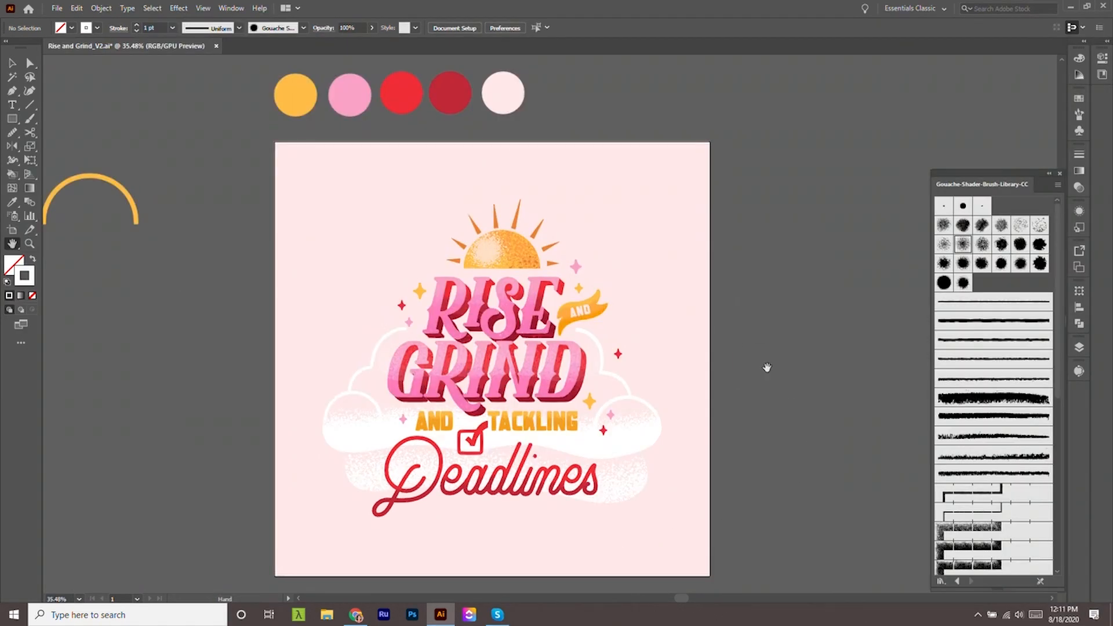
pyautogui.scroll(-2, 729, 345)
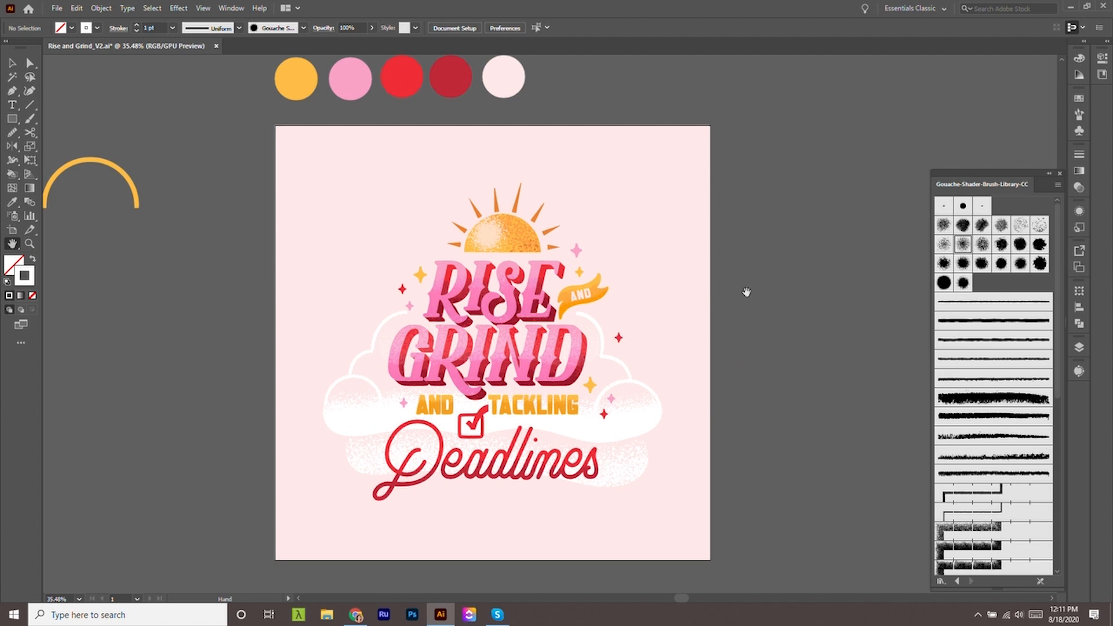
pyautogui.moveTo(1059, 296)
pyautogui.mouseDown()
pyautogui.moveTo(1054, 497)
pyautogui.moveTo(1061, 250)
pyautogui.mouseUp()
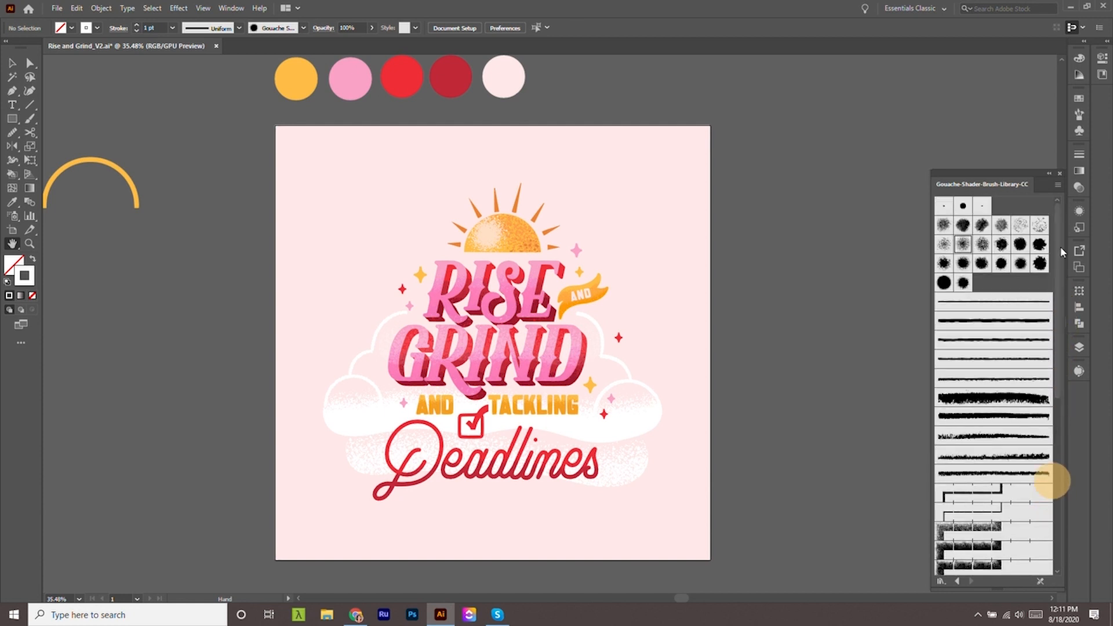